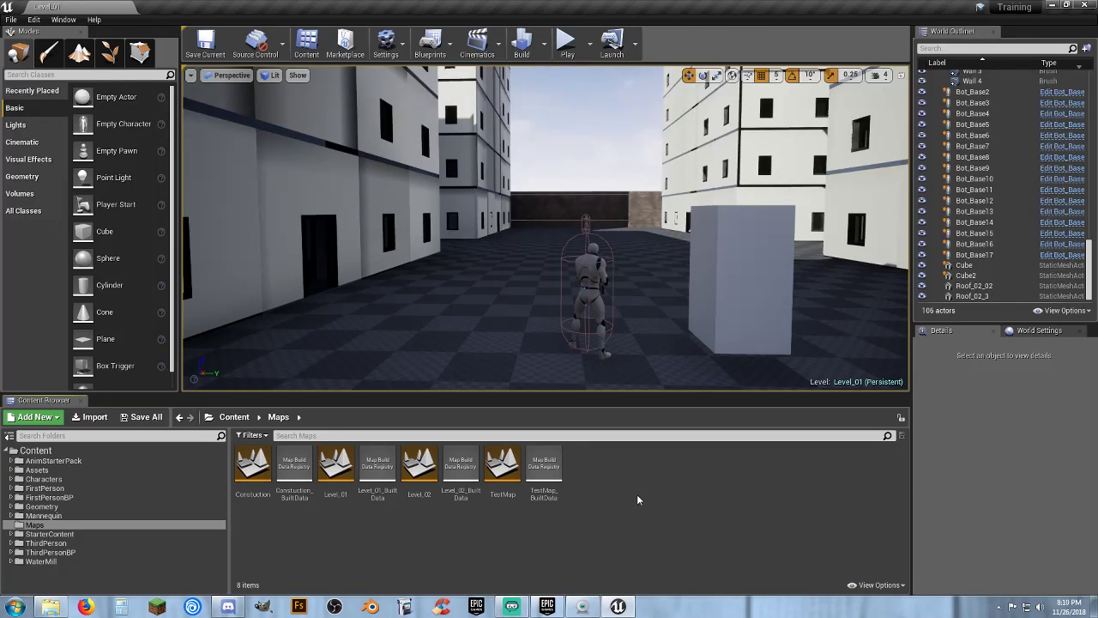
Step: Play-test Level_01 by walking down the street, shooting a bot and looking through the weapon's scope, and end the session
left_click(564, 42)
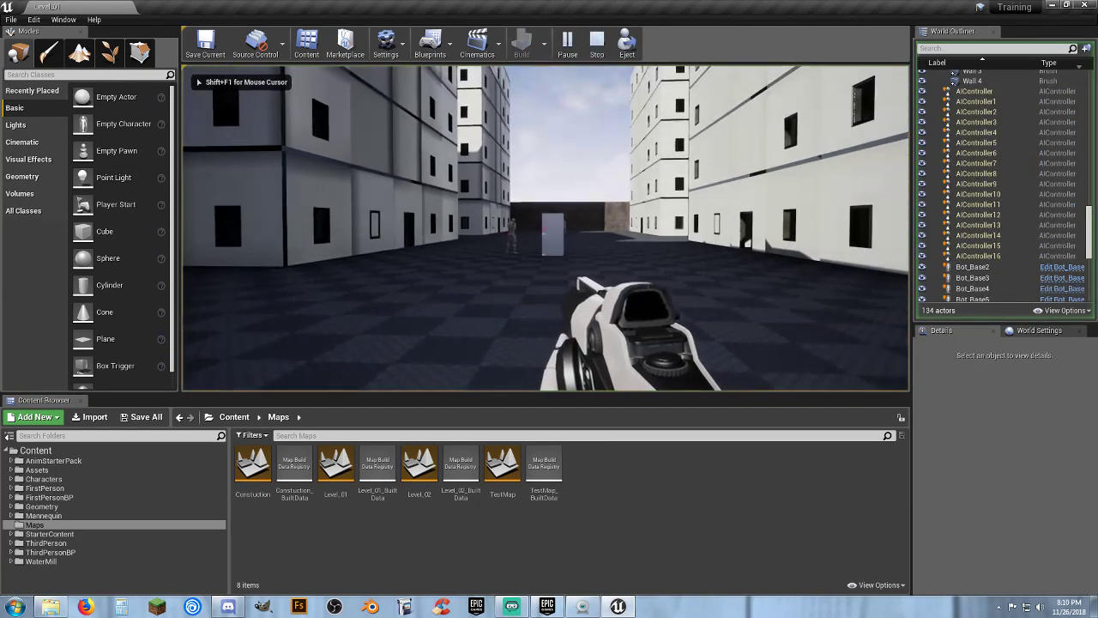
key("w")
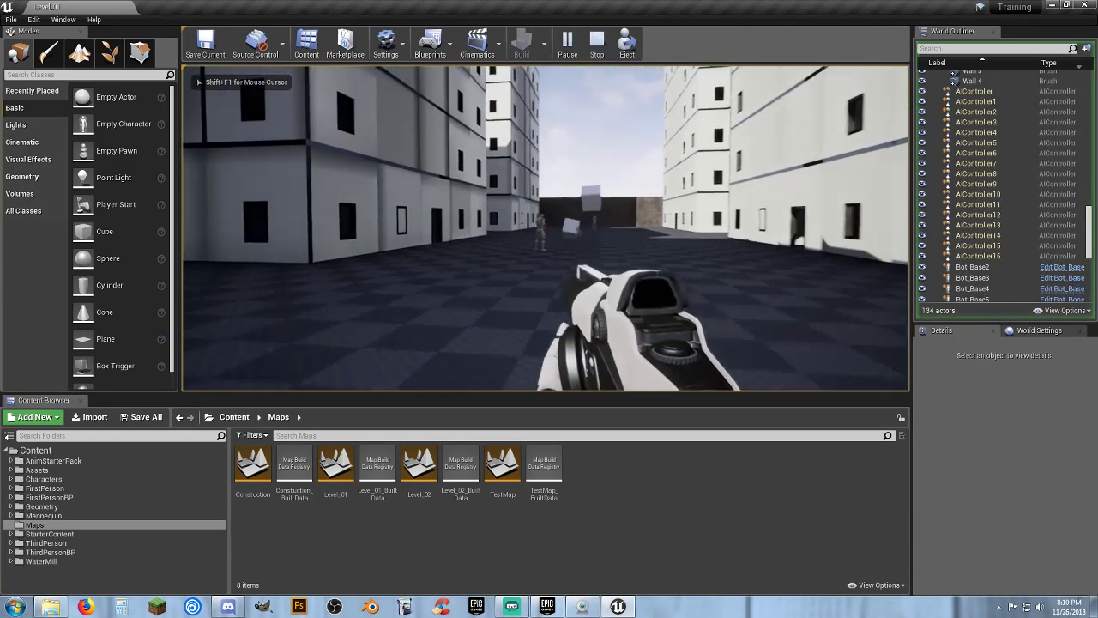
key("w")
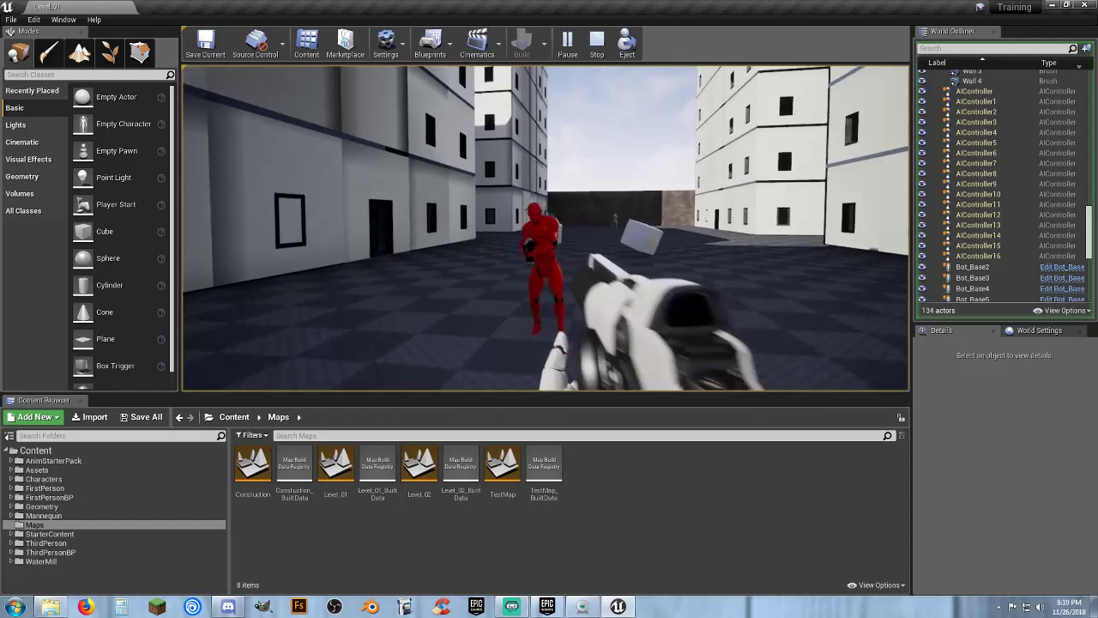
left_click(545, 228)
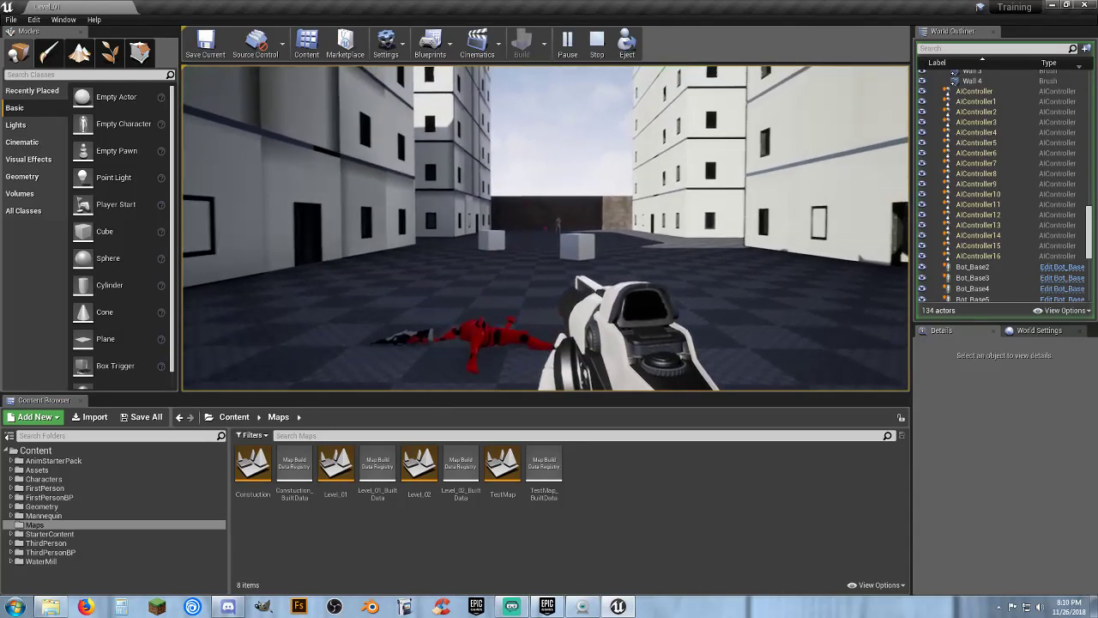
key("w")
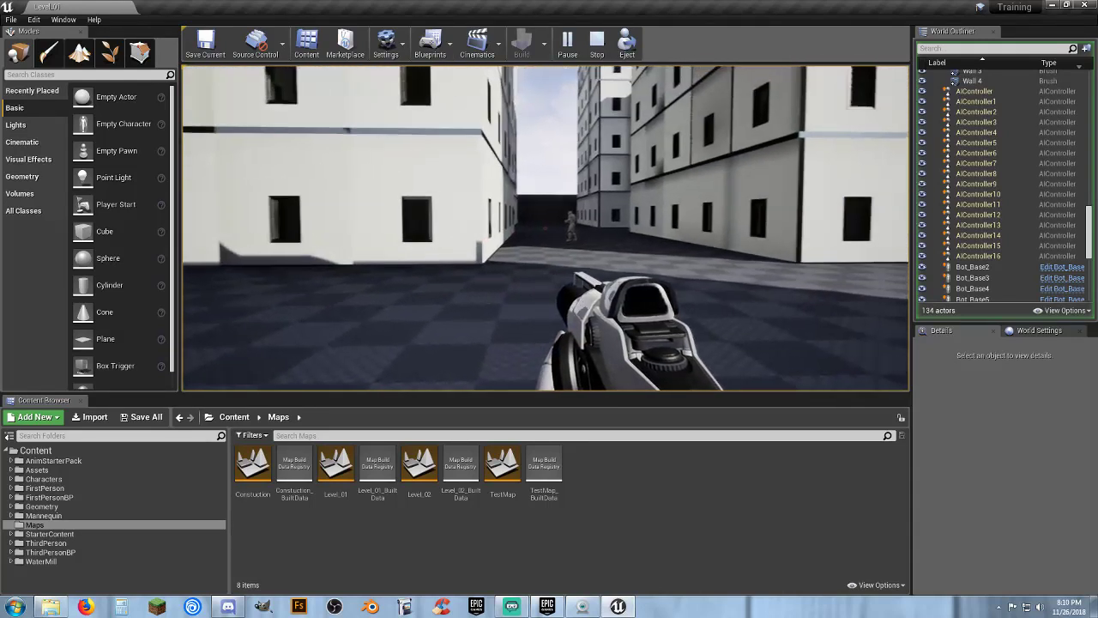
key("w")
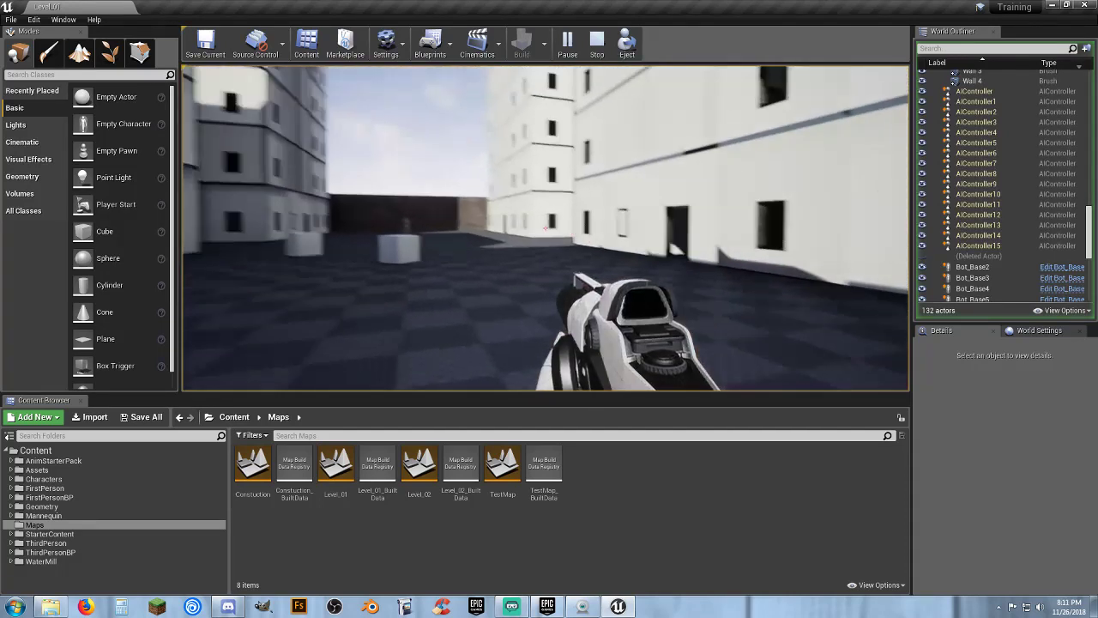
right_click(545, 227)
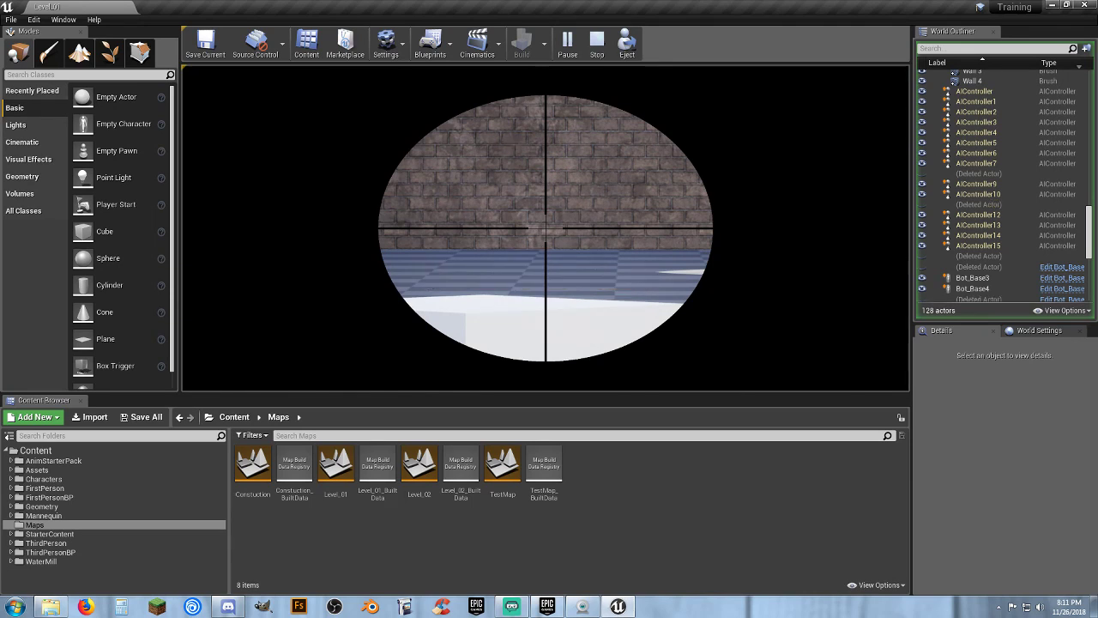
right_click(546, 228)
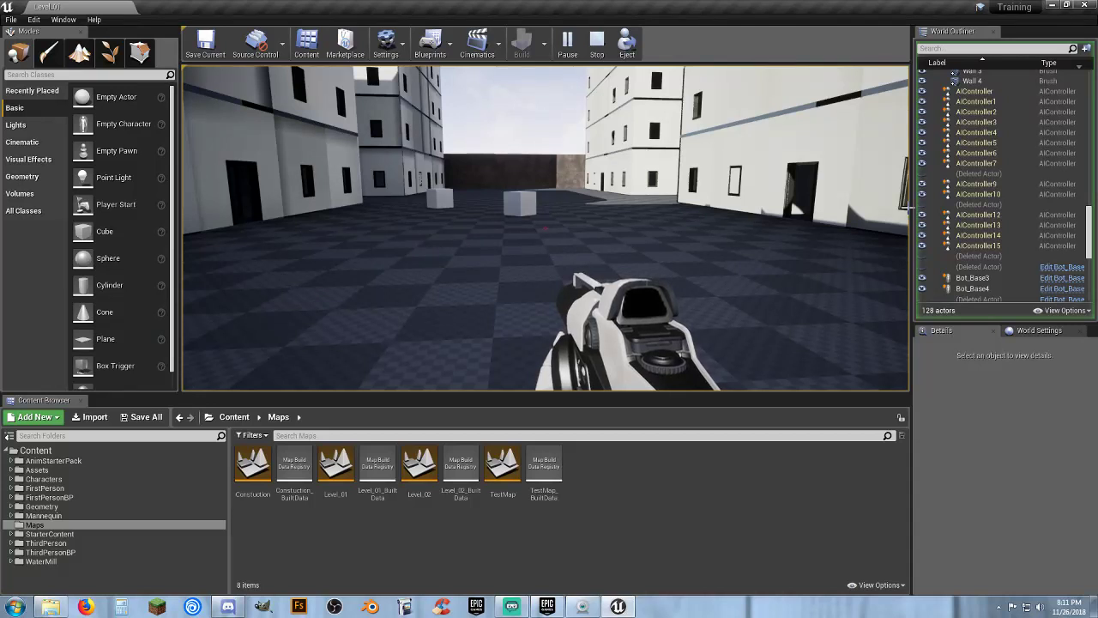
key("Escape")
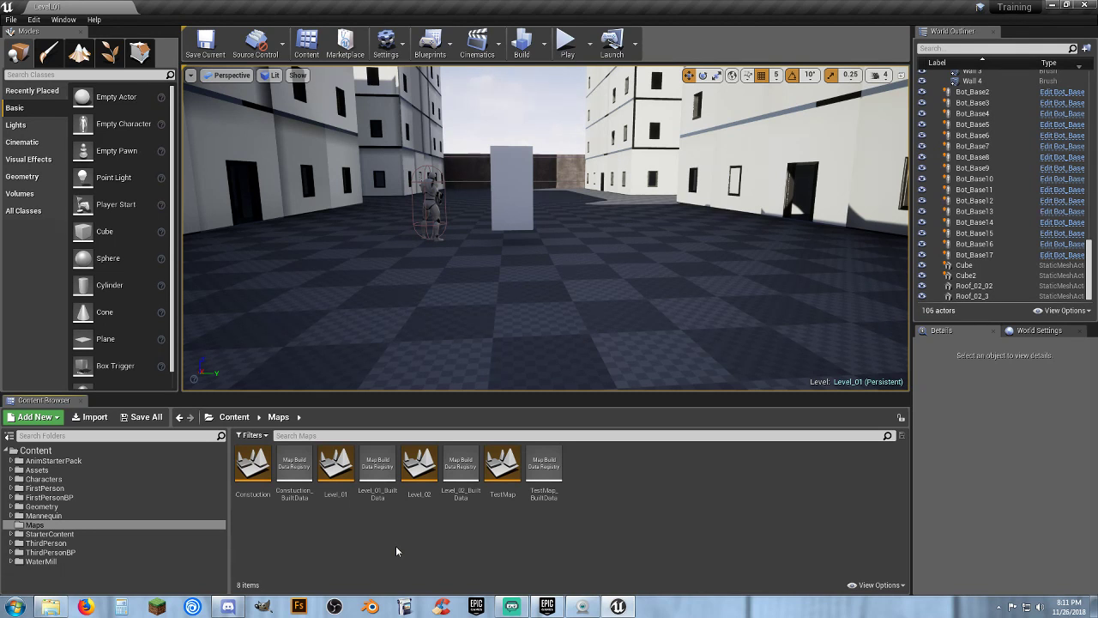
Step: Open Level_02 and play-test it, exploring the house, the riverbed and the wooden bridge before ending the session
double_click(420, 466)
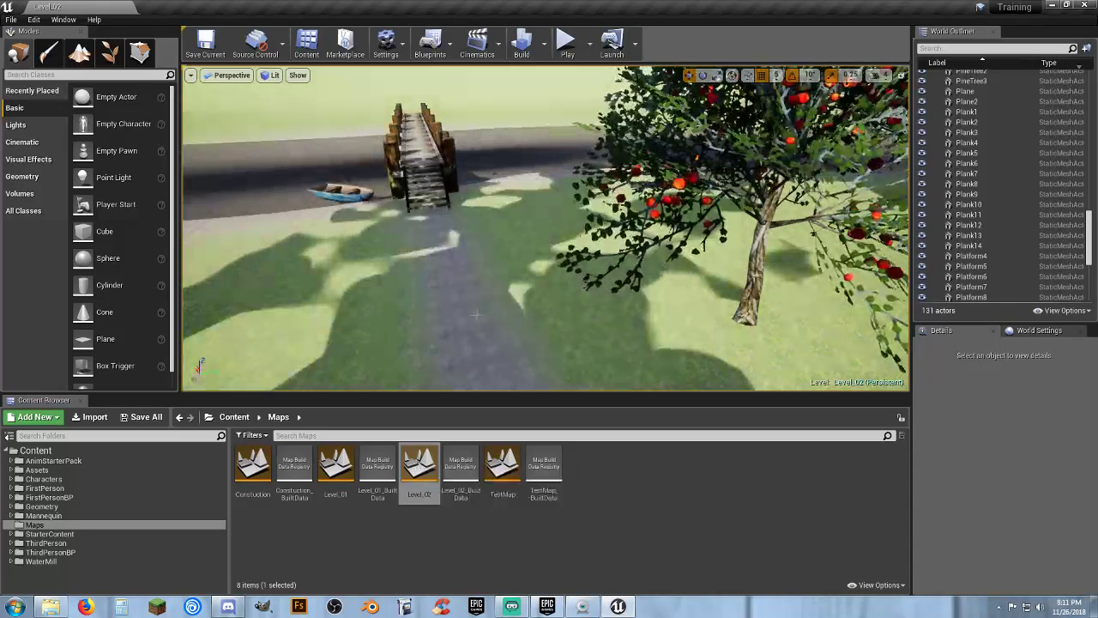
left_click(566, 45)
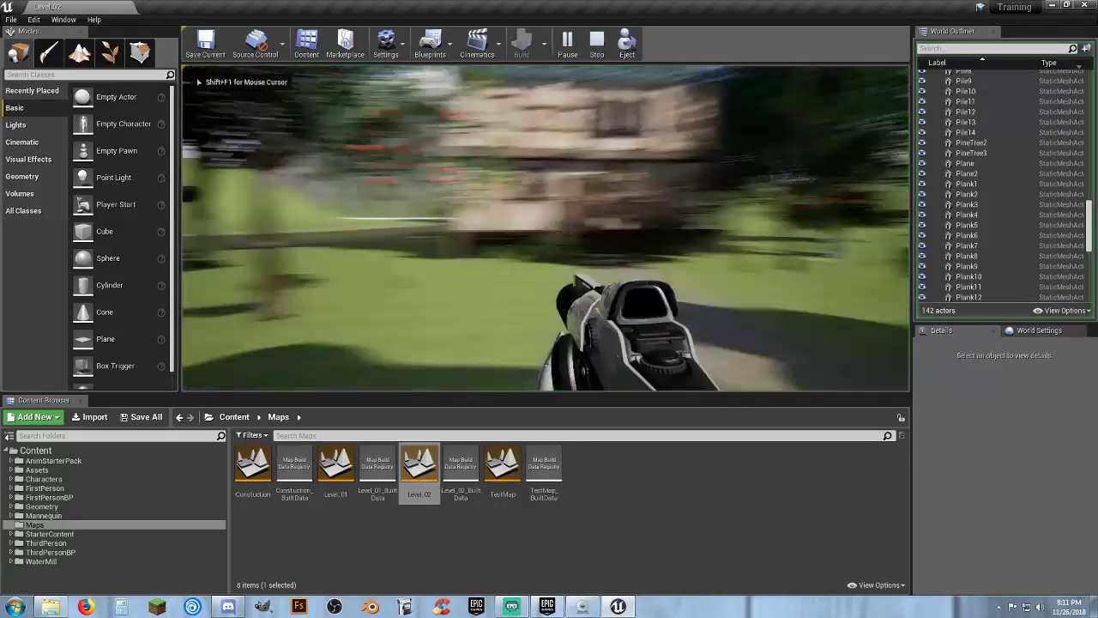
key("w")
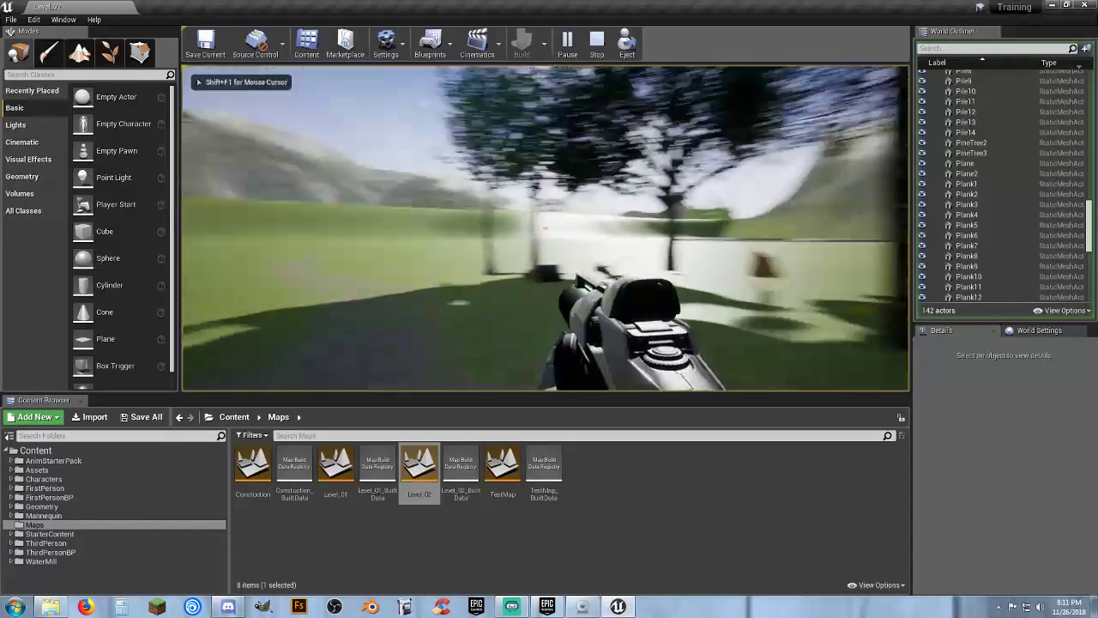
key("w")
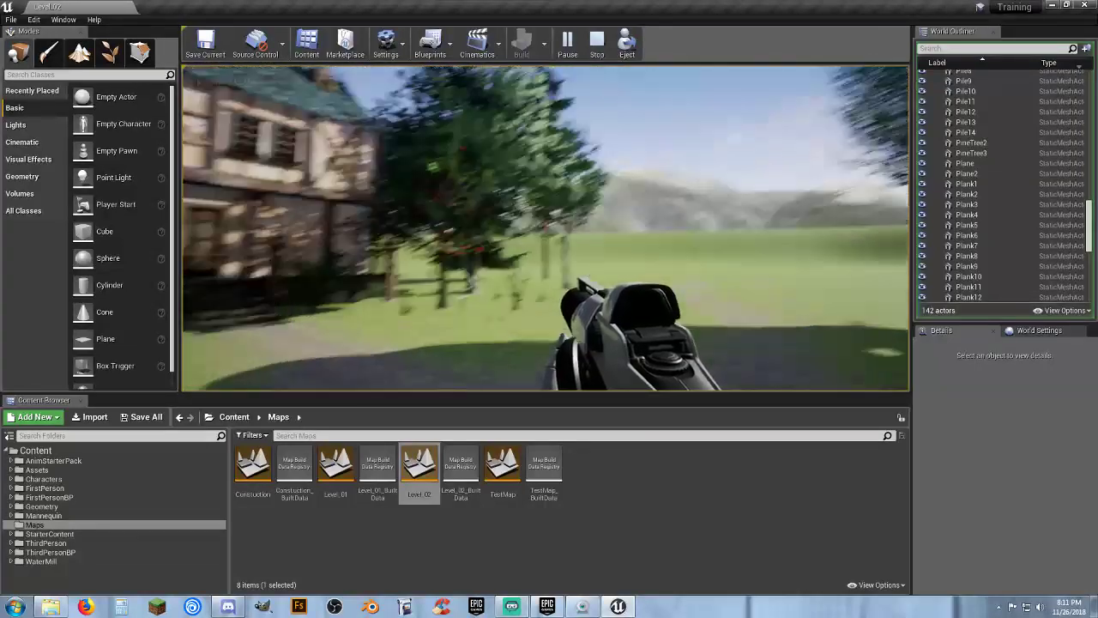
key("w")
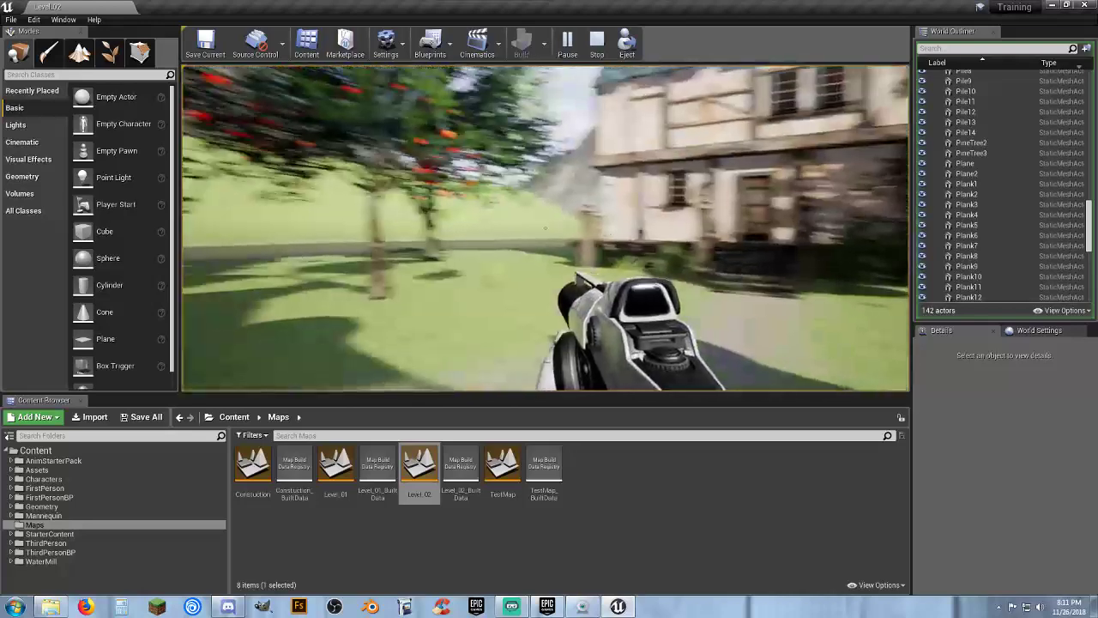
key("w")
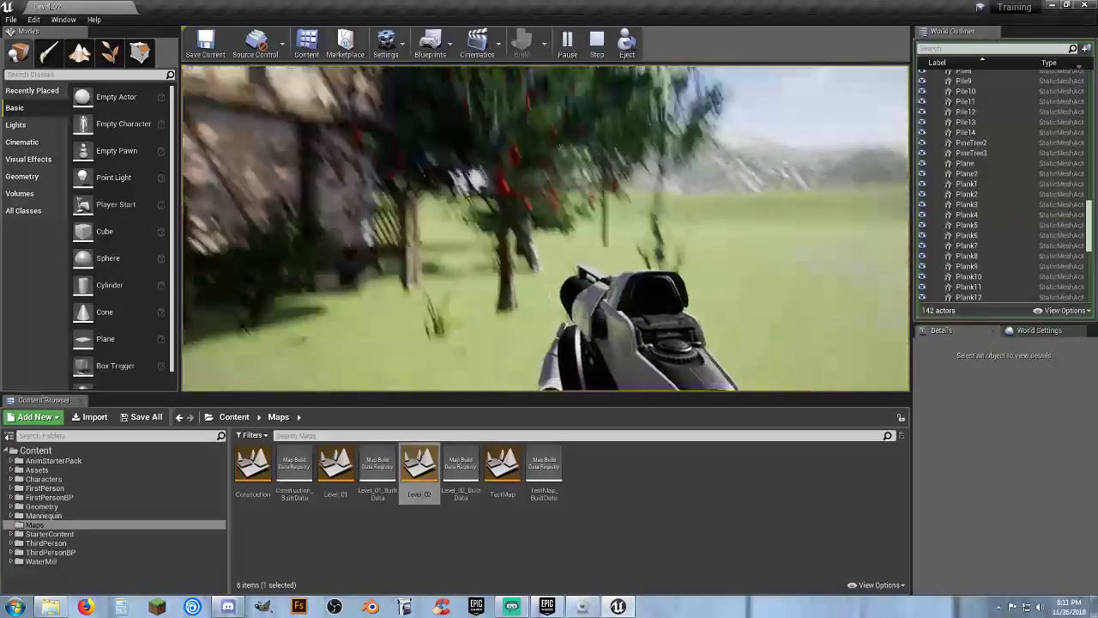
key("w")
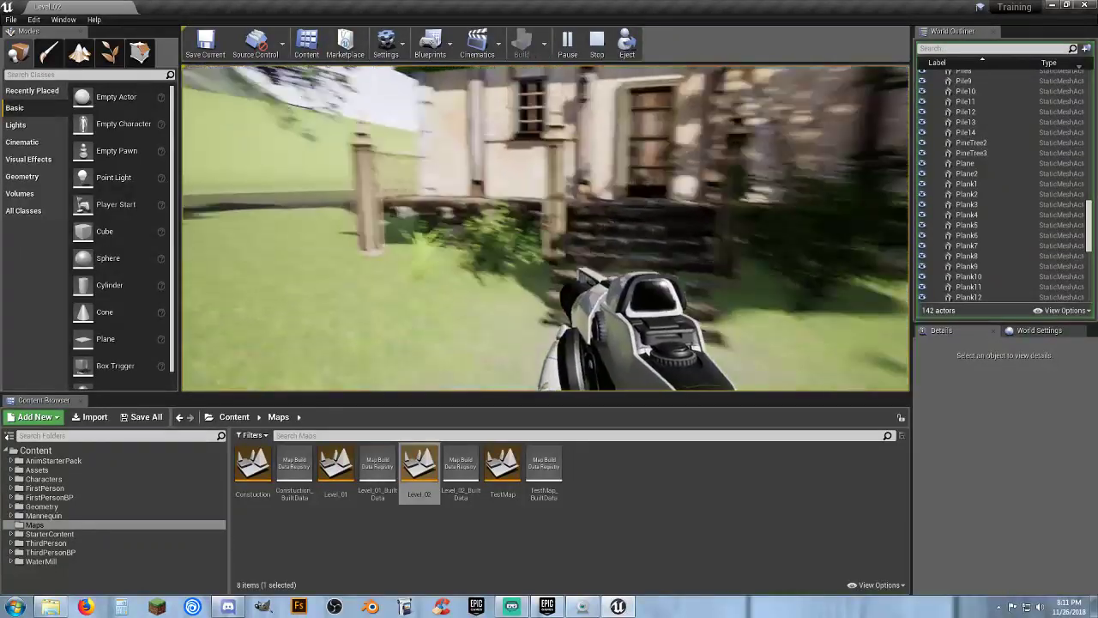
key("w")
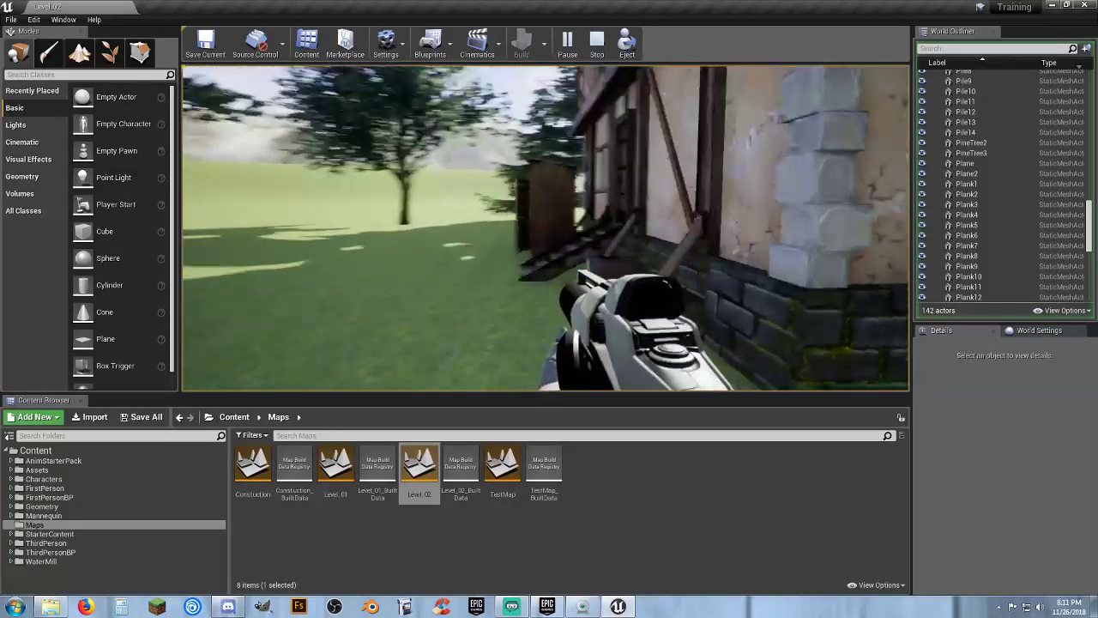
key("w")
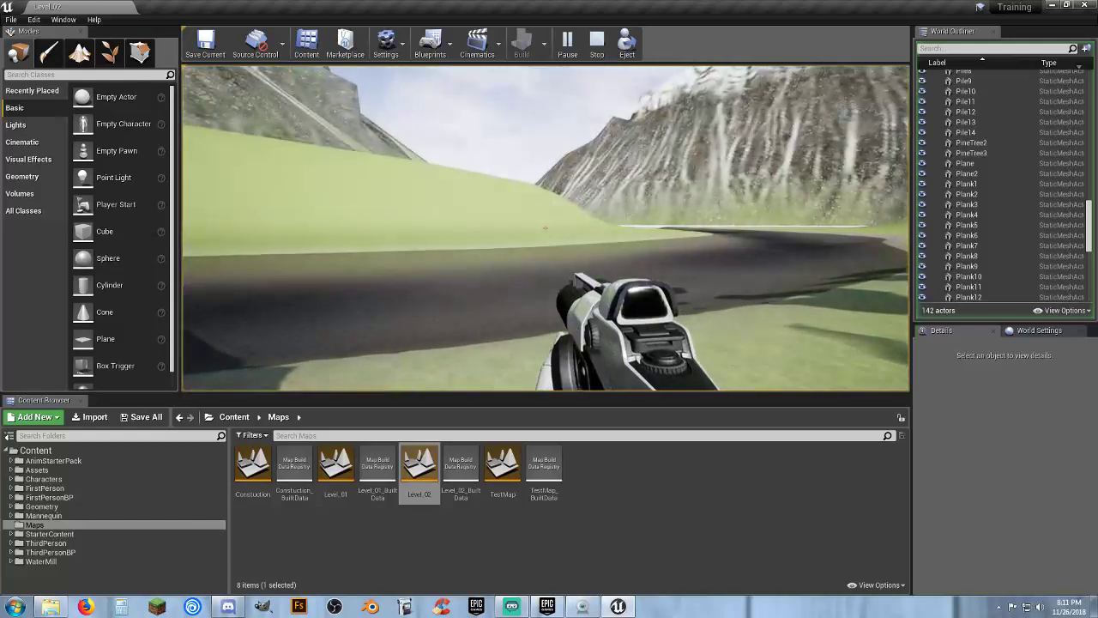
key("w")
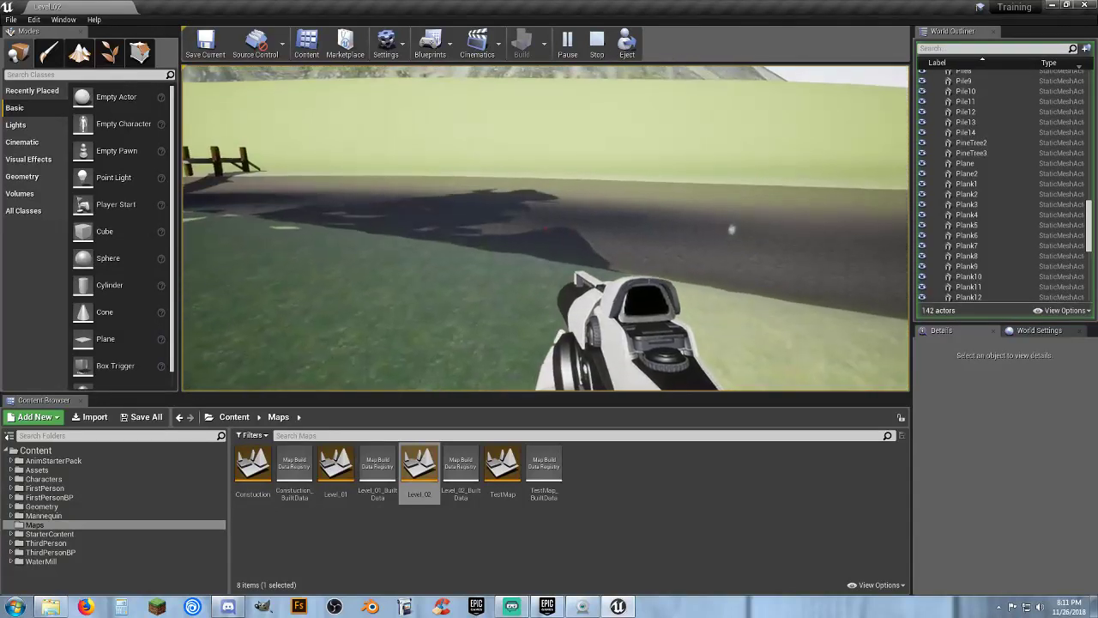
key("w")
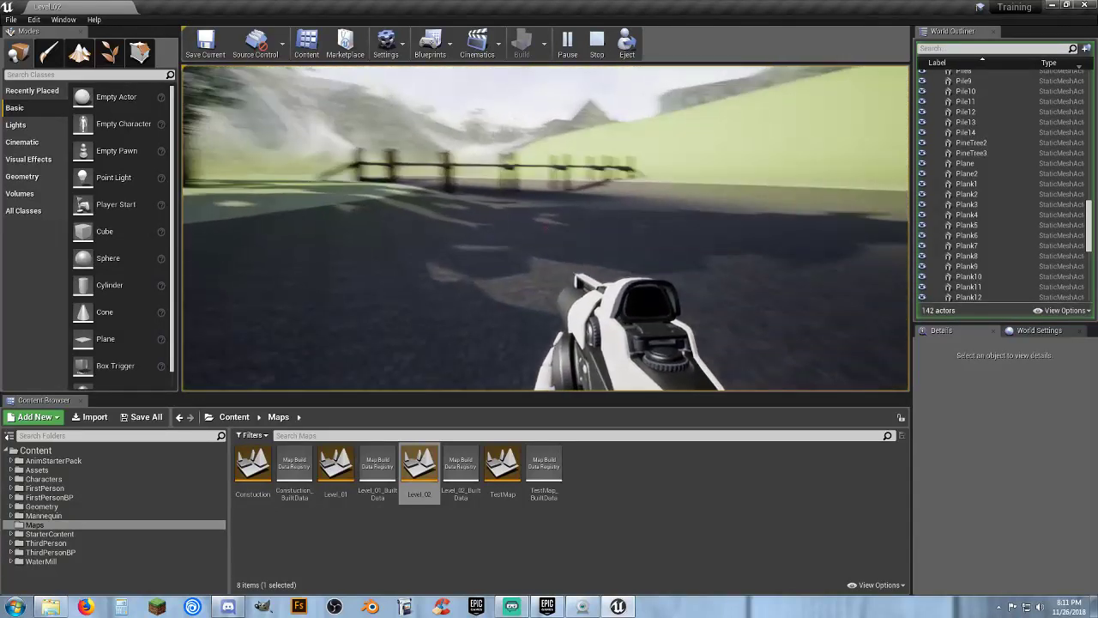
key("w")
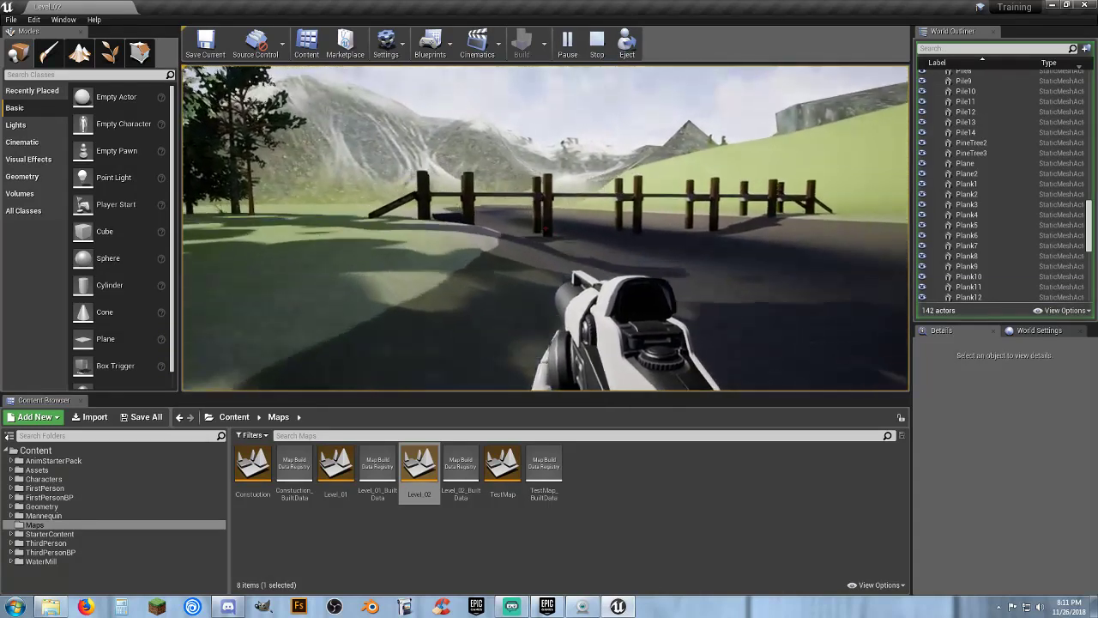
key("w")
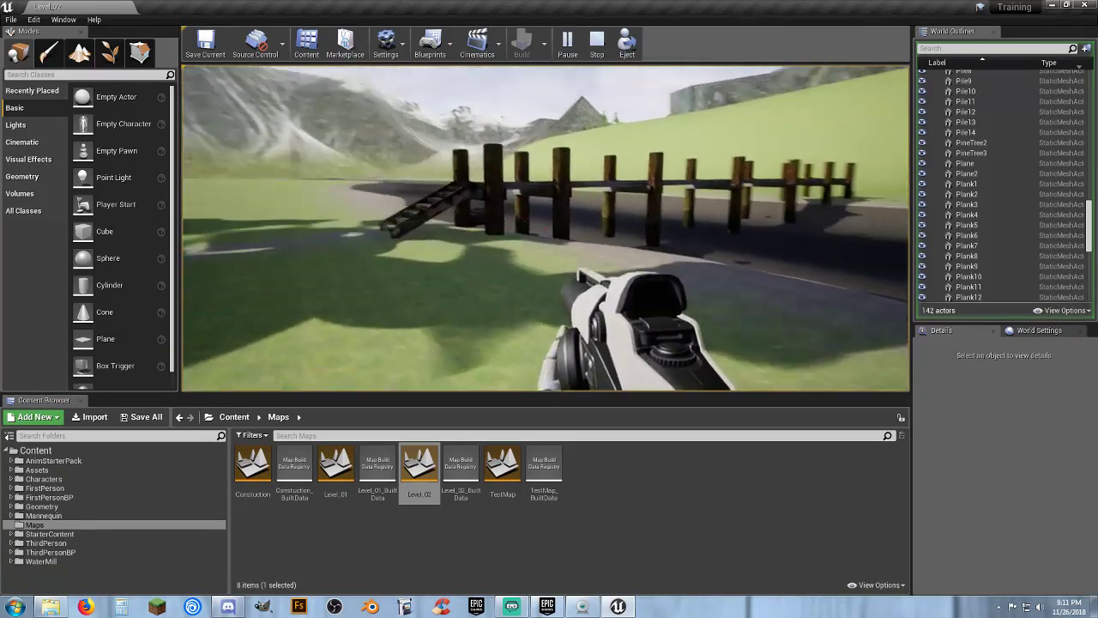
key("w")
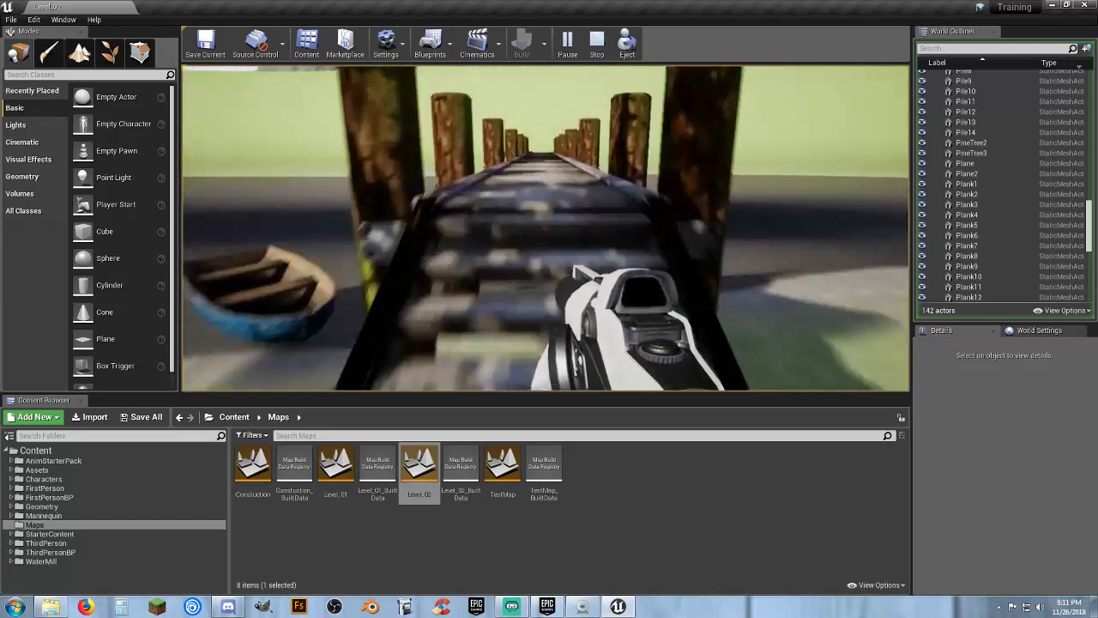
key("w")
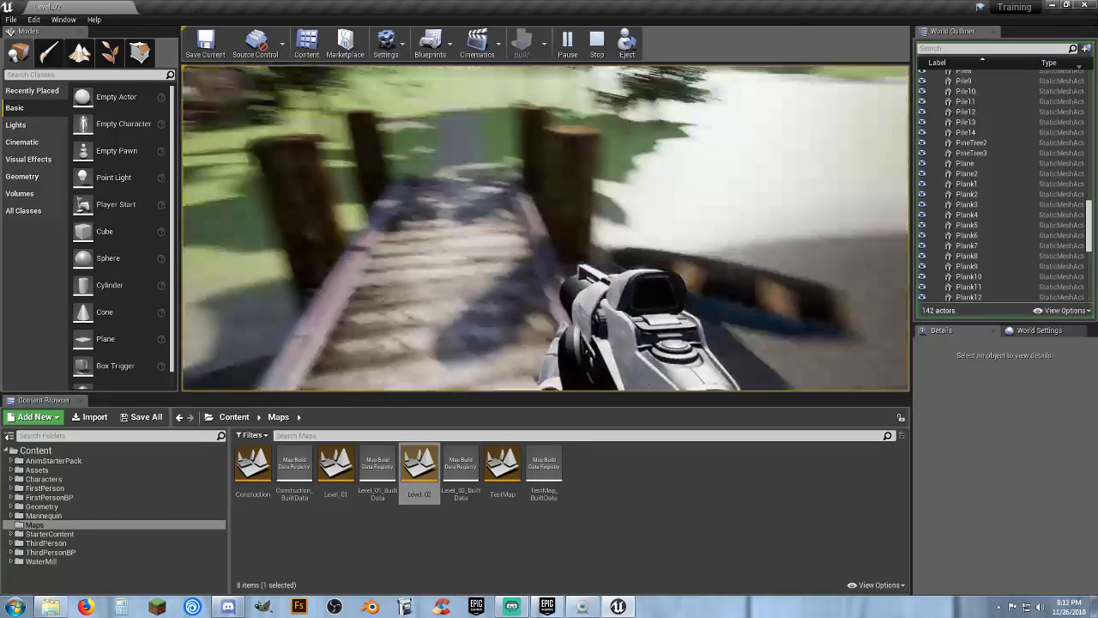
key("Escape")
left_click(635, 483)
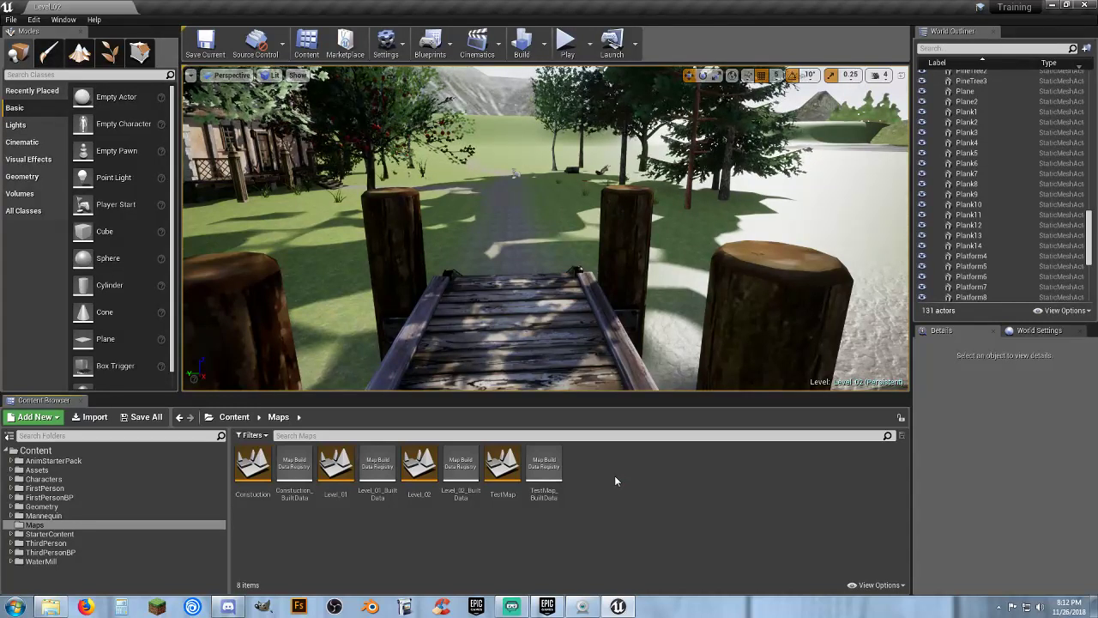
Step: Create a new level from the Empty Level template and dismiss the graphics driver notification
left_click(15, 24)
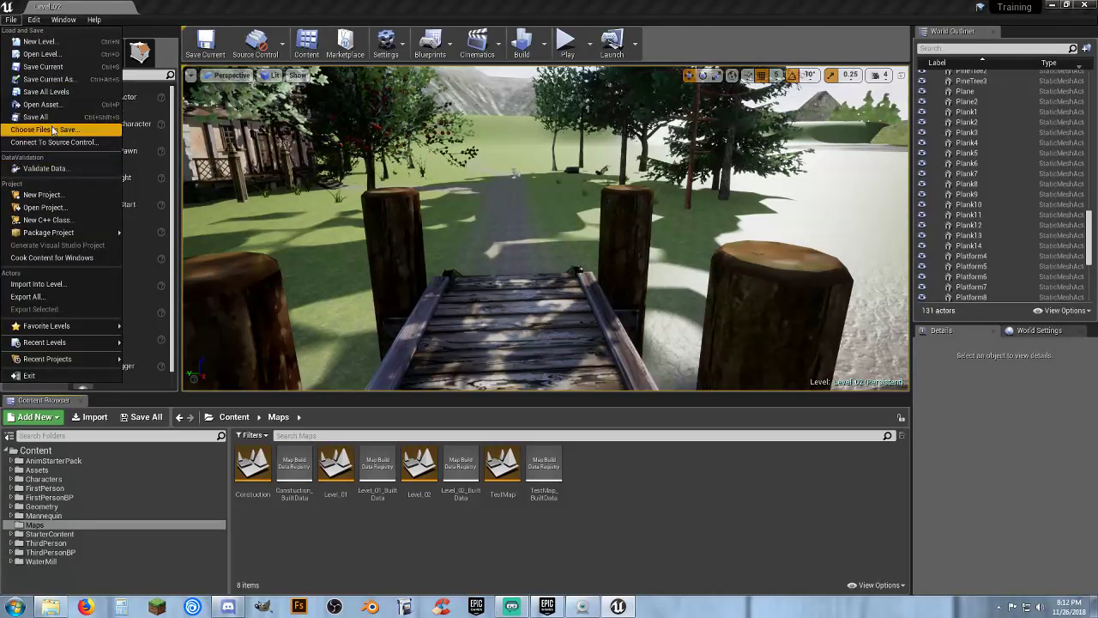
left_click(39, 41)
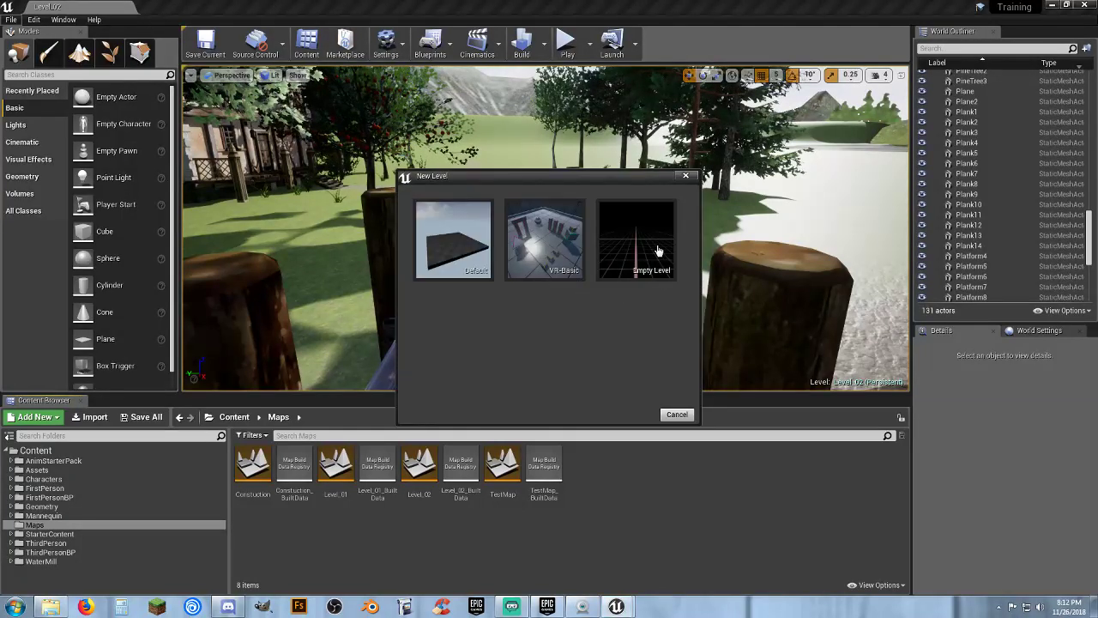
left_click(658, 250)
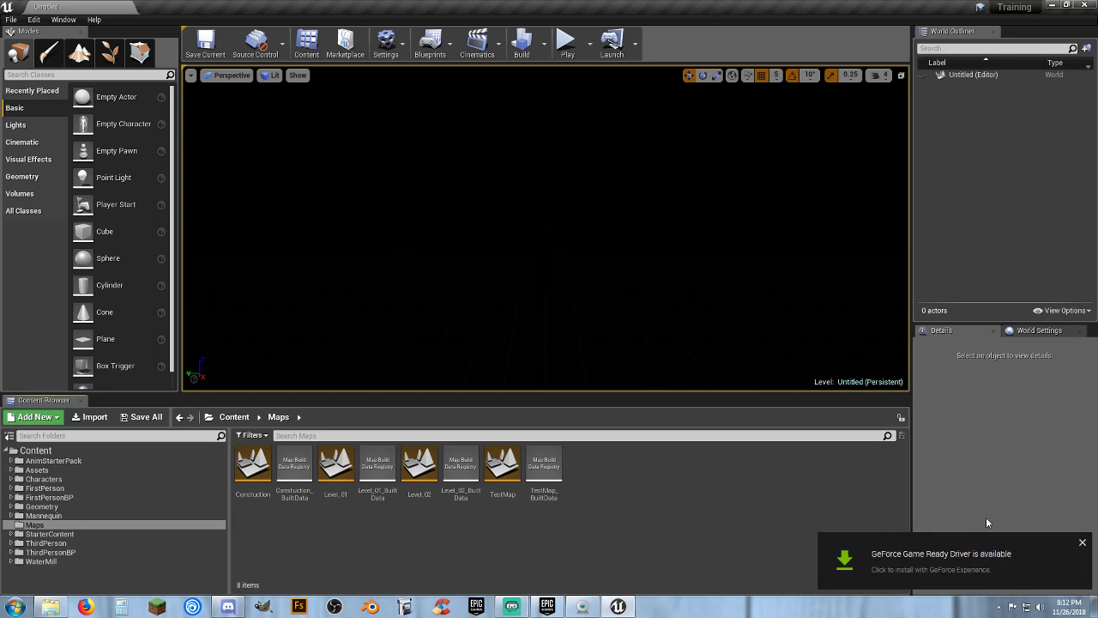
left_click(1084, 544)
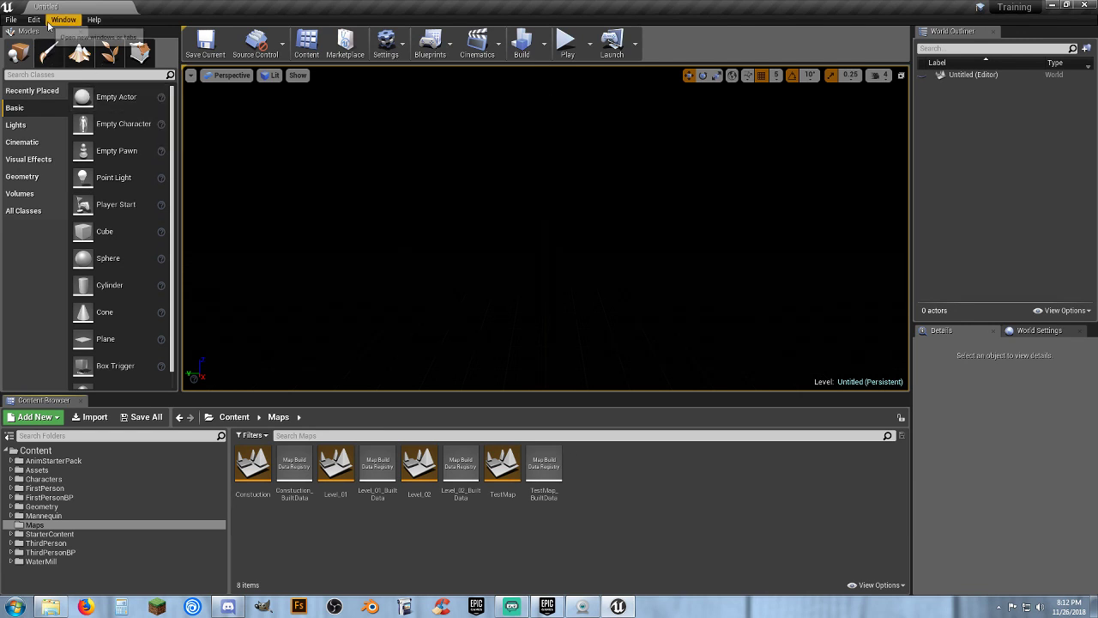
Step: Save the new empty level in the Maps folder under the name MainMenuMap
left_click(210, 54)
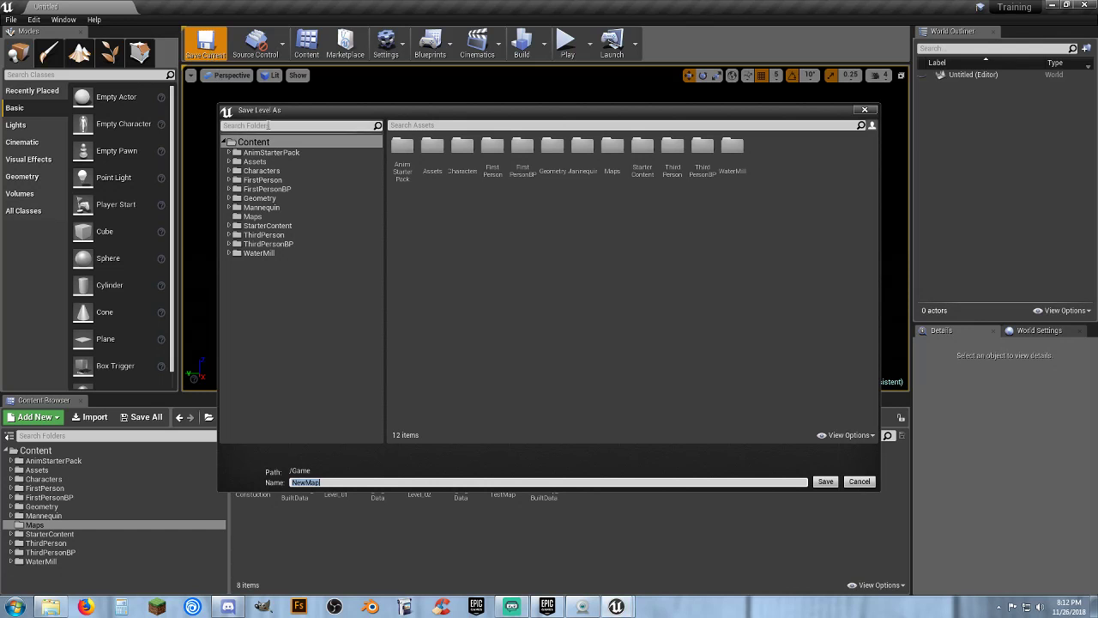
left_click(268, 216)
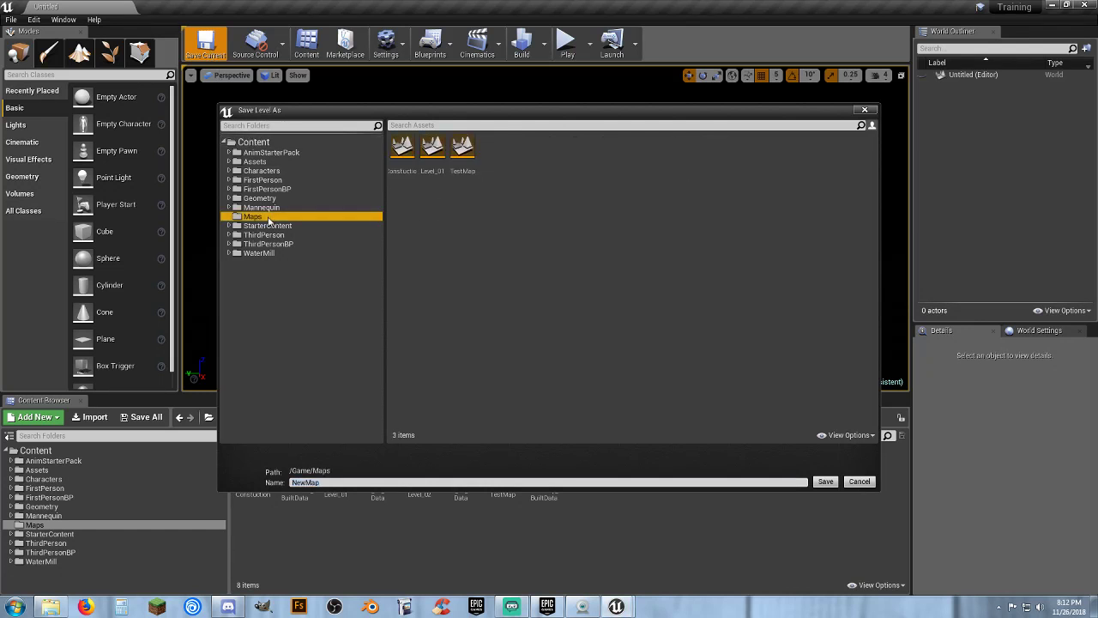
left_click(331, 482)
type("Mai")
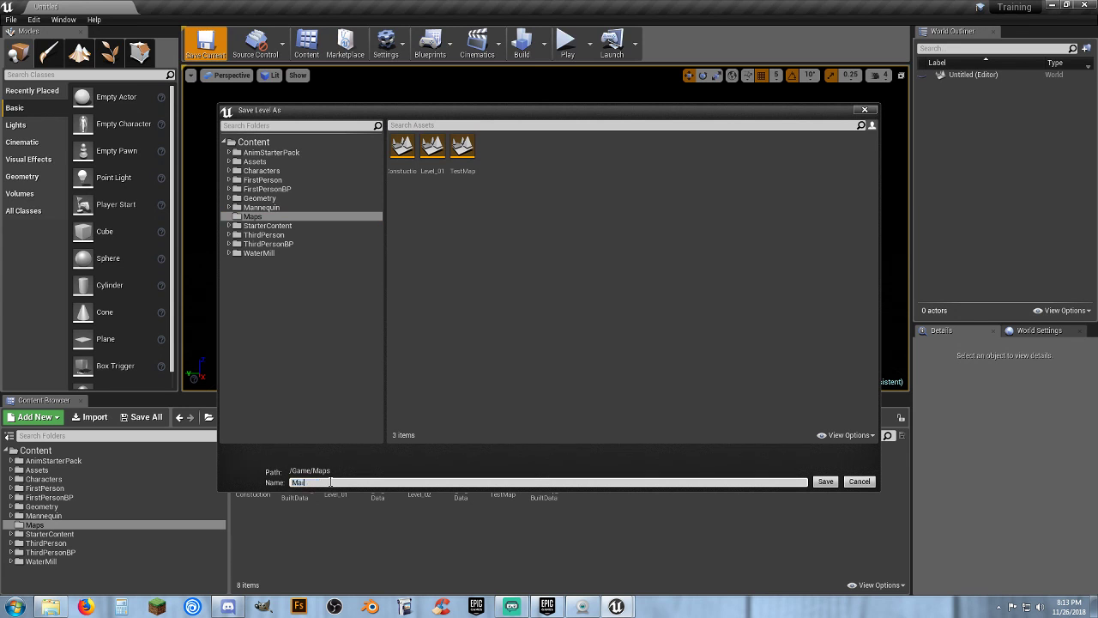
type("nMenuMap")
left_click(825, 482)
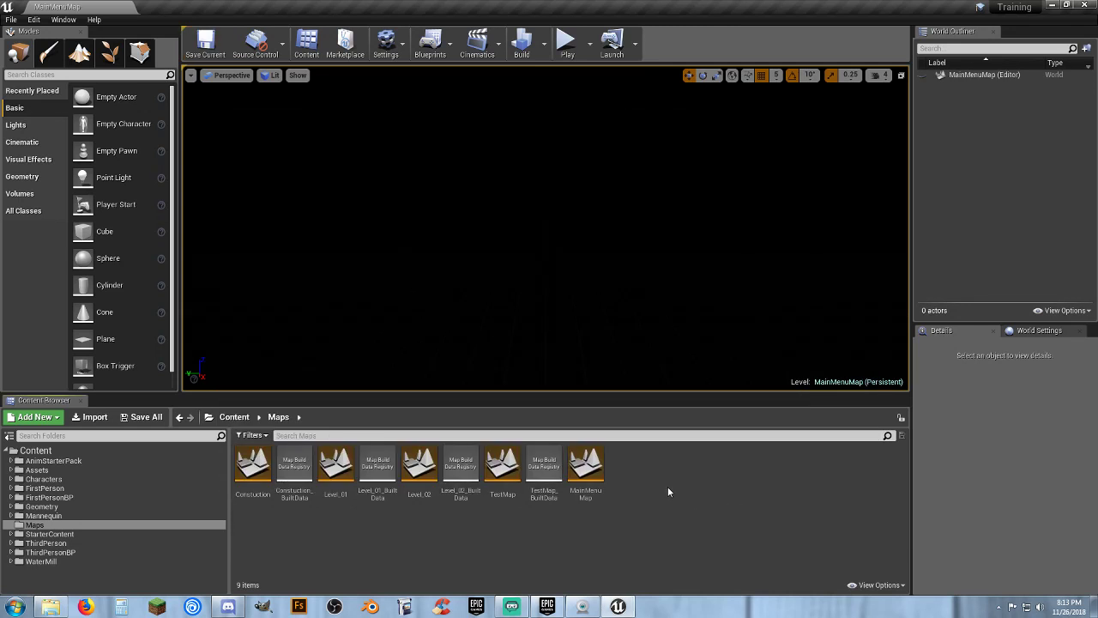
Step: Inspect the game mode options in the new level's world settings, and return to the object details
left_click(1033, 330)
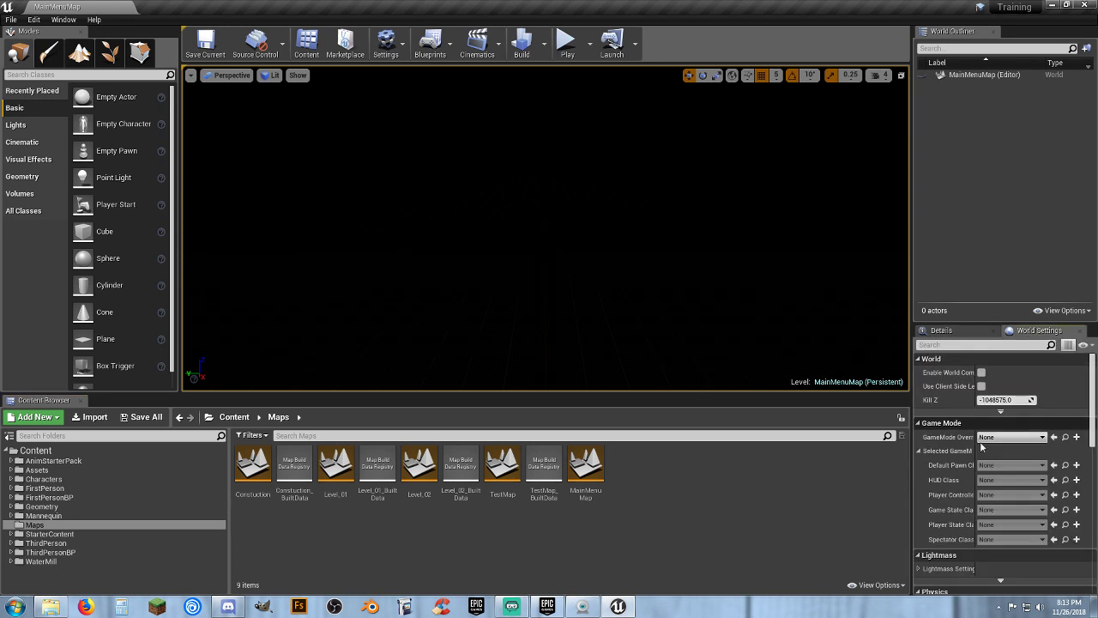
left_click(944, 330)
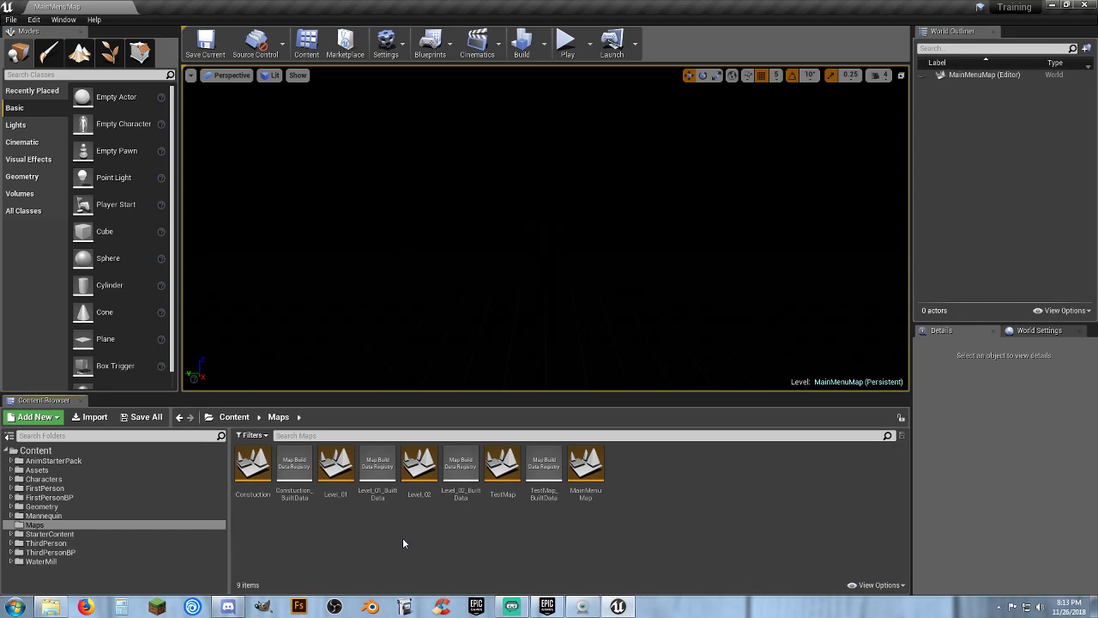
Step: Create a Widget Blueprint named W_MainMenu in the Assets/Widgets folder and open it for editing
left_click(11, 470)
left_click(42, 534)
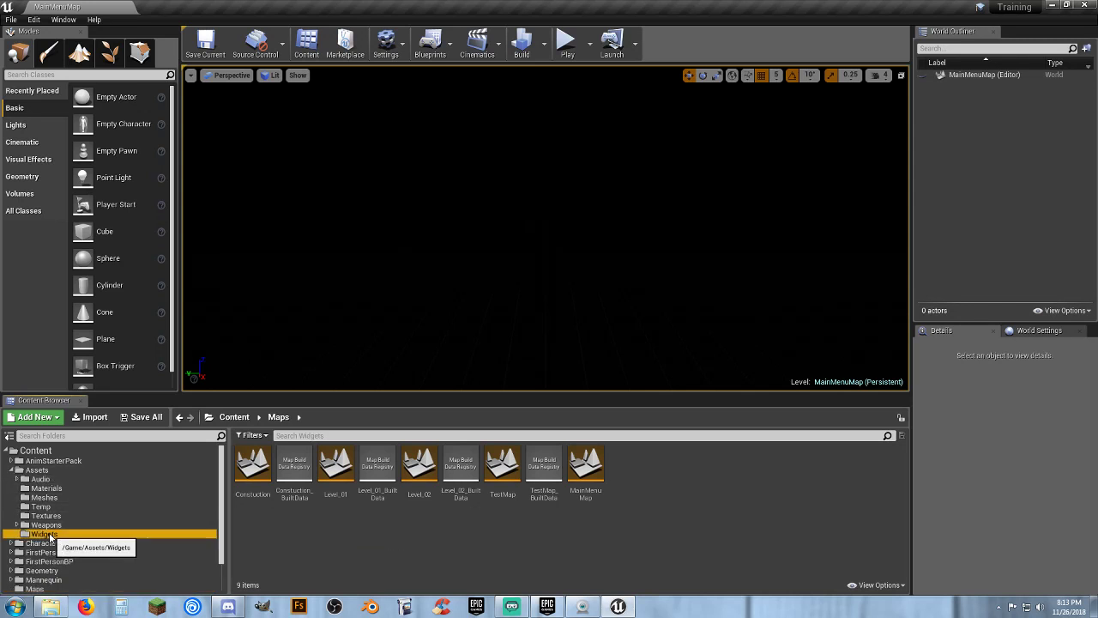
right_click(348, 463)
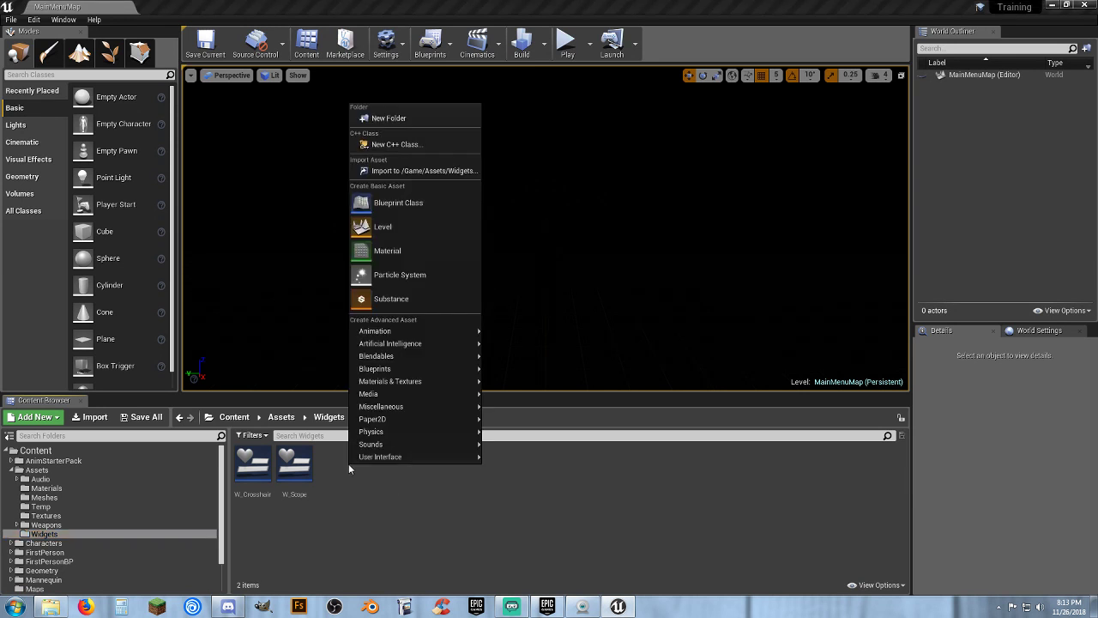
mouse_move(388, 456)
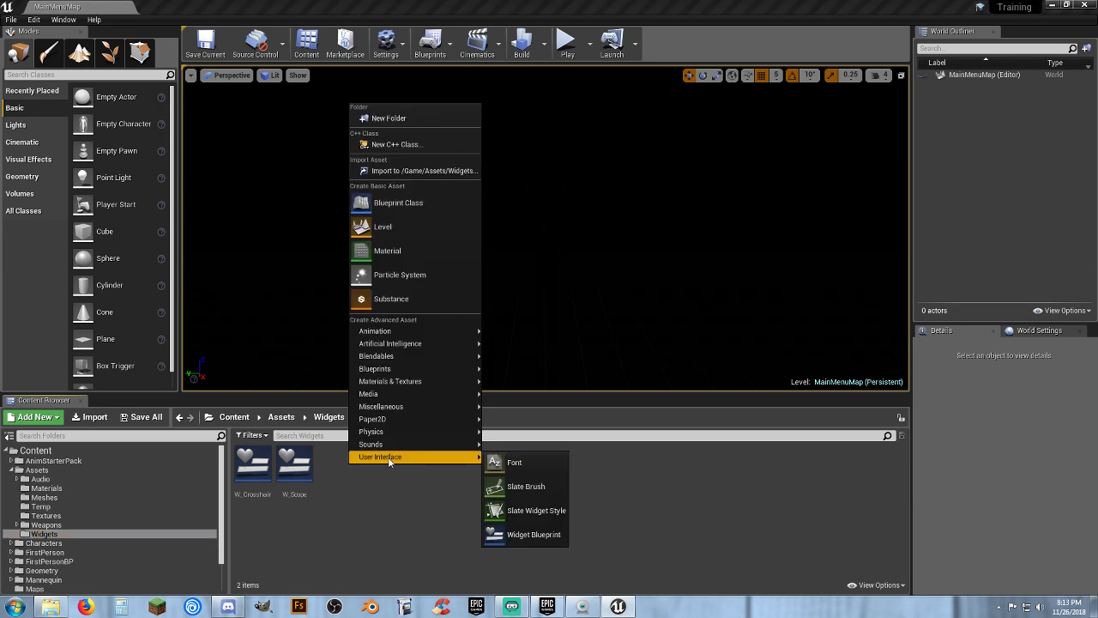
left_click(533, 534)
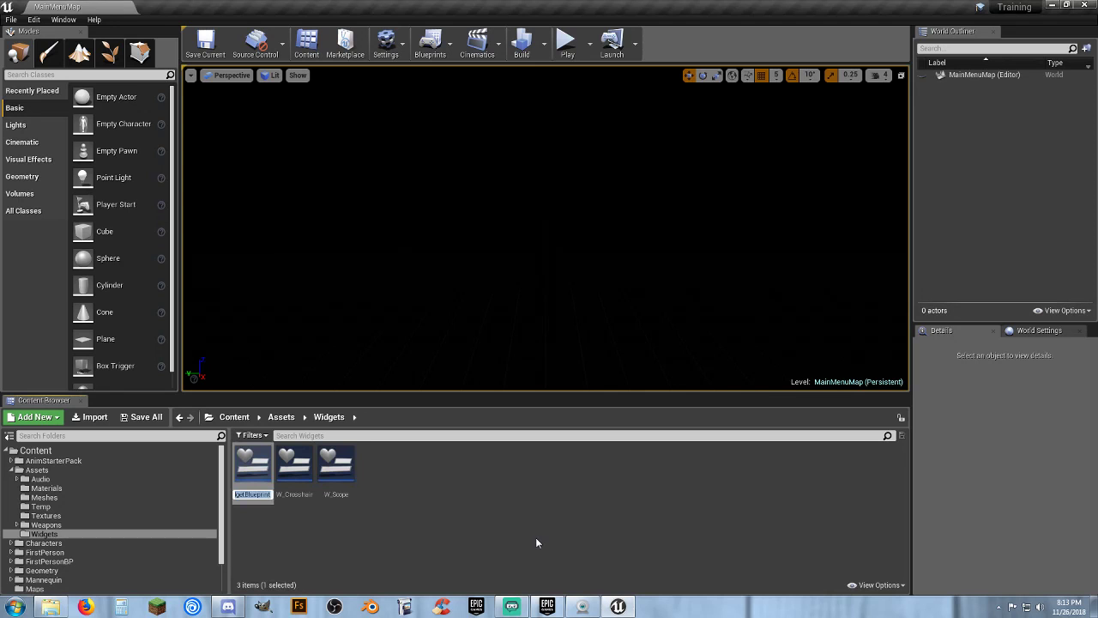
type("W")
type("_")
type("Main")
type("Menu")
key("Return")
key("Return")
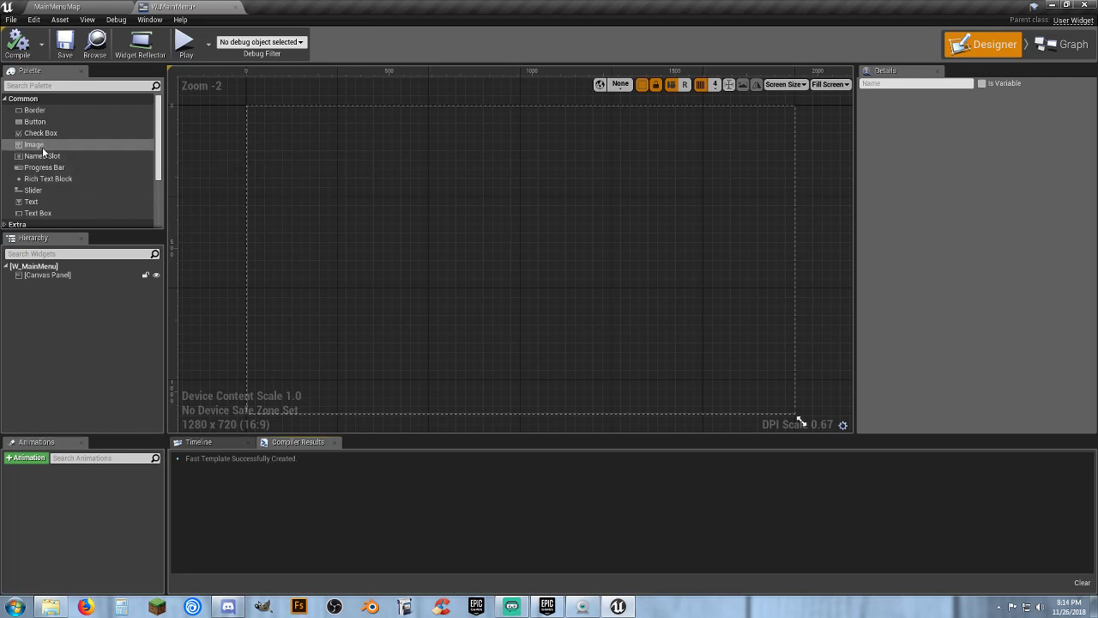
Step: Add an Image widget to the canvas and set its Color and Opacity to black
left_click_drag(44, 148, 363, 196)
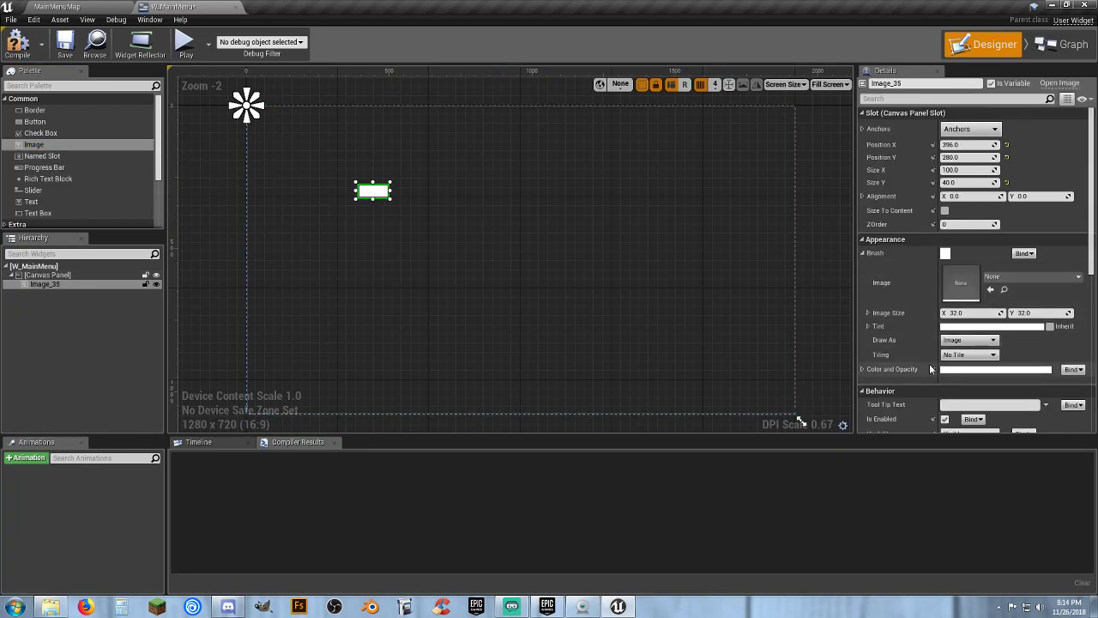
left_click(951, 369)
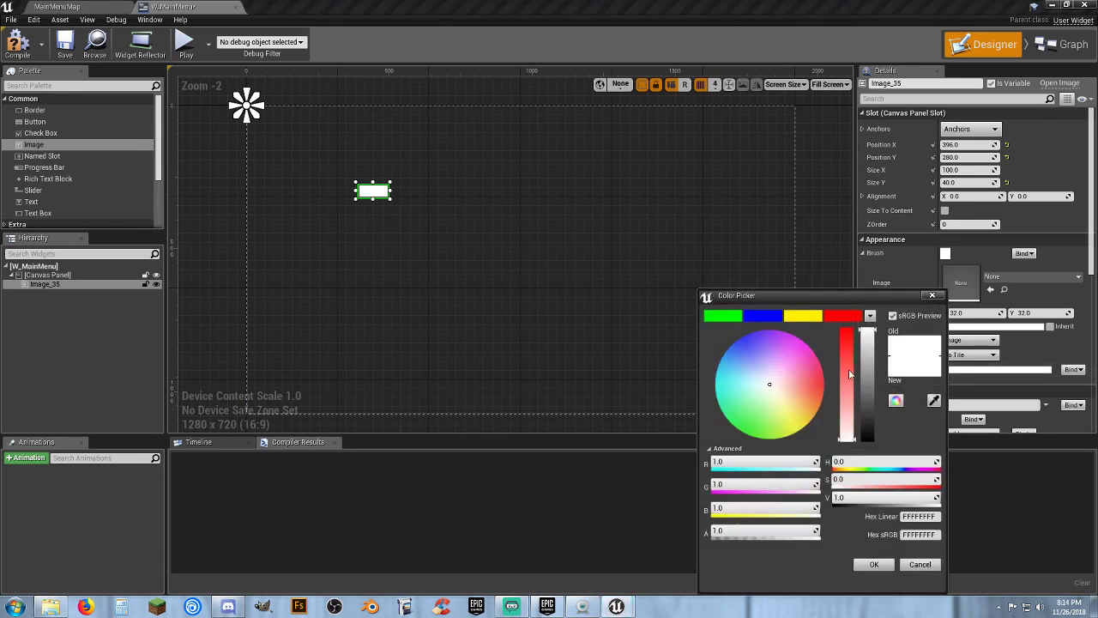
left_click(870, 428)
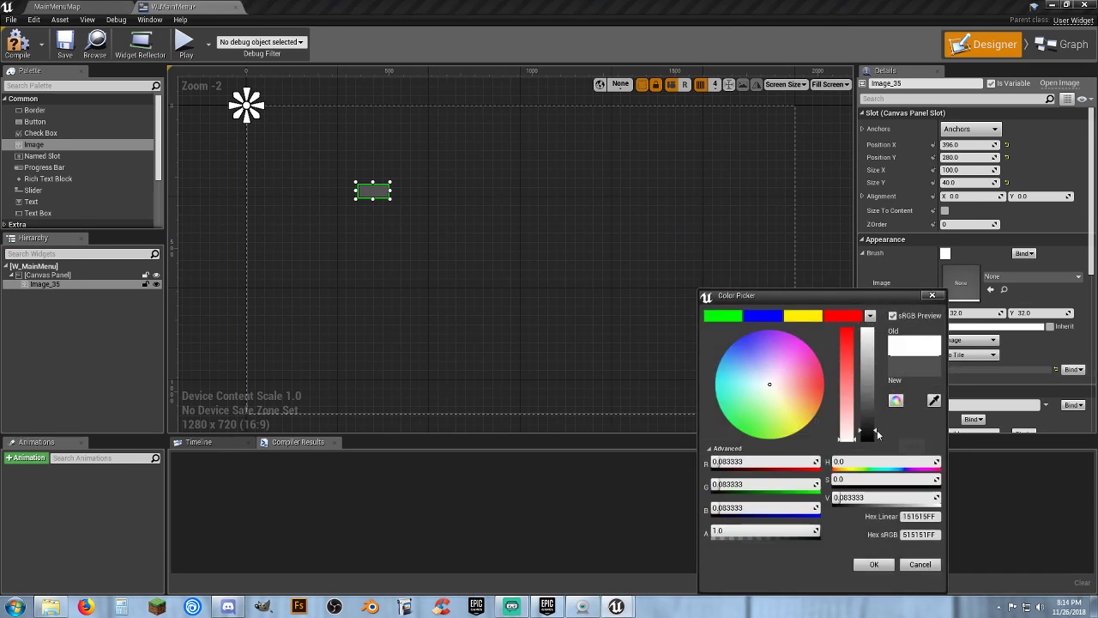
left_click_drag(877, 430, 876, 439)
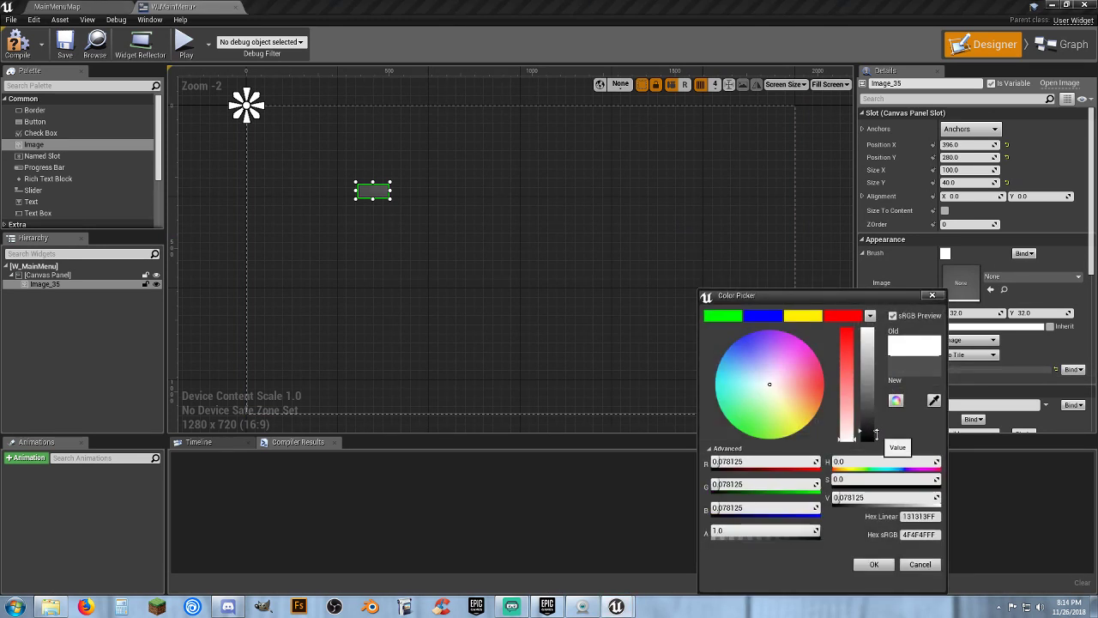
left_click(871, 564)
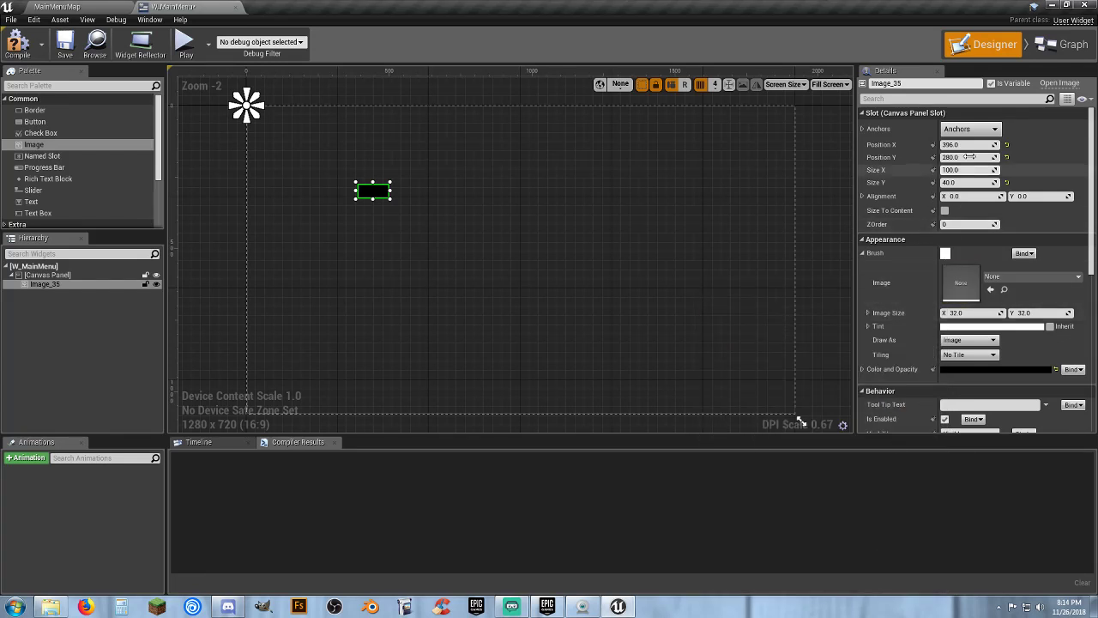
Step: Anchor the image to stretch across the whole canvas and set its left, top, right and bottom offsets to 0
left_click(970, 129)
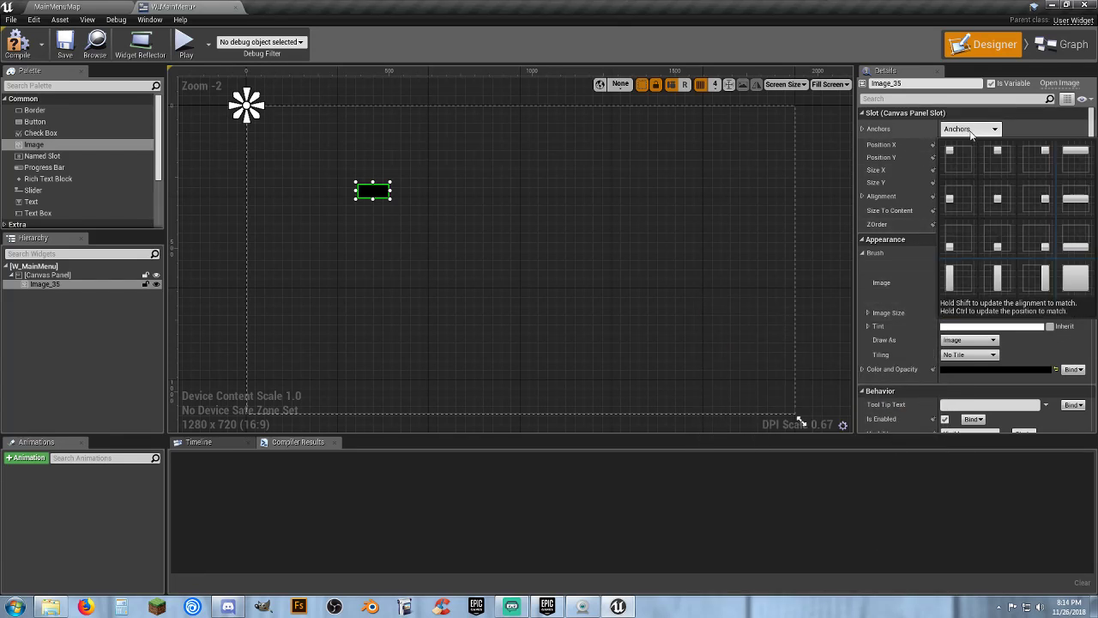
left_click(1075, 276)
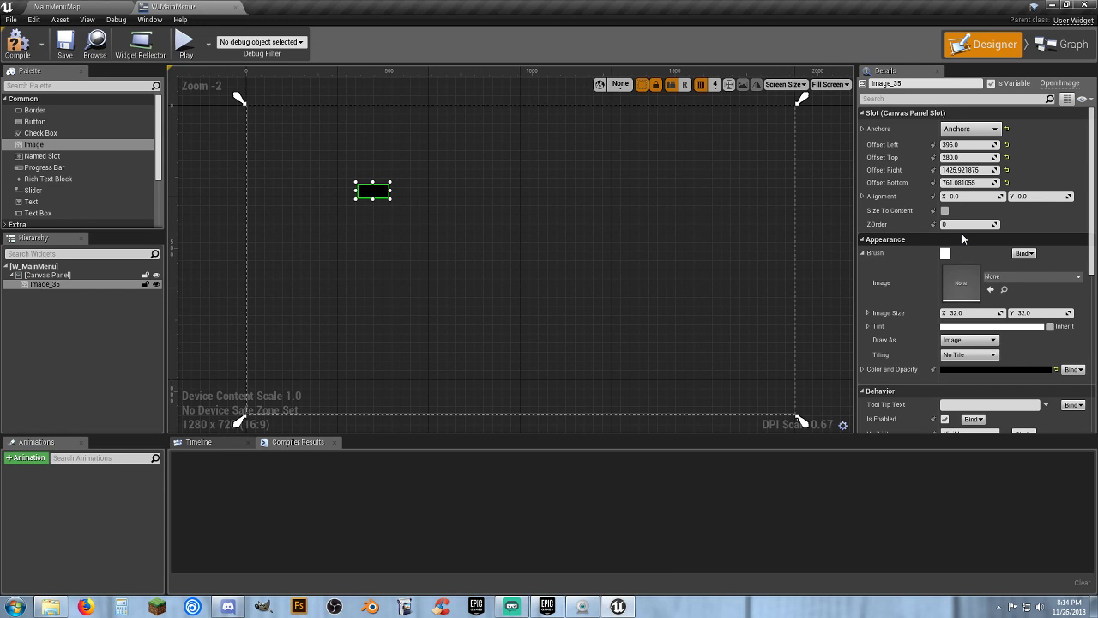
left_click(968, 145)
type("0")
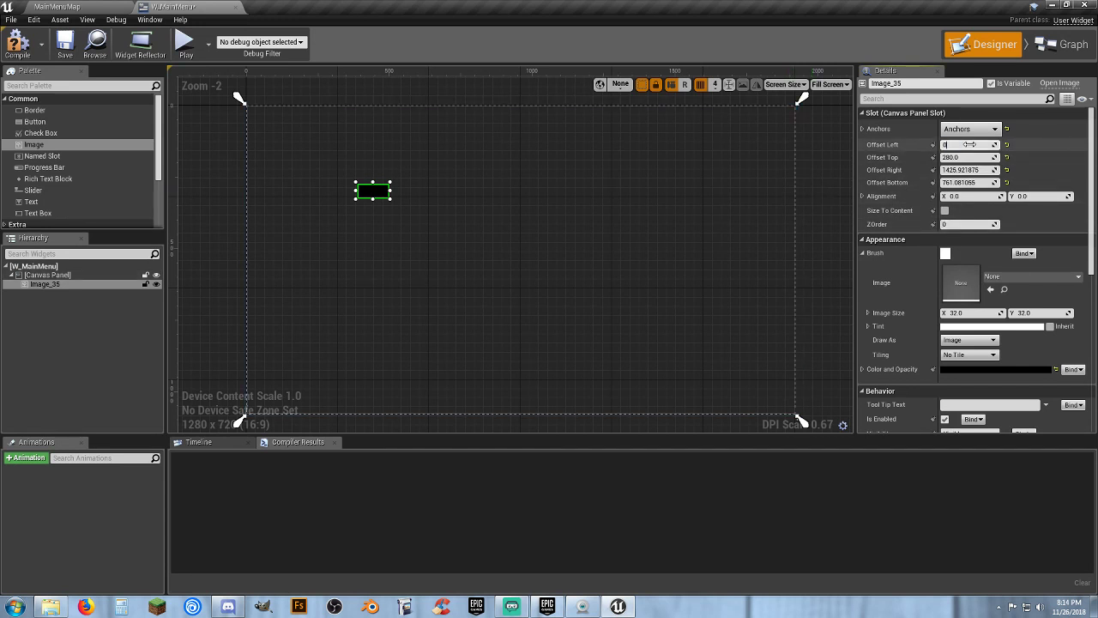
key("Tab")
type("0")
key("Tab")
type("0")
key("Tab")
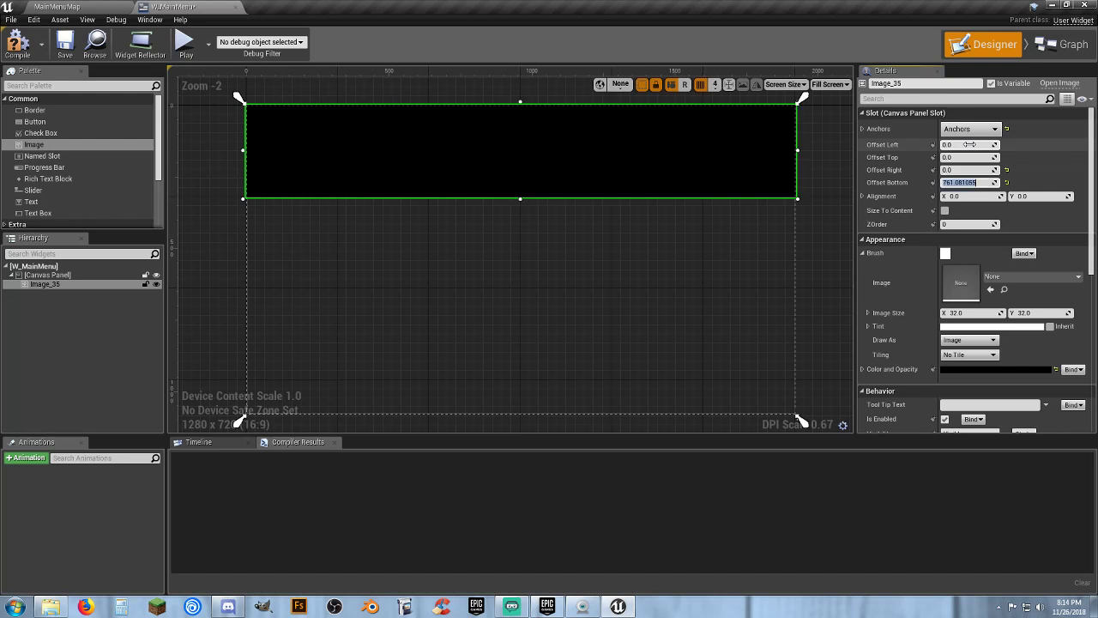
type("0")
key("Tab")
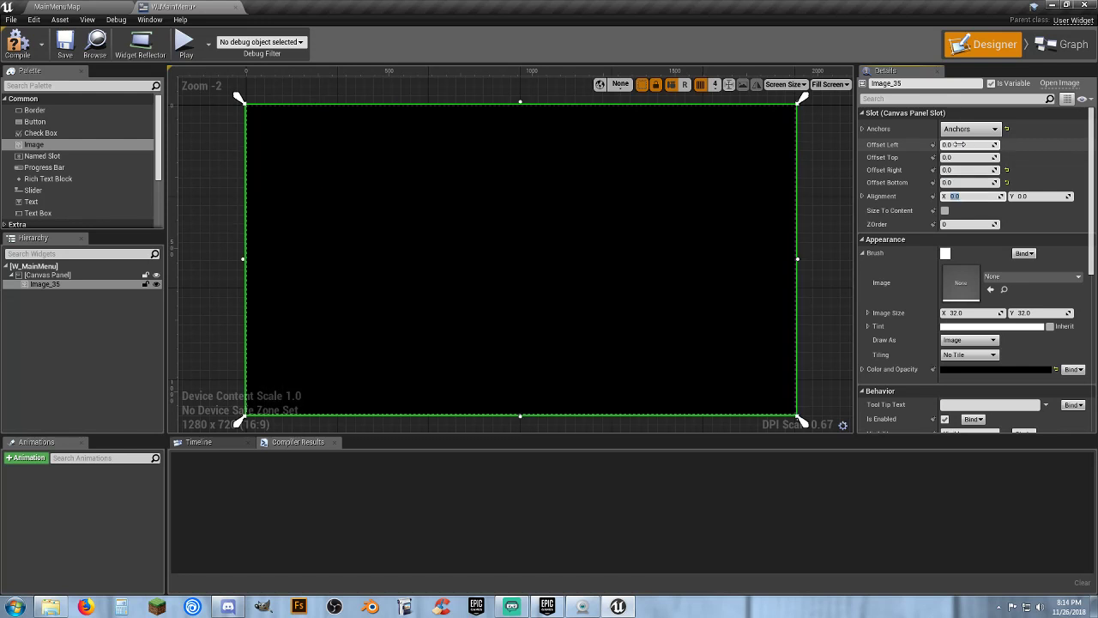
Step: Set the image's ZOrder to -5, and compile and save the widget
left_click(954, 225)
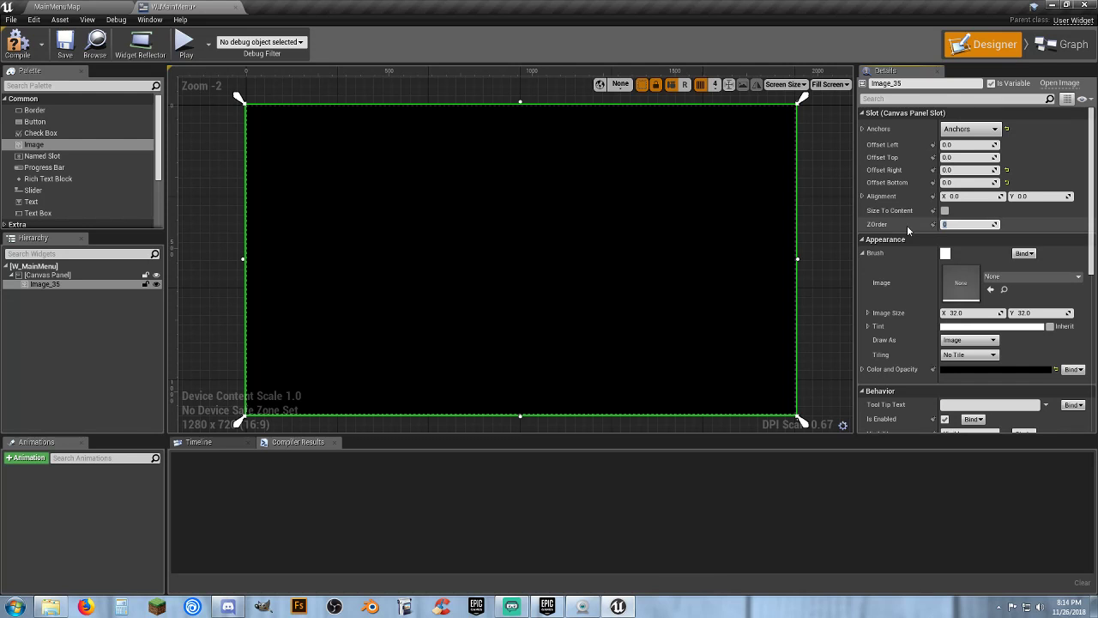
type("-5")
key("Return")
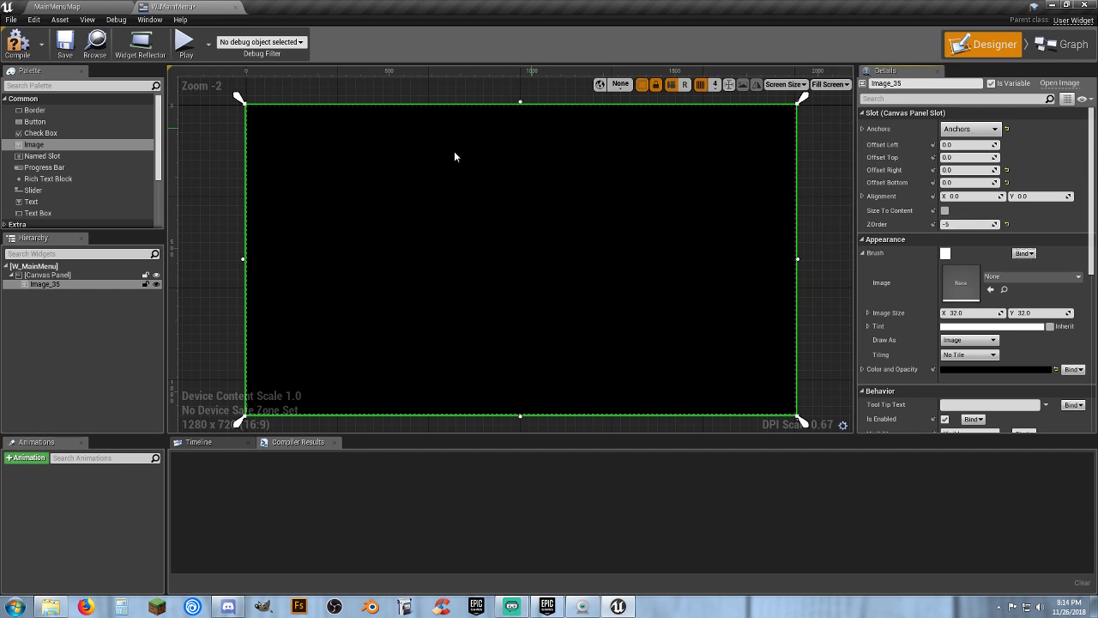
left_click(17, 43)
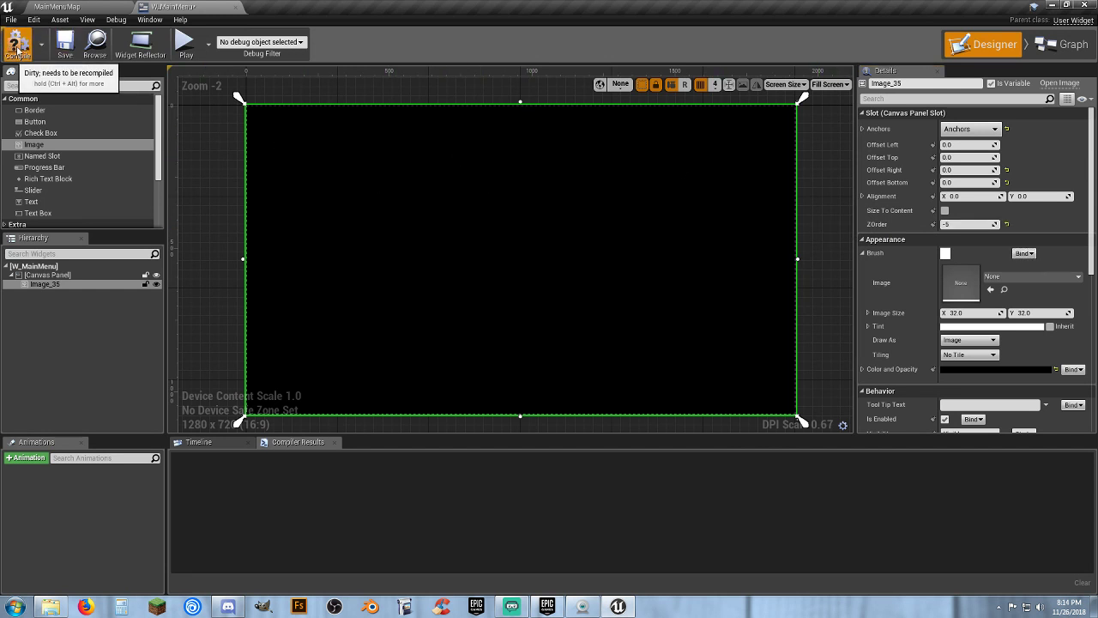
left_click(64, 44)
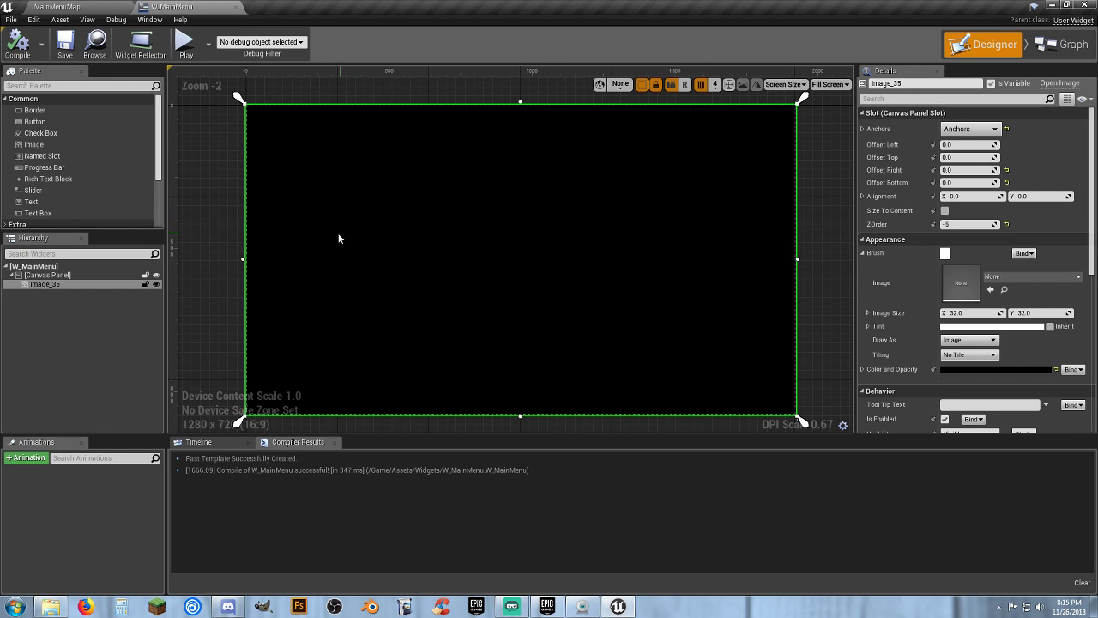
Step: Rename the image in the widget hierarchy as Background Image and deselect it
left_click(52, 285)
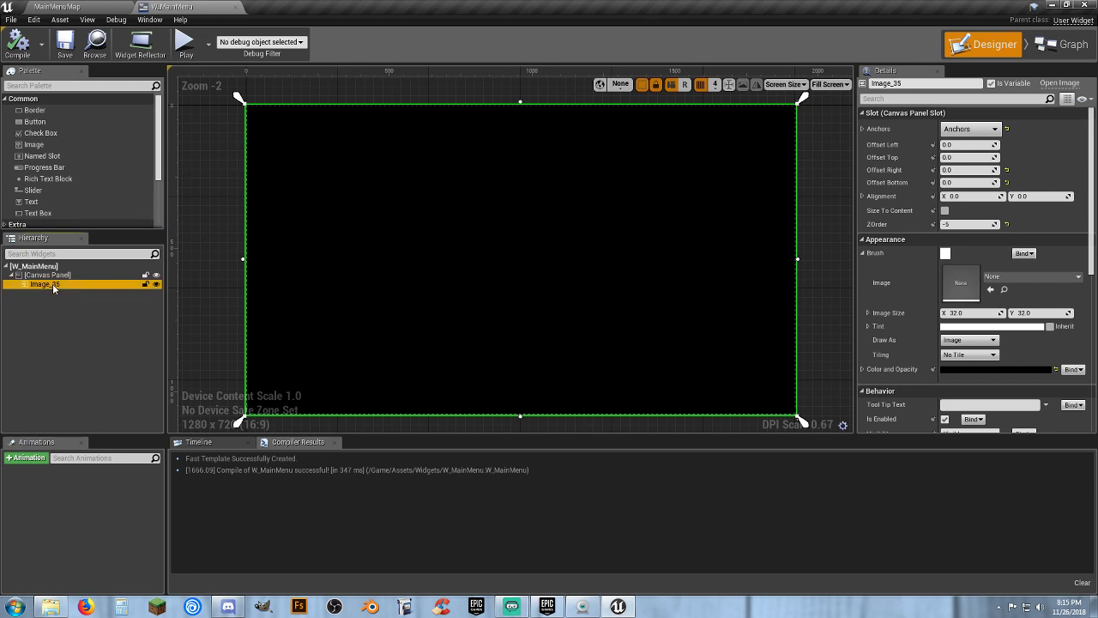
double_click(53, 284)
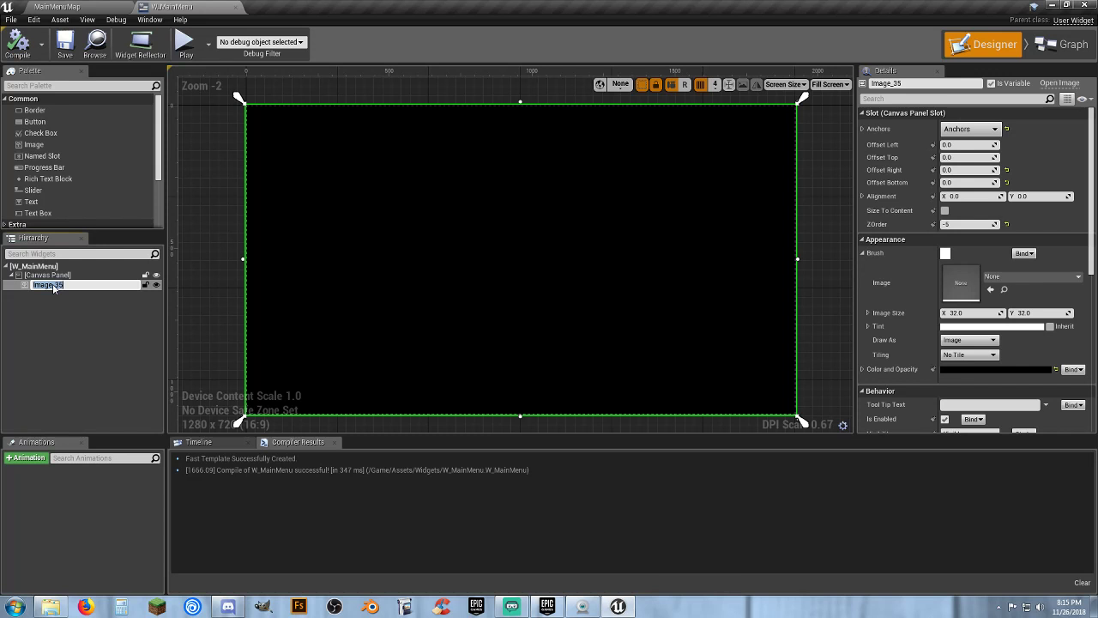
type("Background Image")
key("Return")
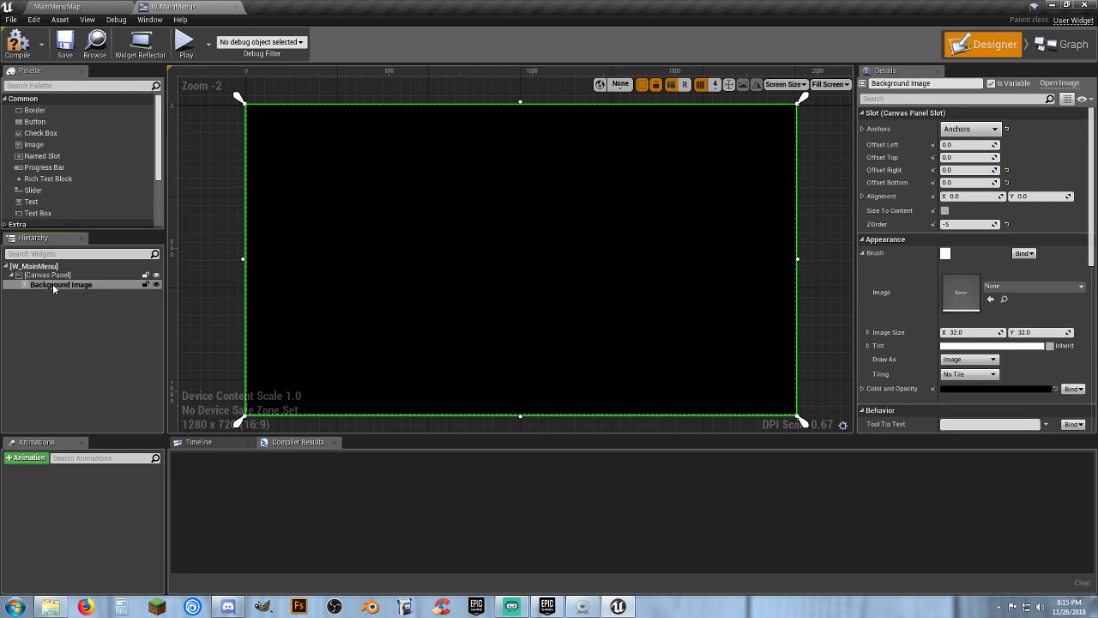
left_click(74, 308)
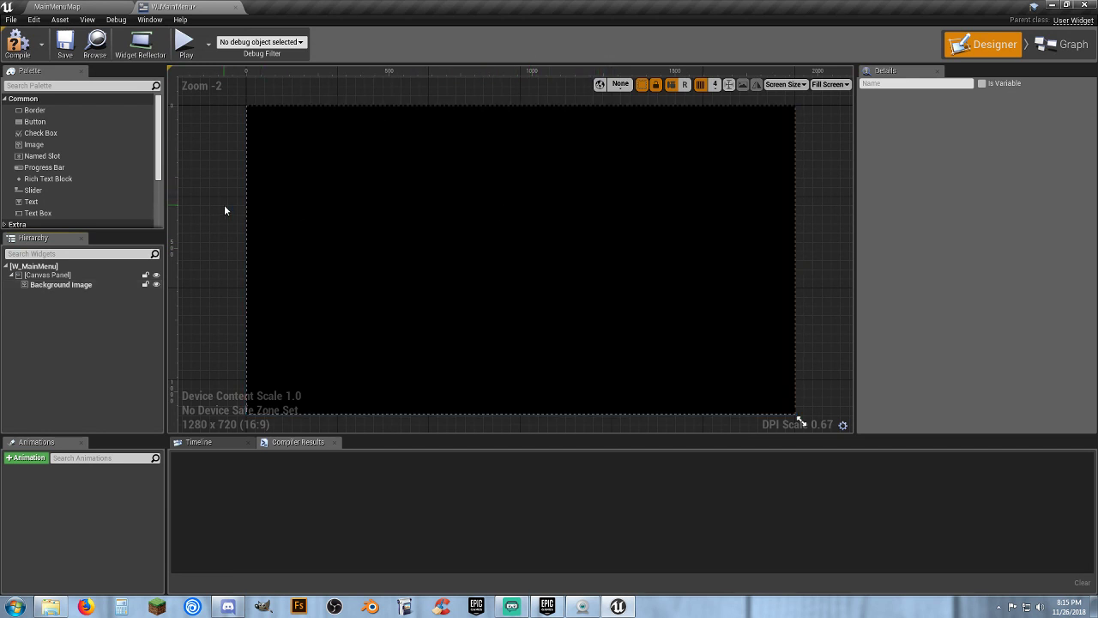
Step: Look through the palette's Common, Extra, Input, Lists and Optimization categories to see which widgets each one offers
scroll(84, 176, "down", 3)
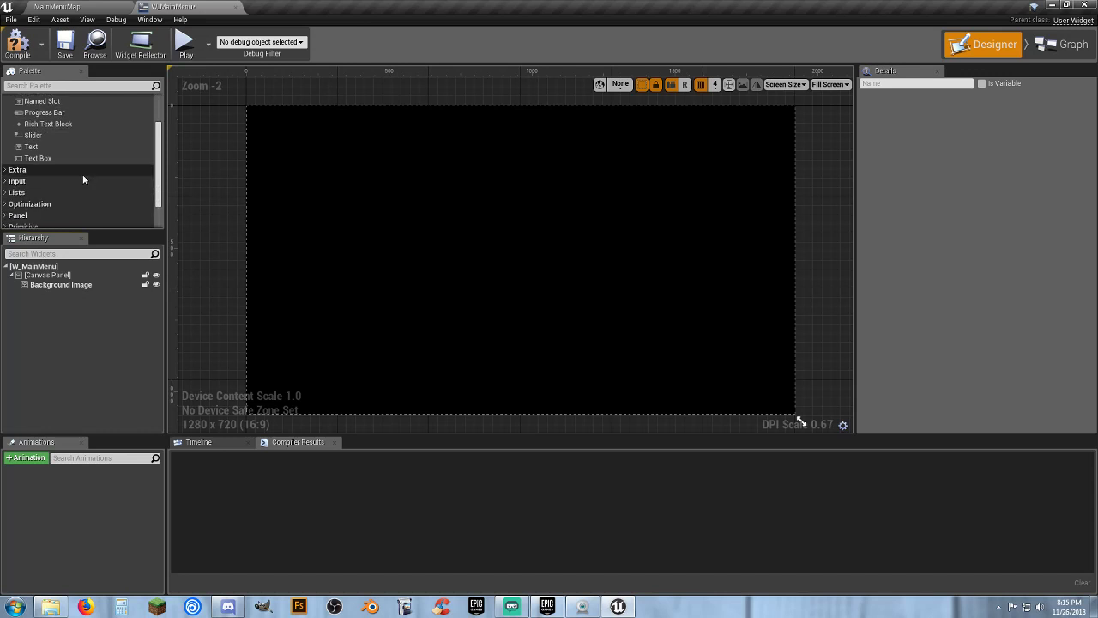
scroll(83, 178, "down", 2)
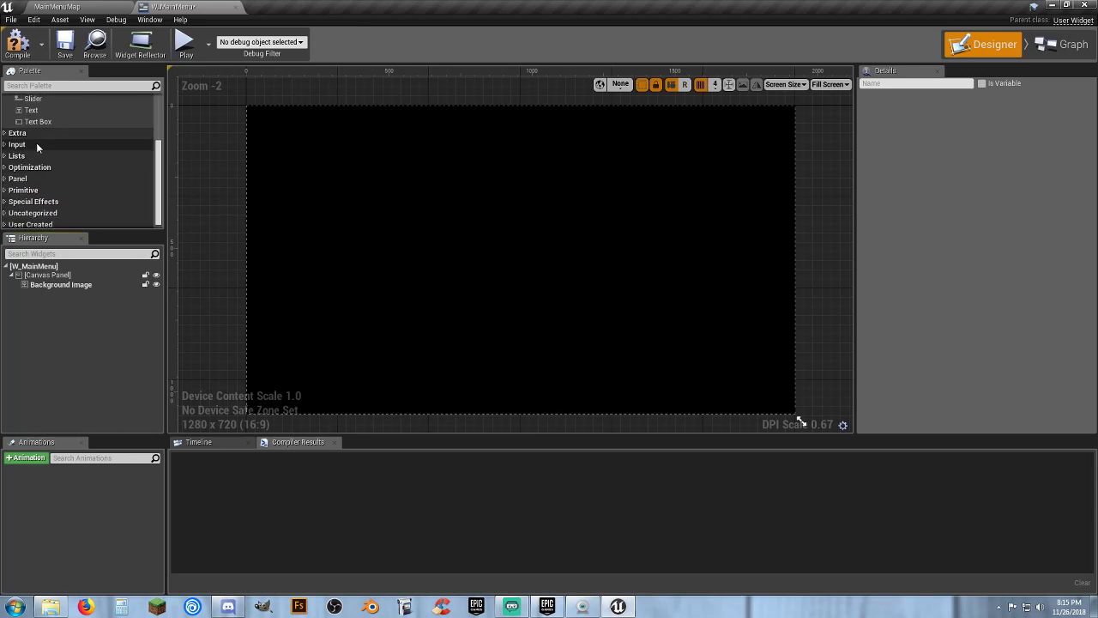
scroll(66, 151, "up", 5)
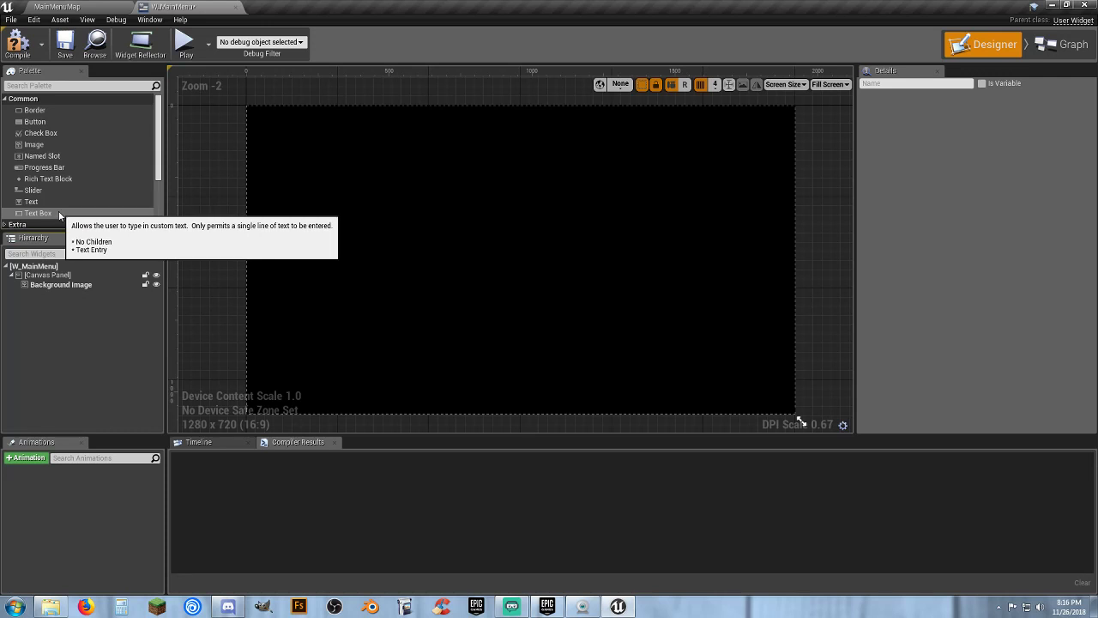
scroll(60, 209, "down", 2)
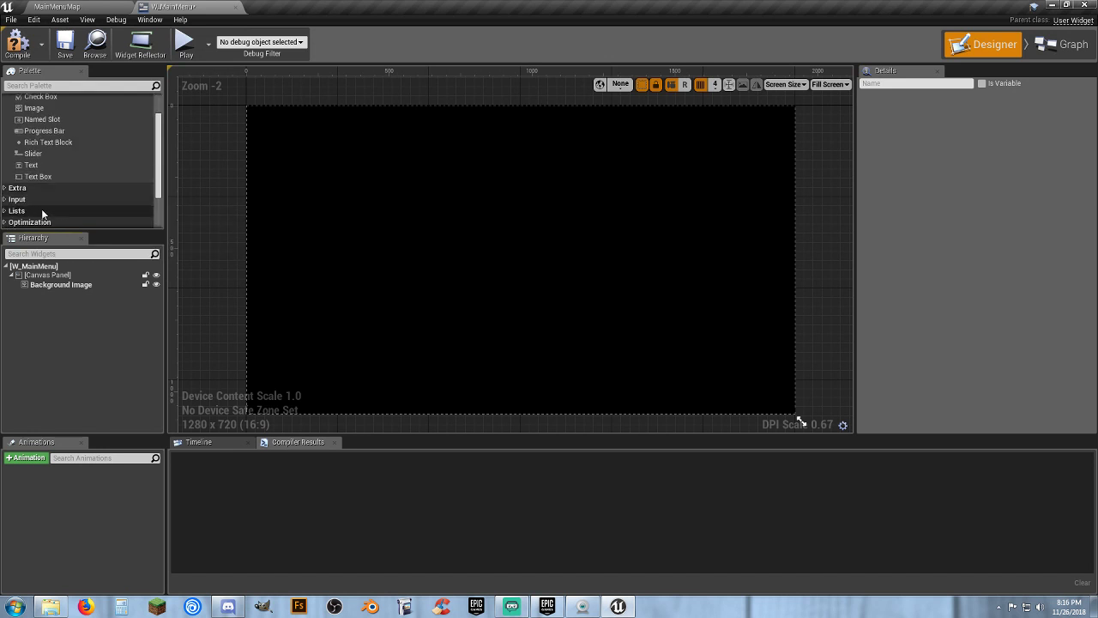
left_click(7, 187)
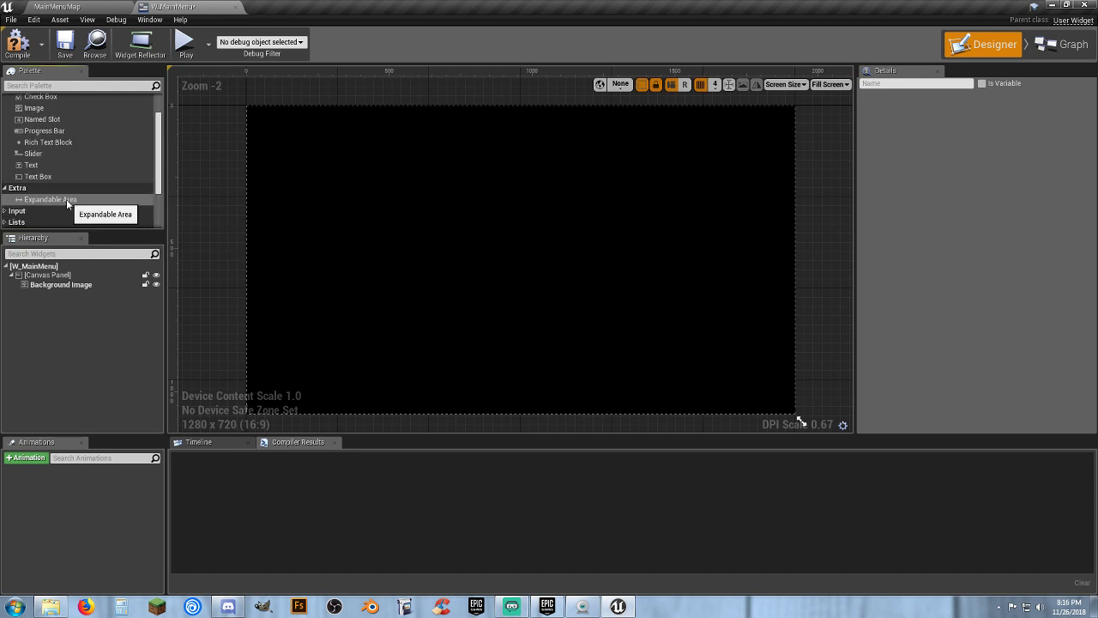
left_click(5, 187)
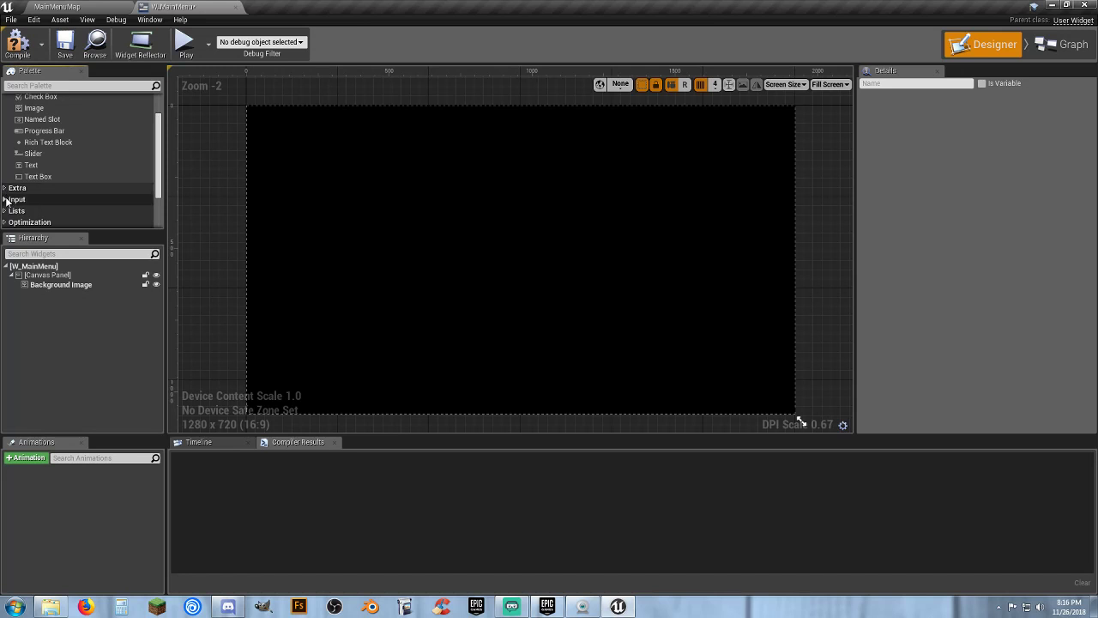
left_click(5, 199)
scroll(90, 194, "down", 3)
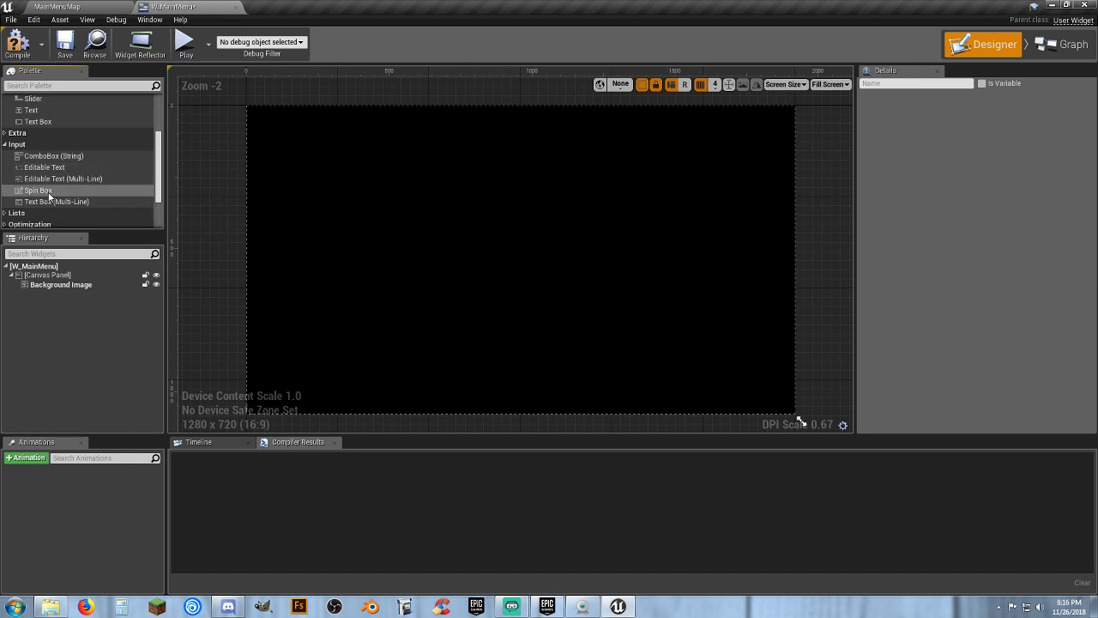
left_click(5, 145)
left_click(6, 156)
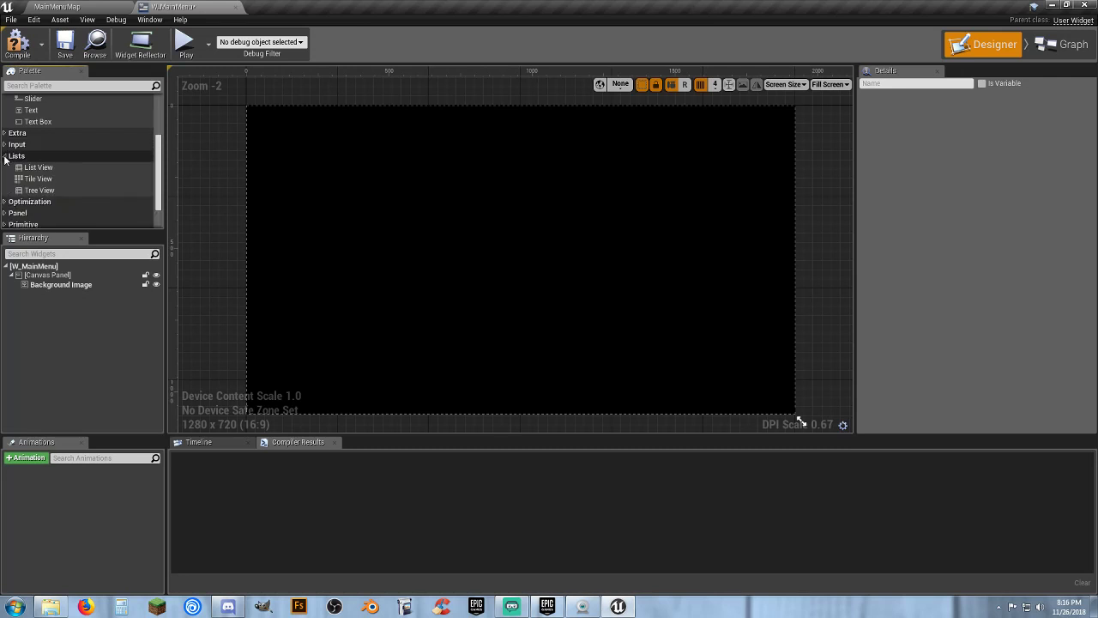
left_click(6, 157)
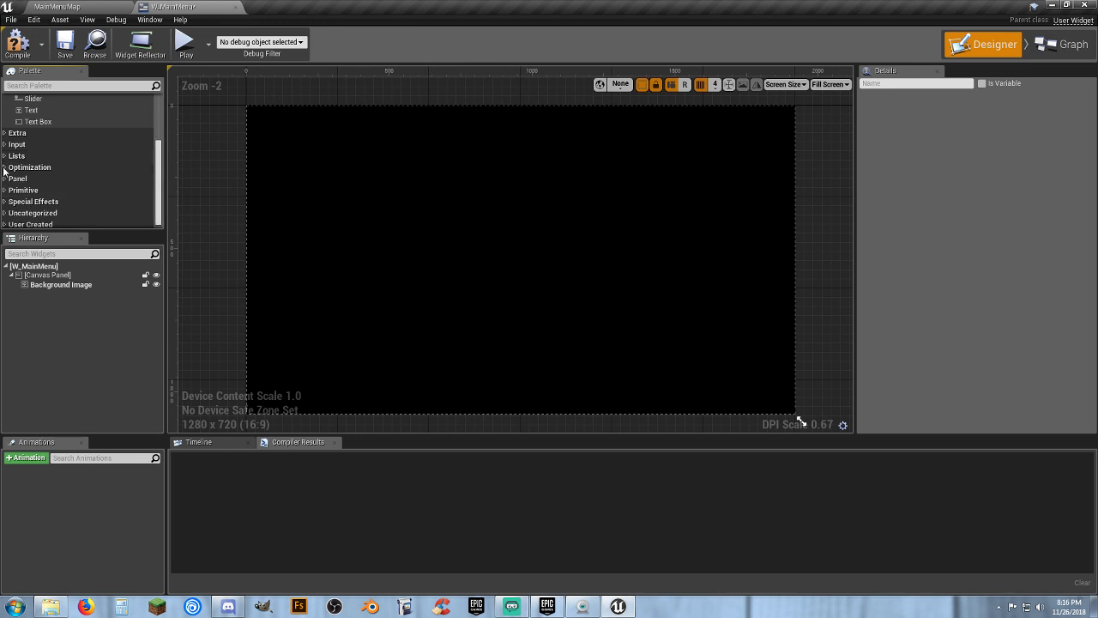
left_click(4, 168)
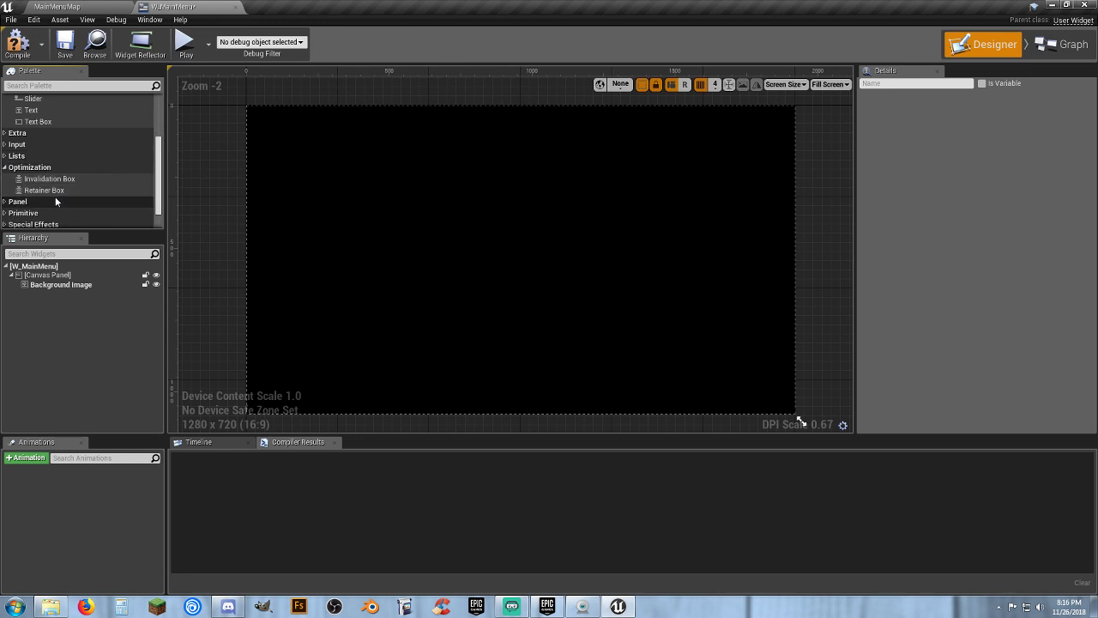
left_click(6, 168)
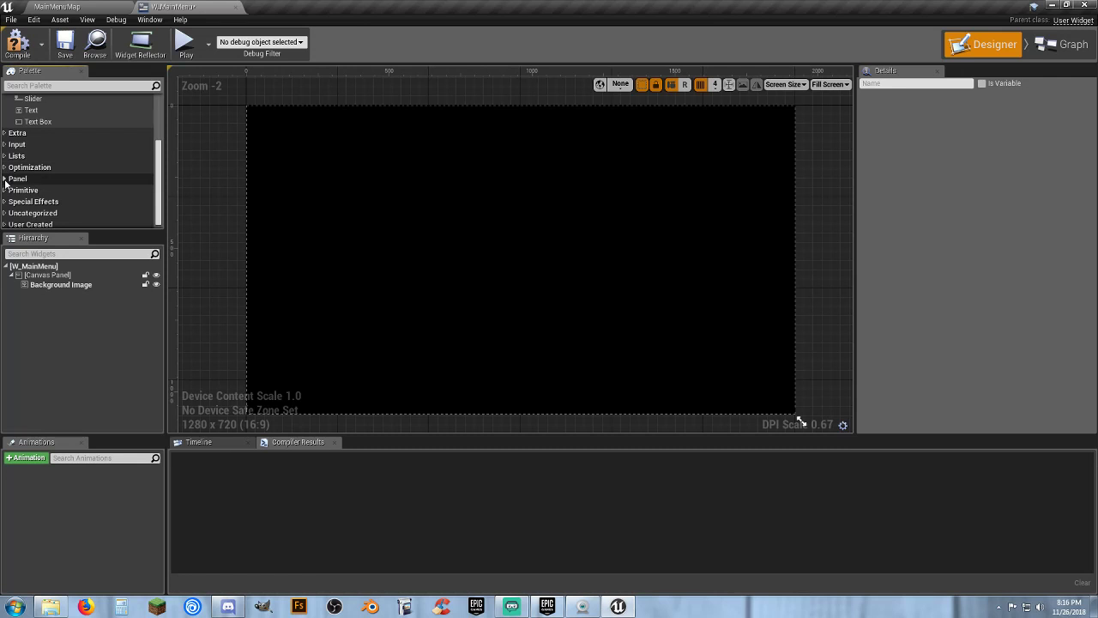
Step: Add a Vertical Box from the Panel category to the canvas, at about X 740, Y 272
left_click(5, 179)
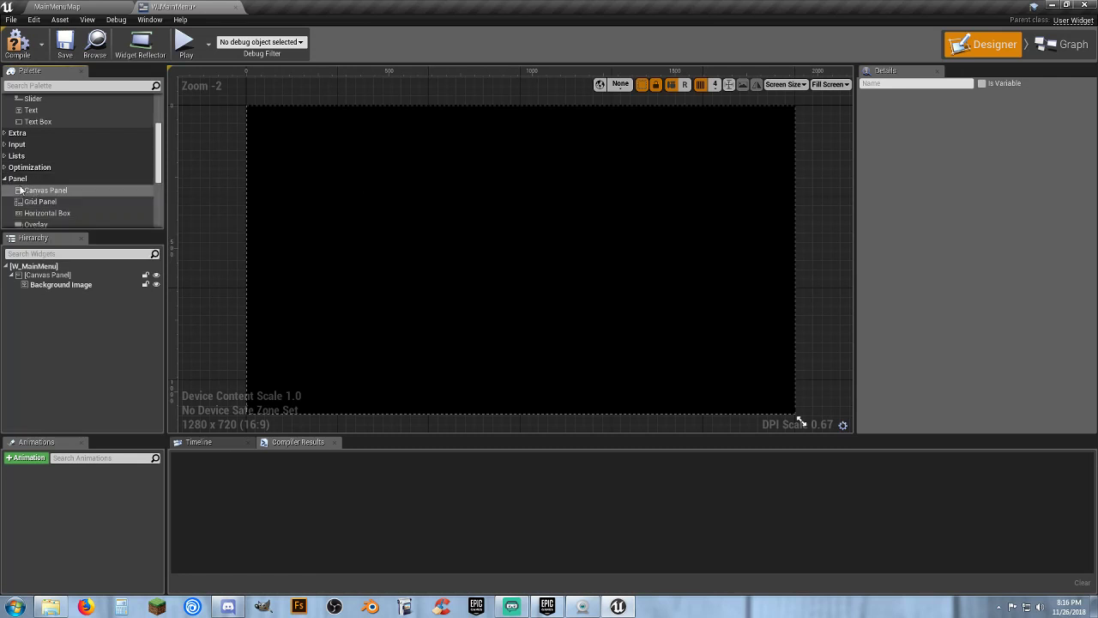
scroll(90, 196, "down", 2)
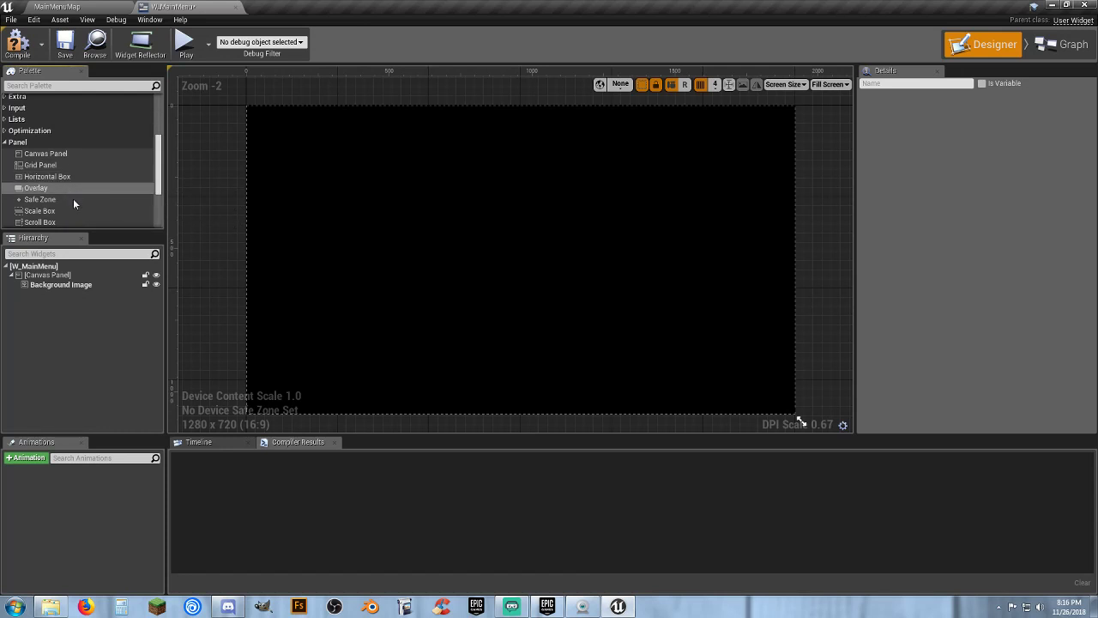
scroll(74, 206, "down", 2)
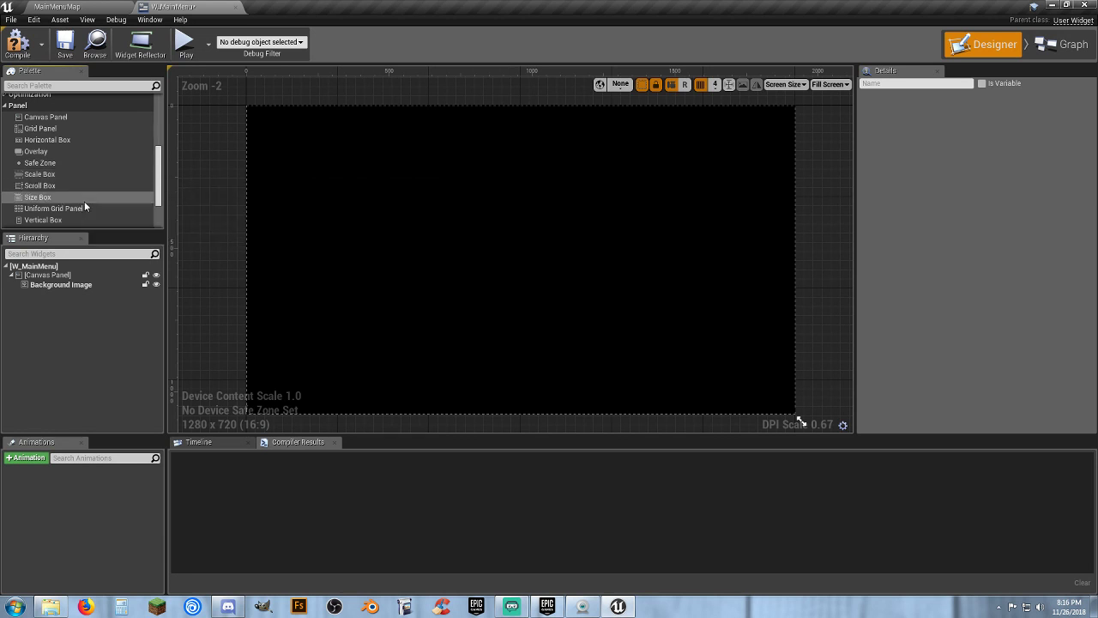
scroll(82, 197, "down", 2)
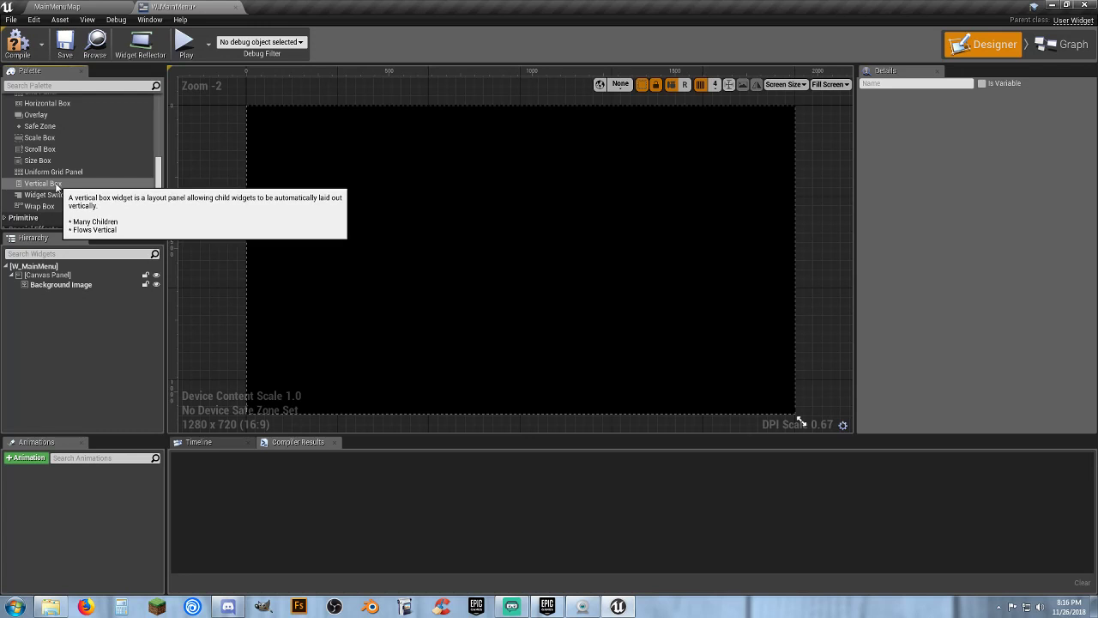
left_click(140, 187)
left_click_drag(140, 187, 458, 184)
Step: Look through the palette's Primitive, Special Effects, Uncategorized and User Created categories to see which widgets each one offers
scroll(68, 193, "down", 2)
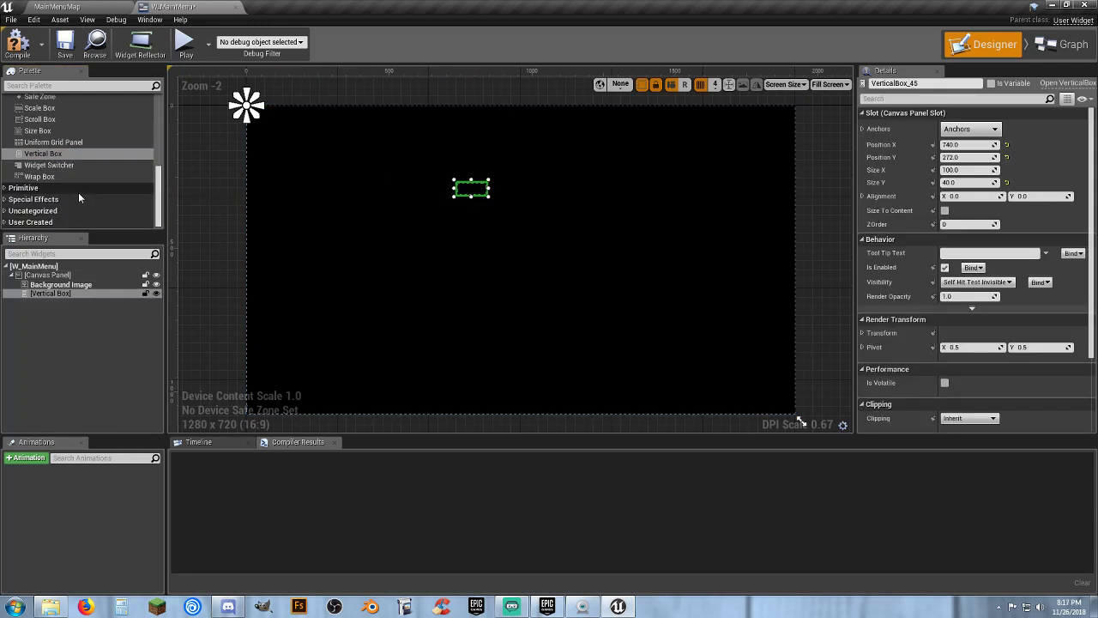
left_click(5, 188)
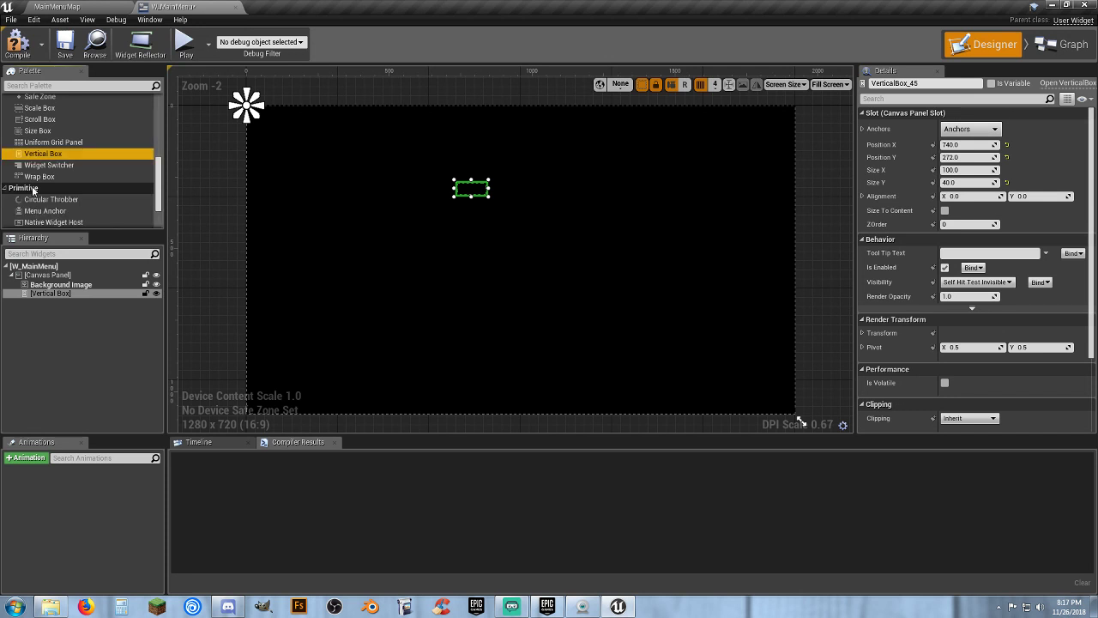
scroll(71, 190, "down", 2)
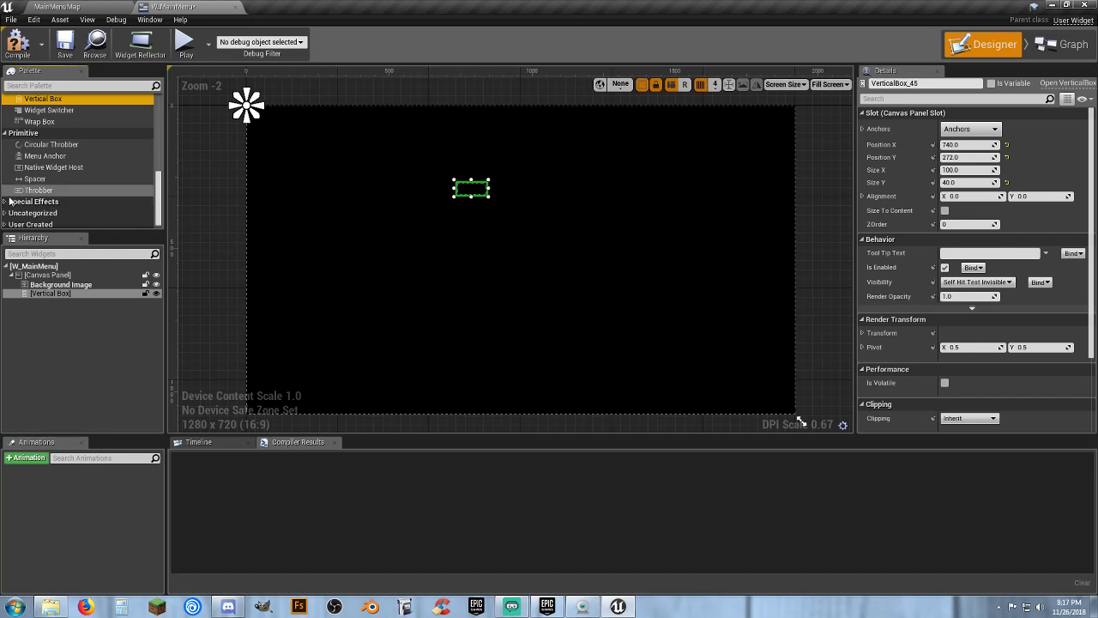
left_click(52, 203)
mouse_move(75, 202)
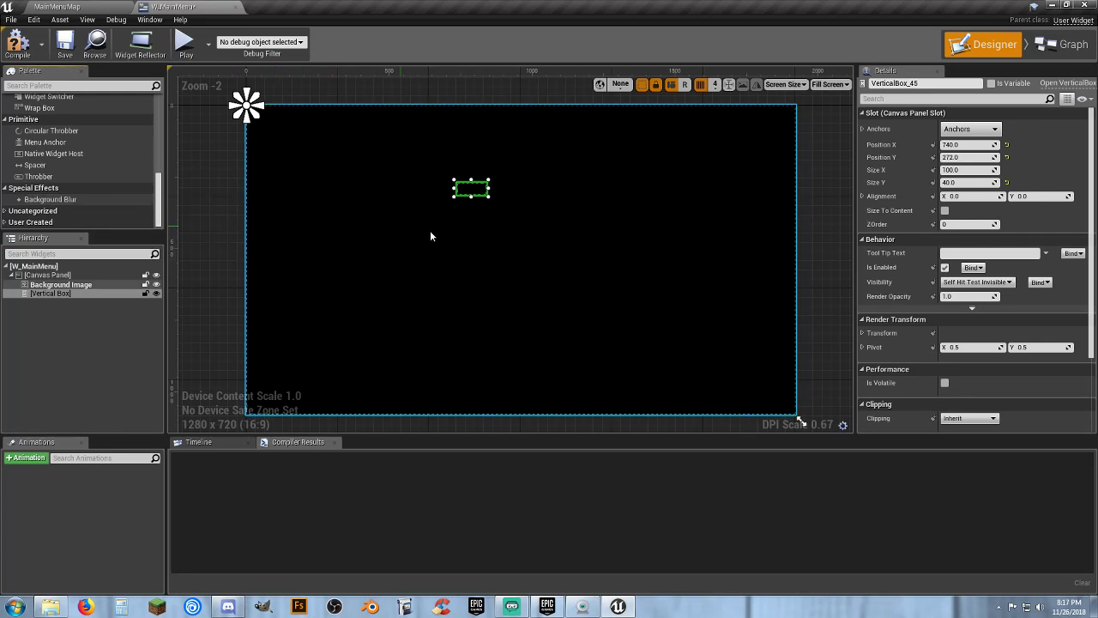
left_click(5, 190)
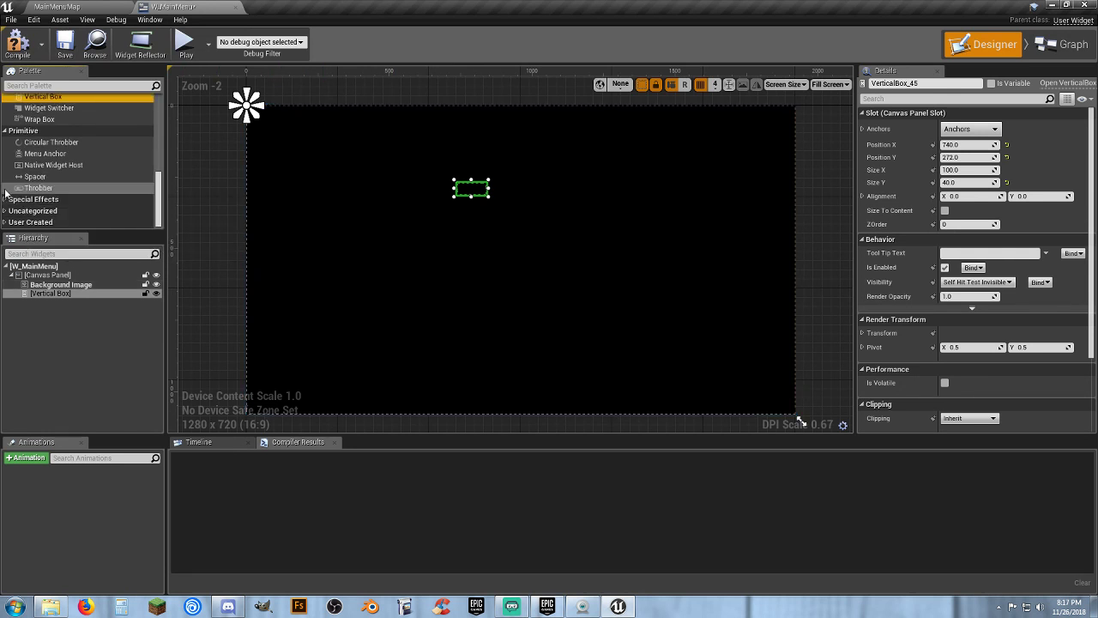
left_click(5, 210)
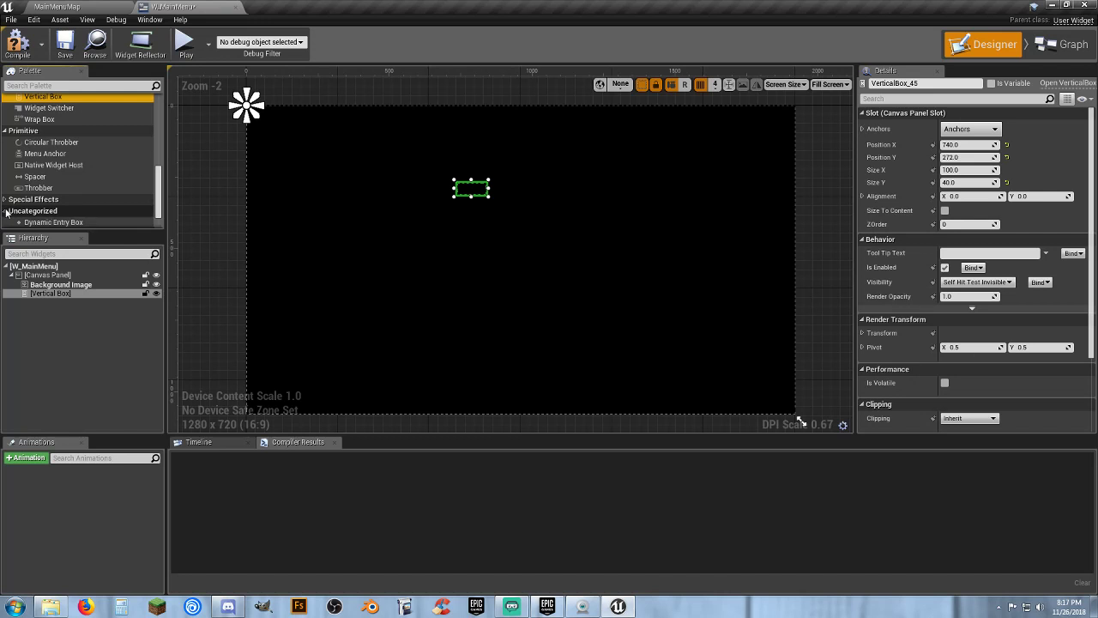
scroll(69, 204, "down", 2)
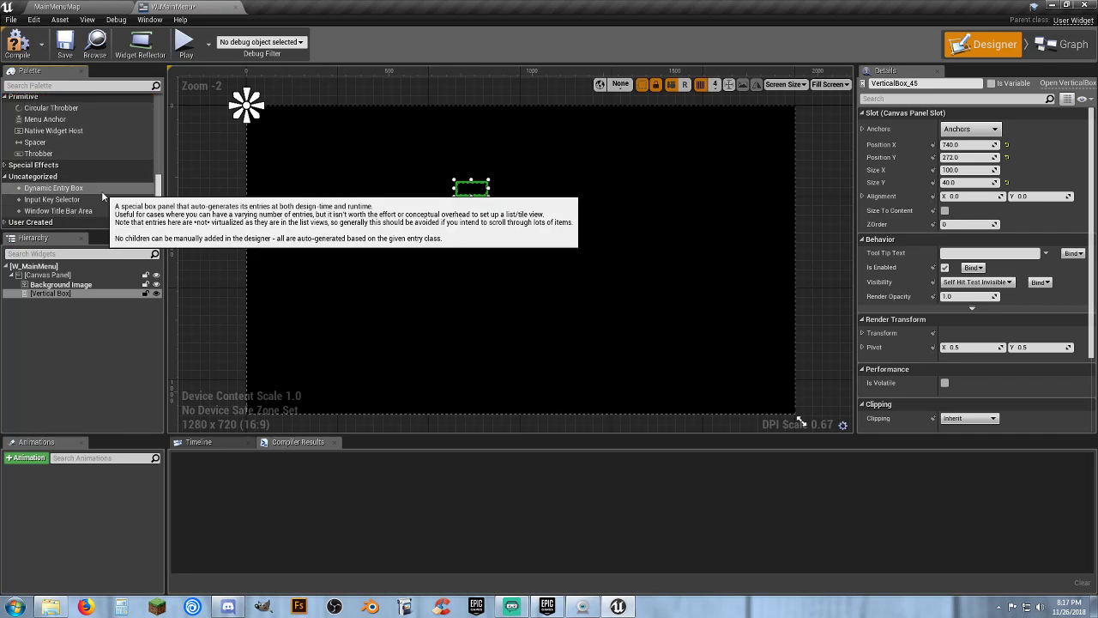
left_click(7, 177)
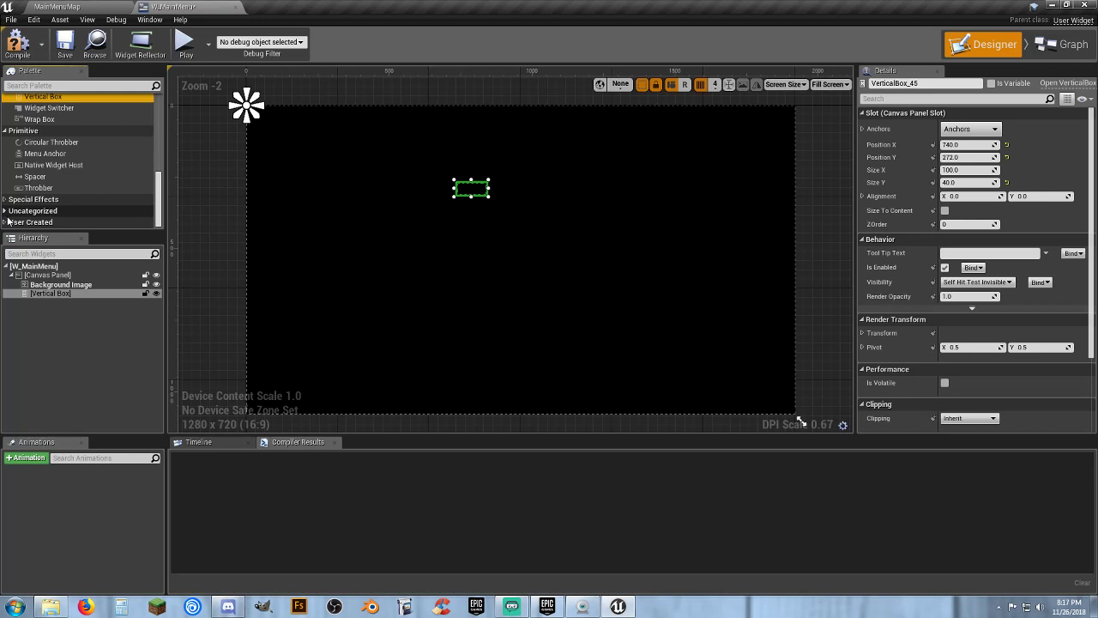
left_click(7, 221)
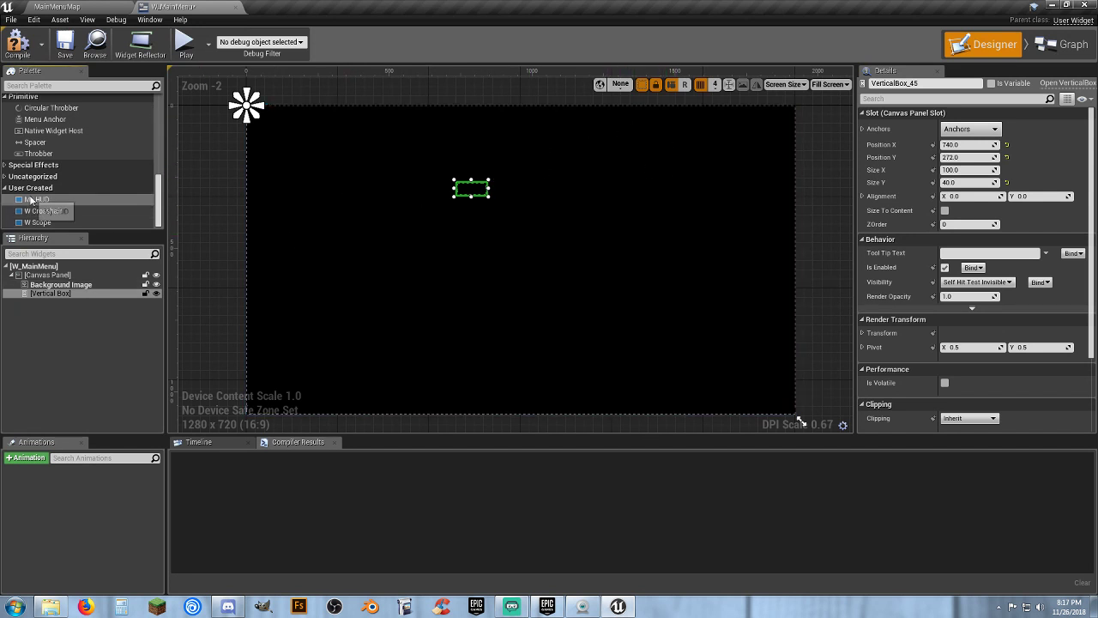
left_click(5, 188)
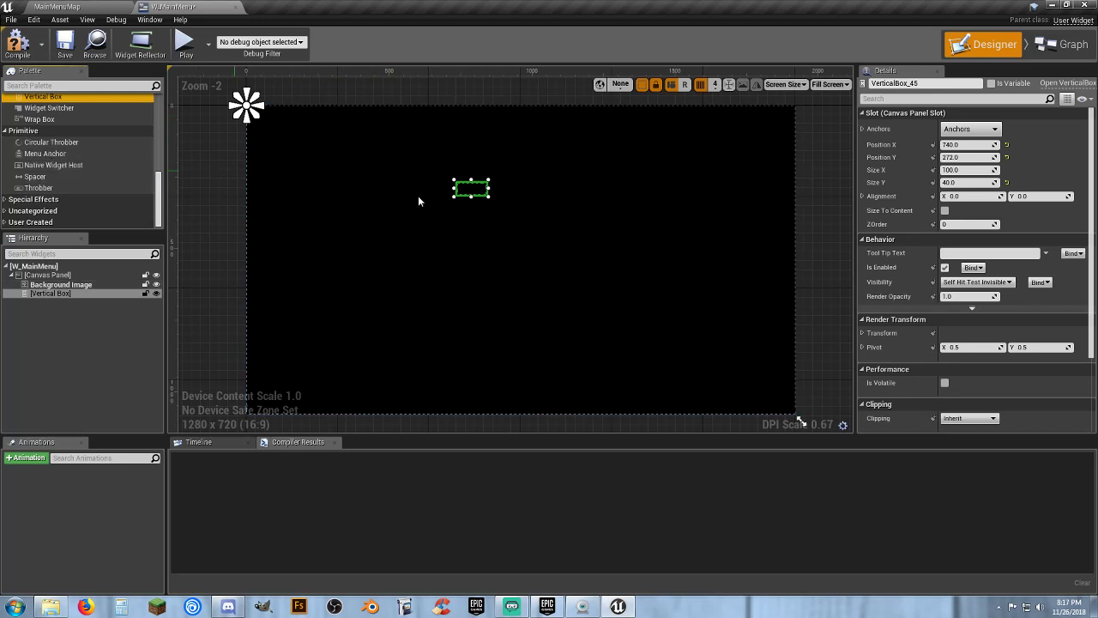
Step: Enlarge the vertical box to about 372 by 384 and rename it Main Vert Box
left_click_drag(490, 188, 503, 298)
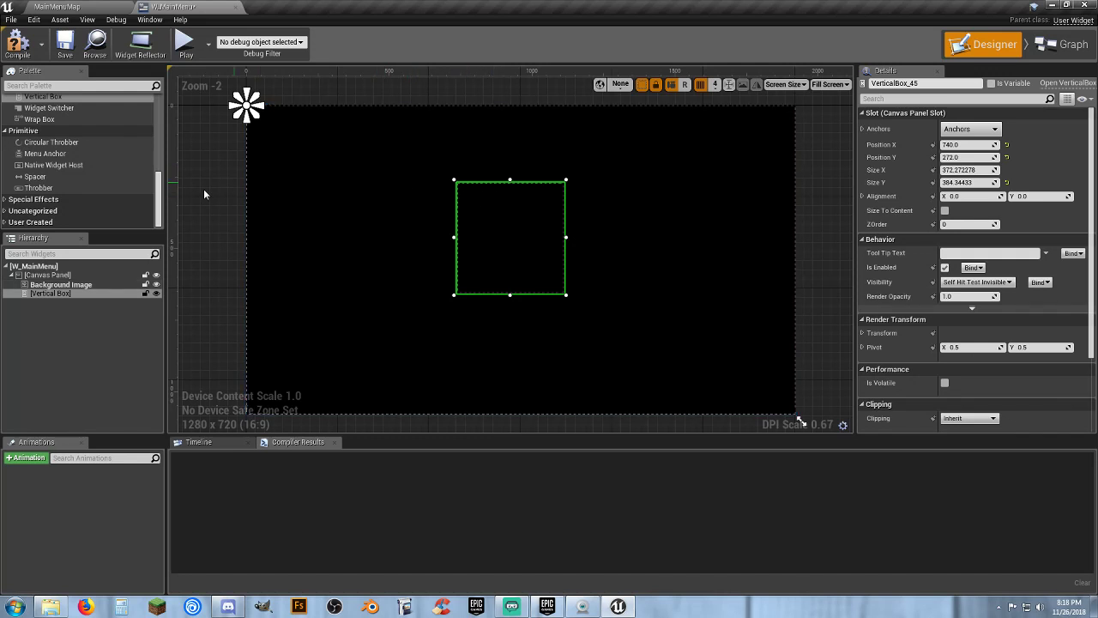
scroll(118, 171, "up", 5)
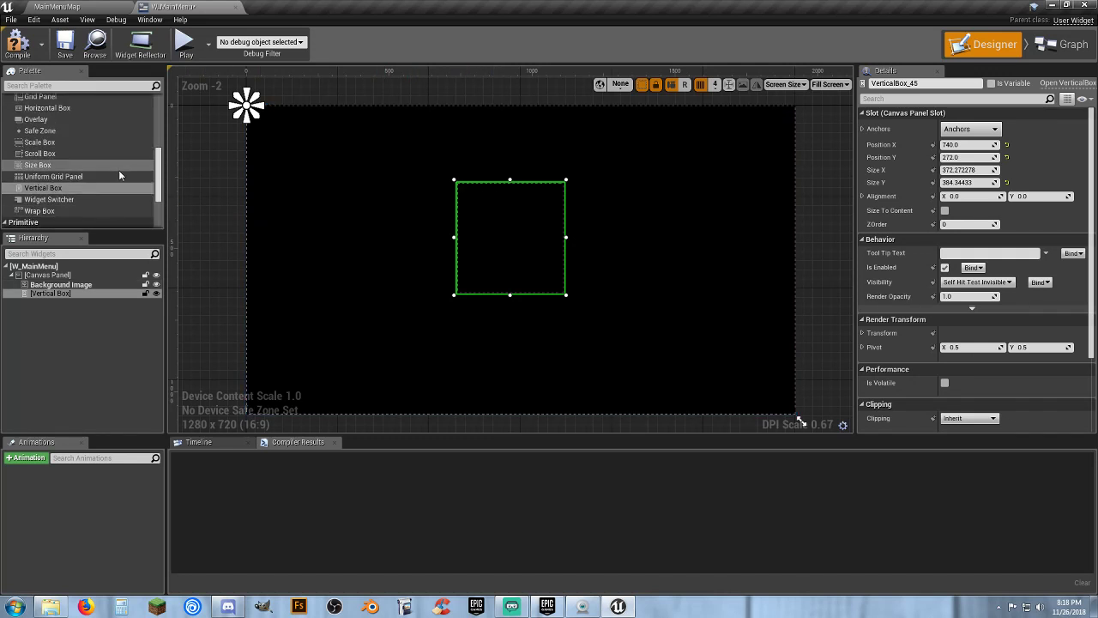
scroll(118, 170, "up", 4)
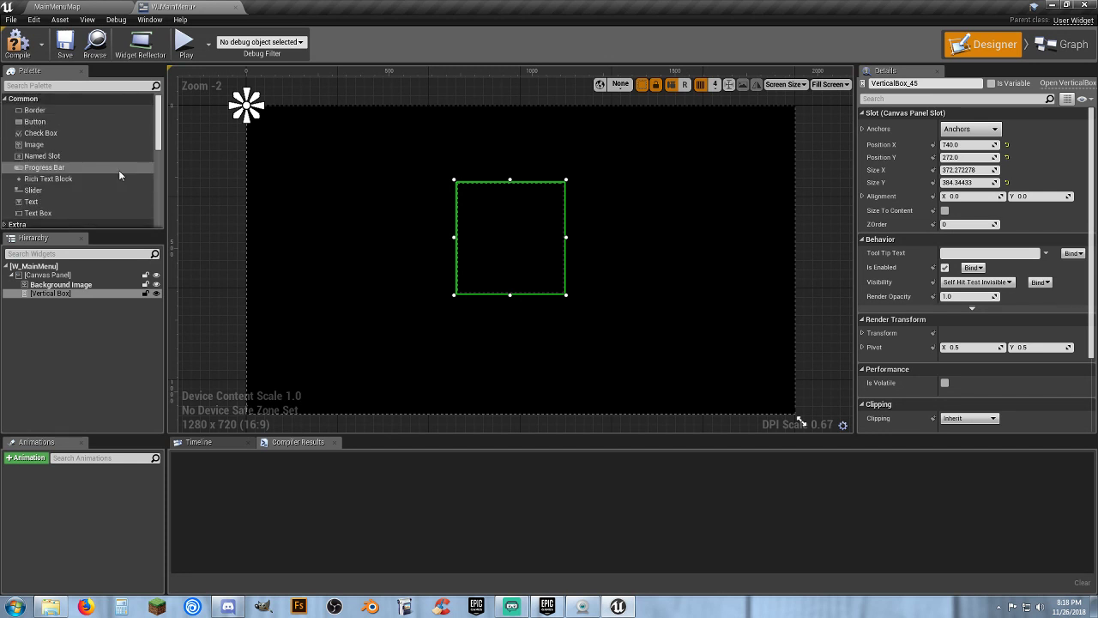
left_click(65, 294)
left_click(65, 293)
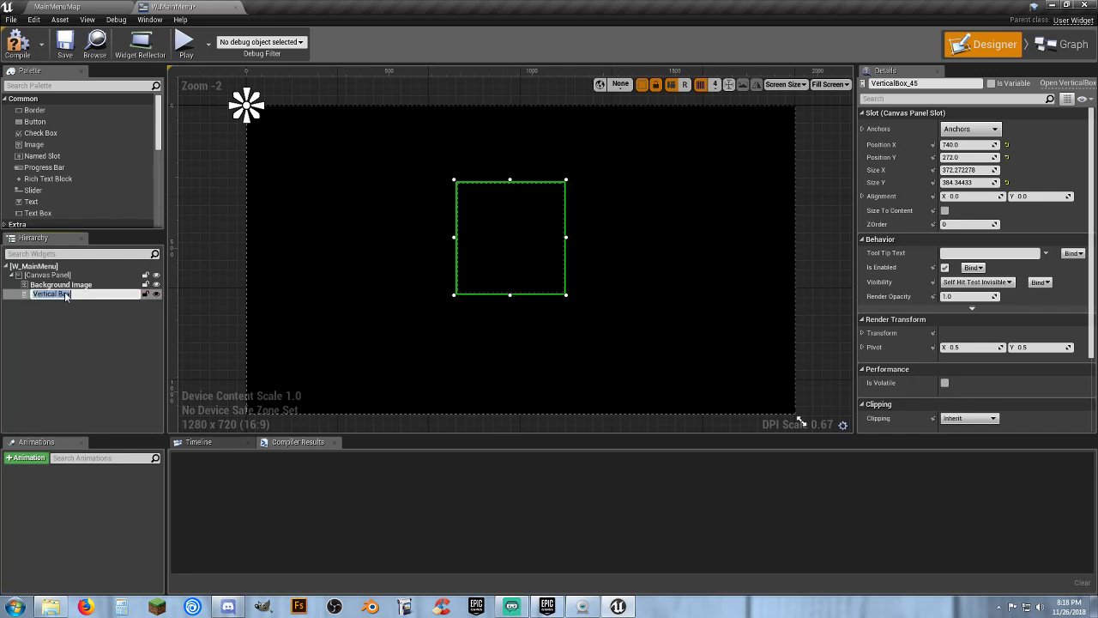
type("Main Vert Box")
key("Return")
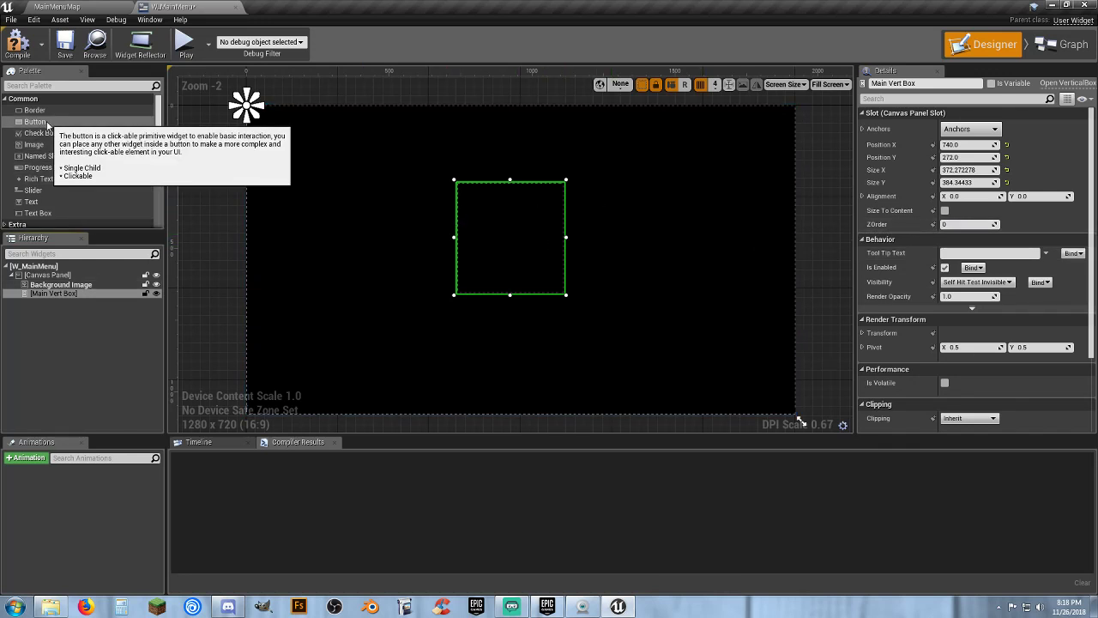
Step: Add a Button widget inside Main Vert Box and rename it Start Button
left_click_drag(48, 125, 61, 295)
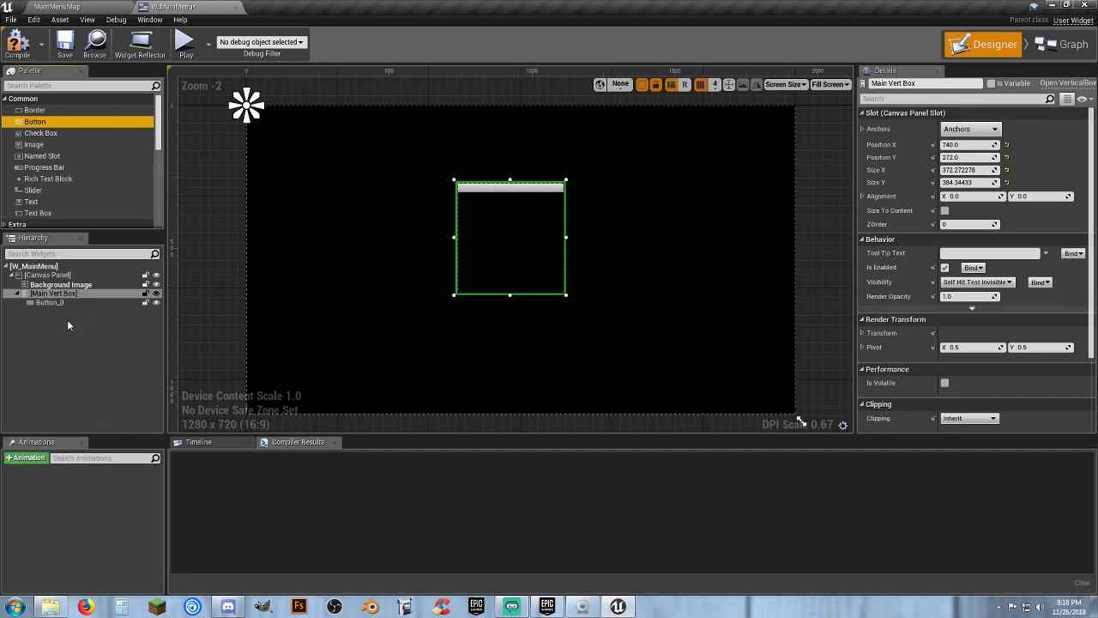
left_click(60, 302)
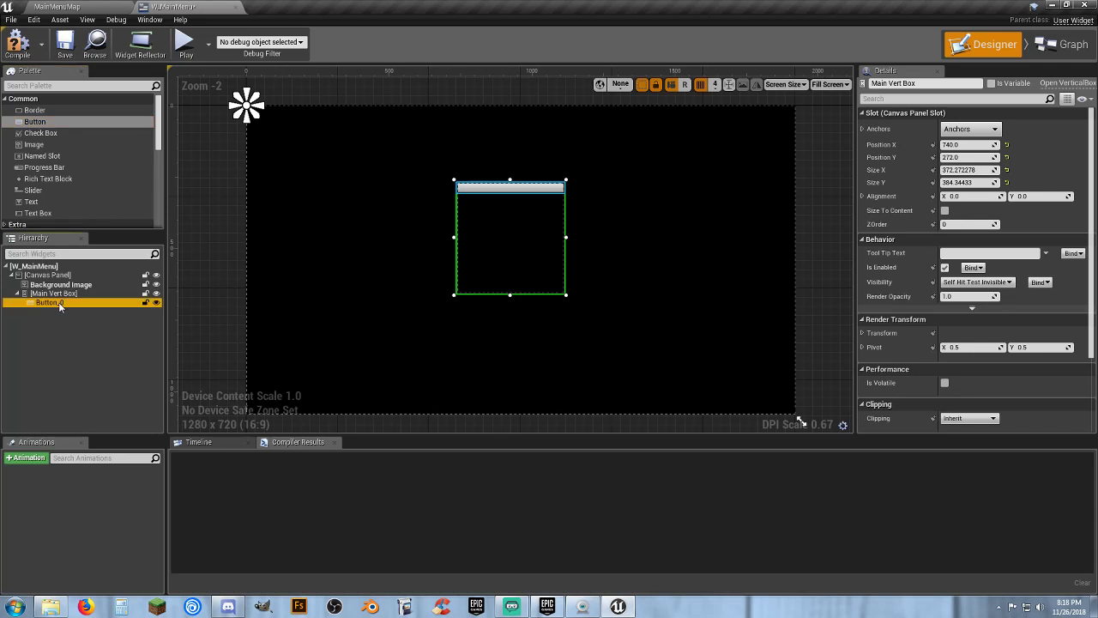
double_click(60, 304)
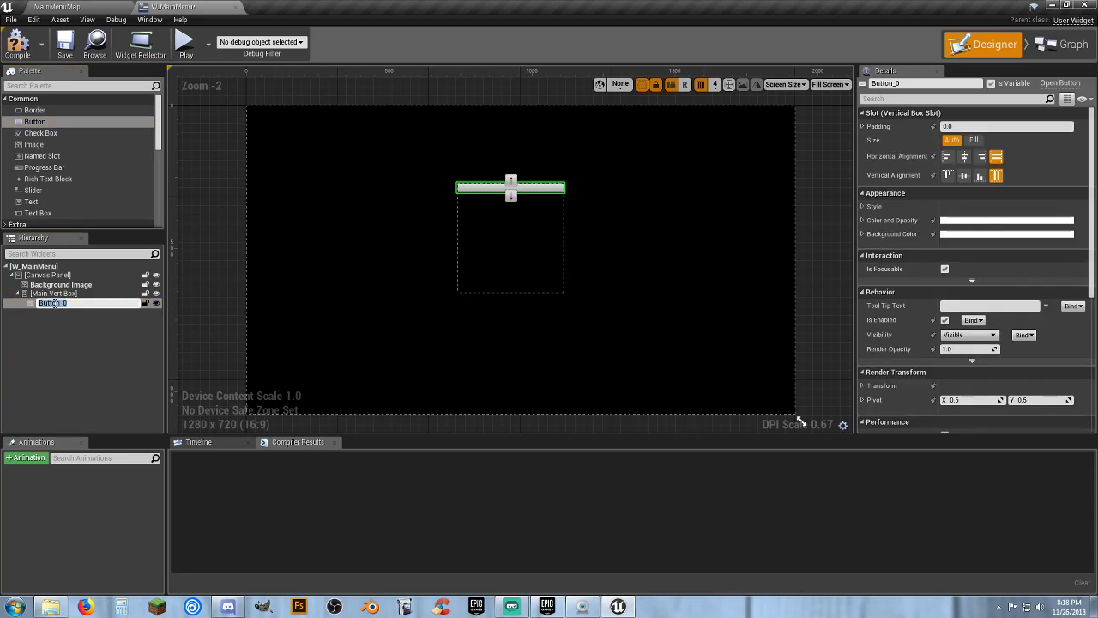
type("StartBut")
key("Return")
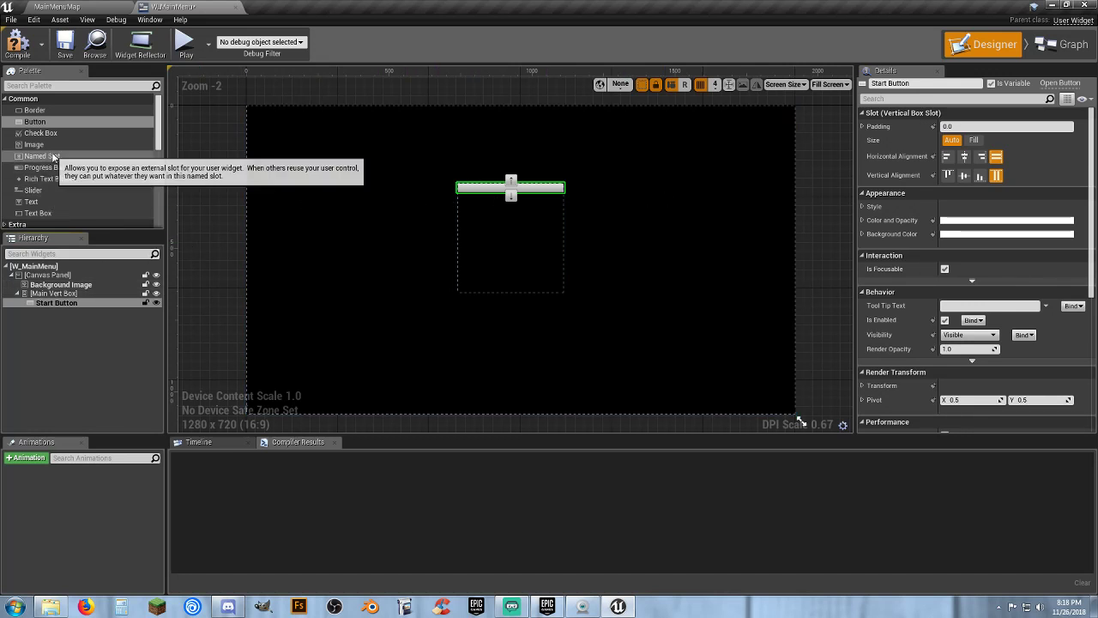
Step: Place a Text widget inside Start Button in the widget hierarchy
left_click_drag(48, 204, 61, 302)
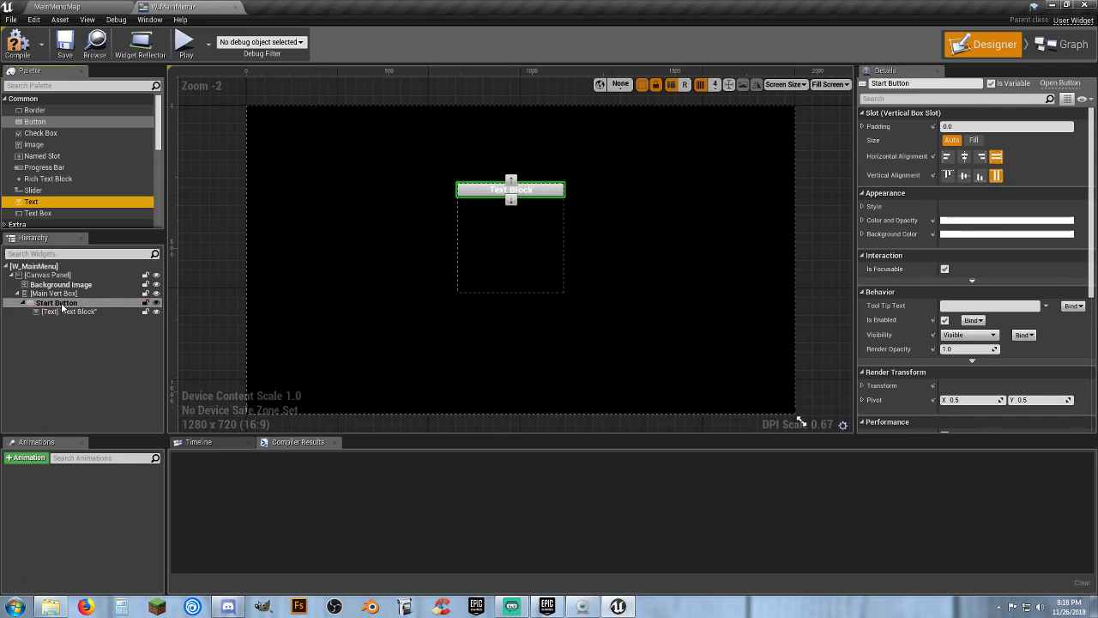
Step: Centre-justify the text block inside Start Button and set its text to Start Game
left_click(73, 312)
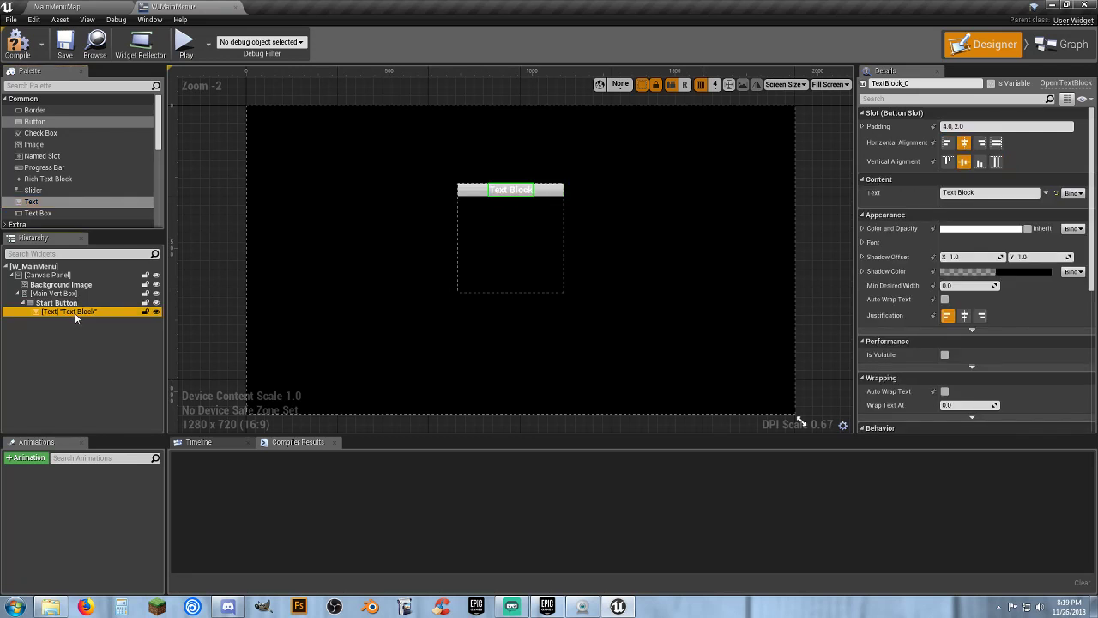
left_click(964, 315)
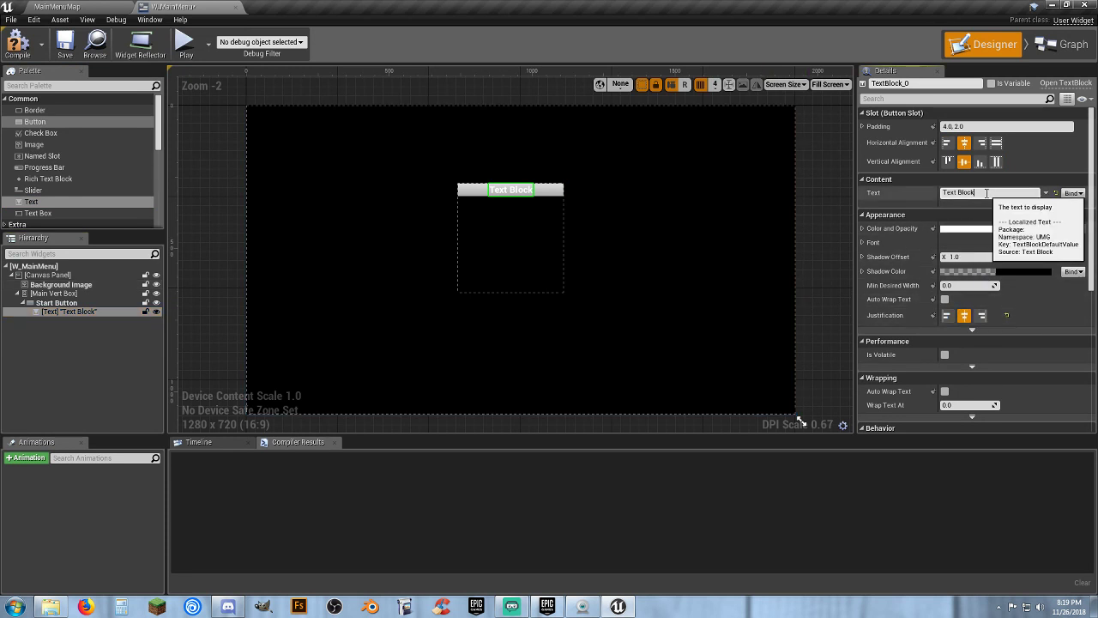
left_click_drag(987, 193, 937, 197)
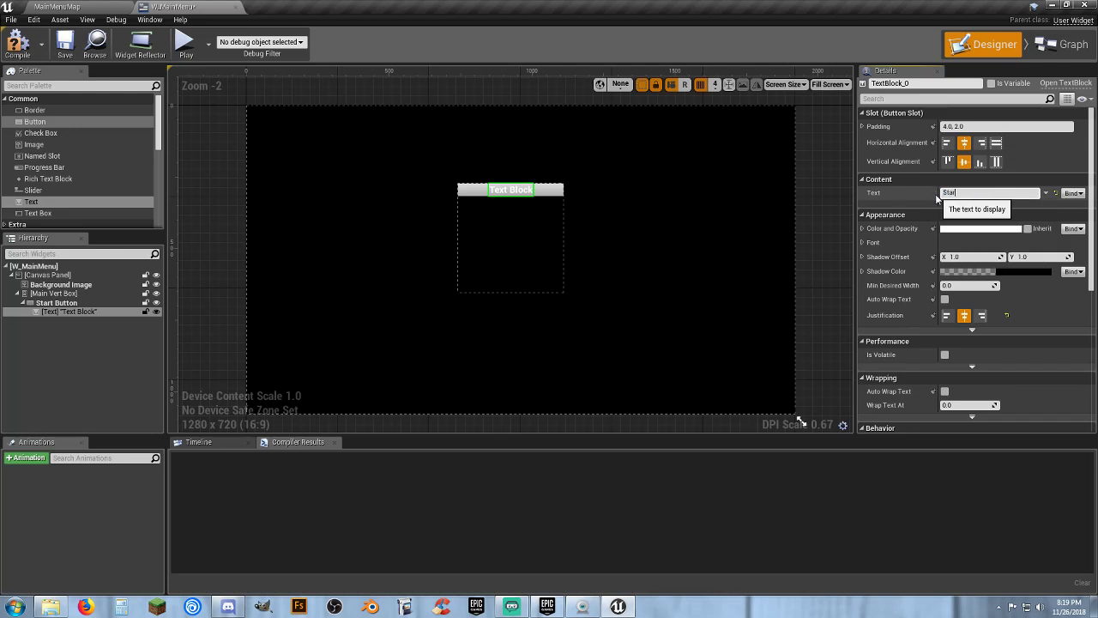
type("Start Game")
key("Return")
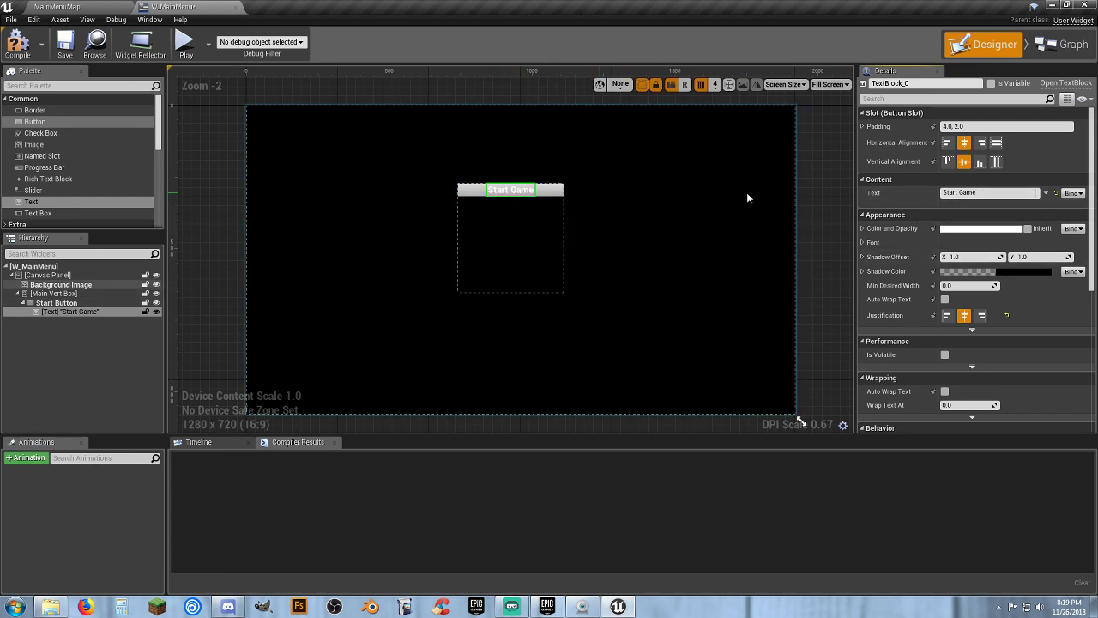
Step: Look through Start Button's style options, including the image, tint and margin settings for its Normal state
left_click(49, 302)
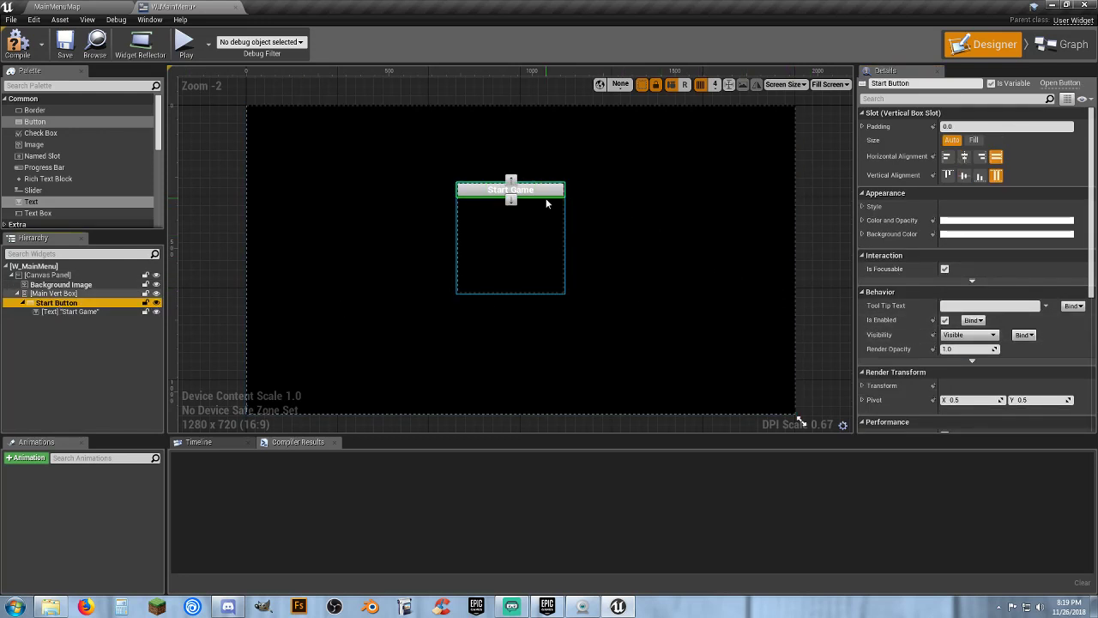
left_click(862, 207)
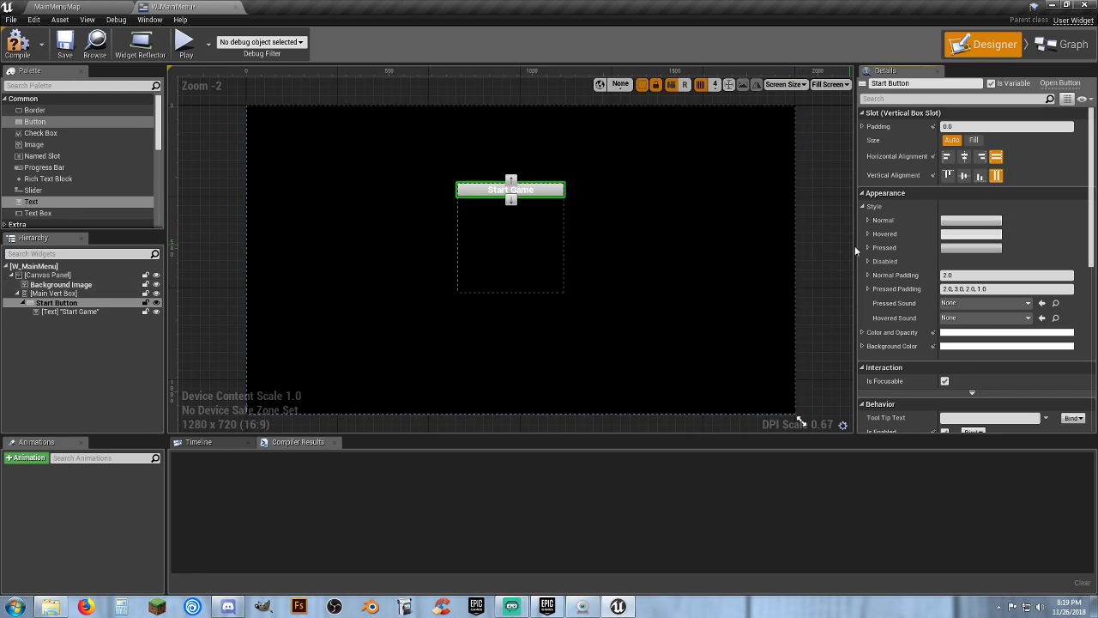
left_click(868, 220)
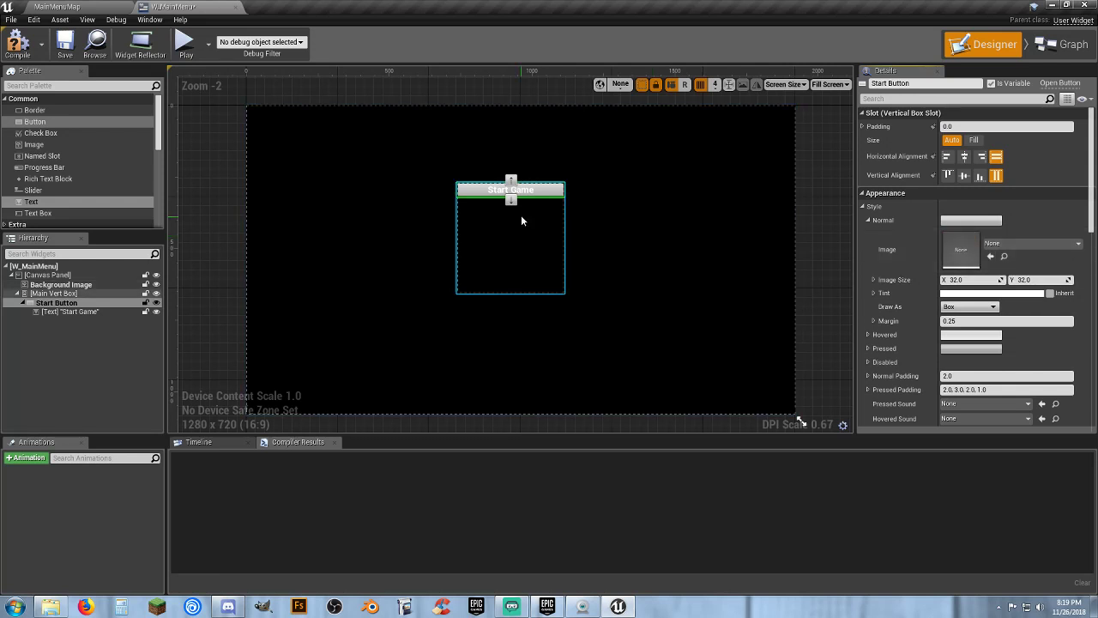
left_click(868, 220)
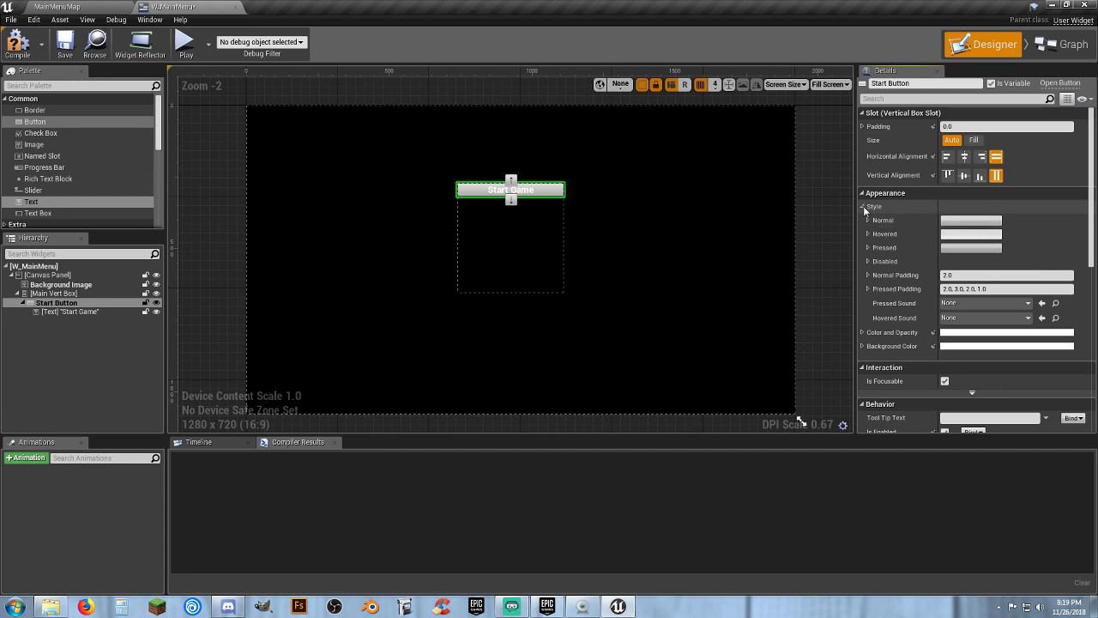
left_click(863, 207)
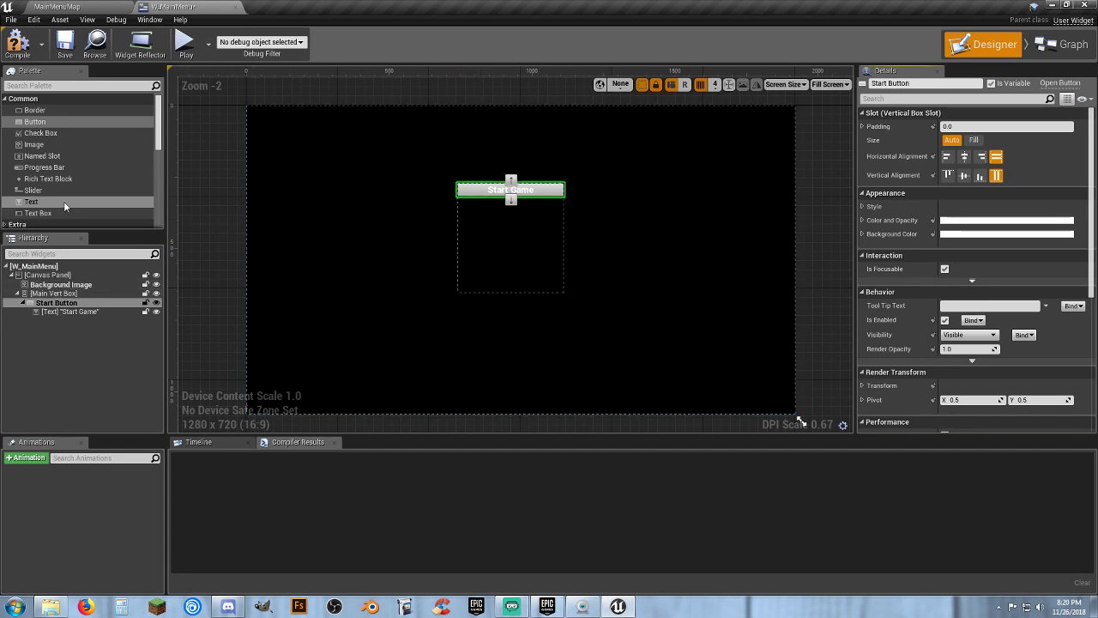
Step: Add a Spacer below Start Button in Main Vert Box and set its size to X 20 and Y 20
scroll(65, 204, "down", 3)
scroll(63, 202, "down", 5)
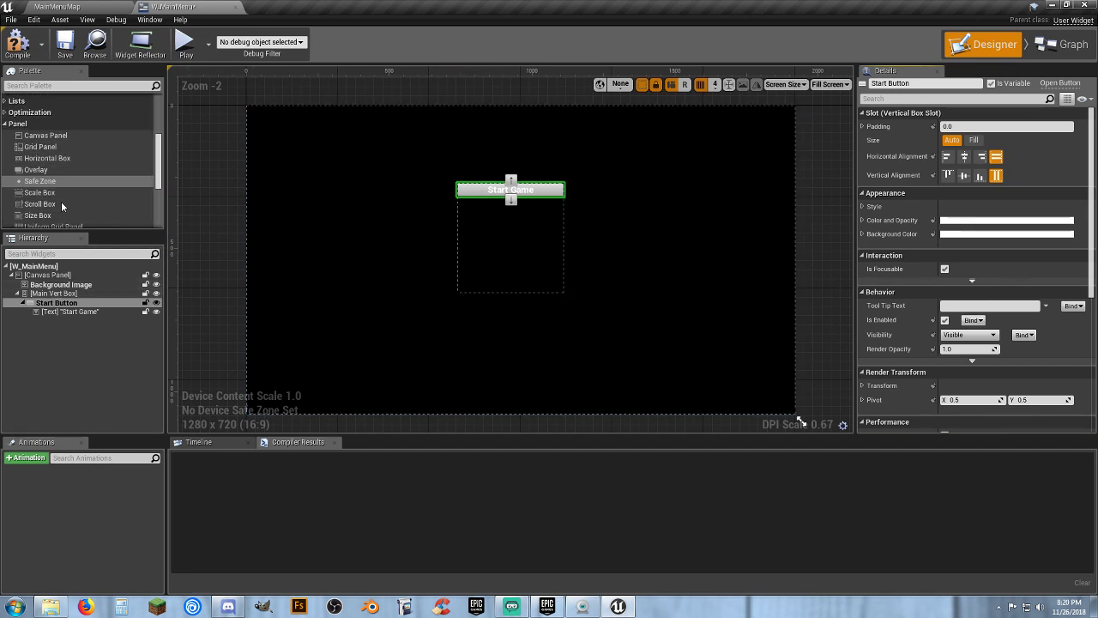
scroll(63, 206, "down", 1)
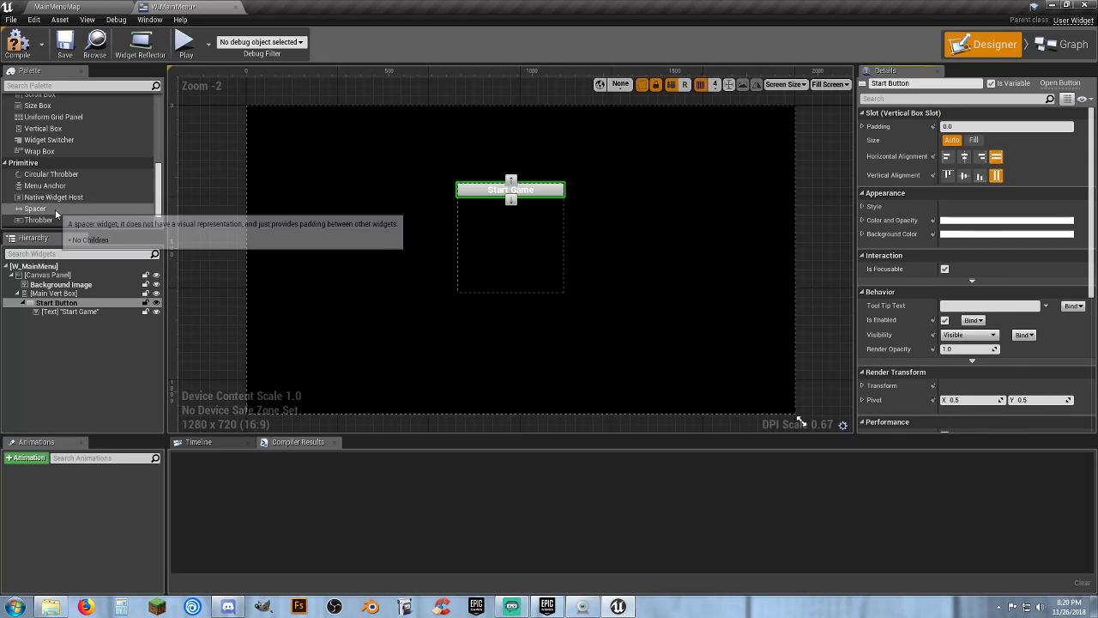
left_click_drag(62, 207, 54, 311)
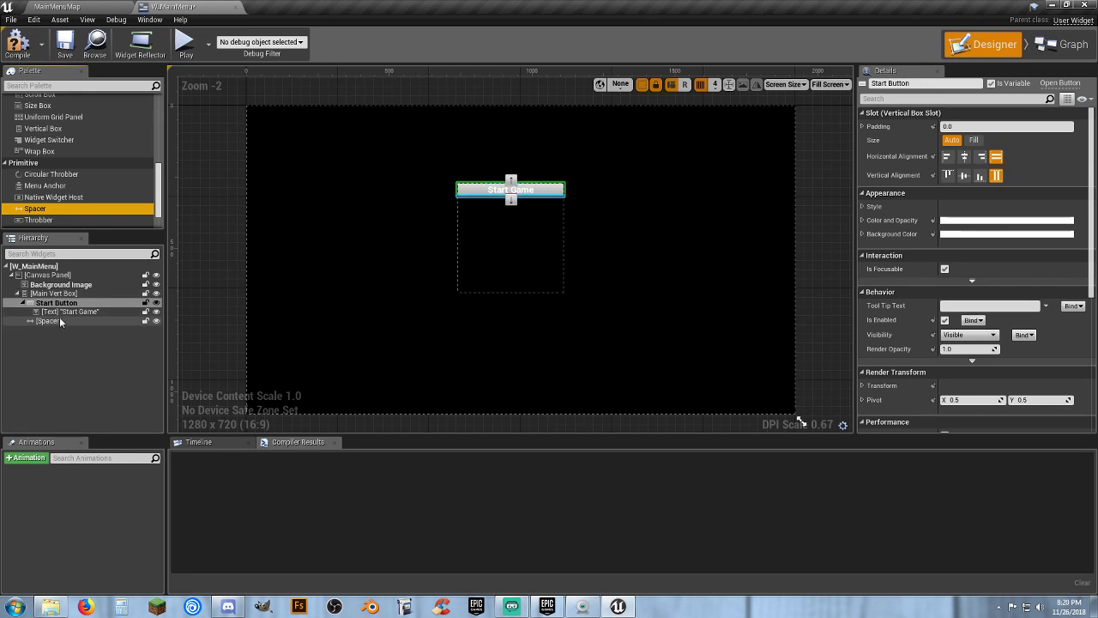
left_click(60, 322)
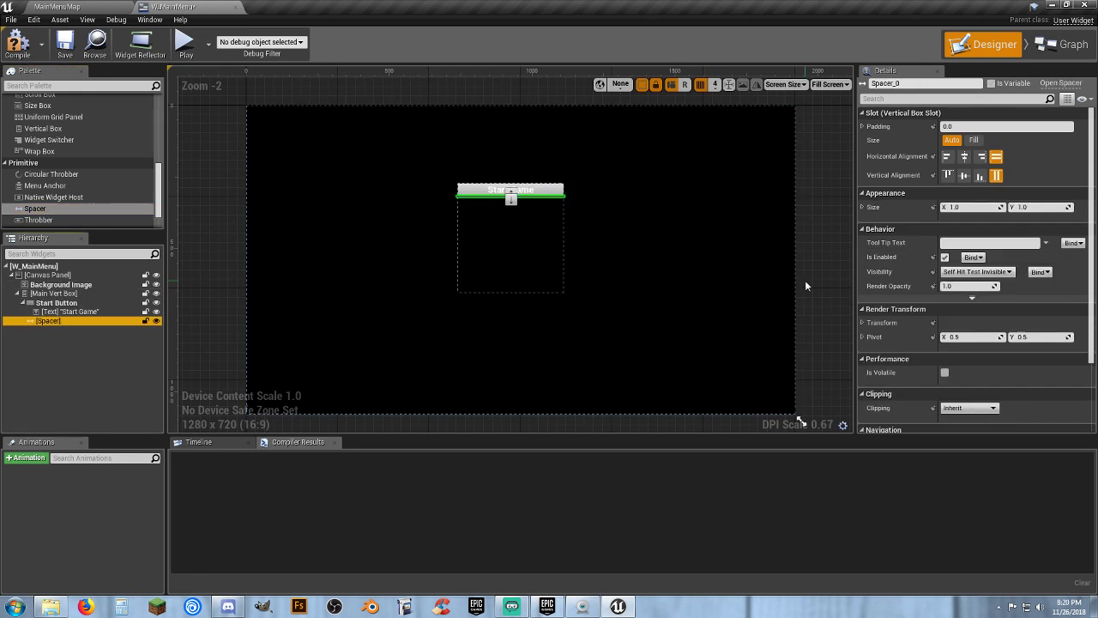
left_click(964, 206)
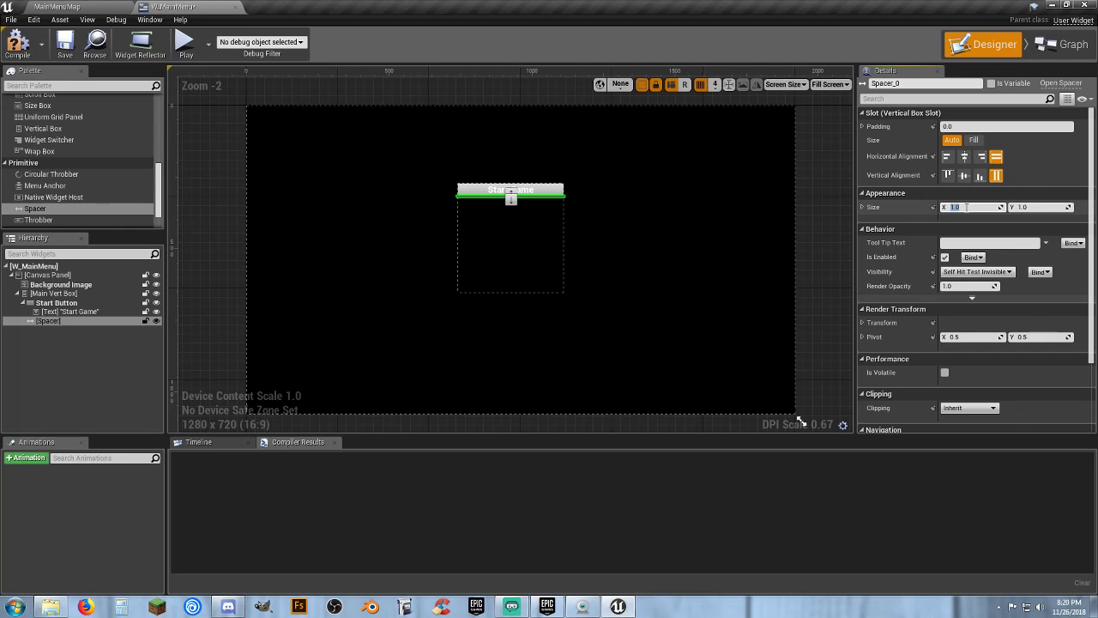
type("20")
key("Tab")
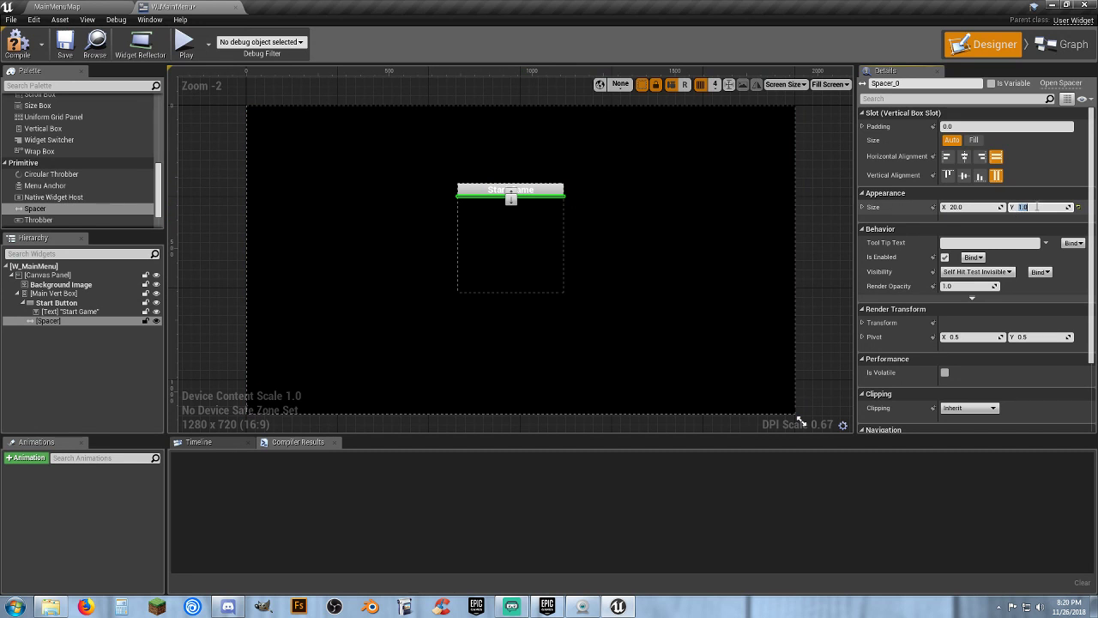
key("Tab")
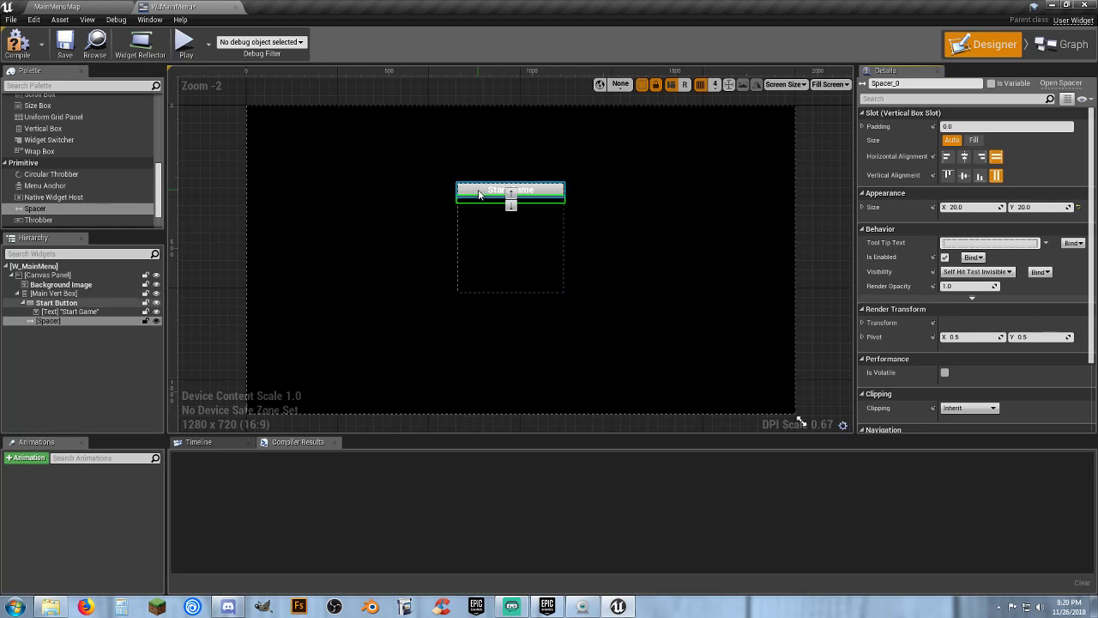
left_click(65, 348)
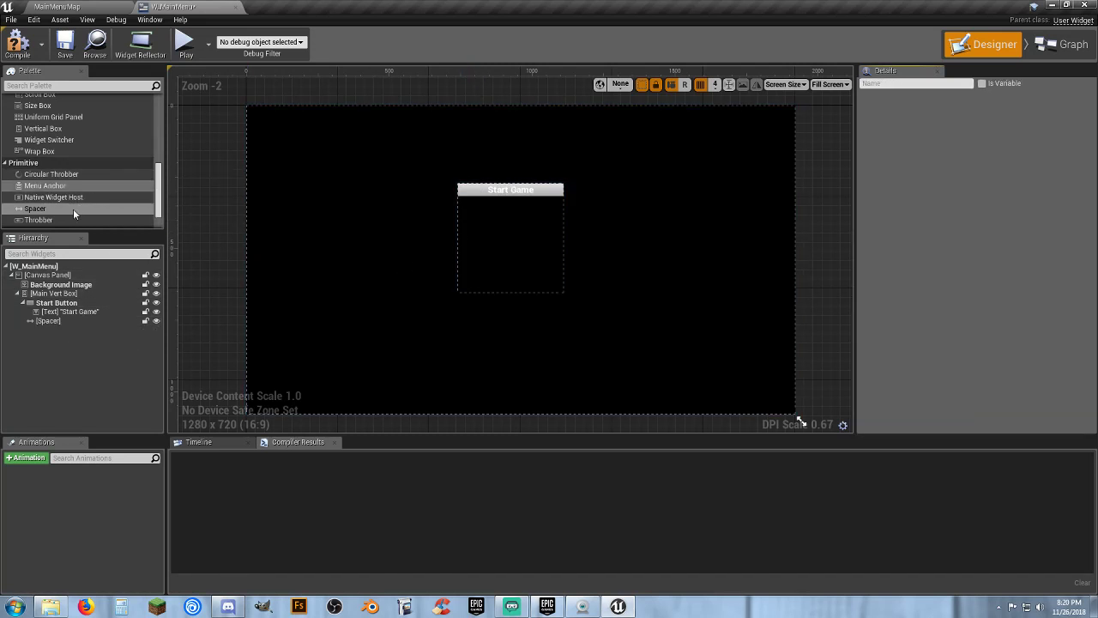
scroll(70, 176, "up", 3)
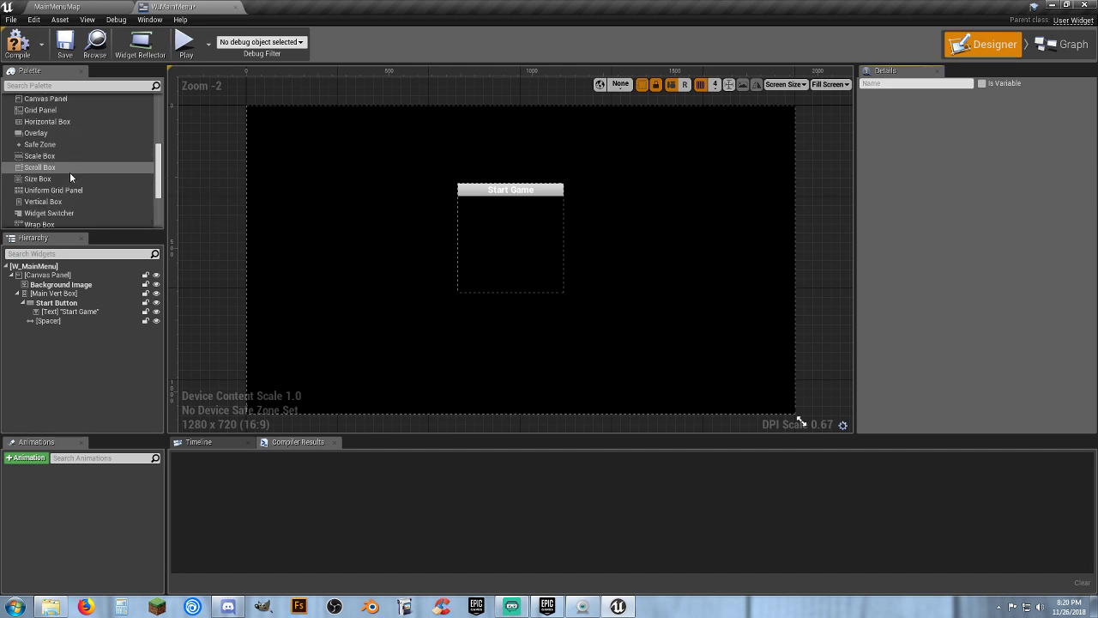
scroll(70, 171, "up", 1)
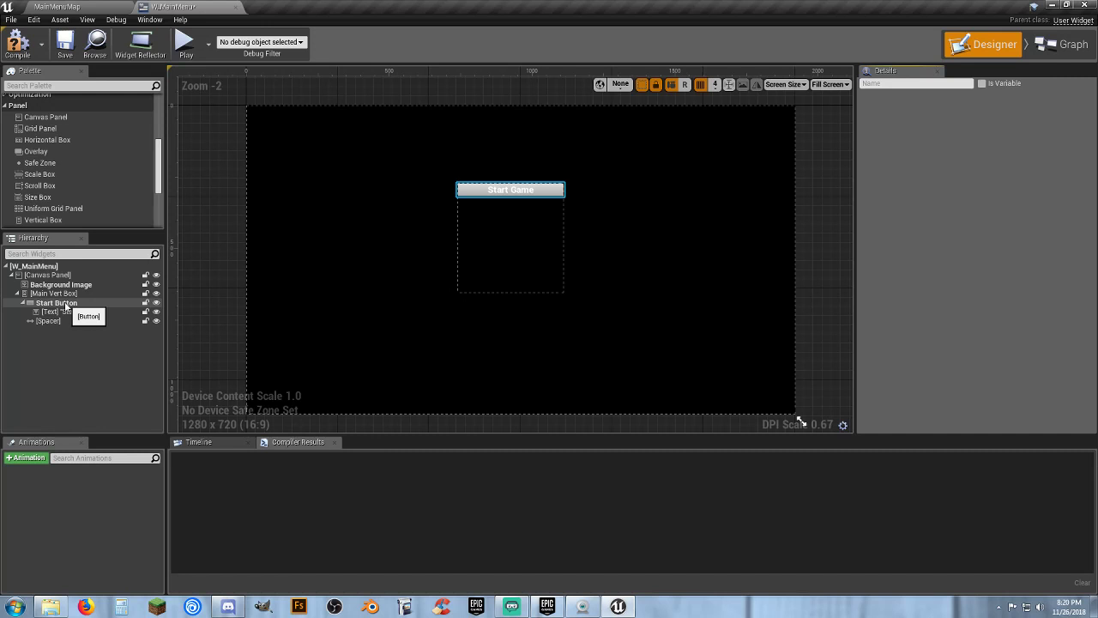
left_click(64, 301)
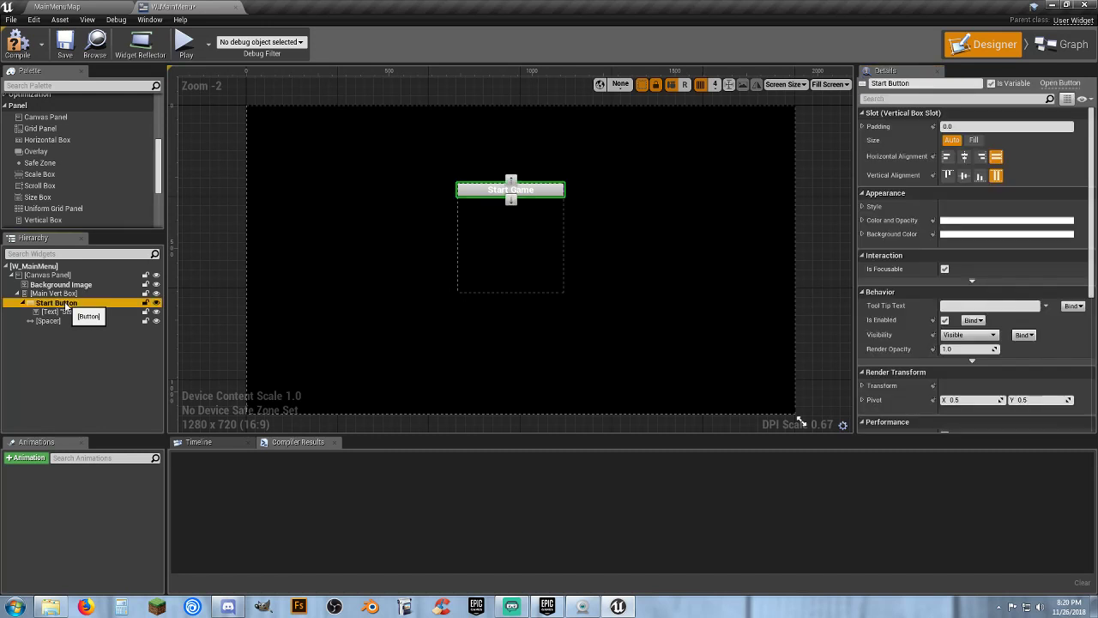
right_click(67, 307)
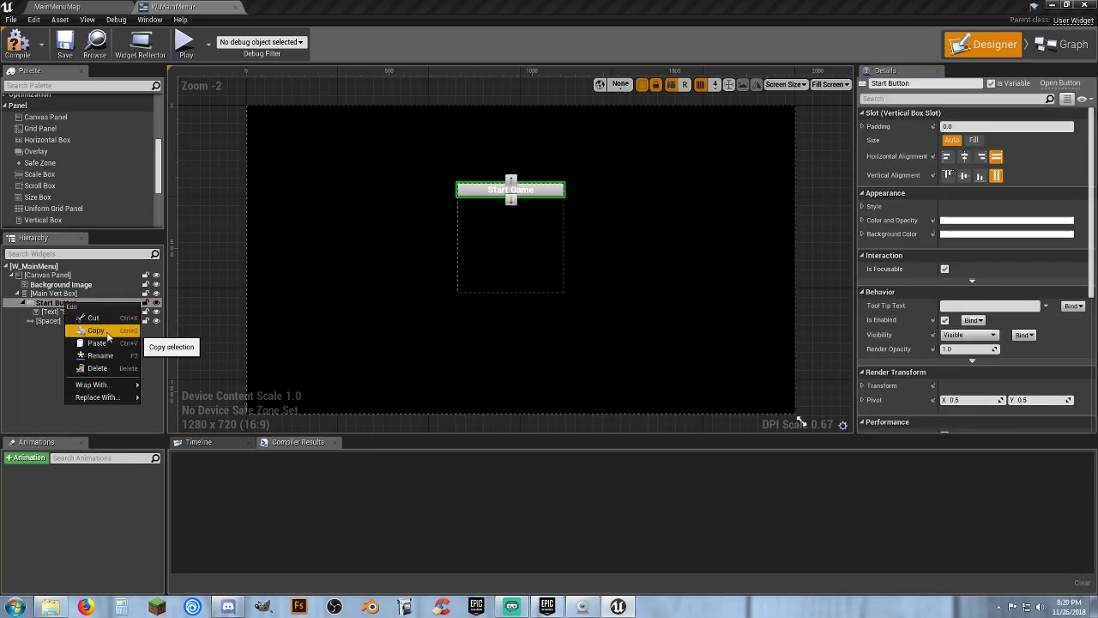
left_click(33, 380)
left_click(68, 293)
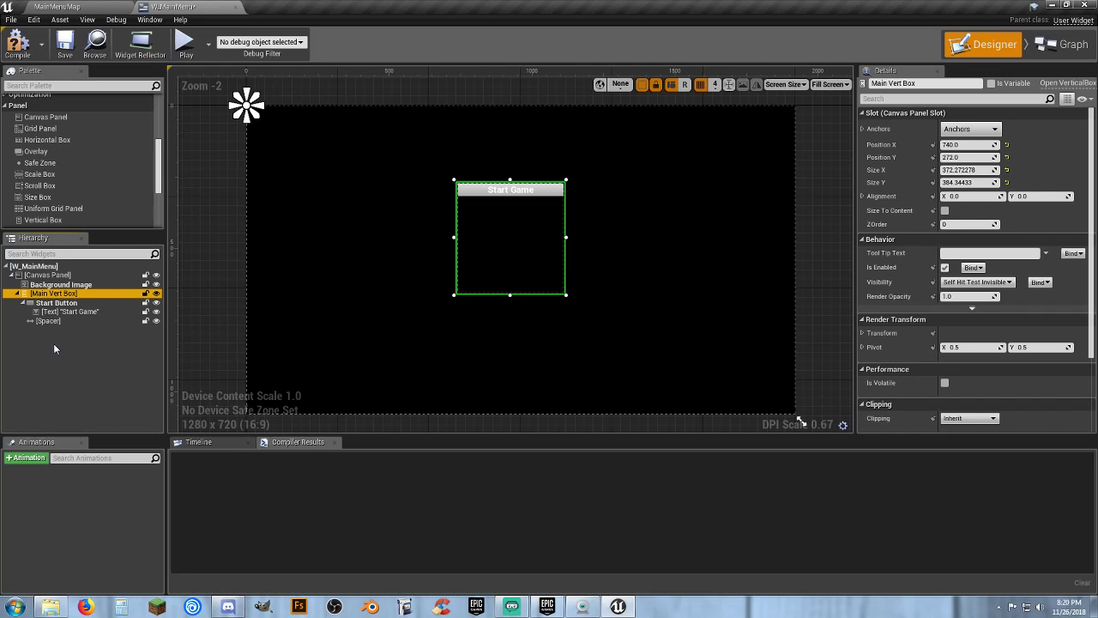
left_click(55, 342)
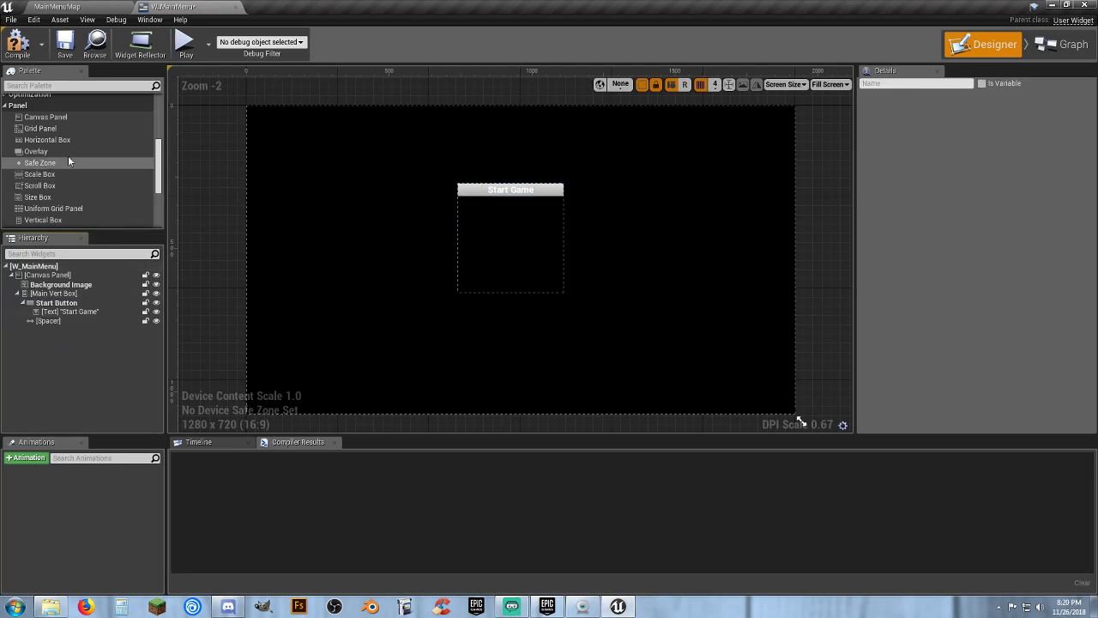
Step: Add a second Button below the spacer in Main Vert Box and place a Text widget inside it
scroll(81, 160, "up", 6)
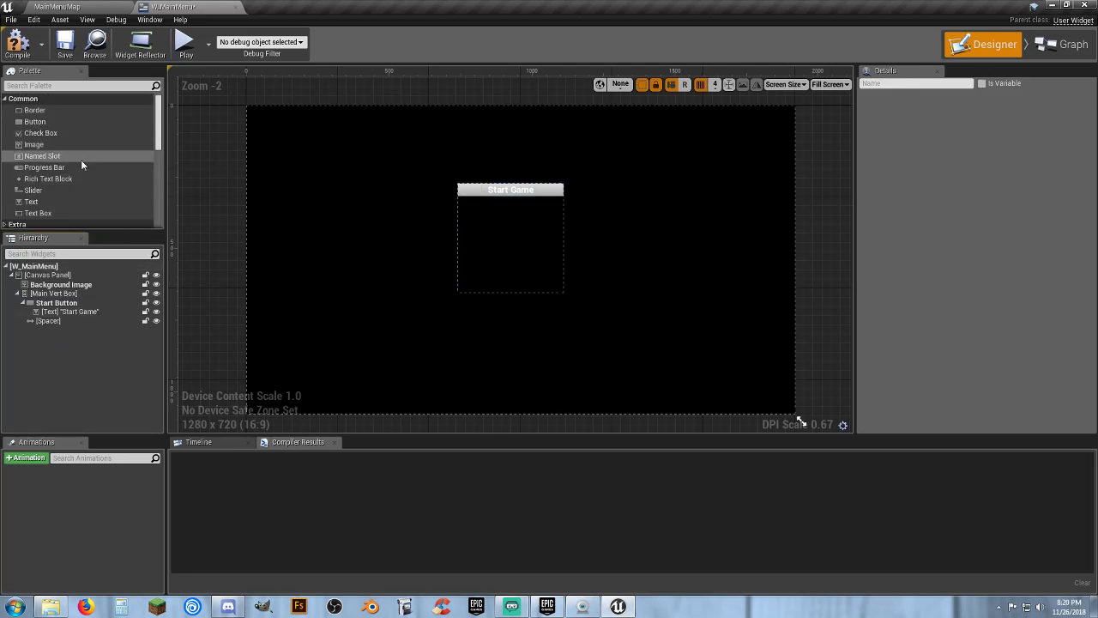
left_click_drag(48, 126, 57, 297)
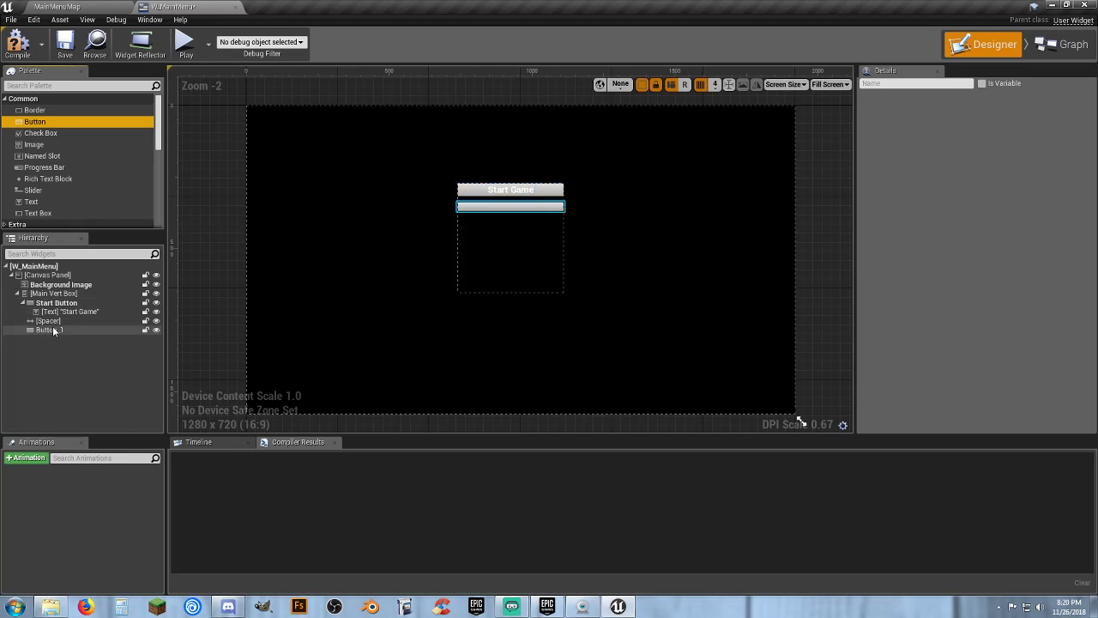
left_click_drag(34, 200, 52, 328)
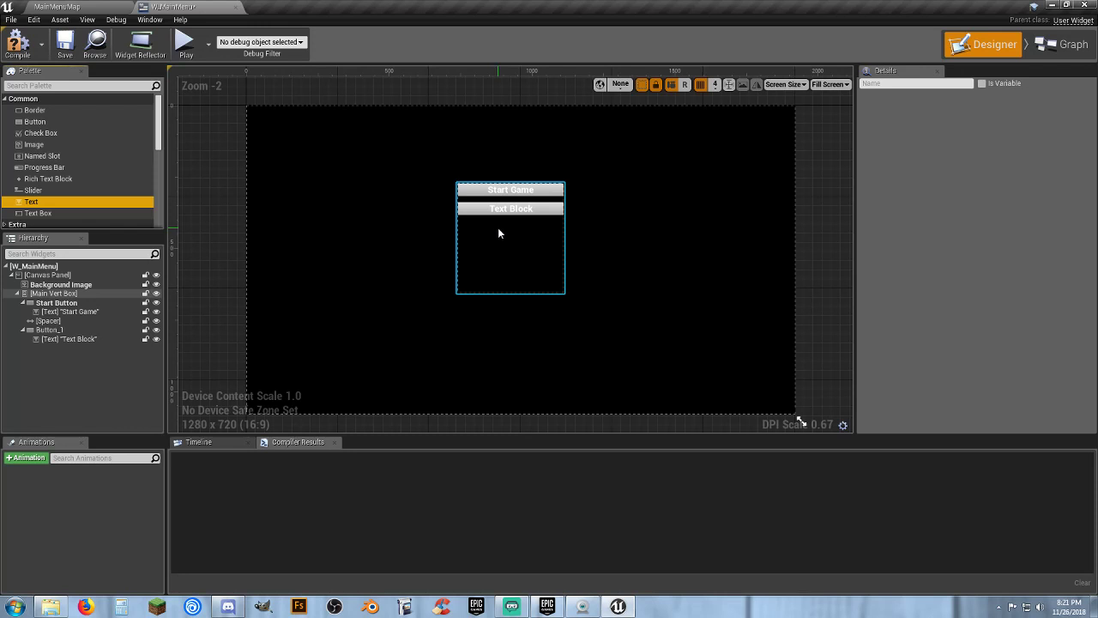
Step: Rename the second button Settings Button and set the text inside it to Settings Menu
left_click(67, 331)
left_click(66, 332)
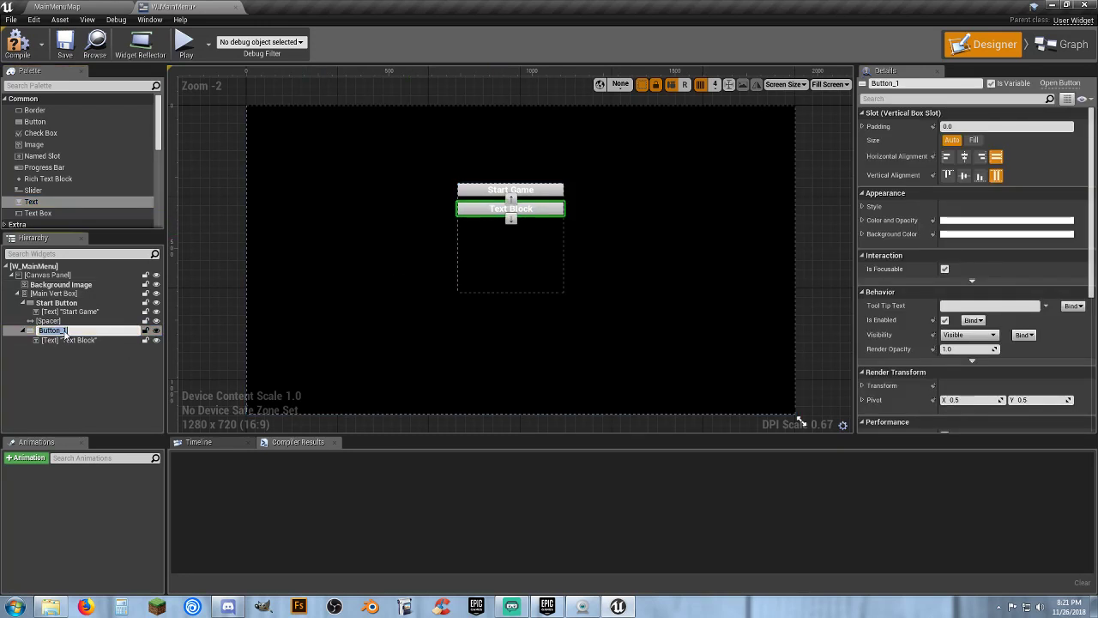
type("Settings")
key("Return")
left_click(74, 338)
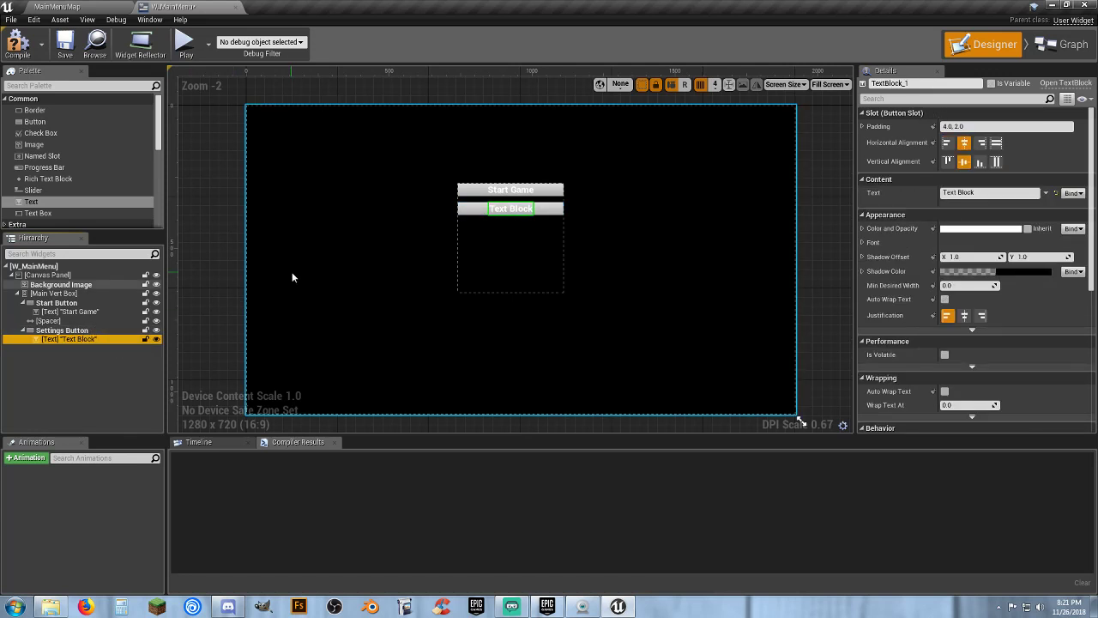
left_click_drag(982, 193, 940, 196)
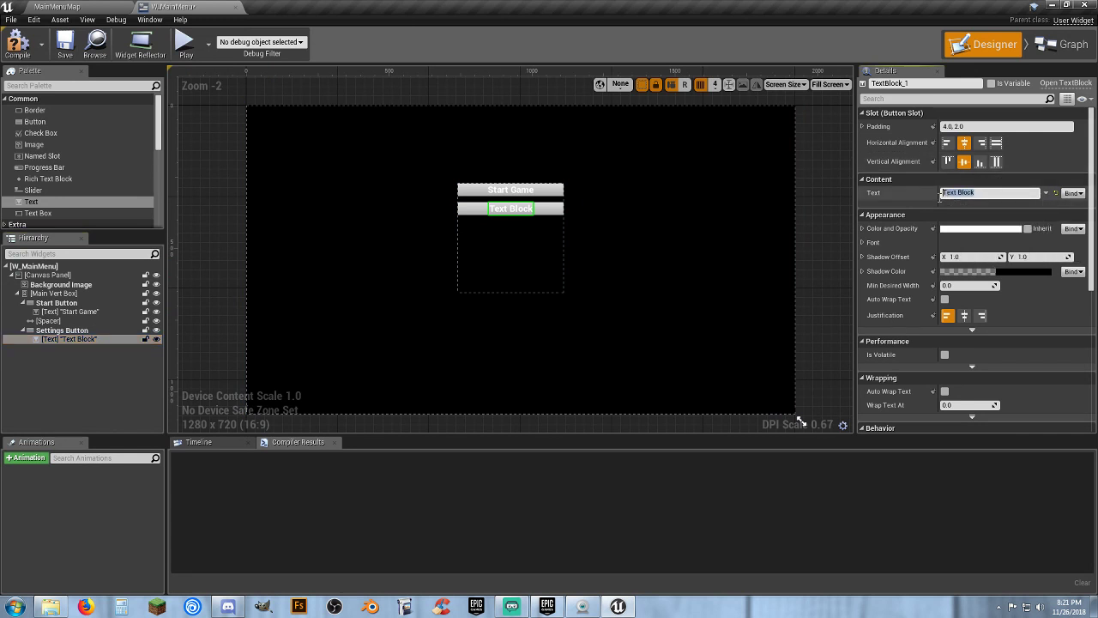
type("Settings Menu")
key("Return")
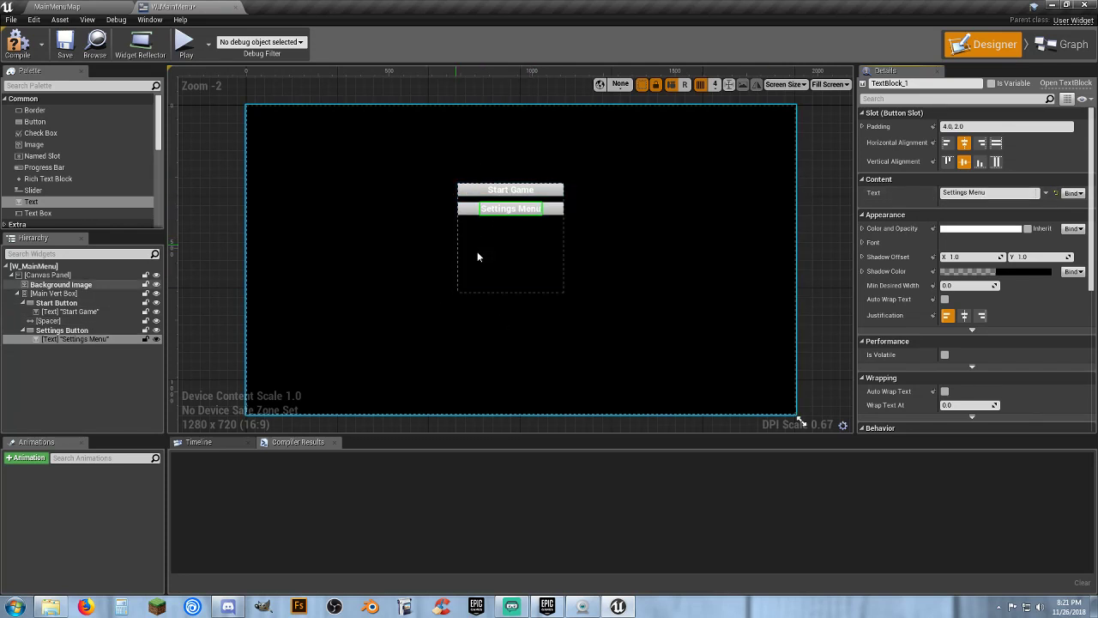
Step: Expose Main Vert Box as a variable
left_click(57, 293)
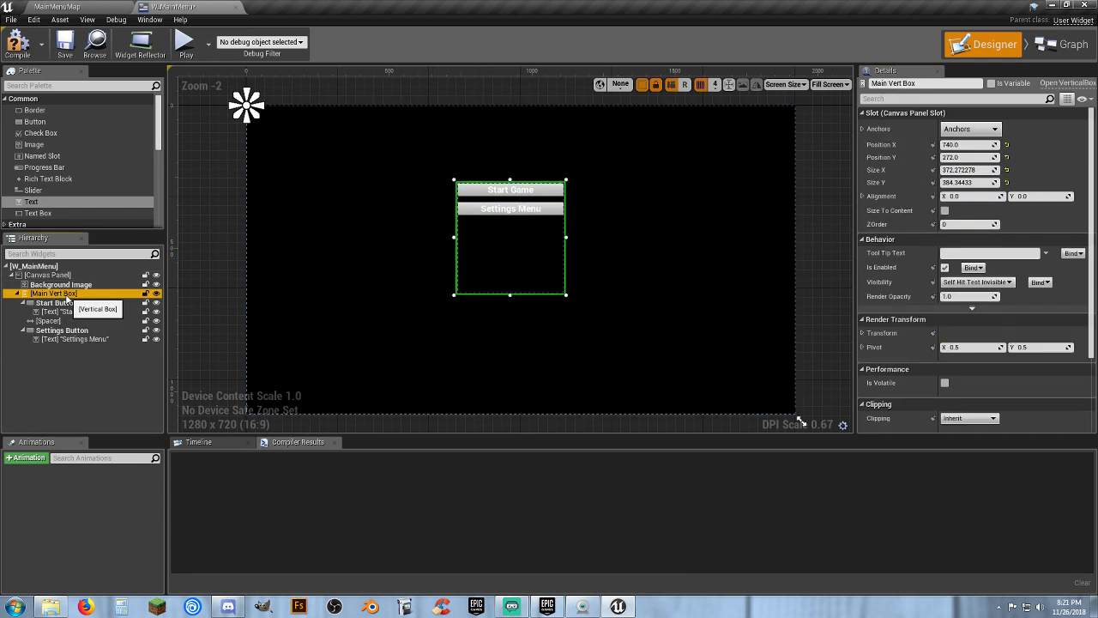
left_click(992, 86)
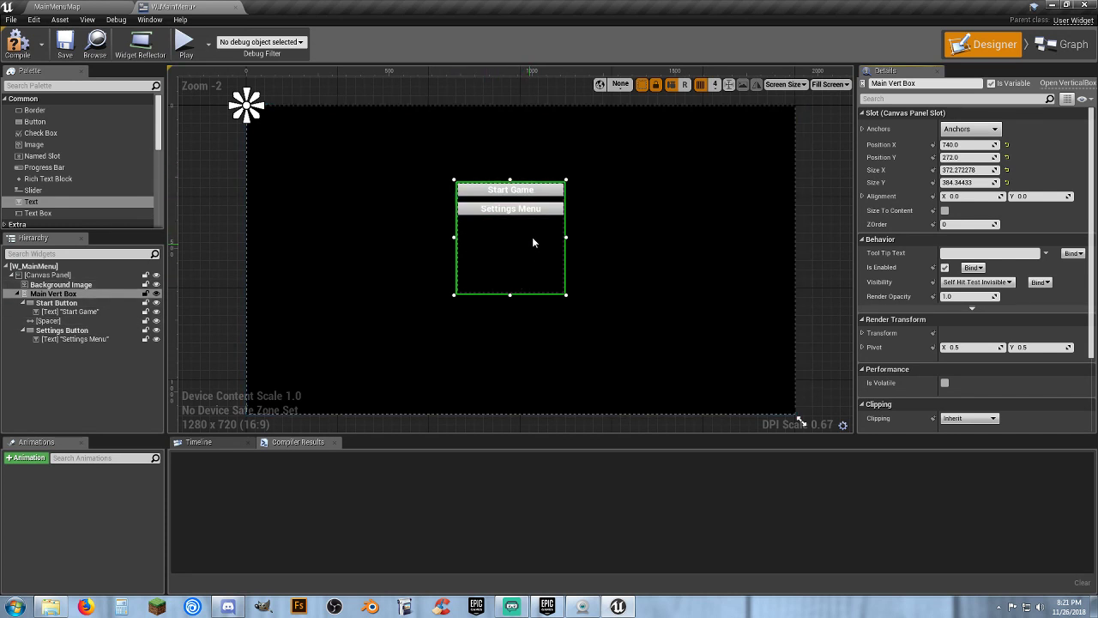
left_click(62, 348)
Step: Copy the spacer between the two buttons and paste the copy into Main Vert Box below Settings Button
left_click(61, 321)
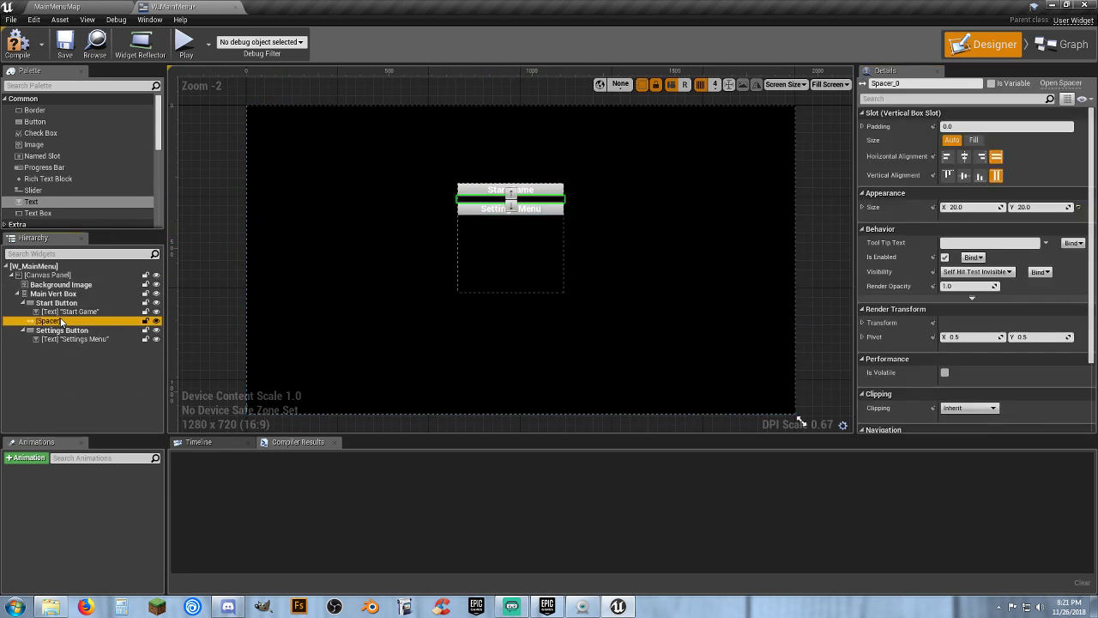
right_click(63, 322)
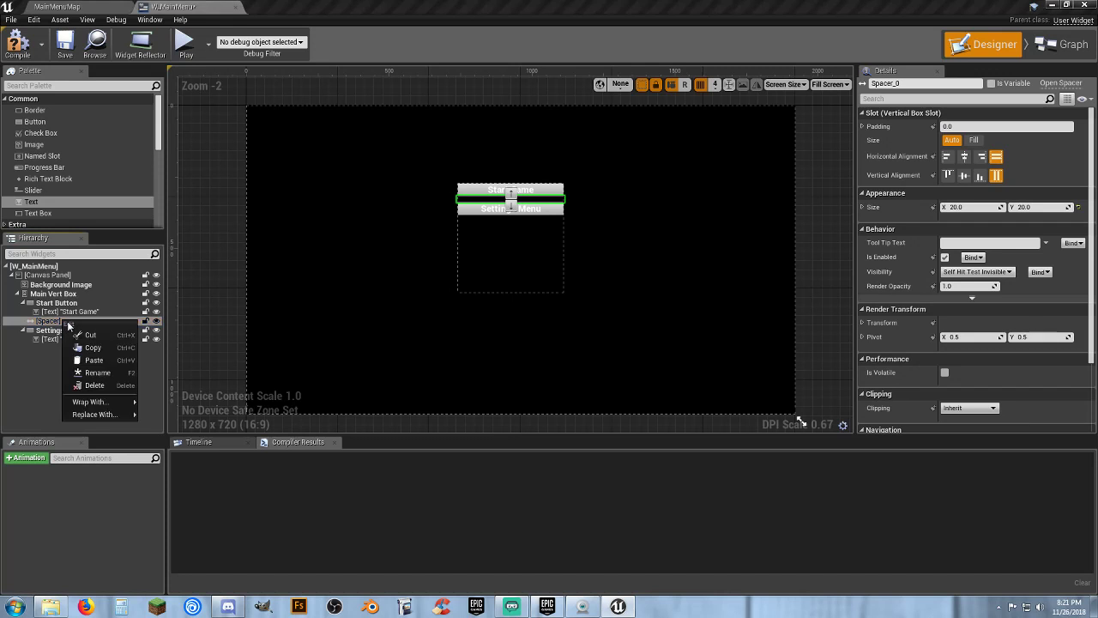
left_click(95, 345)
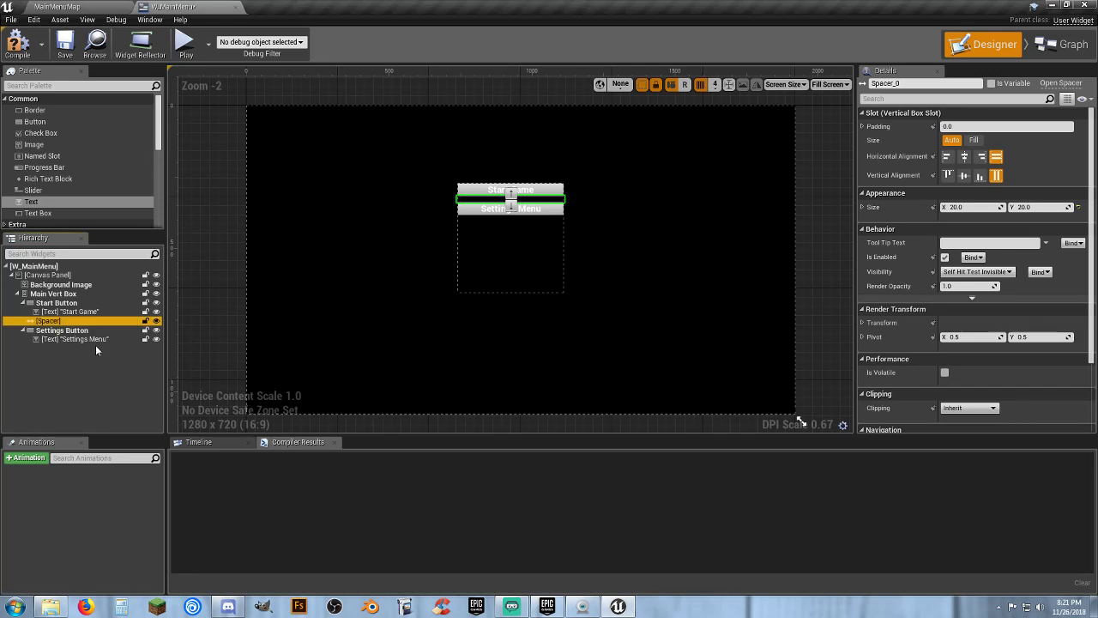
left_click(73, 294)
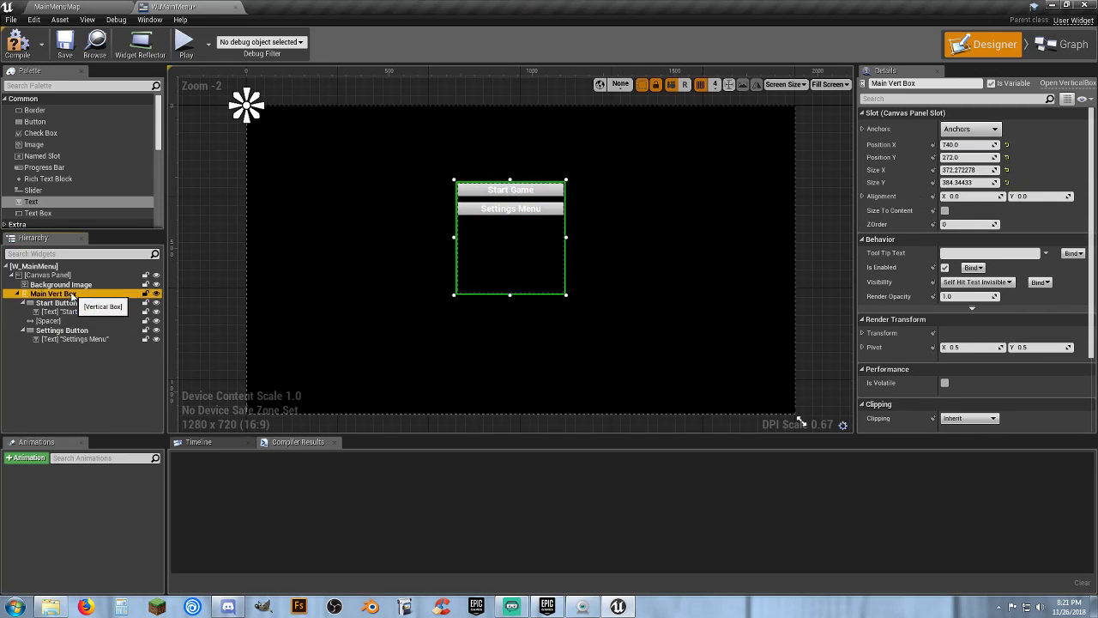
right_click(73, 296)
left_click(112, 336)
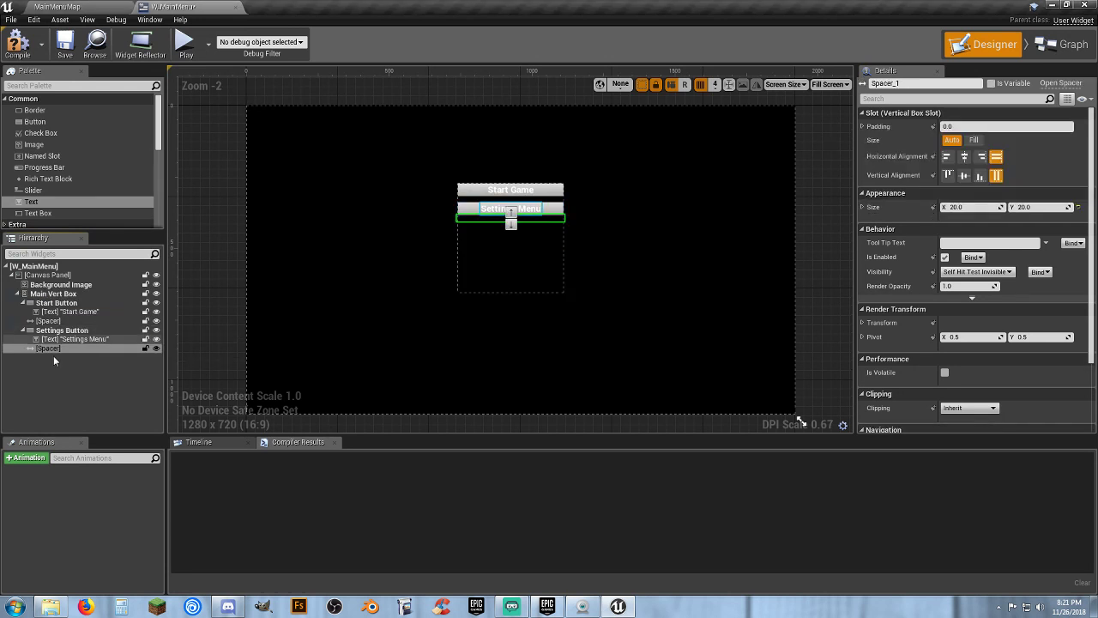
left_click(60, 375)
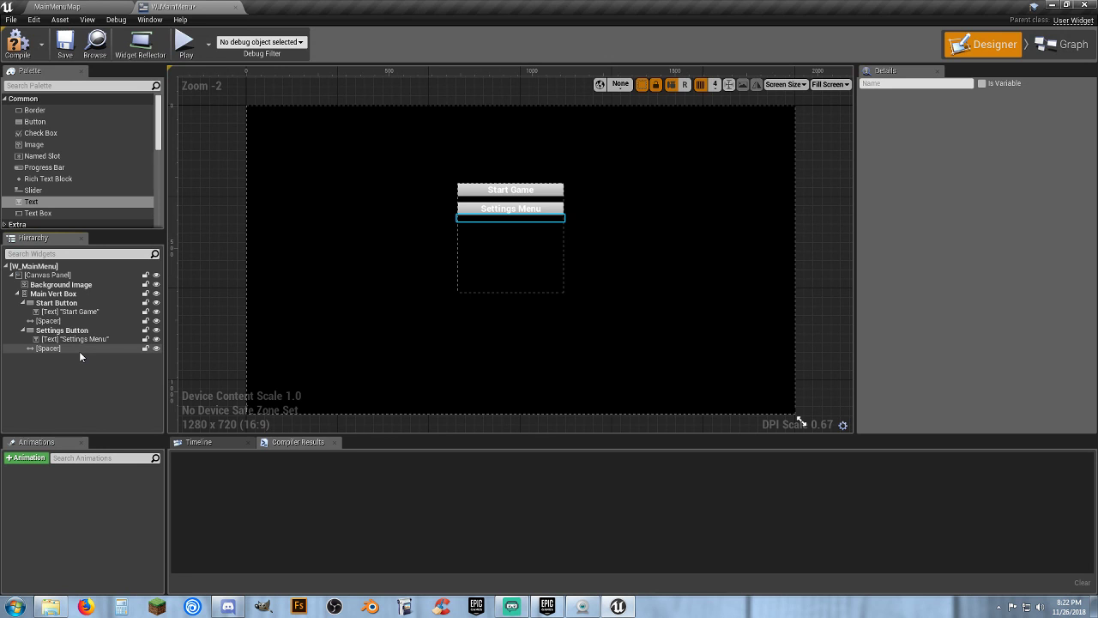
Step: Set the Y size of the spacer below Settings Button to 50
left_click(67, 349)
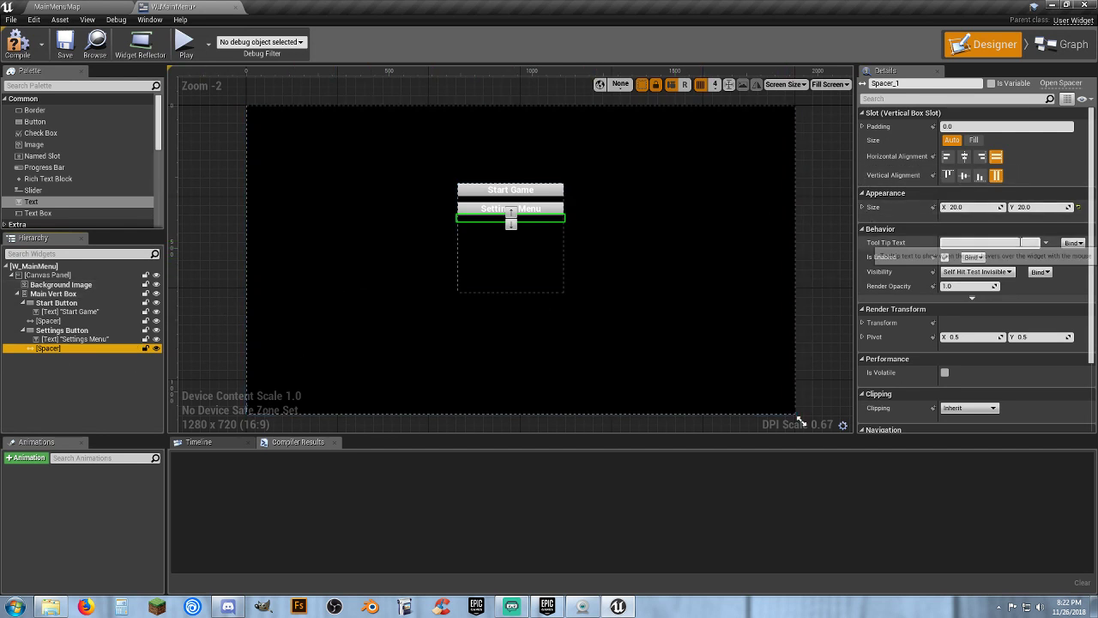
left_click(1037, 208)
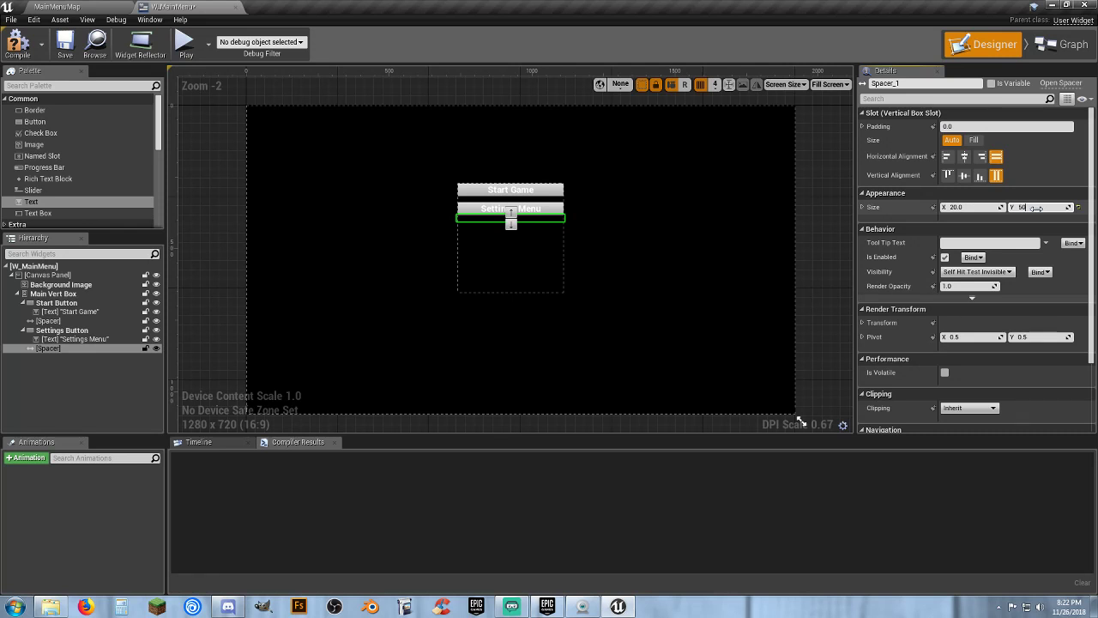
key("Tab")
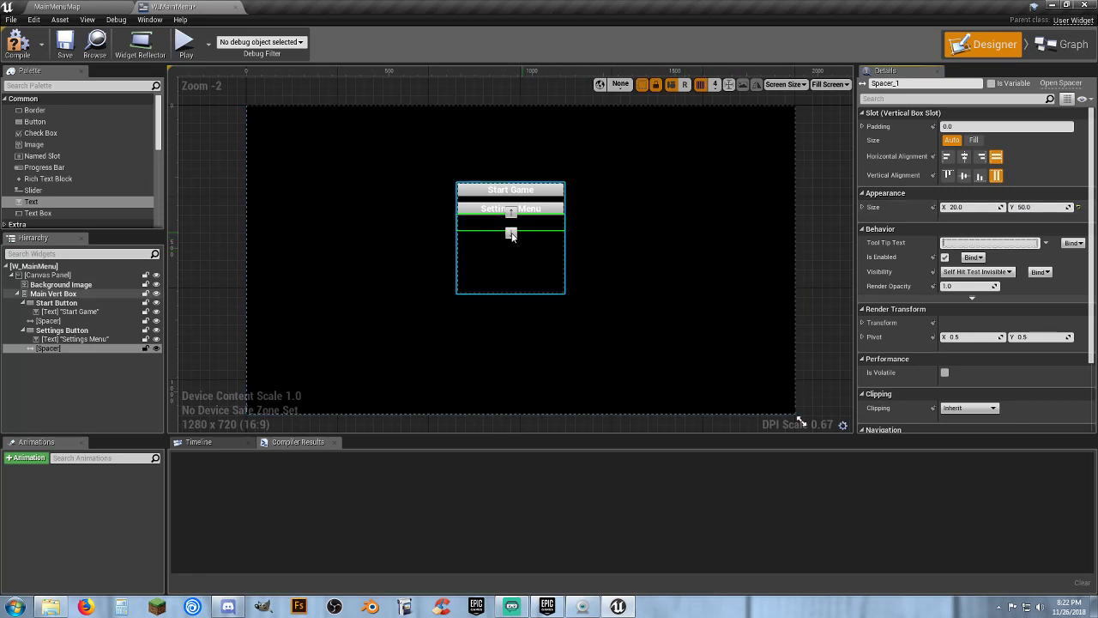
Step: Add a third Button with a Text widget inside it at the end of Main Vert Box and rename the button Exit Button
left_click_drag(60, 125, 78, 296)
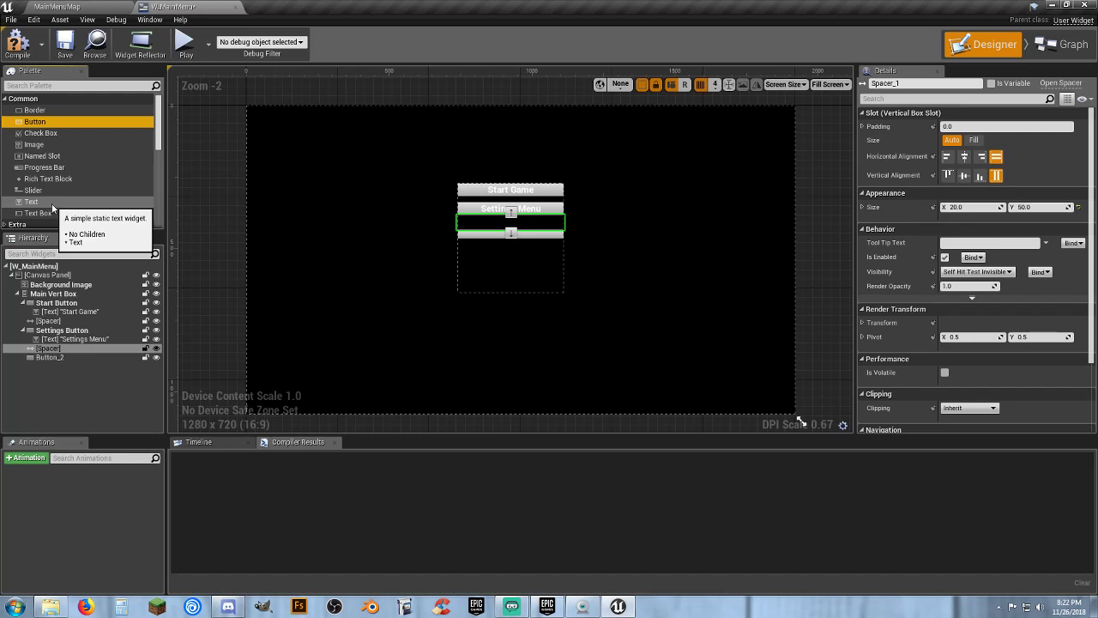
left_click_drag(52, 206, 58, 356)
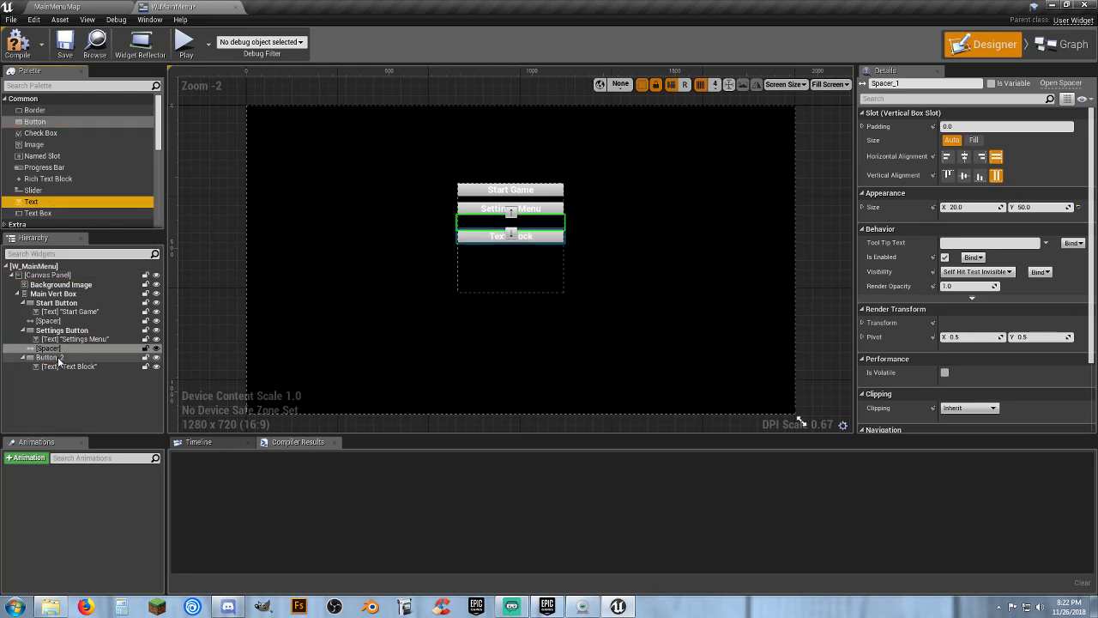
left_click(66, 358)
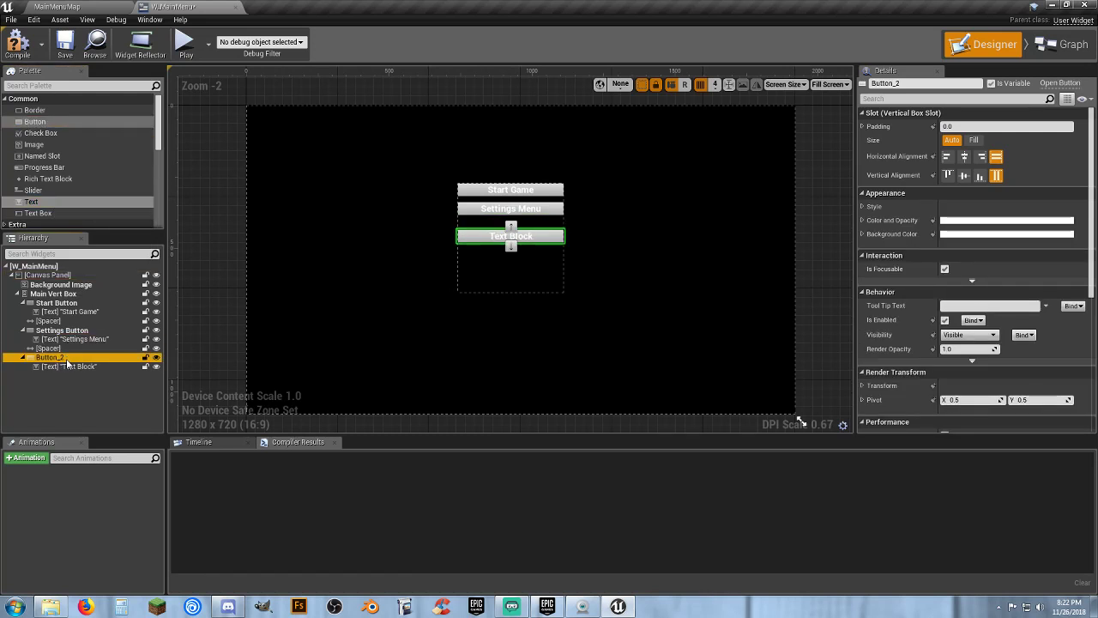
left_click(67, 360)
type("Exit")
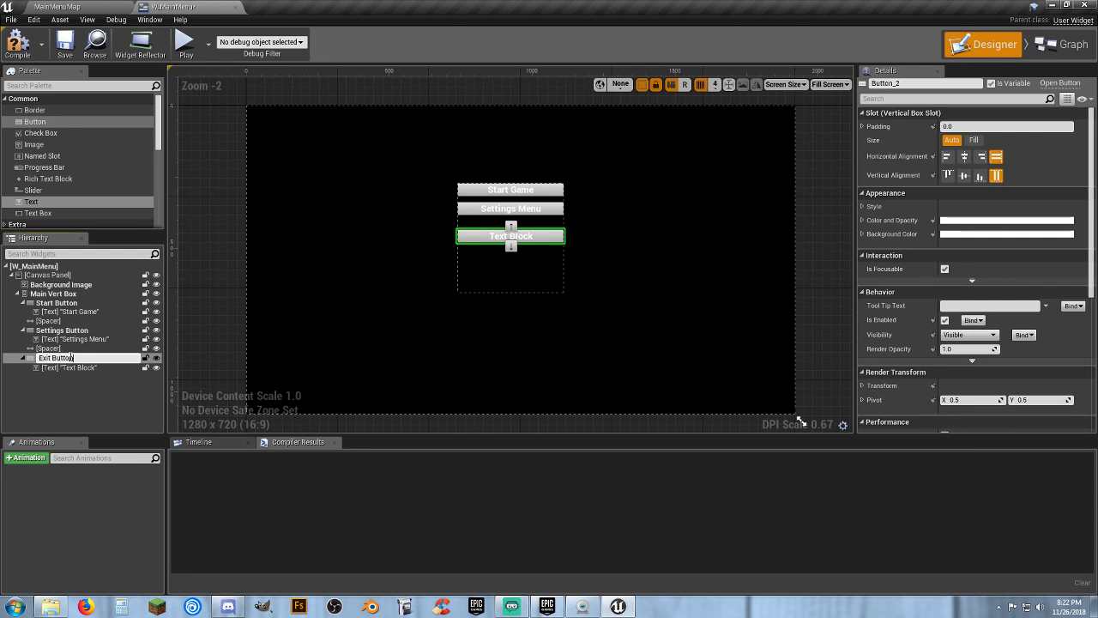
key("Return")
Step: Set the text inside Exit Button to Exit Game, and compile and save the widget
left_click(74, 367)
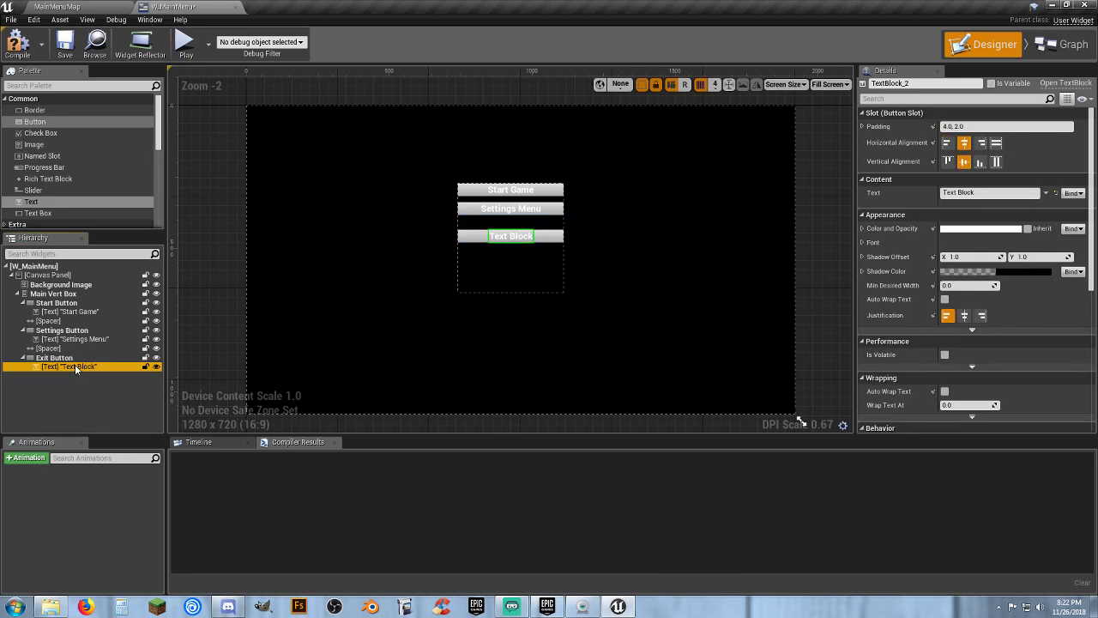
left_click(978, 192)
left_click_drag(978, 192, 943, 194)
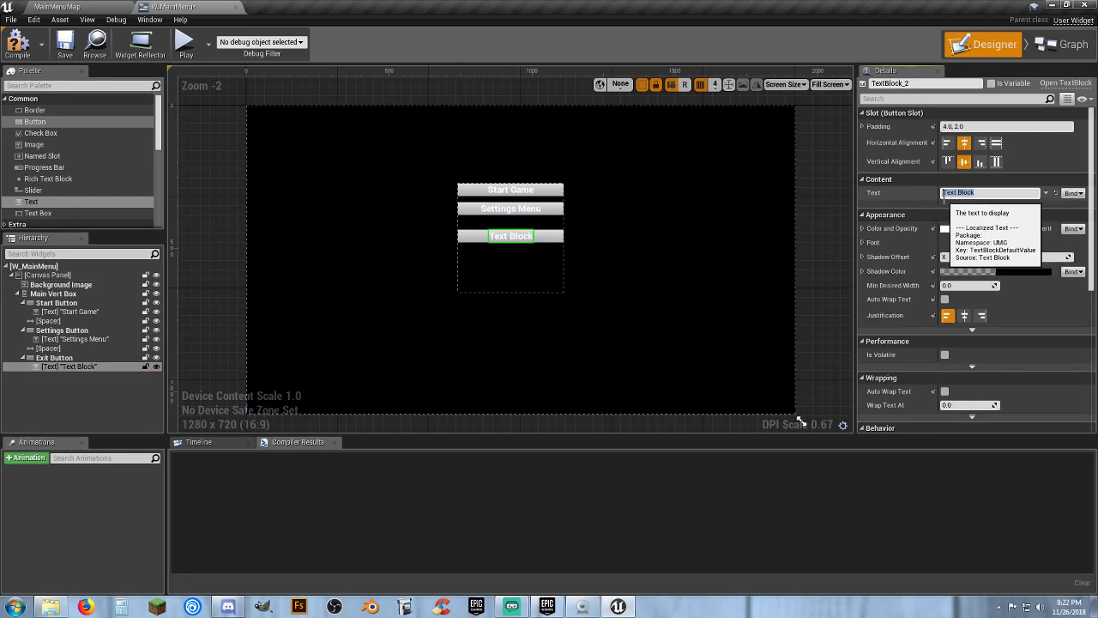
type("Exit Game")
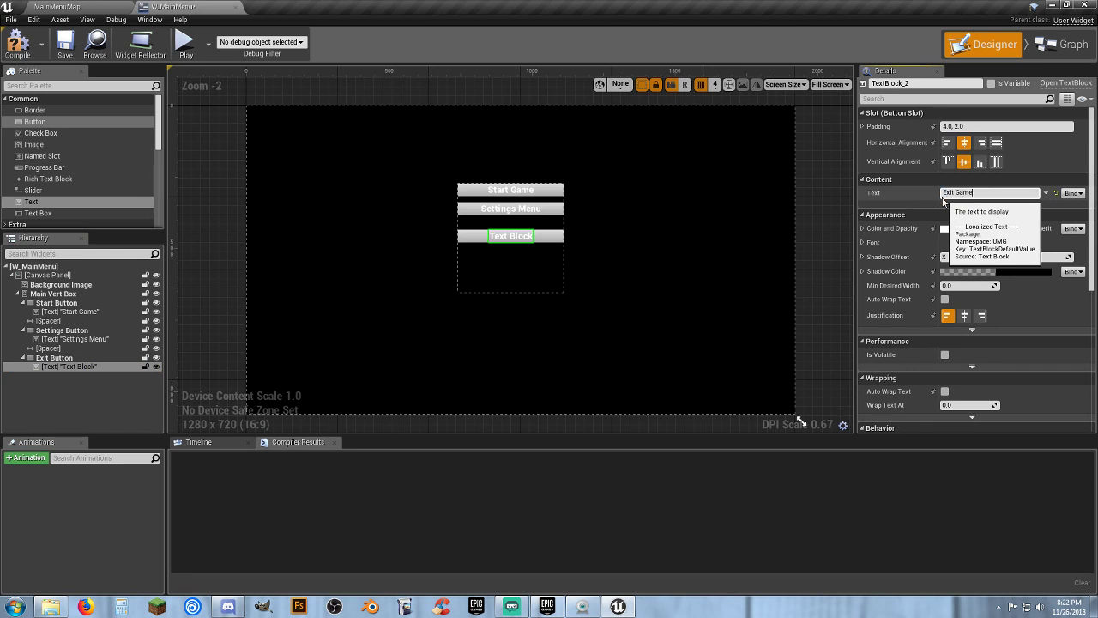
key("Return")
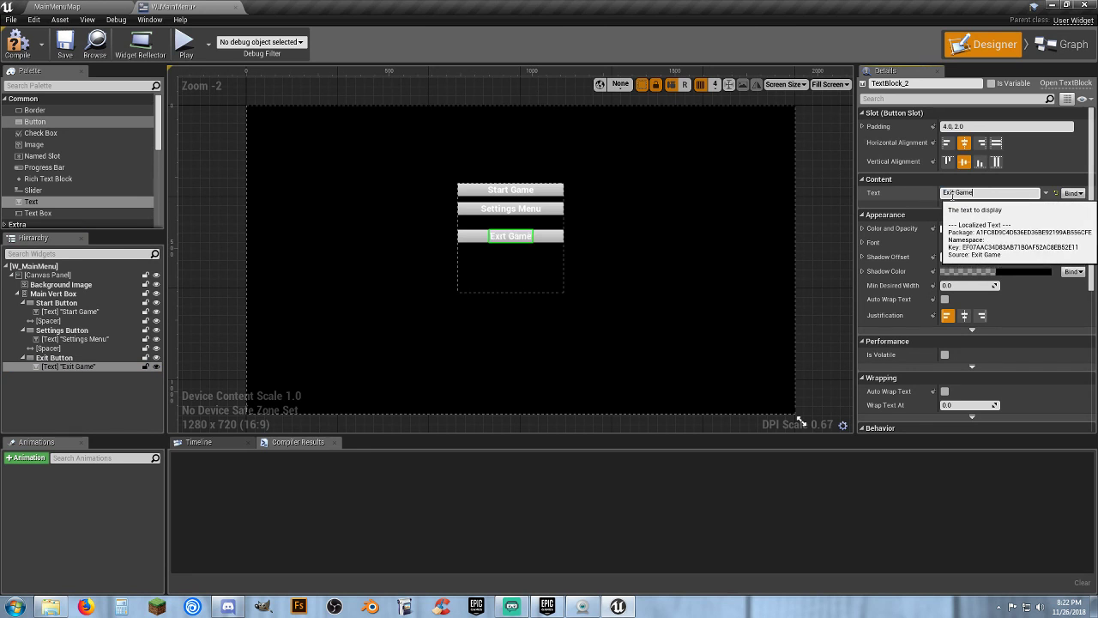
left_click(65, 43)
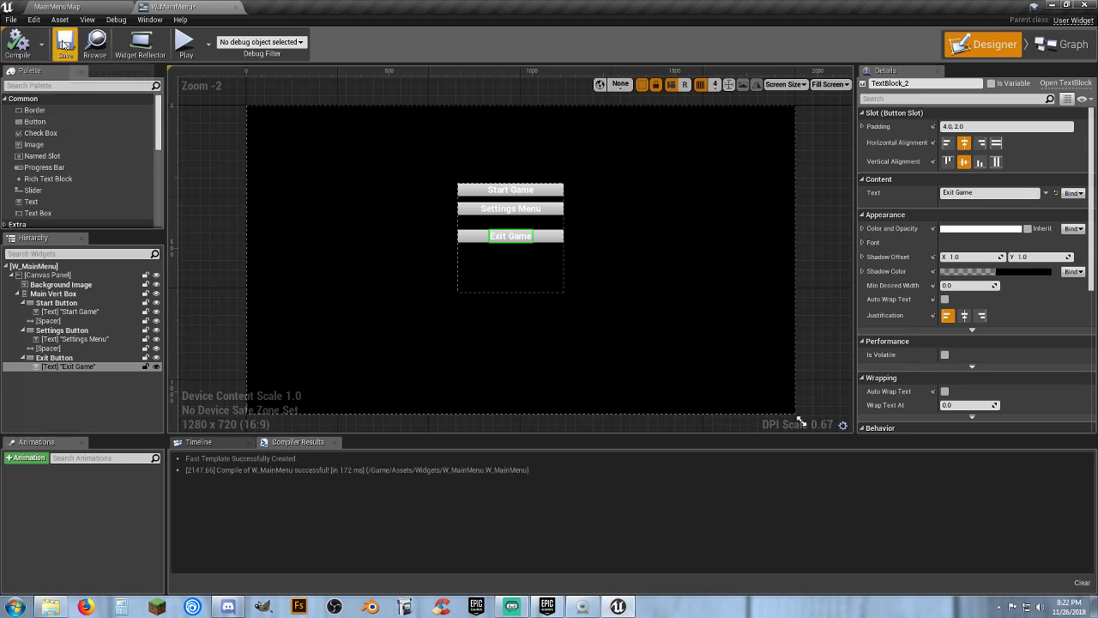
Step: Delete the default Pre Construct, Construct and Tick events from the widget's event graph and compile
left_click(1064, 44)
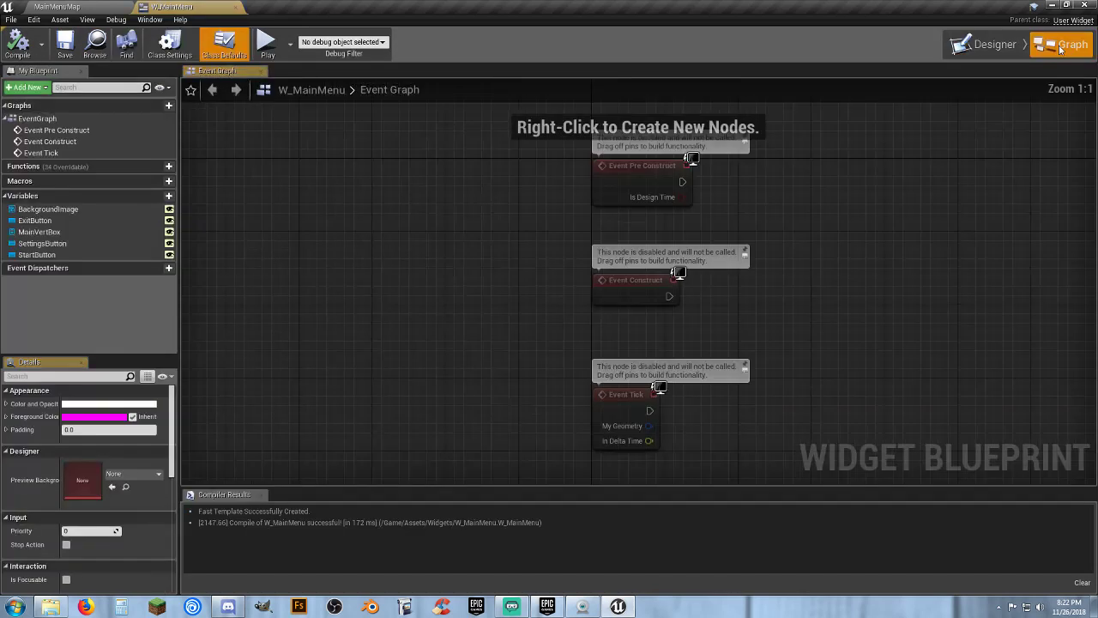
left_click_drag(781, 433, 630, 187)
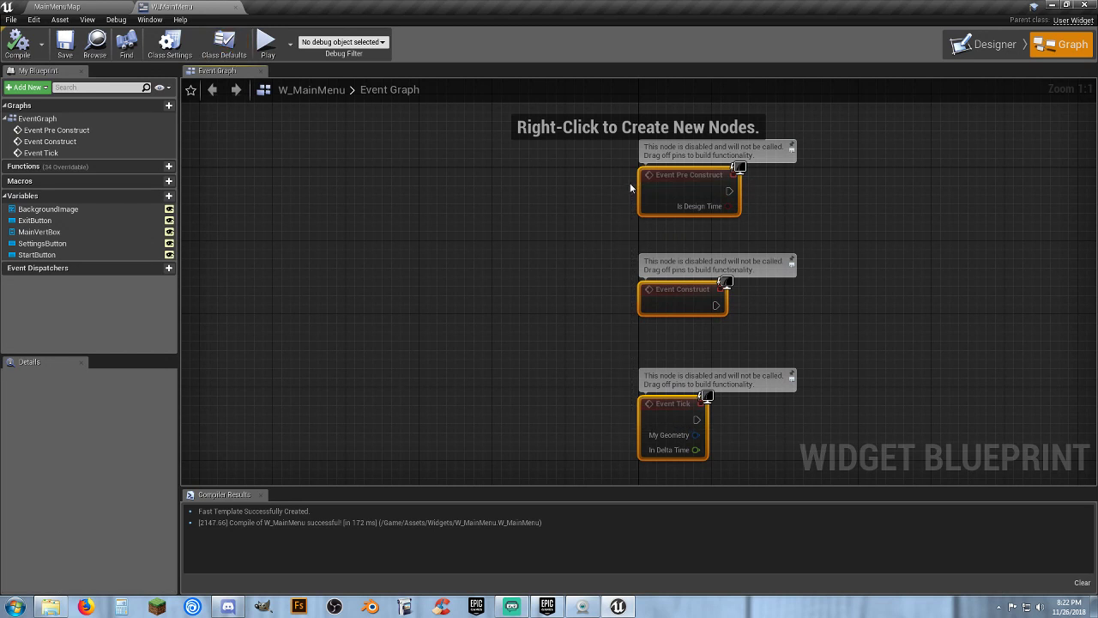
key("Delete")
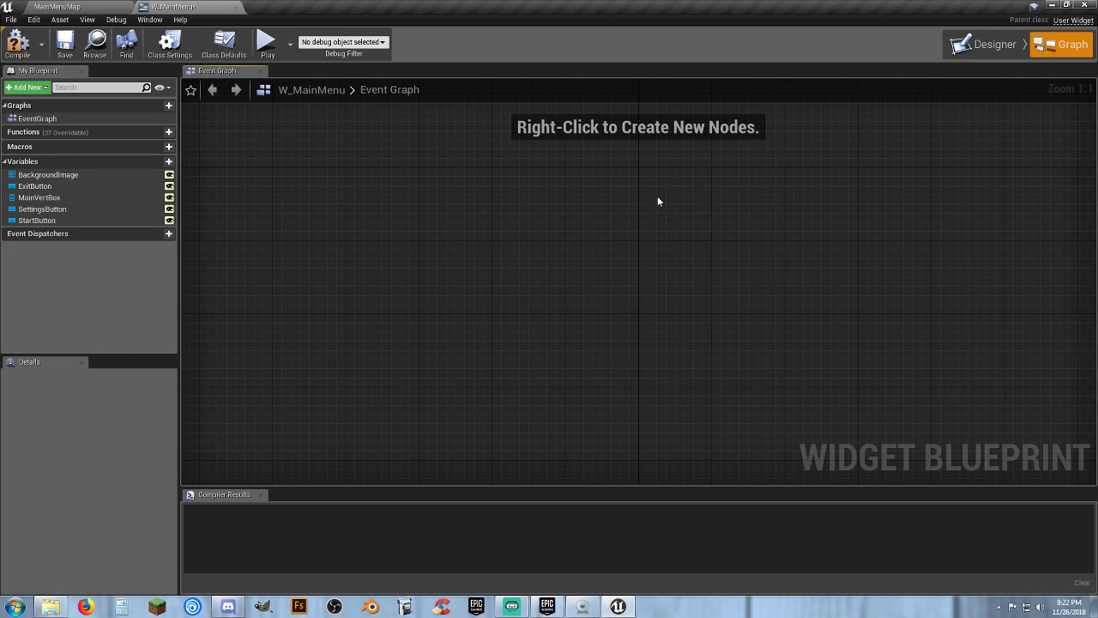
right_click_drag(657, 196, 598, 194)
left_click(13, 41)
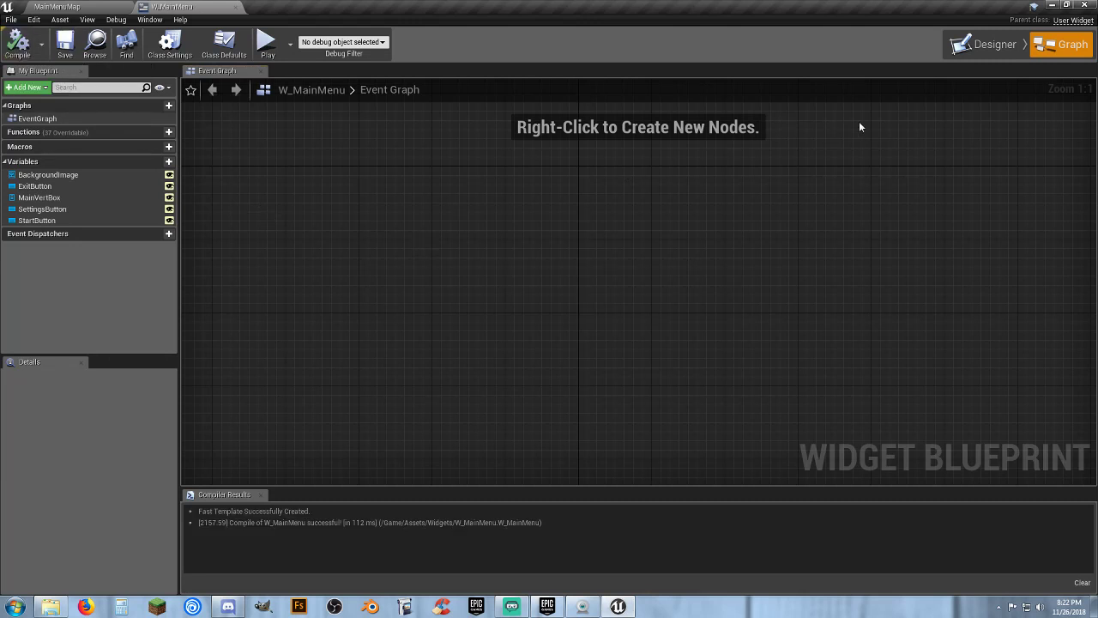
Step: Create On Clicked events for StartButton, SettingsButton and ExitButton in the event graph
left_click(47, 221)
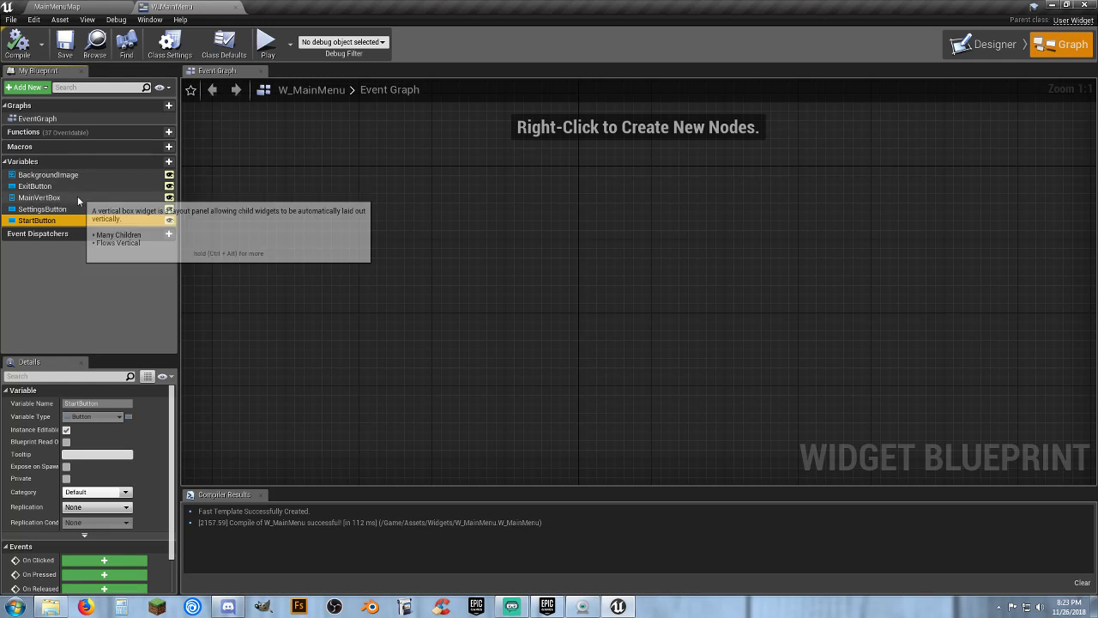
left_click(68, 561)
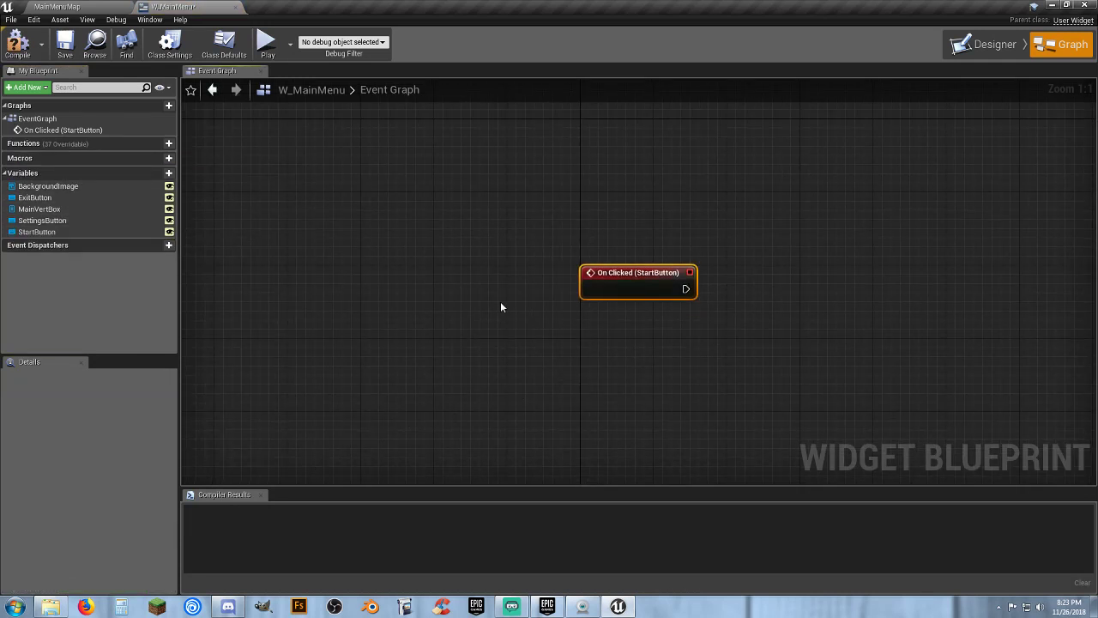
left_click(64, 222)
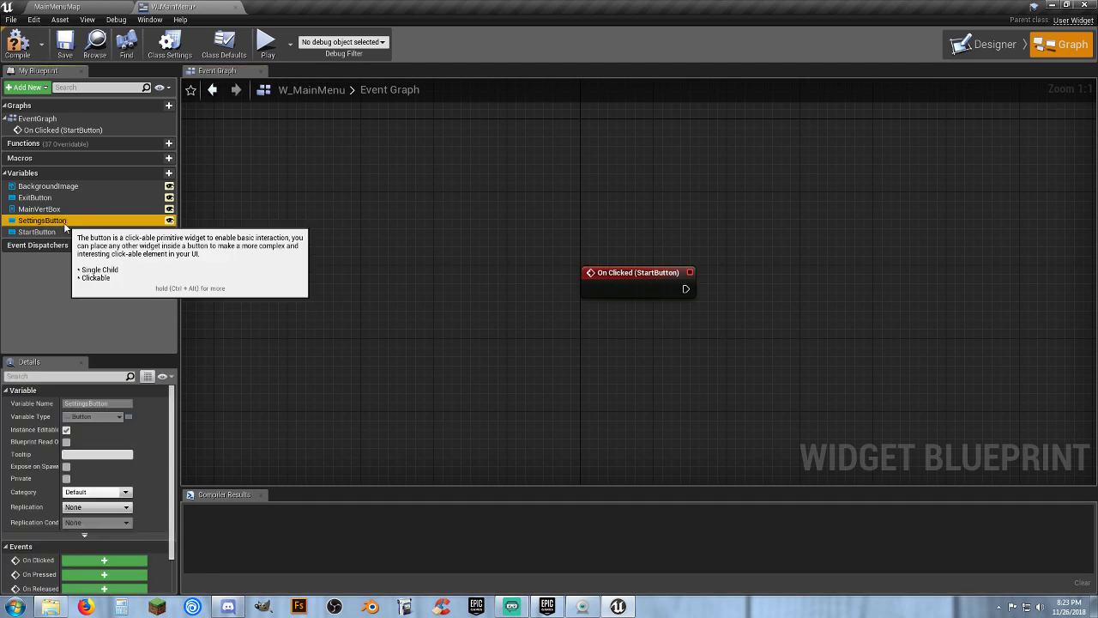
left_click(77, 561)
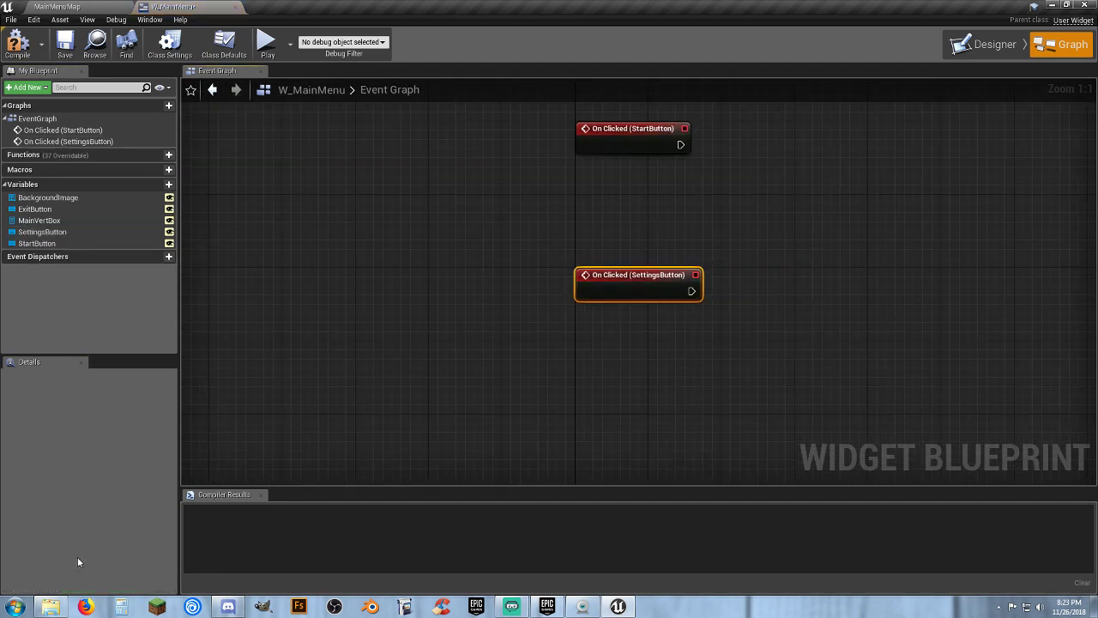
left_click(52, 208)
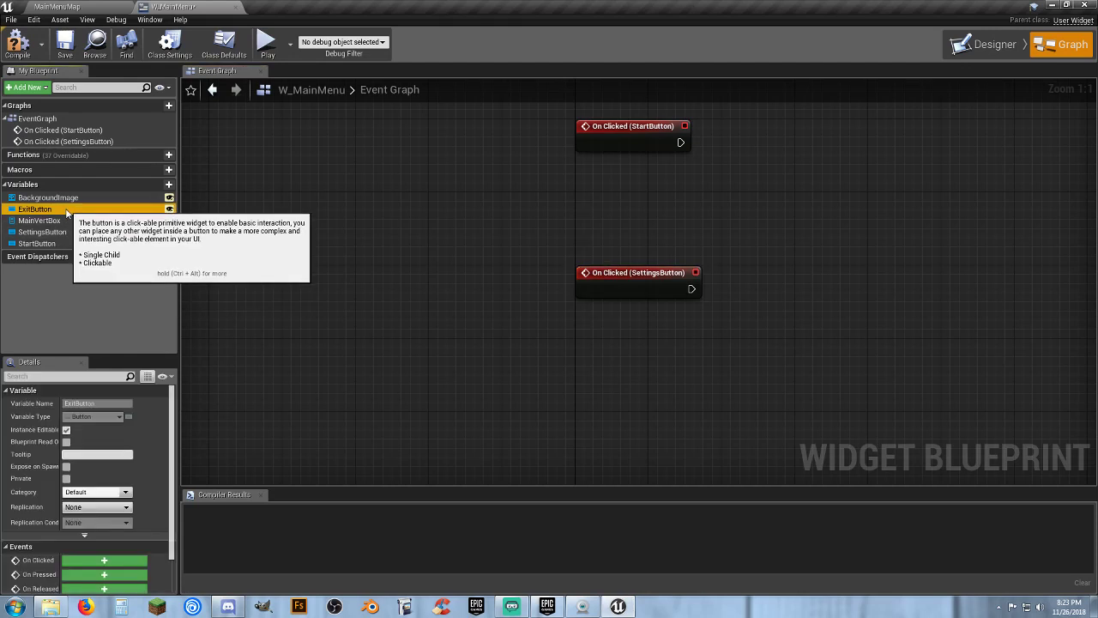
left_click(117, 560)
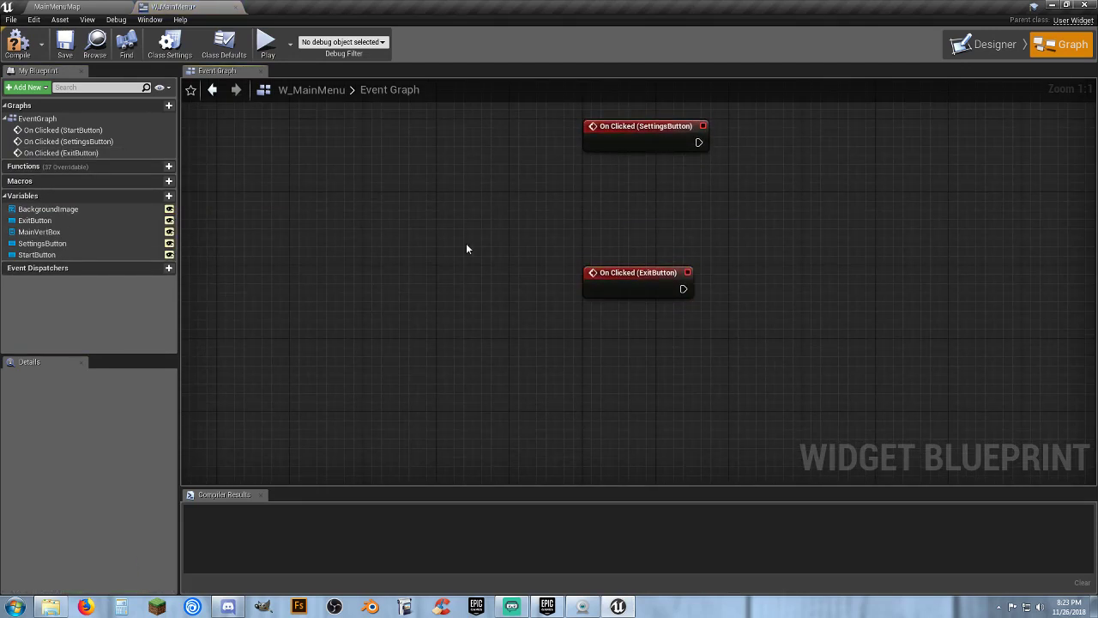
Step: Add a Quit Game node connected to ExitButton's On Clicked event and align it with the event
right_click_drag(466, 248, 306, 287)
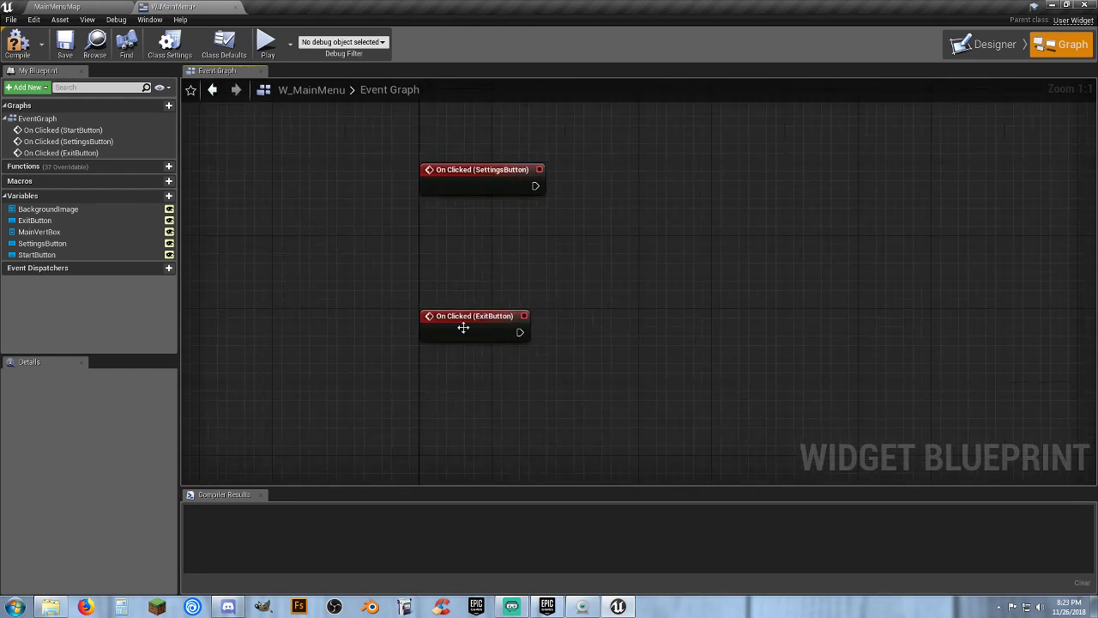
left_click_drag(521, 333, 601, 335)
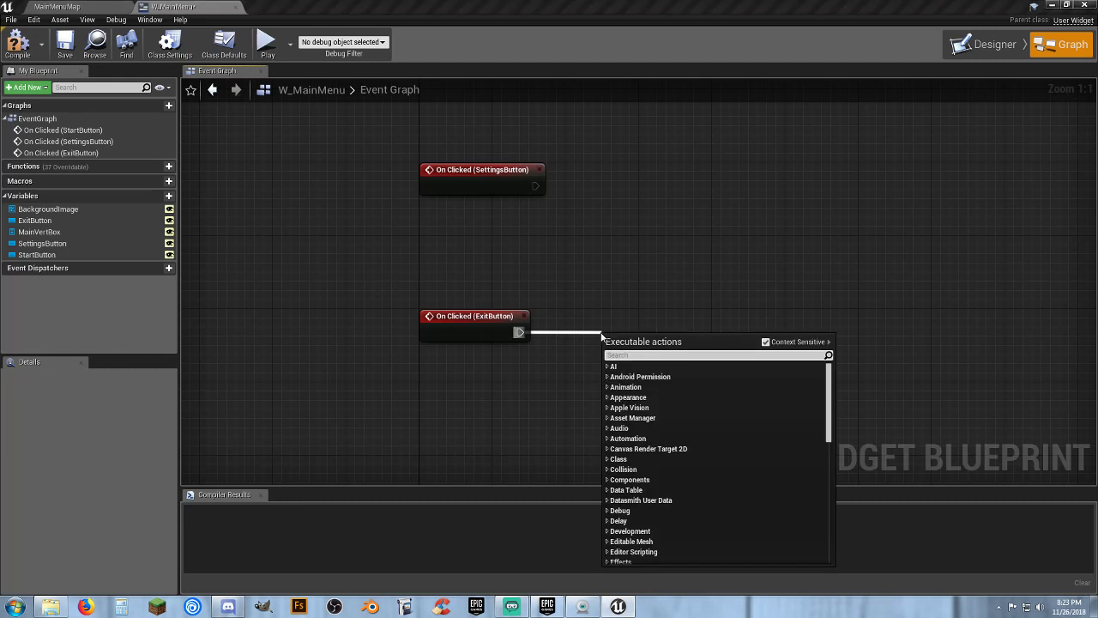
type("quit")
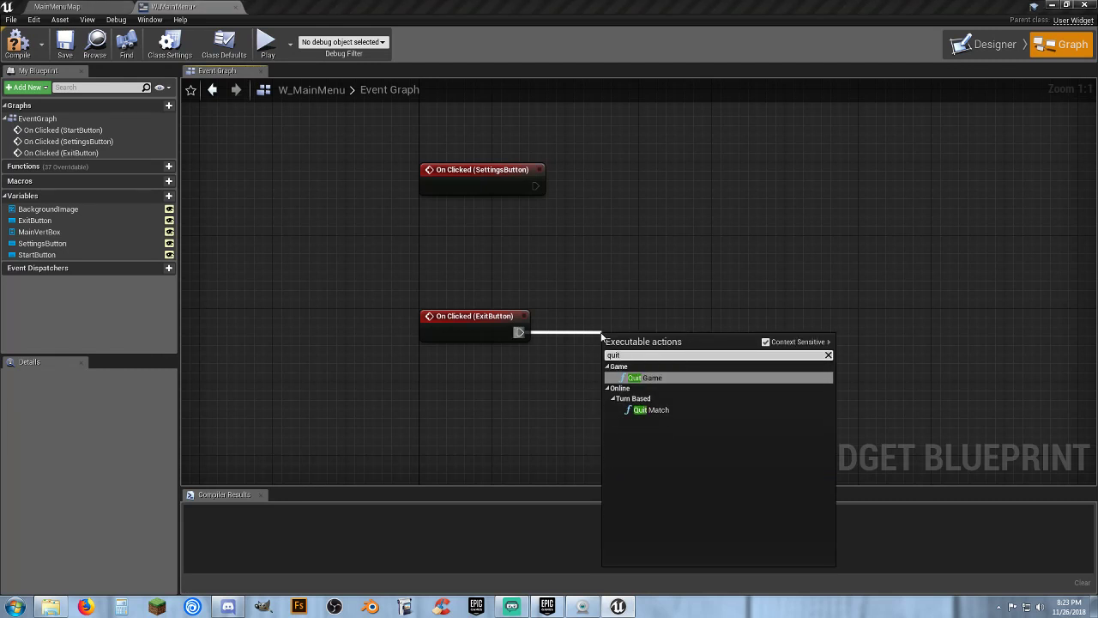
left_click(647, 378)
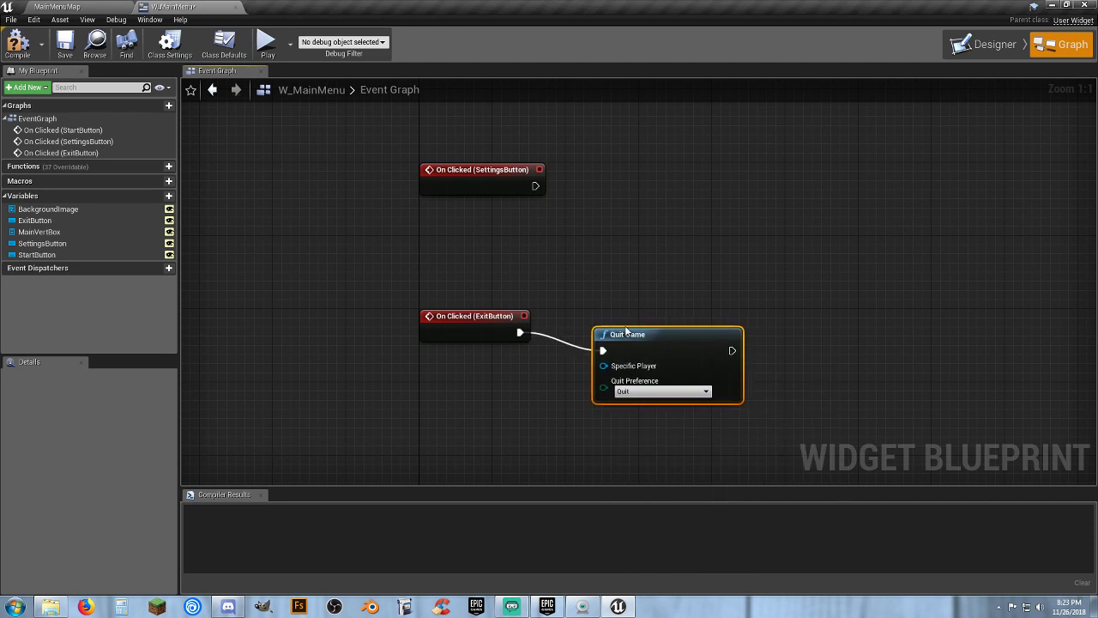
left_click_drag(626, 330, 599, 319)
left_click(527, 408)
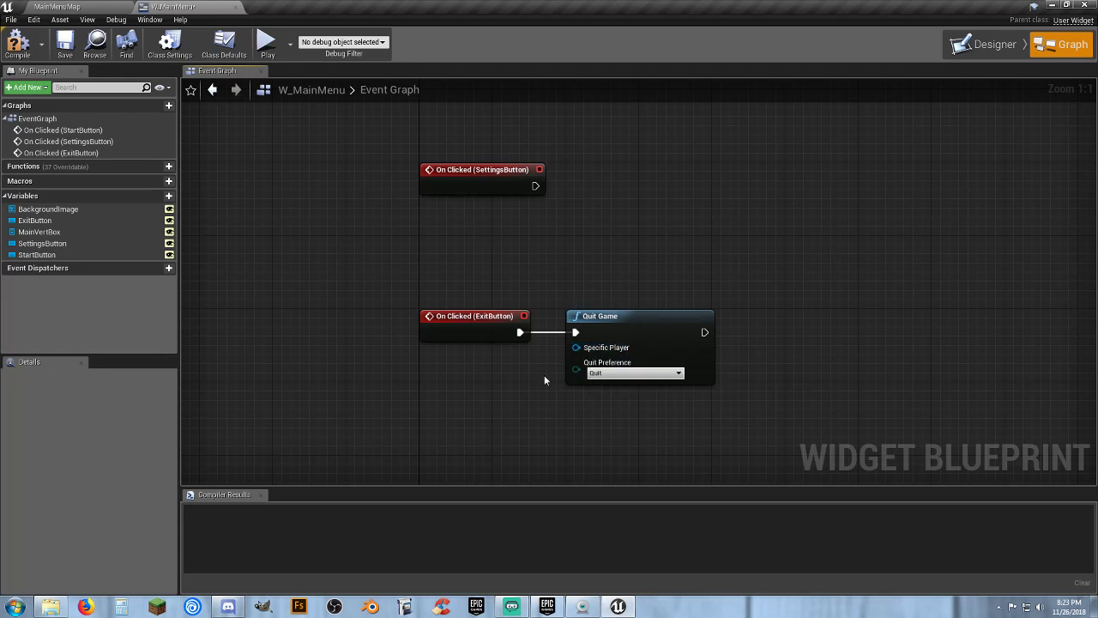
Step: Move the Quit Game node farther from ExitButton's event and feed its Specific Player from a Get Player Controller node placed below the event
right_click_drag(619, 338, 570, 334)
left_click_drag(582, 316, 655, 317)
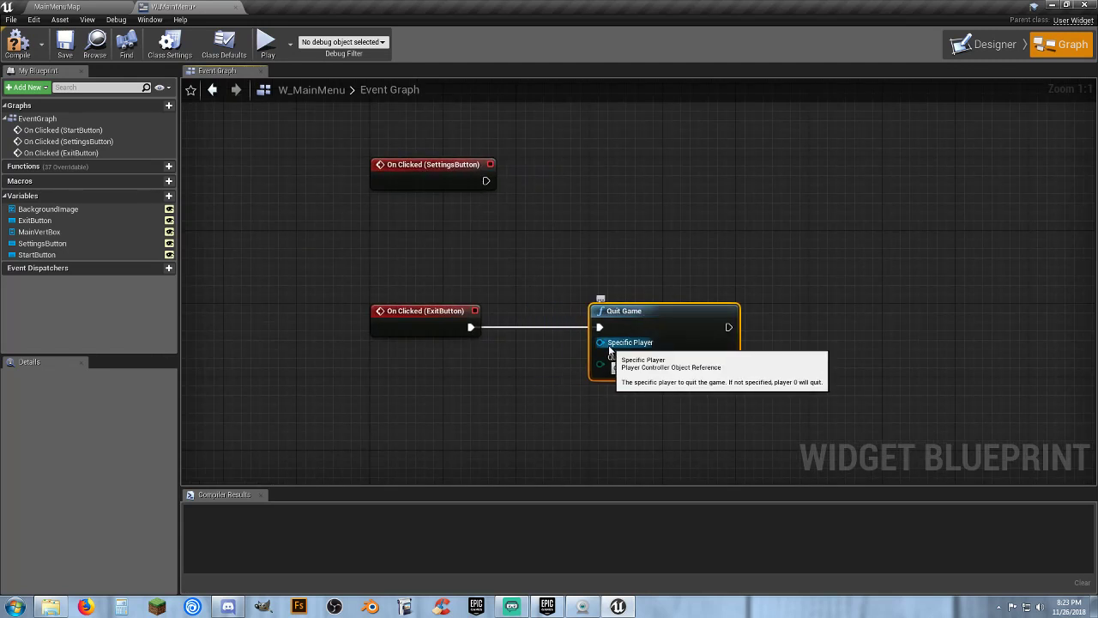
left_click_drag(600, 342, 508, 372)
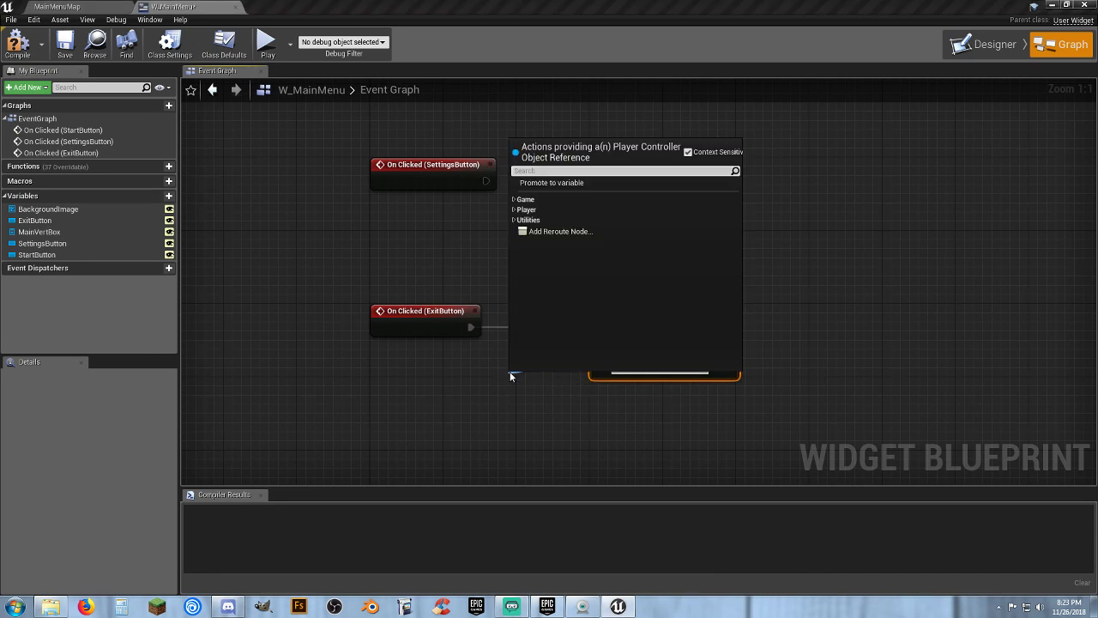
type("get")
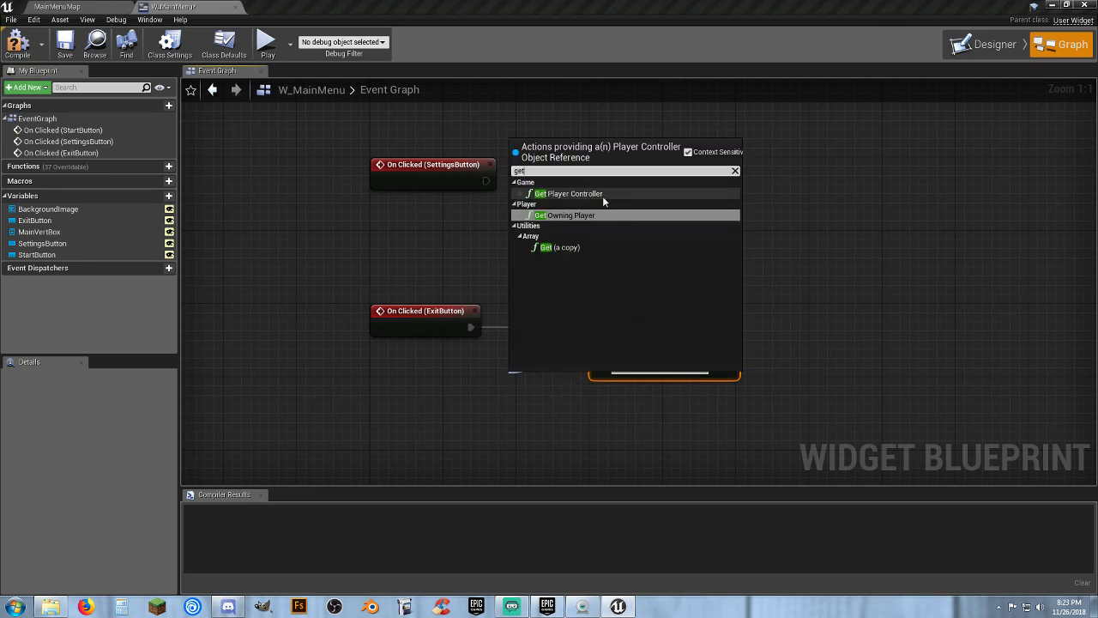
left_click(568, 193)
left_click_drag(539, 365, 399, 394)
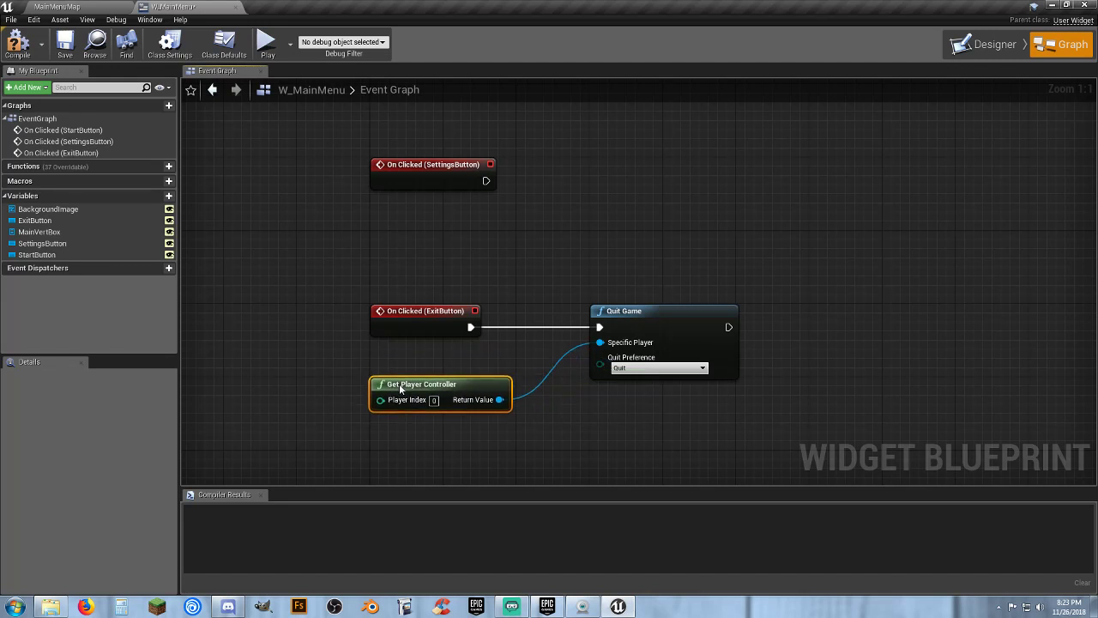
left_click(643, 320)
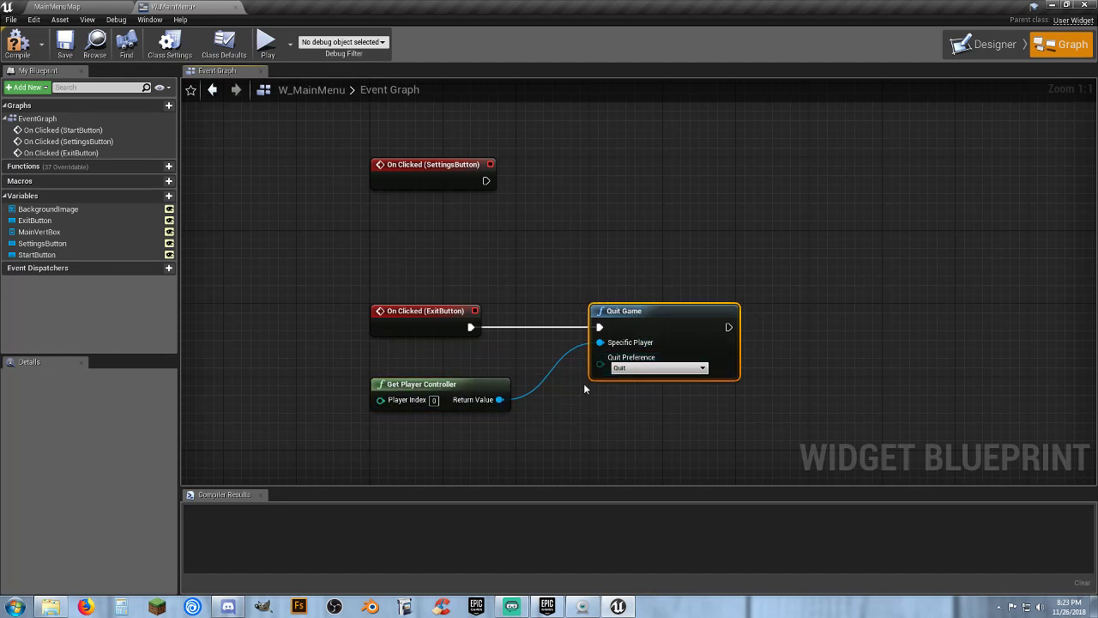
left_click(603, 401)
Step: Add an Open Level node connected to StartButton's On Clicked event, align it with the event, and compile and save the widget
right_click_drag(546, 225, 540, 402)
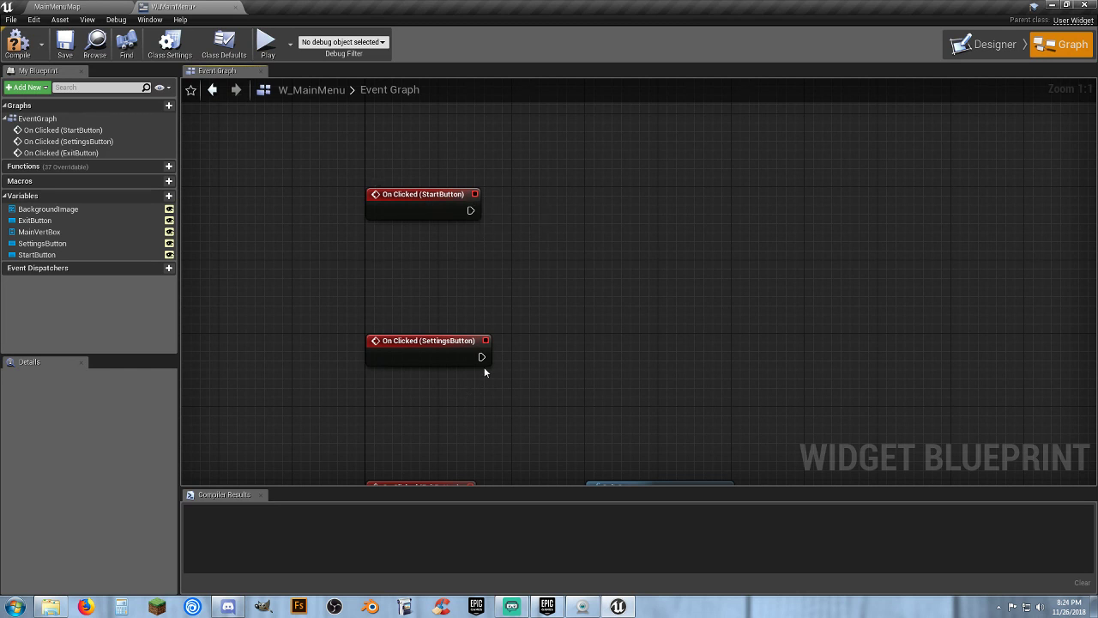
left_click_drag(481, 357, 553, 358)
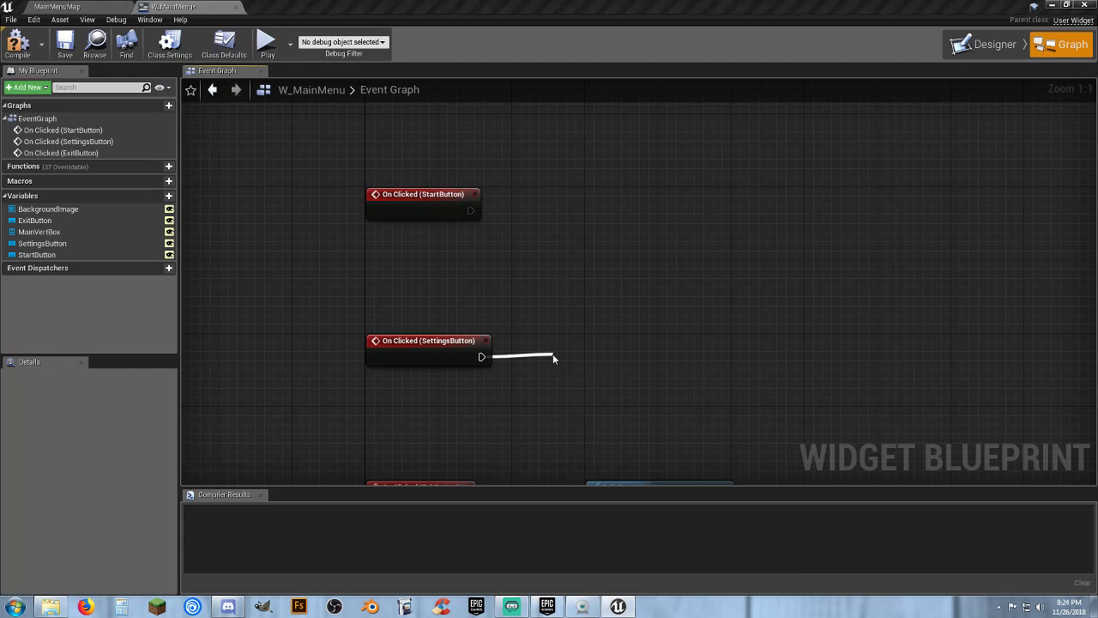
left_click(464, 402)
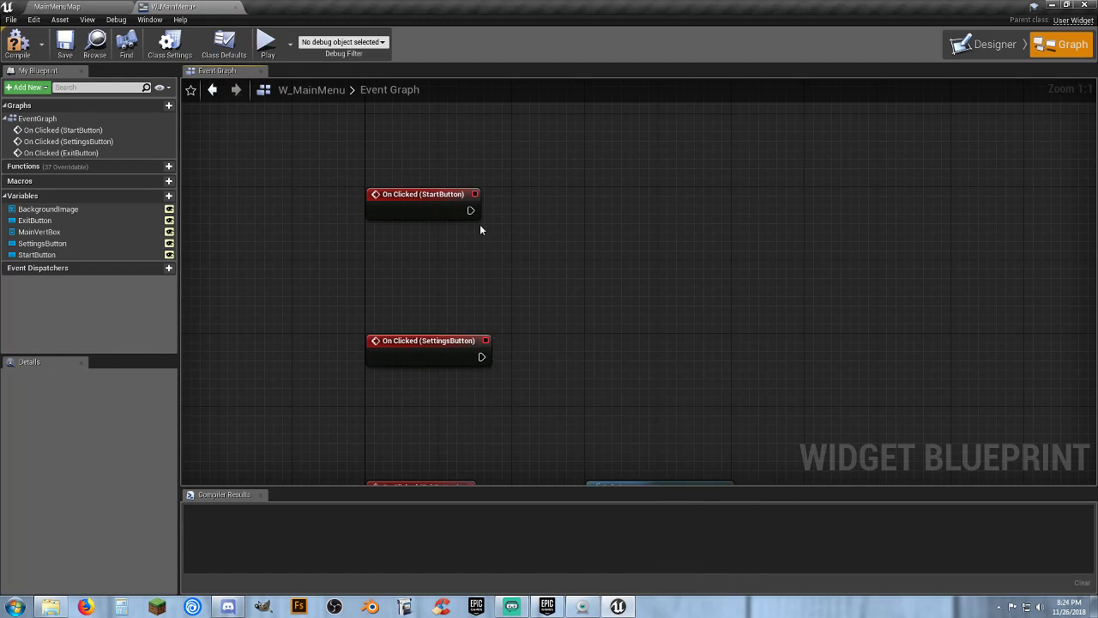
left_click_drag(470, 210, 549, 209)
type("loa")
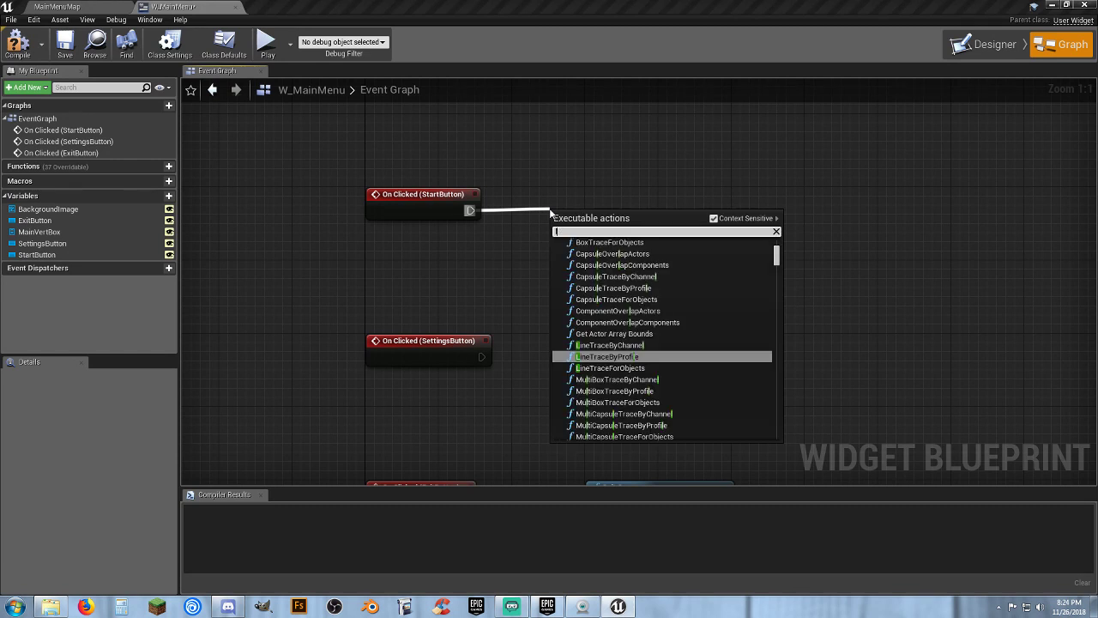
key("BackSpace")
key("BackSpace")
key("BackSpace")
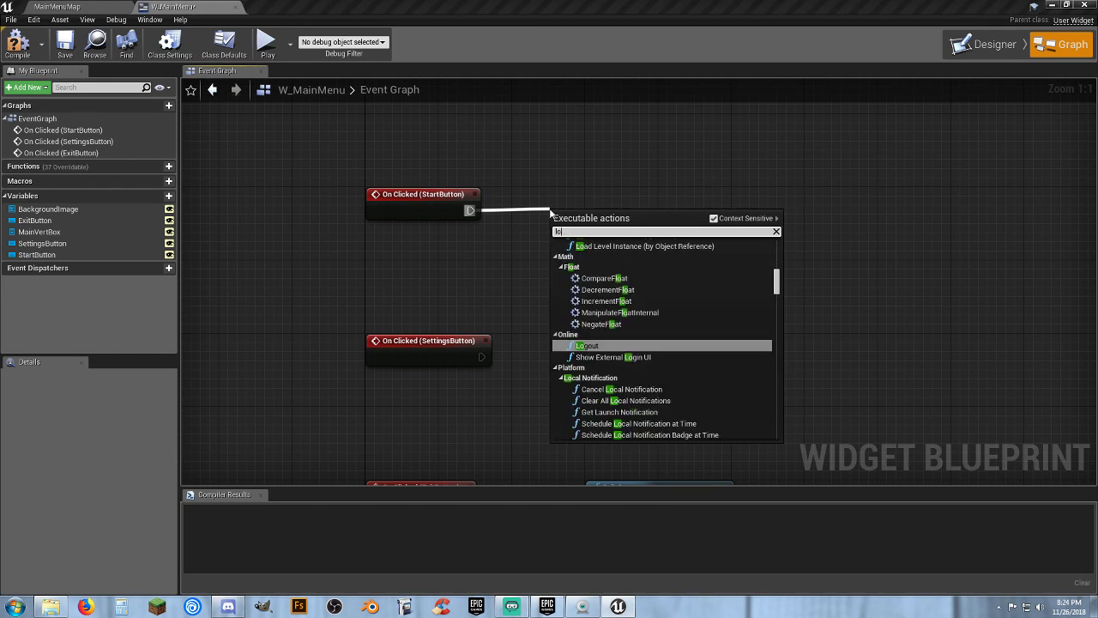
type("open")
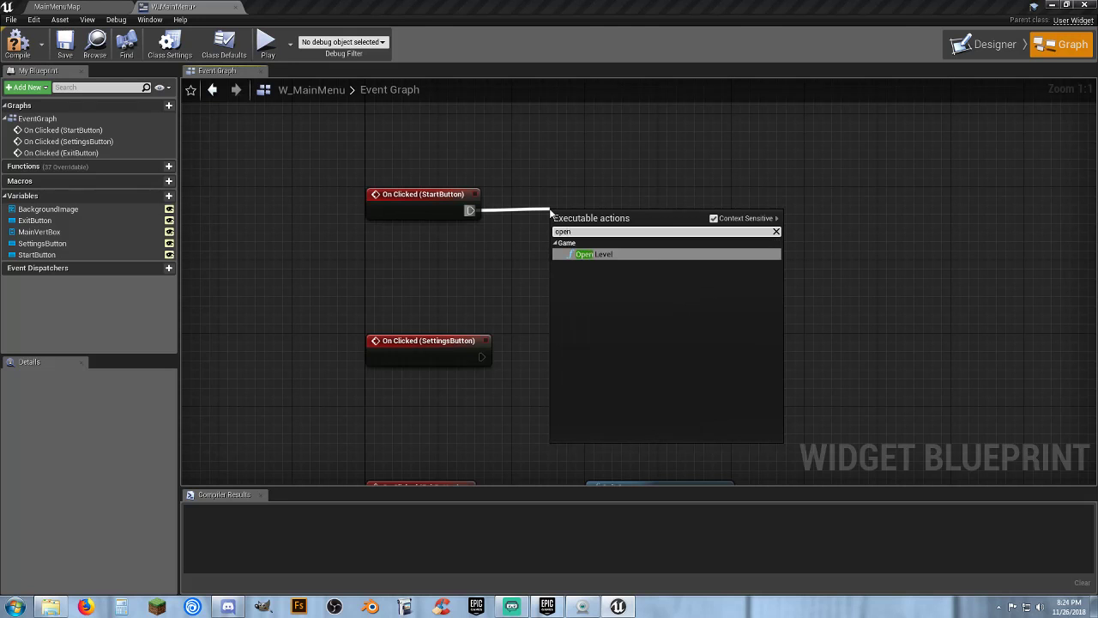
key("Return")
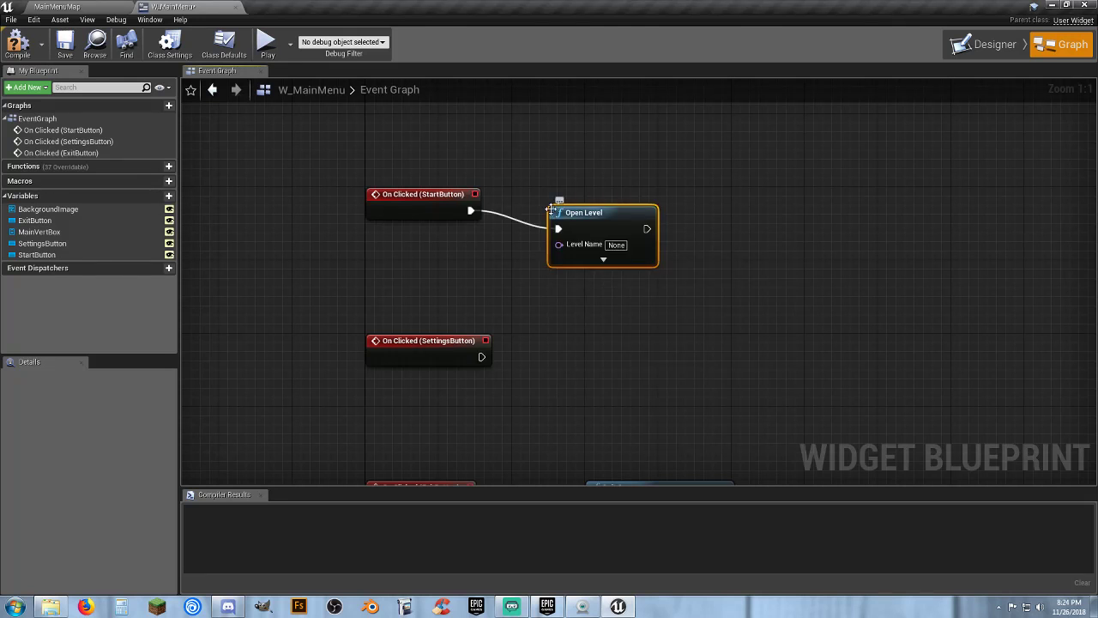
left_click_drag(578, 213, 538, 193)
left_click(517, 288)
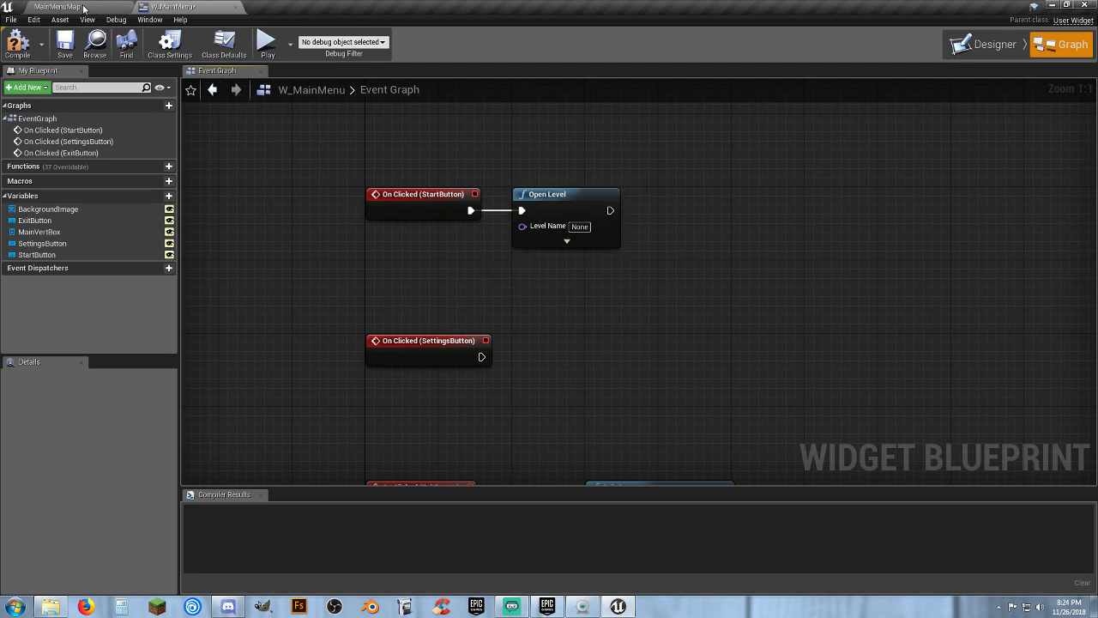
left_click(18, 43)
left_click(64, 43)
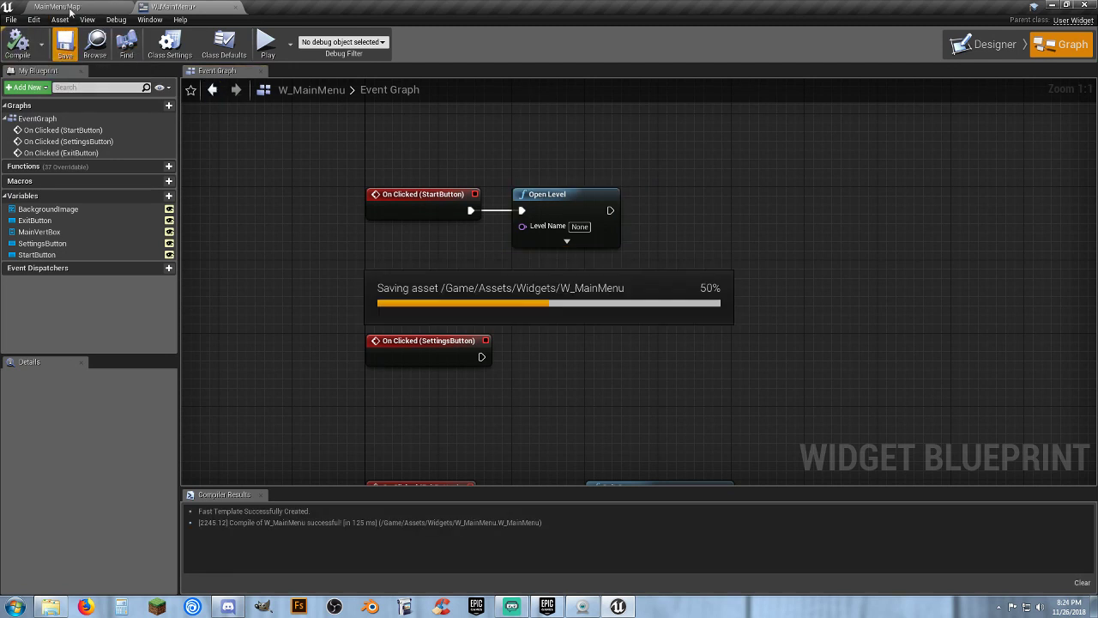
Step: Copy the name of the Level_01 map from the Maps folder in the MainMenuMap level editor
left_click(57, 6)
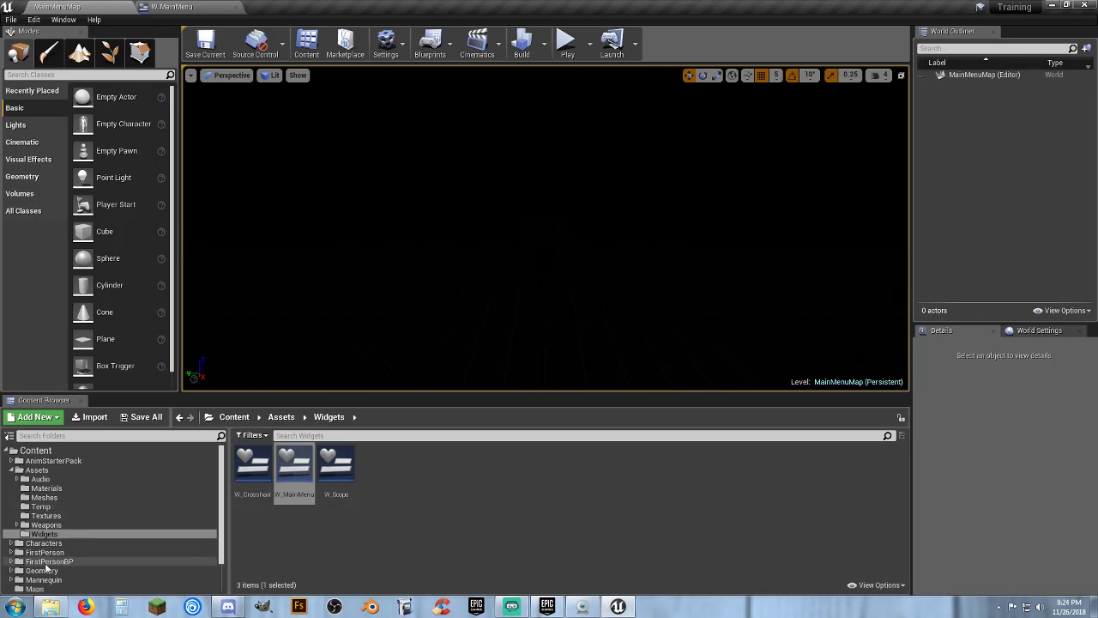
left_click(34, 588)
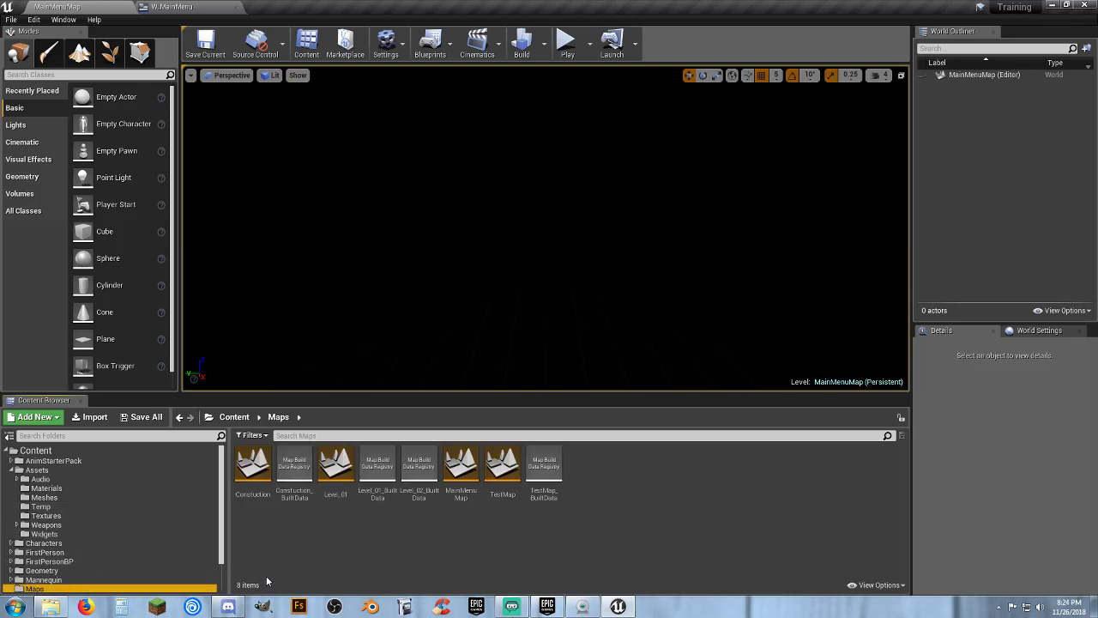
left_click(336, 480)
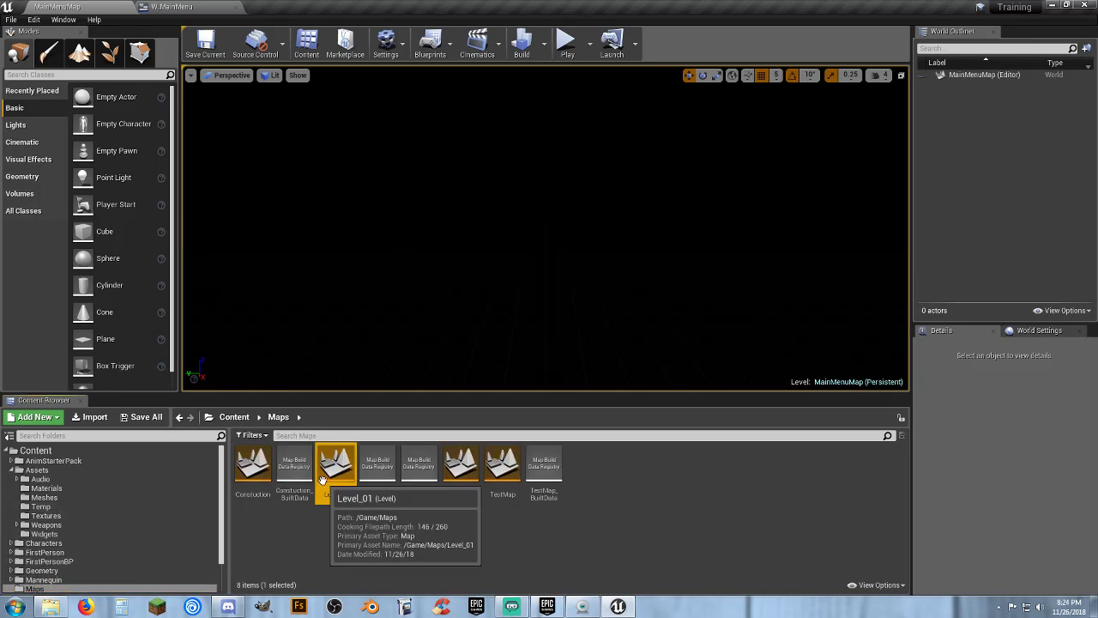
key("F2")
key("ctrl+c")
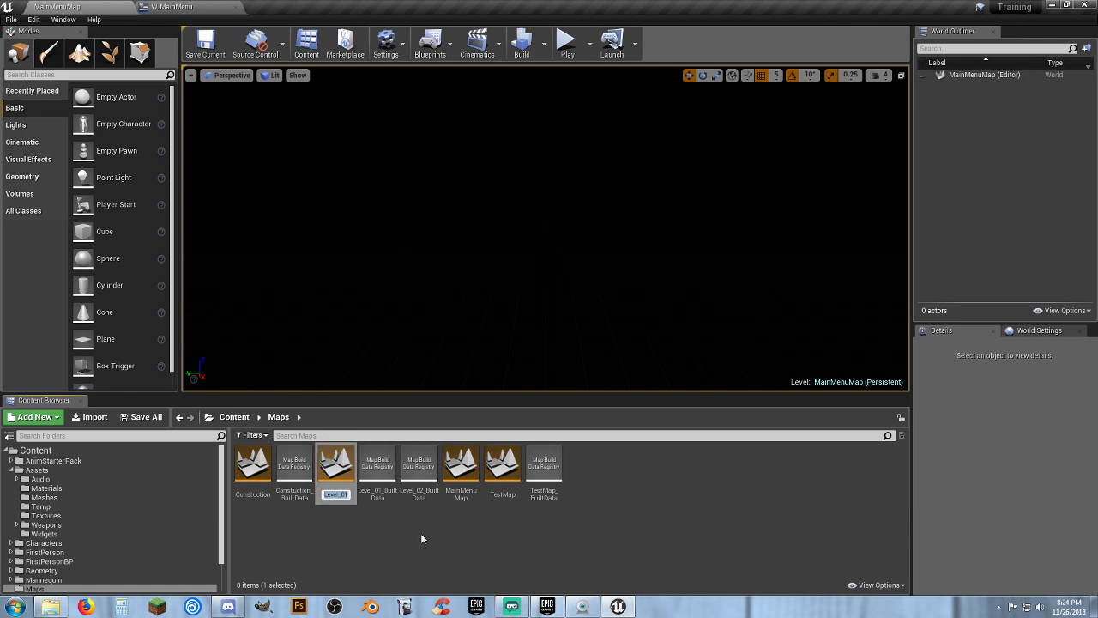
left_click(422, 535)
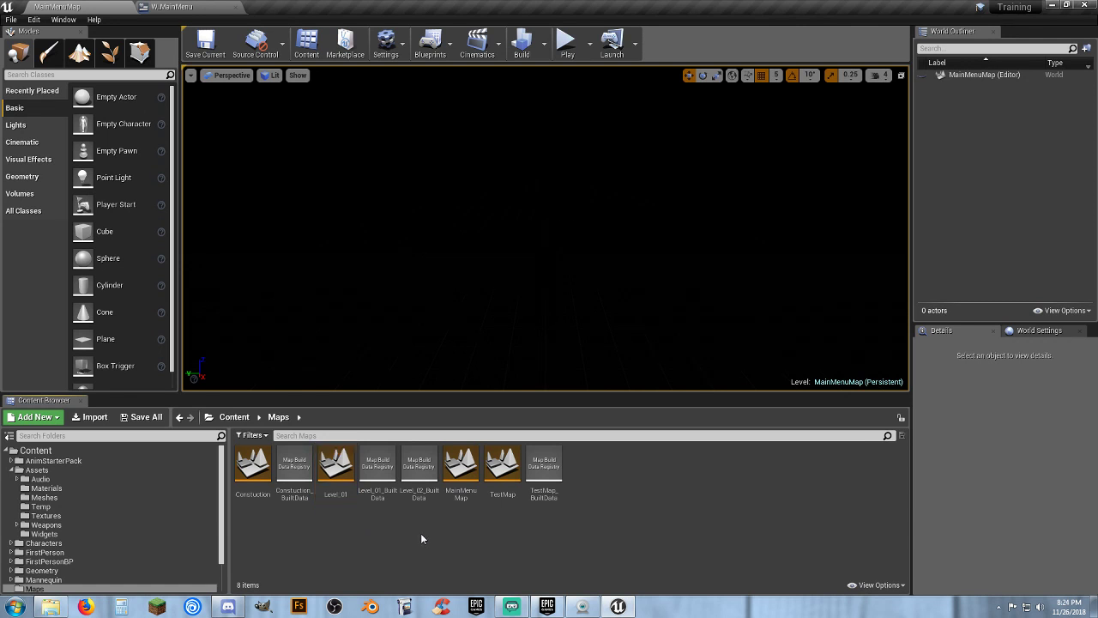
Step: Set the Open Level node's Level Name to Level_01, check its advanced options, and compile the W_MainMenu widget
left_click(199, 9)
left_click(580, 227)
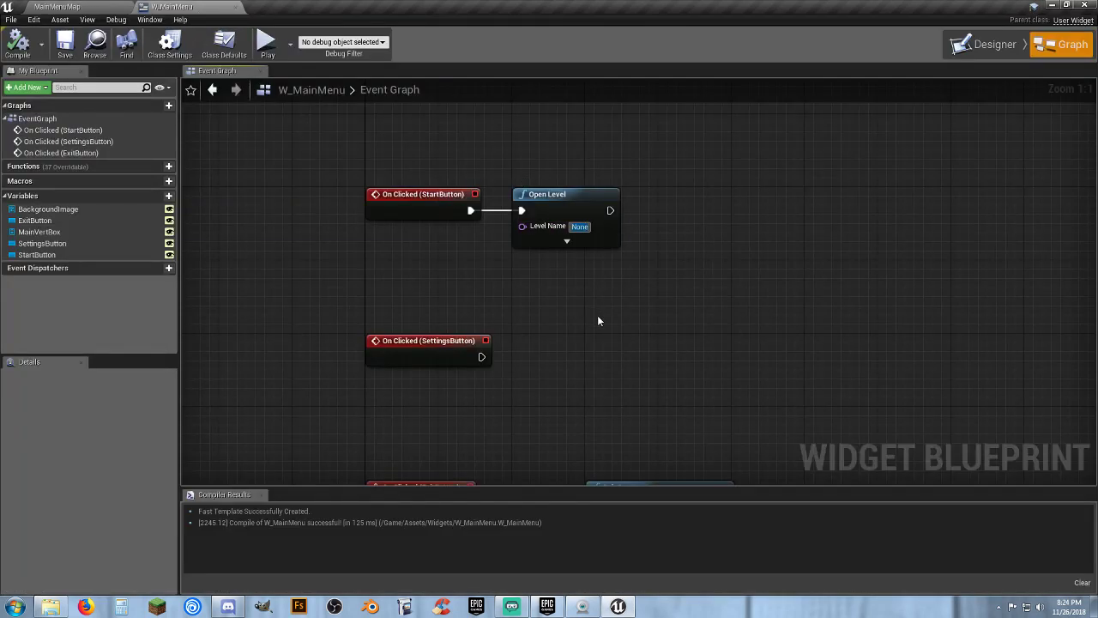
key("ctrl+v")
key("Return")
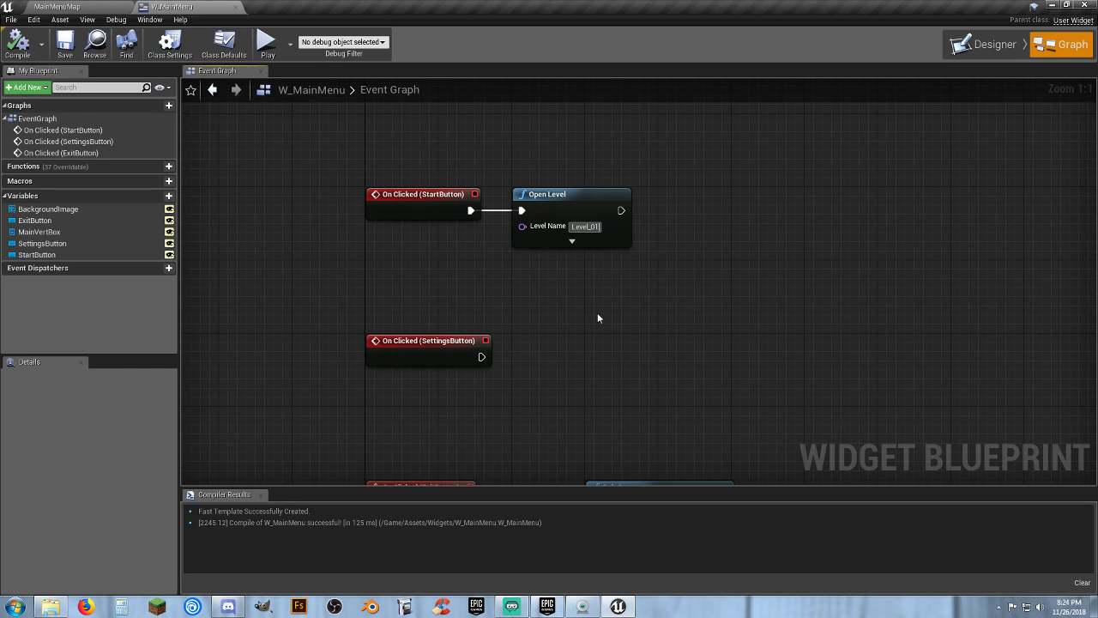
left_click(597, 314)
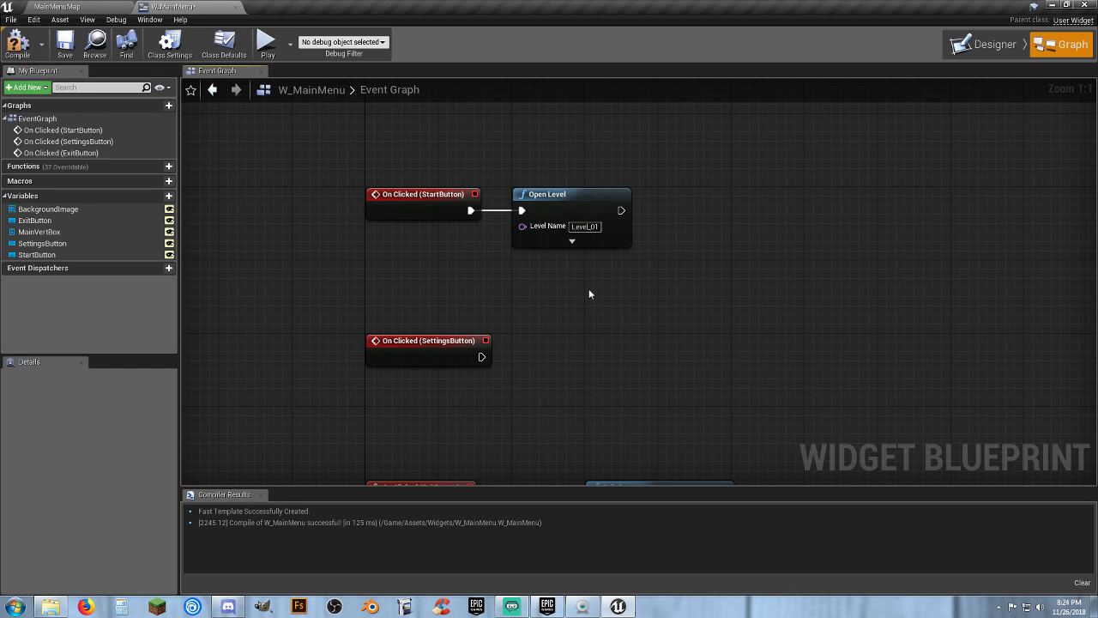
left_click(571, 241)
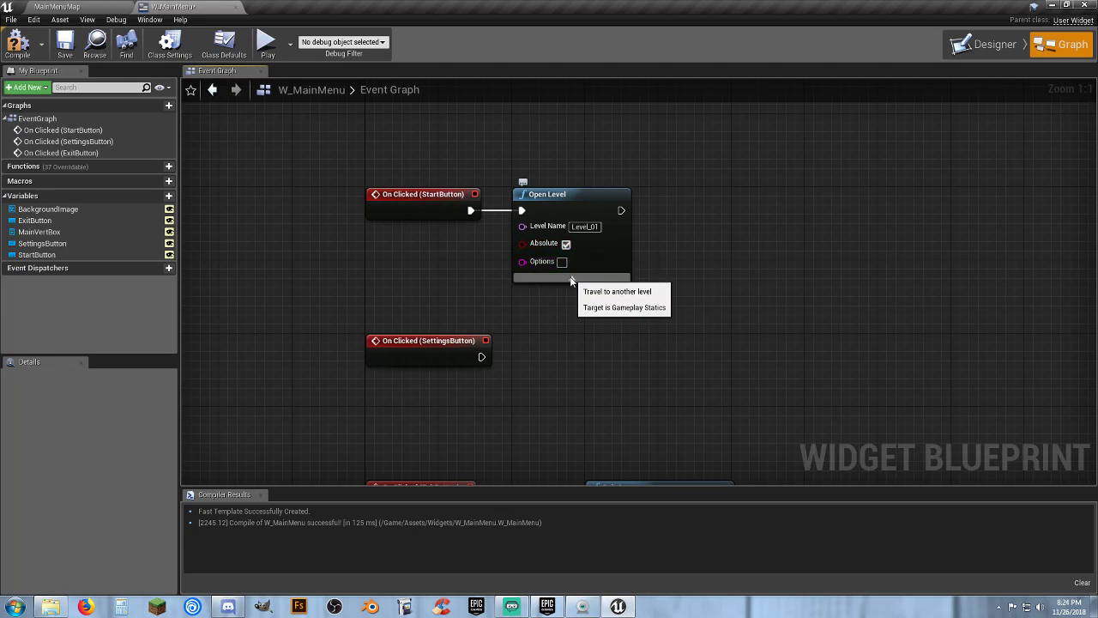
left_click(570, 276)
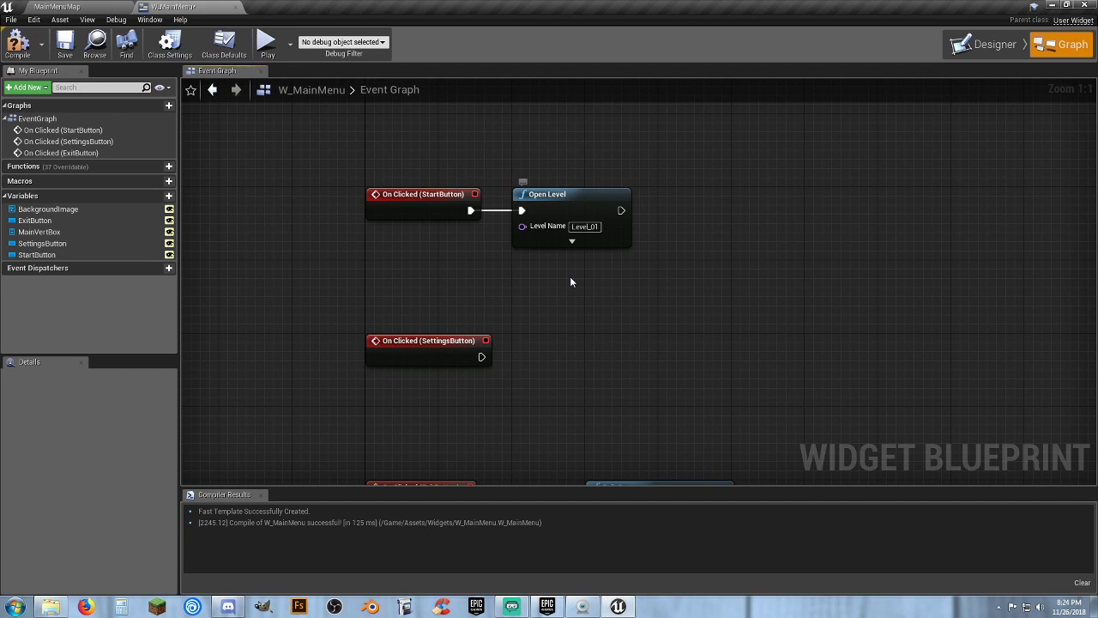
left_click(17, 43)
Step: In the widget designer, shorten Main Vert Box to about 224 high and anchor it to the center of the canvas
left_click(987, 43)
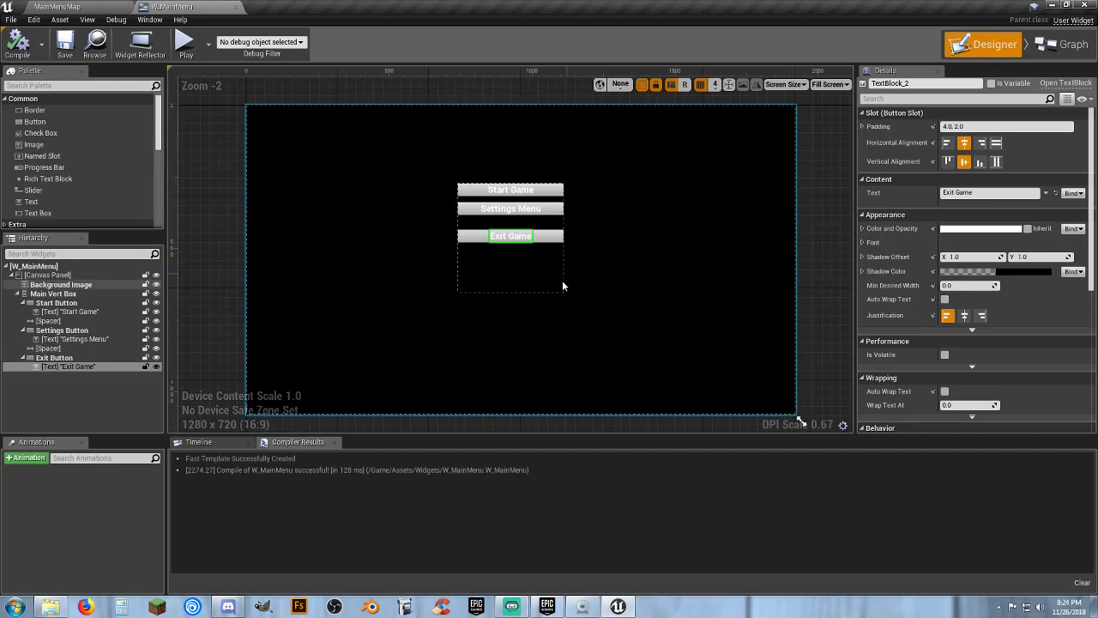
left_click(511, 280)
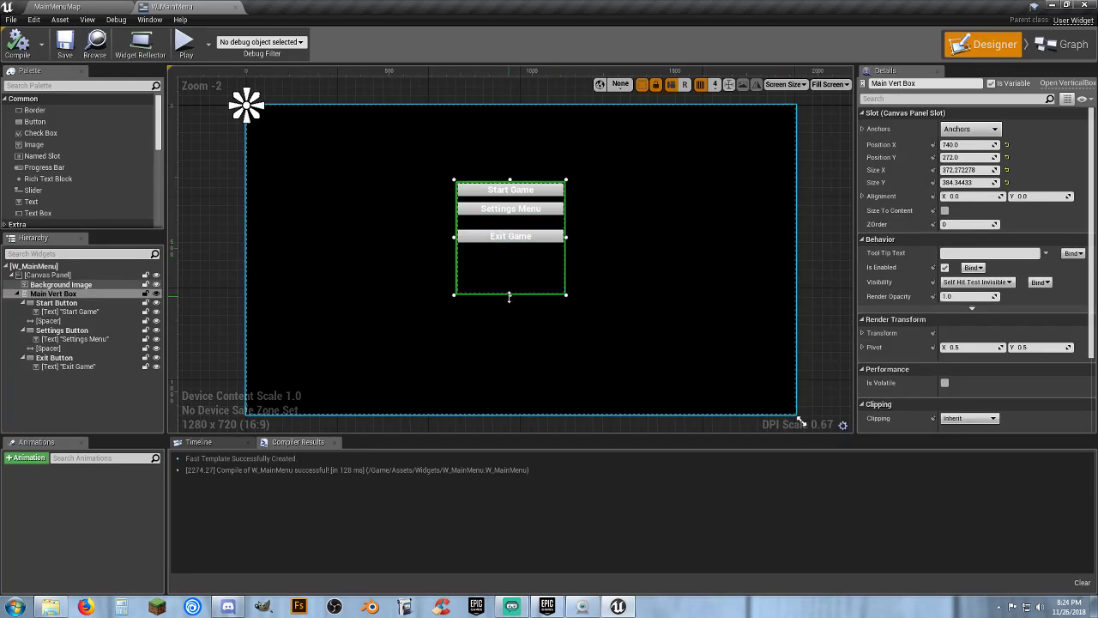
left_click_drag(511, 294, 517, 249)
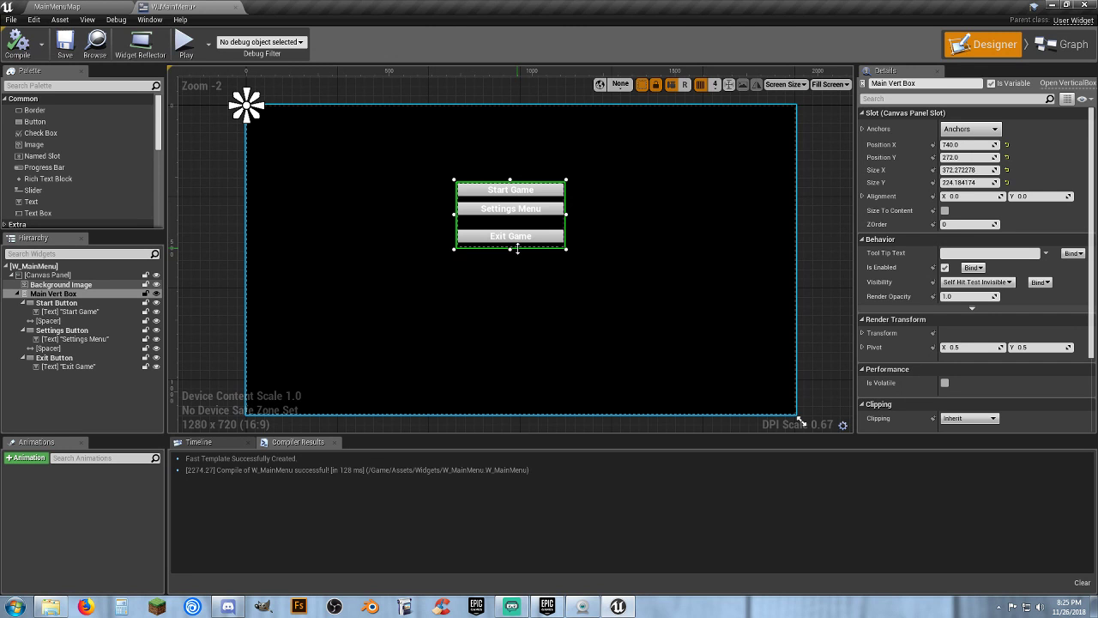
left_click(970, 128)
left_click(997, 198)
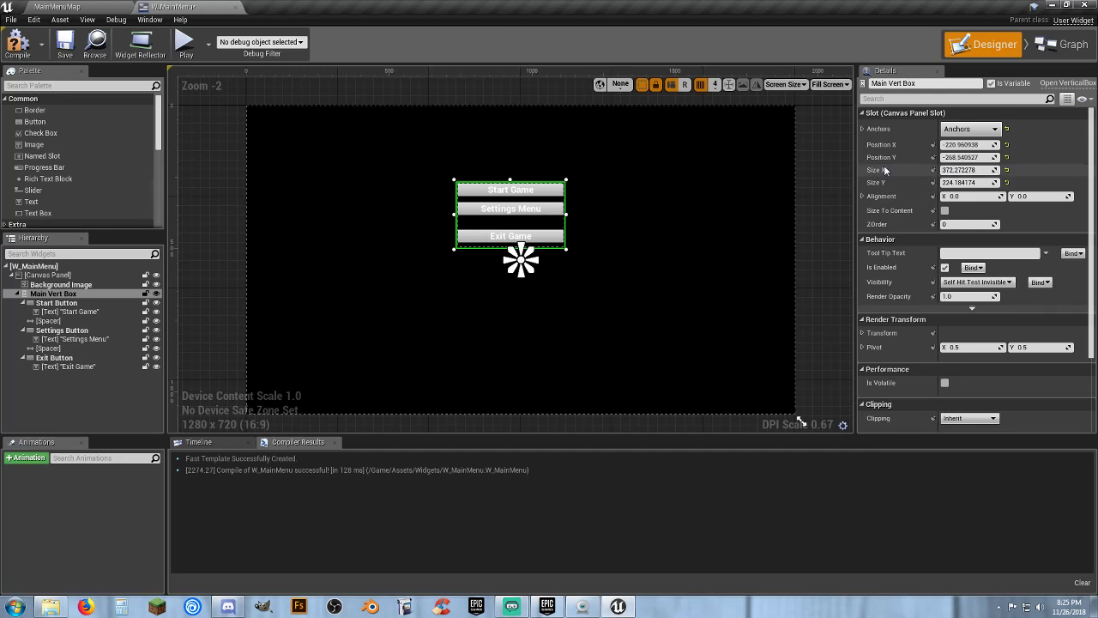
Step: Set Main Vert Box's Size X to 300 and Size Y to 225
left_click(978, 170)
type("300")
key("Tab")
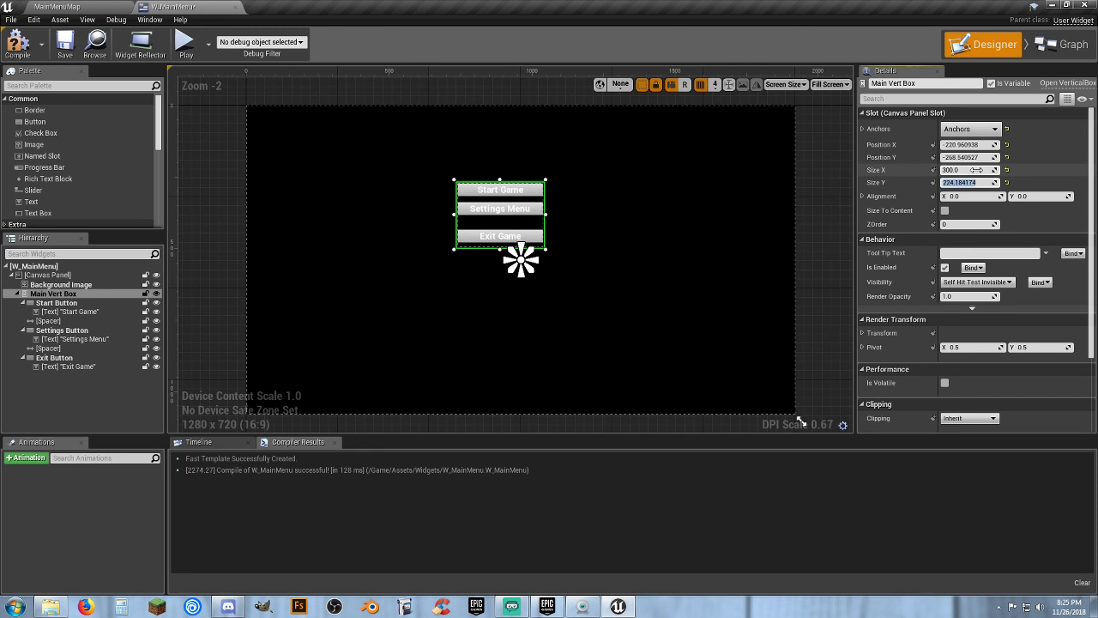
type("225")
key("Tab")
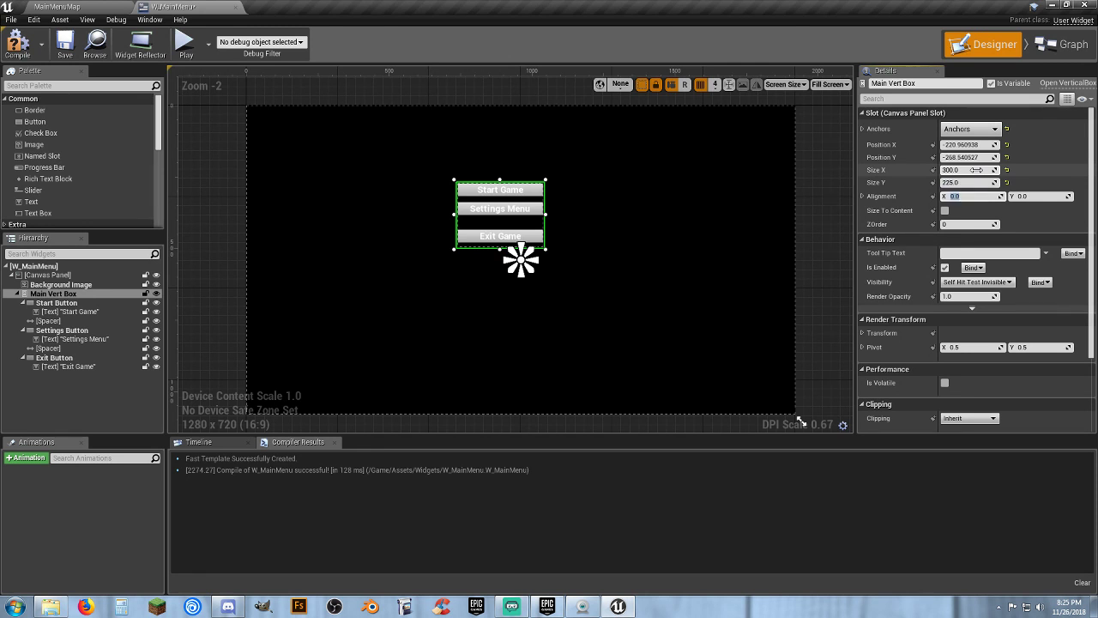
Step: Increase Main Vert Box's Size Y to 250
left_click(964, 183)
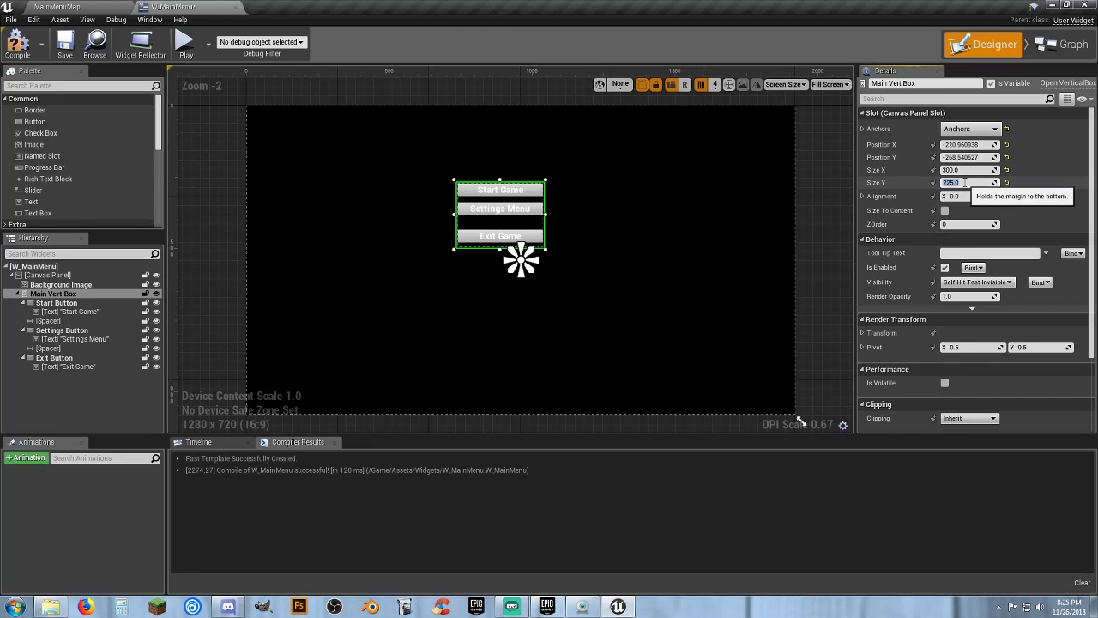
type("250")
key("Tab")
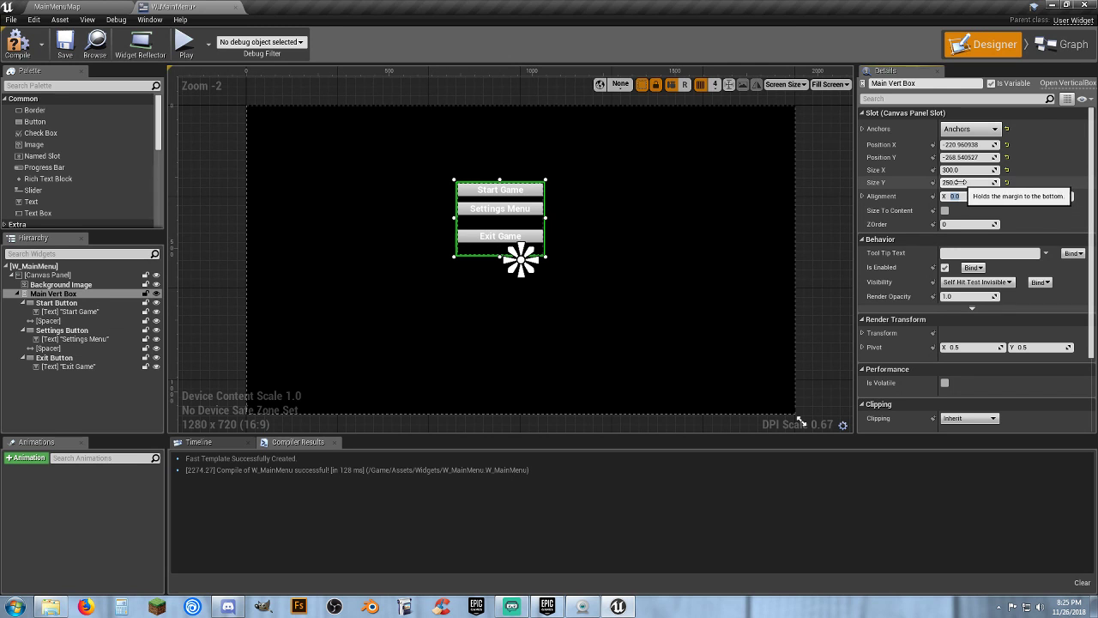
Step: Set Main Vert Box's Position X to -150 and Position Y to -125
left_click(976, 144)
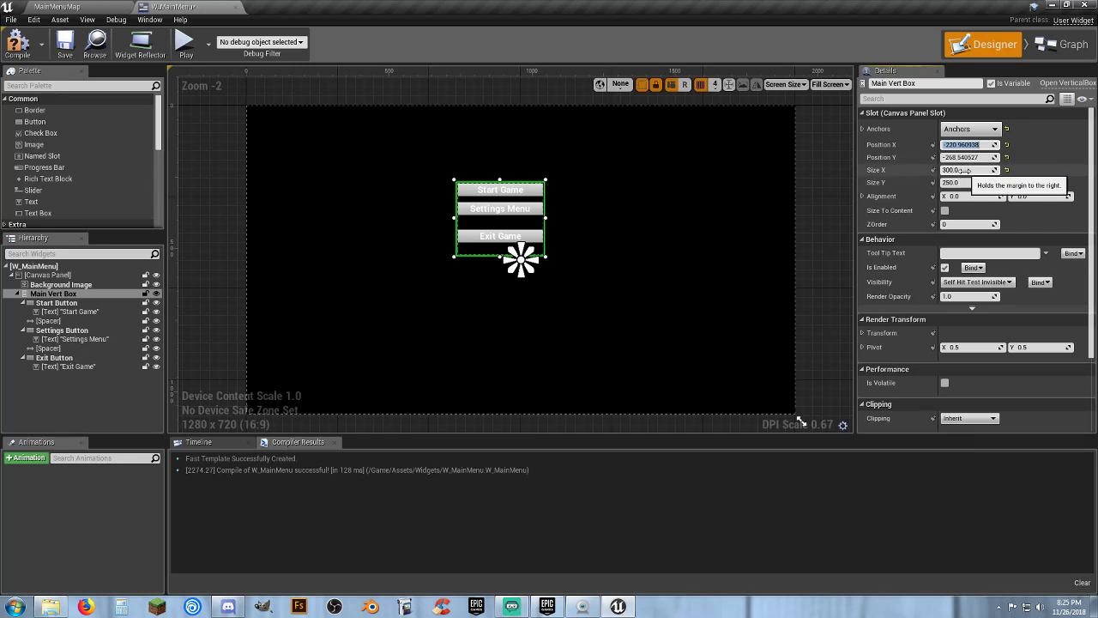
type("-150")
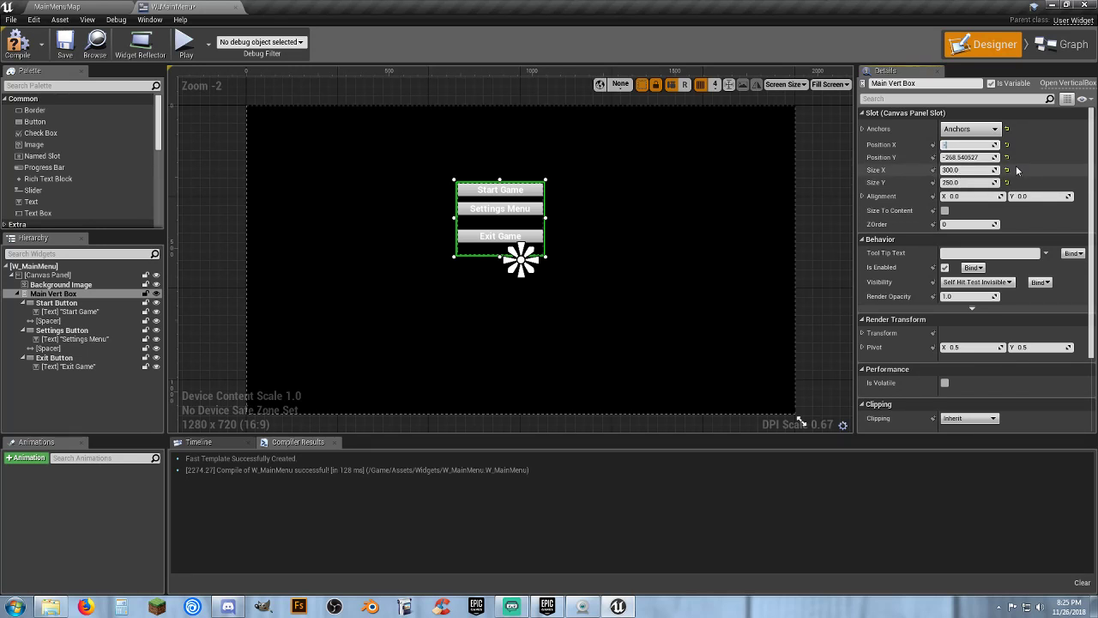
key("Tab")
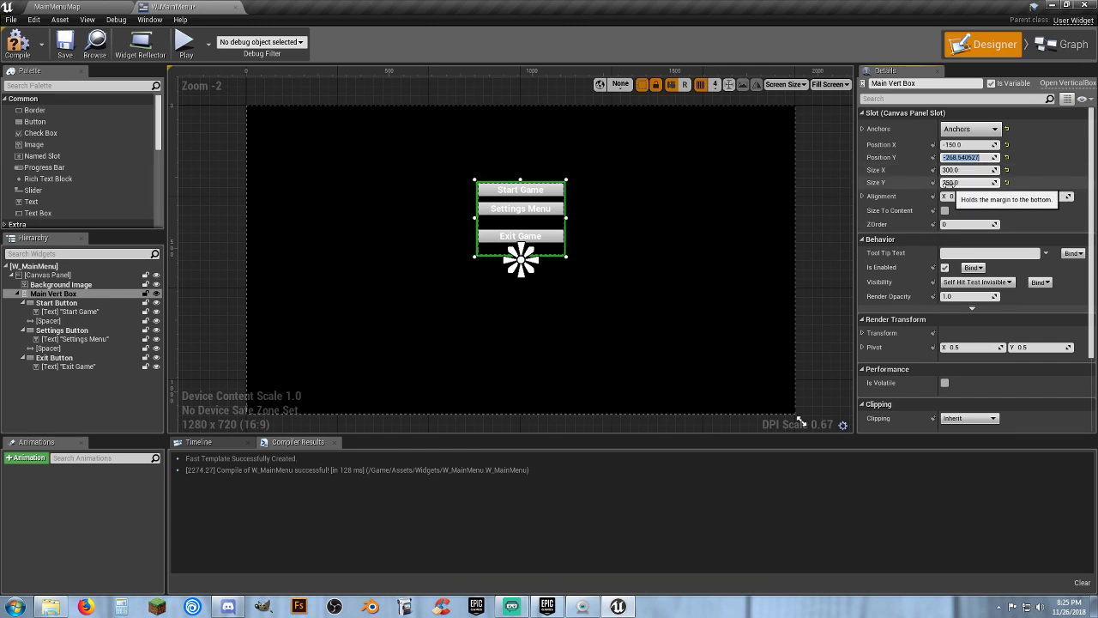
type("-")
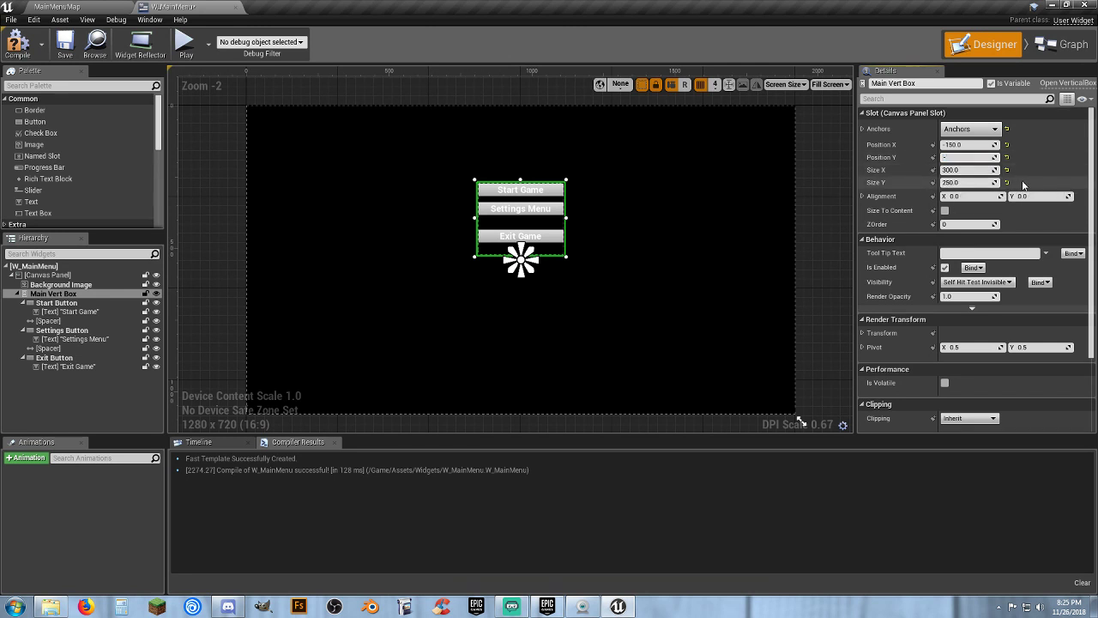
type("125")
key("Tab")
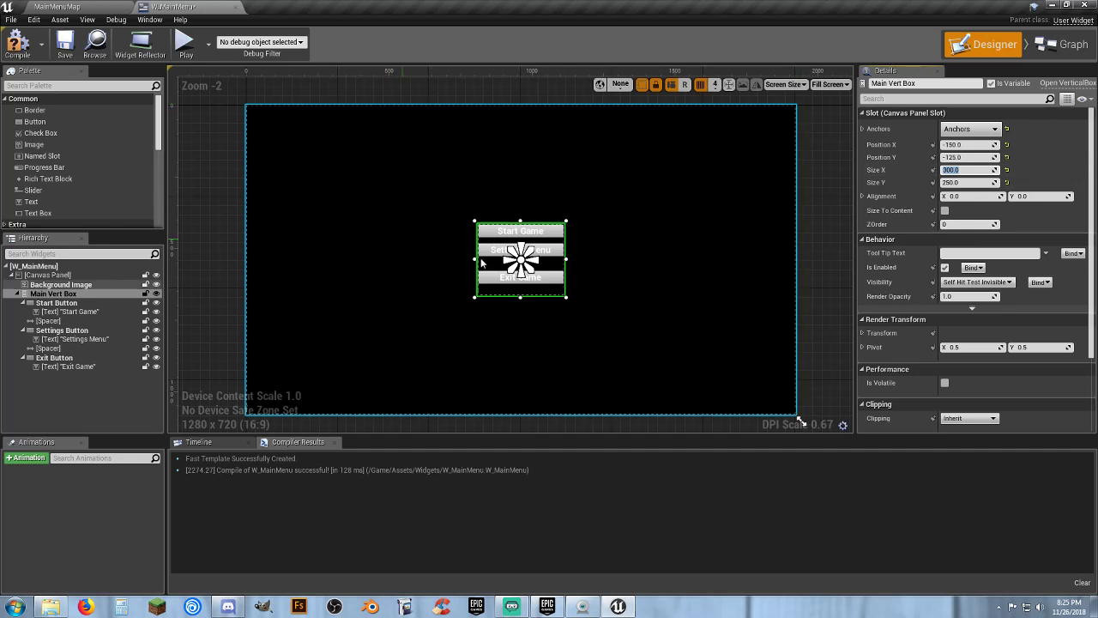
Step: Compile and save the W_MainMenu widget, and close its editor
left_click(17, 41)
left_click(67, 43)
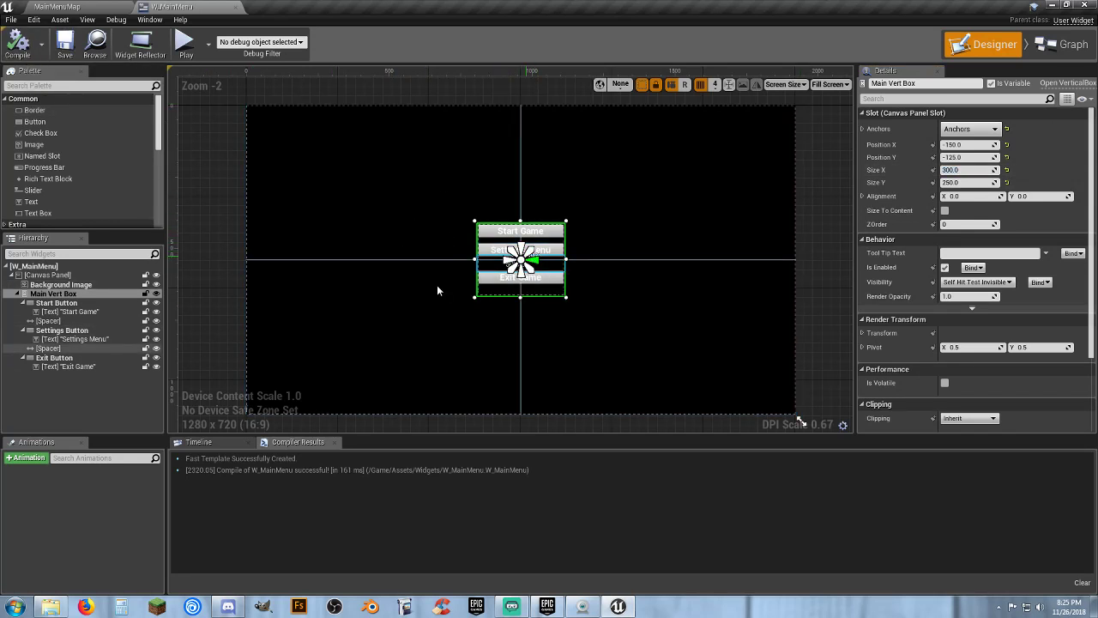
left_click(209, 274)
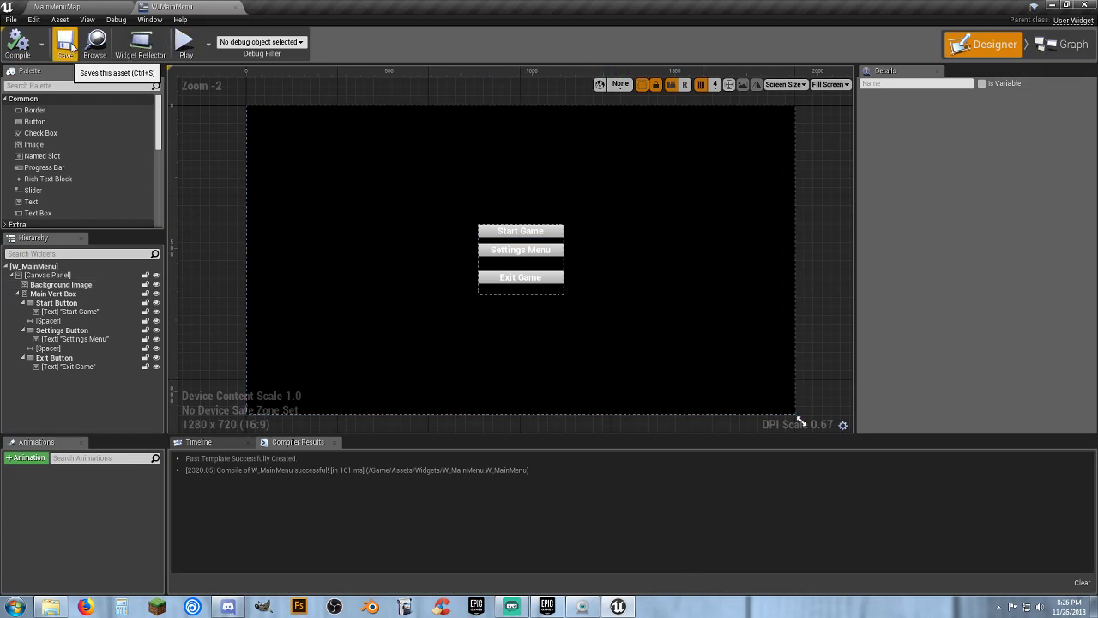
left_click(236, 10)
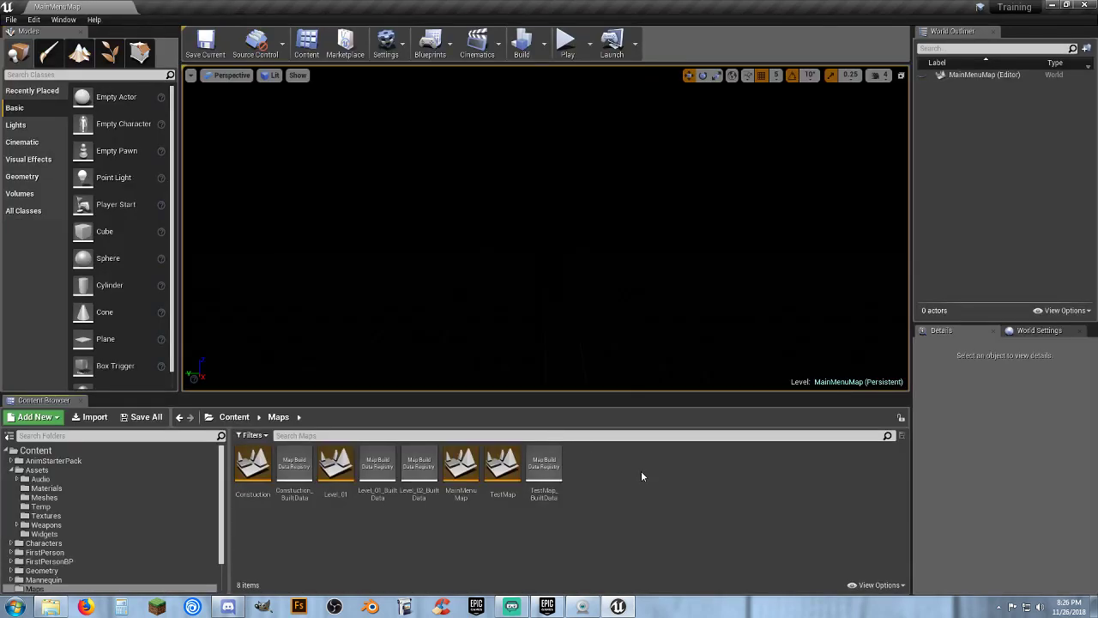
Step: Open the level blueprint of MainMenuMap and delete the Event Tick node
left_click(432, 47)
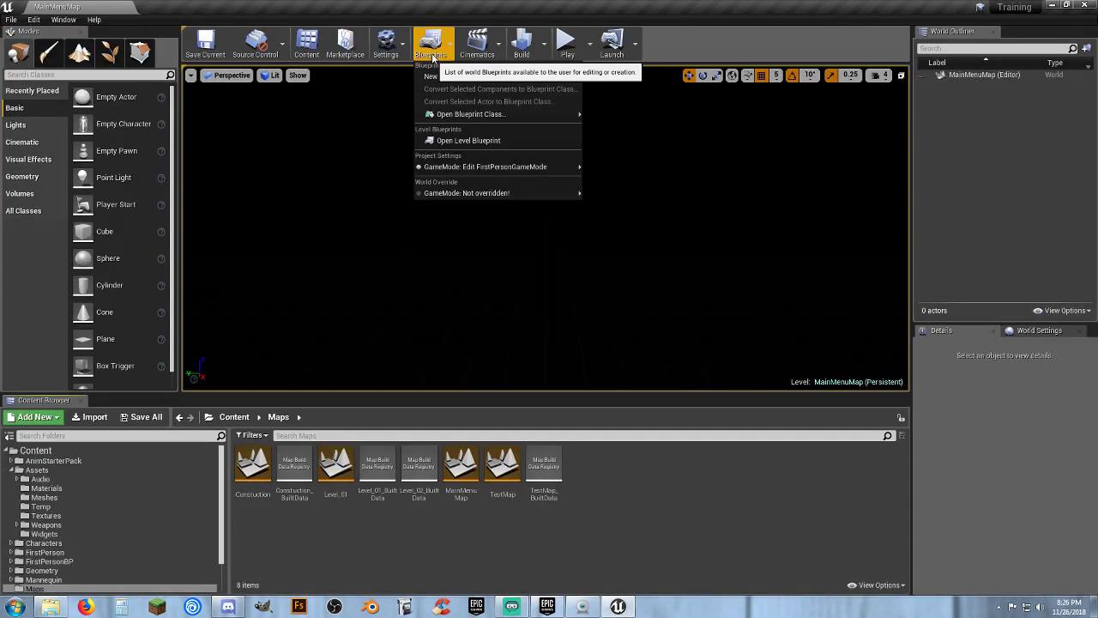
left_click(453, 141)
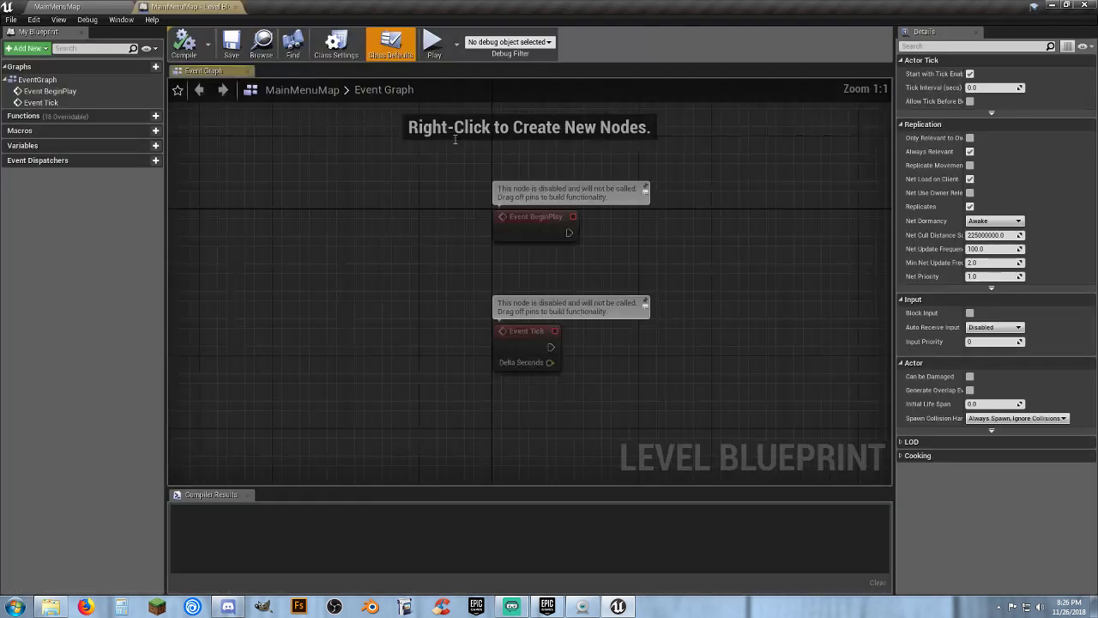
left_click_drag(638, 412, 500, 330)
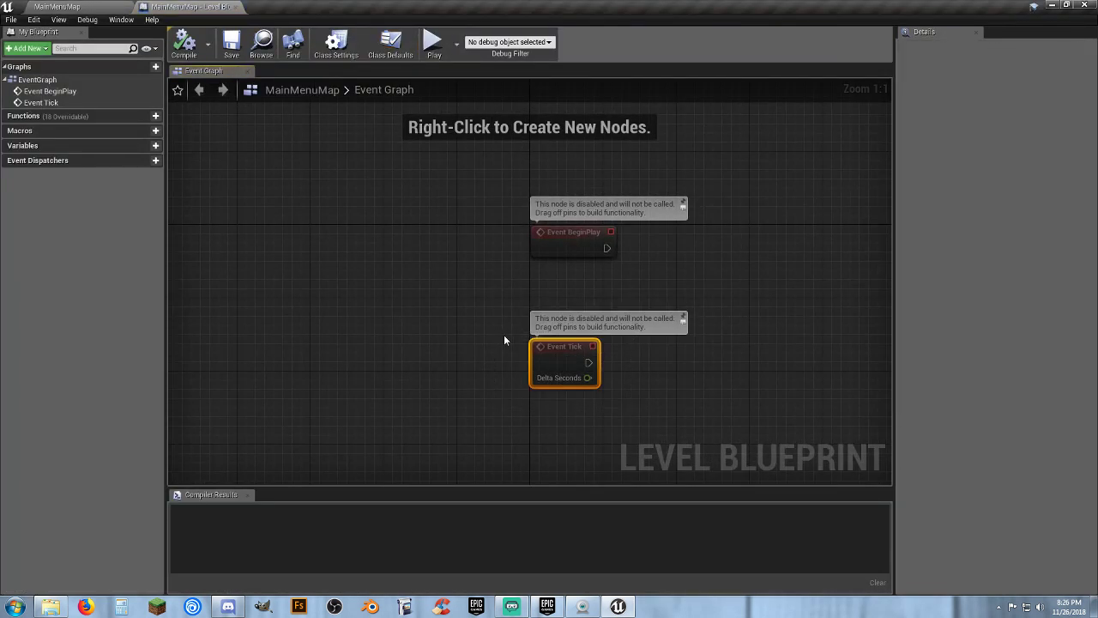
key("Delete")
right_click_drag(613, 338, 465, 347)
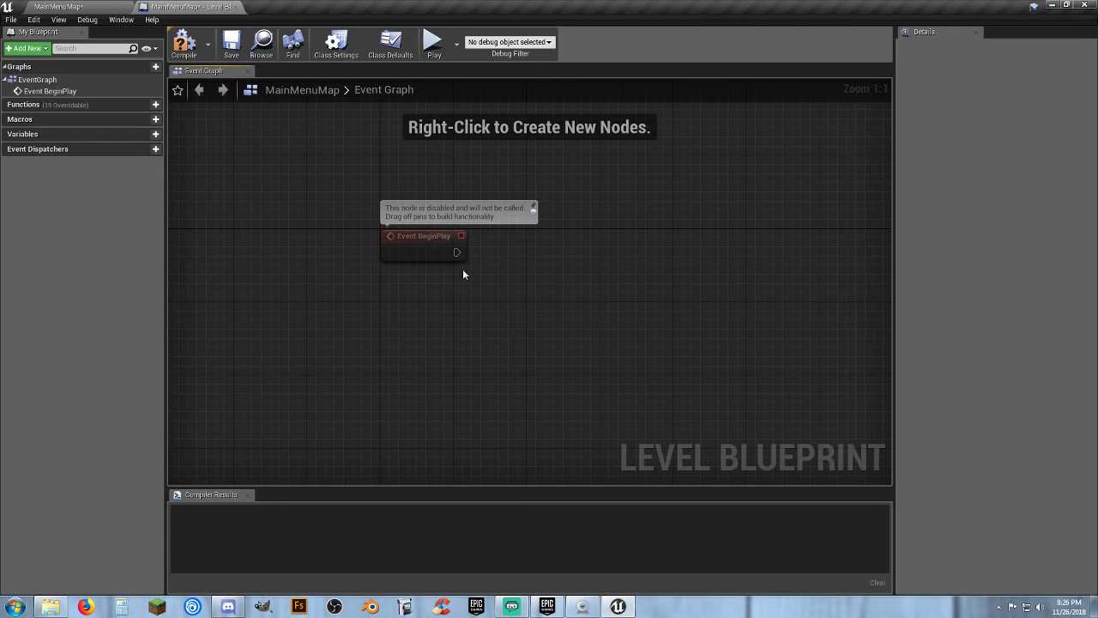
Step: Add a Create Widget node driven by Event BeginPlay, align it with the event, and set its Class to W_MainMenu
left_click_drag(457, 252, 547, 255)
type("createw")
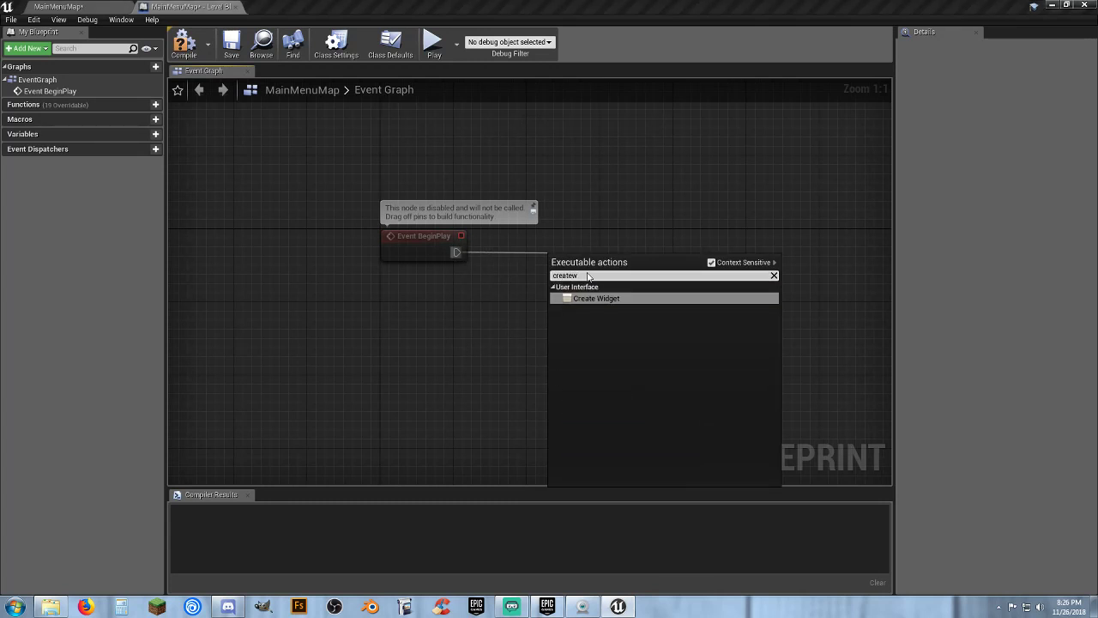
left_click(606, 297)
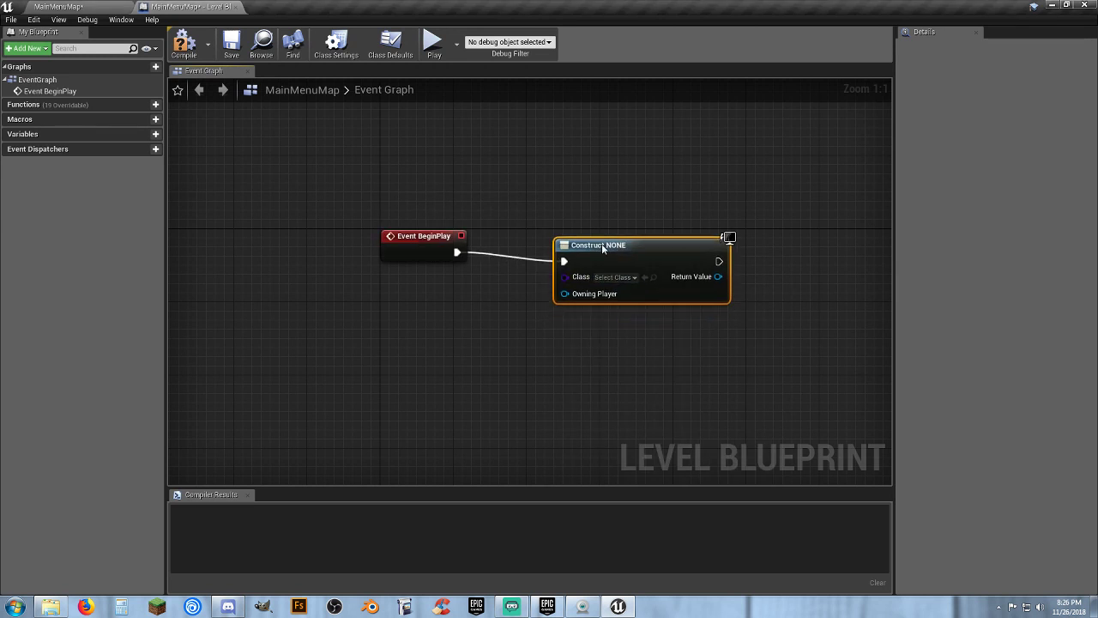
left_click_drag(602, 247, 618, 236)
left_click(633, 267)
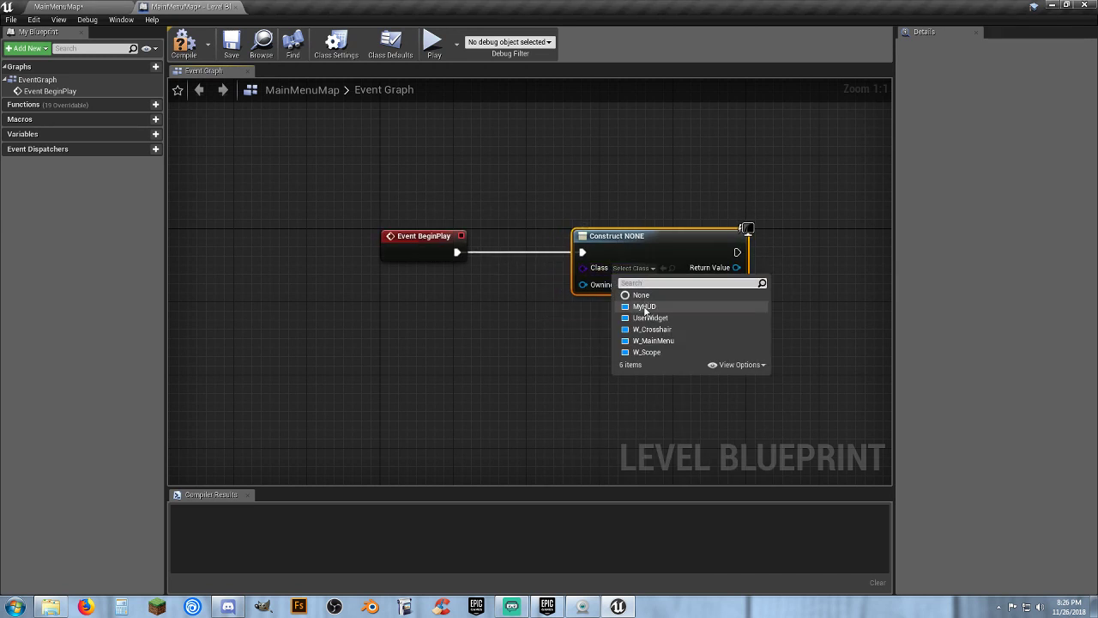
left_click(653, 340)
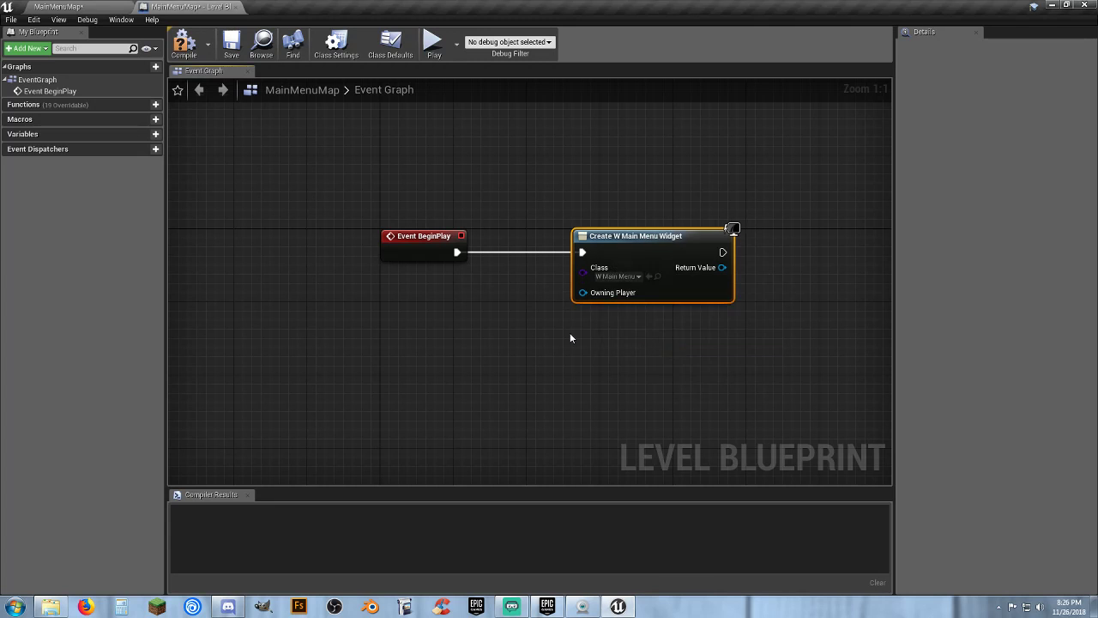
Step: Feed the Create Widget node's Owning Player from a new Get Player Controller node
left_click_drag(581, 292, 474, 309)
type("get")
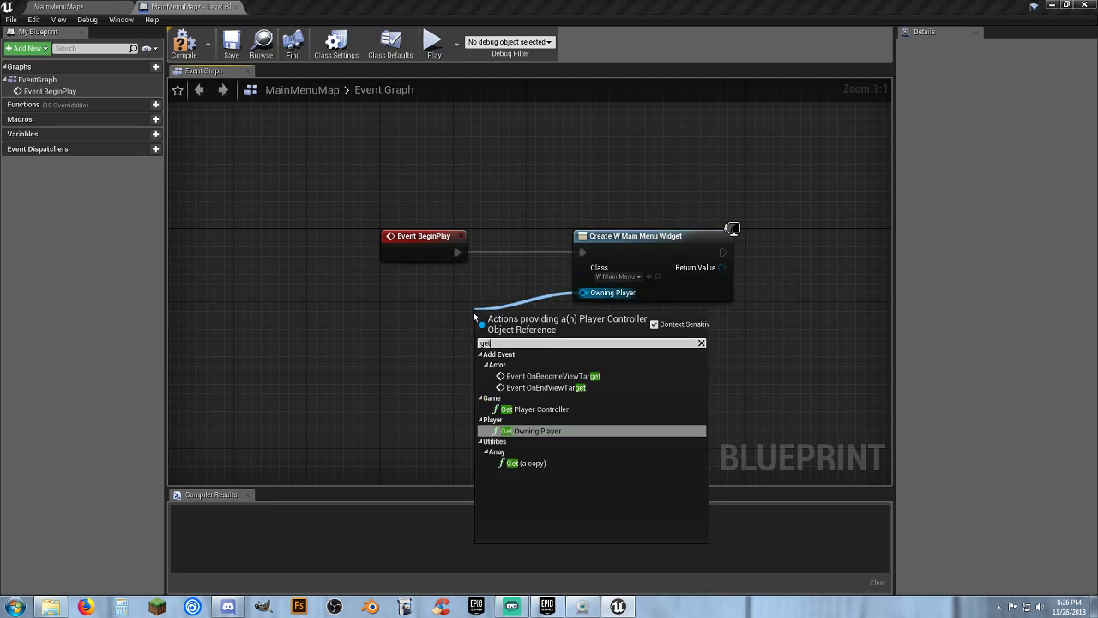
left_click(560, 412)
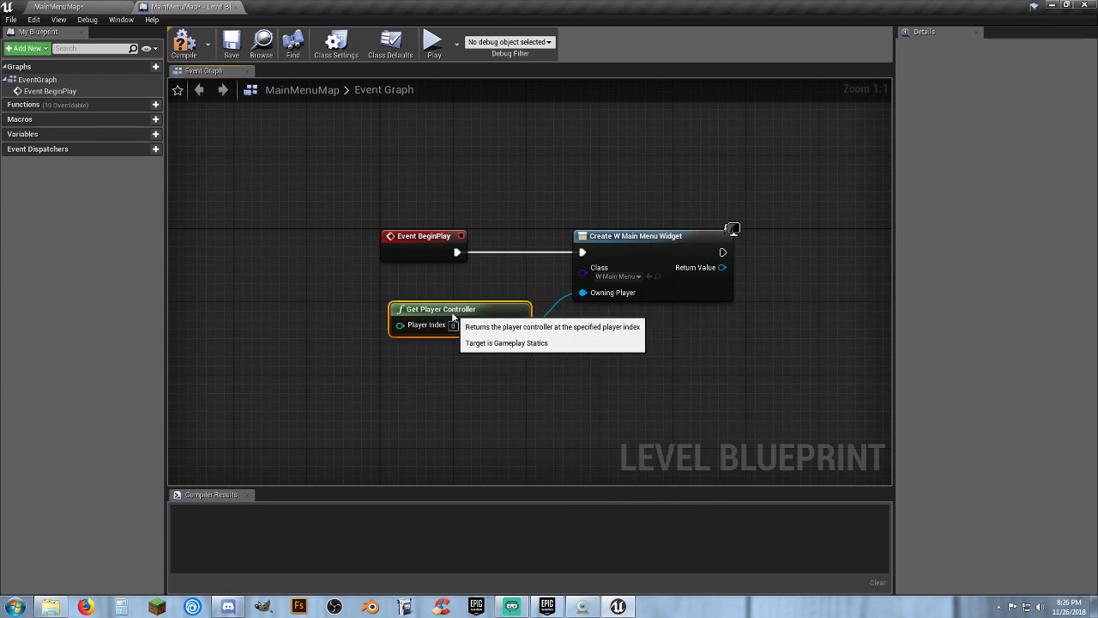
right_click_drag(583, 343, 501, 343)
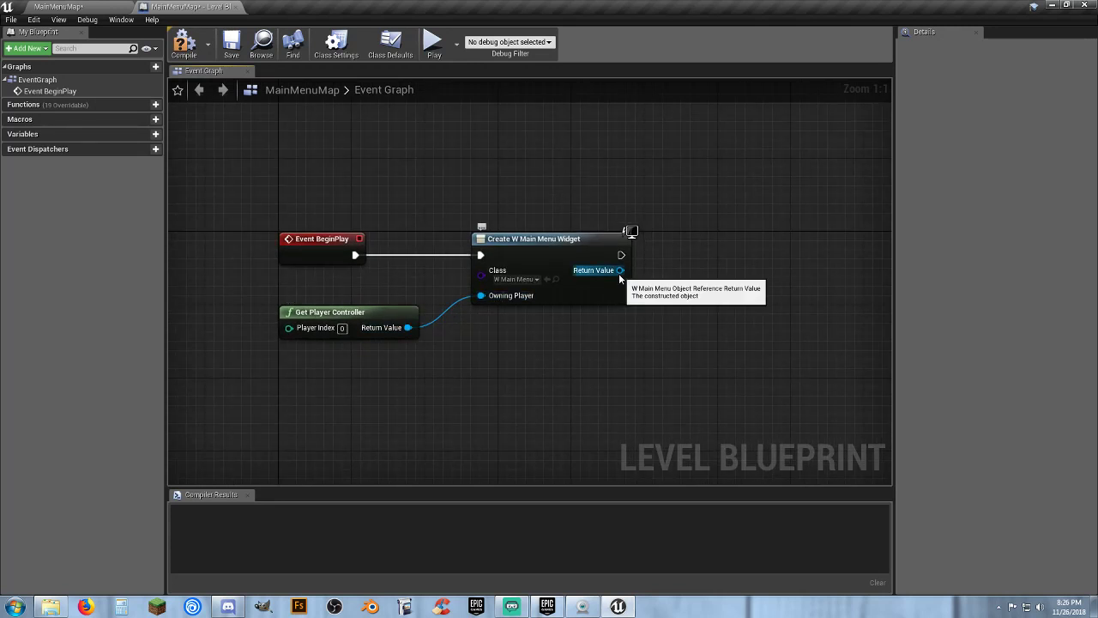
Step: Add an Add to Viewport node from the Create Widget node's Return Value and align it beside that node
left_click_drag(619, 275, 672, 268)
type("add")
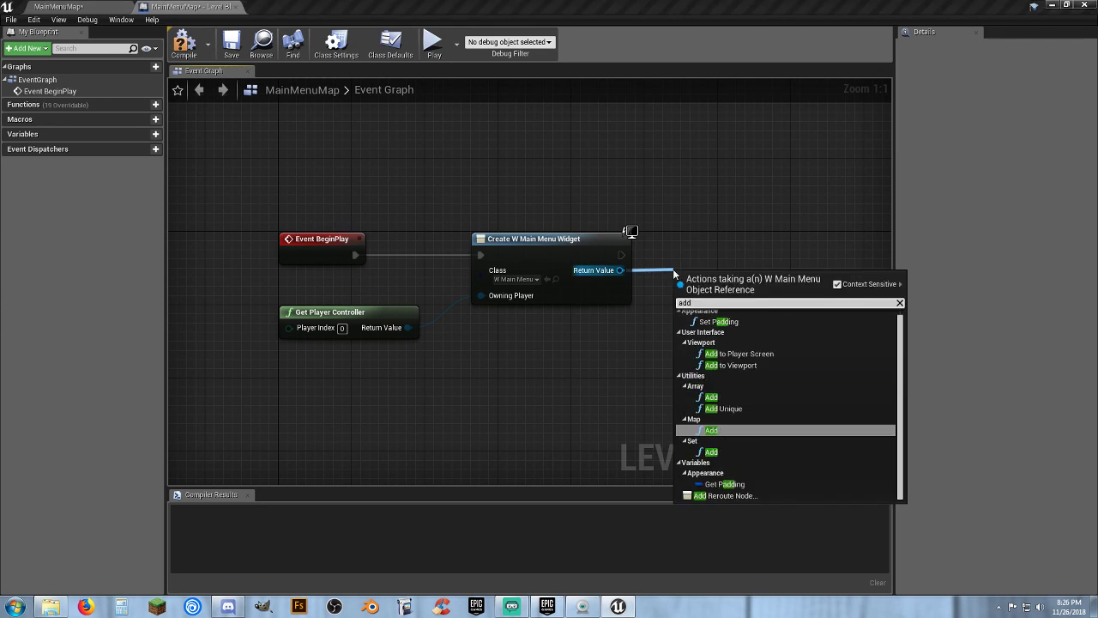
type(" to")
left_click(729, 346)
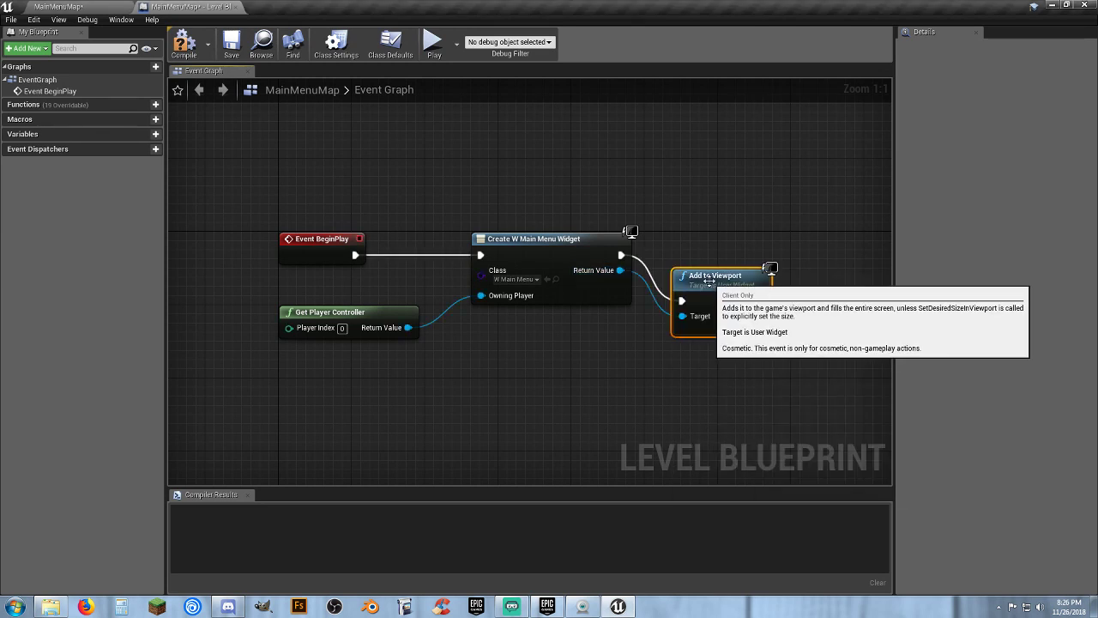
left_click_drag(708, 282, 695, 244)
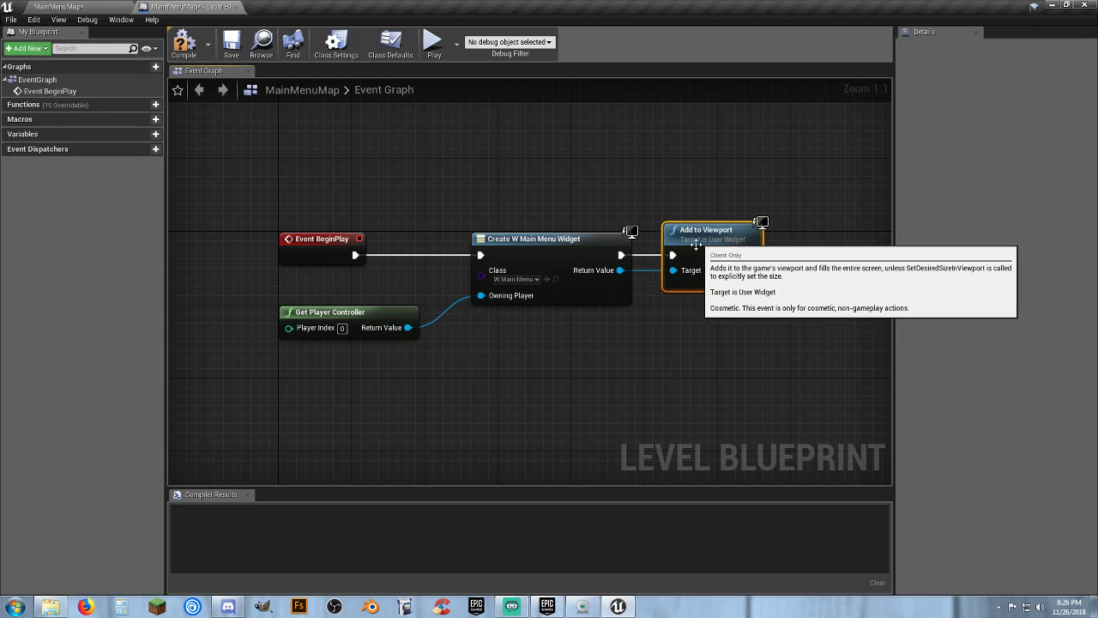
left_click(498, 358)
Step: Add an enabled Set Show Mouse Cursor node from Get Player Controller, and connect and place it after Add to Viewport
left_click_drag(410, 328, 573, 351)
type("set show mouse")
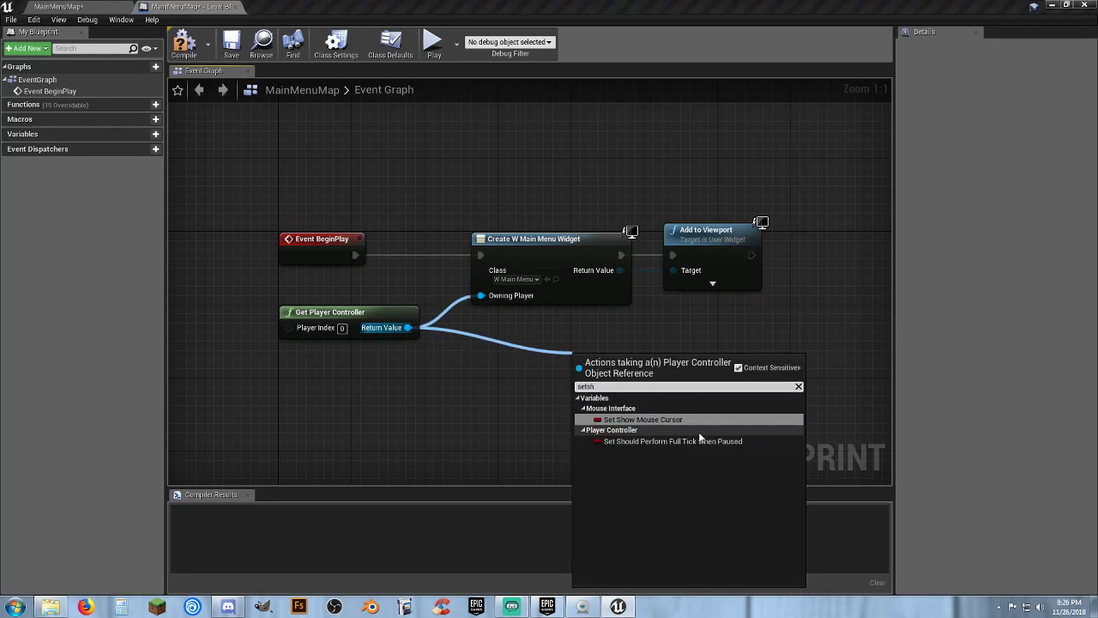
left_click(674, 423)
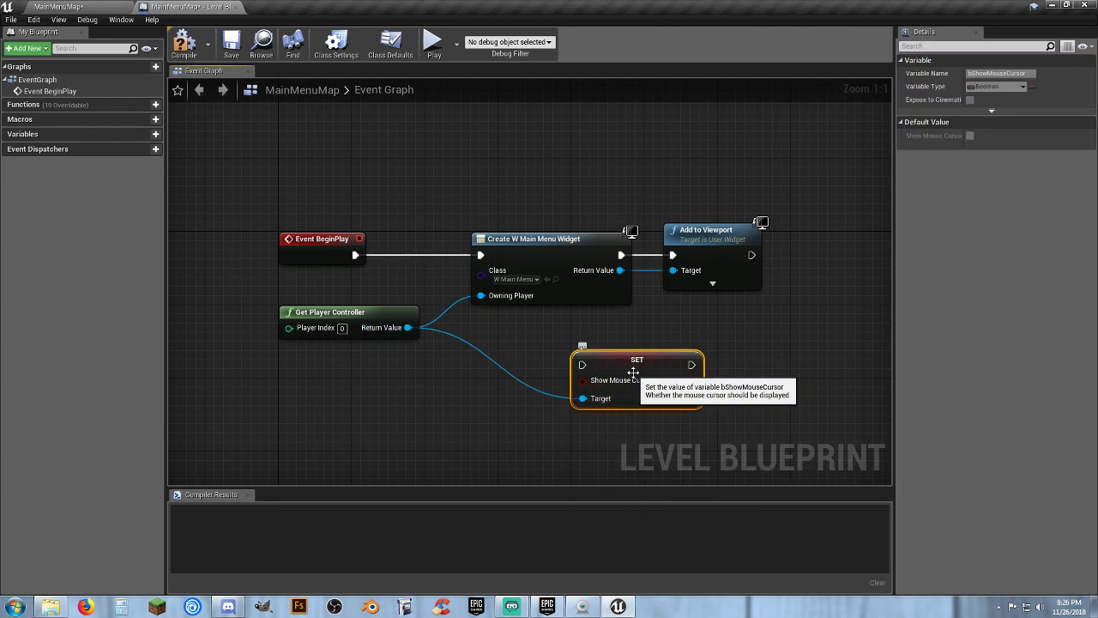
left_click(660, 382)
right_click_drag(535, 414, 380, 411)
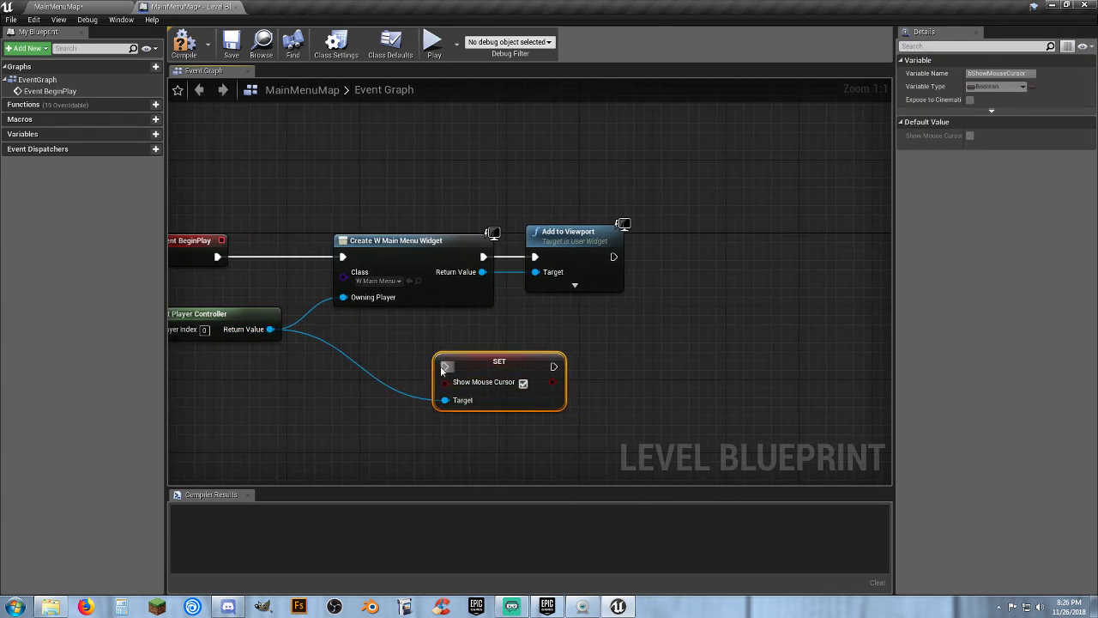
left_click_drag(445, 367, 614, 257)
left_click_drag(477, 365, 697, 259)
left_click(632, 352)
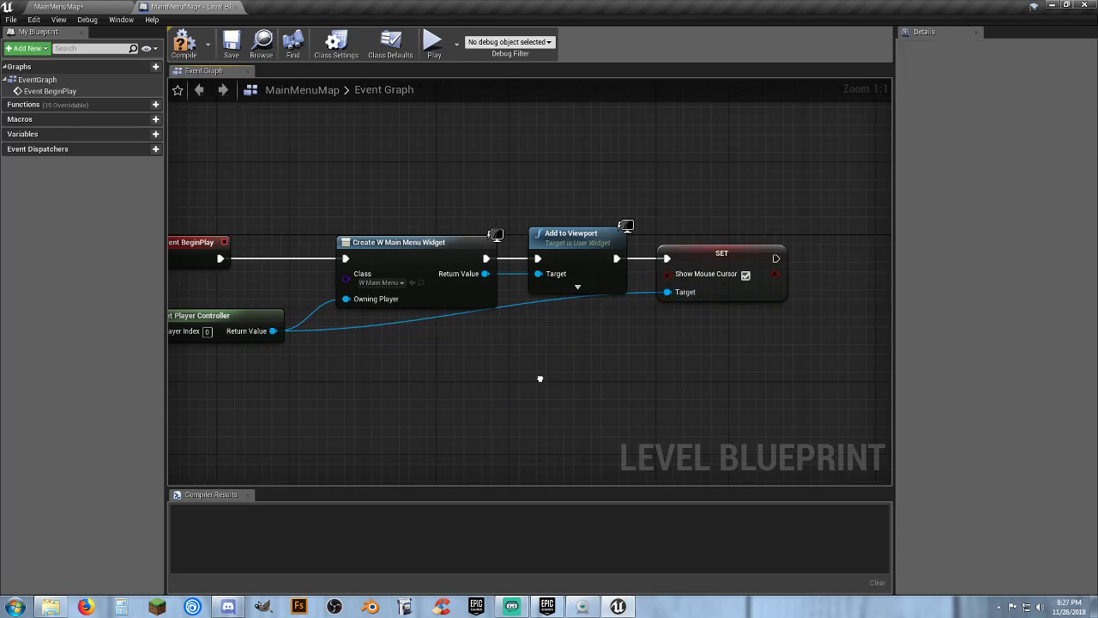
Step: Compile and save the MainMenuMap level blueprint
right_click_drag(539, 378, 606, 380)
left_click(185, 43)
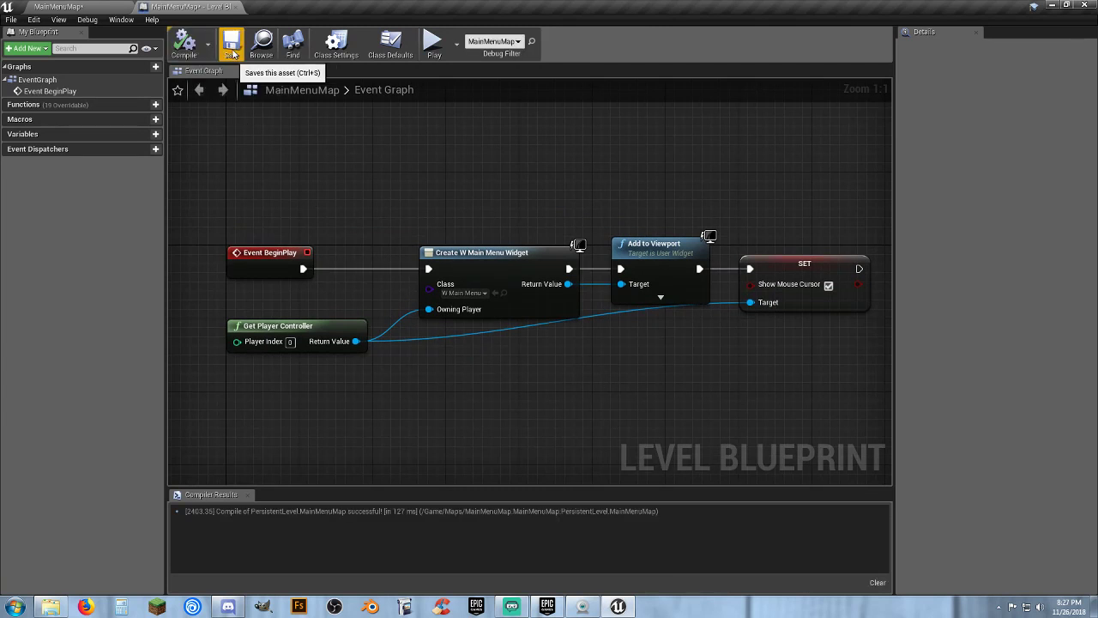
left_click(231, 45)
Step: Play-test MainMenuMap in the level editor to check the main menu, and stop the session
left_click(101, 8)
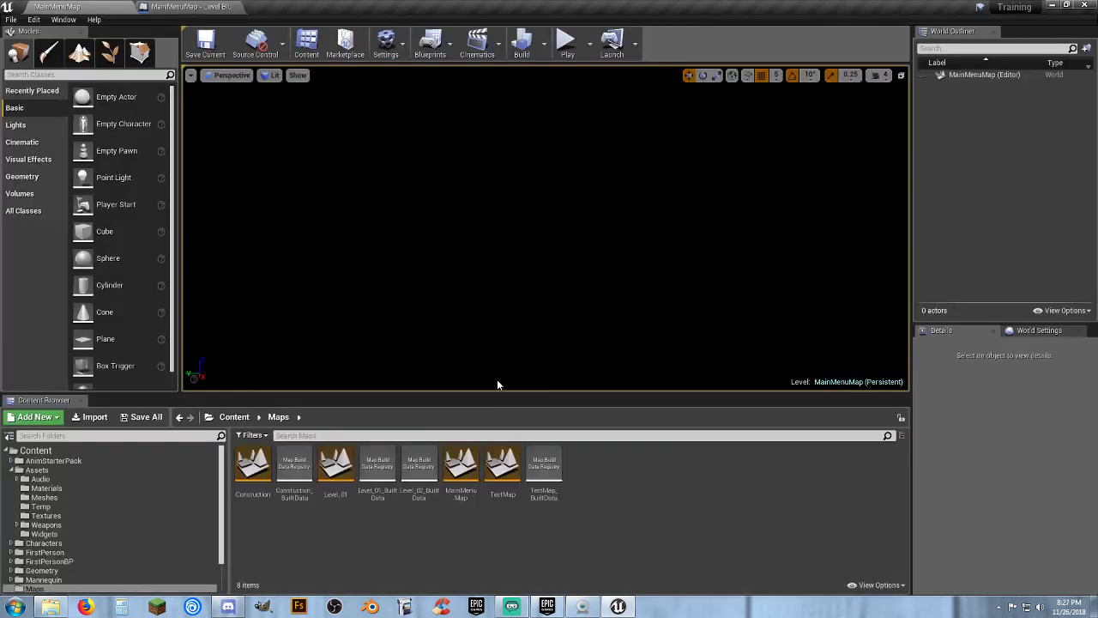
left_click(566, 41)
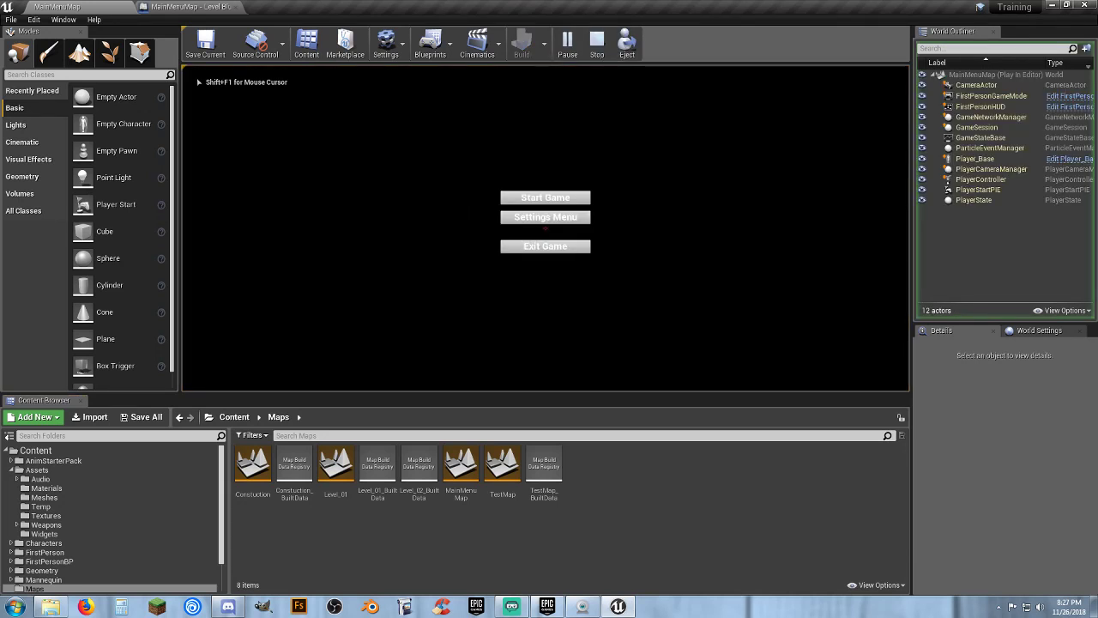
key("Escape")
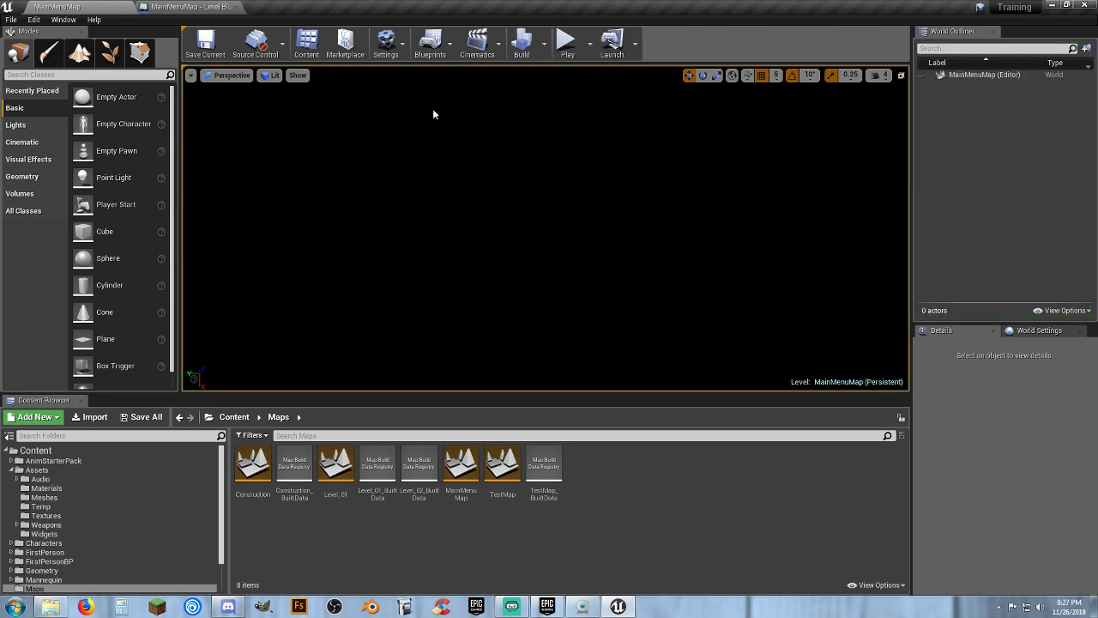
Step: Review the level blueprint's event graph, and run and stop another play test of MainMenuMap
left_click(193, 7)
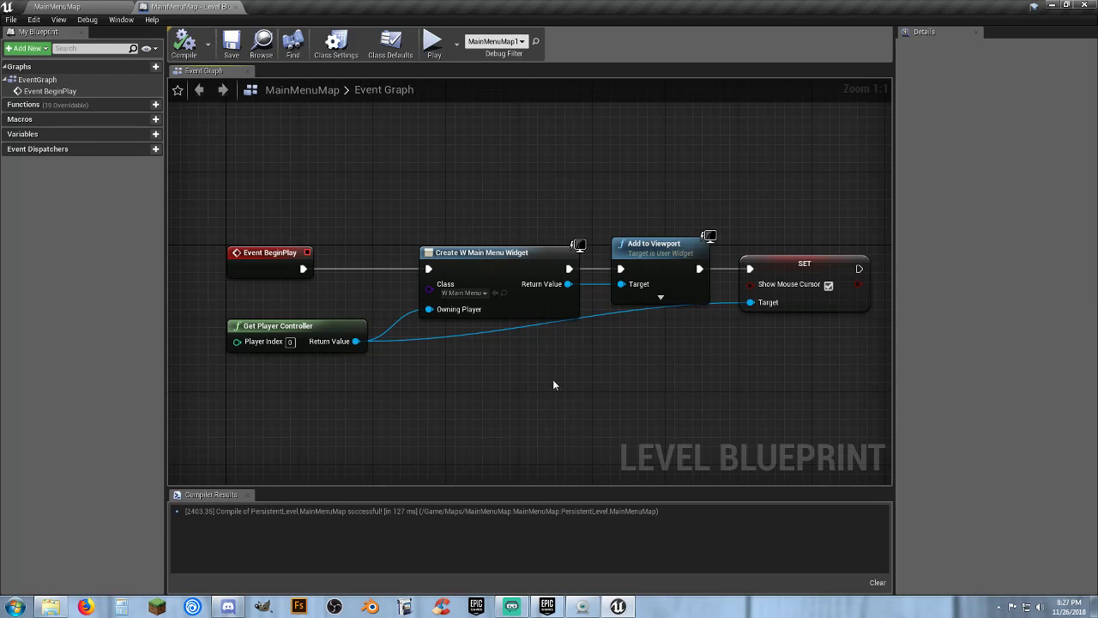
mouse_move(468, 369)
right_mouse_down()
mouse_move(509, 368)
mouse_move(455, 369)
right_mouse_up()
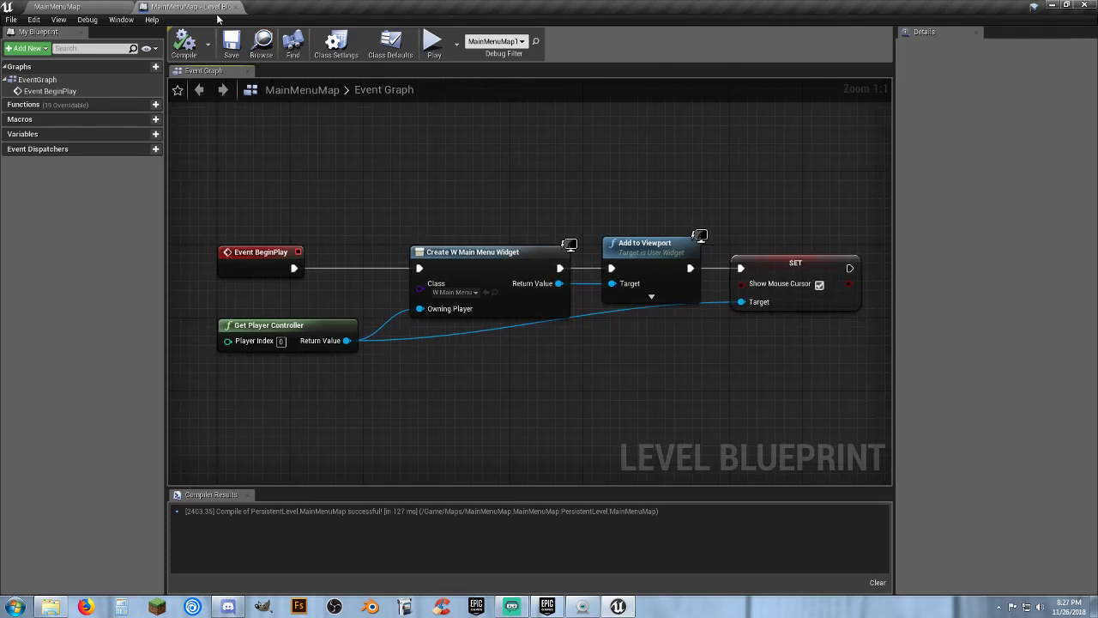
left_click(101, 6)
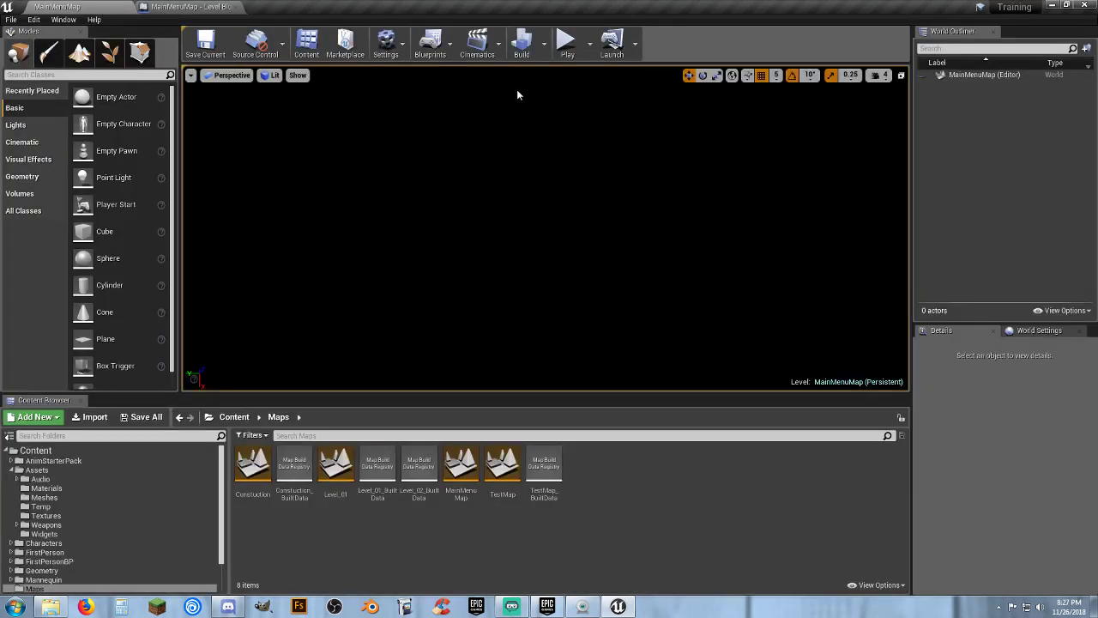
left_click(568, 43)
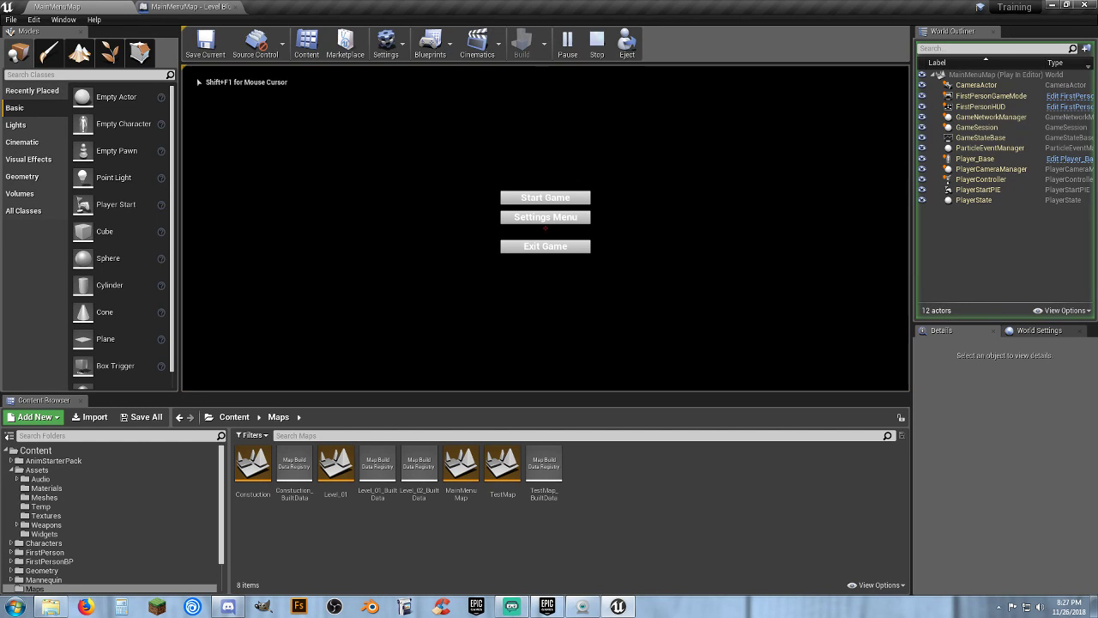
key("Escape")
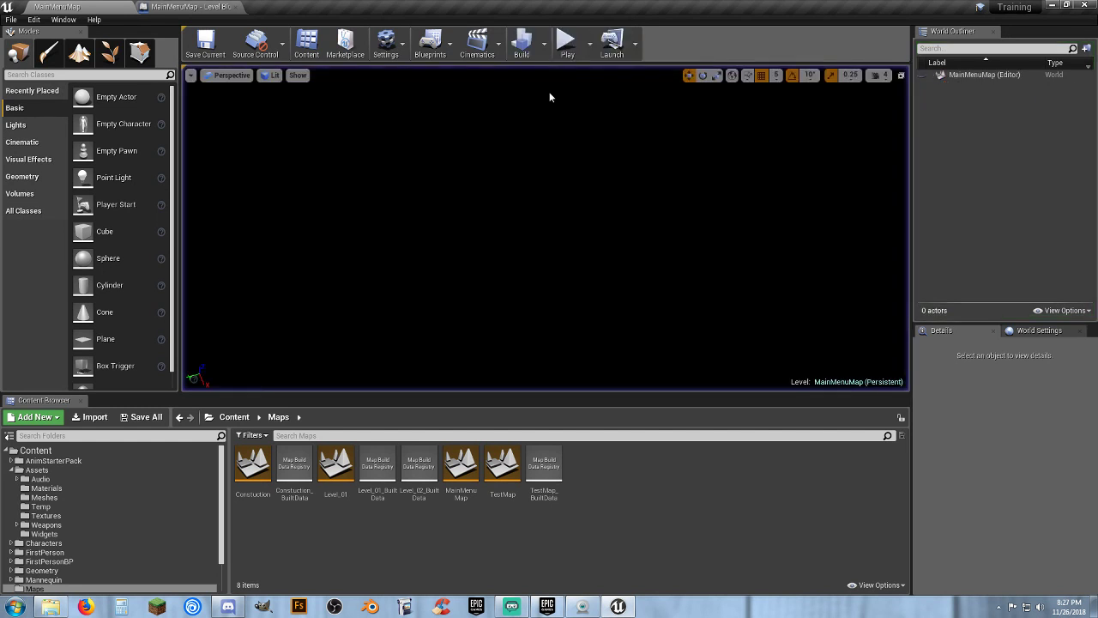
Step: Play-test MainMenuMap in a standalone preview window and try the menu's Exit Game button
left_click(589, 51)
left_click(626, 107)
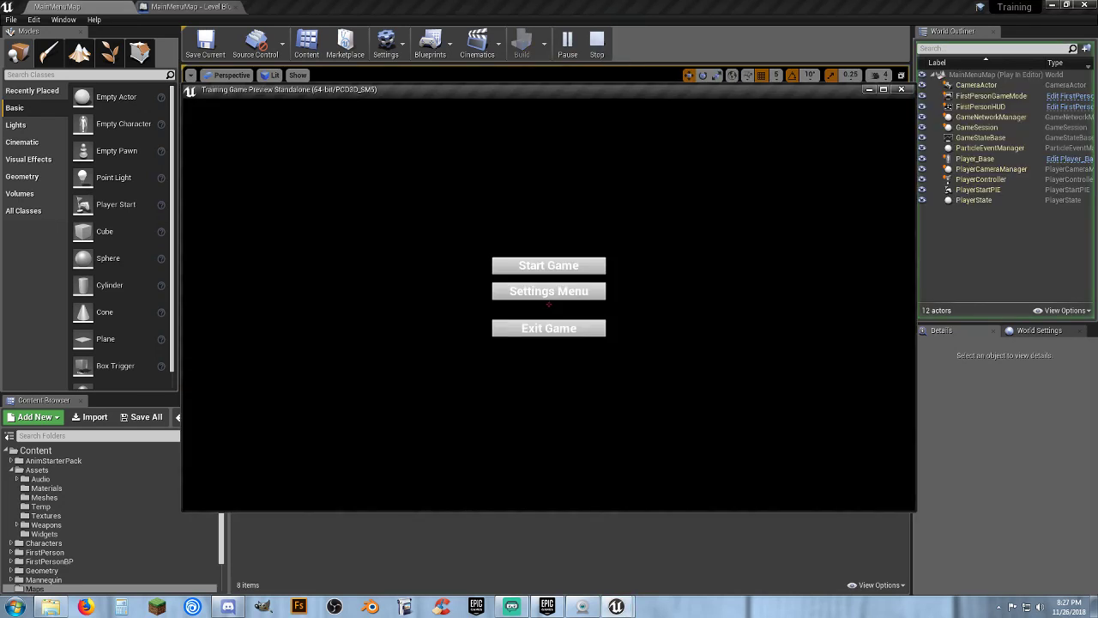
left_click(548, 328)
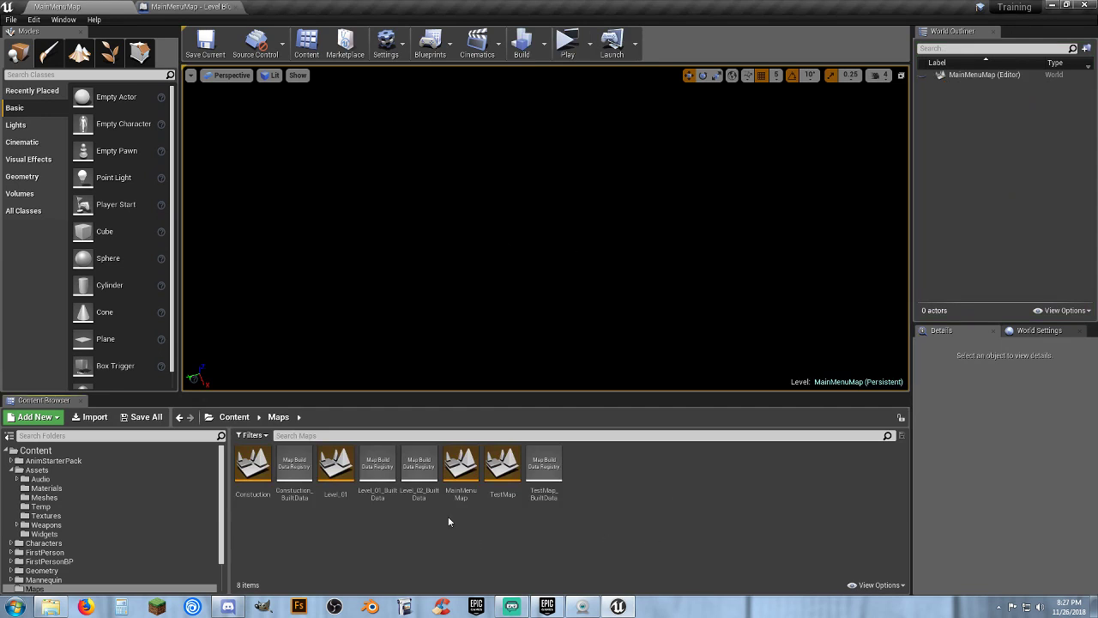
Step: Add a Set Input Mode UI Only node from Get Player Controller in the level blueprint, moving the Show Mouse Cursor node aside
left_click(198, 7)
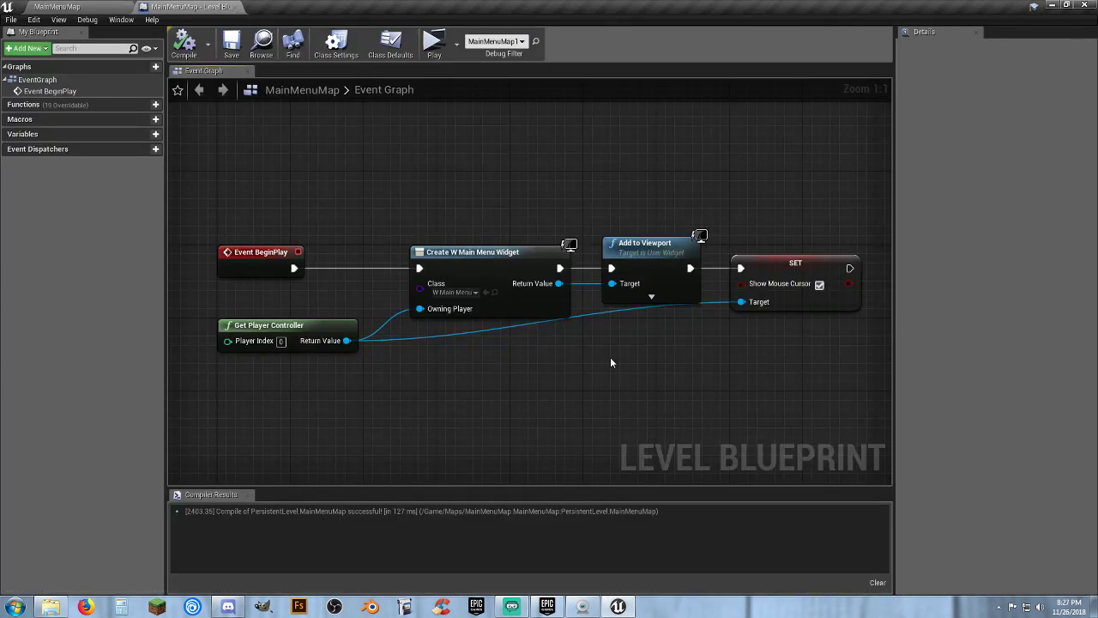
right_click_drag(625, 347, 556, 350)
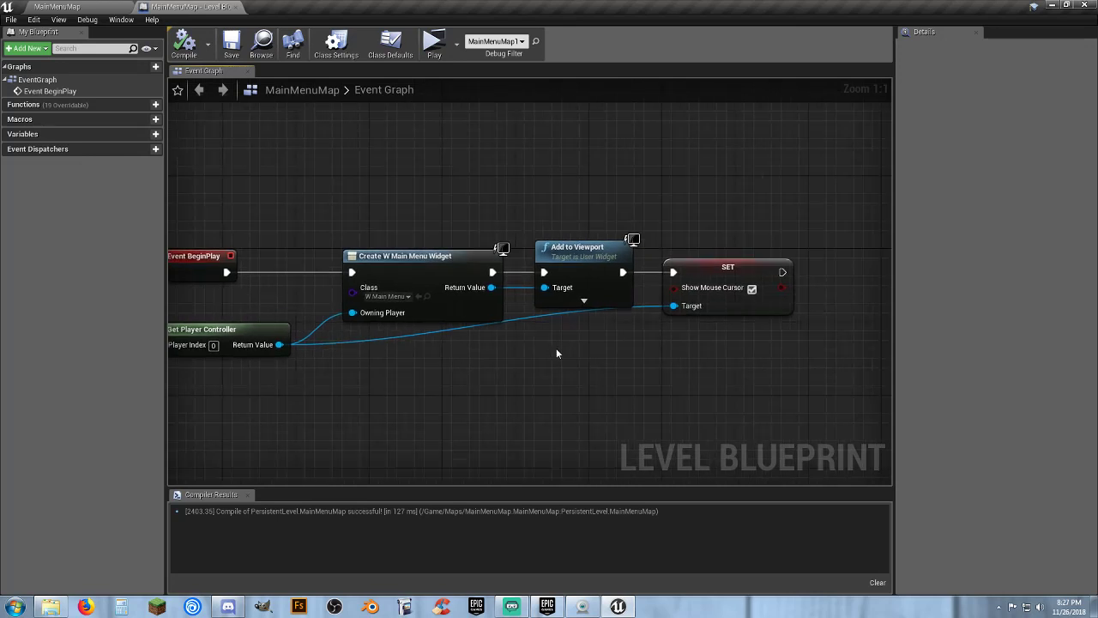
right_click_drag(690, 338, 496, 340)
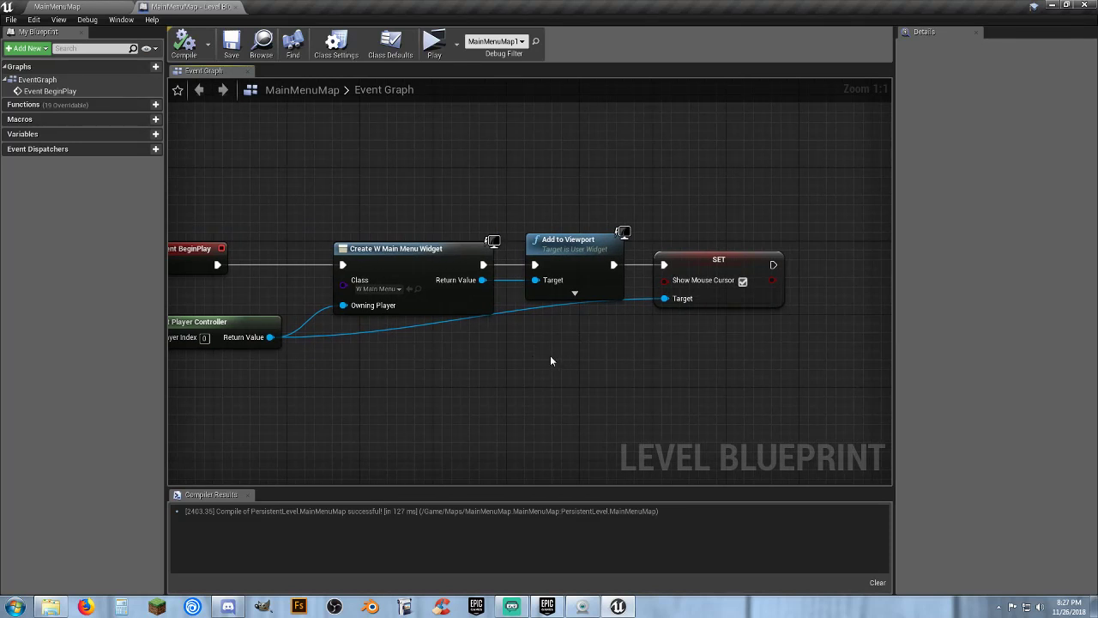
left_click_drag(688, 257, 834, 261)
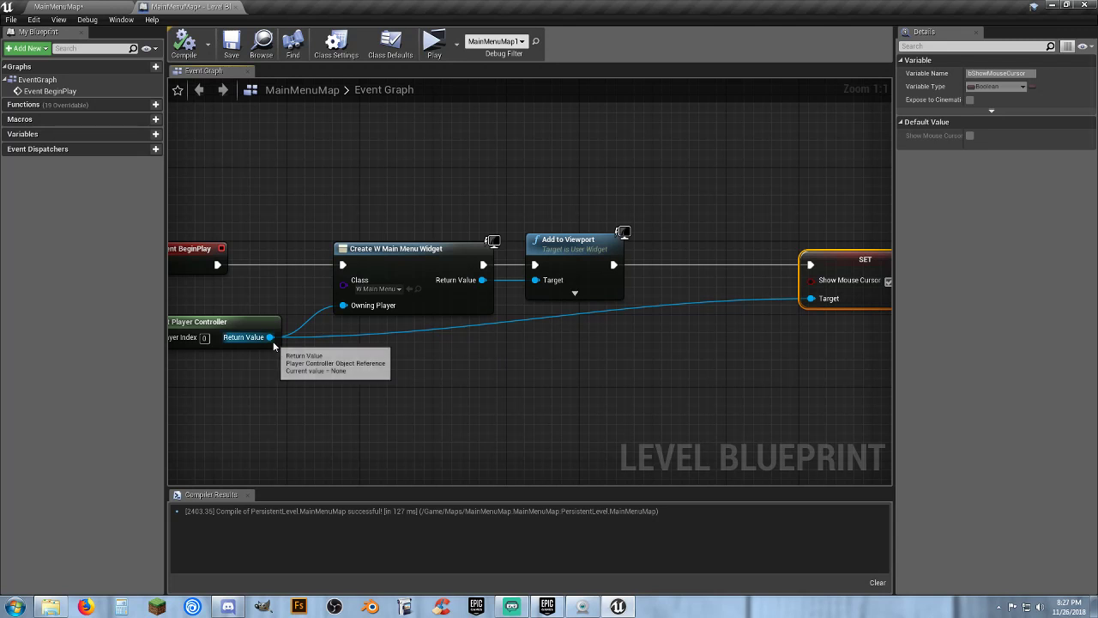
left_click_drag(271, 337, 512, 349)
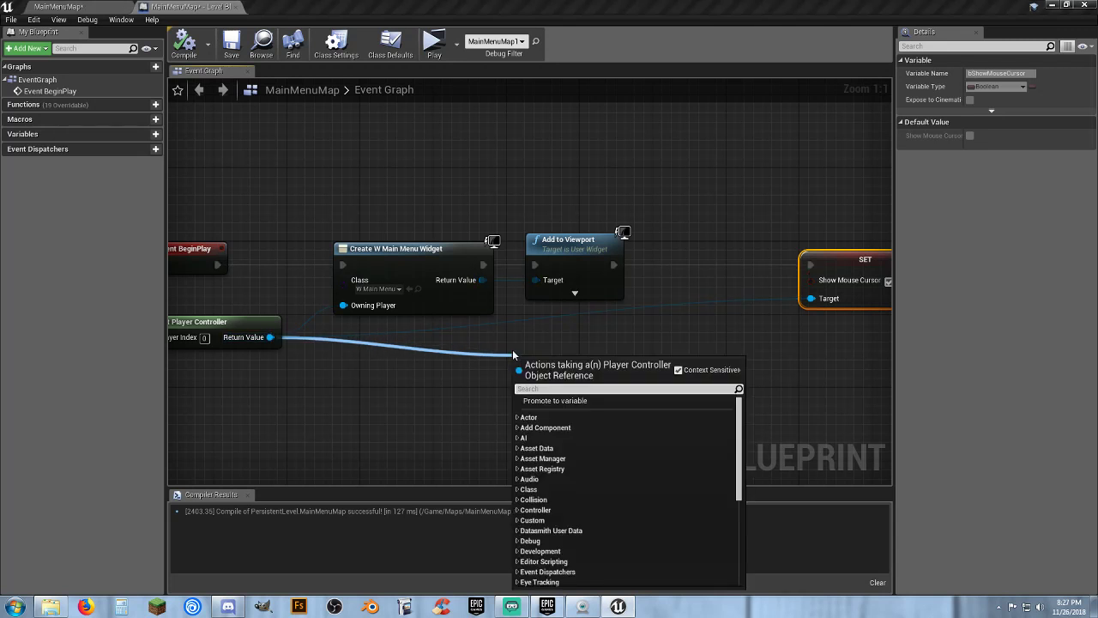
type("setinput")
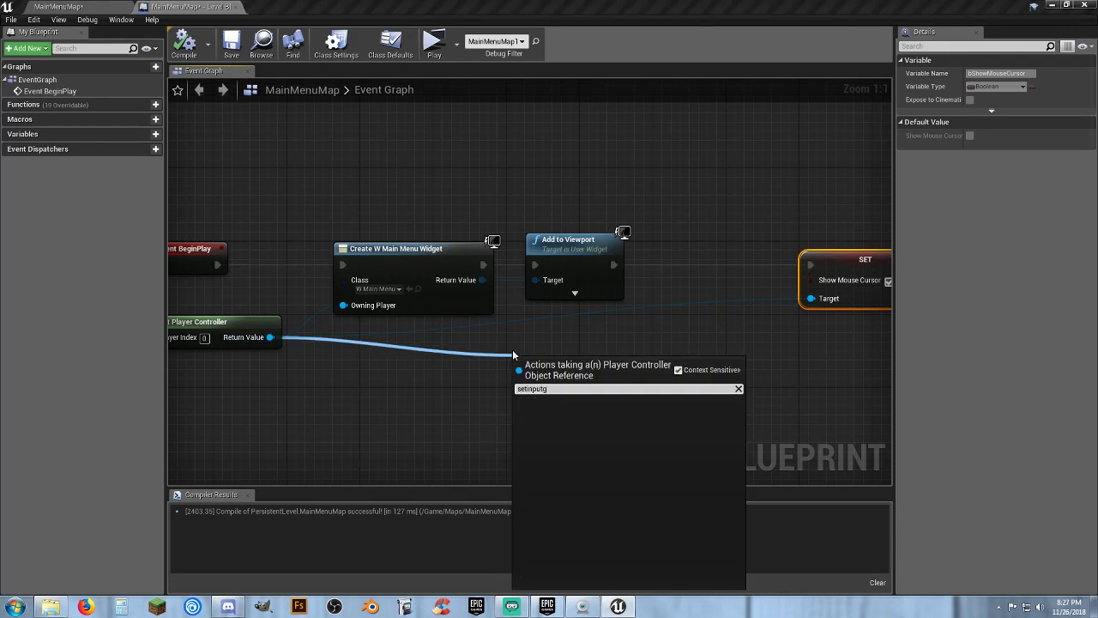
type("mode")
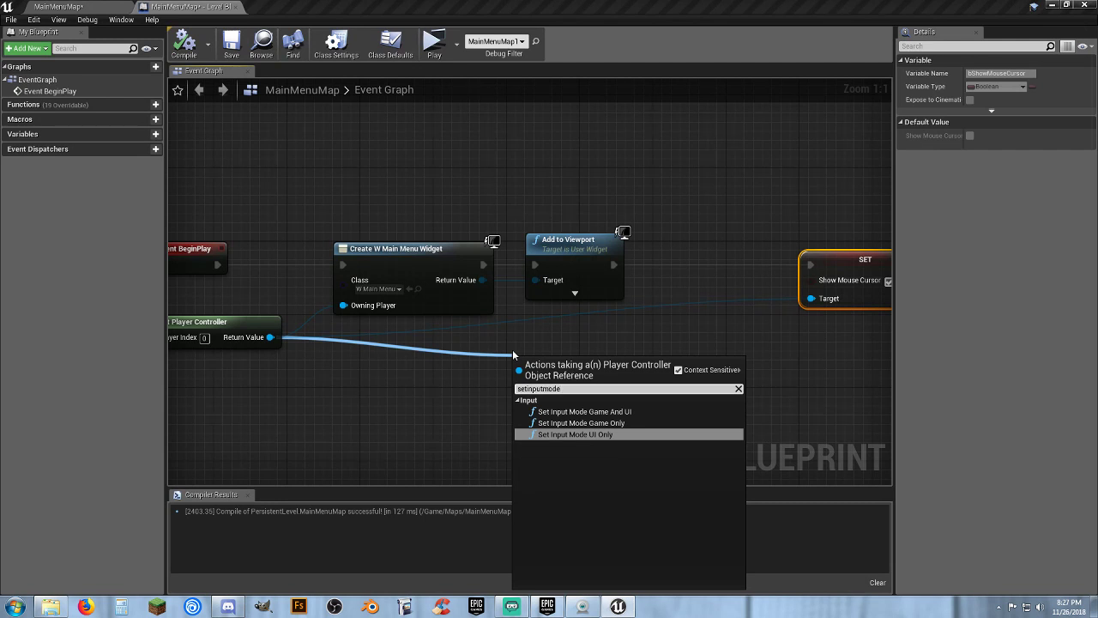
left_click(575, 434)
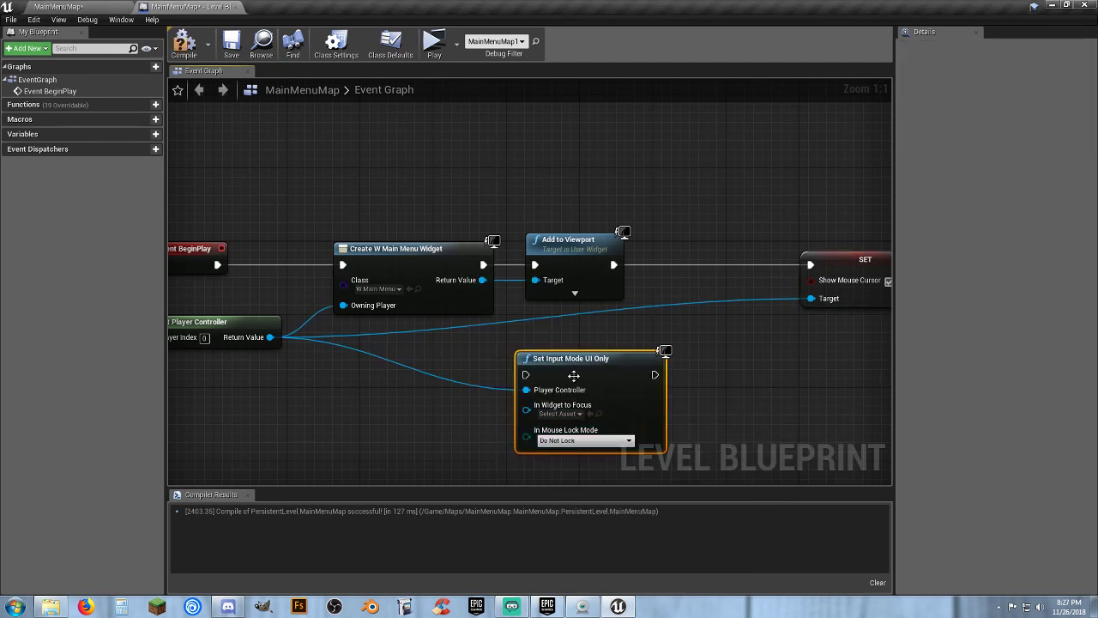
Step: Place Set Input Mode UI Only between Add to Viewport and Set Show Mouse Cursor, and wire it into the execution chain
right_click_drag(464, 410, 306, 429)
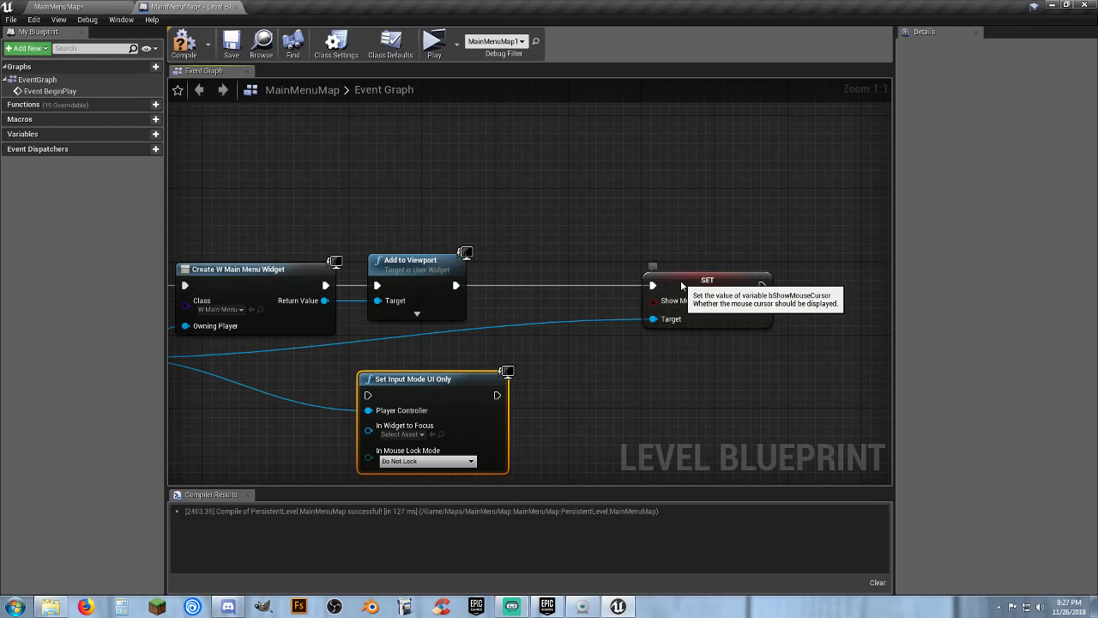
left_click_drag(647, 288, 701, 278)
left_click_drag(430, 384, 455, 286)
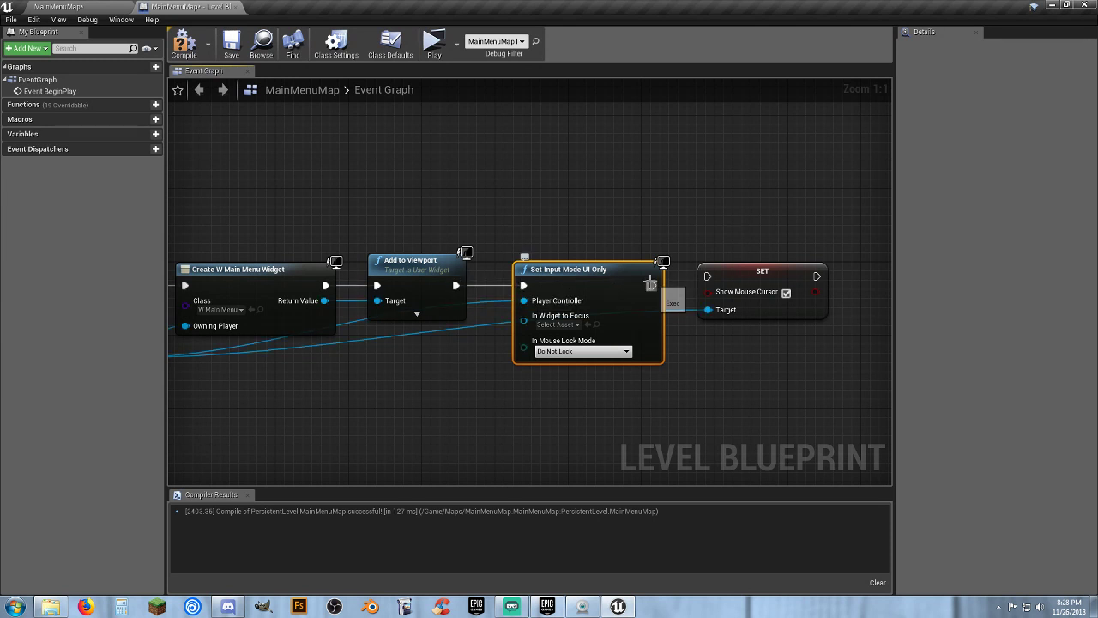
left_click_drag(652, 286, 744, 281)
left_click(635, 380)
right_click_drag(515, 399, 628, 392)
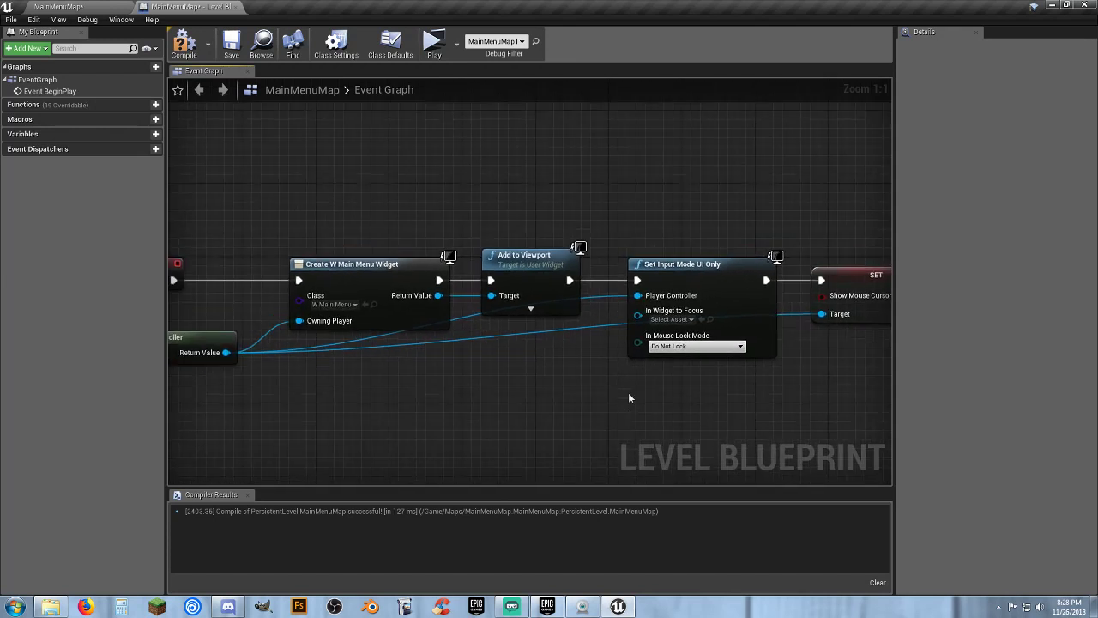
Step: Connect the created widget's Return Value to In Widget to Focus, tidy the node spacing, and compile and save the level blueprint
left_click_drag(639, 315, 439, 297)
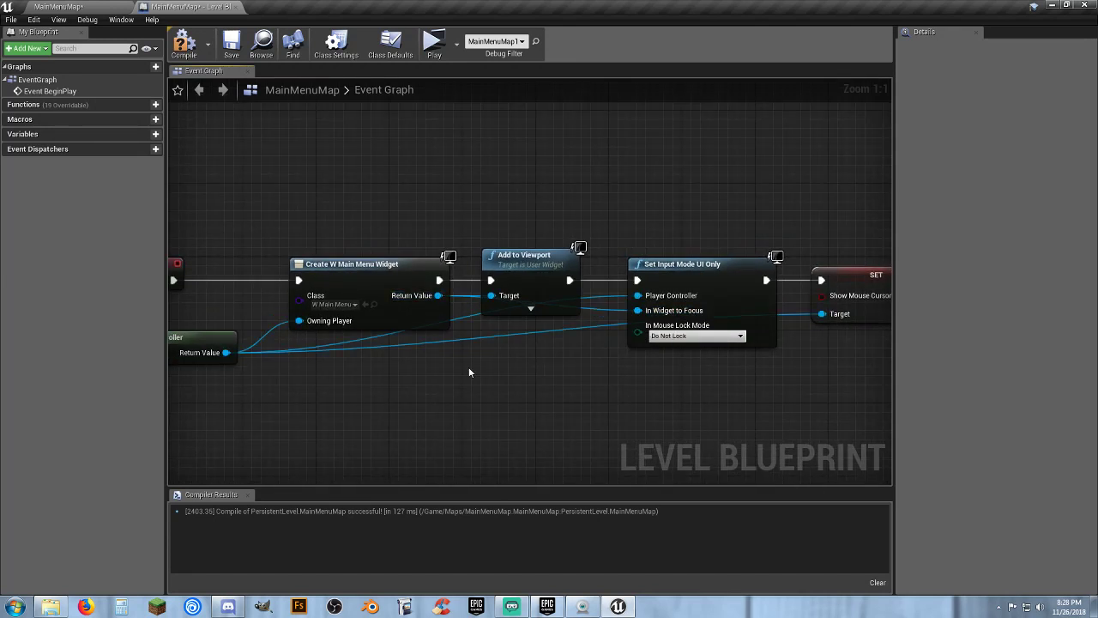
left_click_drag(643, 269, 626, 270)
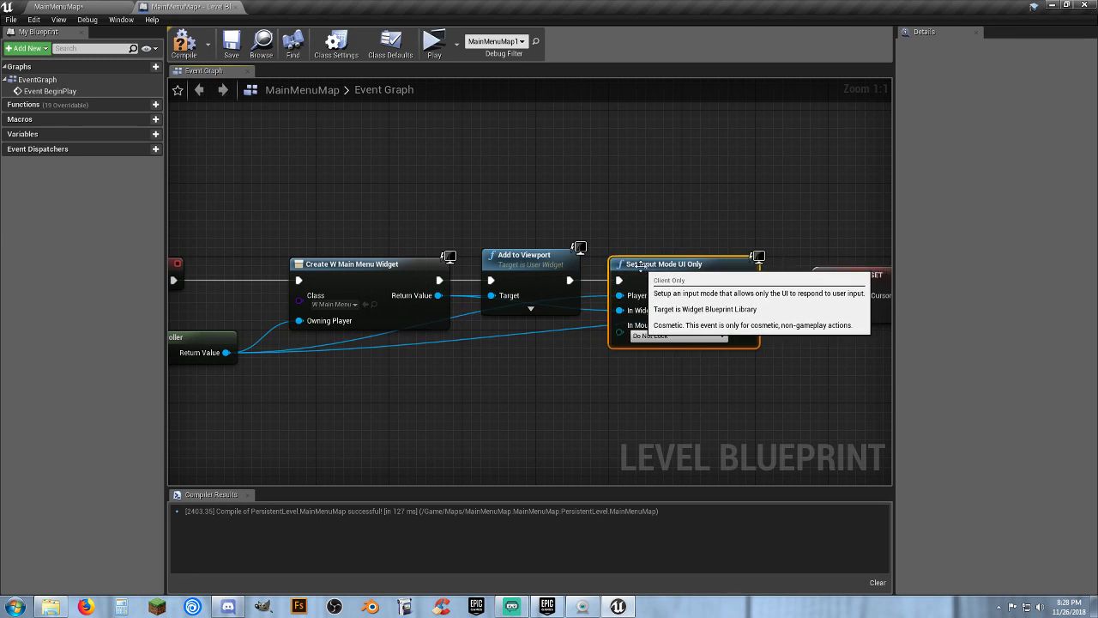
left_click_drag(834, 285, 815, 284)
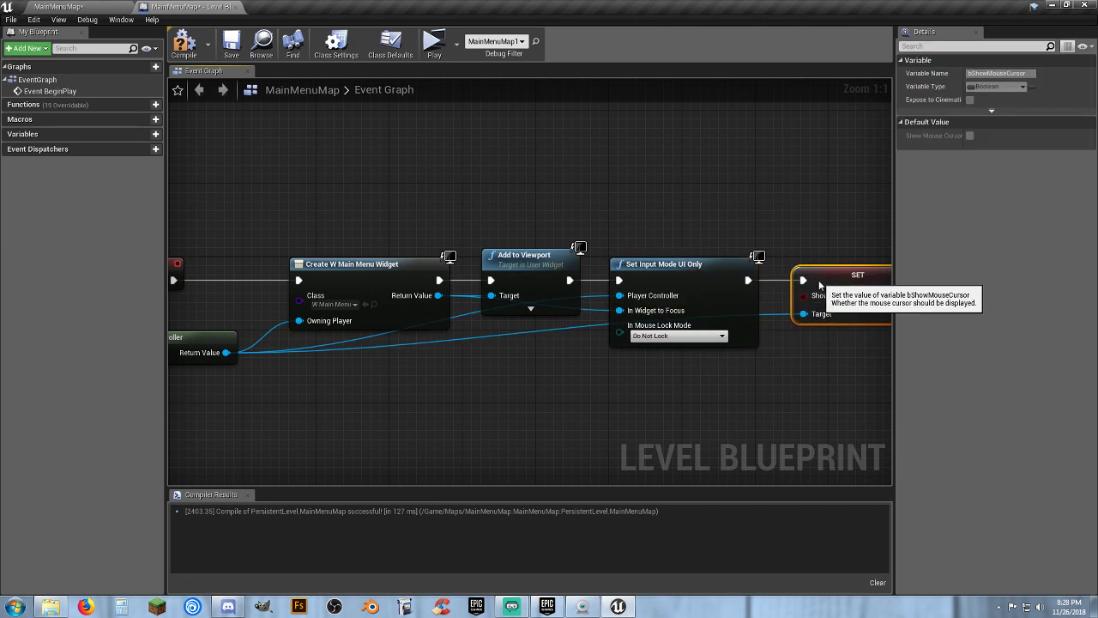
left_click(881, 295)
left_click(858, 377)
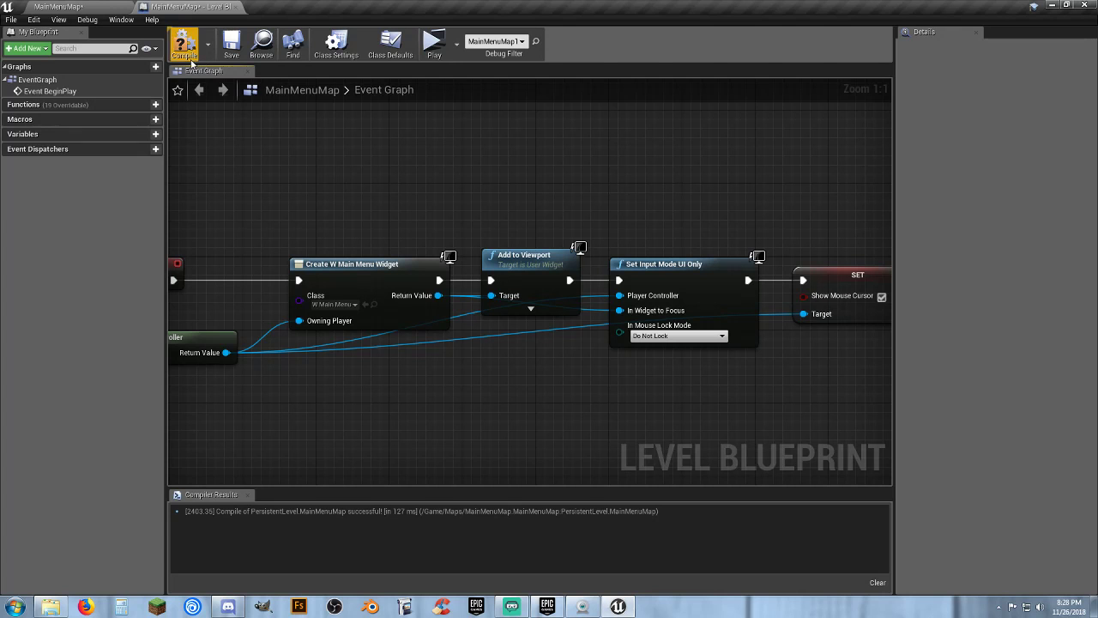
left_click(234, 47)
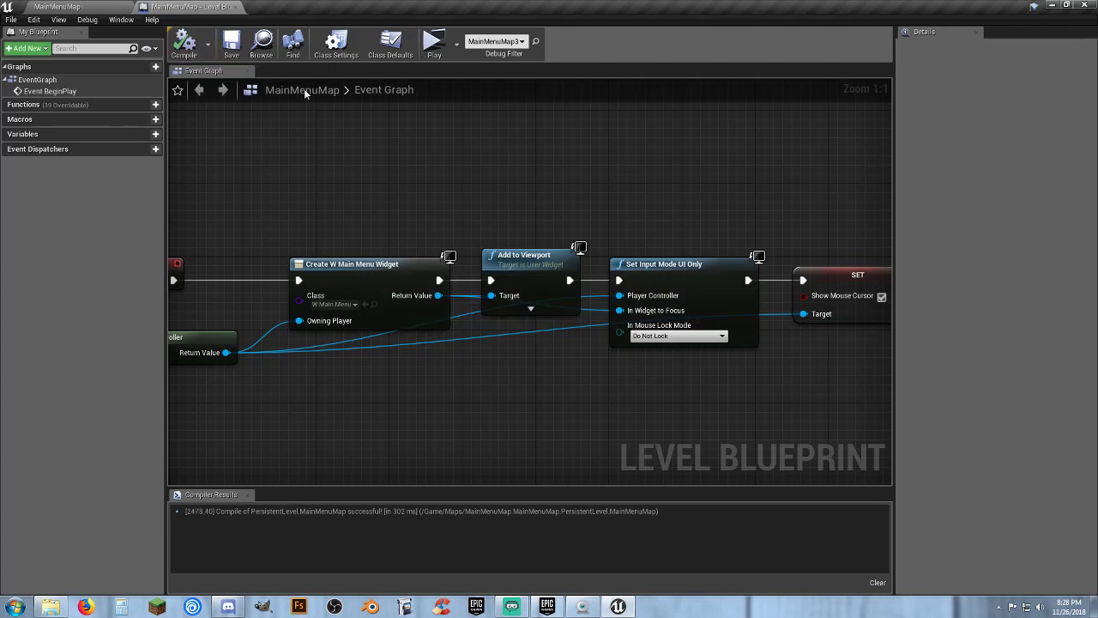
Step: Run and stop a play test of MainMenuMap, and recheck the level blueprint's event graph
left_click(99, 10)
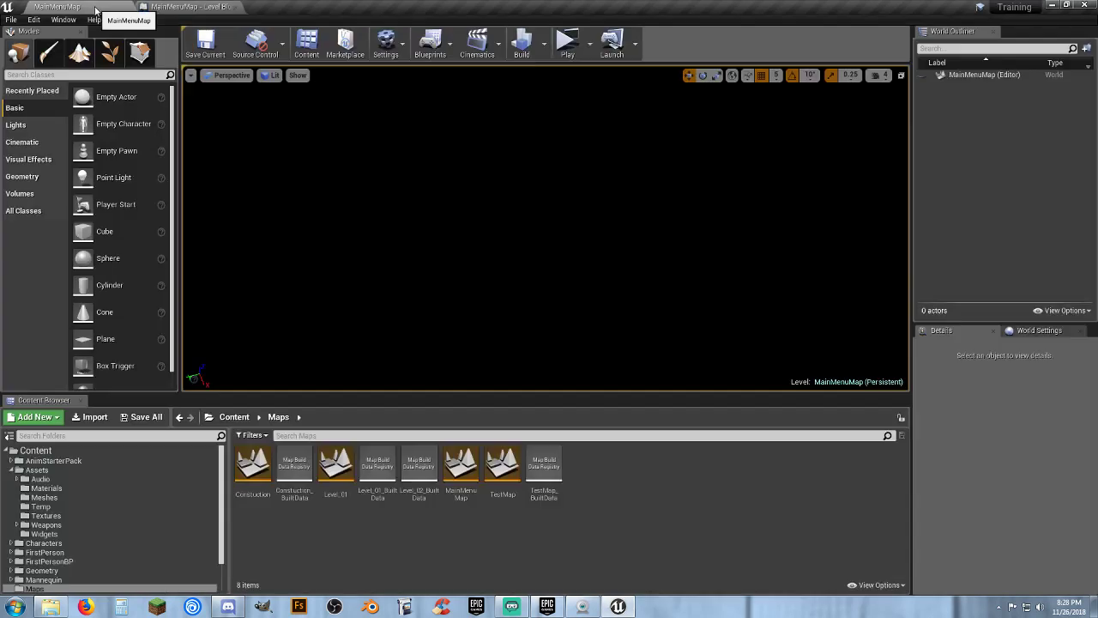
left_click(570, 48)
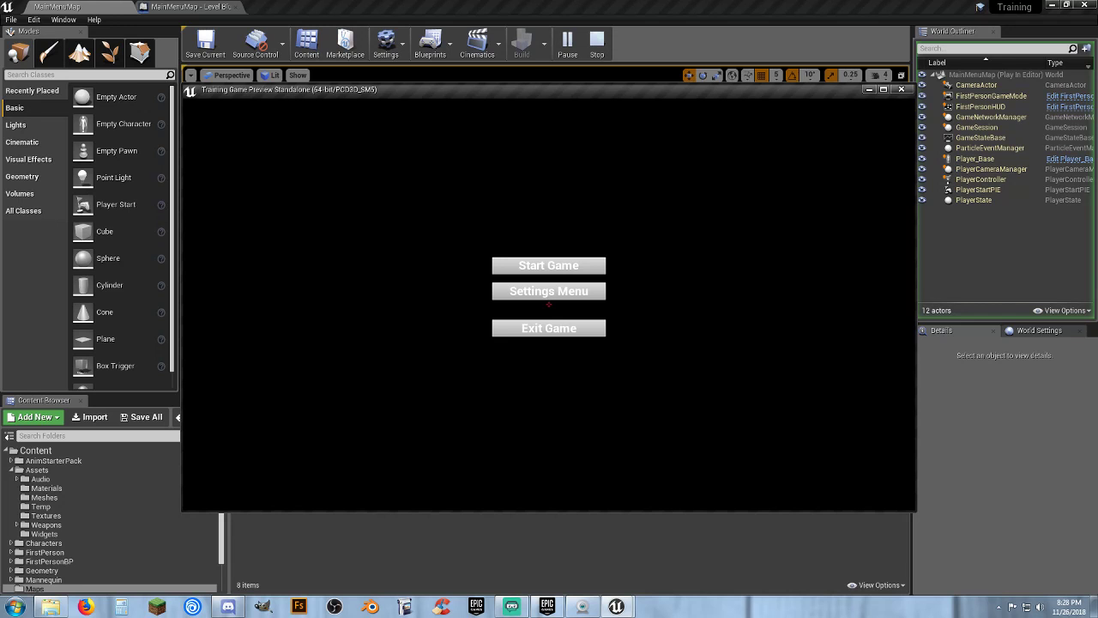
key("Escape")
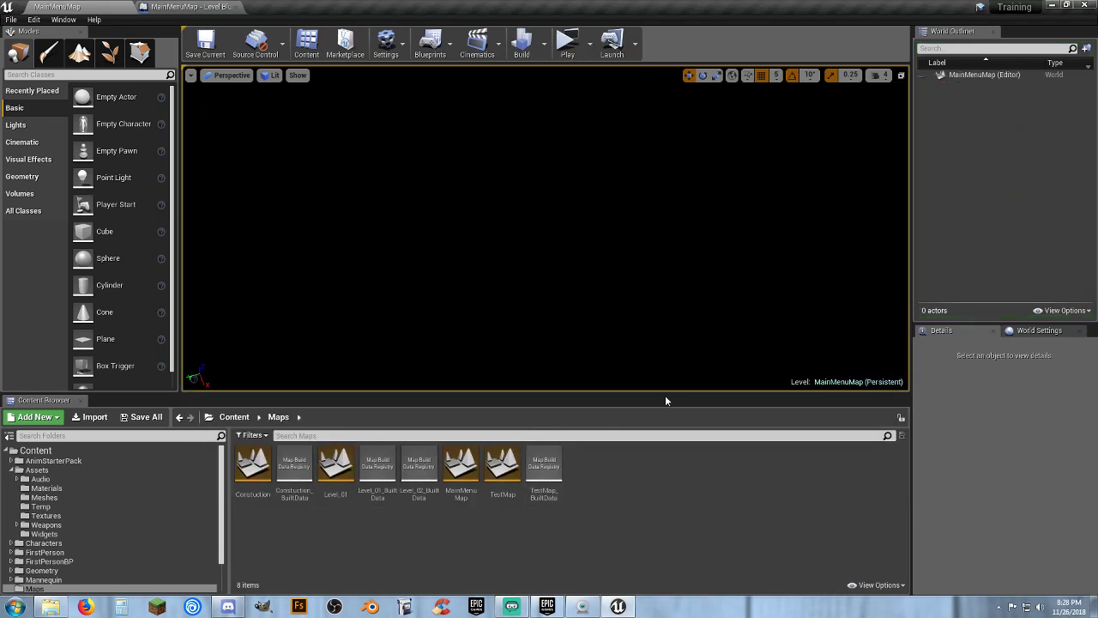
left_click(200, 8)
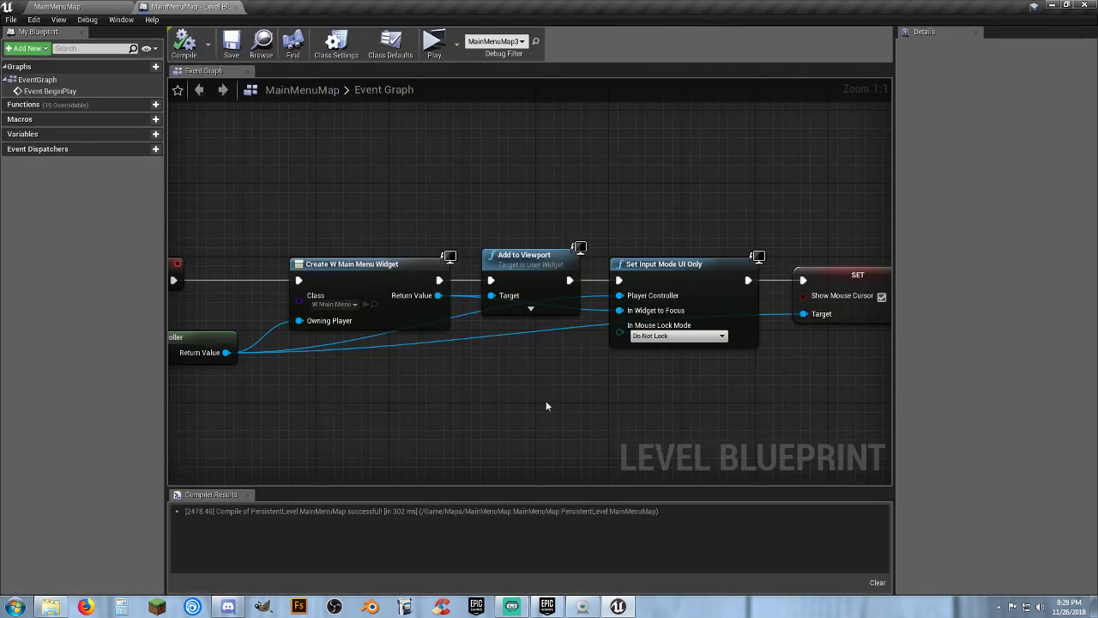
right_click_drag(535, 389, 575, 386)
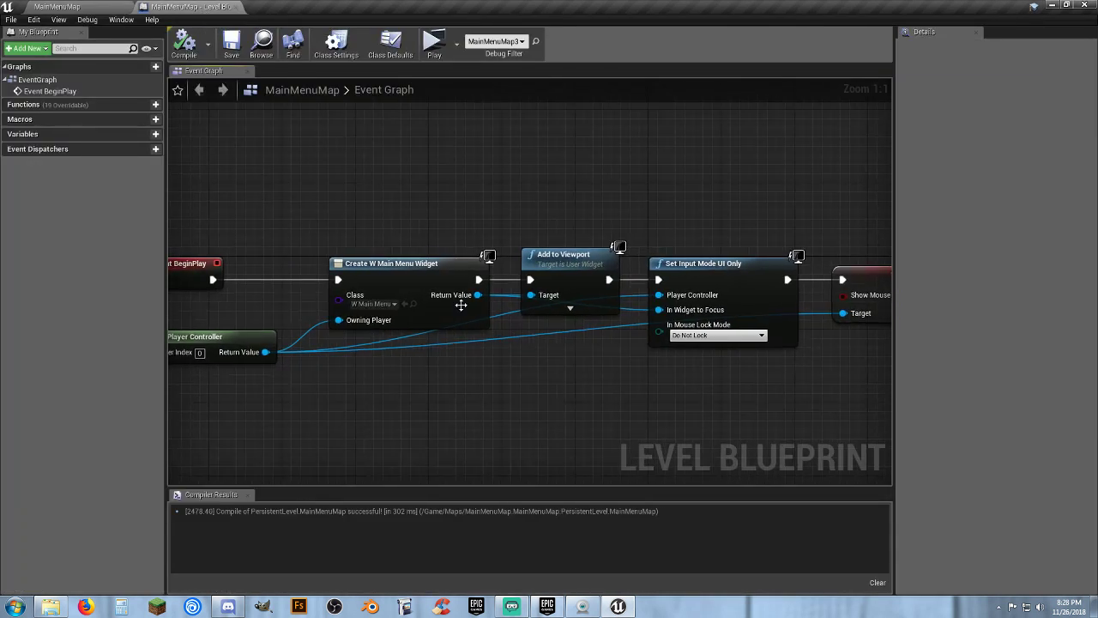
left_click(411, 267)
right_click_drag(533, 419, 576, 416)
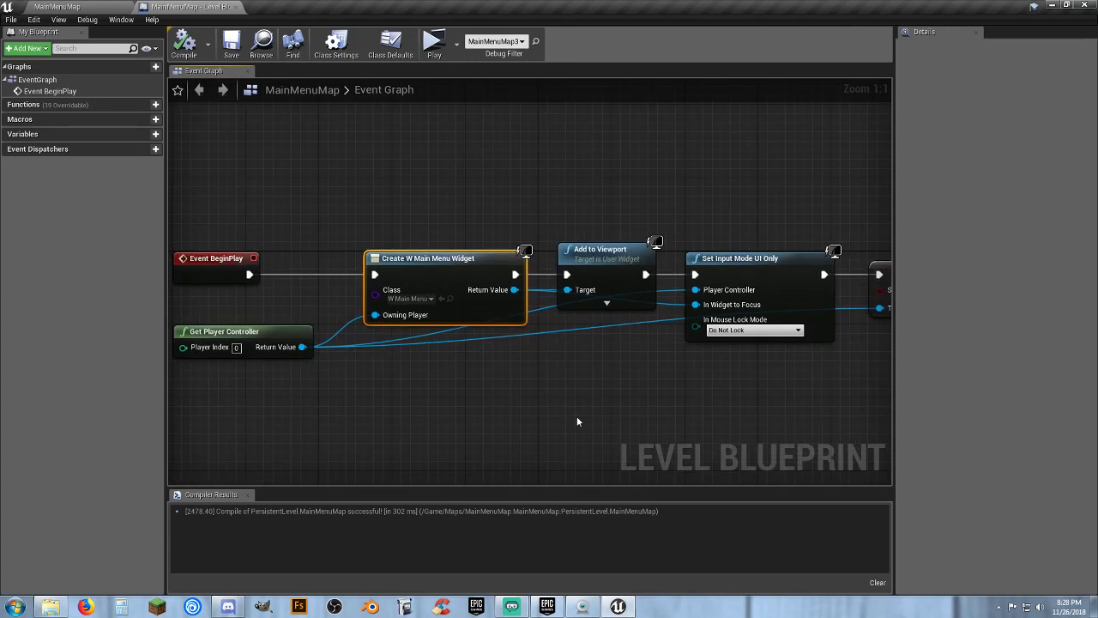
Step: Set MainMenuMap's GameMode Override to GameMode in the world settings
left_click(90, 7)
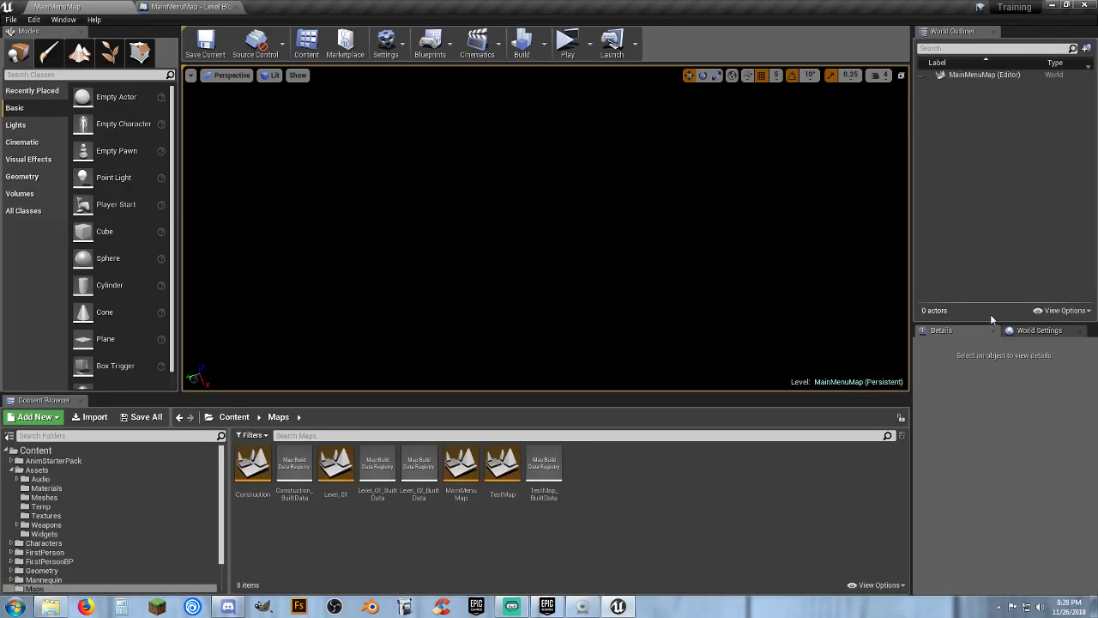
left_click(1041, 331)
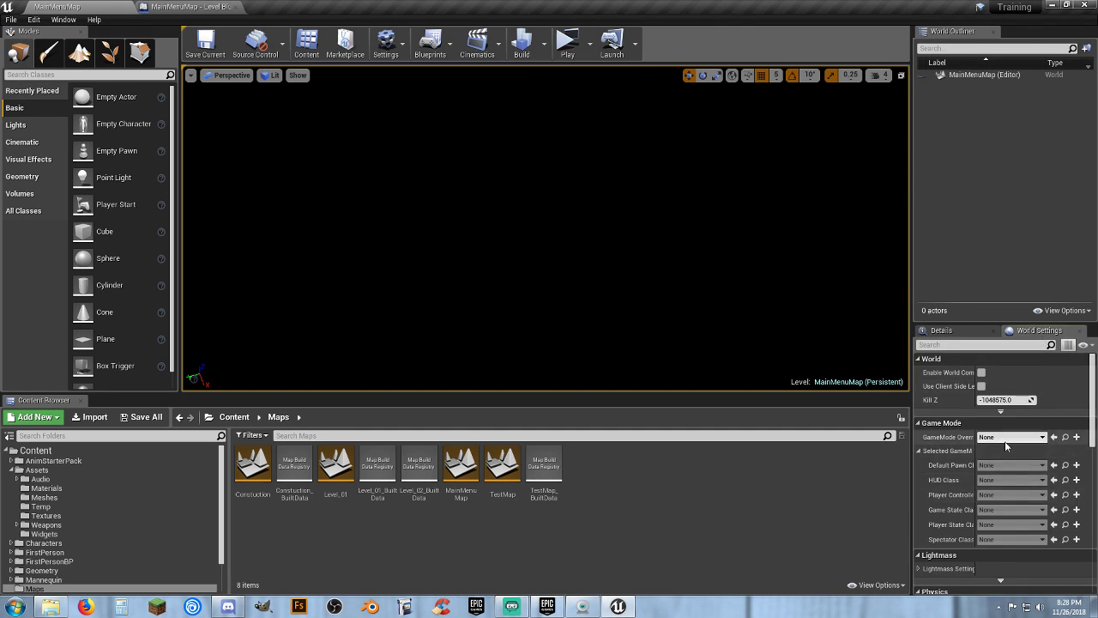
left_click(1007, 437)
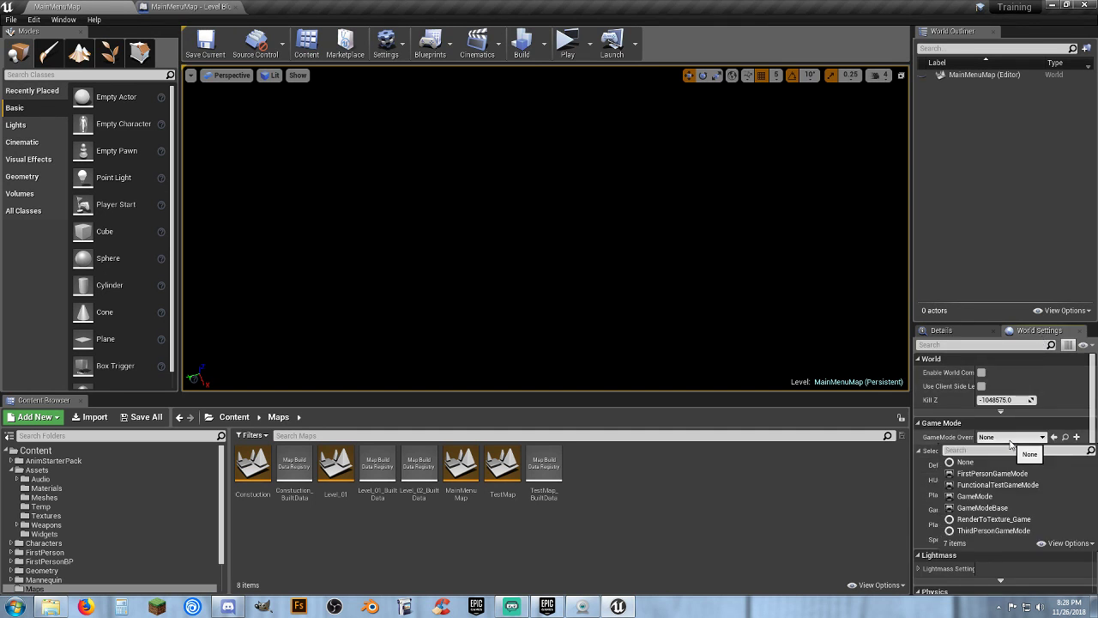
left_click(848, 490)
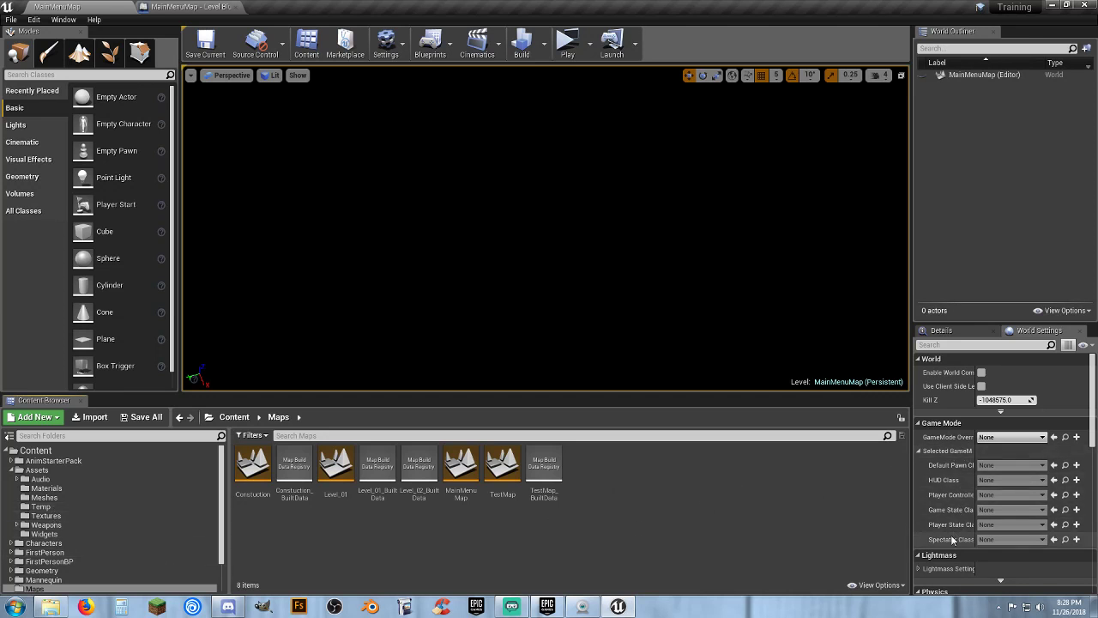
left_click(994, 439)
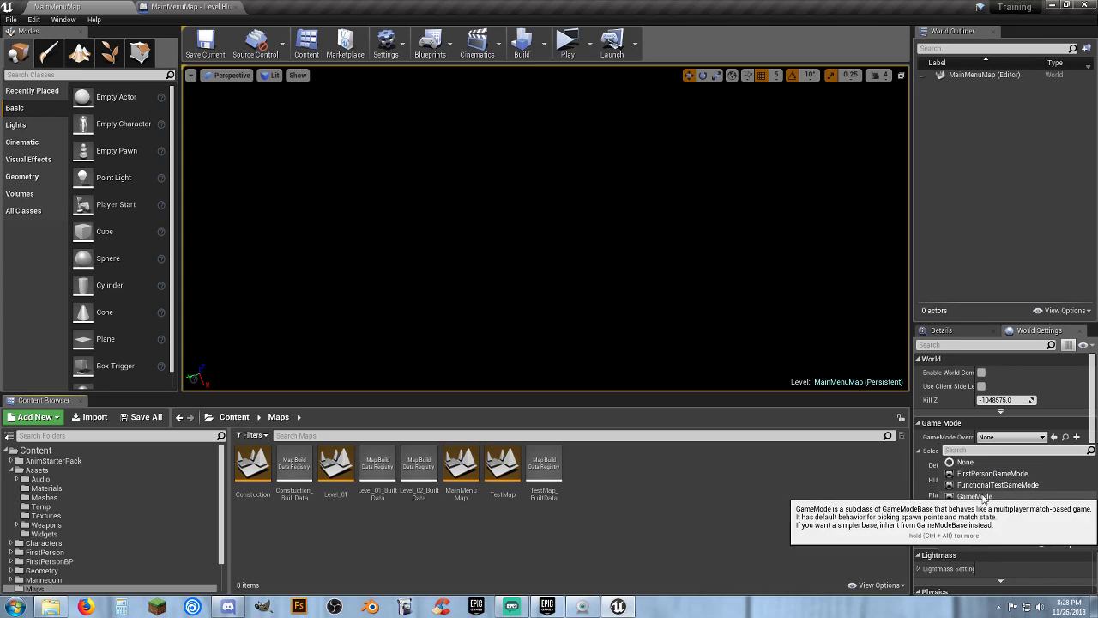
left_click(978, 496)
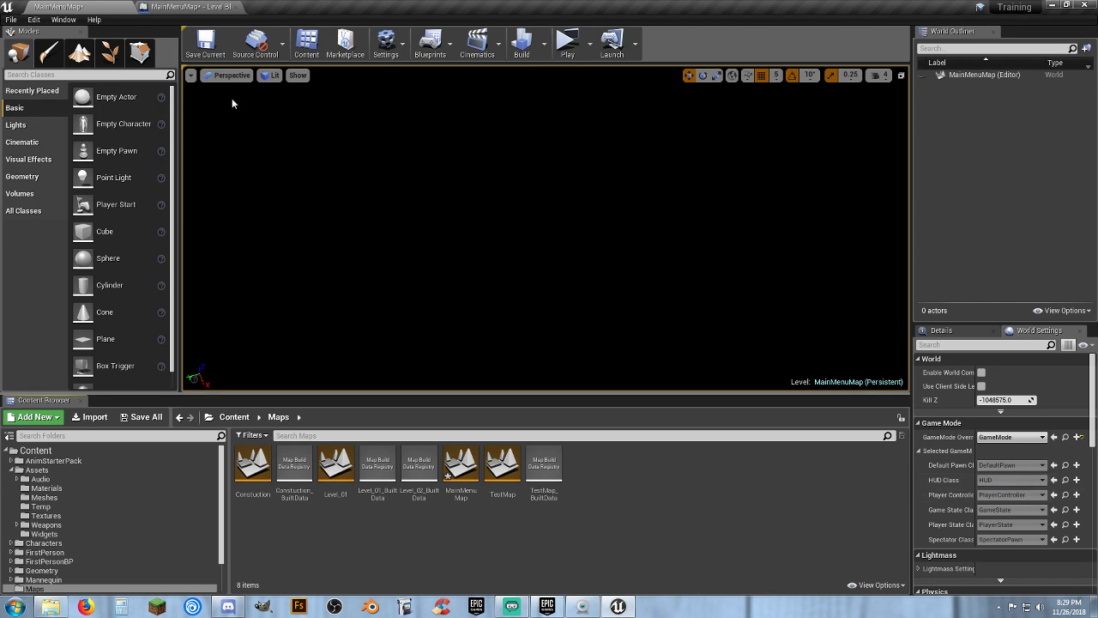
Step: Play-test MainMenuMap twice, trying Exit Game in the first run and Start Game in the second, and end the session
left_click(564, 49)
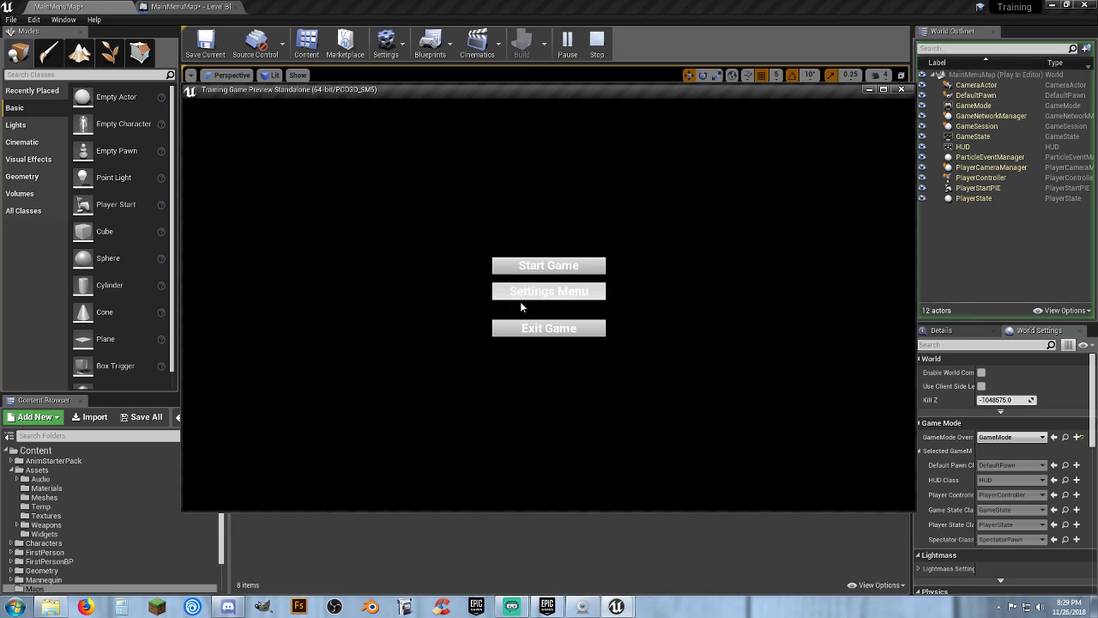
left_click(508, 328)
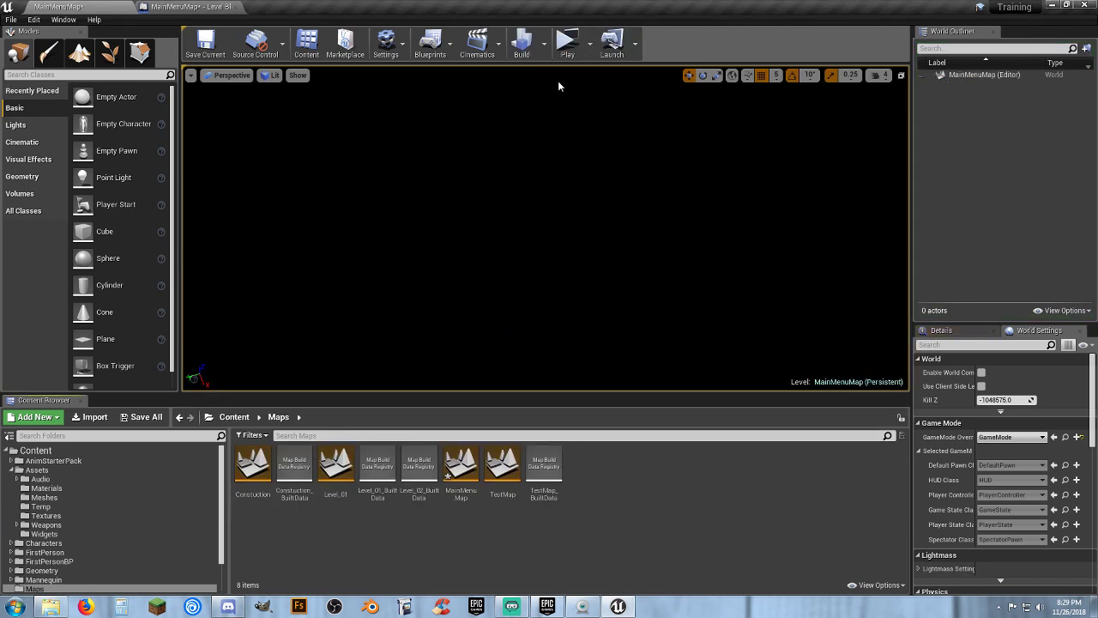
left_click(566, 41)
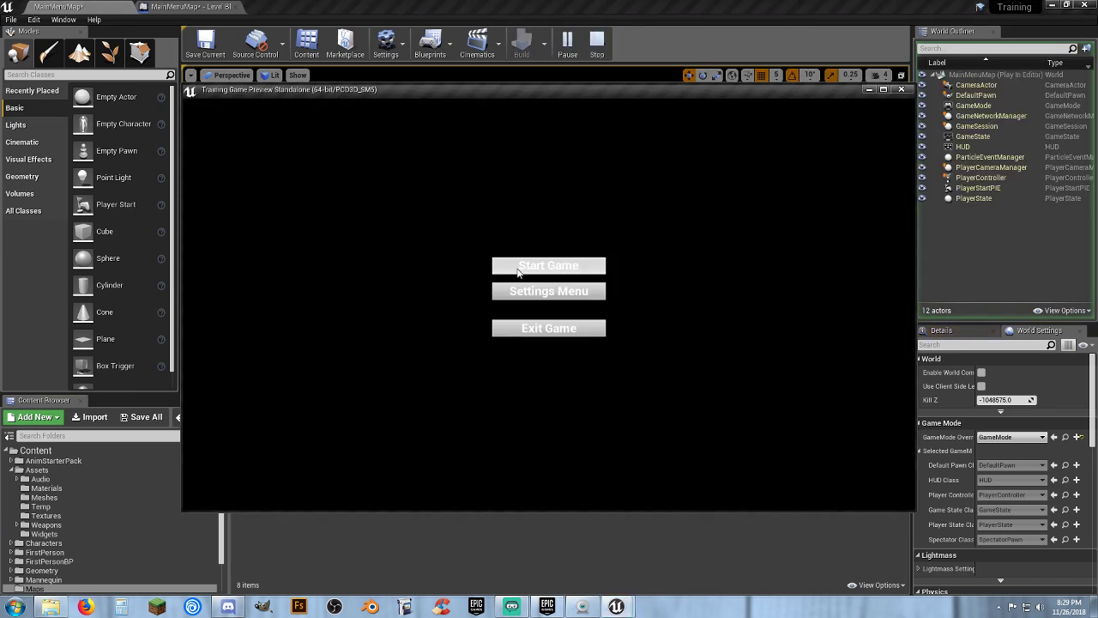
left_click(517, 268)
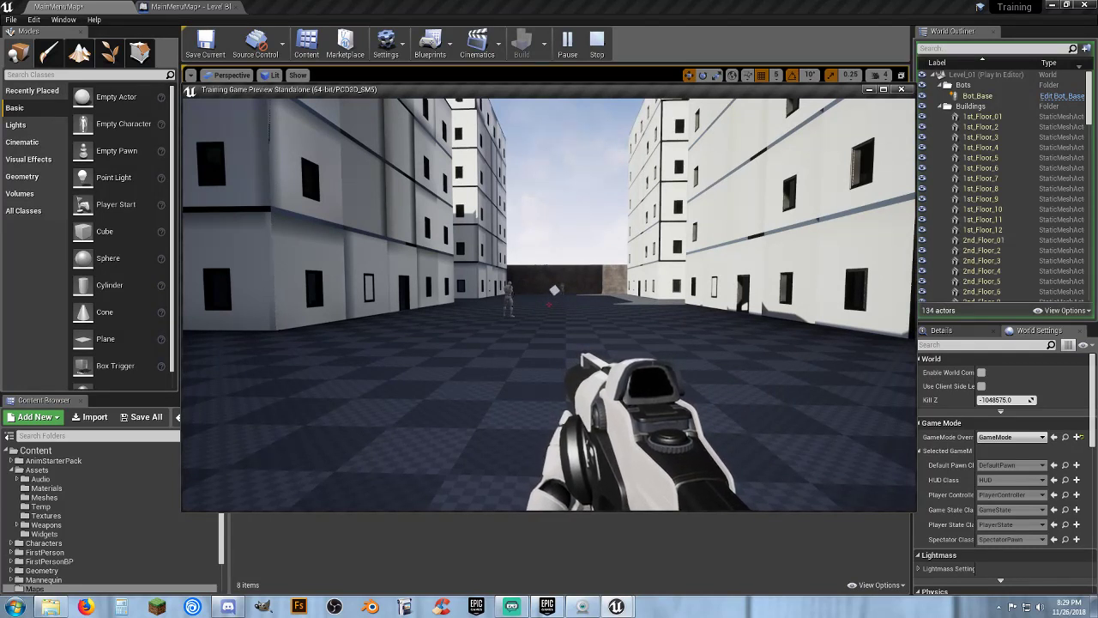
key("w")
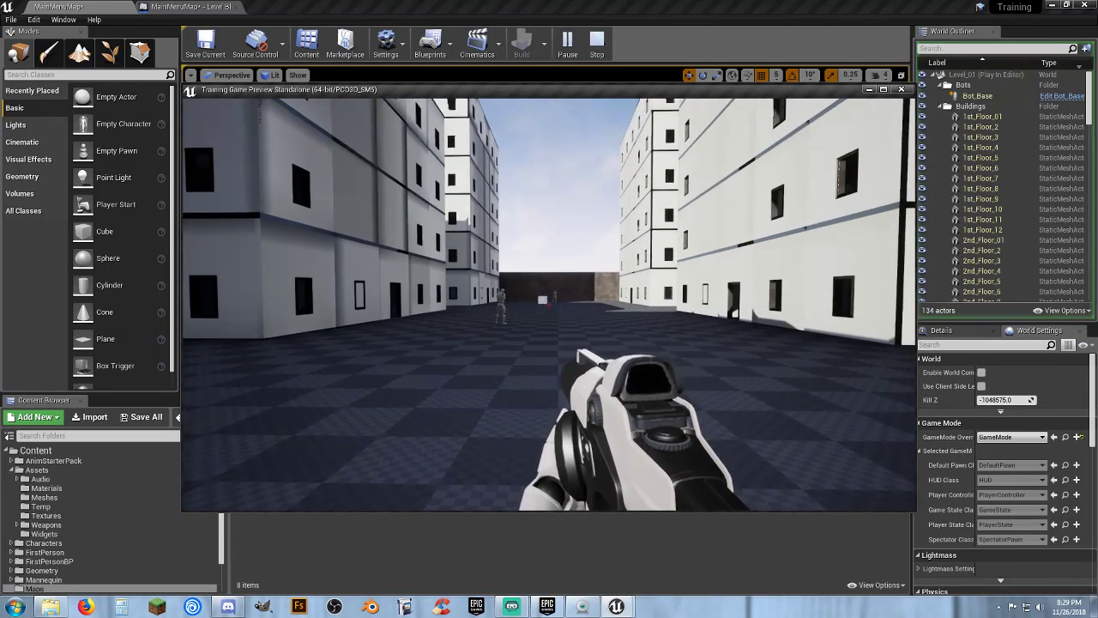
key("Escape")
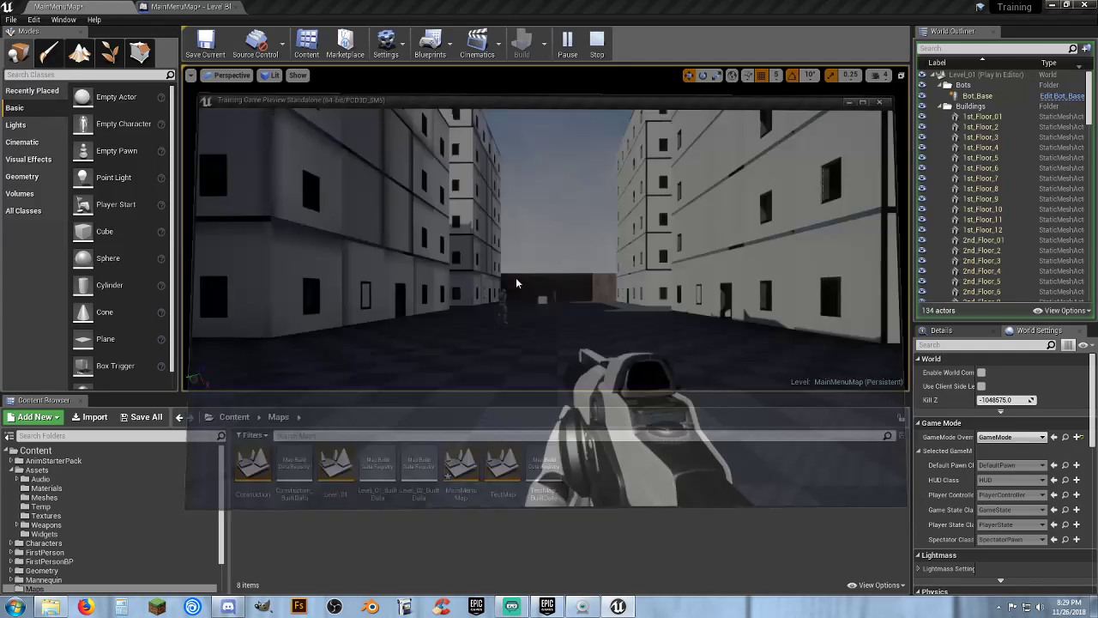
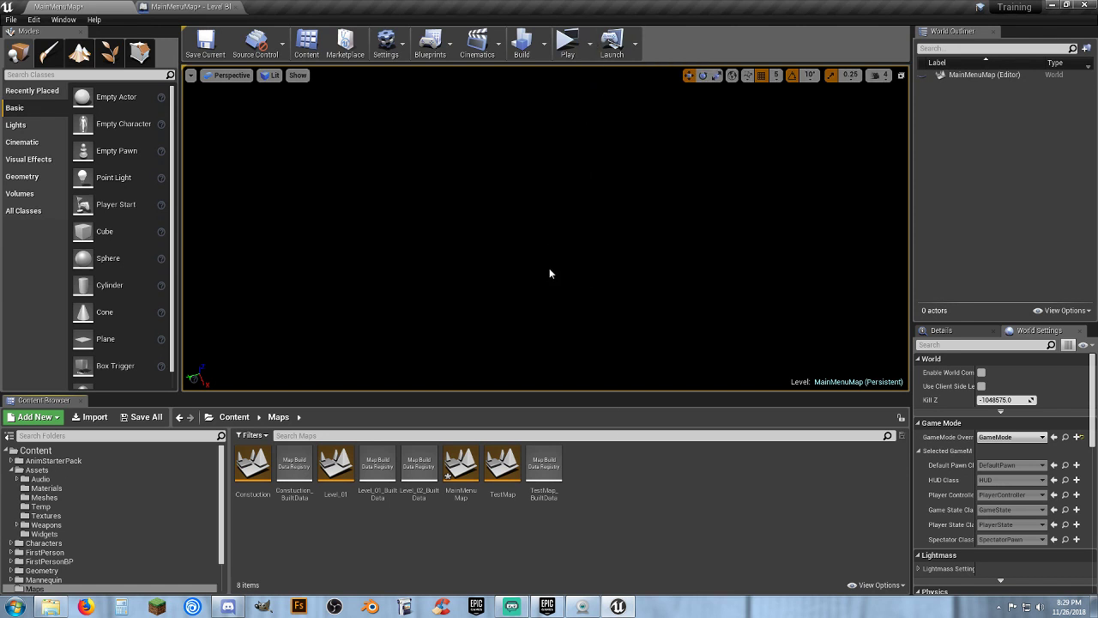
Step: Save all modified assets, review the complete node chain in MainMenuMap's level blueprint, and close that blueprint
left_click(141, 416)
left_click(651, 408)
left_click(191, 7)
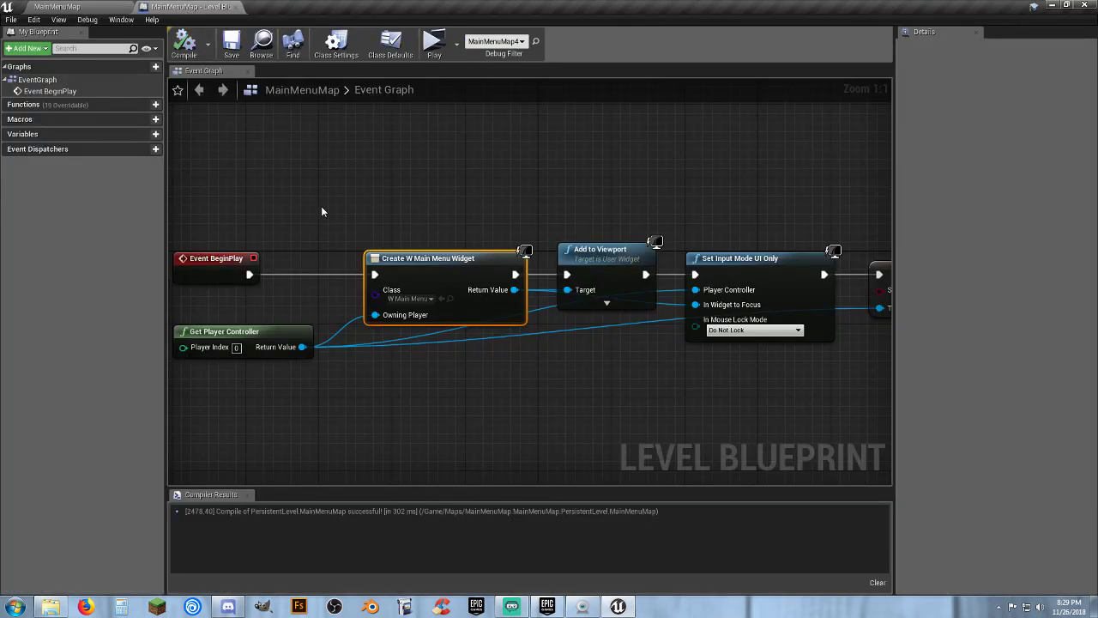
scroll(322, 211, "down", 2)
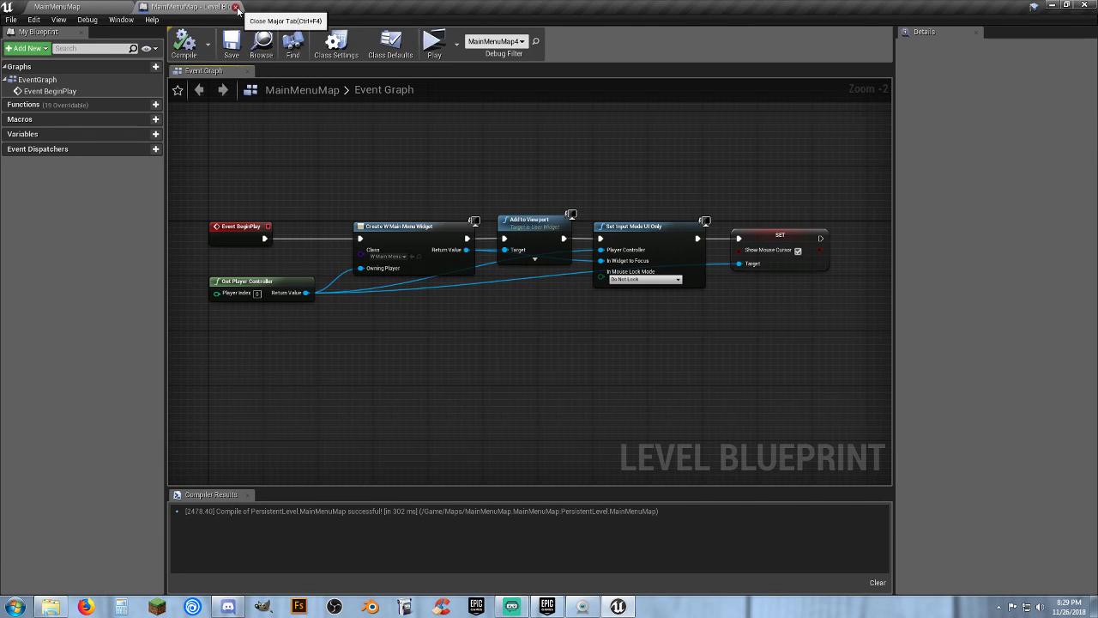
left_click(237, 8)
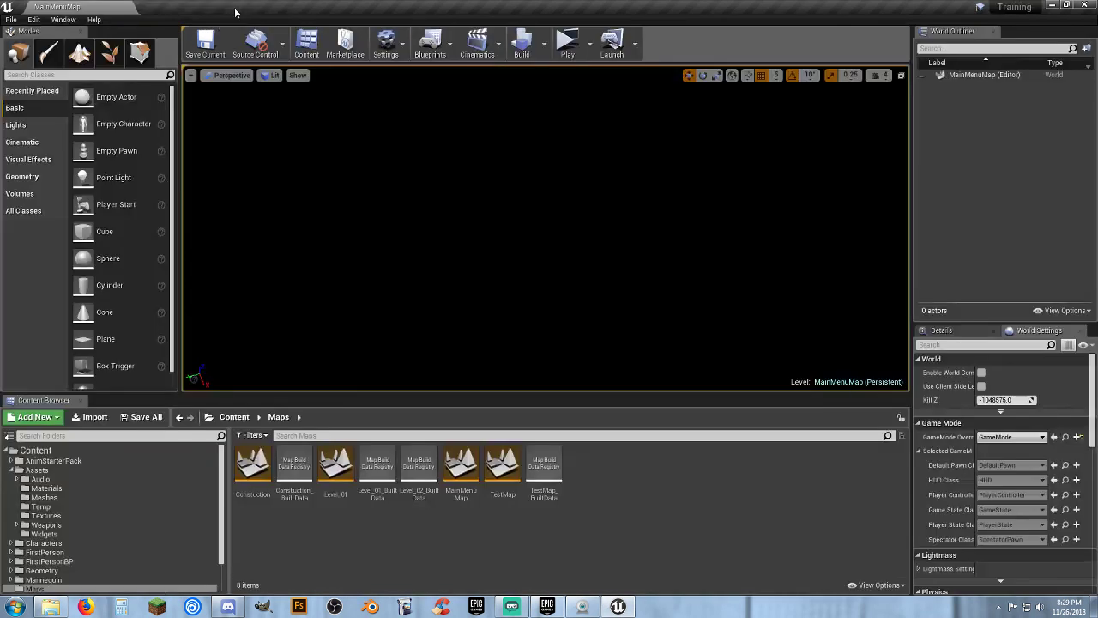
Step: Create a Widget Blueprint named W_Escape_Menu in the Assets/Widgets folder and open it for editing
left_click(72, 534)
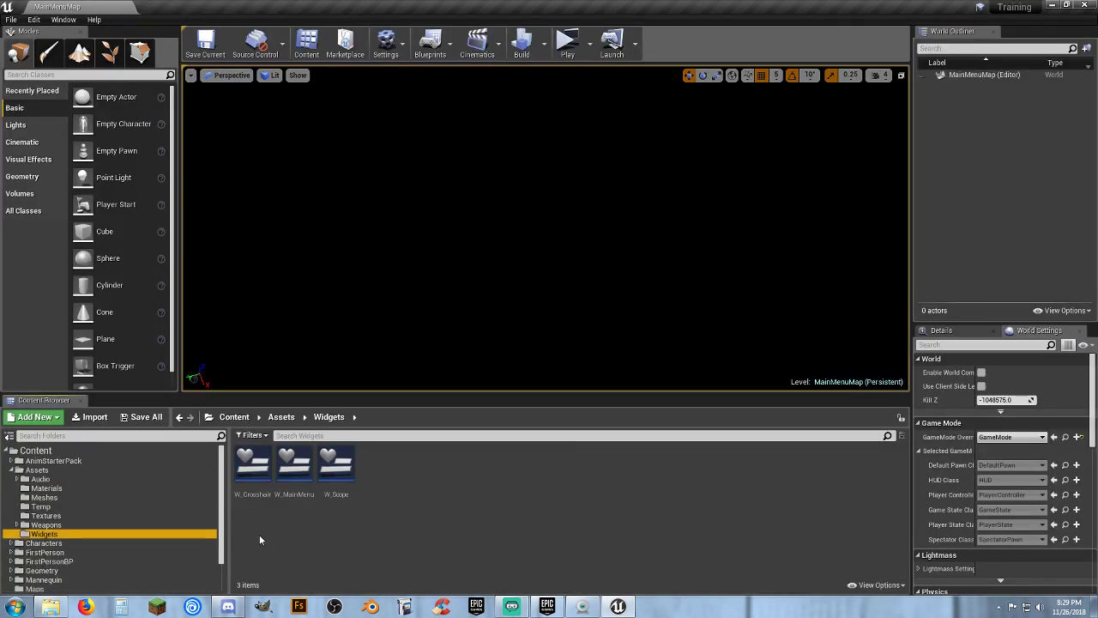
right_click(385, 468)
mouse_move(442, 463)
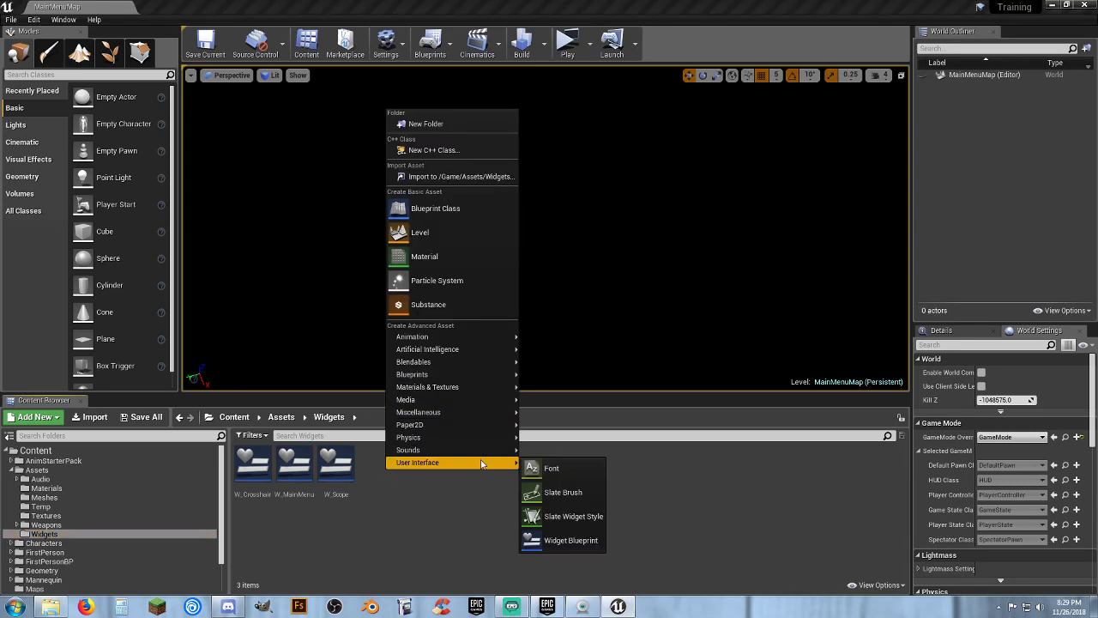
left_click(574, 547)
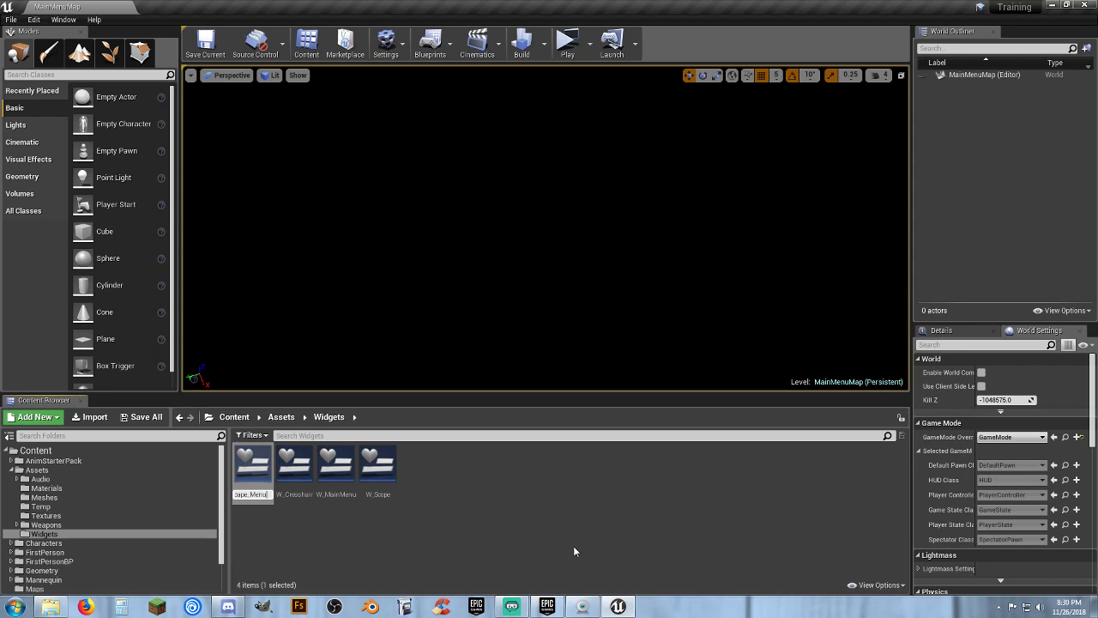
key("Return")
key("Return")
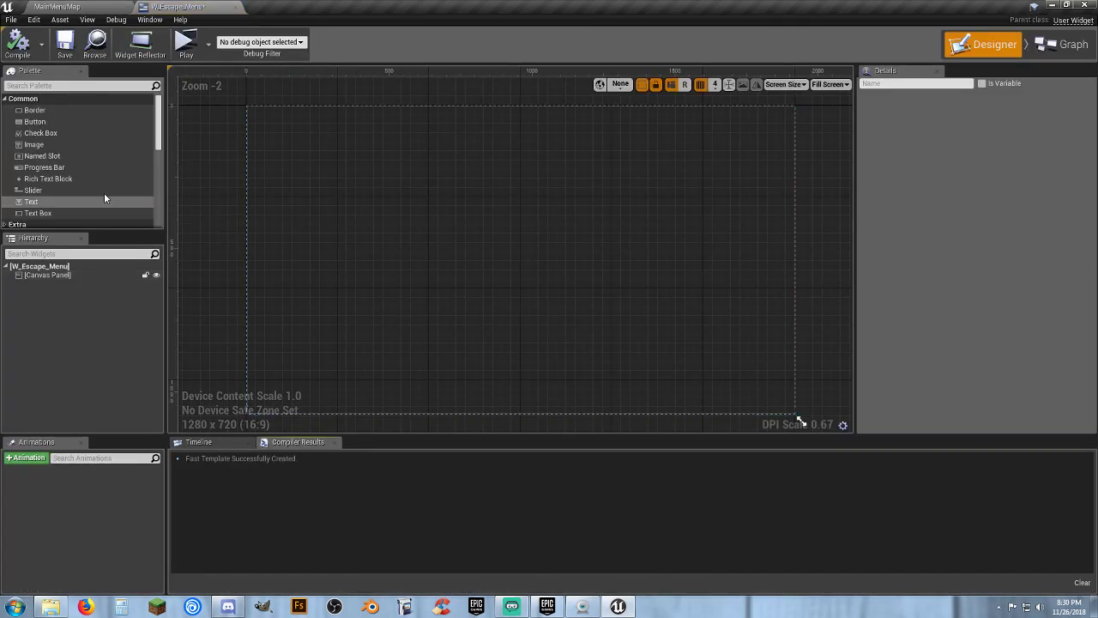
Step: Add a Background Blur from the Special Effects widgets to the canvas of W_Escape_Menu
scroll(93, 191, "down", 4)
scroll(61, 194, "down", 5)
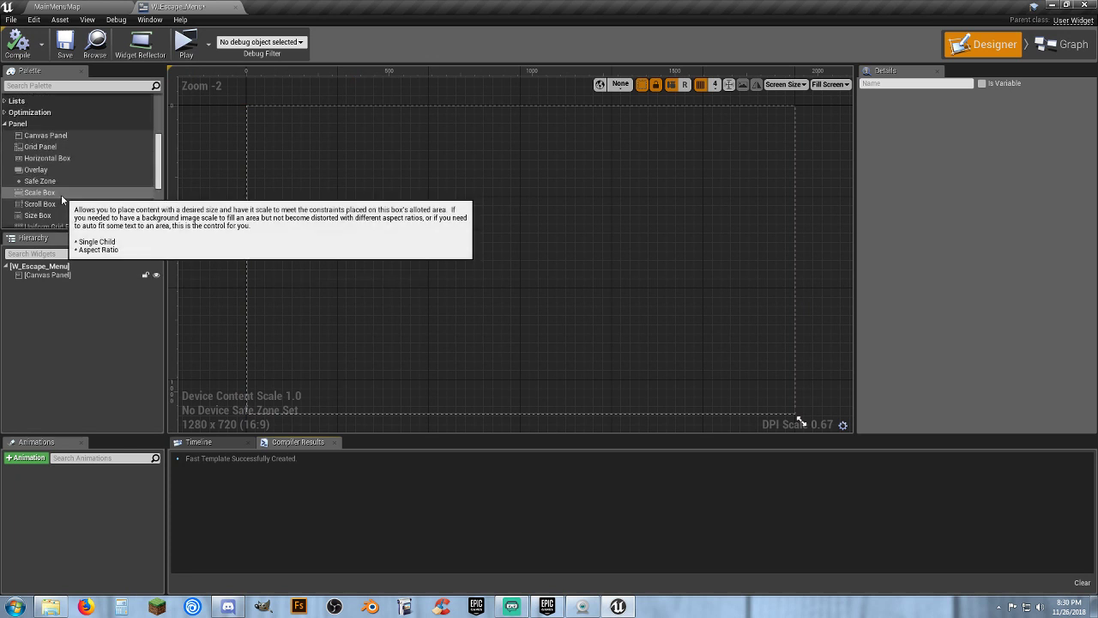
scroll(55, 195, "down", 3)
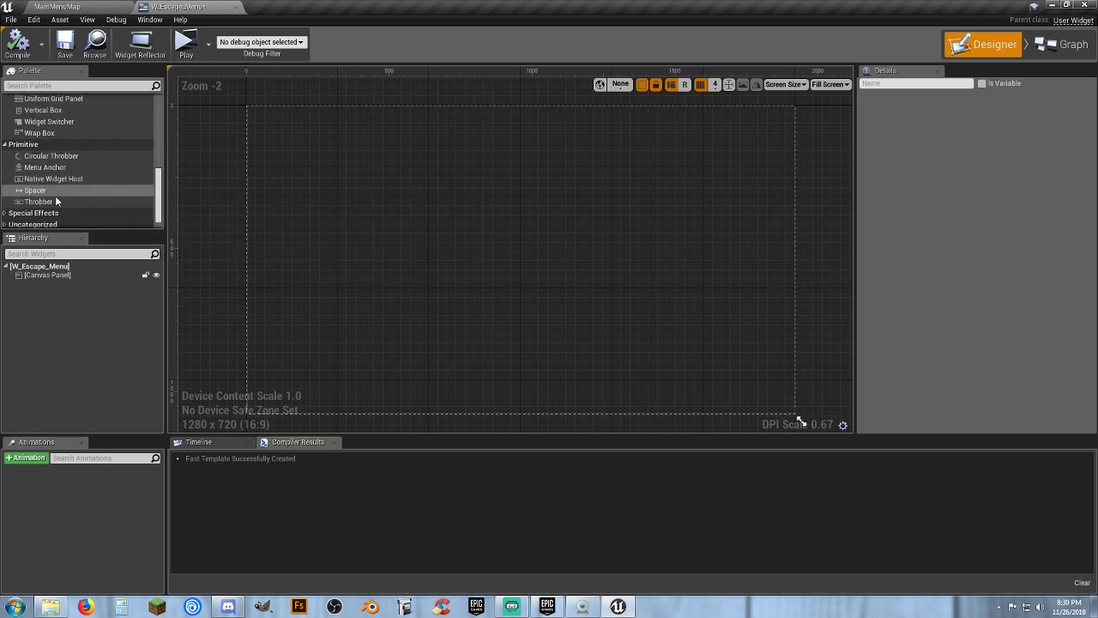
left_click(9, 200)
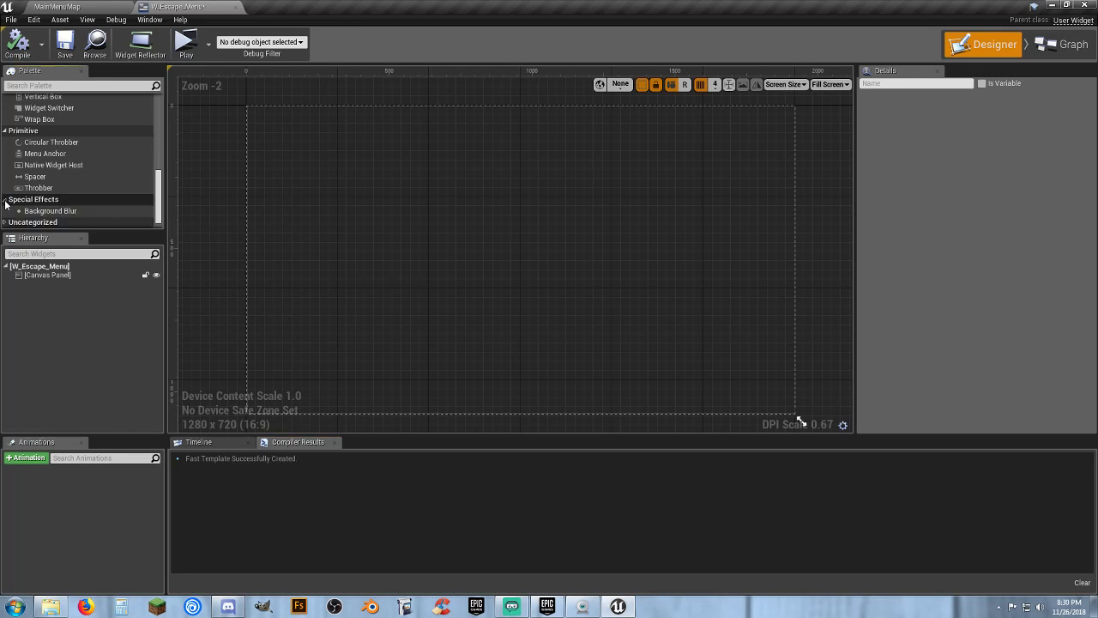
left_click_drag(47, 211, 413, 192)
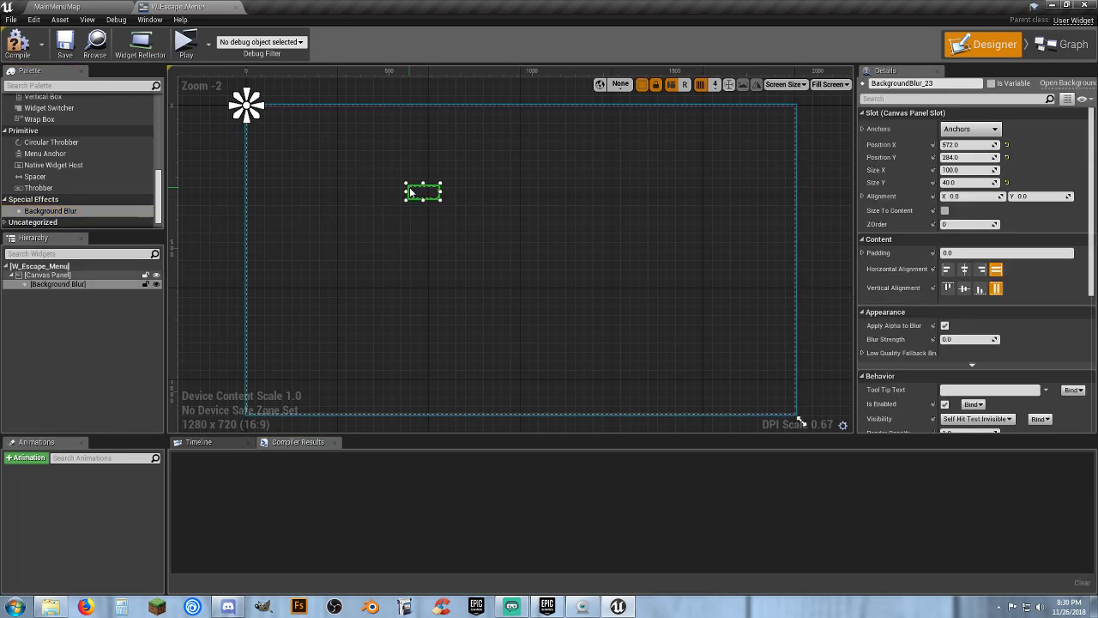
Step: Anchor the background blur to stretch across the full canvas and set its left, top, right and bottom offsets to 0
left_click(975, 129)
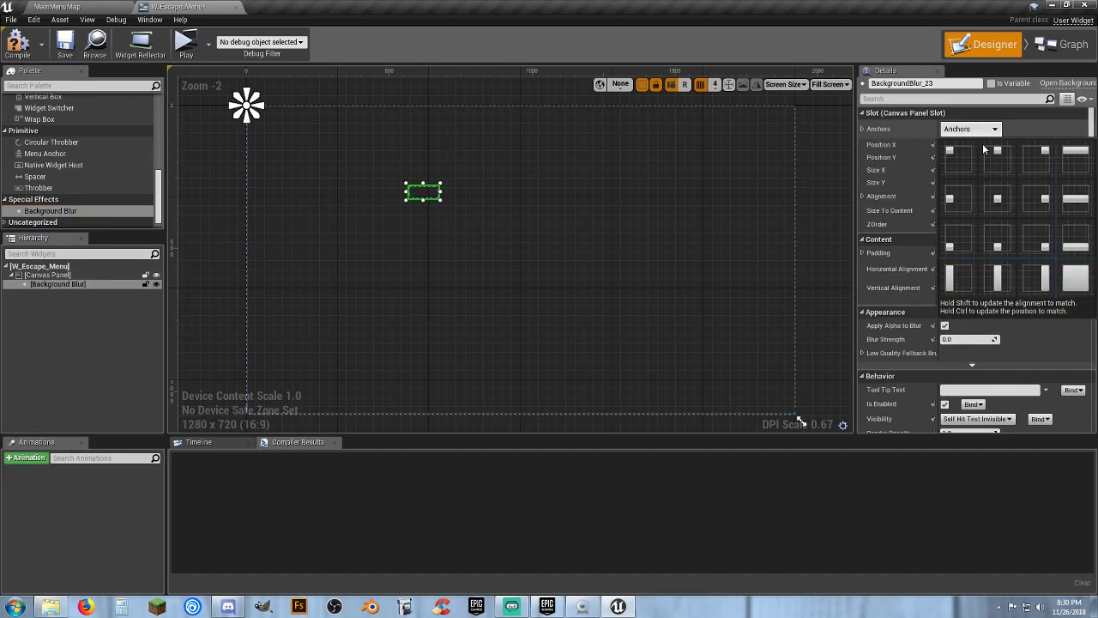
left_click(1076, 279)
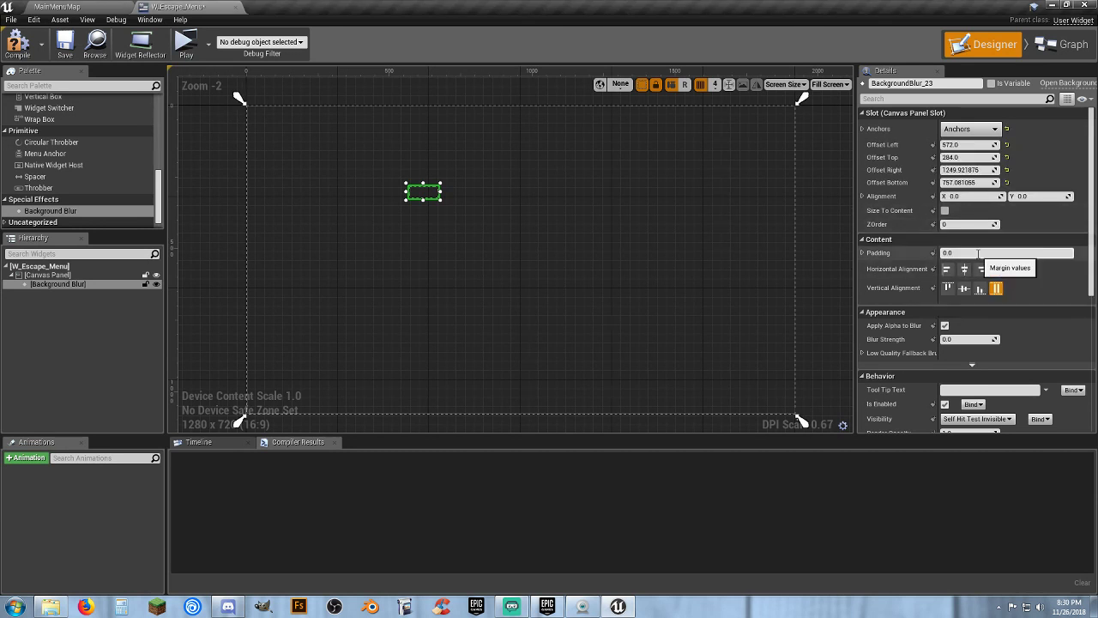
left_click(965, 145)
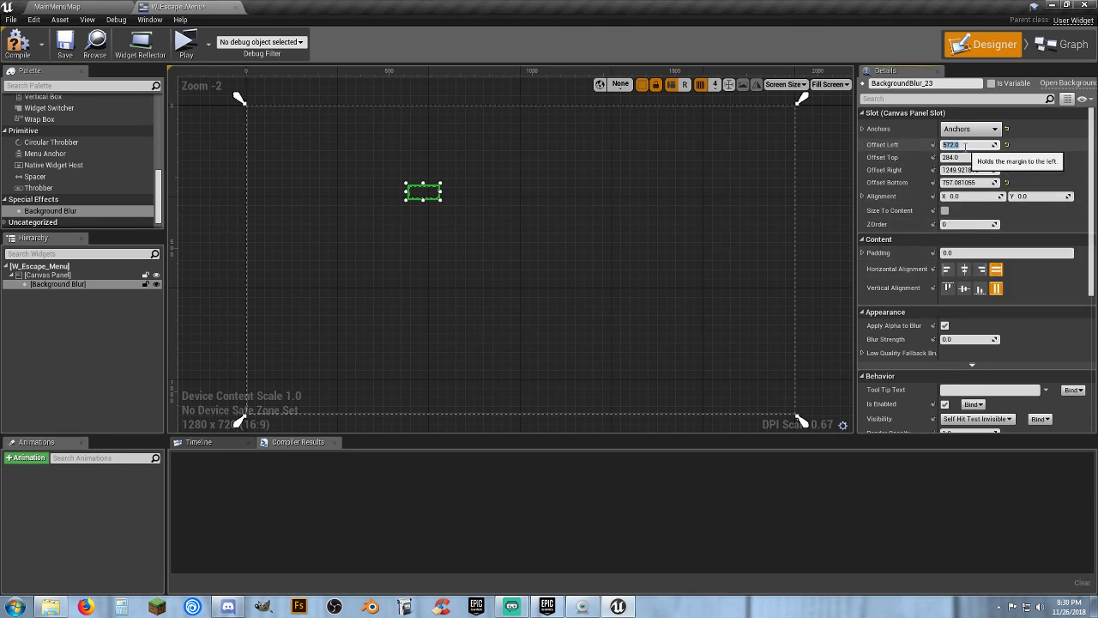
type("0")
key("Tab")
type("0")
key("Tab")
type("0")
key("Tab")
type("0")
key("Tab")
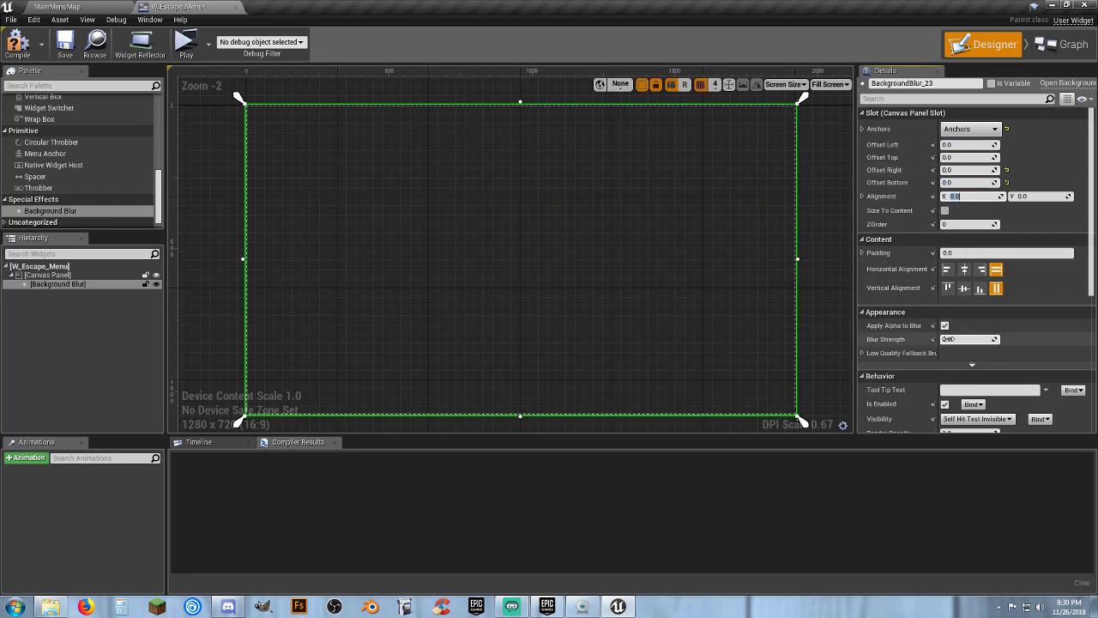
Step: Set the background blur's Blur Strength to 40 and its ZOrder to -5, compiling and saving the widget
left_click(947, 339)
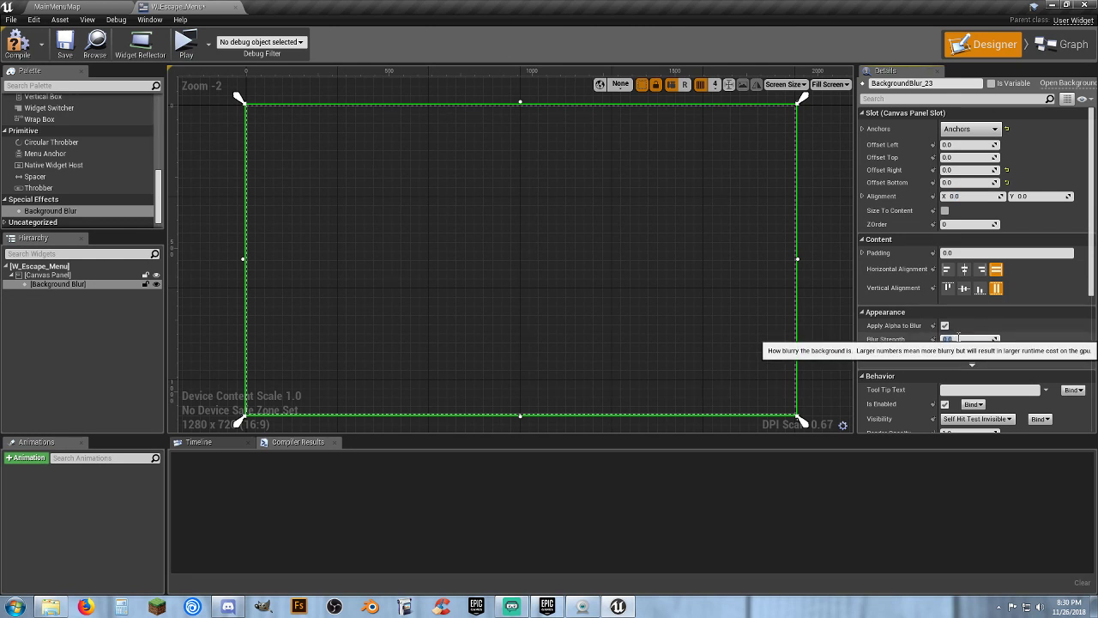
type("40")
key("Return")
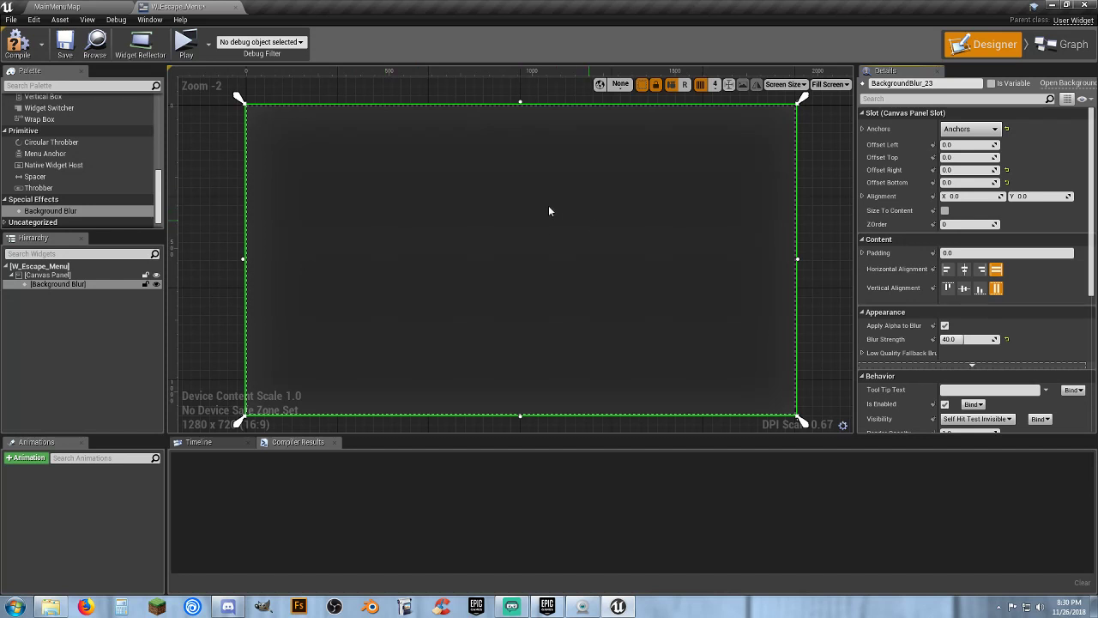
left_click(17, 43)
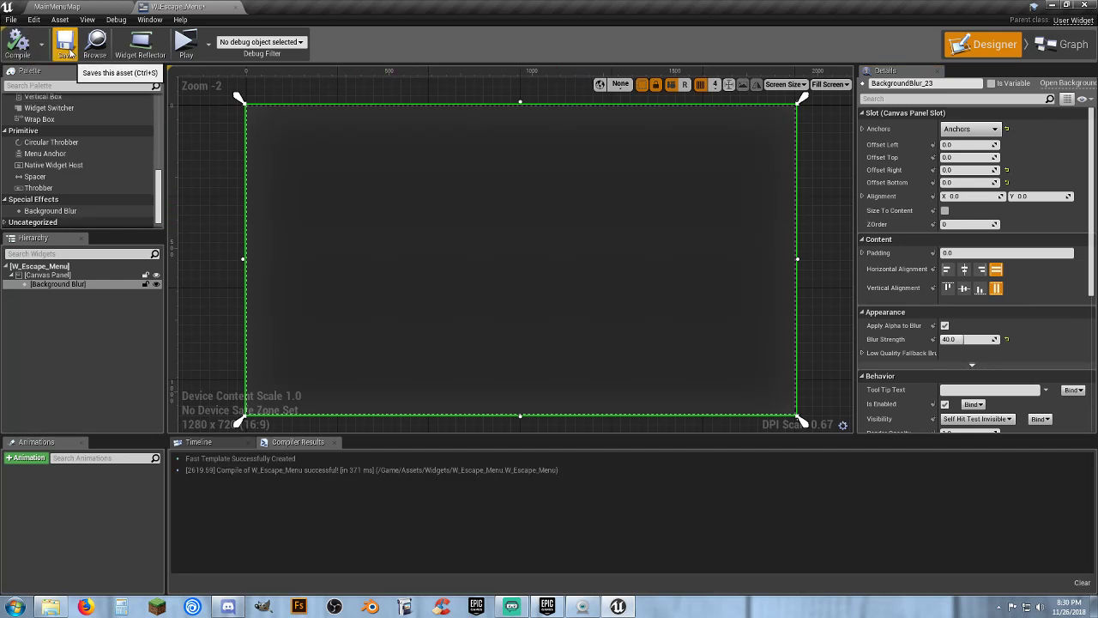
left_click(66, 44)
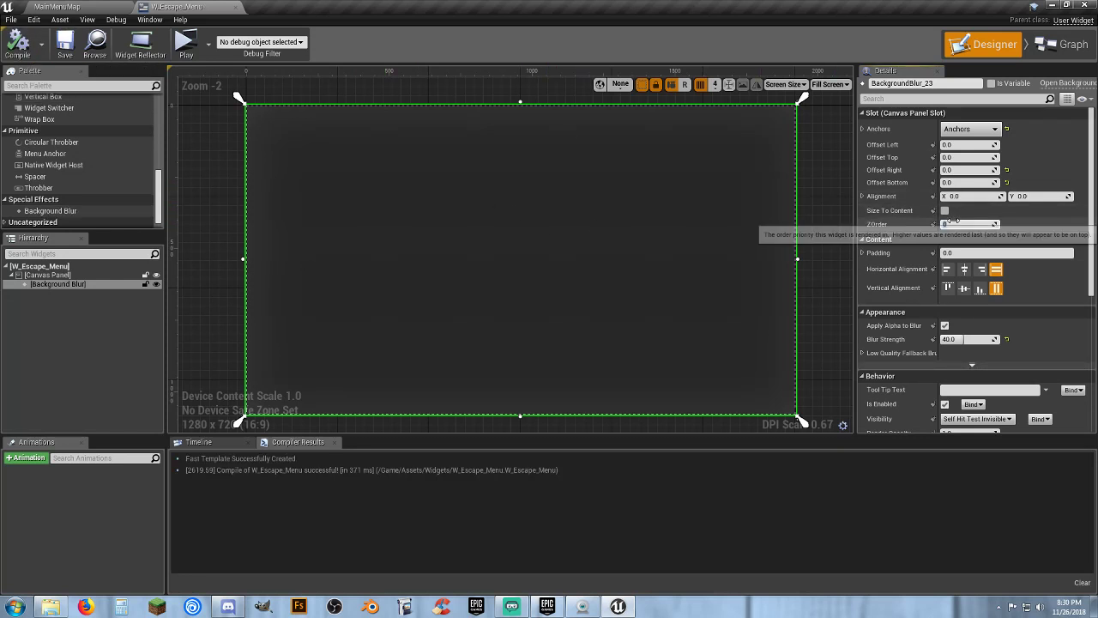
key("Tab")
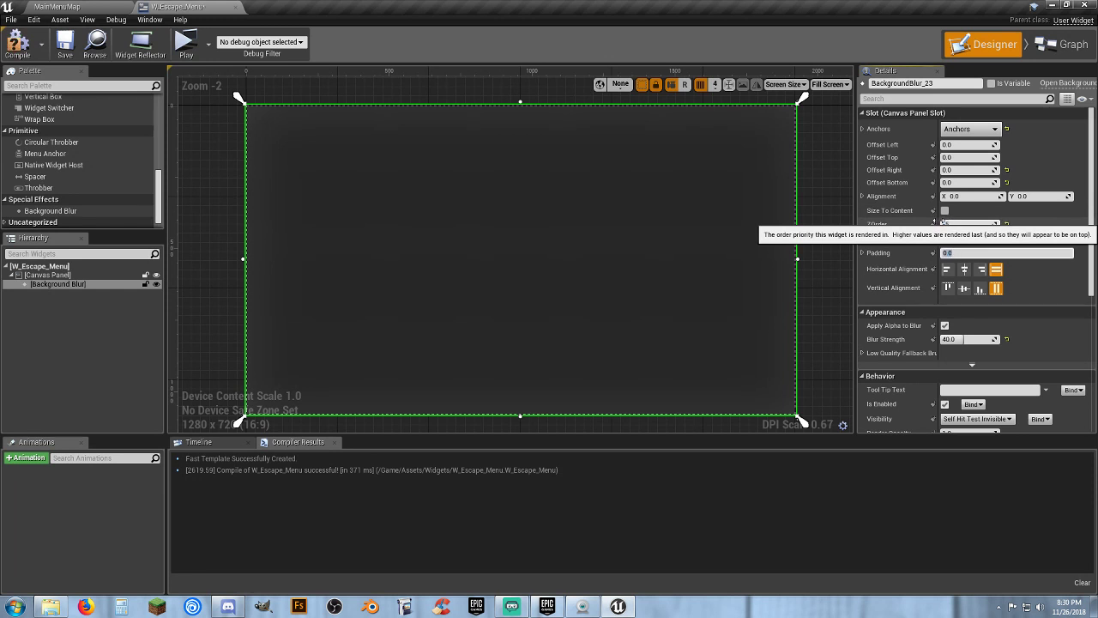
left_click(17, 41)
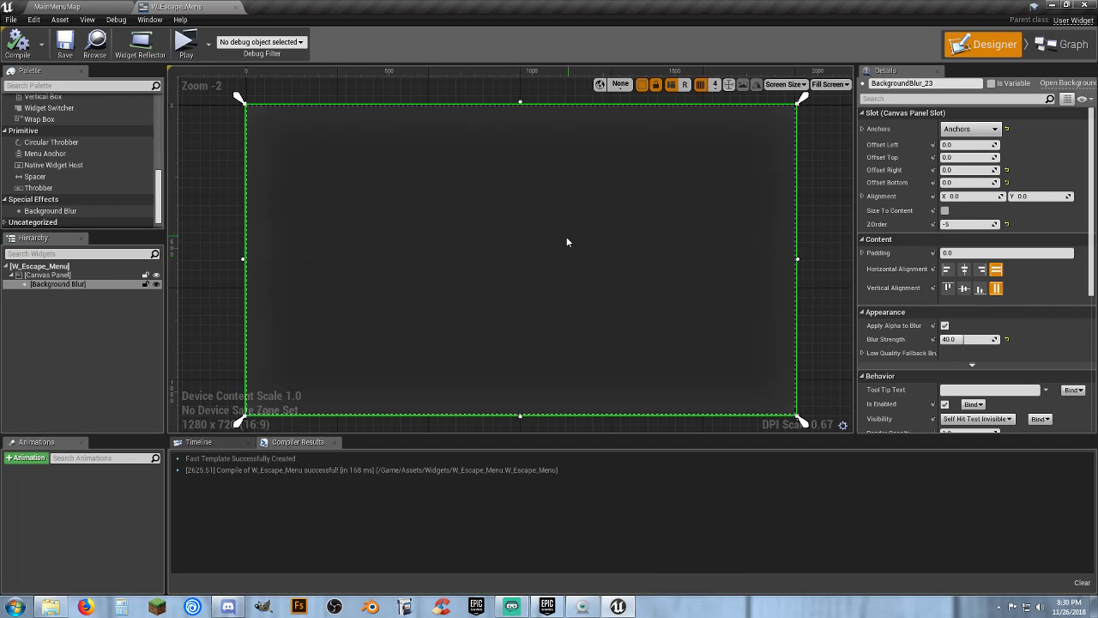
Step: Locate the Vertical Box among the available panel widgets
scroll(70, 203, "up", 5)
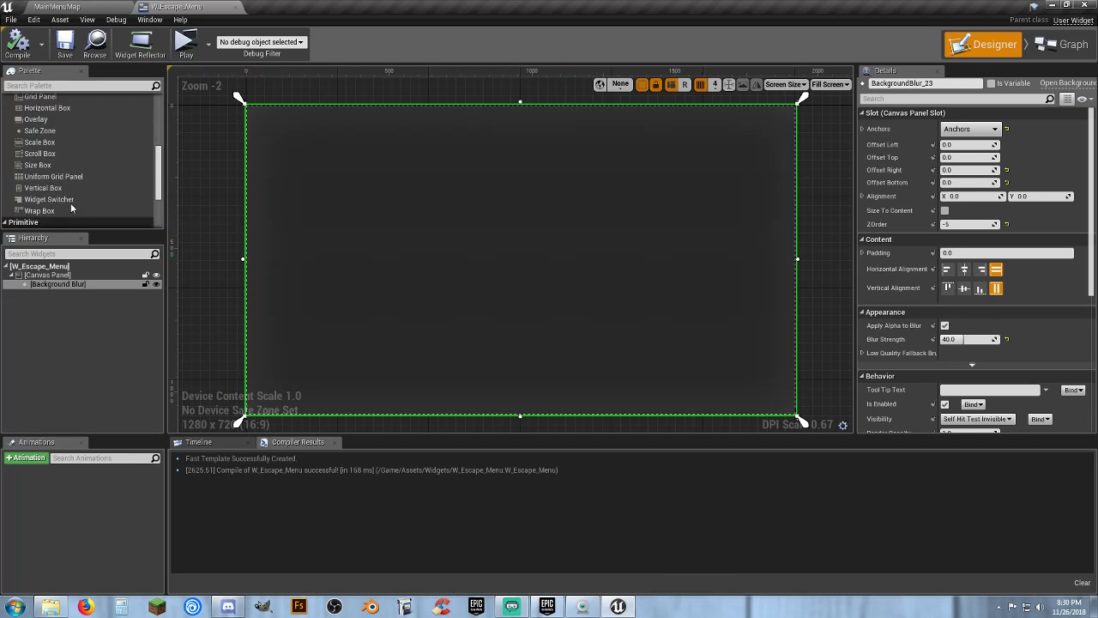
scroll(68, 206, "down", 1)
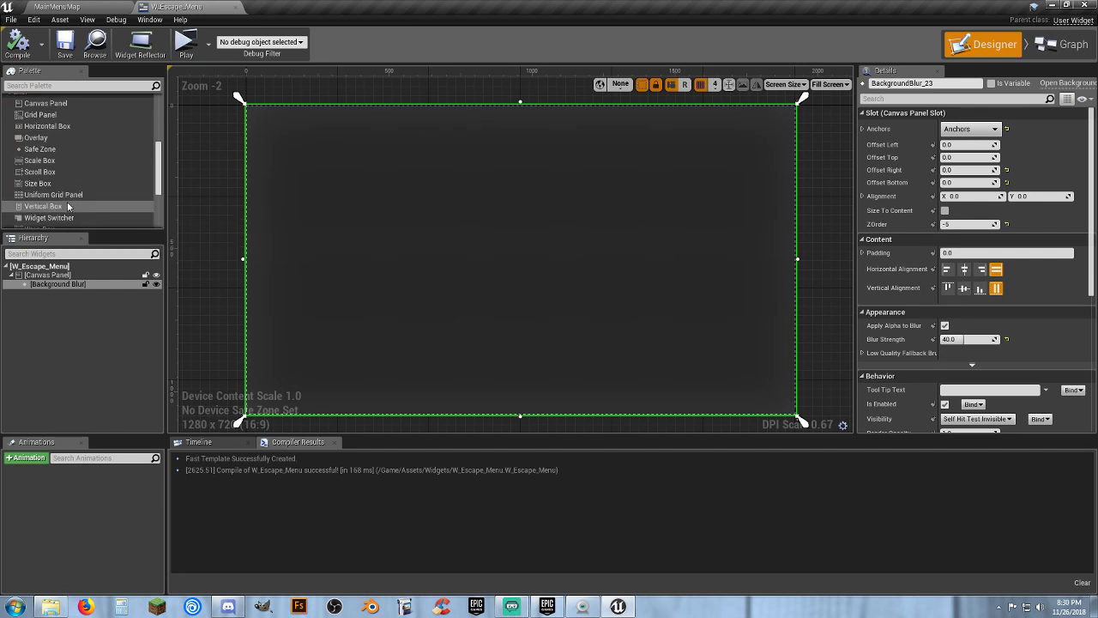
left_click_drag(67, 207, 442, 196)
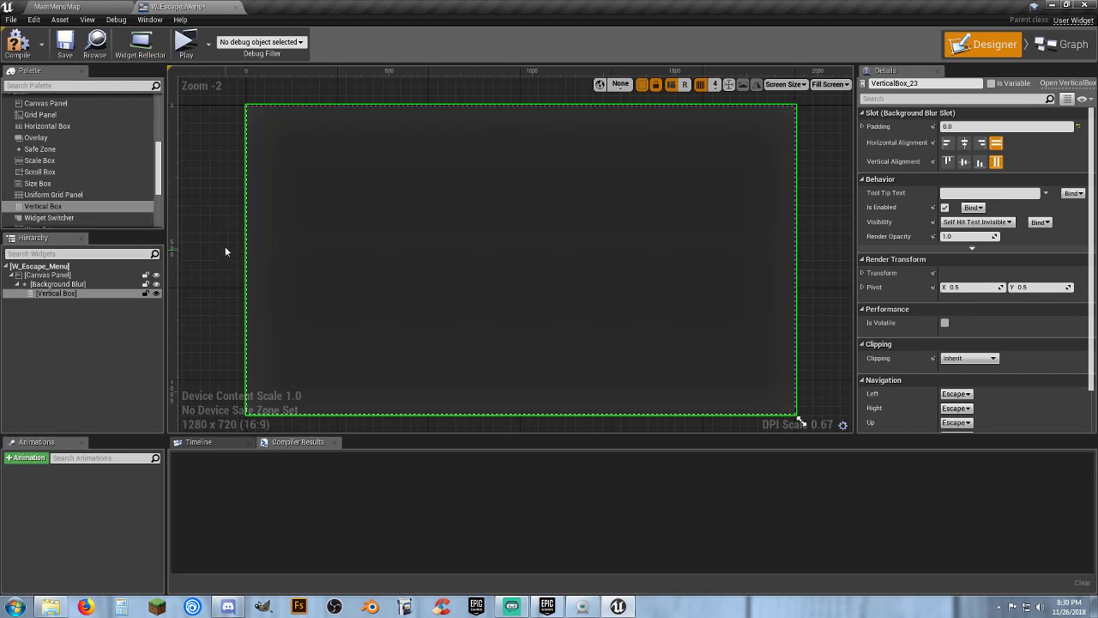
right_click_drag(226, 246, 293, 245)
scroll(277, 244, "down", 3)
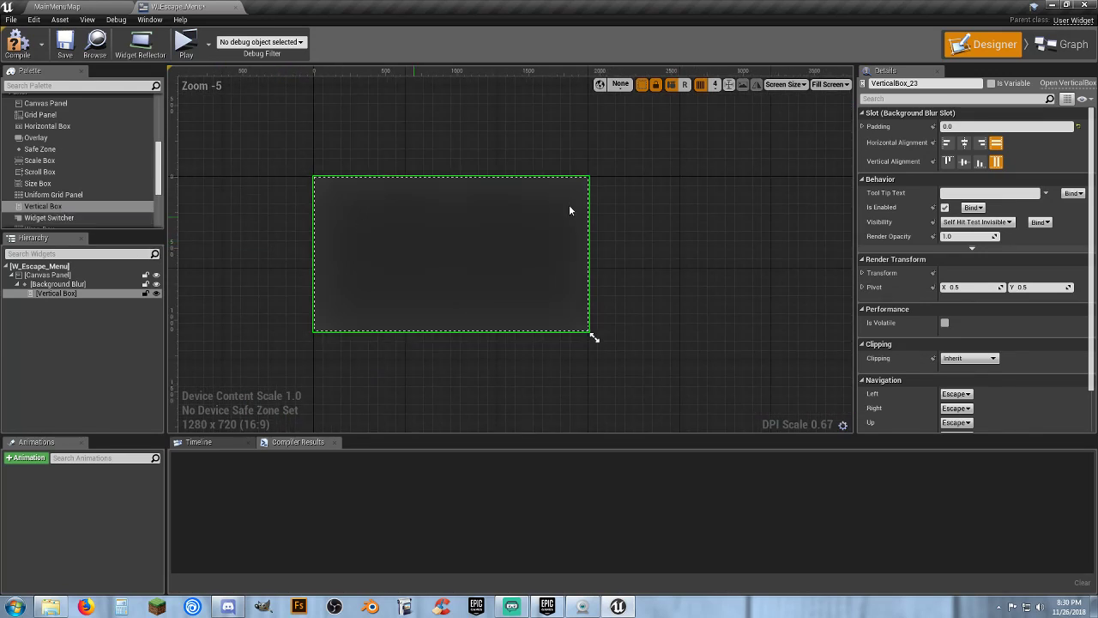
left_click(658, 230)
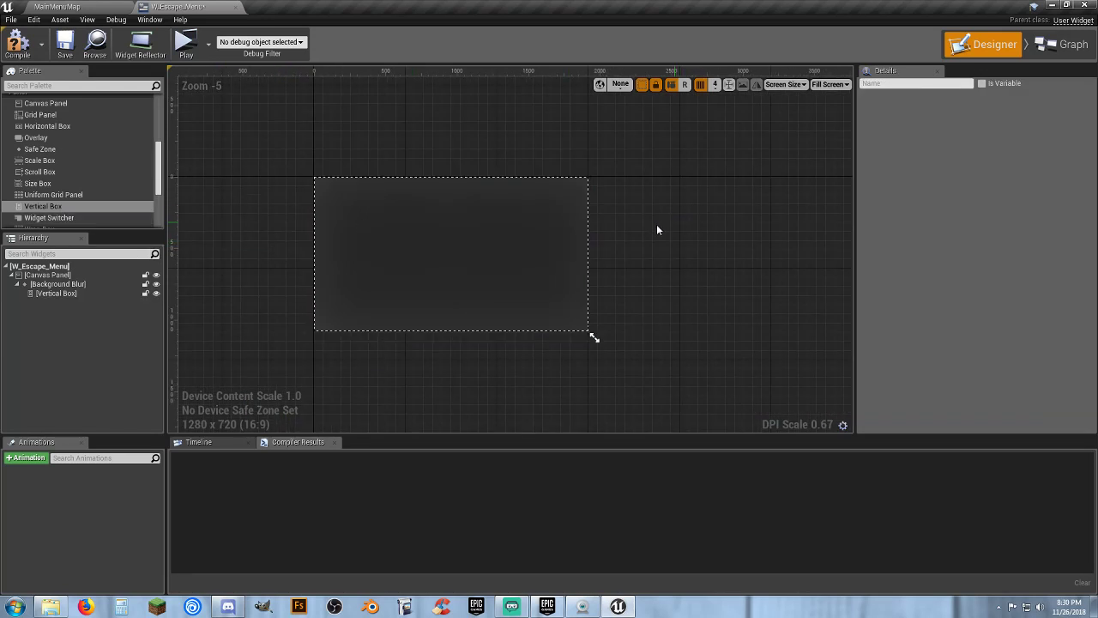
left_click(57, 293)
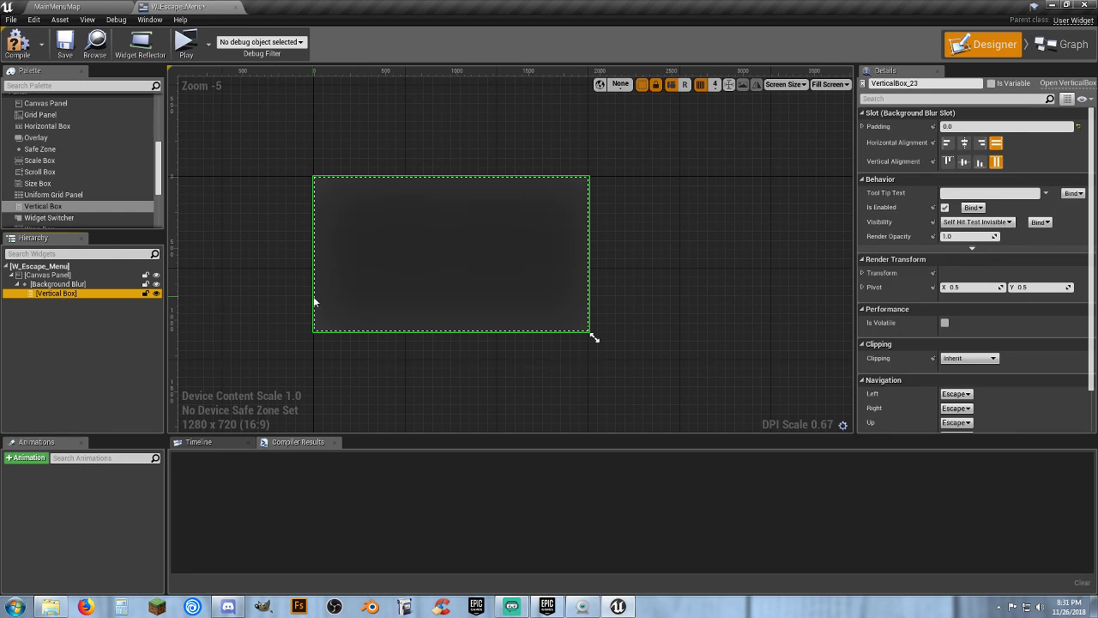
left_click(76, 333)
left_click(76, 294)
key("Delete")
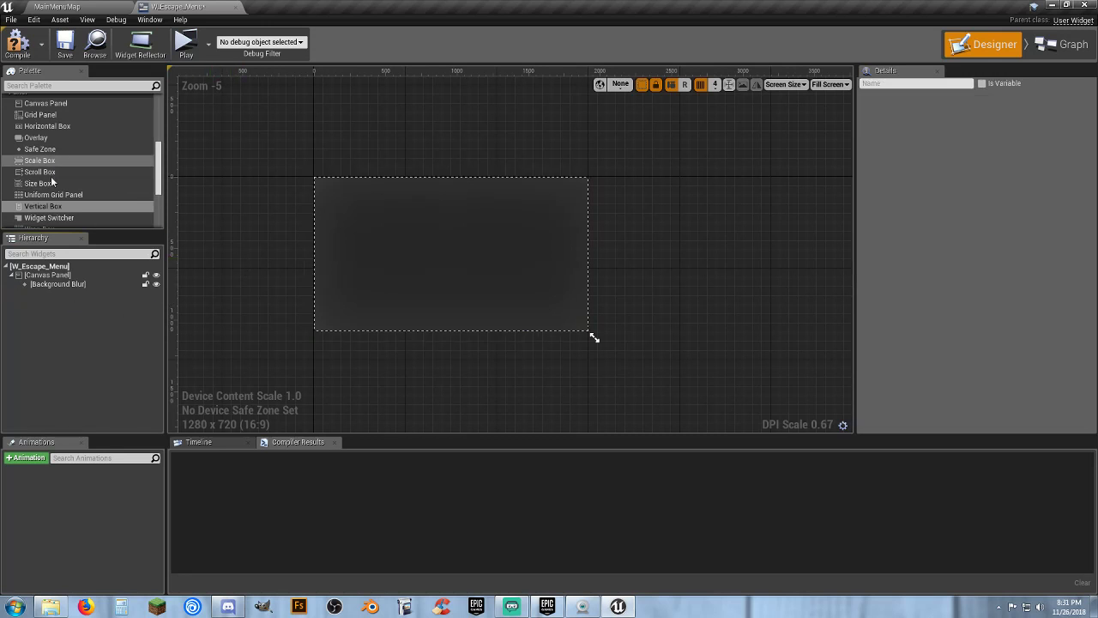
Step: Add a Vertical Box directly under the Canvas Panel and move it to about X 804, Y 348
left_click_drag(41, 207, 51, 276)
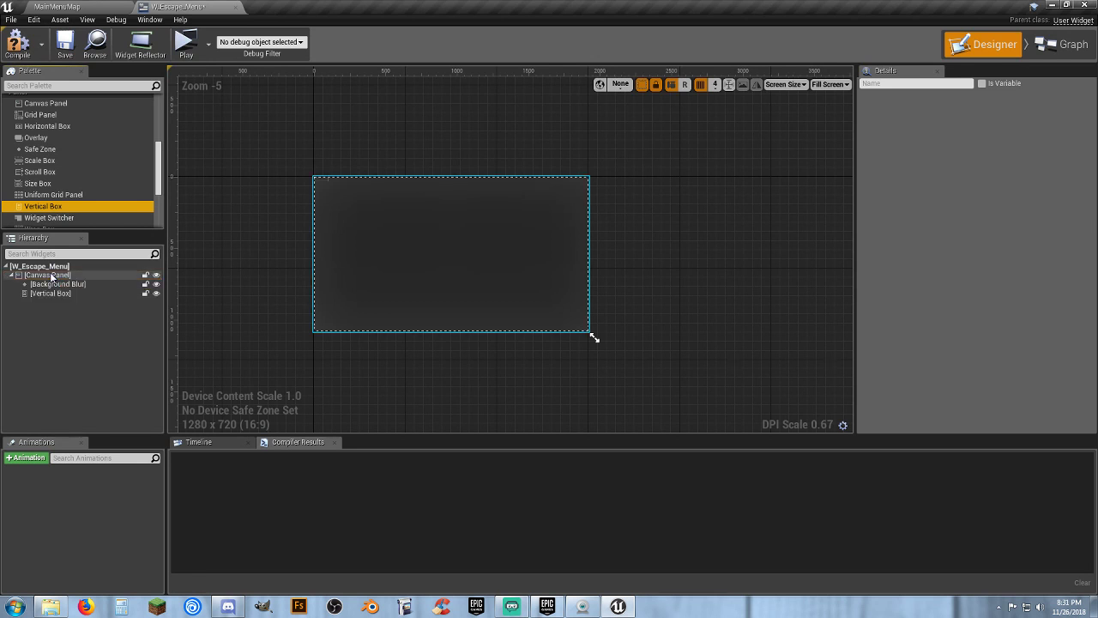
scroll(326, 202, "up", 4)
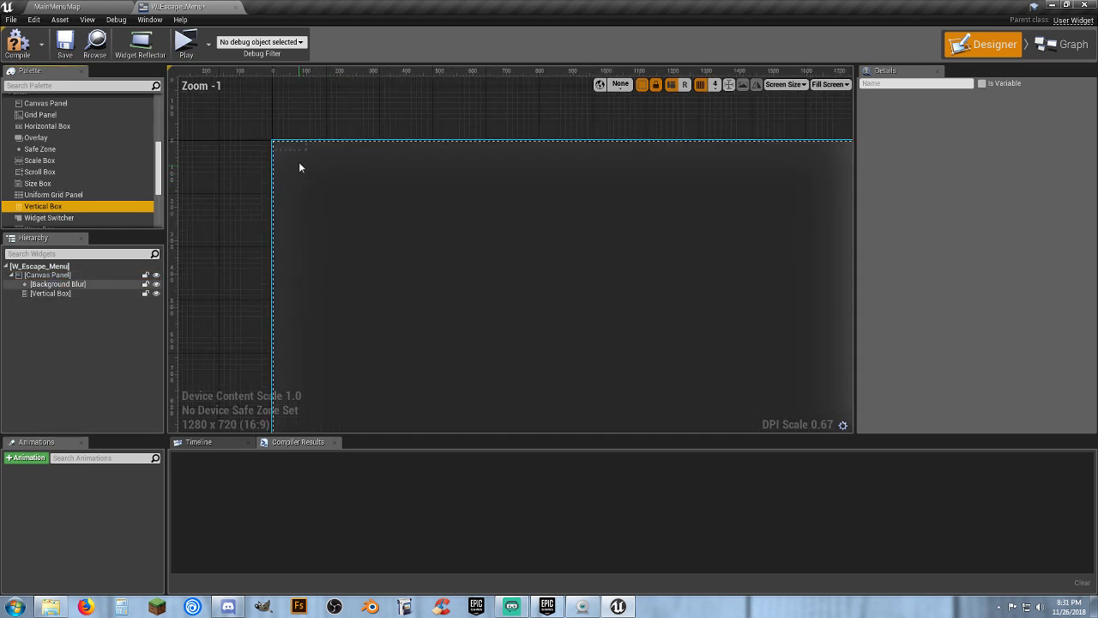
left_click(62, 292)
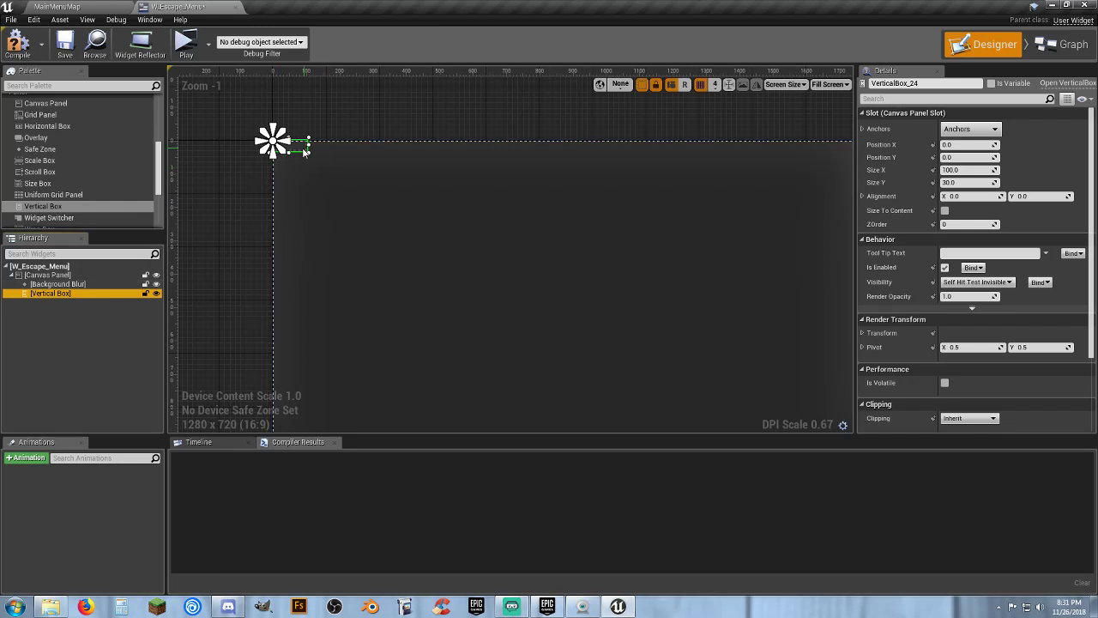
left_click_drag(304, 149, 520, 240)
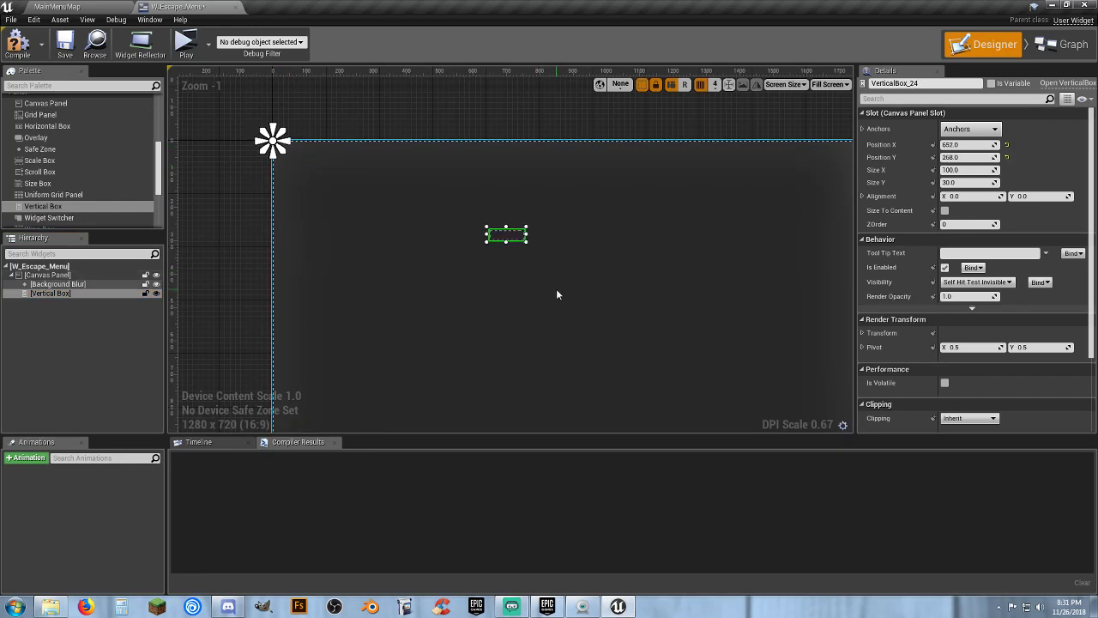
right_click_drag(556, 288, 503, 252)
left_click_drag(461, 199, 512, 220)
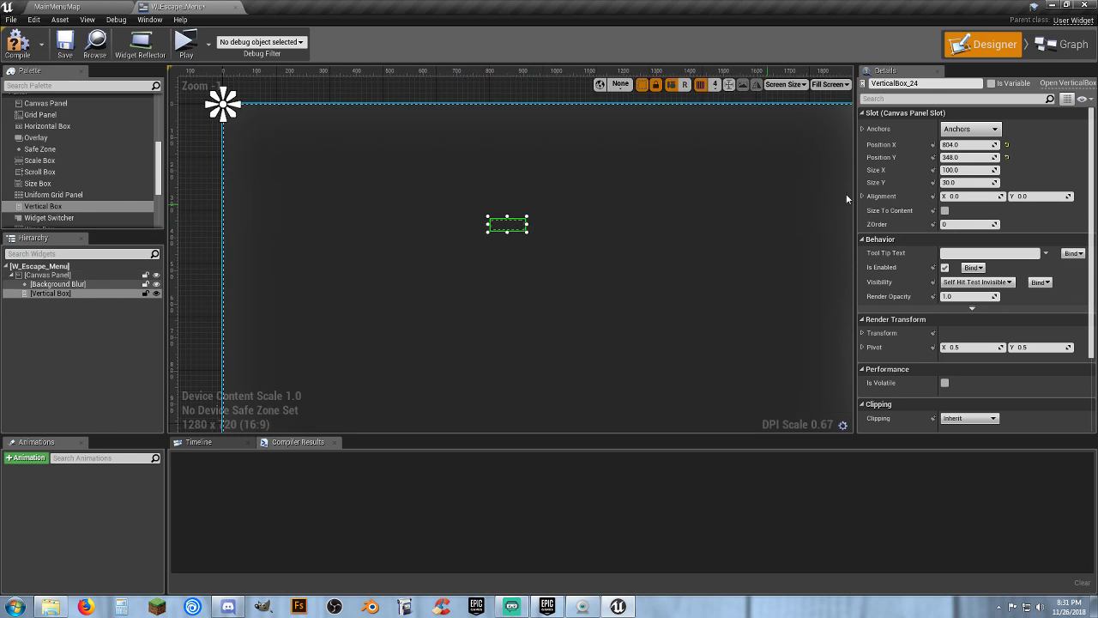
Step: Set the Vertical Box's size to 300 in X and 200 in Y
left_click(968, 169)
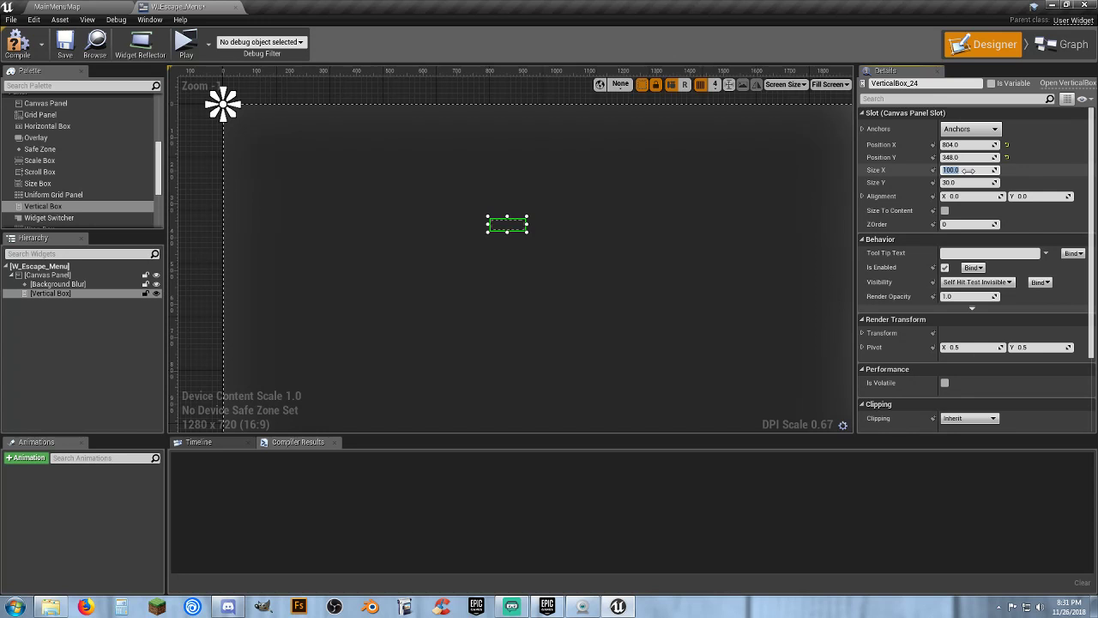
type("300")
key("Tab")
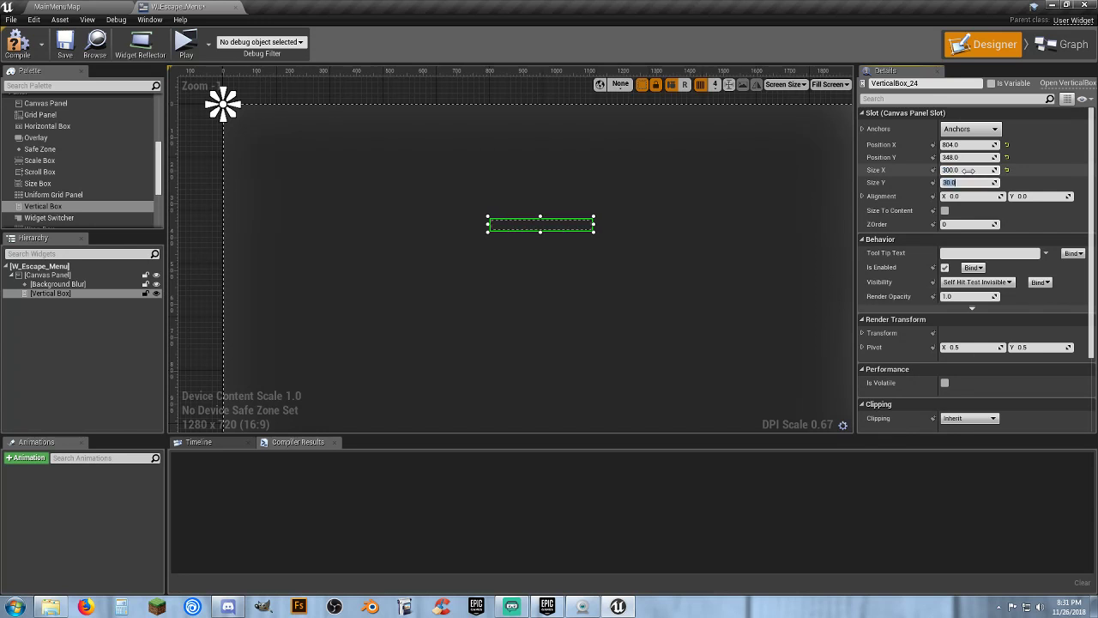
key("Tab")
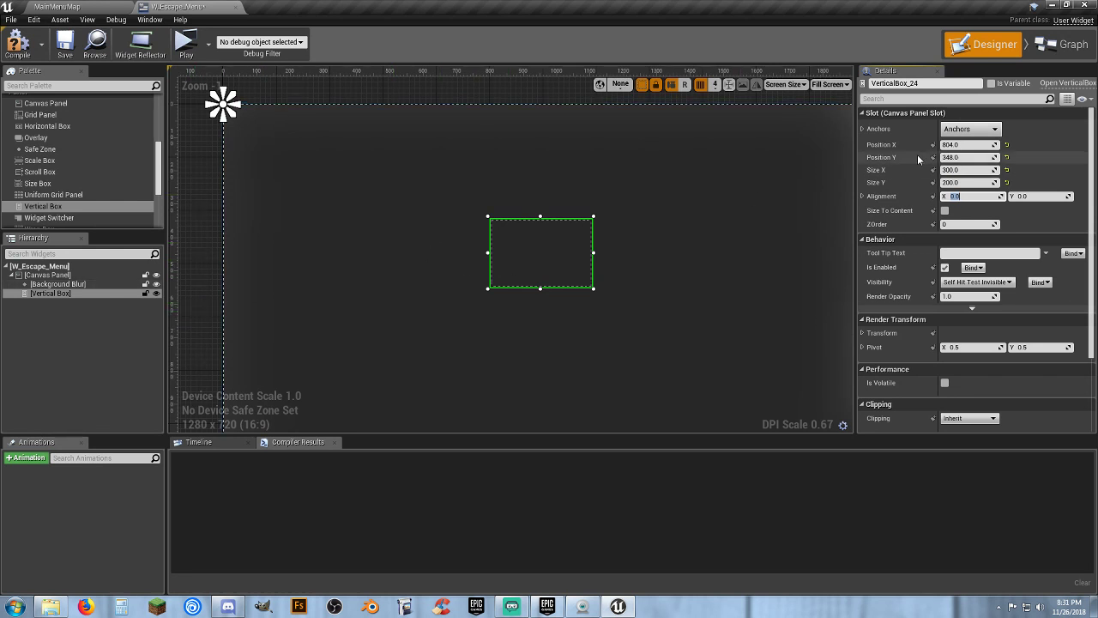
Step: Anchor the Vertical Box to the centre of the canvas and set its position to X -150, Y -100
left_click(970, 131)
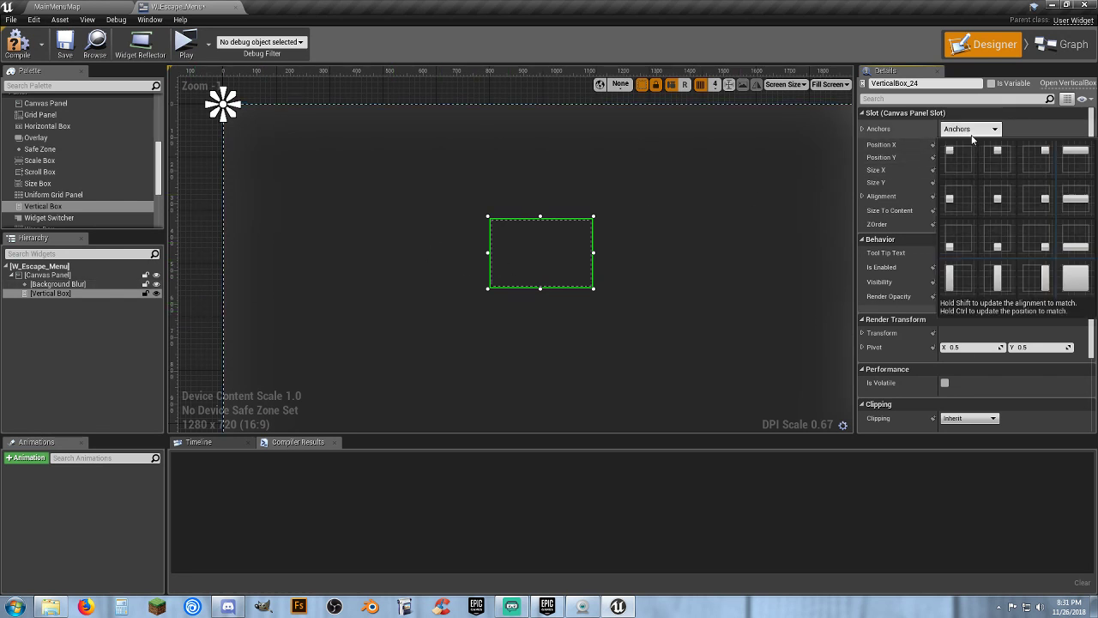
left_click(996, 198)
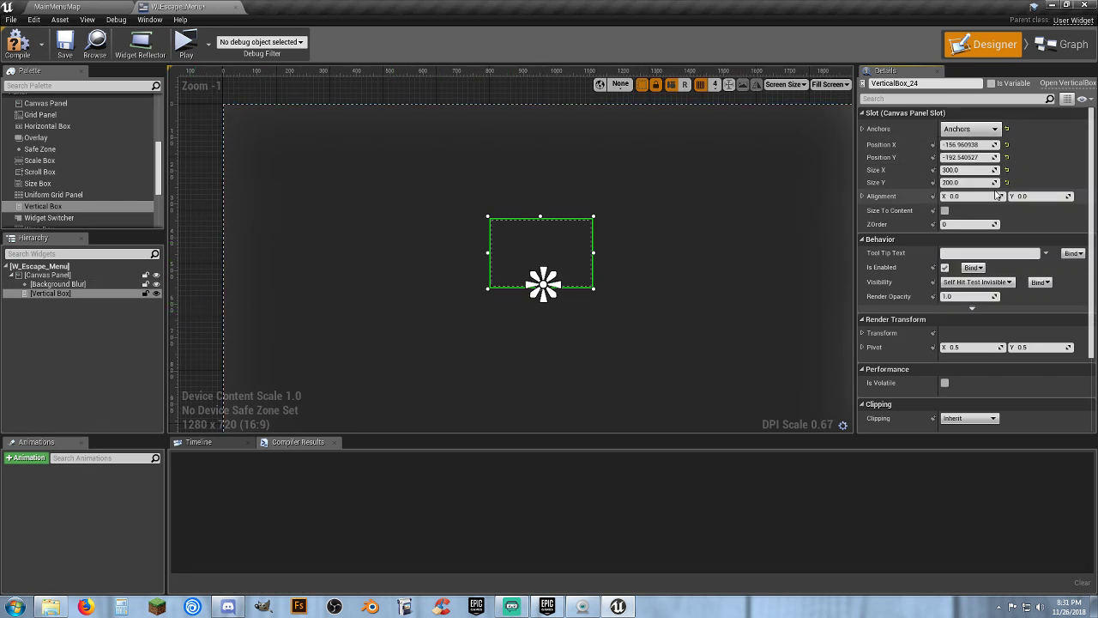
left_click(983, 145)
type("-15")
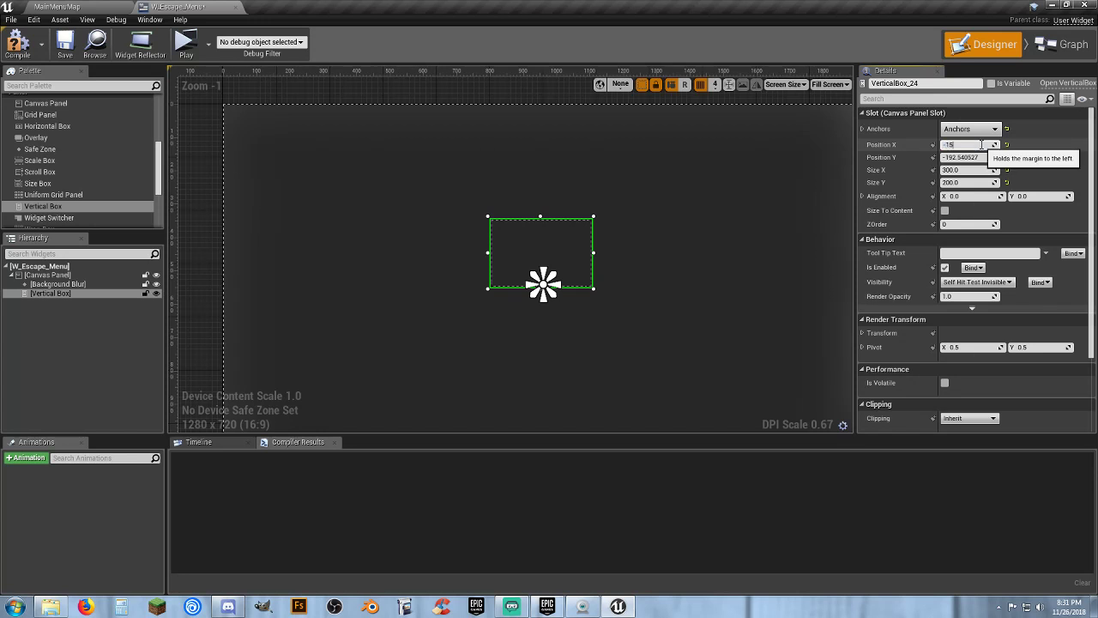
type("0")
key("Tab")
type("-100")
key("Tab")
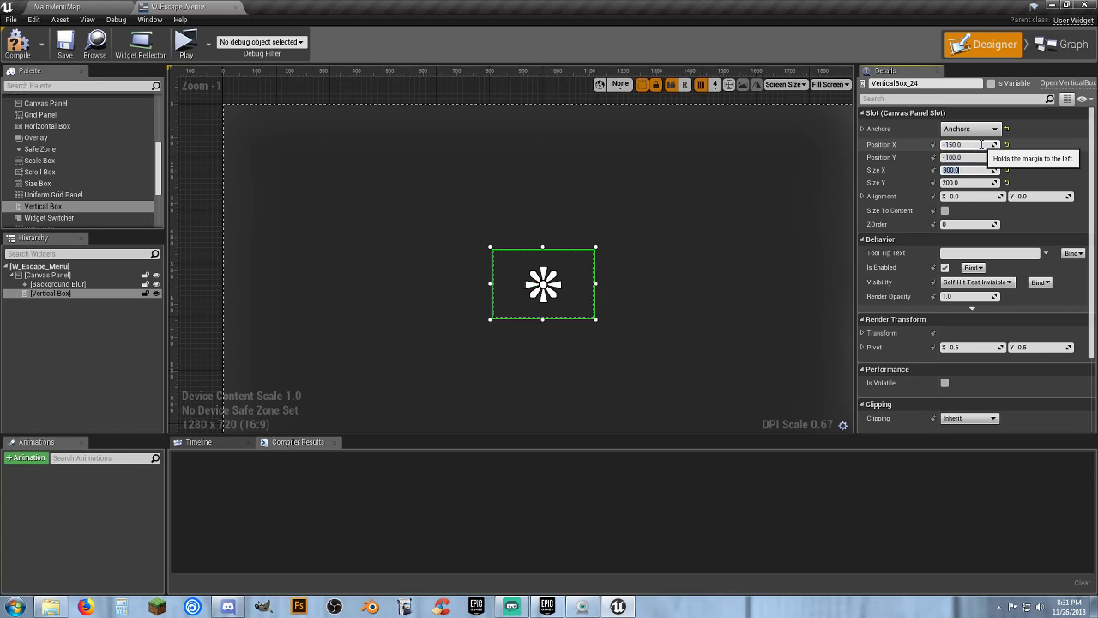
left_click(65, 338)
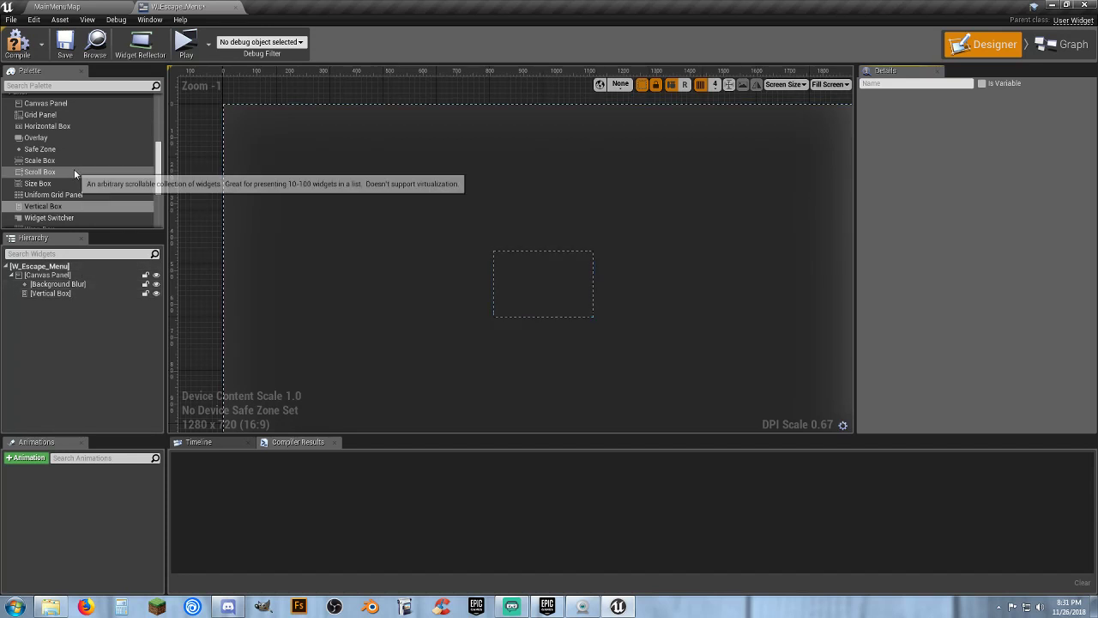
Step: Add a Button inside the Vertical Box and nest a Text widget in that button
scroll(74, 169, "up", 8)
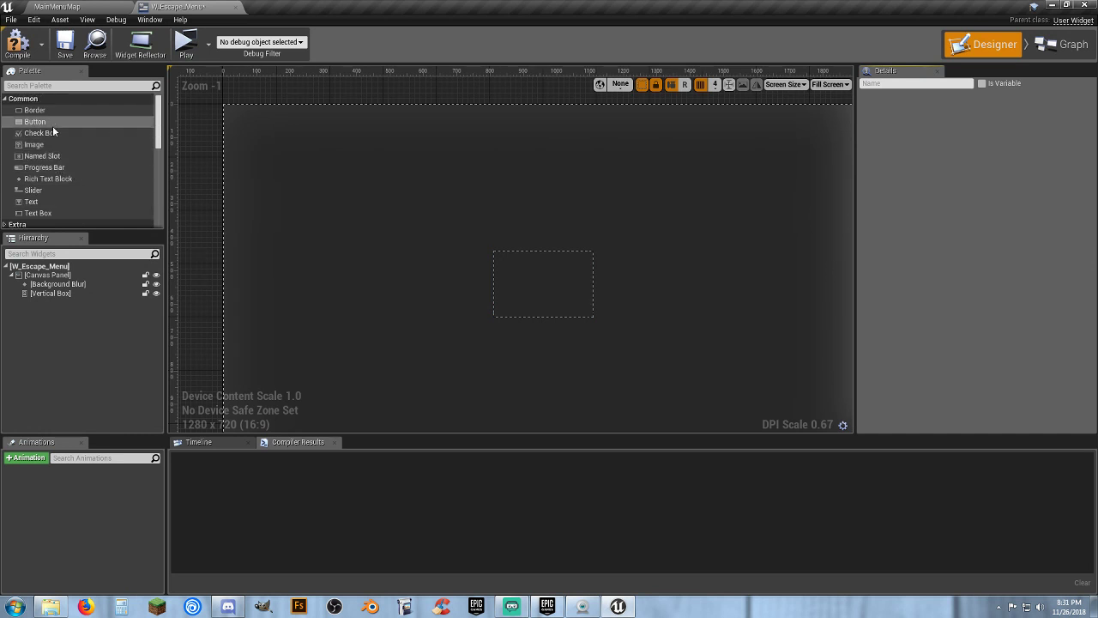
left_click_drag(52, 125, 55, 292)
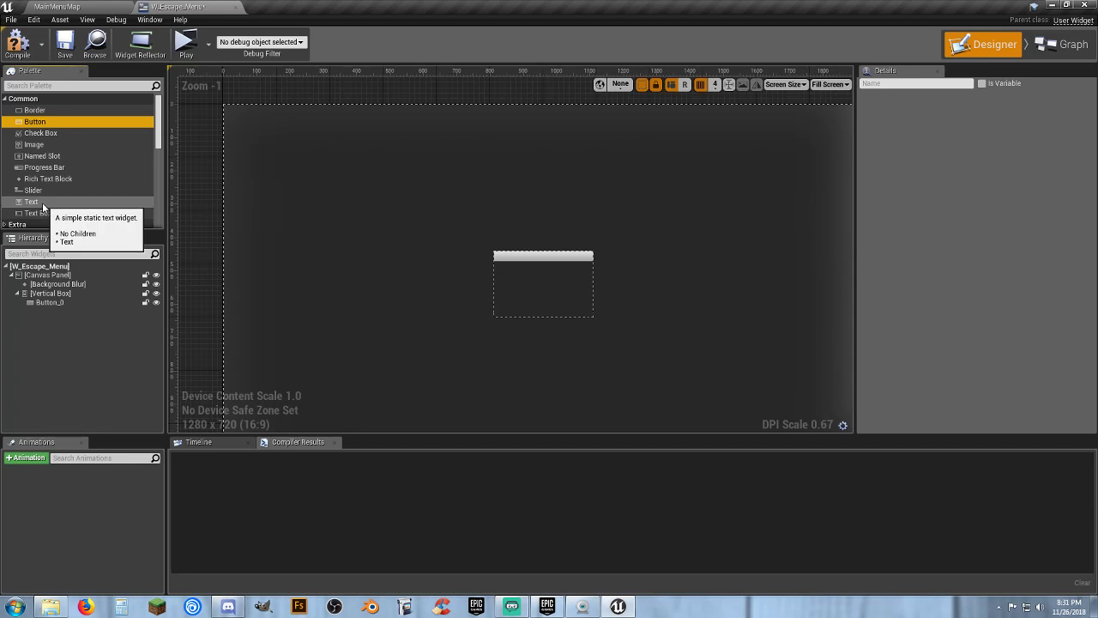
left_click_drag(42, 203, 54, 302)
Step: Rename the new button in the widget hierarchy as Main Menu Button
left_click(56, 303)
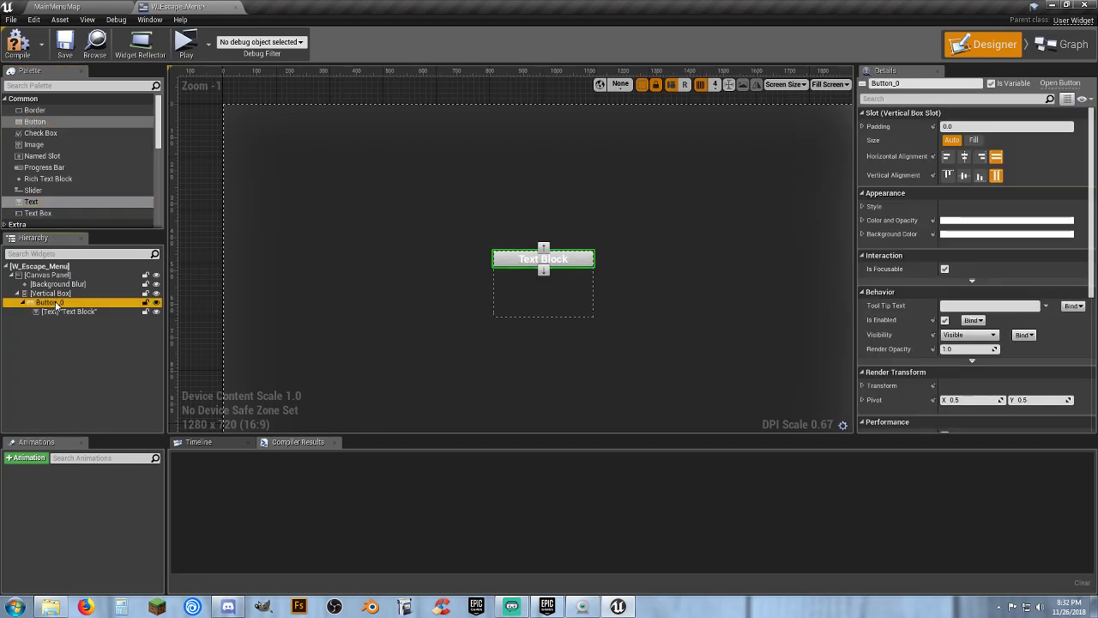
left_click(56, 303)
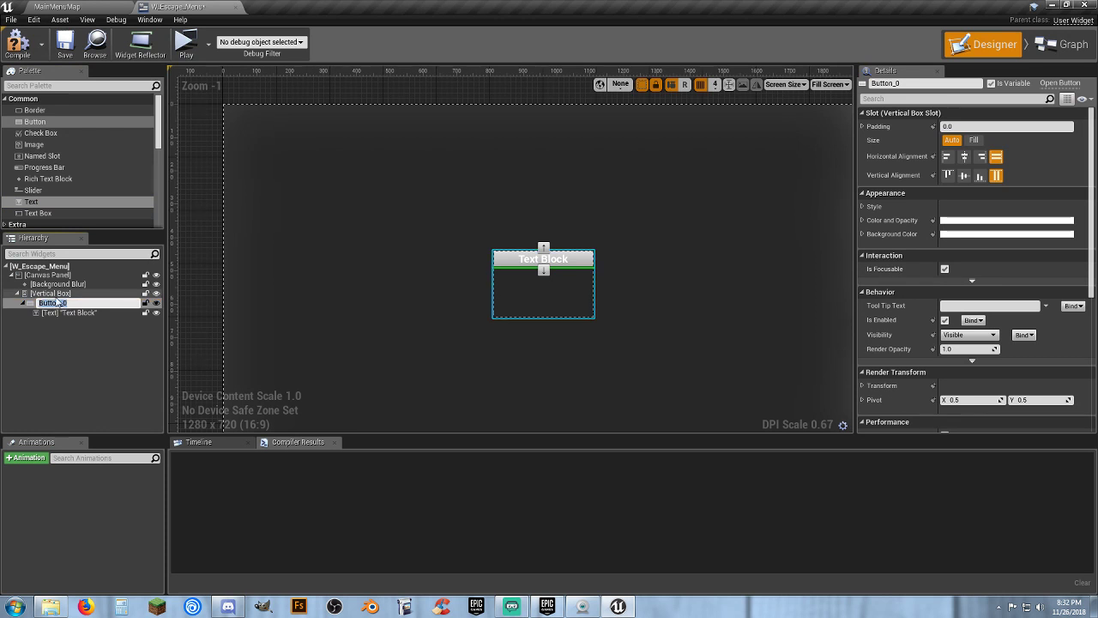
type("Main Menu Button")
key("Return")
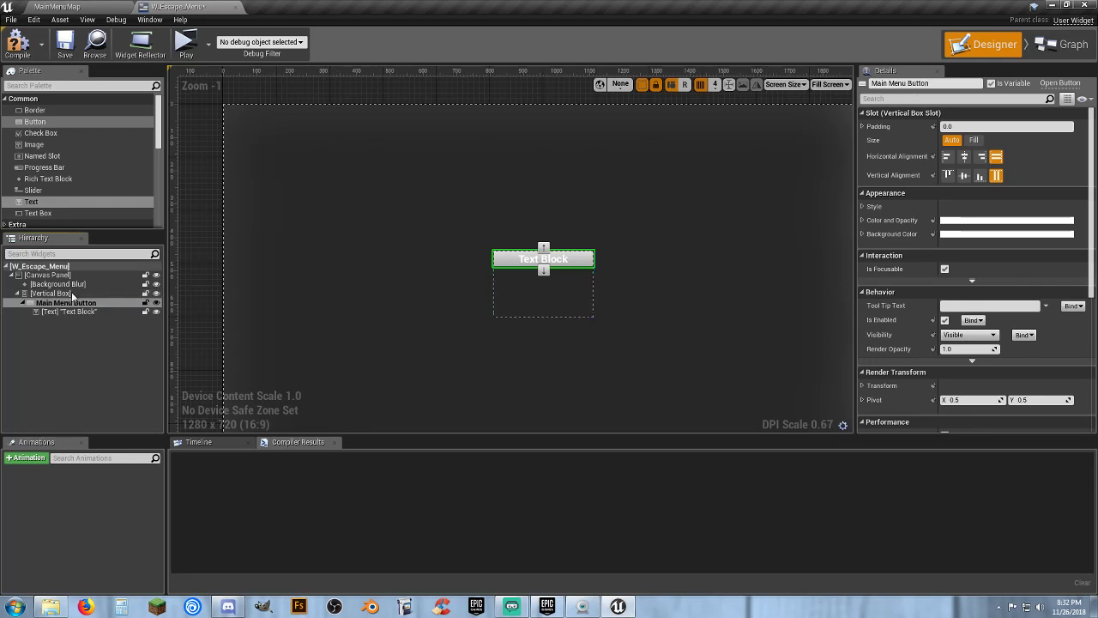
Step: Set the button's text to "Exit to Main Menu" with centre justification
left_click(84, 312)
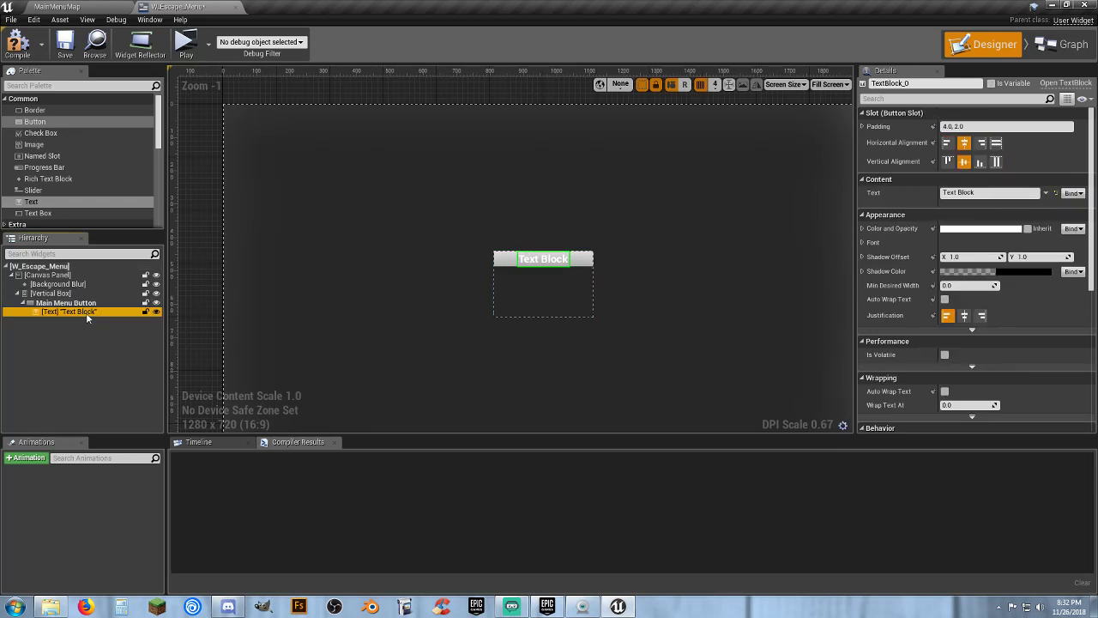
left_click(995, 193)
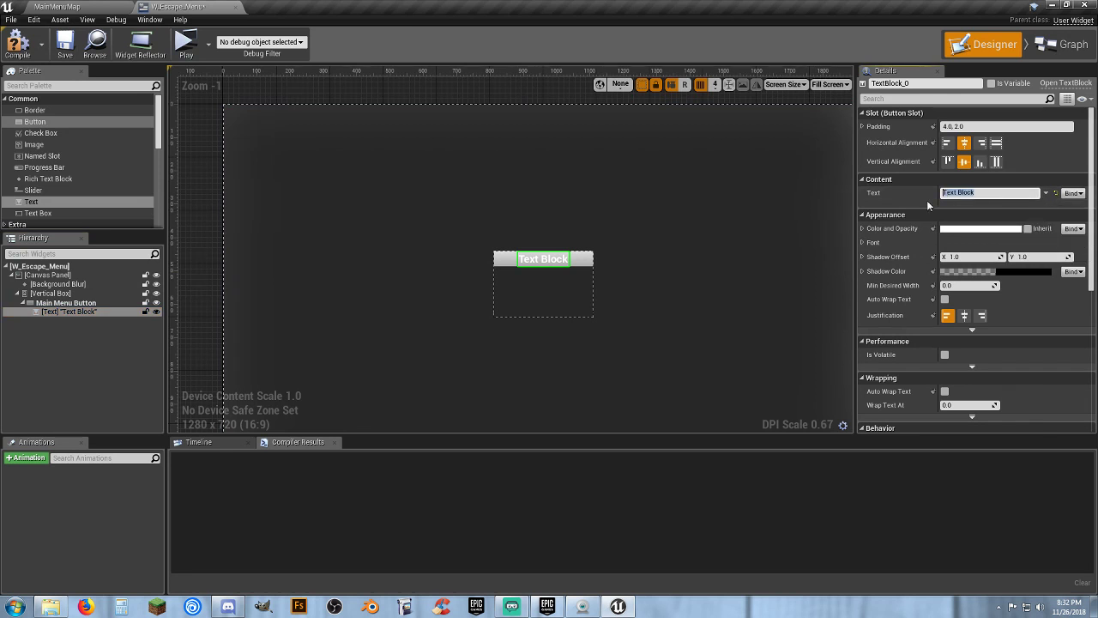
type("Exit to Main Menu")
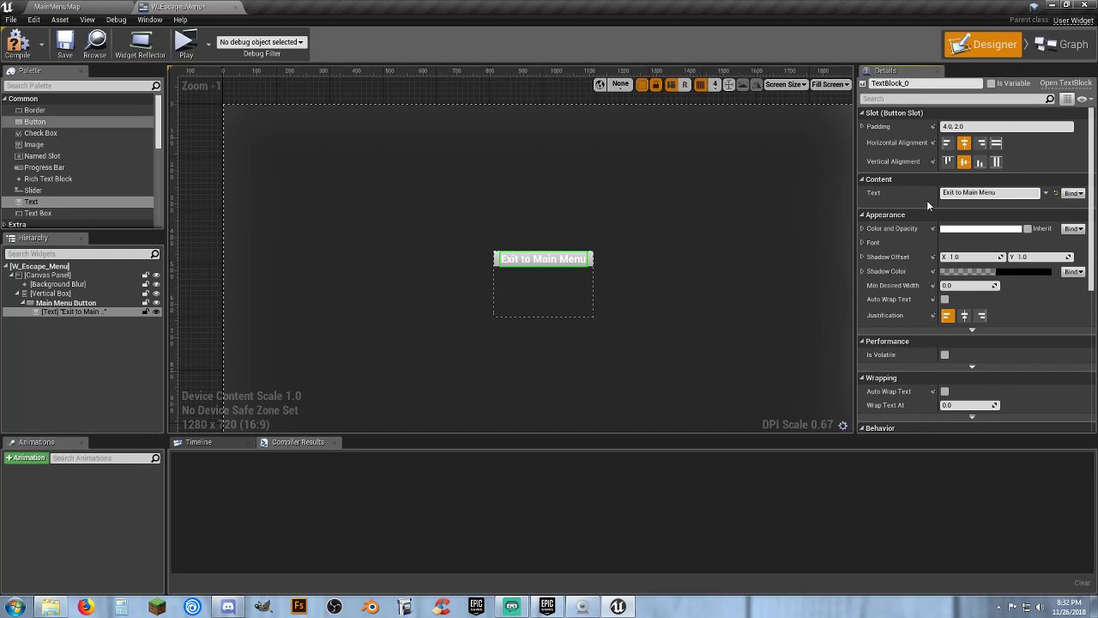
left_click(963, 315)
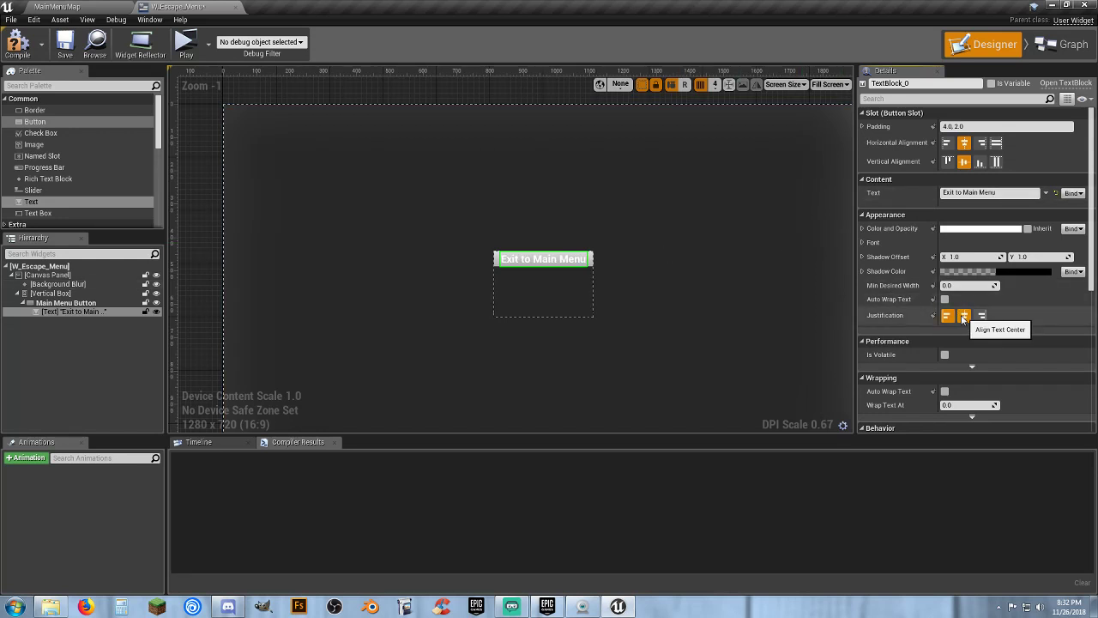
left_click(64, 329)
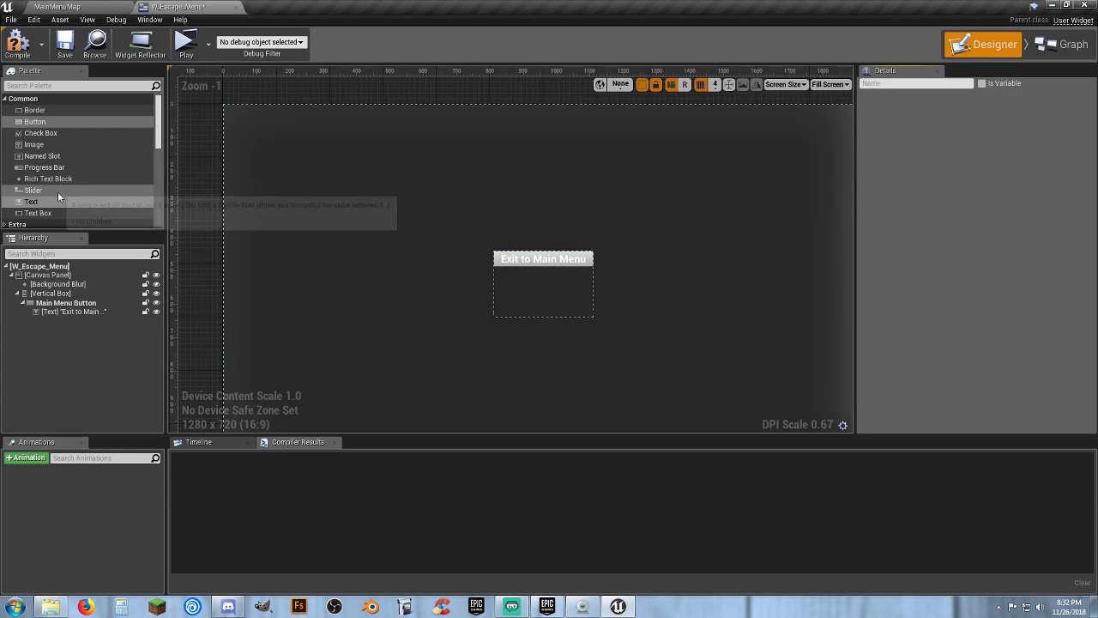
Step: Add a Spacer to the Vertical Box below the Main Menu Button and set its Y size to 50
scroll(56, 197, "down", 10)
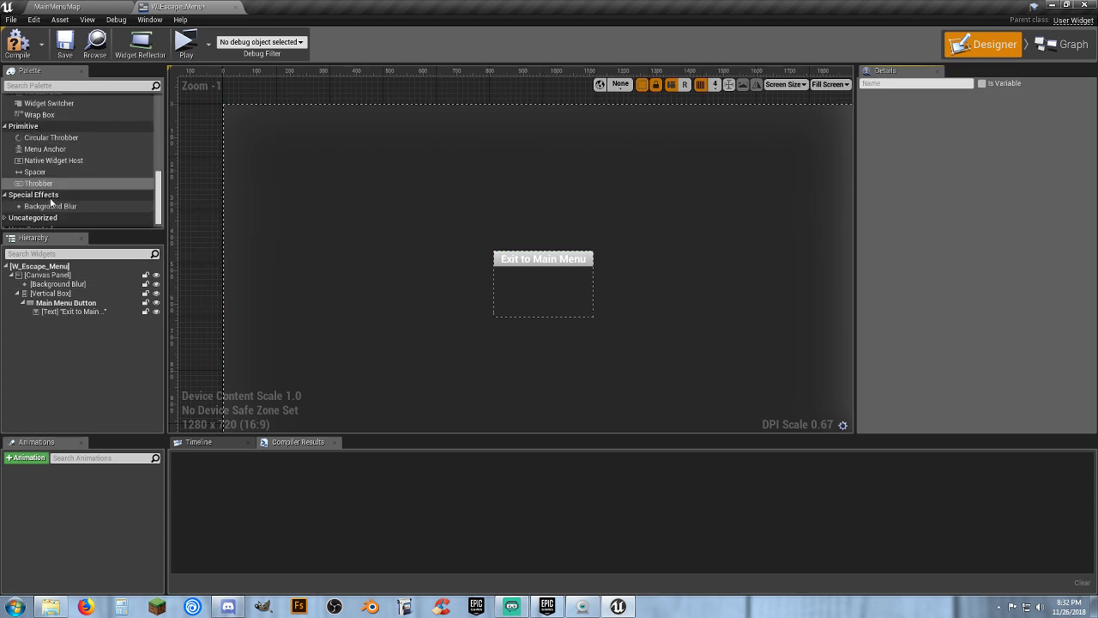
scroll(51, 202, "down", 1)
left_click_drag(38, 165, 60, 295)
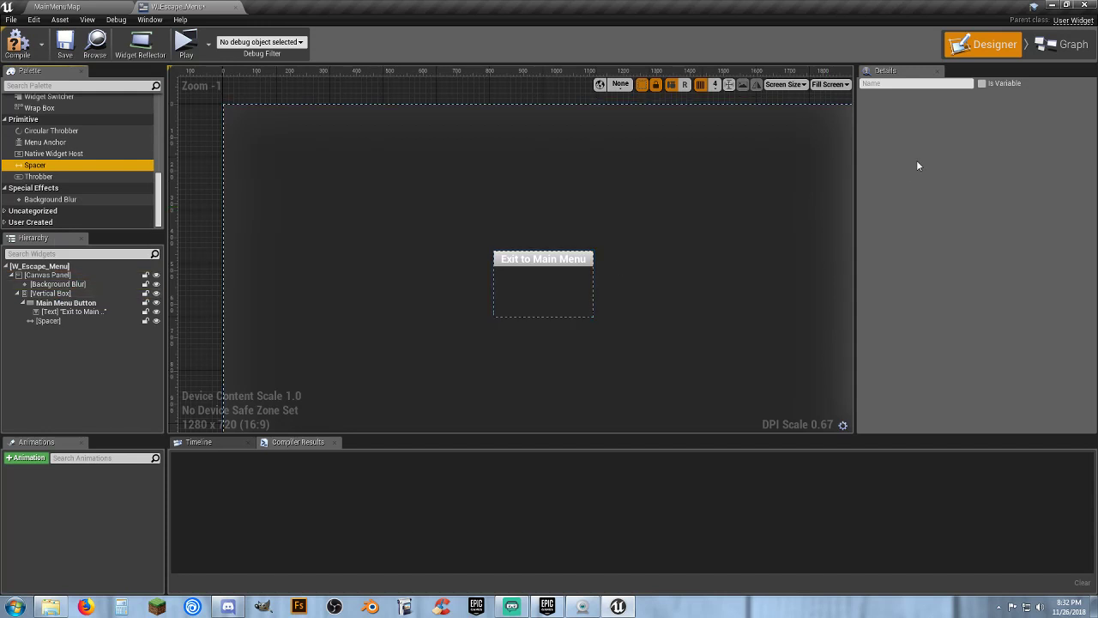
left_click(66, 319)
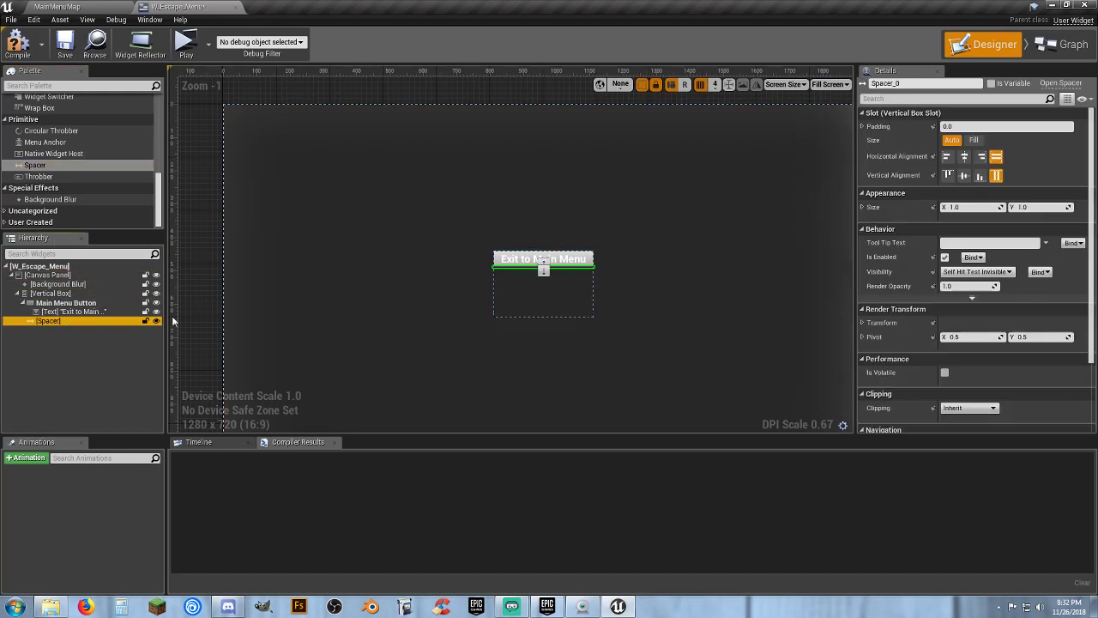
left_click(1036, 206)
type("5")
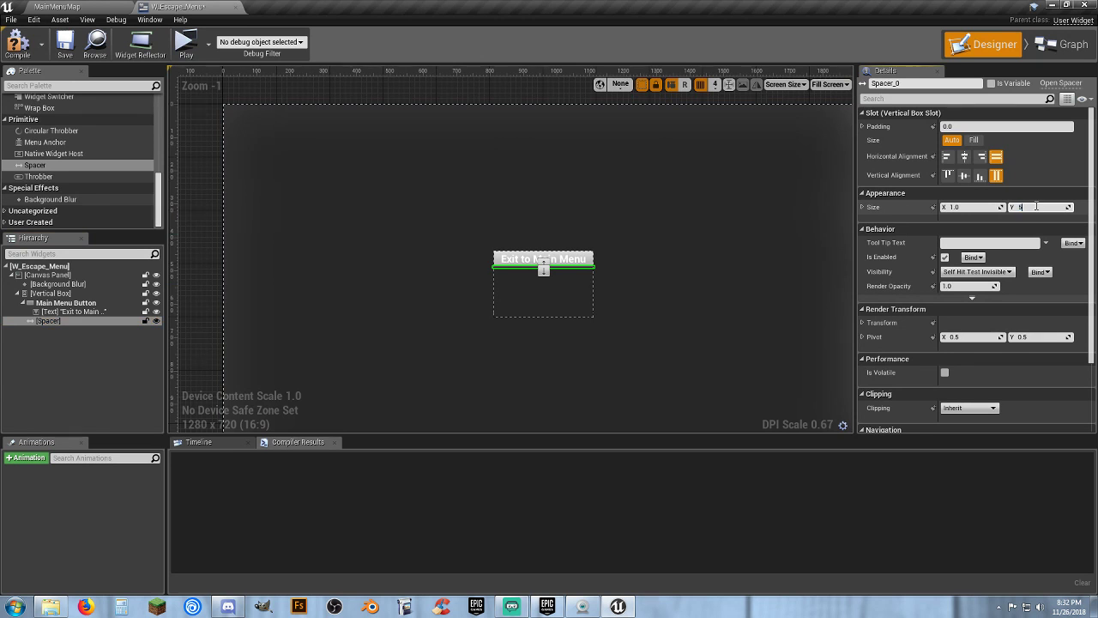
type("0")
key("Tab")
left_click(75, 376)
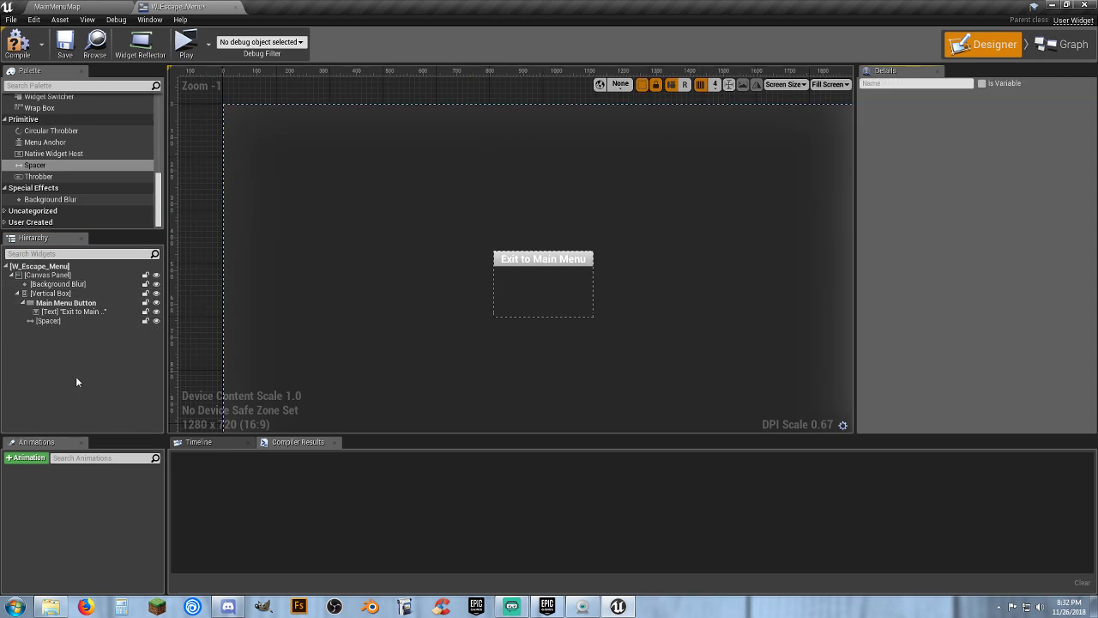
Step: Add a second Button to the Vertical Box below the Spacer and nest a Text widget inside it
scroll(104, 184, "up", 3)
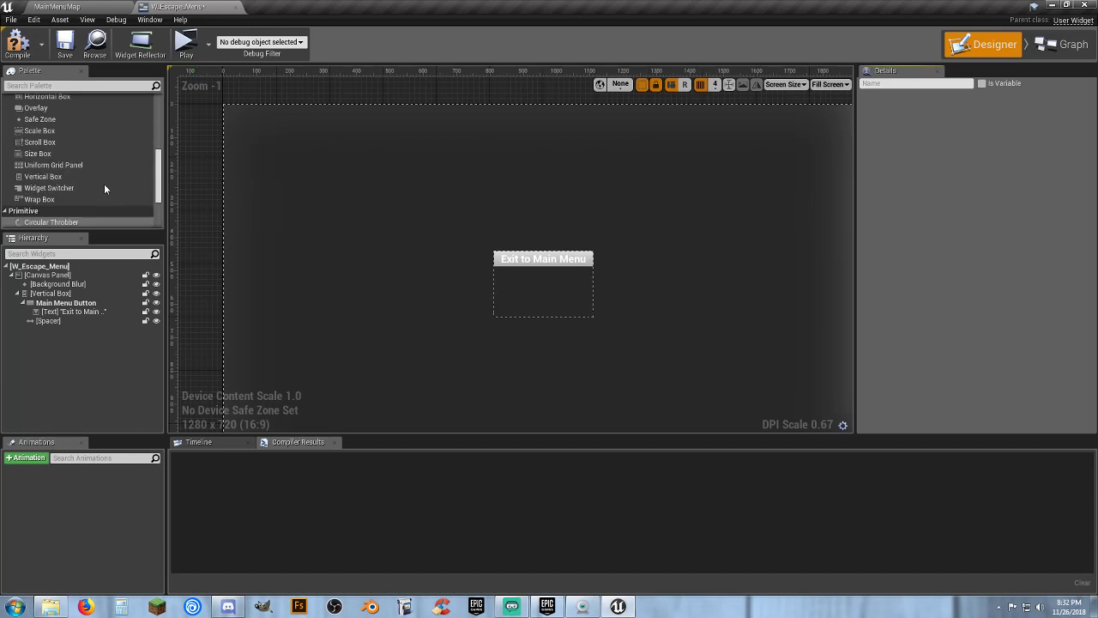
scroll(77, 132, "up", 8)
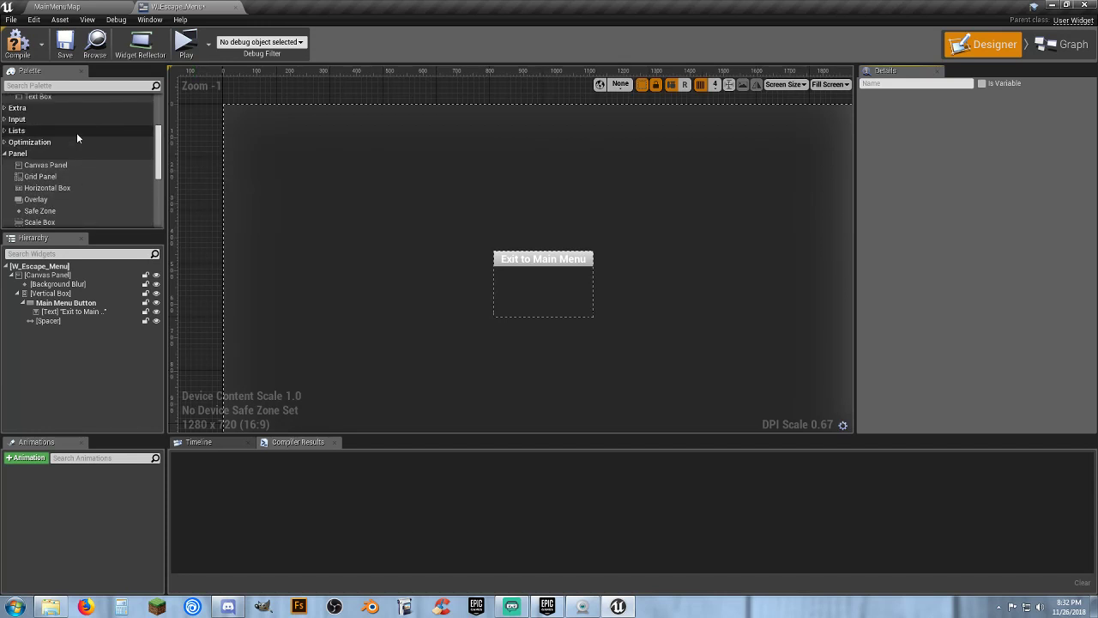
left_click(69, 122)
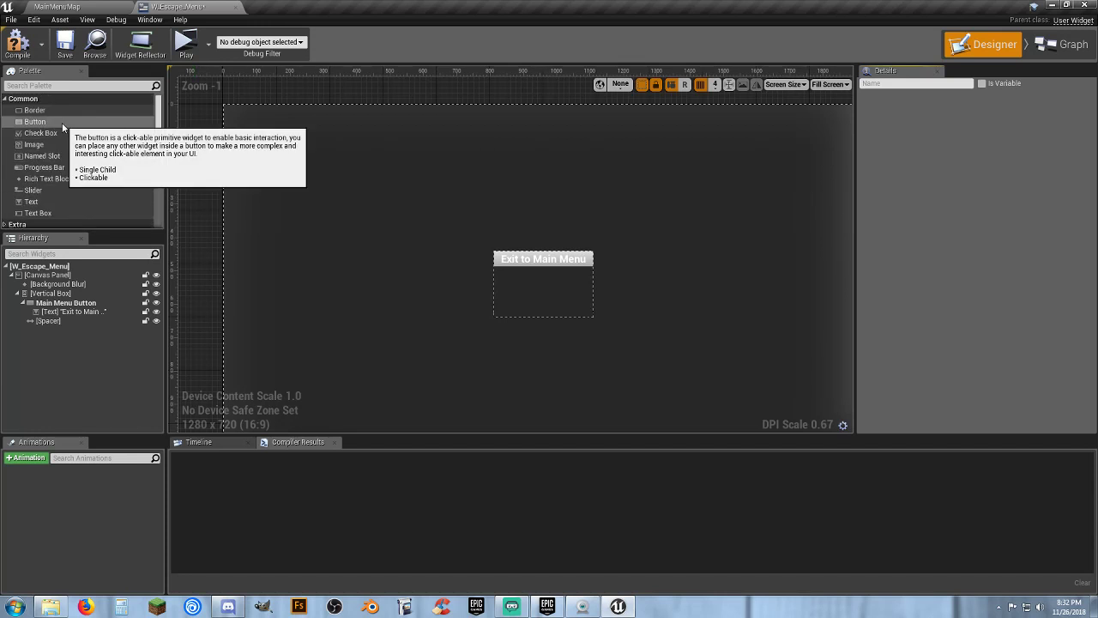
left_click_drag(69, 121, 69, 304)
left_click_drag(39, 203, 58, 329)
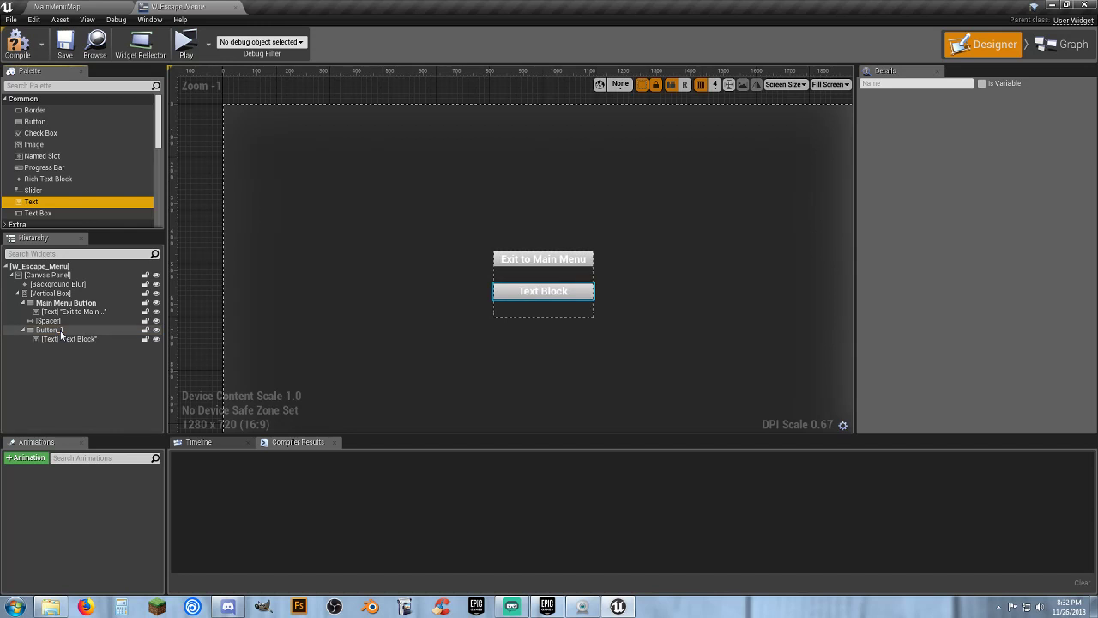
Step: Rename the second button in the widget hierarchy as Resume Button
left_click(60, 330)
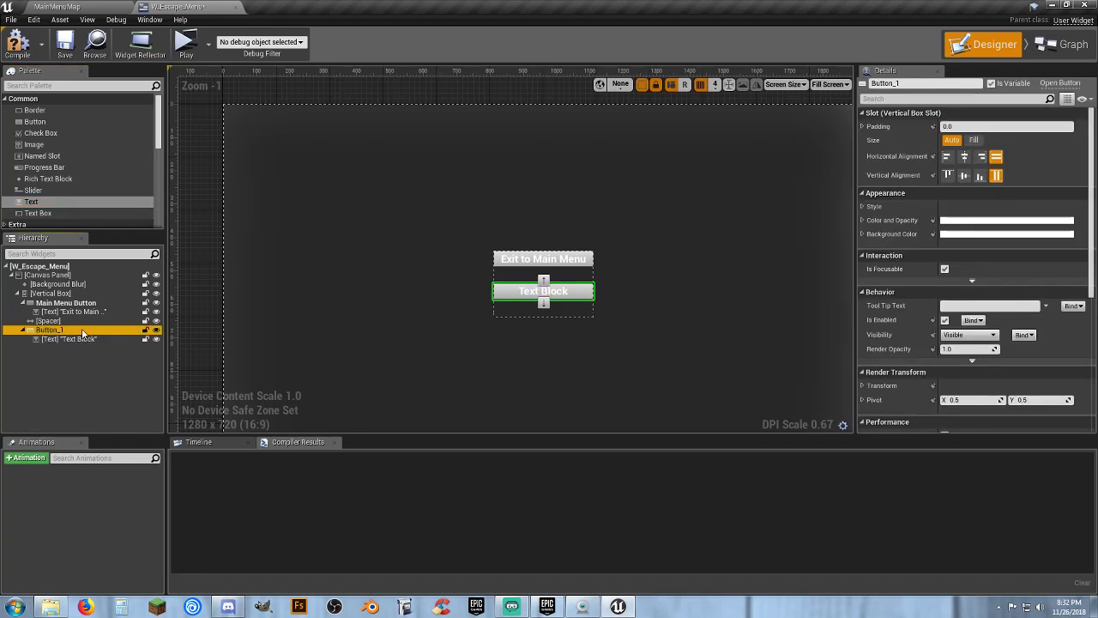
left_click(86, 331)
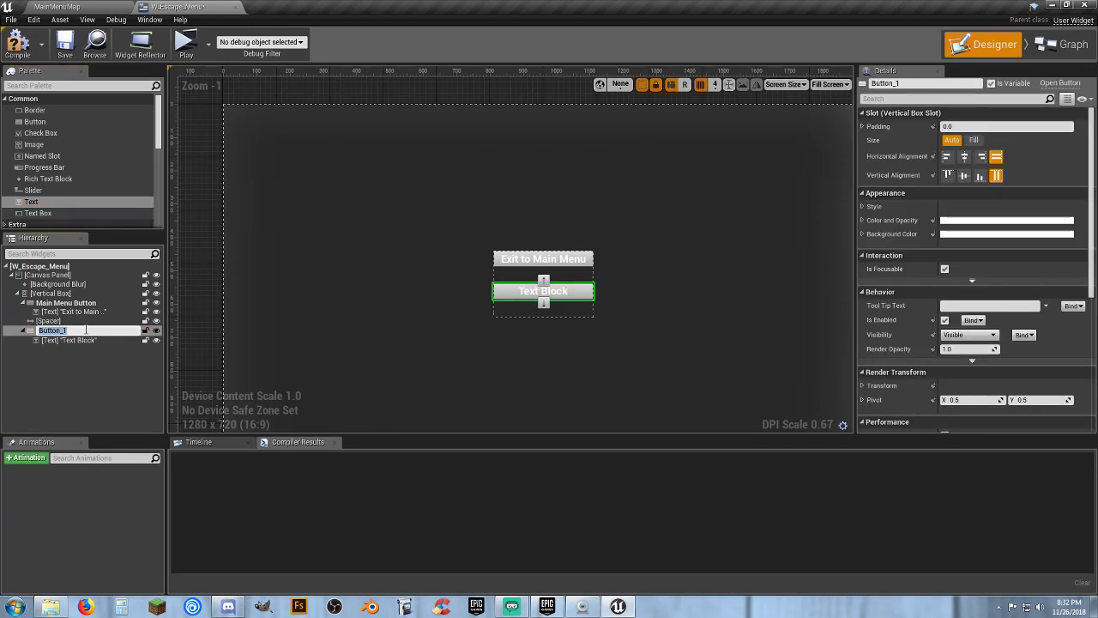
type("Resume Button")
key("Return")
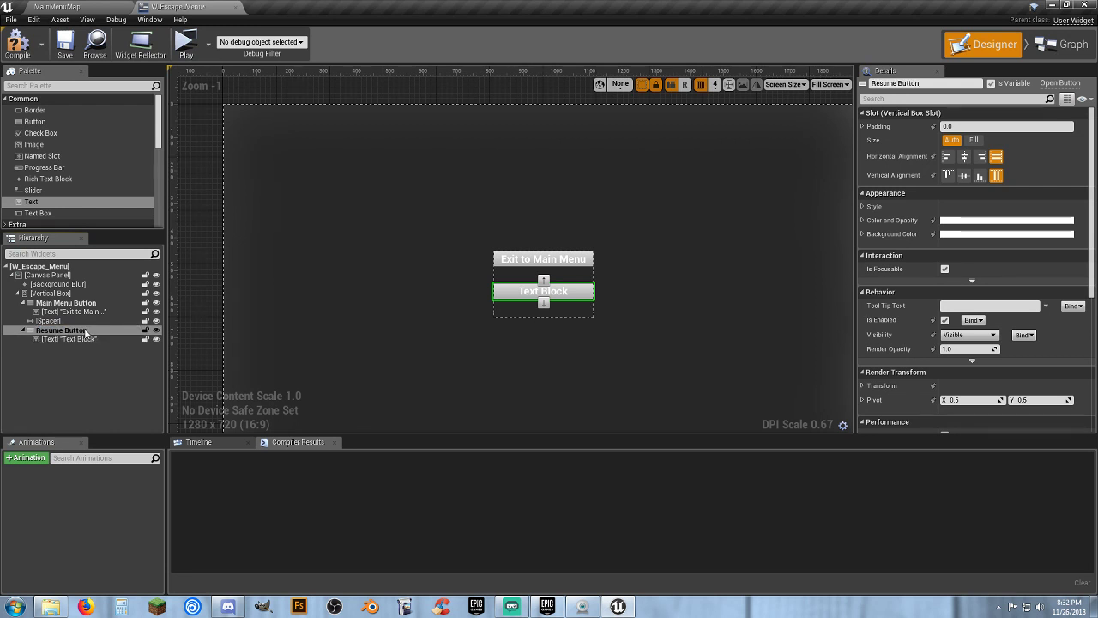
Step: Set the Resume Button's text to "Resume Playing", and compile and save the widget
left_click(76, 338)
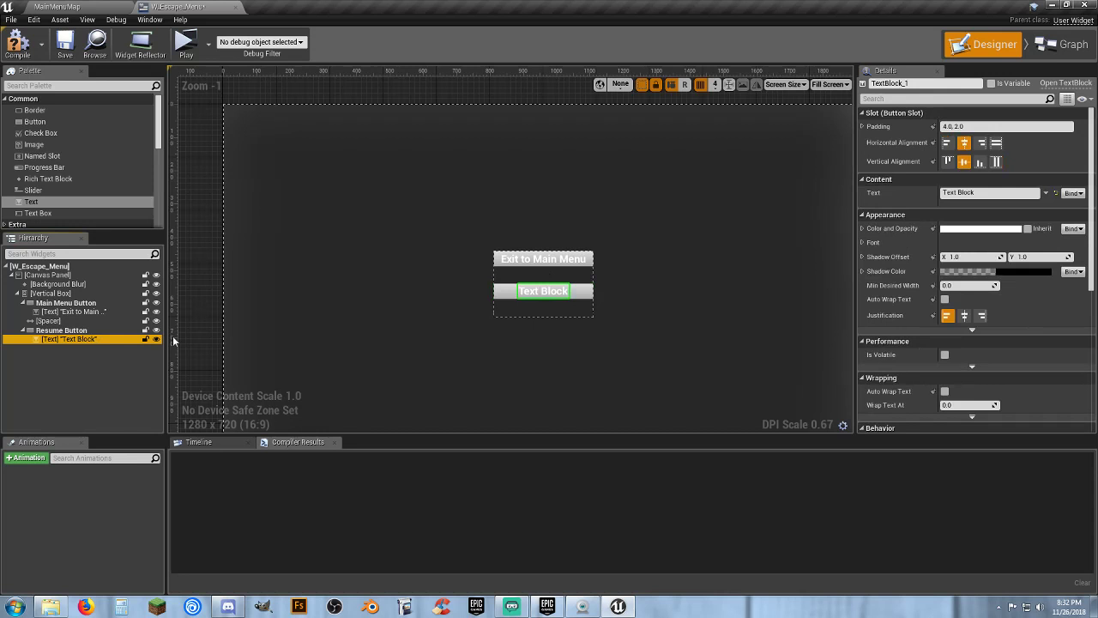
left_click(982, 193)
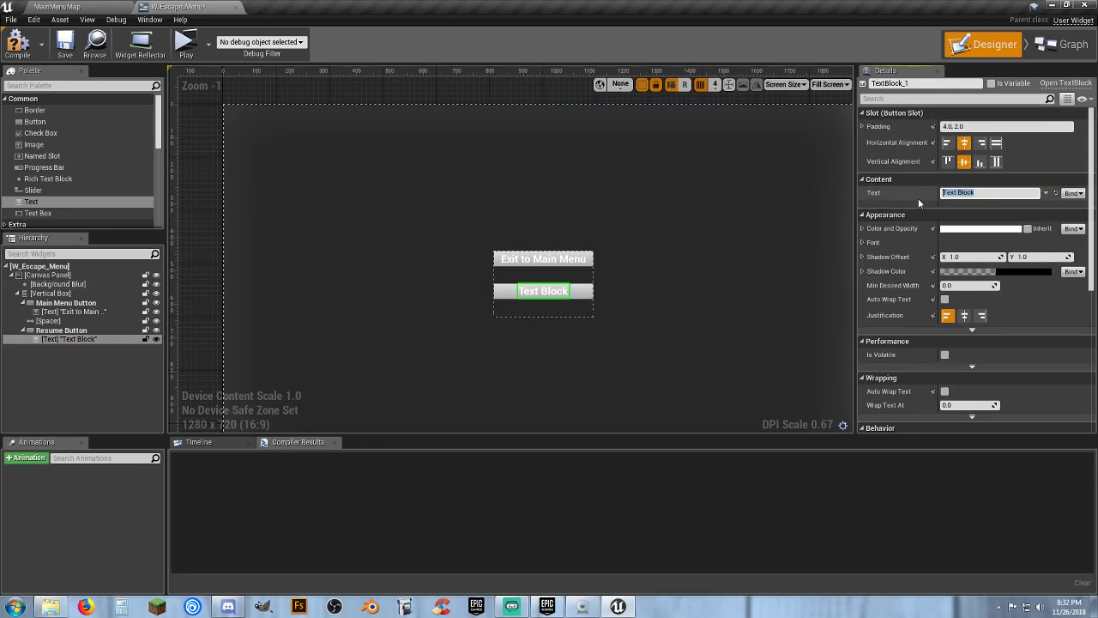
type("Resume Playing")
key("Return")
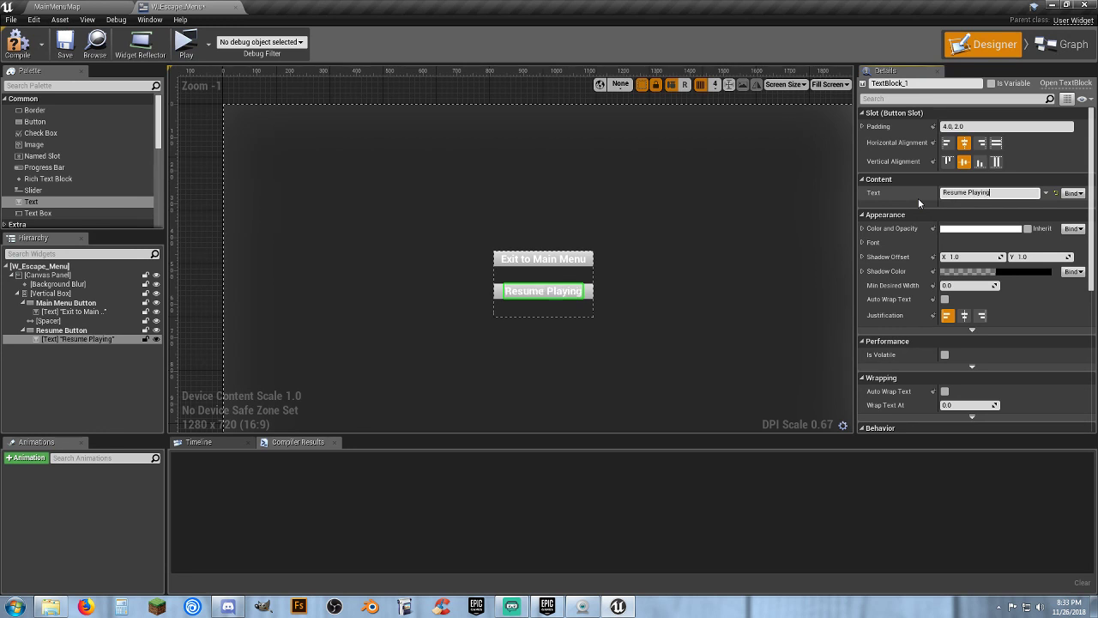
left_click(111, 377)
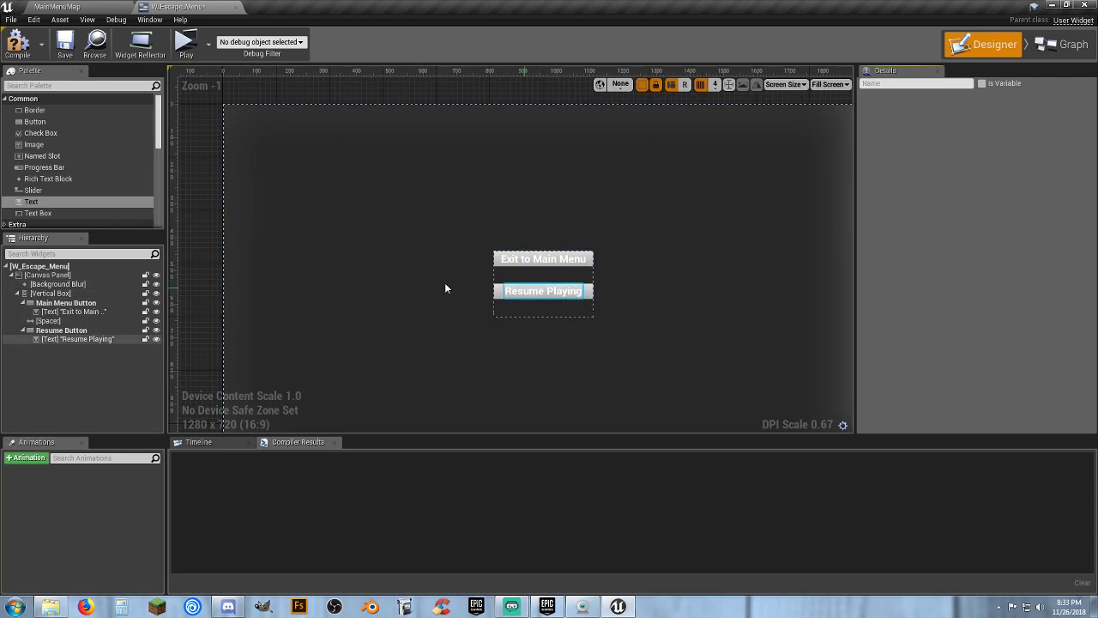
left_click(17, 43)
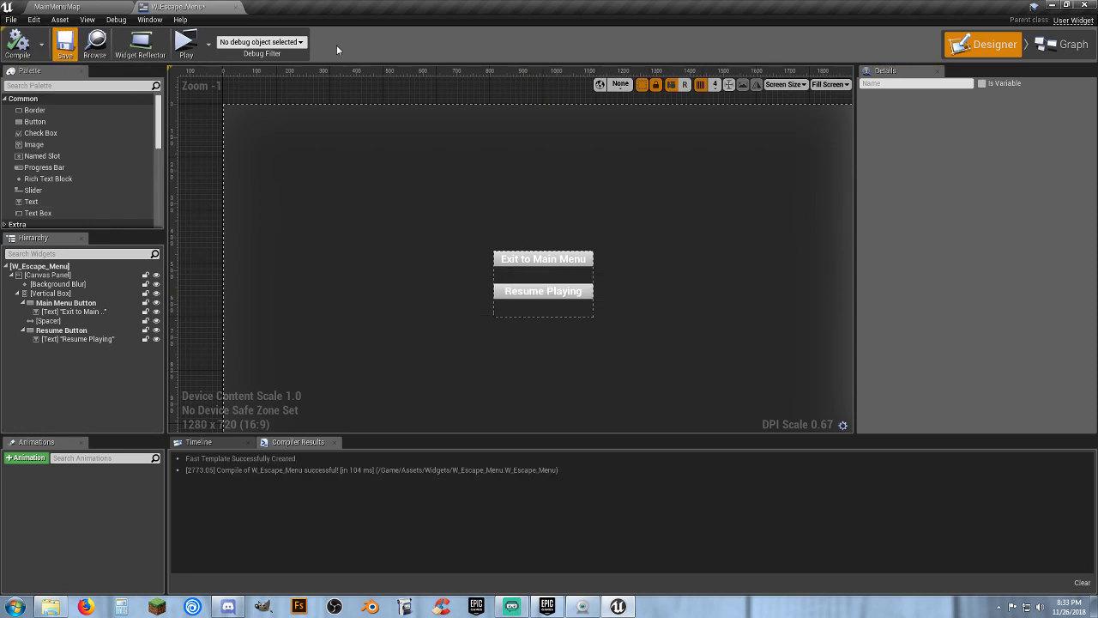
Step: Delete the three default event nodes from the widget's Event Graph, and compile and save the blueprint
left_click(1063, 43)
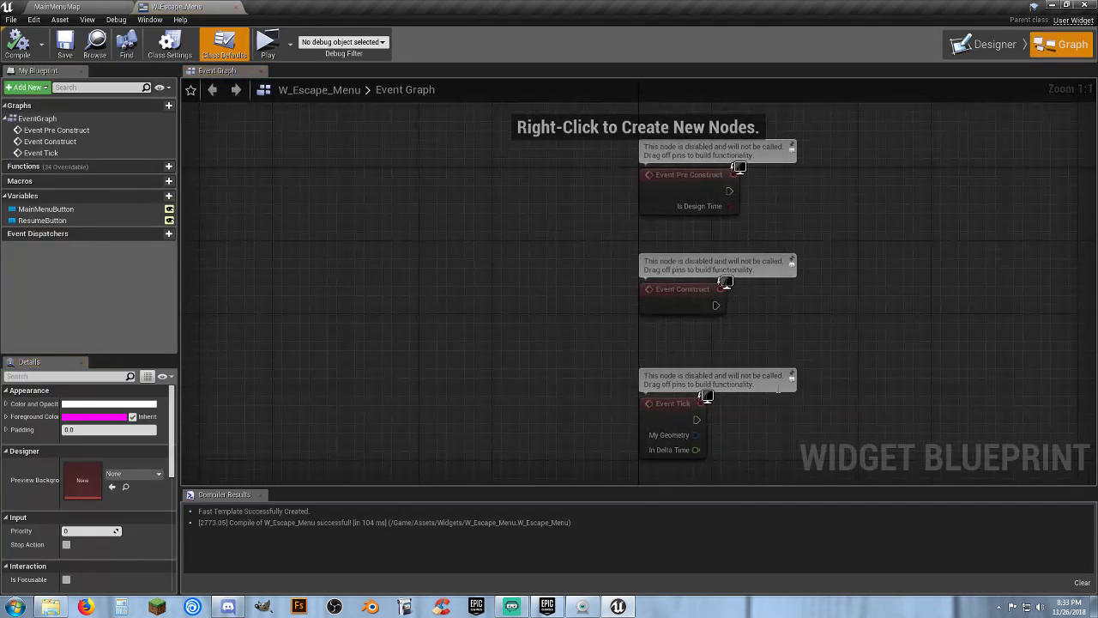
left_click_drag(757, 452, 600, 185)
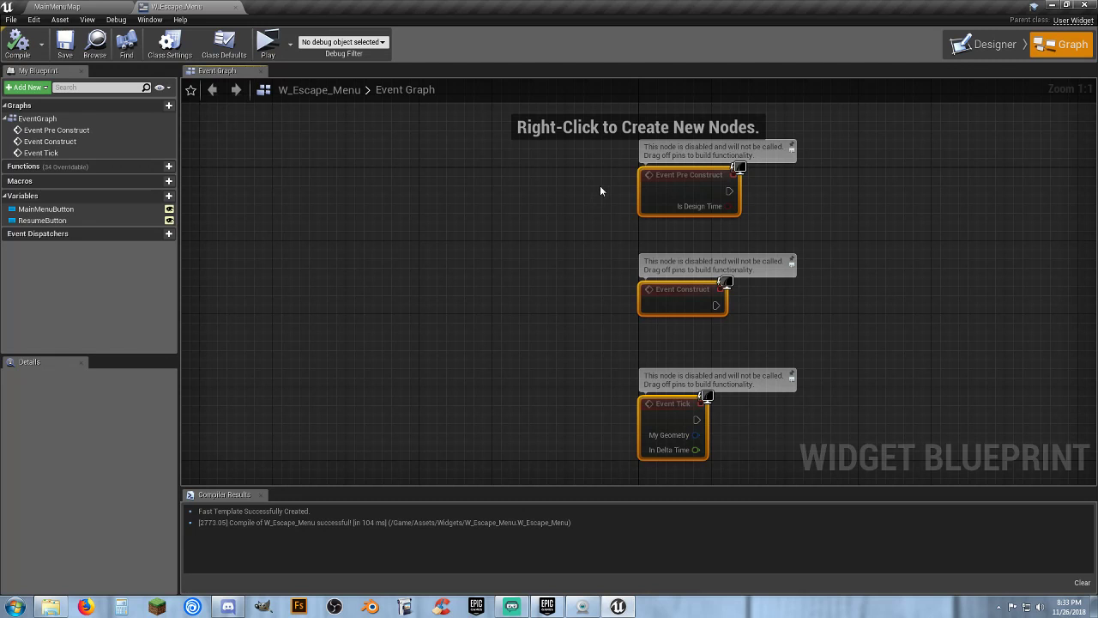
key("Delete")
right_click_drag(600, 185, 482, 113)
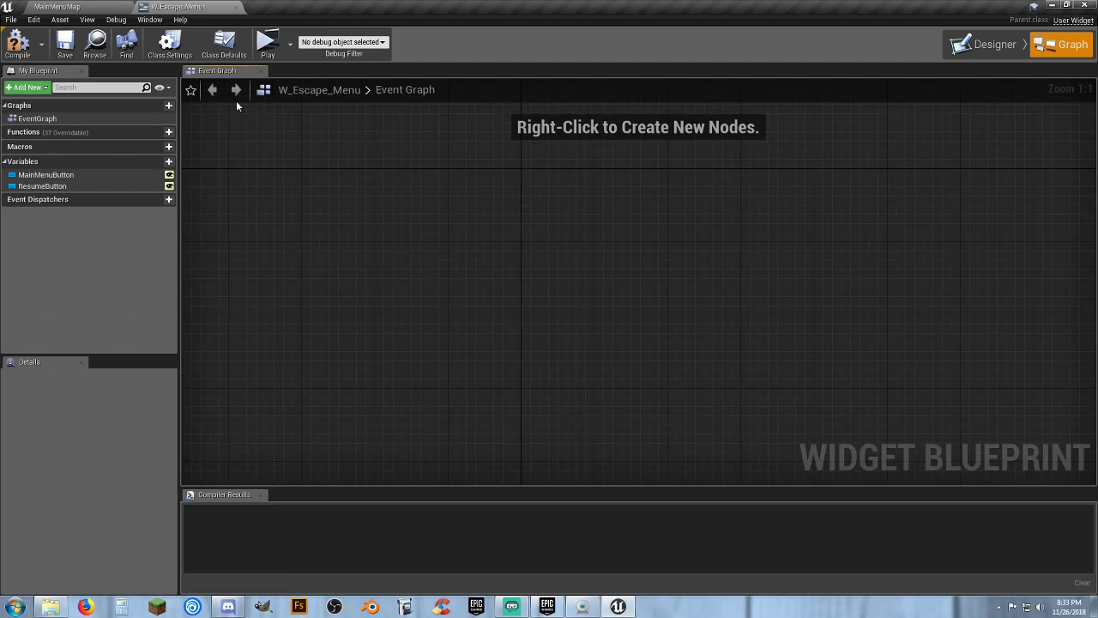
left_click(17, 41)
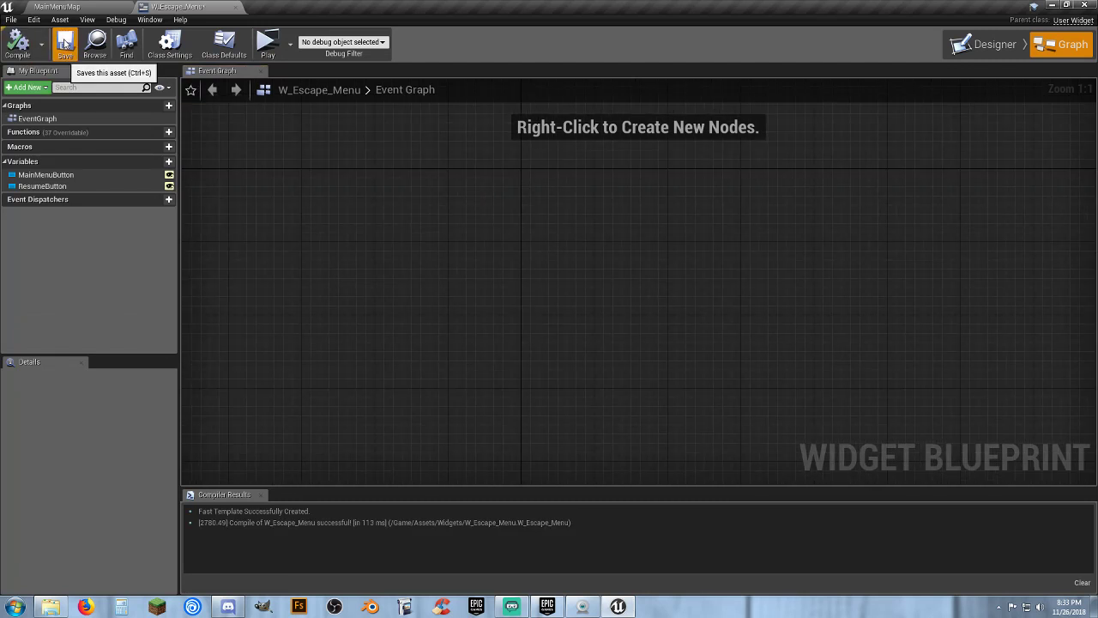
Step: Add On Clicked events for MainMenuButton and ResumeButton to the Event Graph
left_click(56, 179)
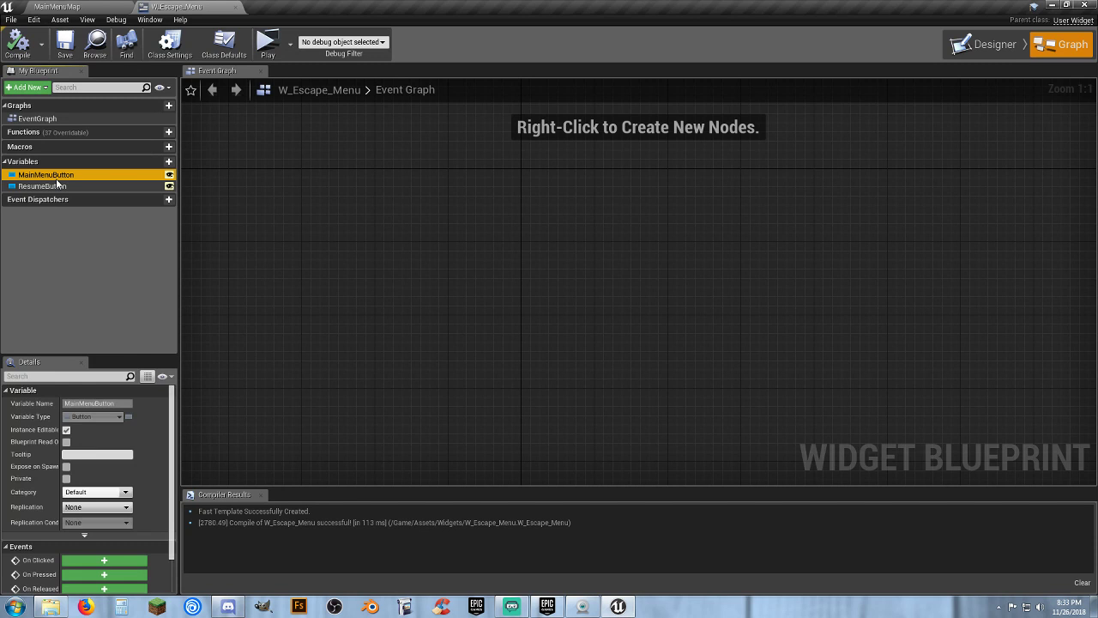
left_click(86, 559)
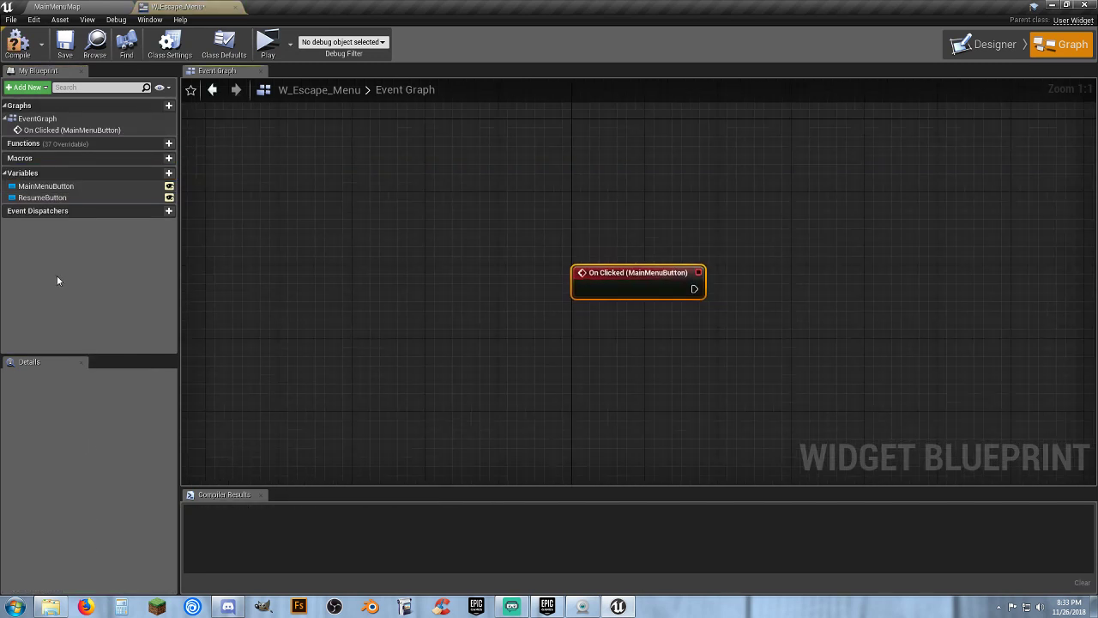
left_click(44, 198)
left_click(85, 561)
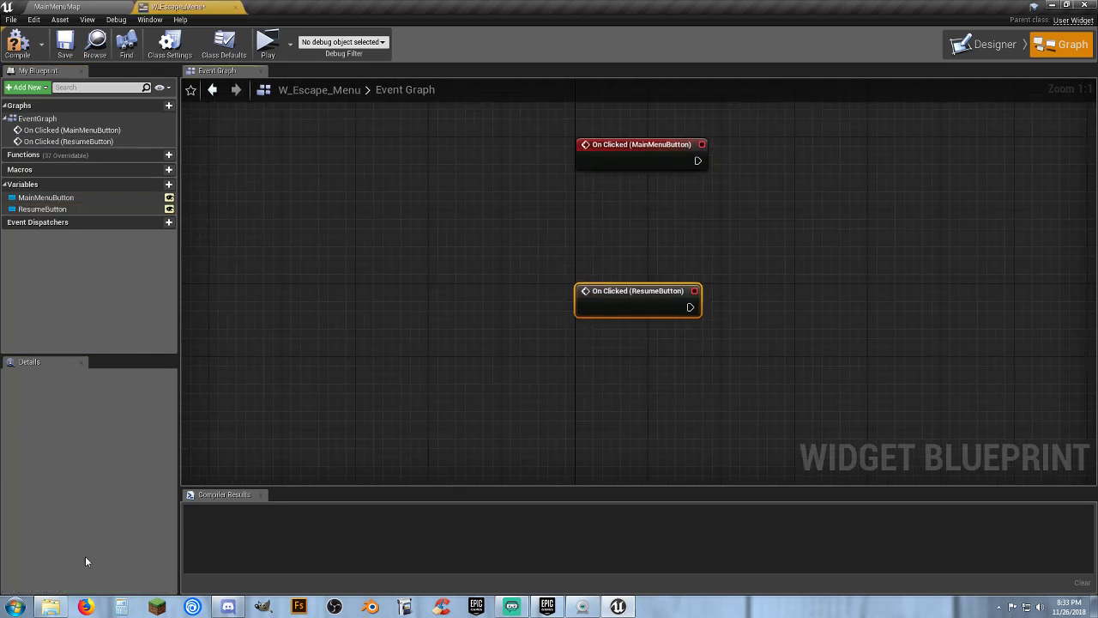
Step: Add a Set Input Mode Game Only node wired to On Clicked (ResumeButton) and align it with the event
right_click_drag(468, 343, 294, 319)
left_click(641, 348)
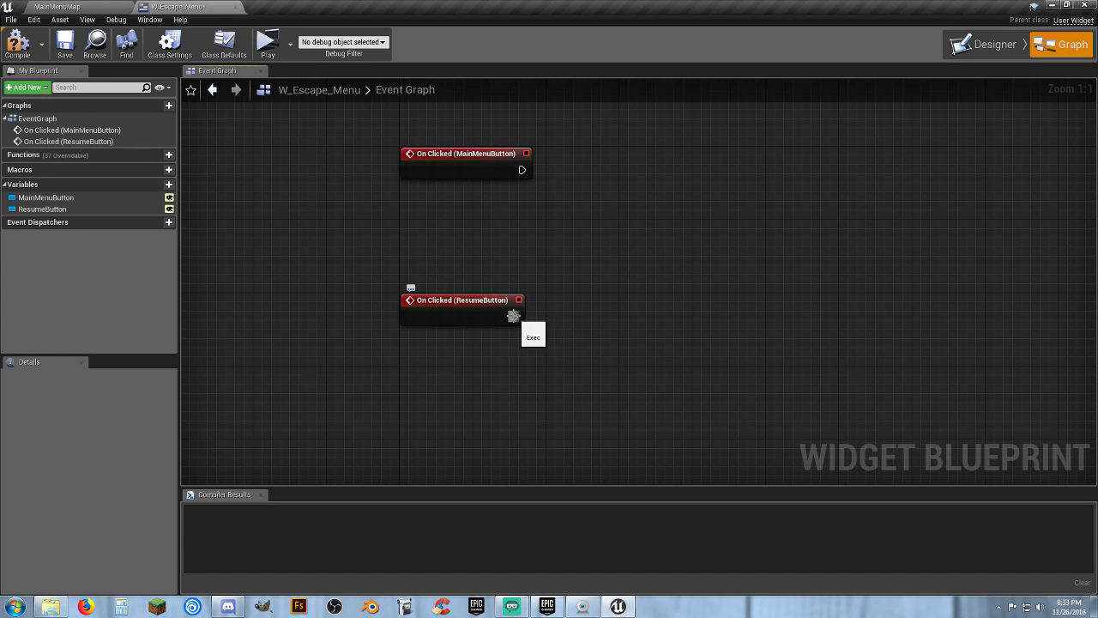
left_click_drag(513, 316, 617, 318)
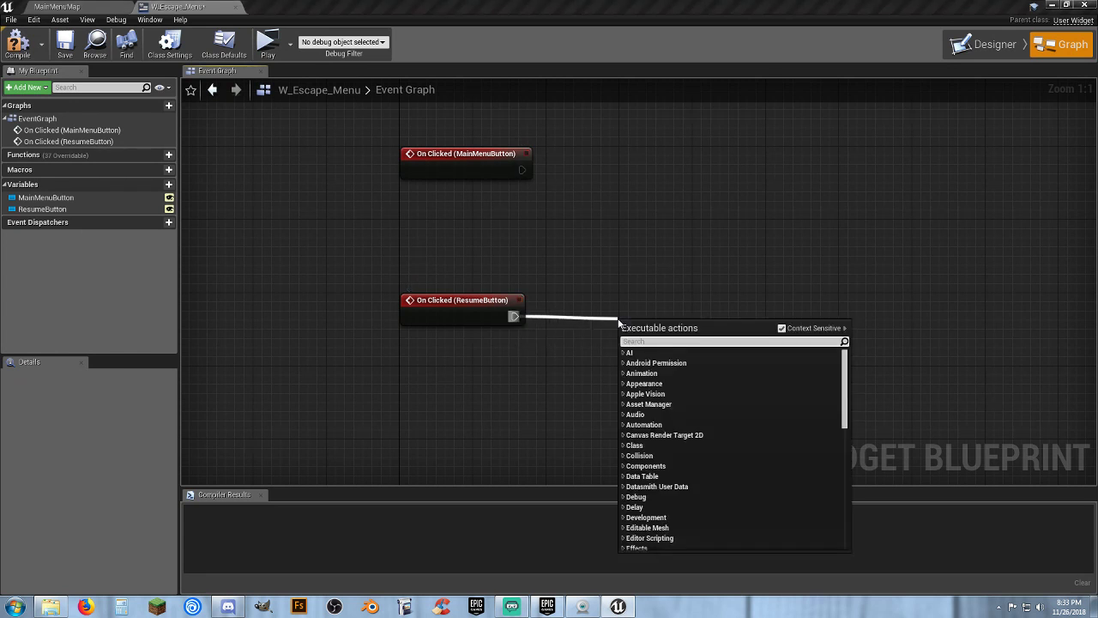
left_click(559, 348)
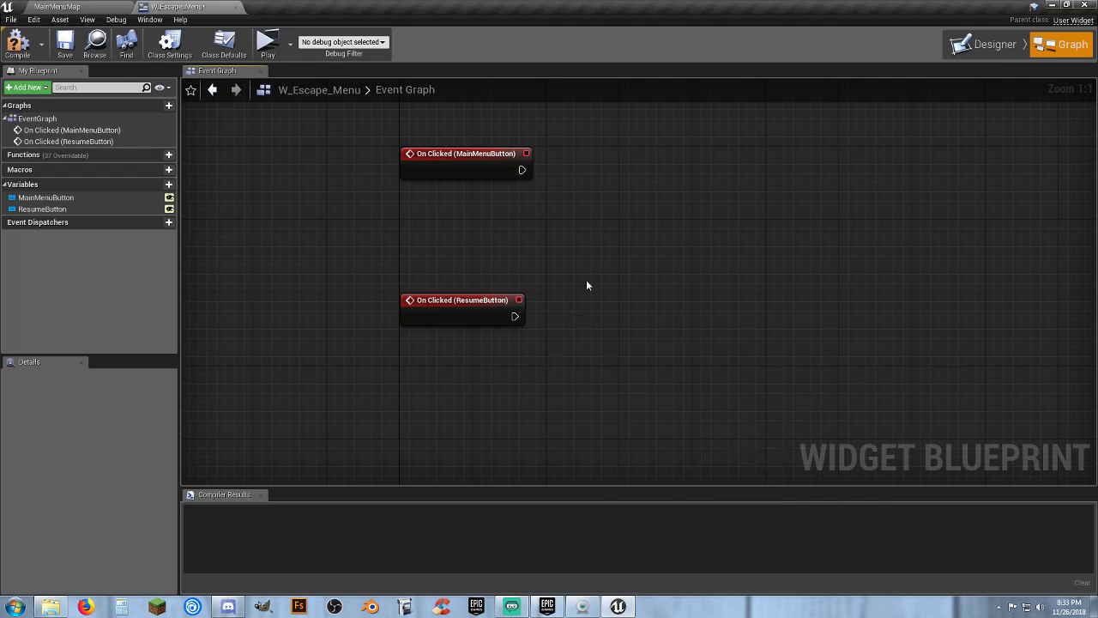
left_click_drag(520, 315, 584, 319)
type("setinput")
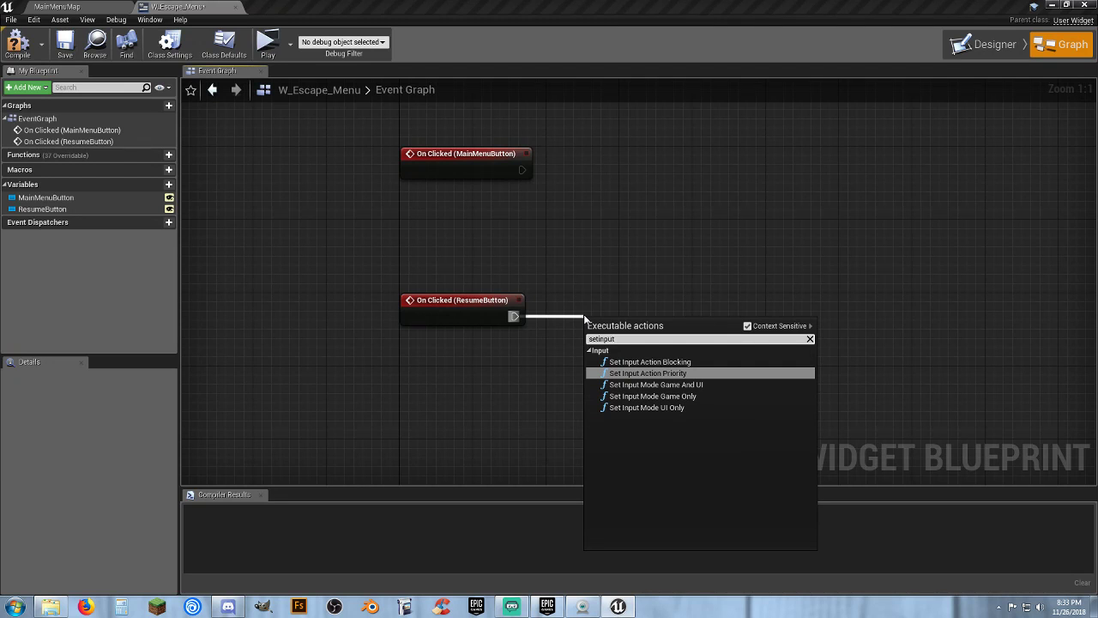
type("mode")
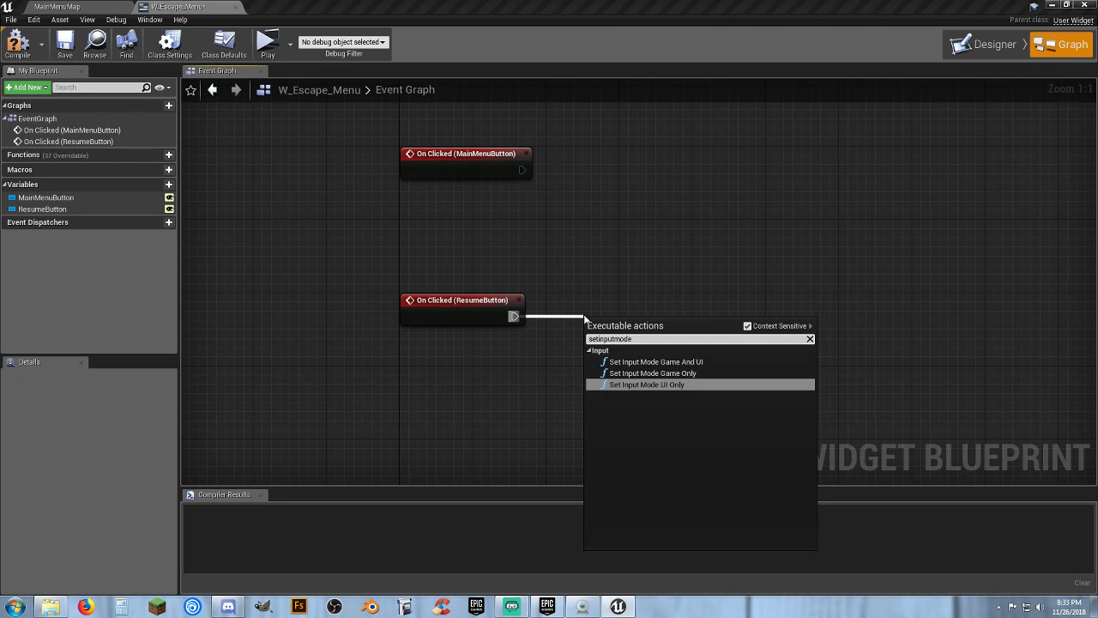
left_click(661, 374)
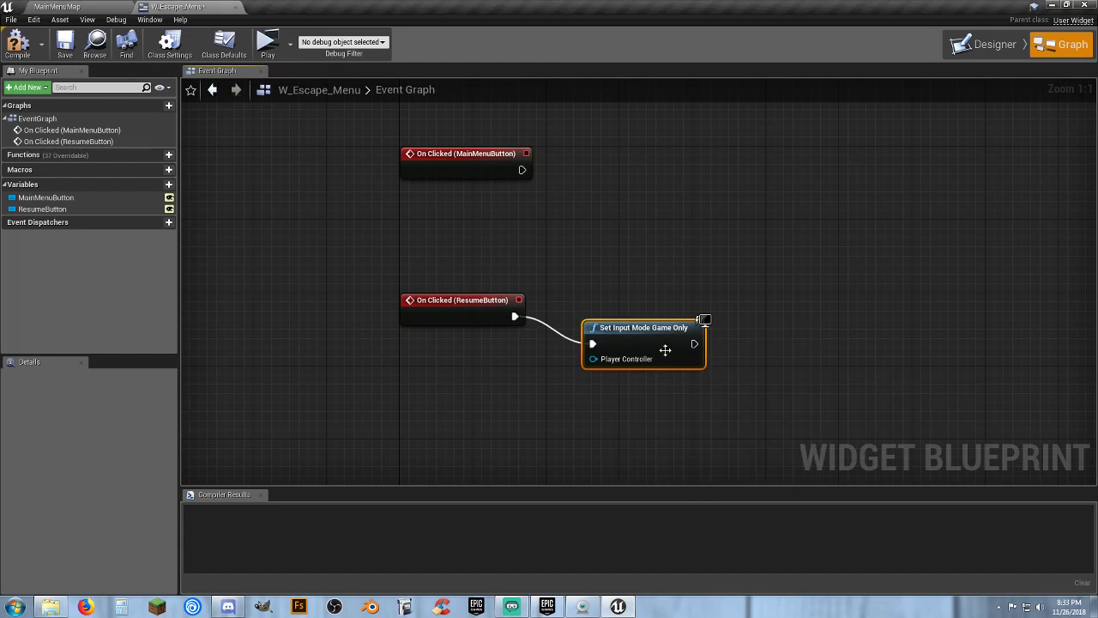
left_click_drag(625, 329, 620, 303)
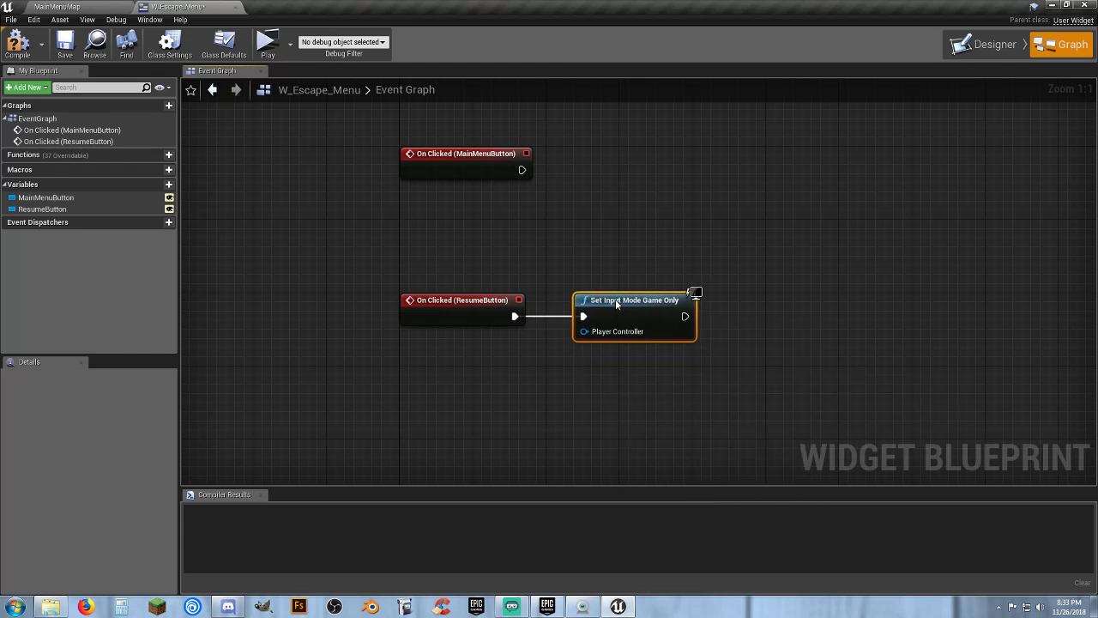
left_click(541, 291)
right_click_drag(552, 247, 565, 336)
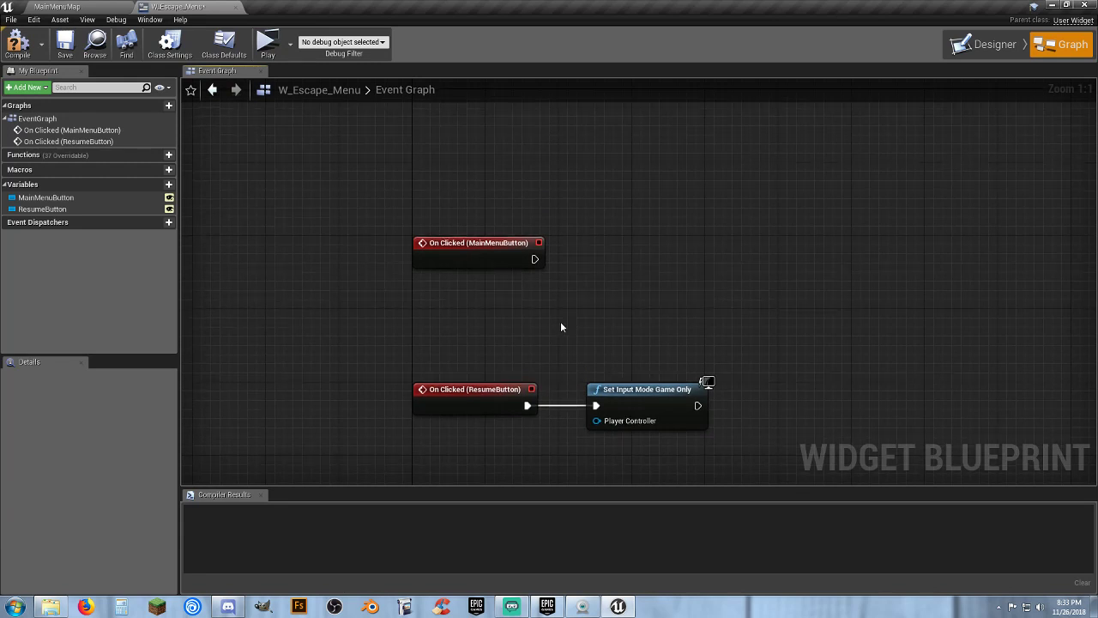
right_click(455, 150)
type("eventbe")
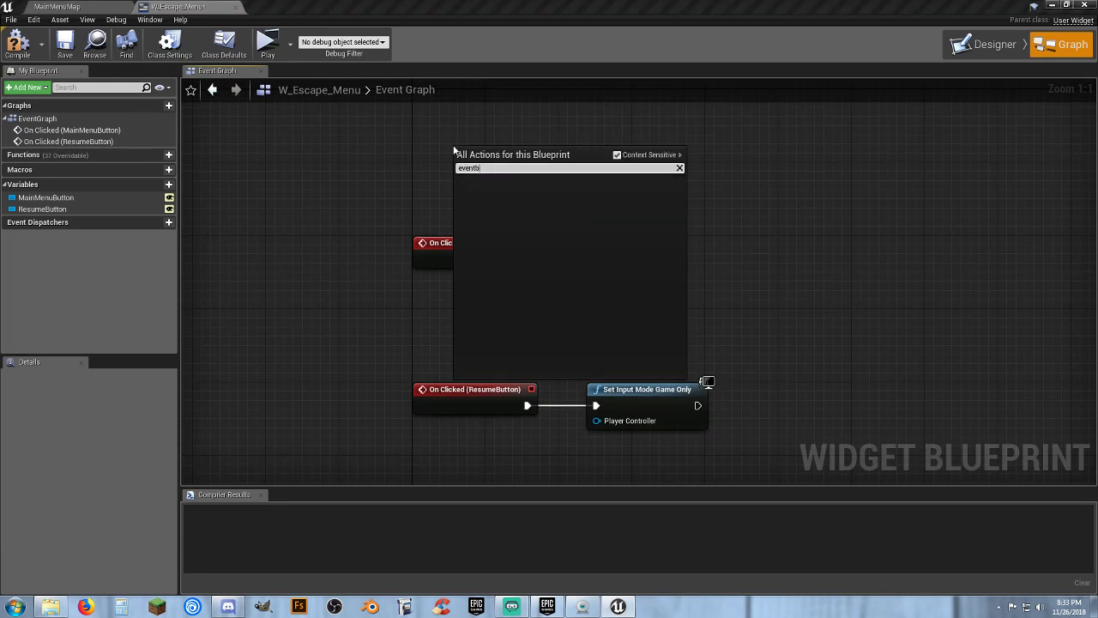
key("BackSpace")
key("BackSpace")
key("BackSpace")
key("BackSpace")
key("BackSpace")
key("BackSpace")
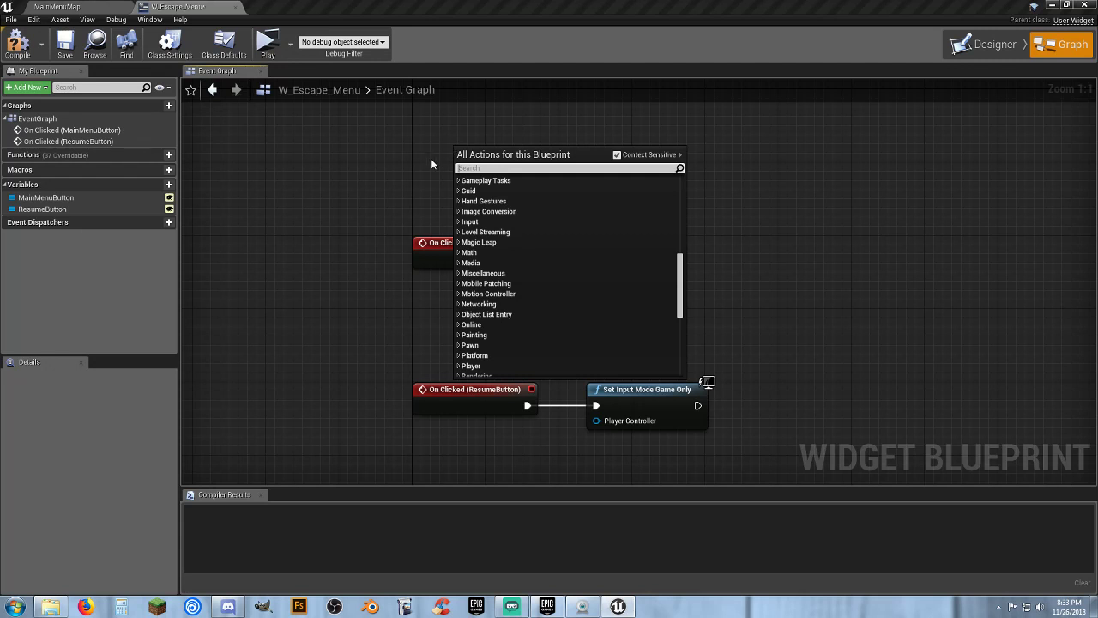
left_click(431, 163)
Step: Feed Set Input Mode Game Only's Player Controller input from a new Get Player Controller node placed below On Clicked (ResumeButton)
right_click_drag(687, 366, 629, 277)
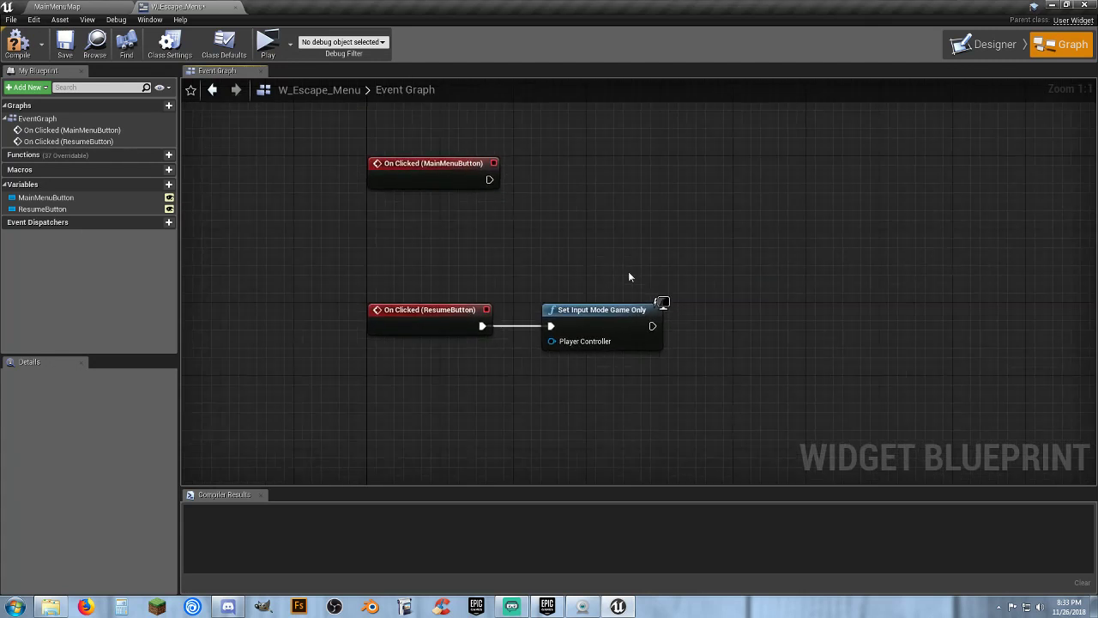
left_click_drag(549, 341, 477, 374)
type("get player controller")
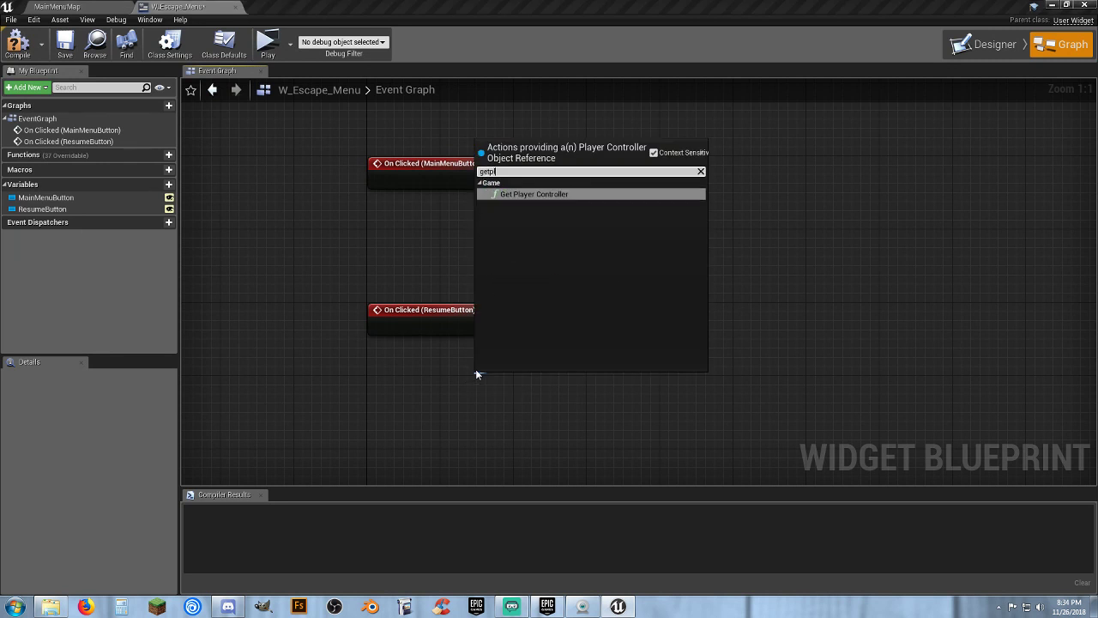
key("Return")
left_click_drag(489, 377, 379, 378)
left_click(552, 396)
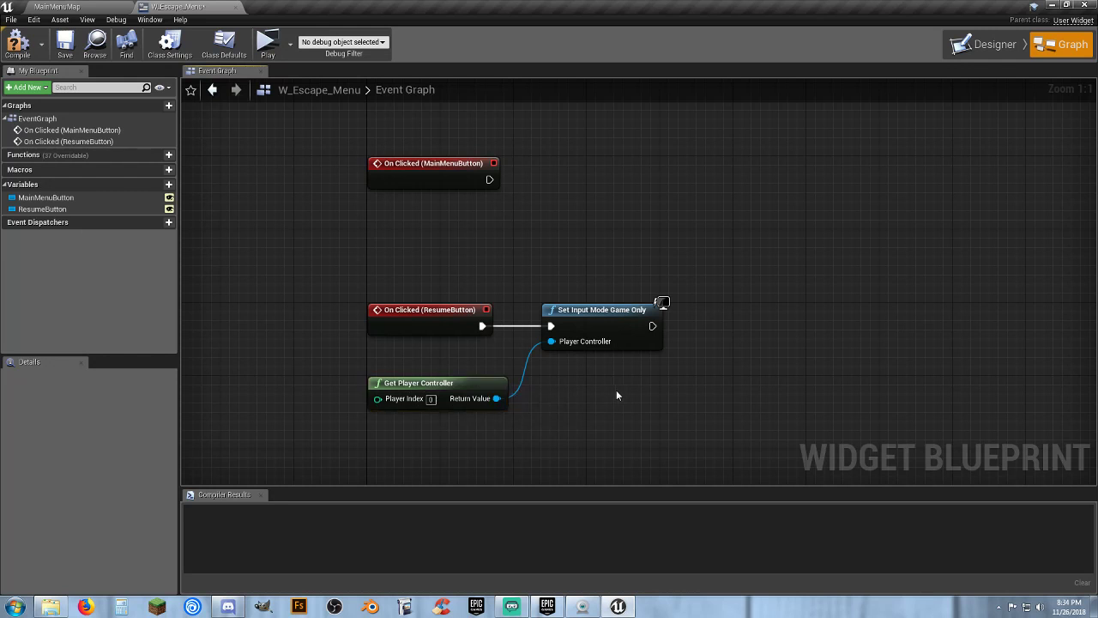
Step: Add a Set Show Mouse Cursor node targeting the Get Player Controller node's return value
right_click_drag(623, 389, 523, 365)
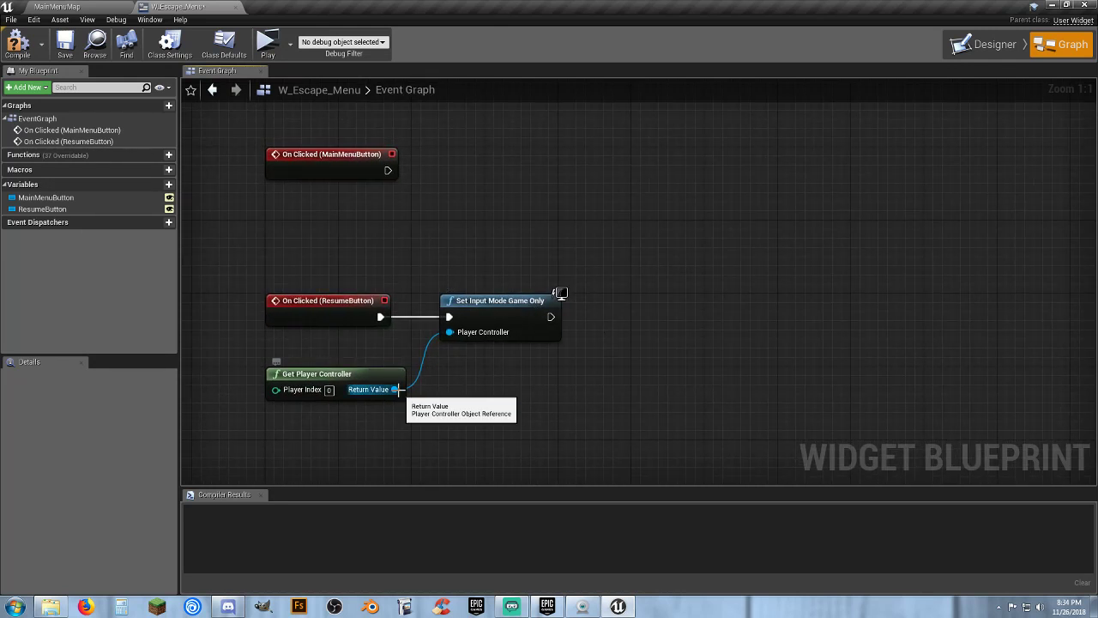
left_click_drag(395, 389, 596, 371)
type("setsh")
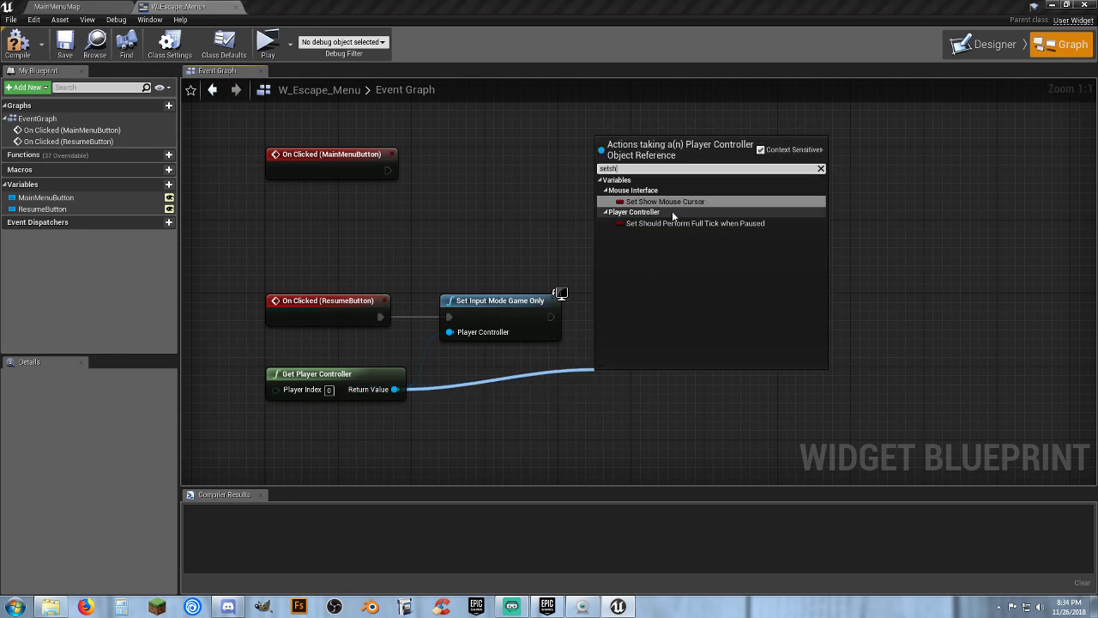
key("Escape")
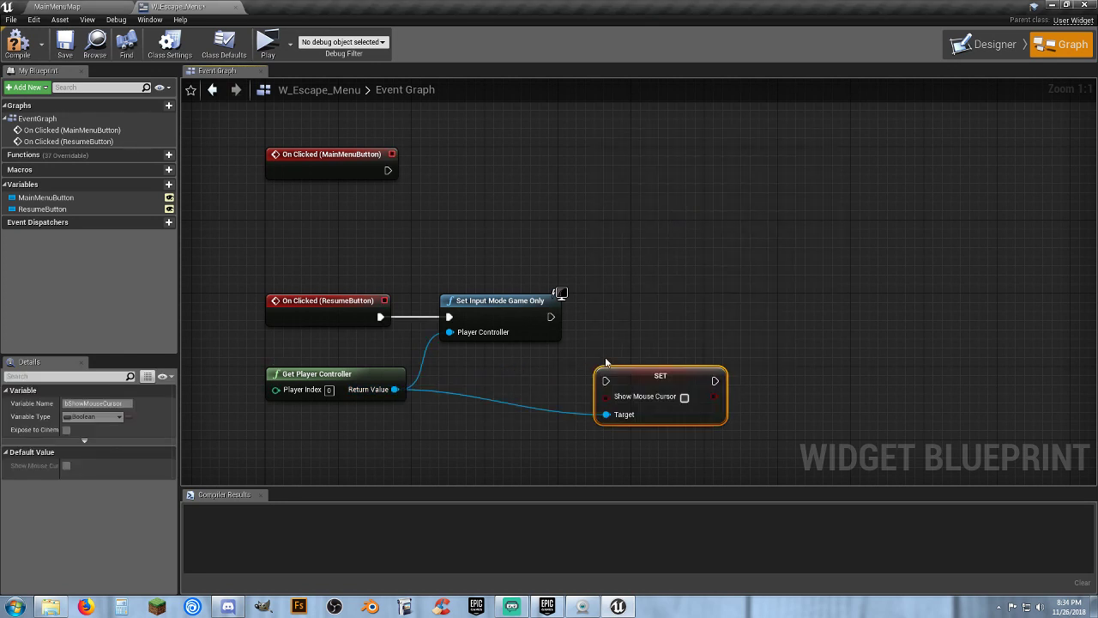
Step: Place the Set Show Mouse Cursor node beside Set Input Mode Game Only and connect their execution pins
left_click_drag(604, 380, 619, 308)
left_click(618, 387)
right_click_drag(619, 394, 584, 379)
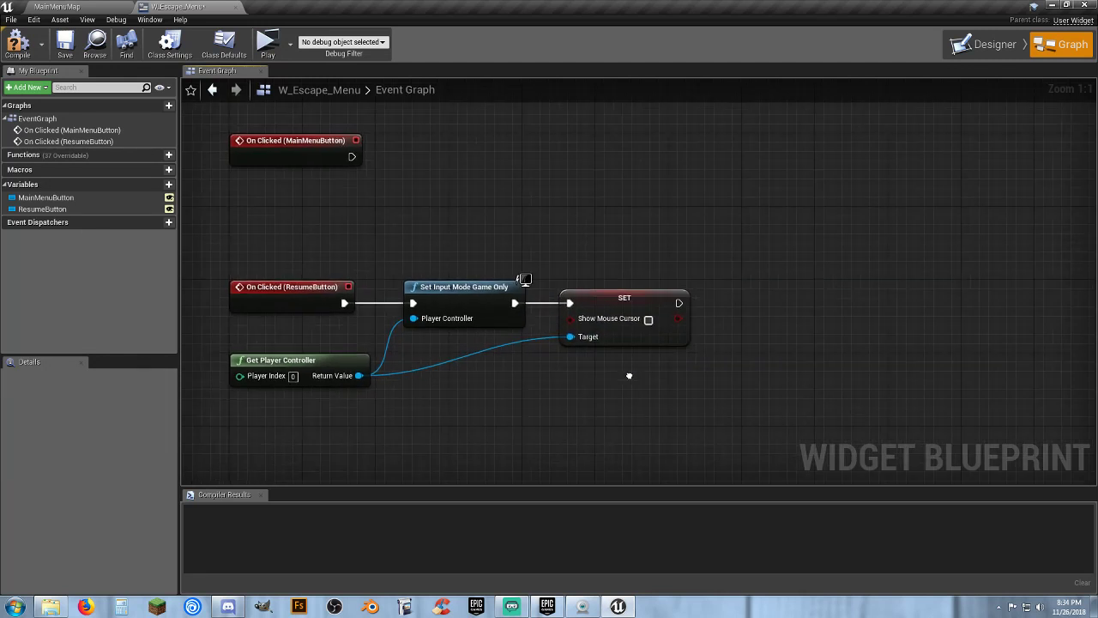
Step: Add a Remove from Parent node wired to the Set Show Mouse Cursor node's execution output and align it with the chain
left_click_drag(678, 301, 734, 307)
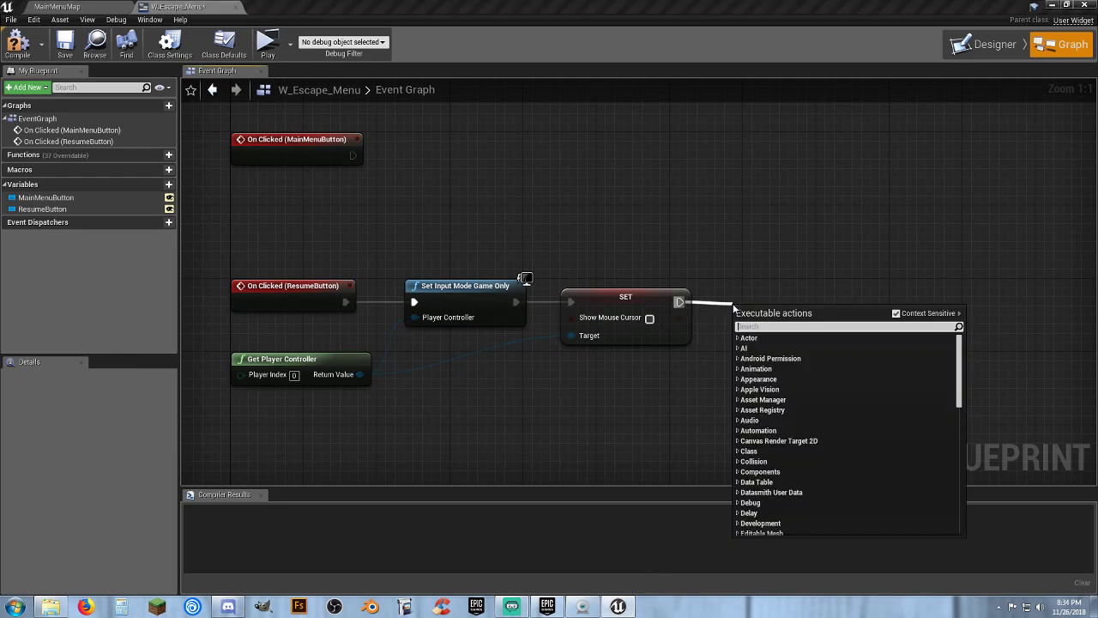
type("remove from")
key("Return")
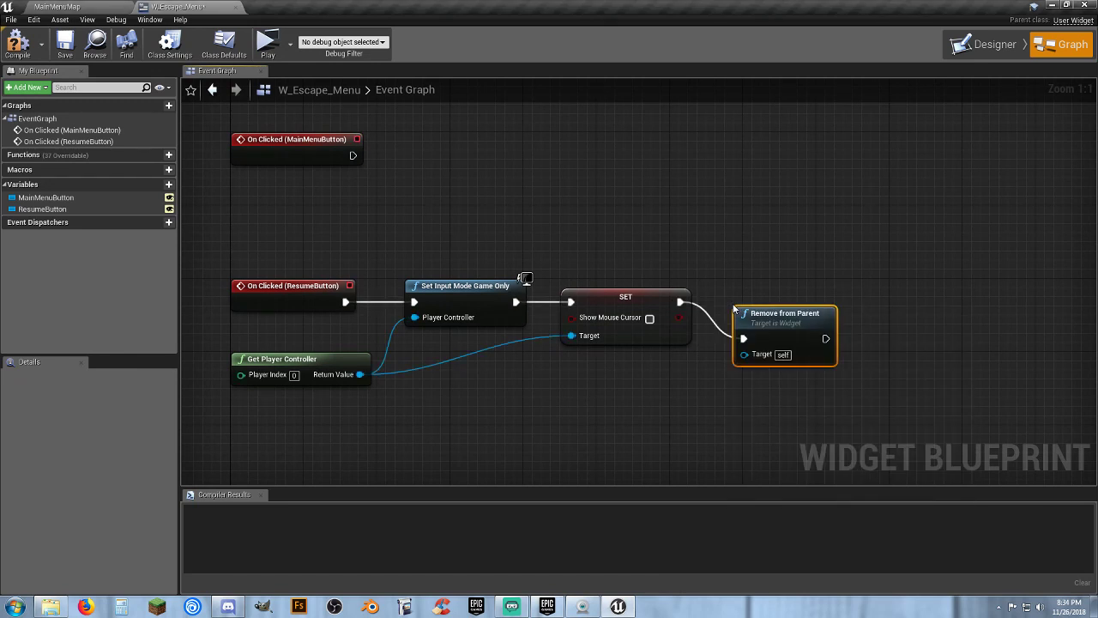
left_click_drag(754, 319, 763, 282)
left_click(709, 356)
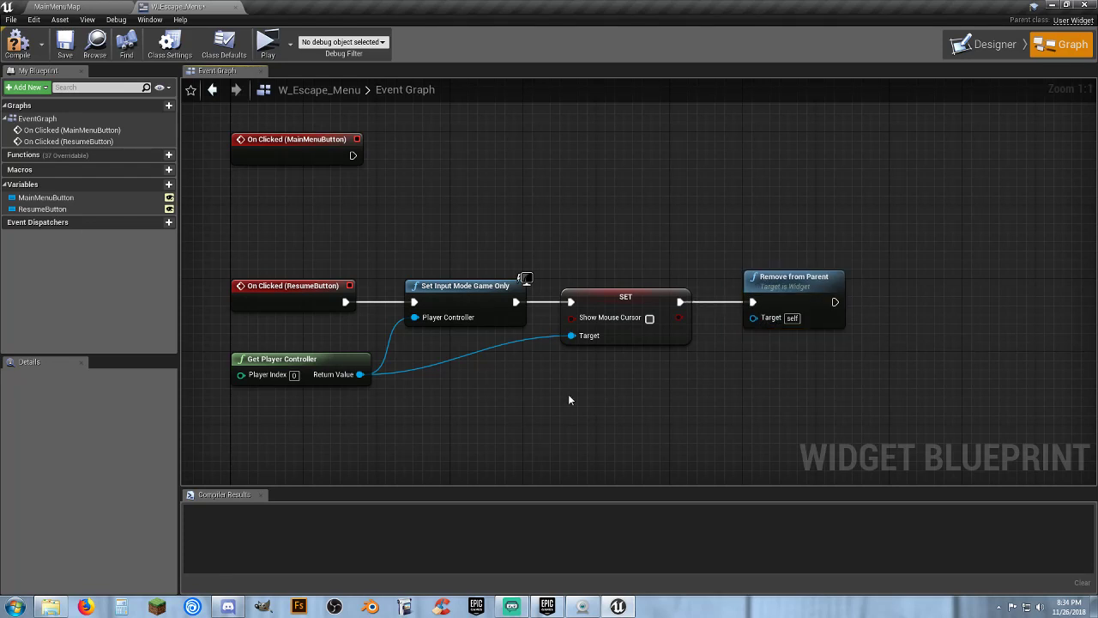
Step: Add an Open Level node wired to On Clicked (MainMenuButton), align it with the event, and compile and save the widget
right_click_drag(275, 237, 343, 276)
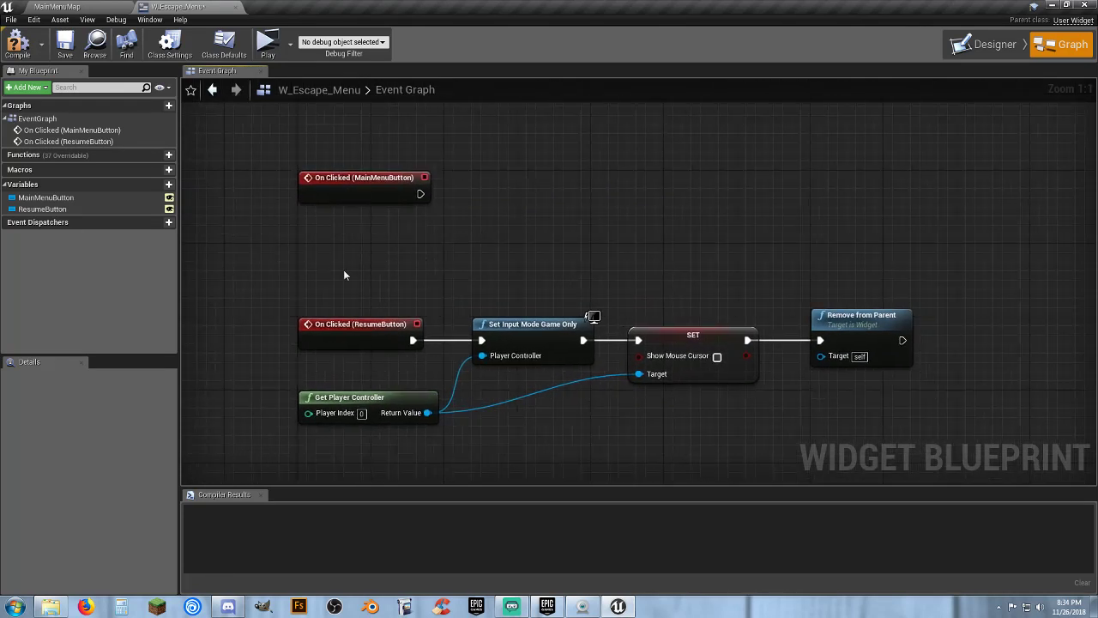
left_click_drag(343, 275, 942, 403)
left_click(548, 222)
right_click_drag(527, 220, 527, 288)
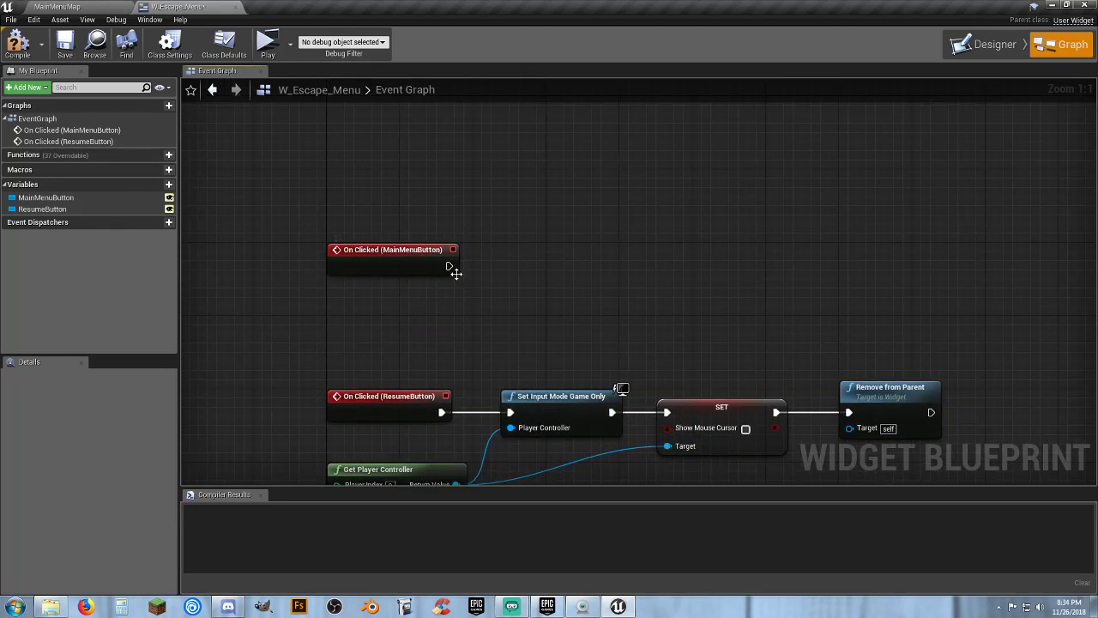
left_click_drag(447, 266, 533, 271)
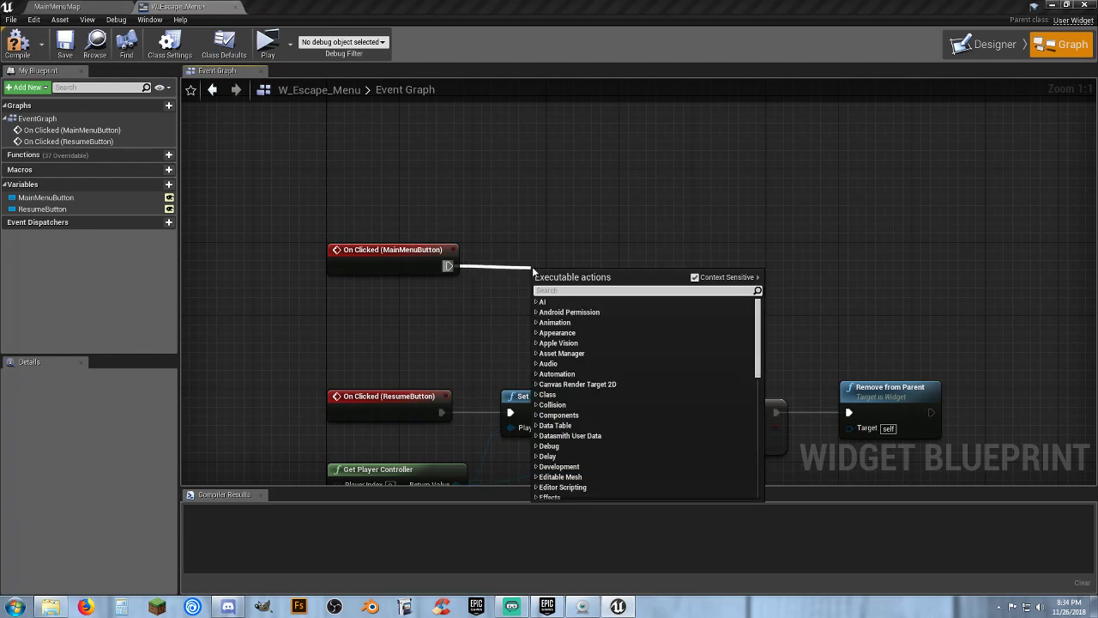
type("openle")
key("Return")
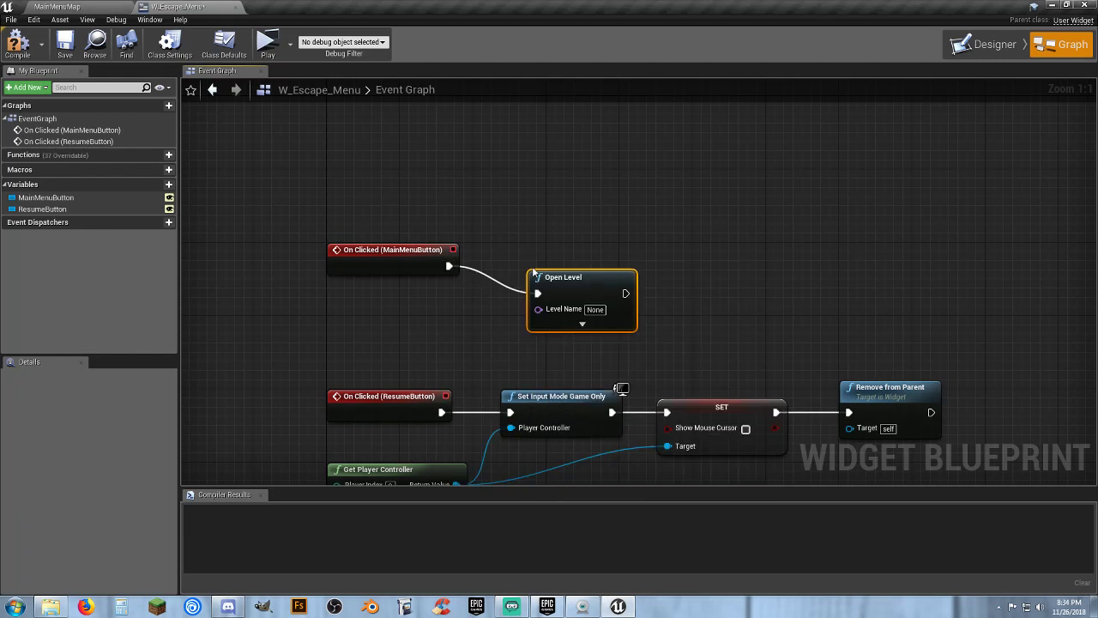
mouse_move(545, 275)
left_mouse_down()
mouse_move(573, 273)
mouse_move(591, 249)
mouse_move(542, 260)
left_mouse_up()
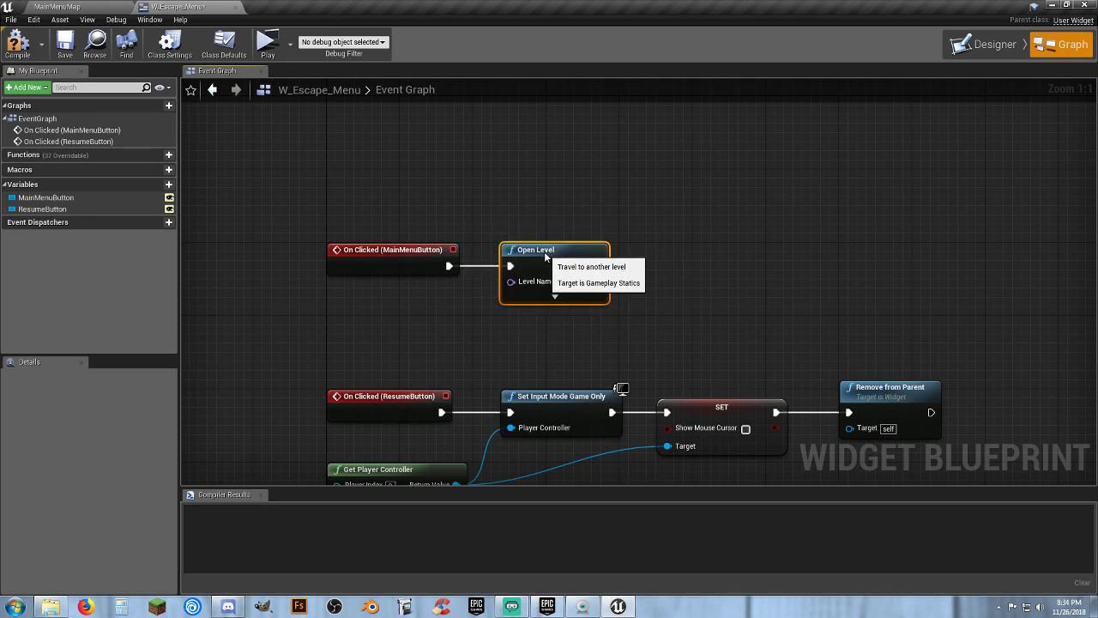
left_click(501, 207)
left_click(17, 43)
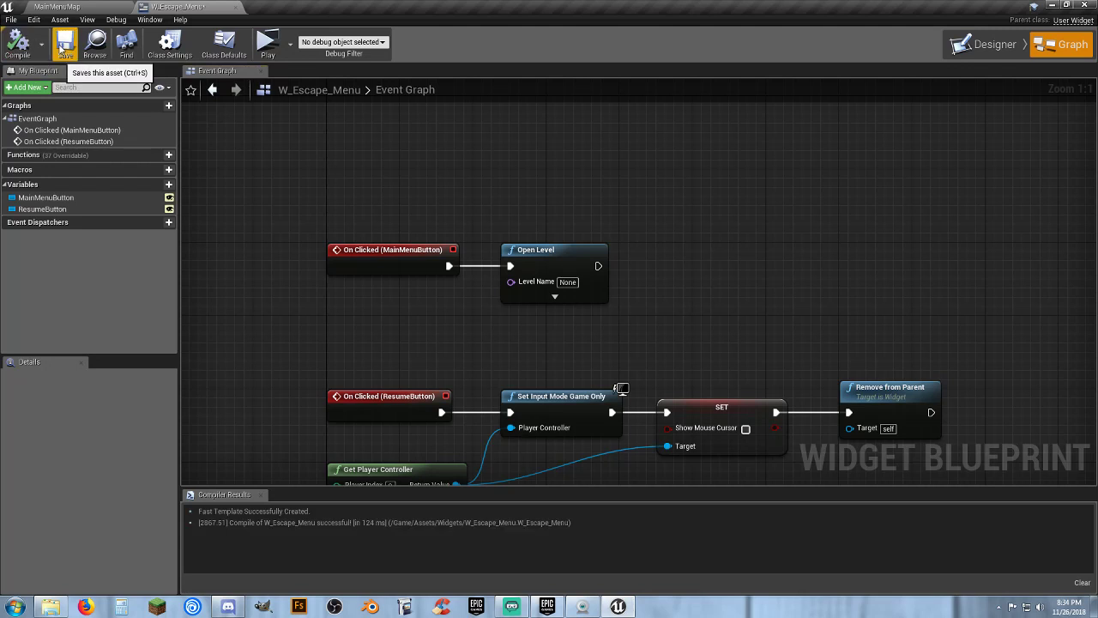
left_click(65, 43)
Step: Copy the name of the MainMenuMap asset in the main editor's Maps folder
left_click(60, 7)
left_click(468, 486)
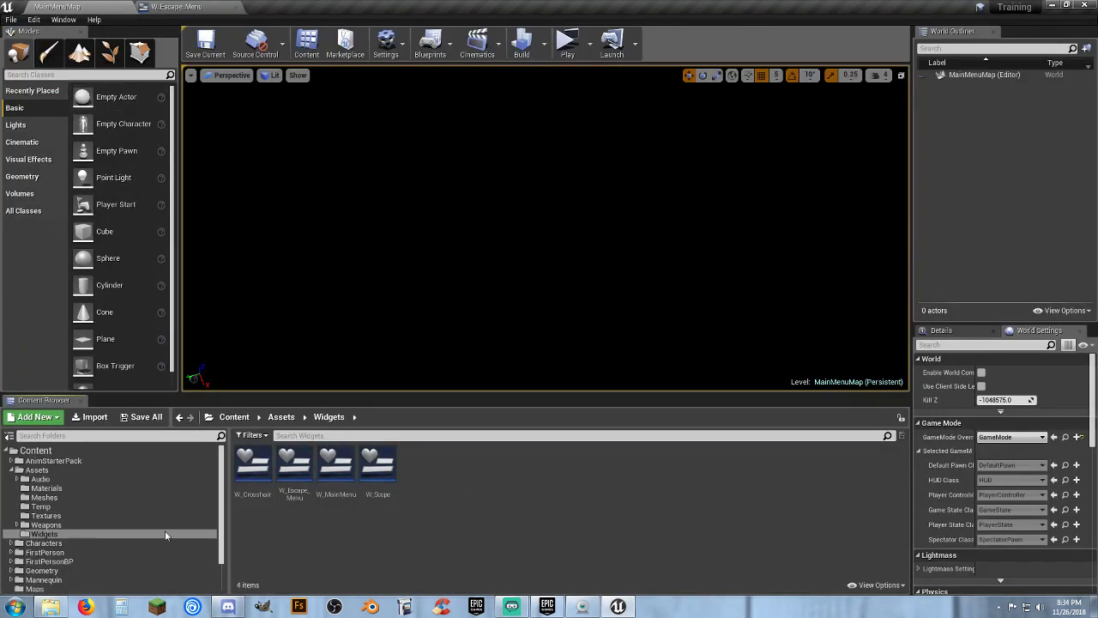
left_click(51, 589)
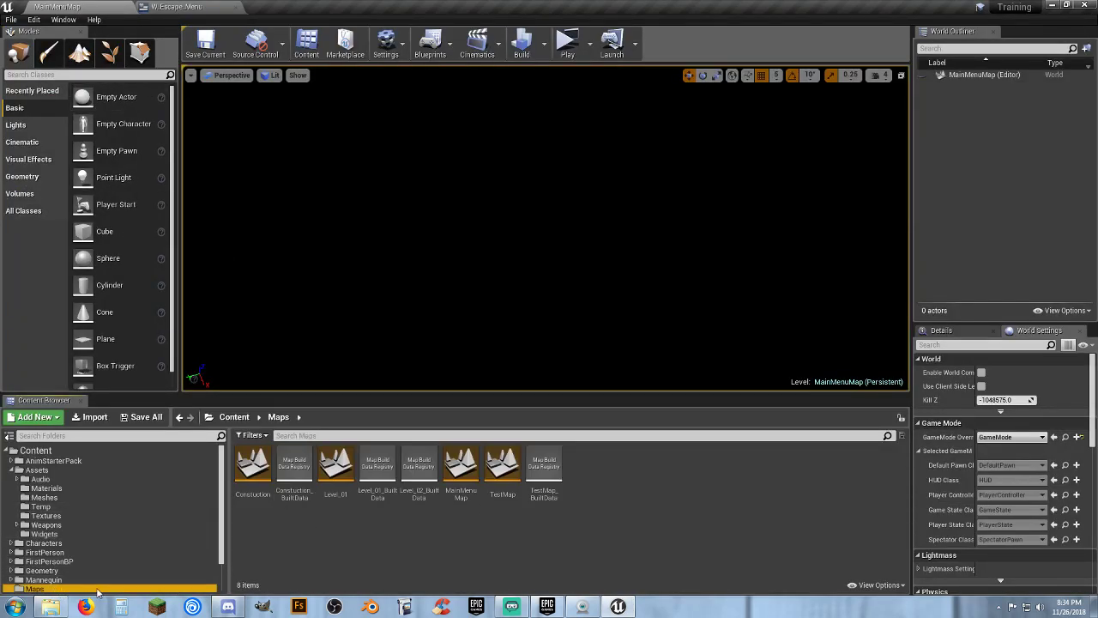
left_click(326, 550)
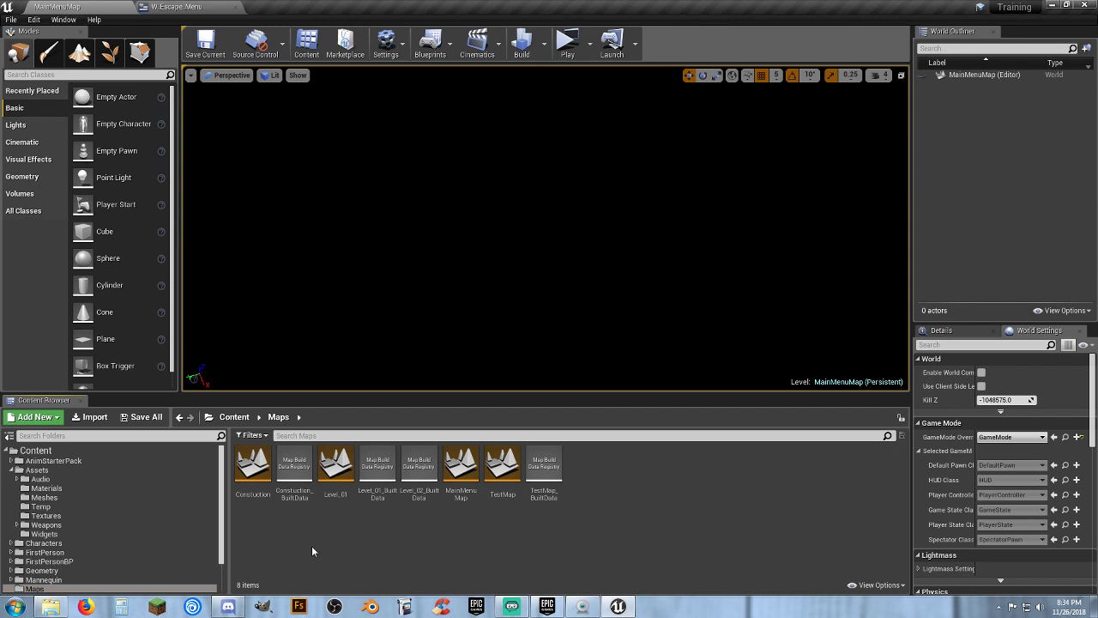
left_click(461, 480)
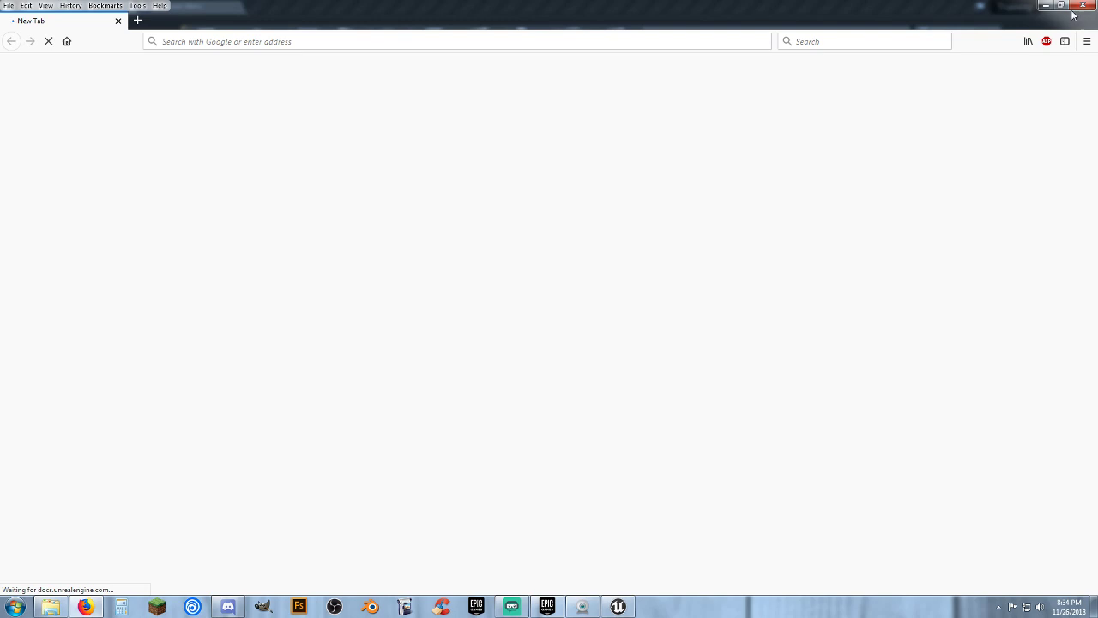
left_click(1083, 6)
key("Return")
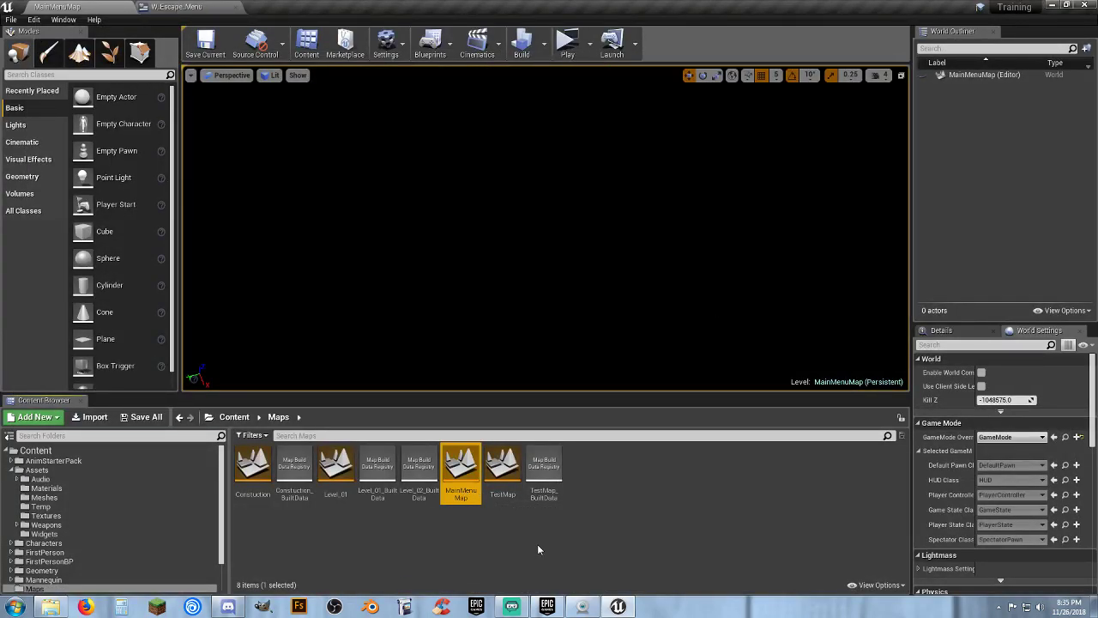
key("F2")
key("ctrl+c")
left_click(656, 507)
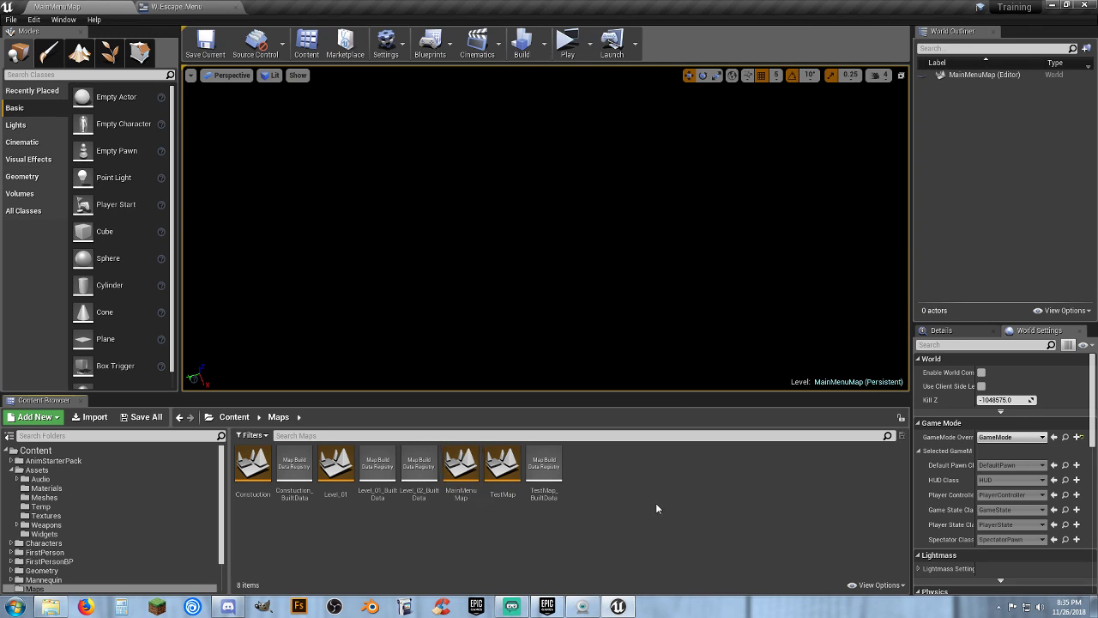
Step: Set Open Level's Level Name to MainMenuMap in the W_Escape_Menu graph, and compile and save the widget
left_click(176, 6)
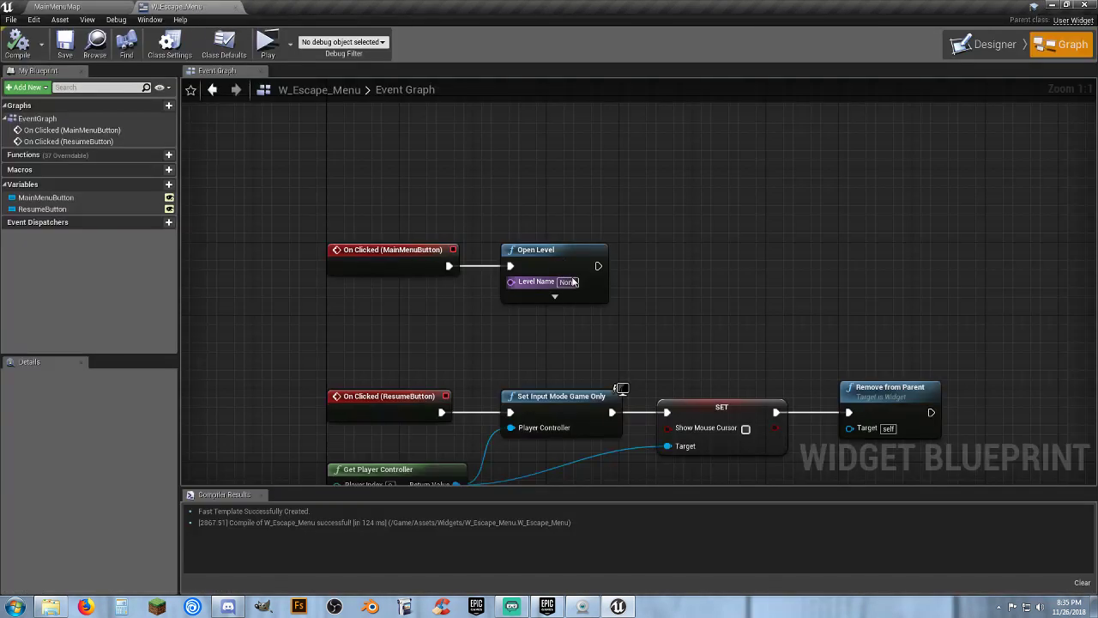
left_click(573, 282)
key("ctrl+v")
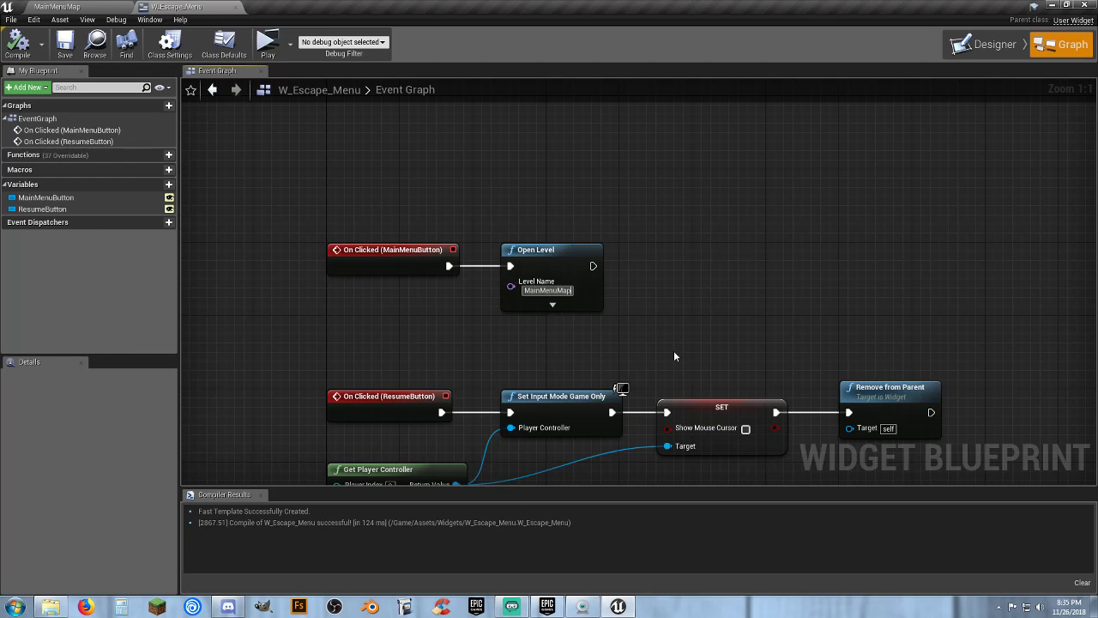
key("Return")
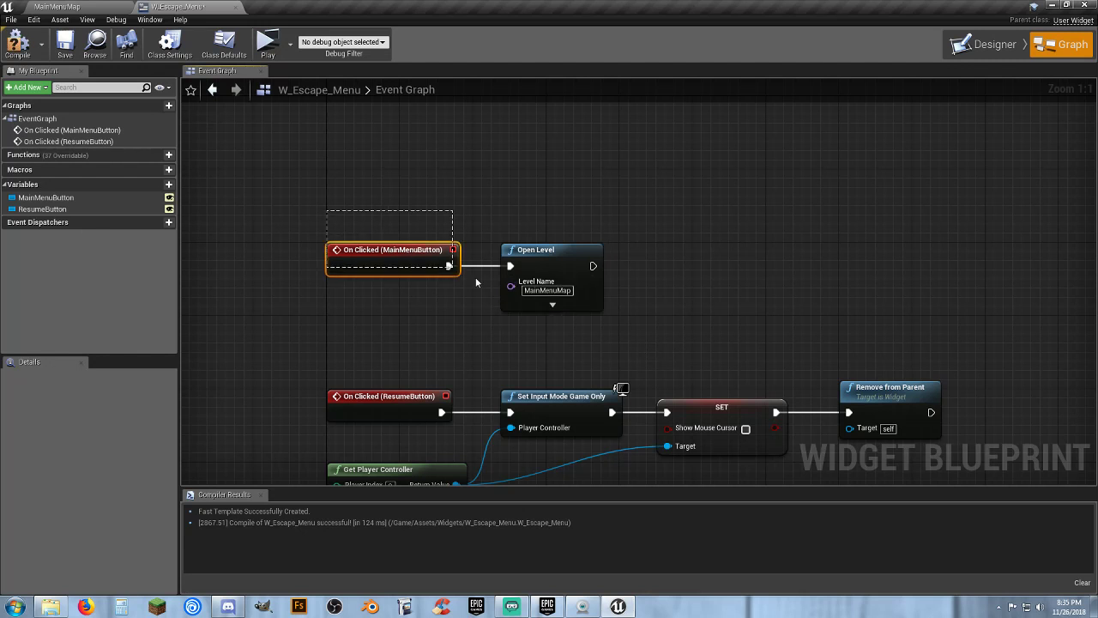
left_click_drag(476, 277, 652, 324)
left_click(704, 305)
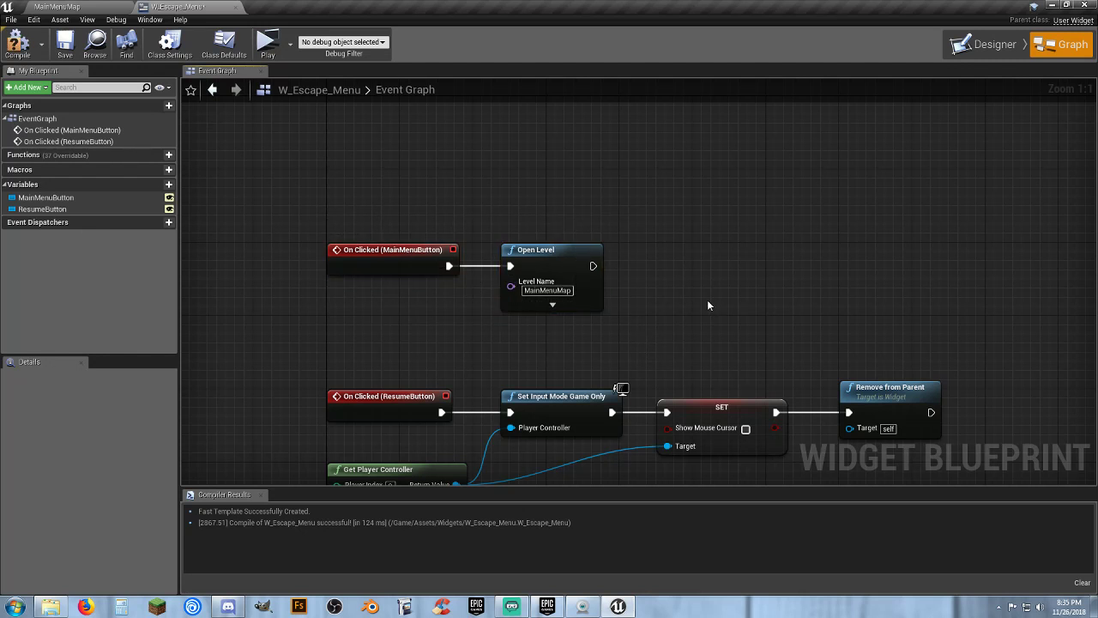
left_click(29, 57)
left_click(67, 47)
right_click_drag(413, 207, 378, 132)
left_click_drag(275, 131, 566, 246)
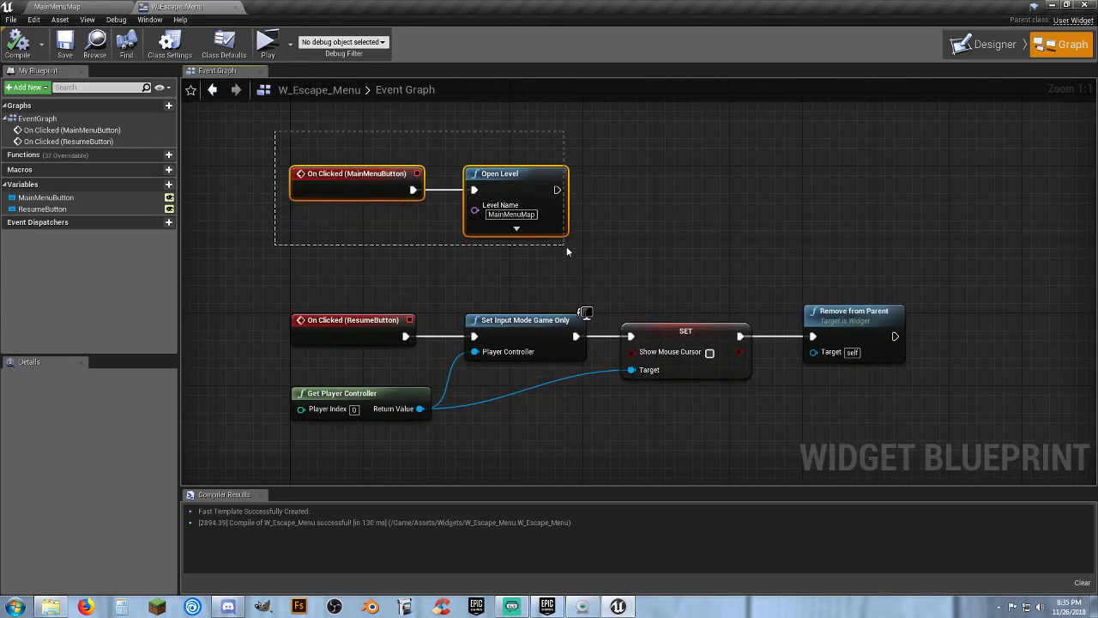
left_click_drag(248, 283, 917, 433)
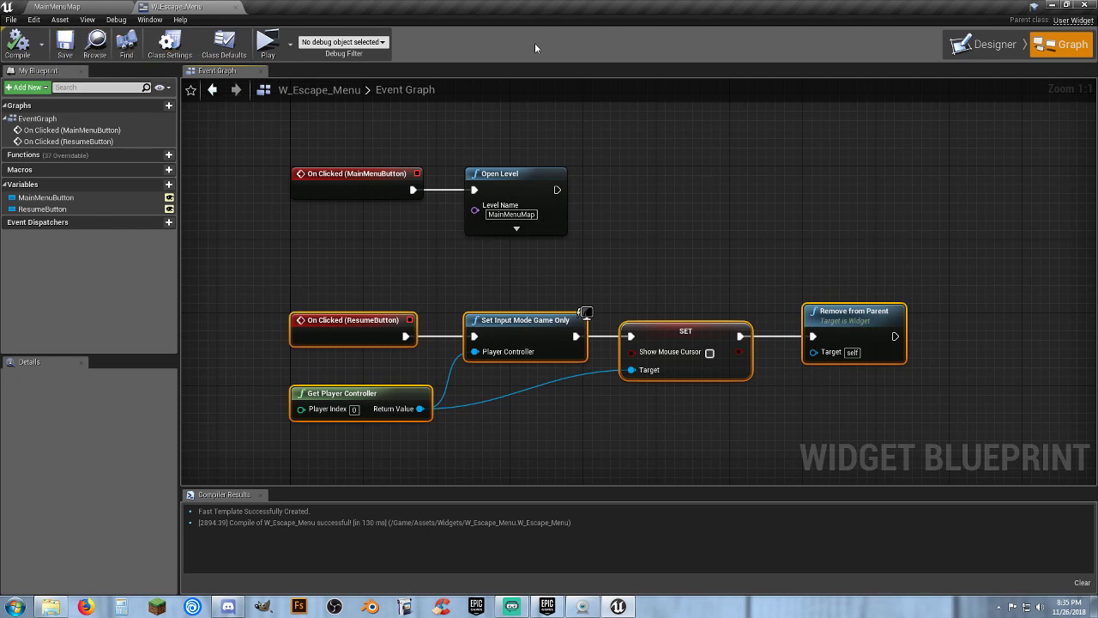
left_click(987, 47)
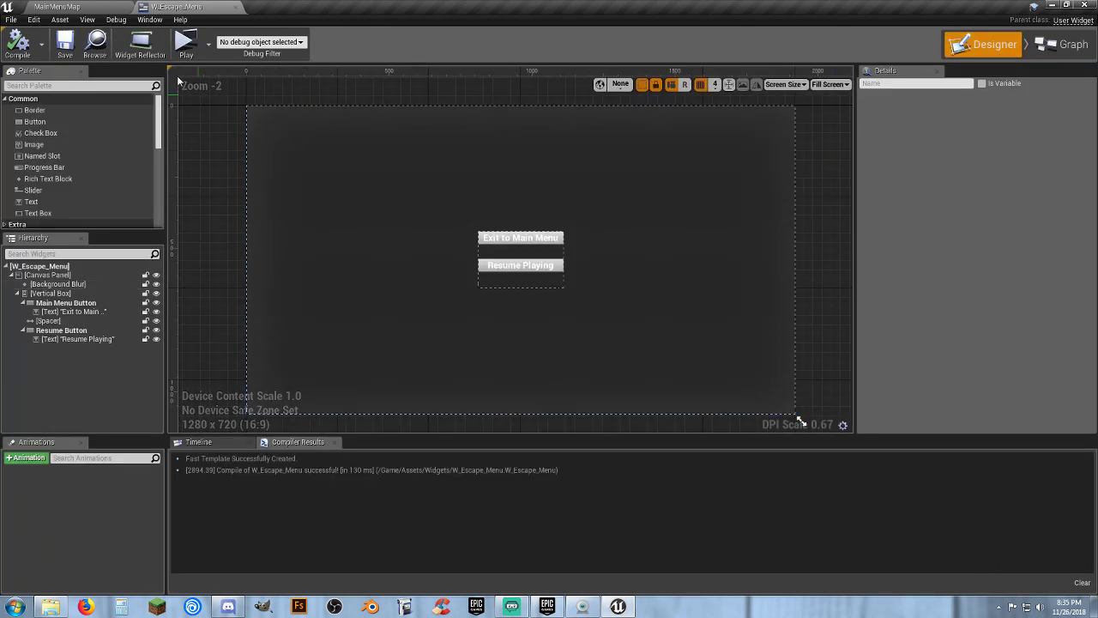
Step: Close the W_Escape_Menu editor and open the Player_Base blueprint from the Characters/Blueprints folder
left_click(239, 7)
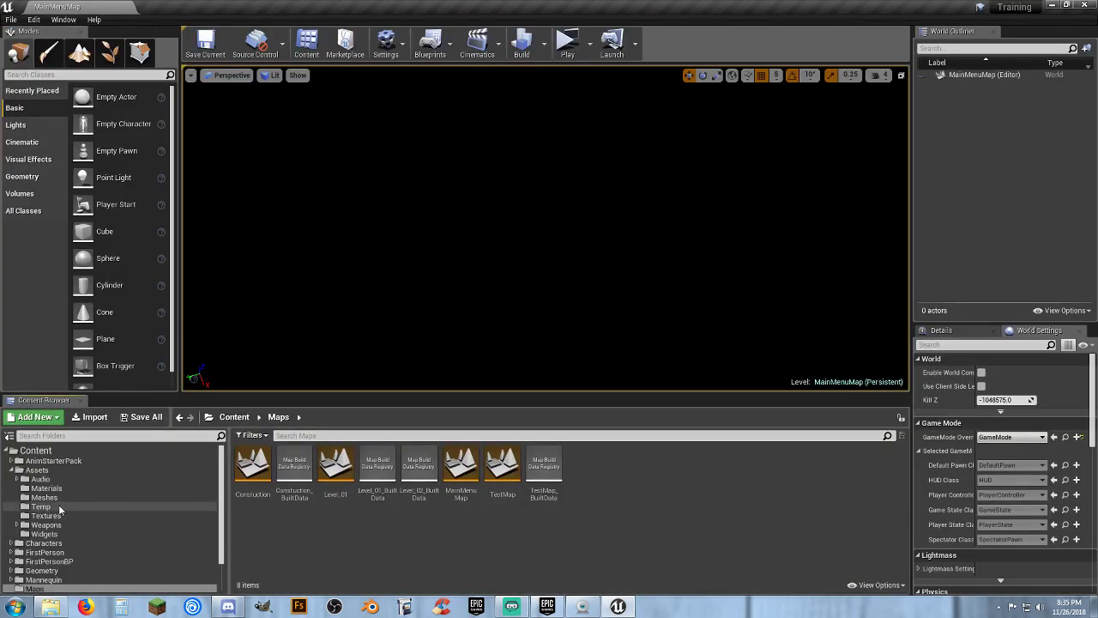
left_click(38, 545)
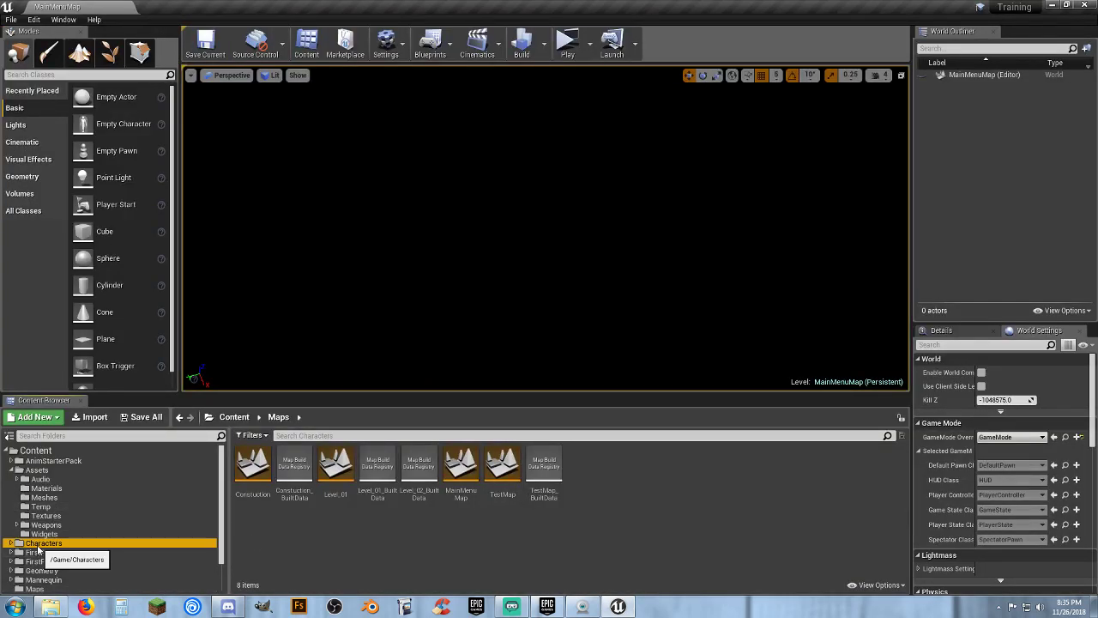
double_click(294, 466)
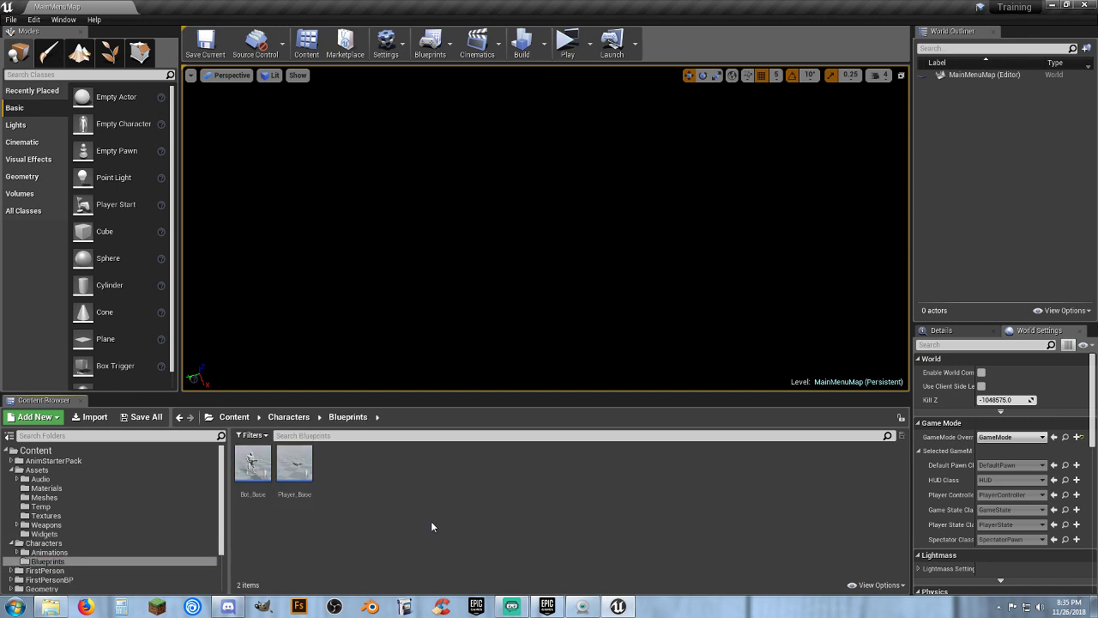
double_click(284, 501)
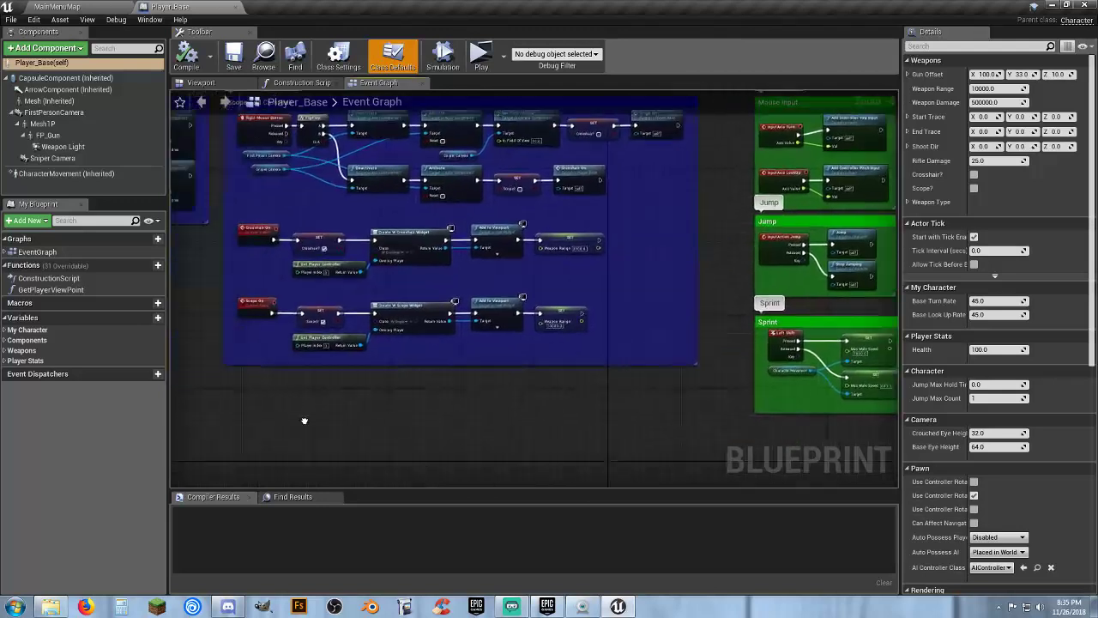
Step: Add an Escape keyboard event in the empty Event Graph area below the yellow comment box
right_click_drag(387, 428, 324, 449)
scroll(325, 448, "down", 2)
scroll(583, 401, "up", 7)
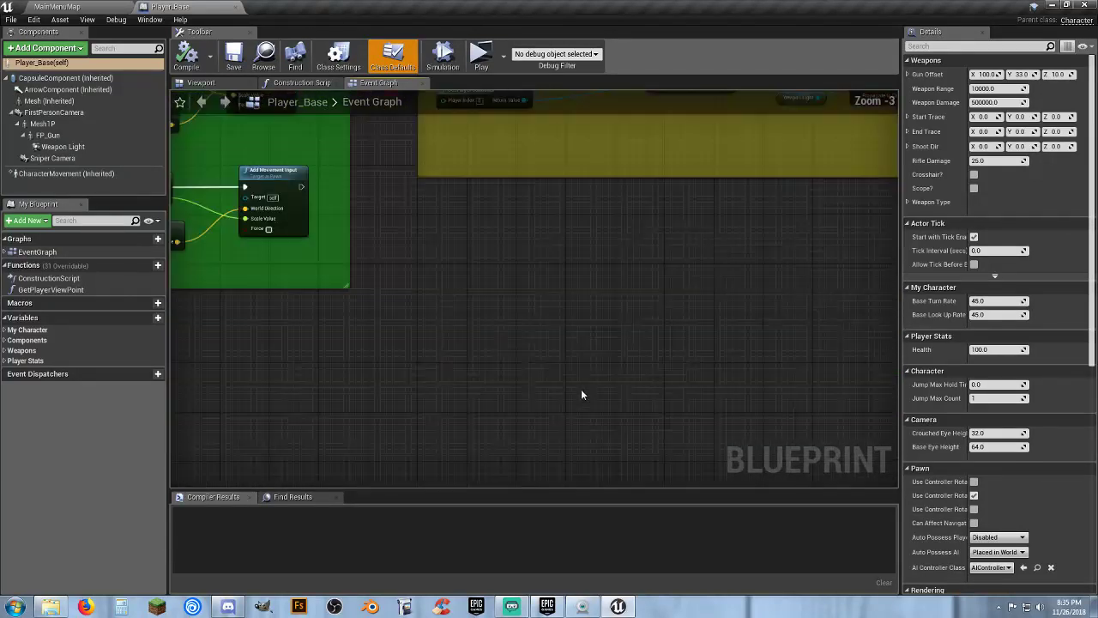
right_click_drag(485, 309, 378, 409)
scroll(346, 373, "up", 2)
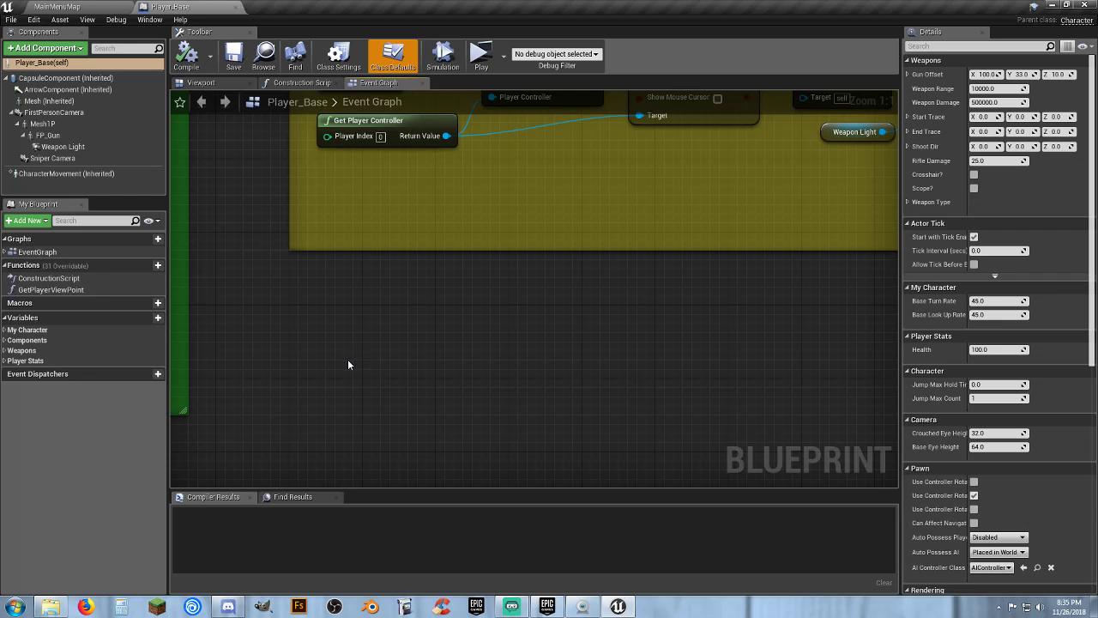
right_click(348, 360)
type("keyb")
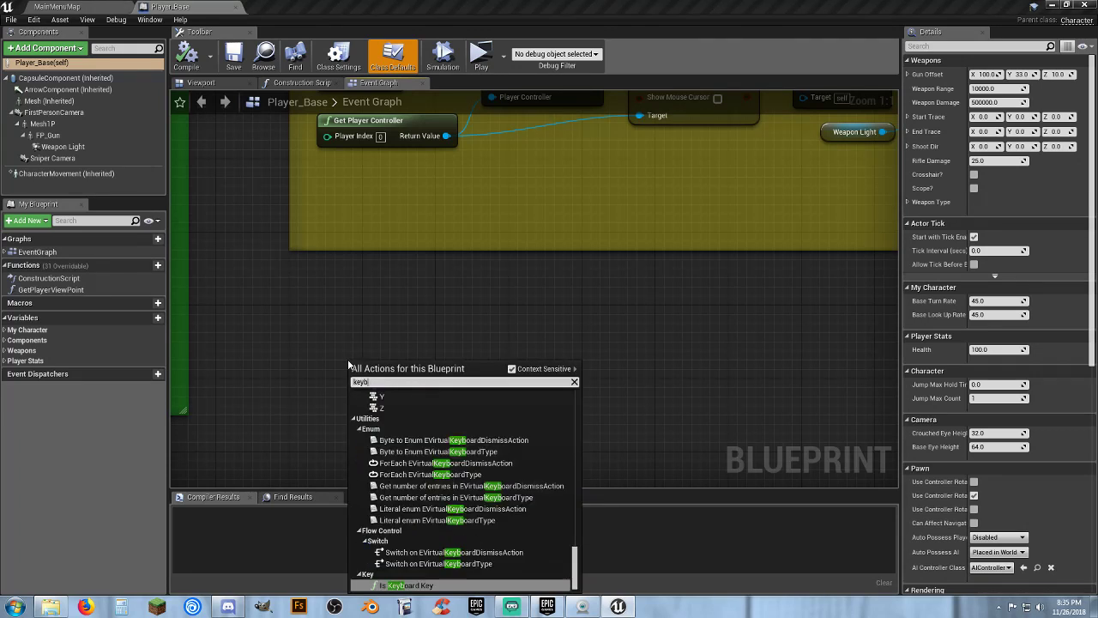
type("oard escap")
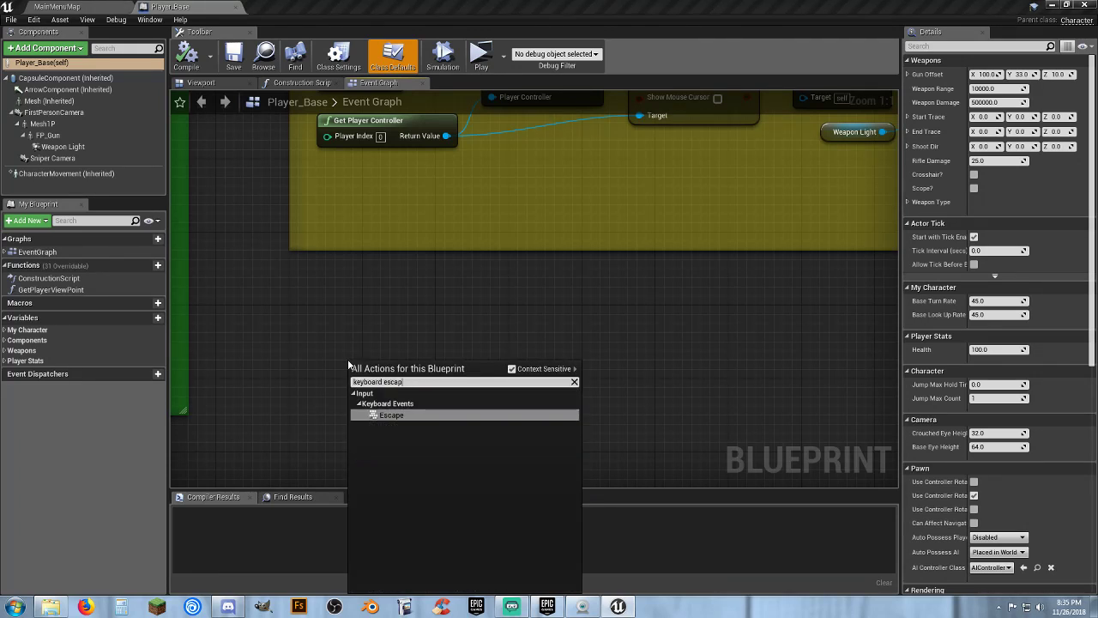
key("Return")
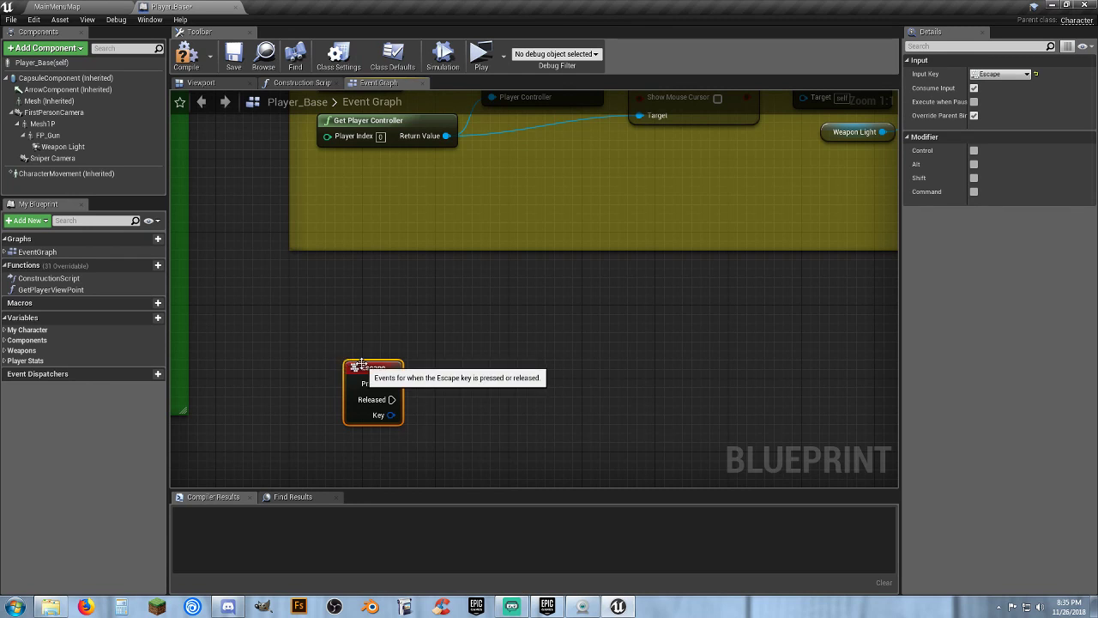
left_click_drag(361, 367, 379, 385)
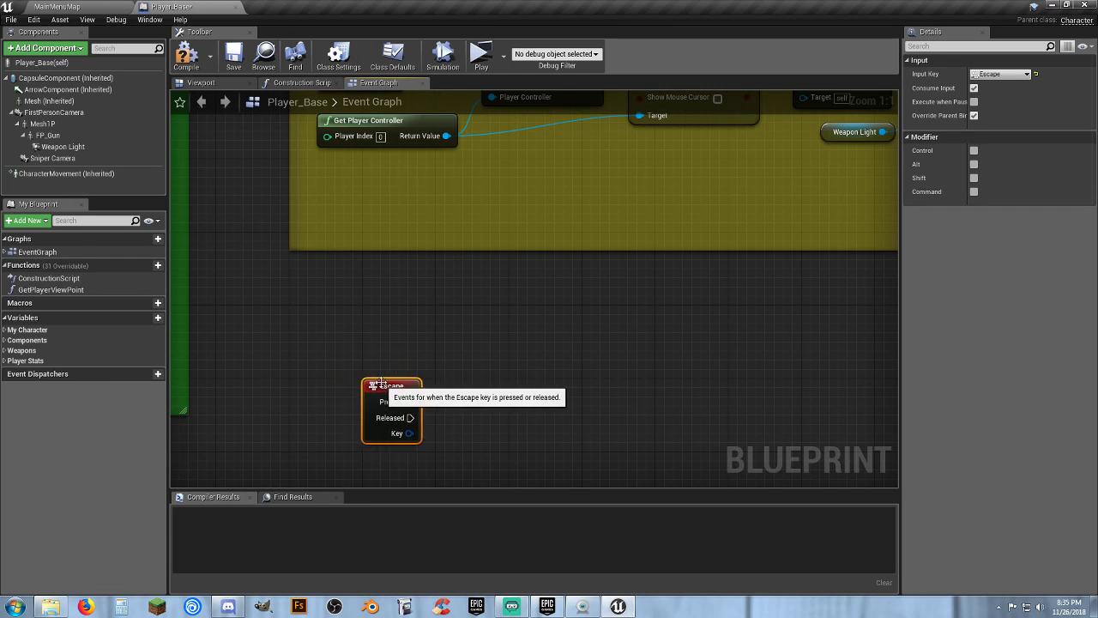
Step: Add a Create Widget node with class W_Escape_Menu on the Escape event's Pressed output and align it with the event
right_click_drag(461, 439, 401, 313)
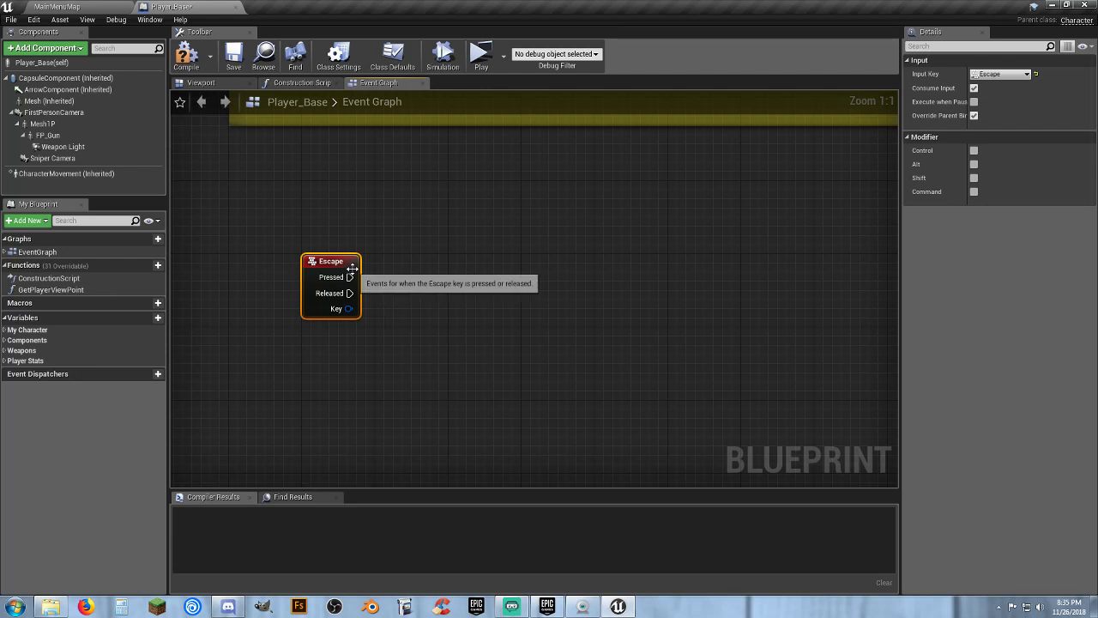
left_click_drag(350, 277, 462, 283)
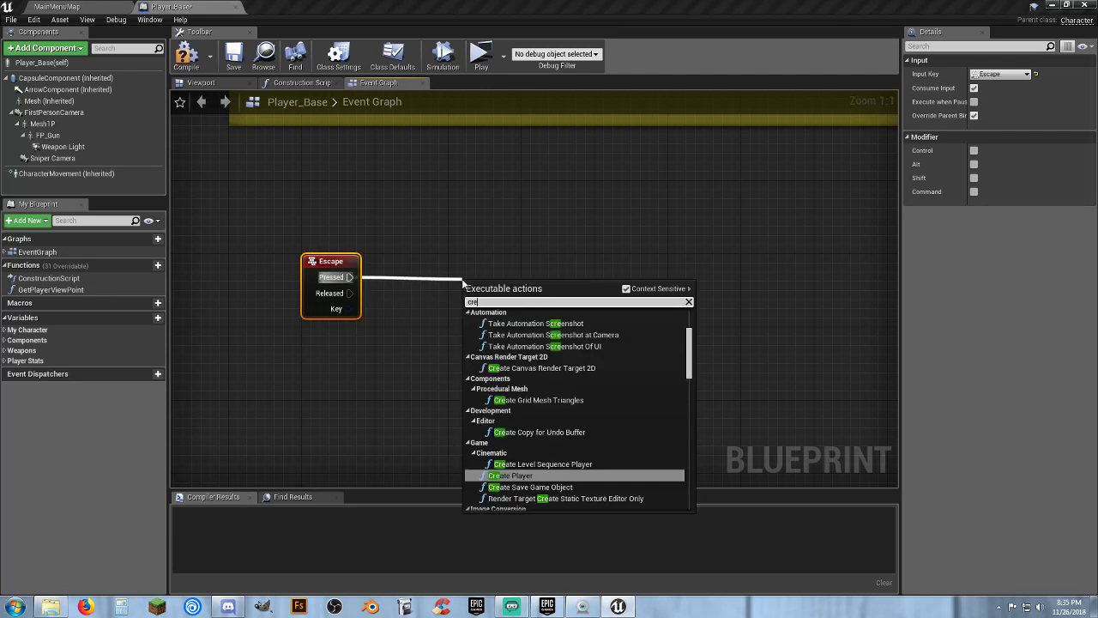
type("construct")
left_click(518, 320)
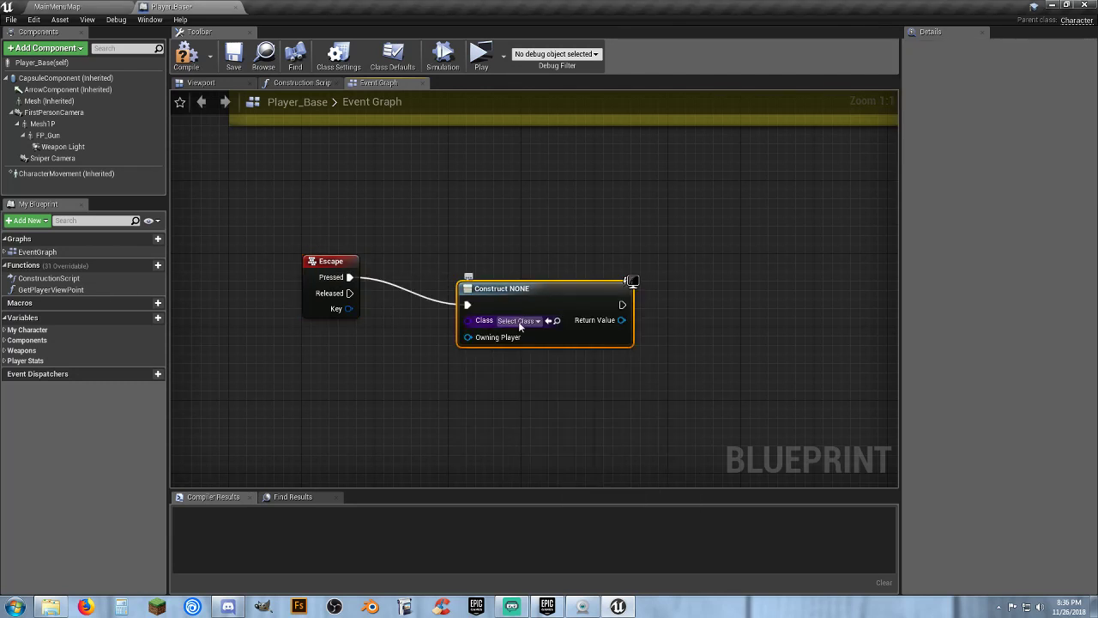
left_click(518, 323)
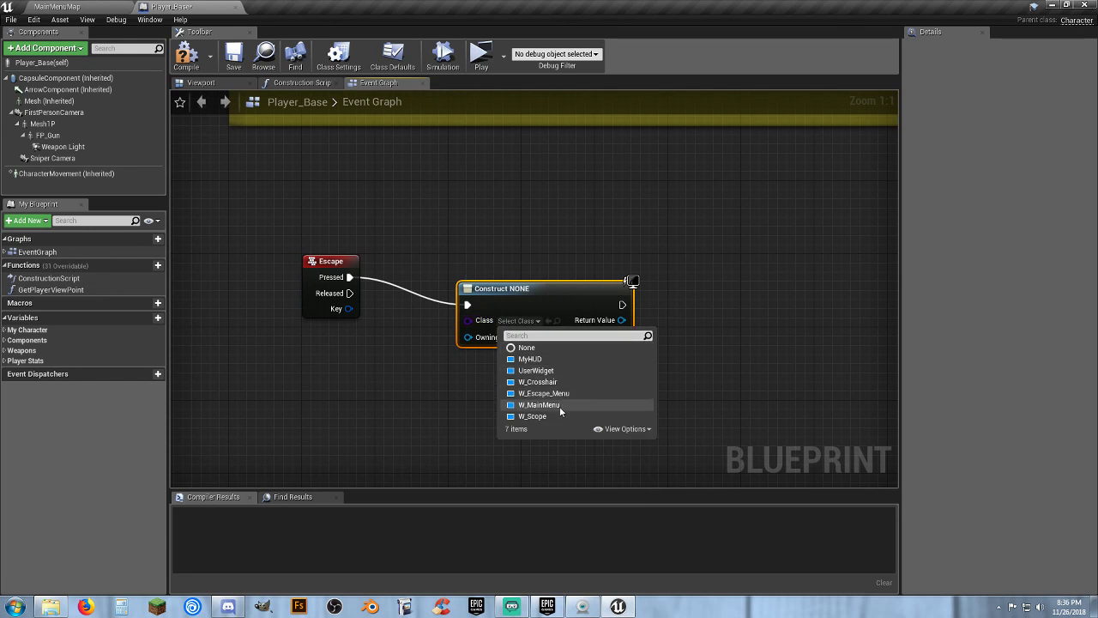
left_click(559, 395)
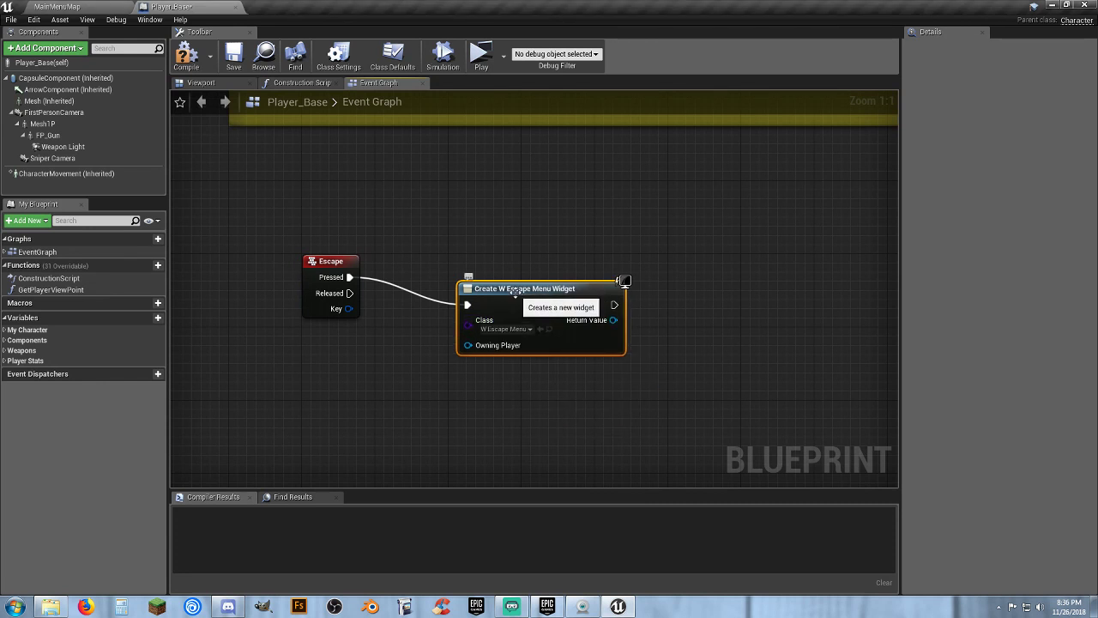
left_click_drag(515, 291, 505, 261)
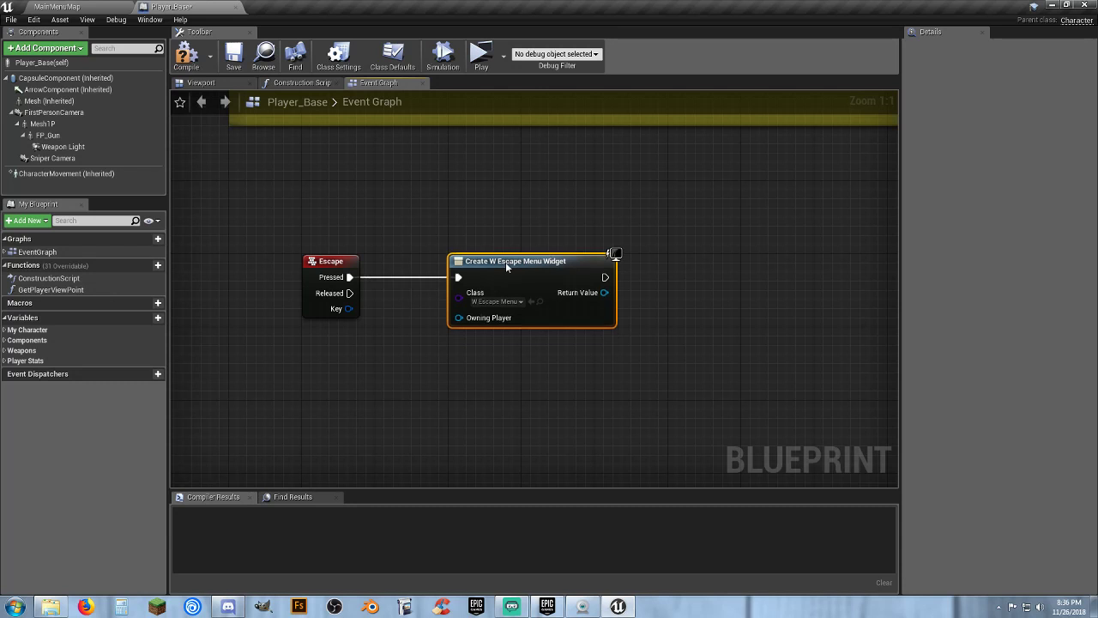
Step: Feed the widget node's Owning Player from a Get Player Controller node placed beneath the Escape event
left_click_drag(459, 318, 416, 346)
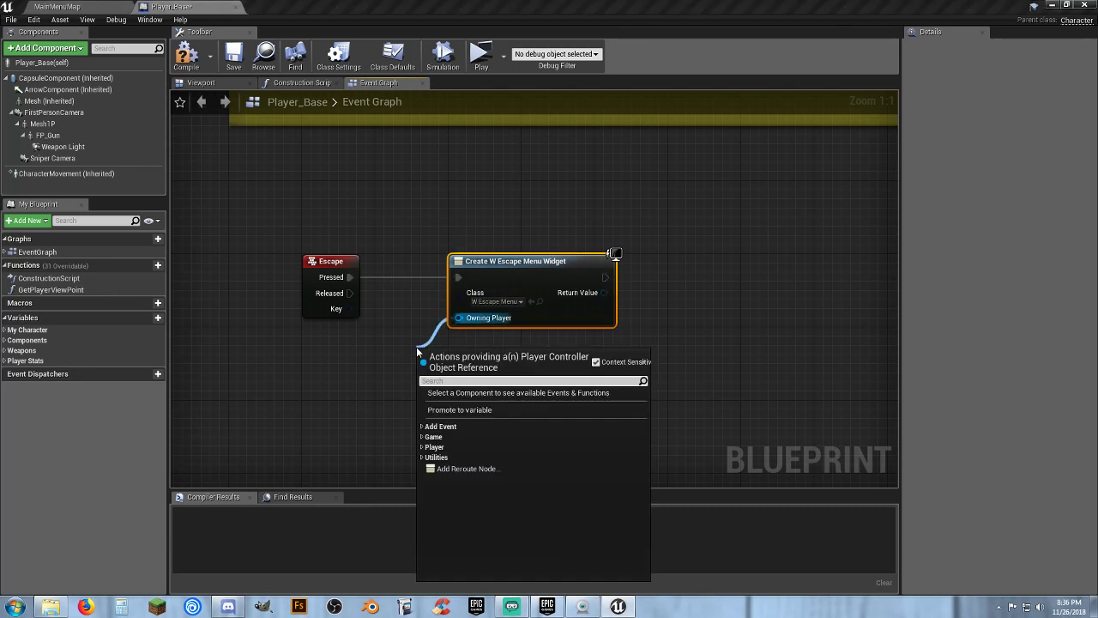
type("getplaye")
key("Return")
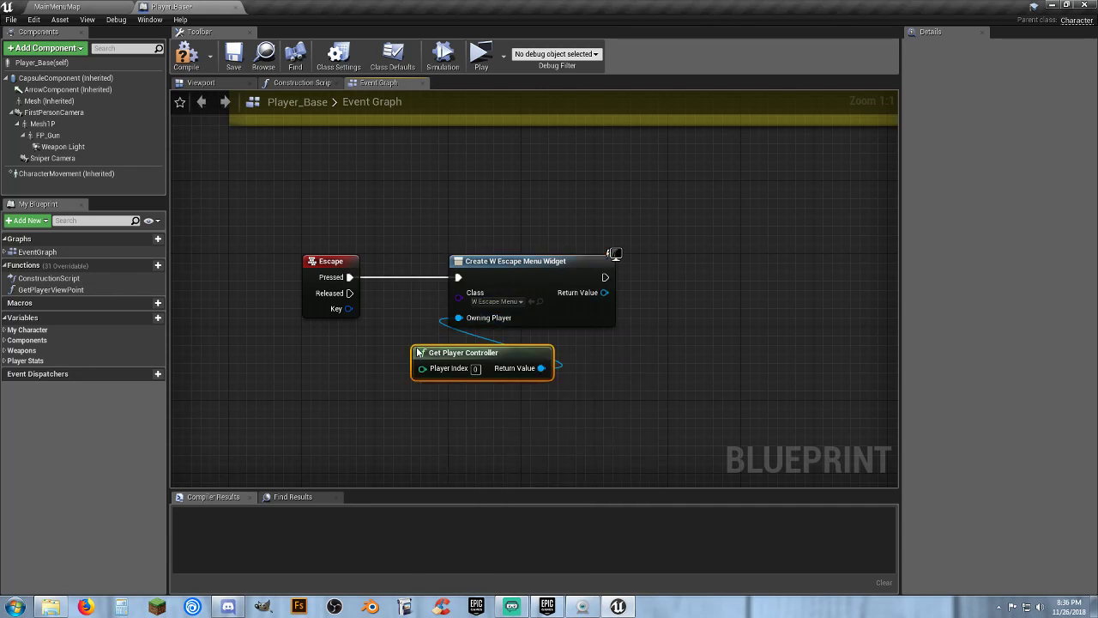
left_click_drag(442, 356, 331, 346)
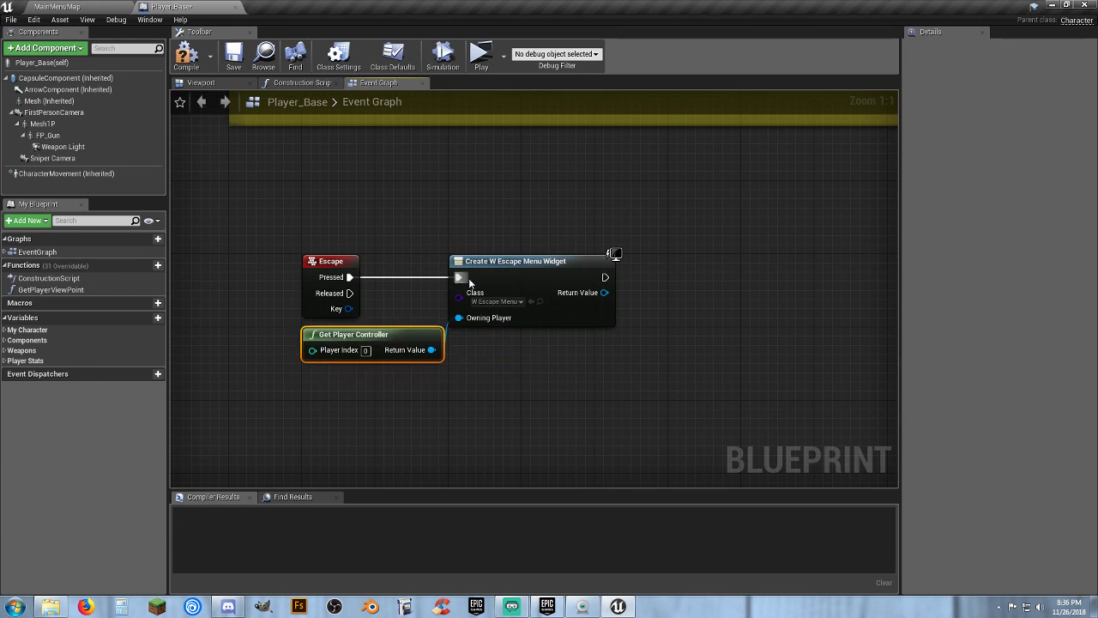
left_click(505, 266)
Step: Add an Add to Viewport node from the escape menu widget's Return Value and line it up with the chain
left_click(506, 375)
right_click_drag(506, 375, 471, 374)
left_click_drag(551, 291, 598, 291)
type("addt")
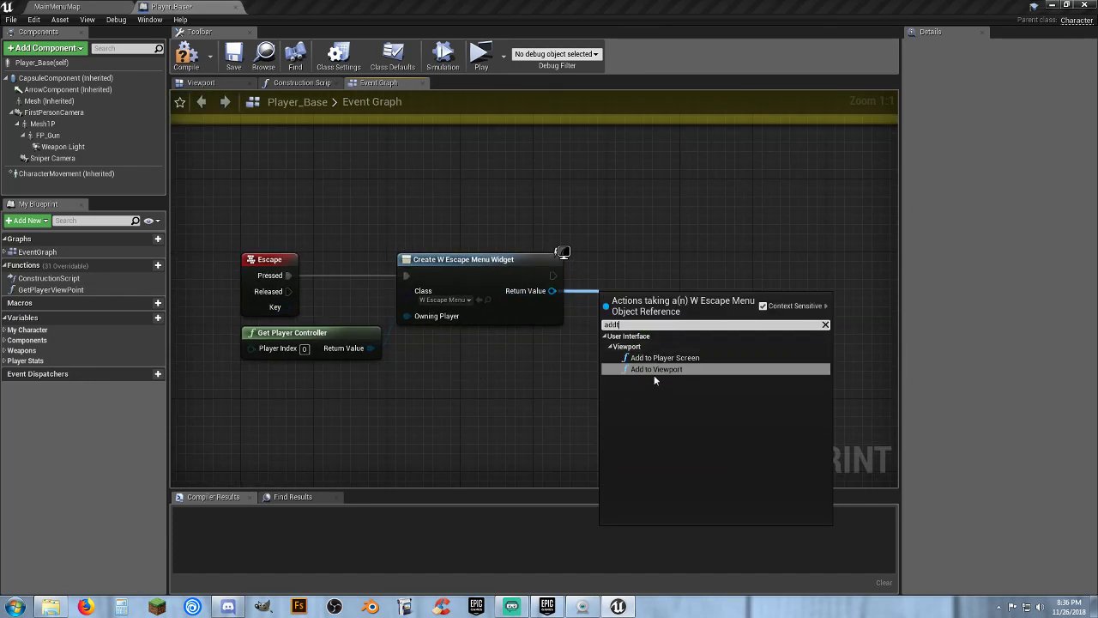
left_click(654, 372)
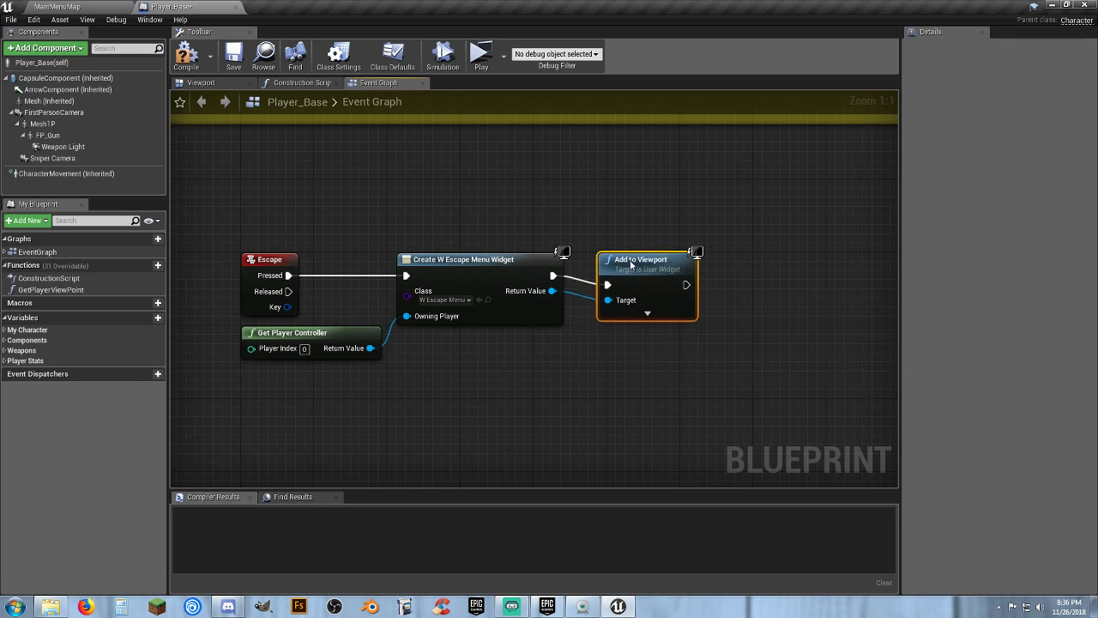
left_click_drag(631, 264, 631, 259)
left_click(591, 353)
Step: Add Set Input Mode UI Only after Add to Viewport, connecting the player controller and the created widget as In Widget to Focus
right_click_drag(581, 351, 540, 352)
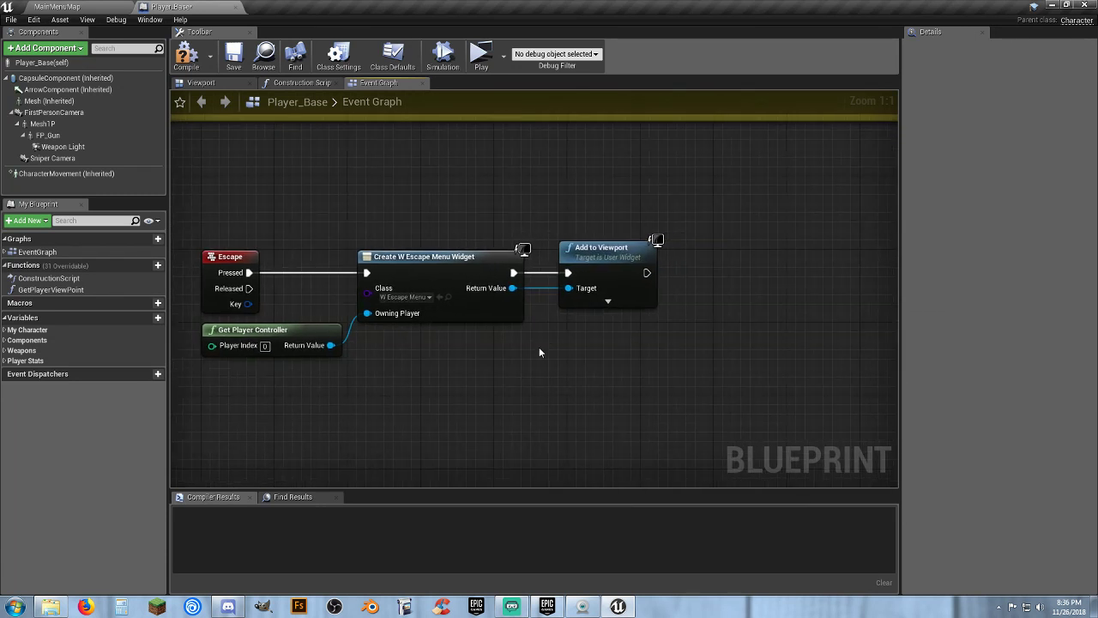
left_click_drag(646, 273, 680, 273)
type("setinpu")
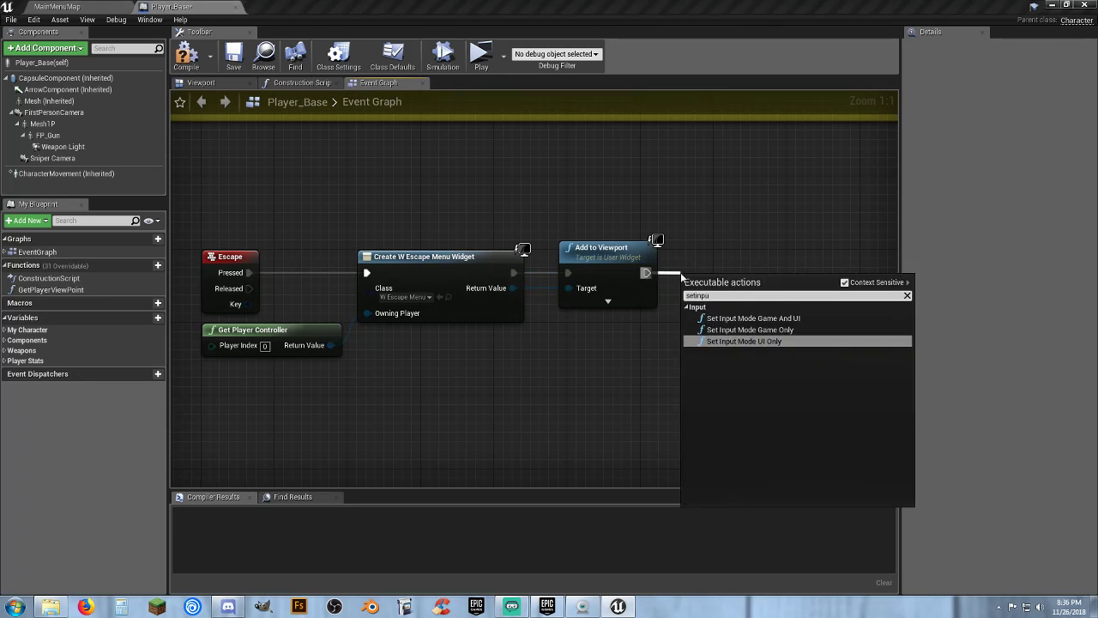
left_click(717, 341)
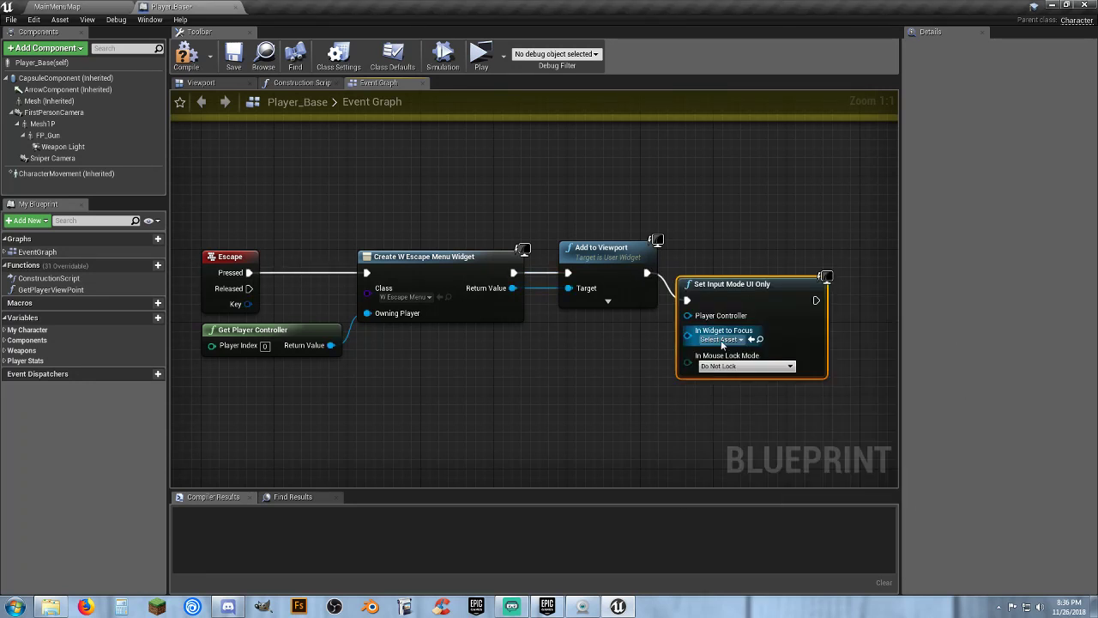
left_click_drag(703, 286, 330, 346)
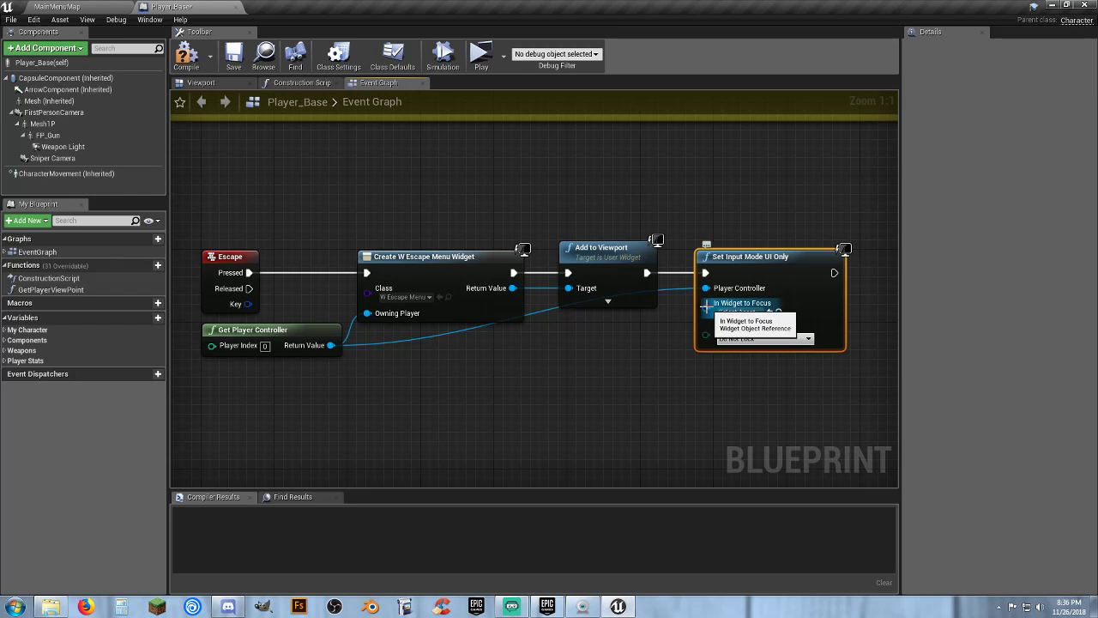
left_click_drag(706, 307, 513, 289)
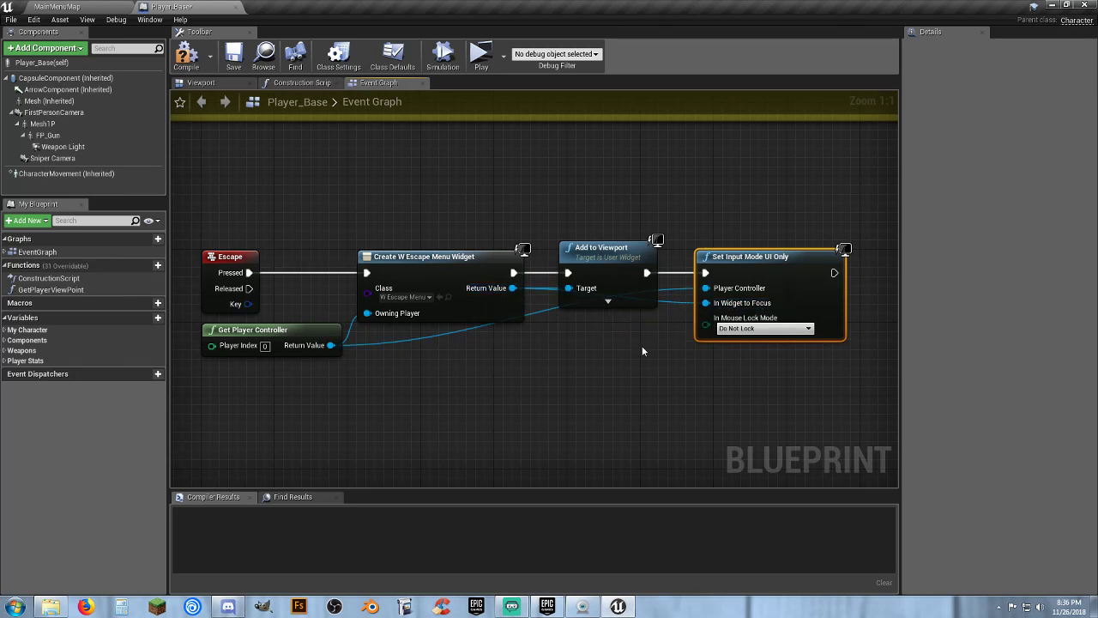
right_click_drag(642, 350, 626, 338)
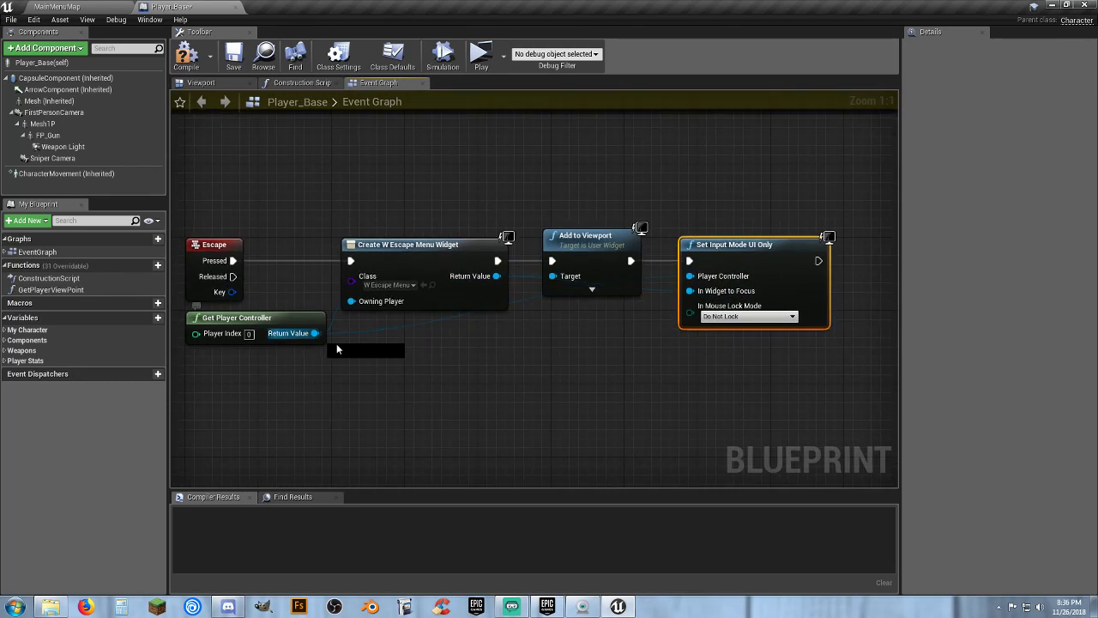
Step: Add a Set Show Mouse Cursor node from the player controller, enable it, and place it after Set Input Mode UI Only
left_click_drag(316, 333, 528, 372)
type("setsh")
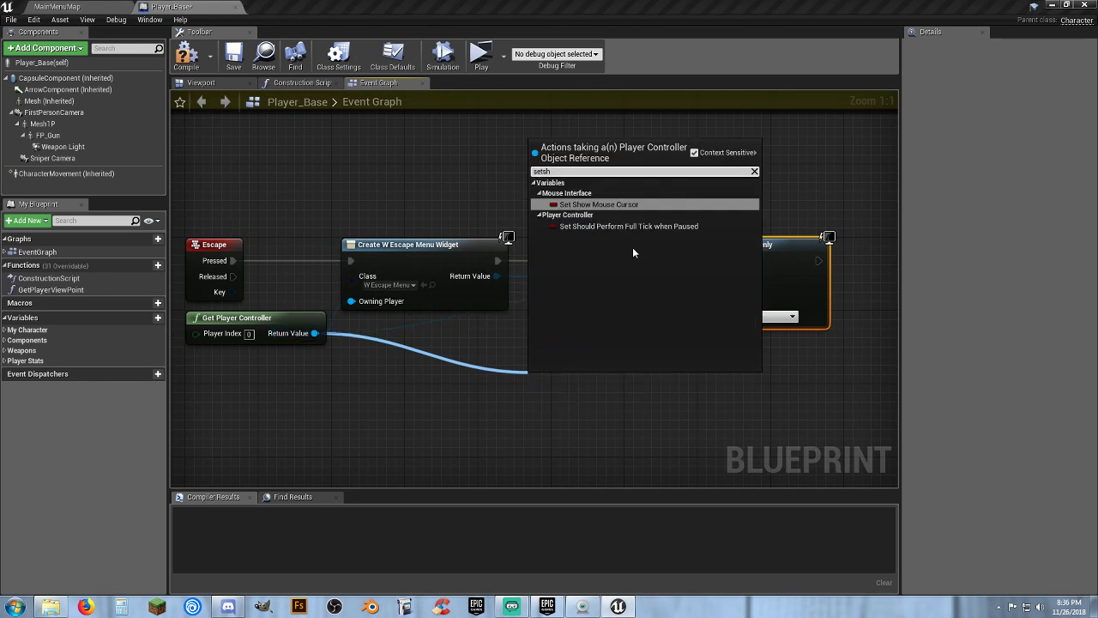
left_click(635, 206)
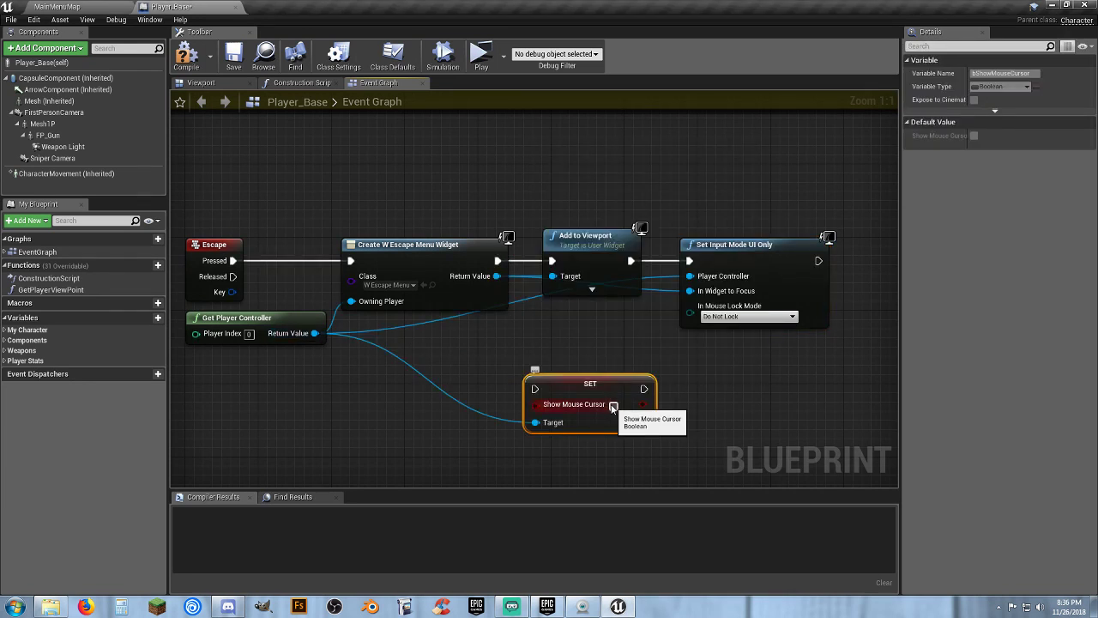
left_click_drag(606, 400, 754, 261)
left_click(505, 379)
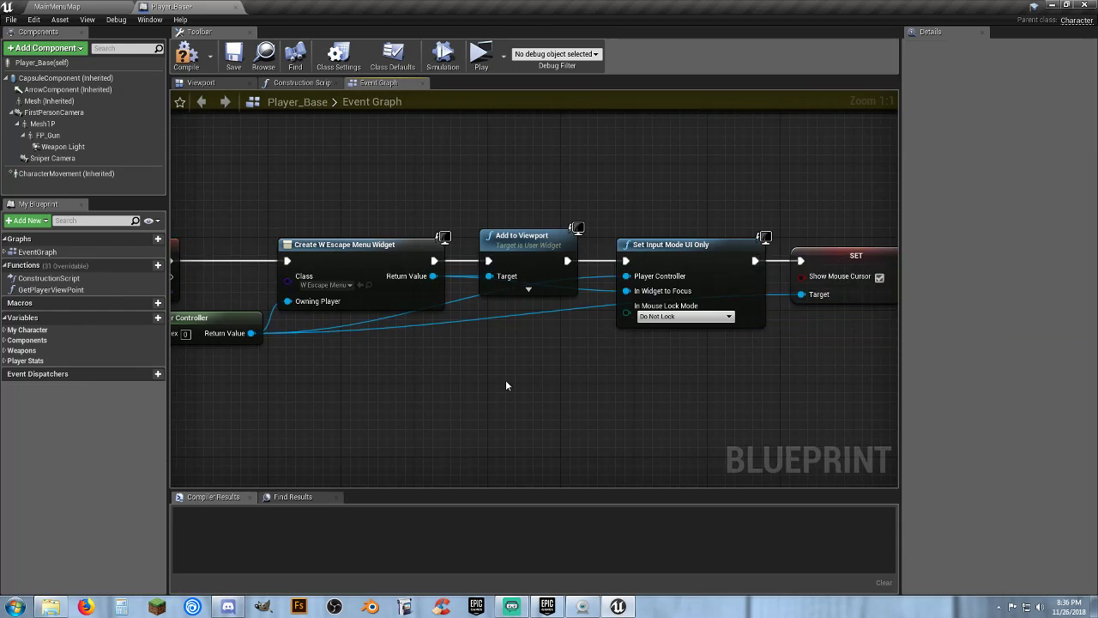
Step: Compile and save the Player_Base blueprint
right_click_drag(505, 379, 530, 378)
right_click_drag(448, 386, 559, 391)
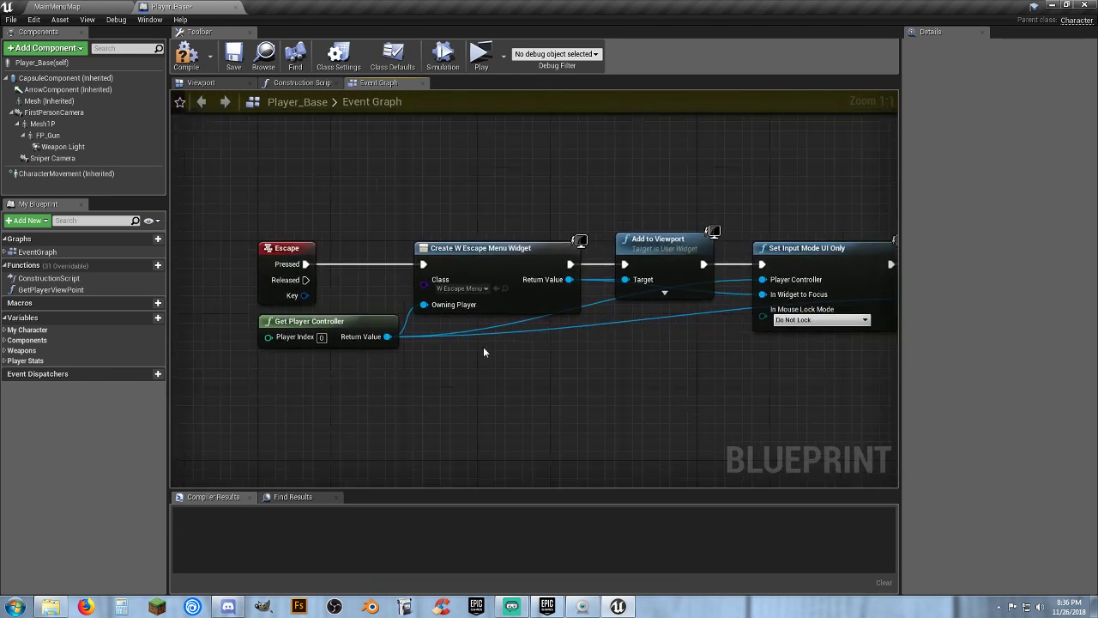
left_click(238, 60)
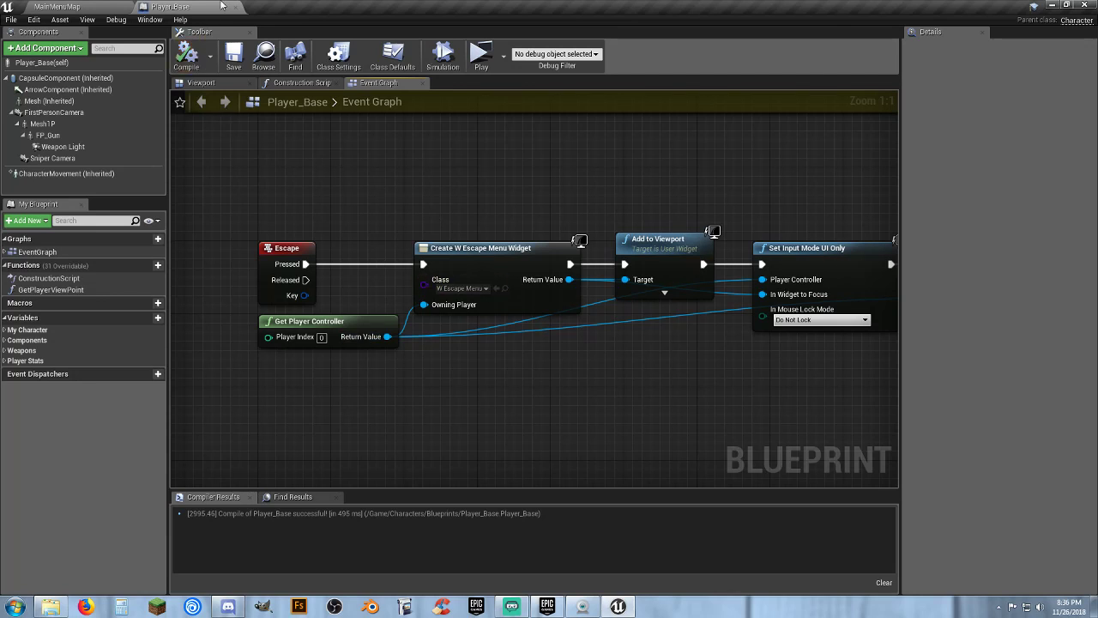
Step: Return to the MainMenuMap editor, play the game in a preview window, and try to bring up the escape menu
left_click(101, 6)
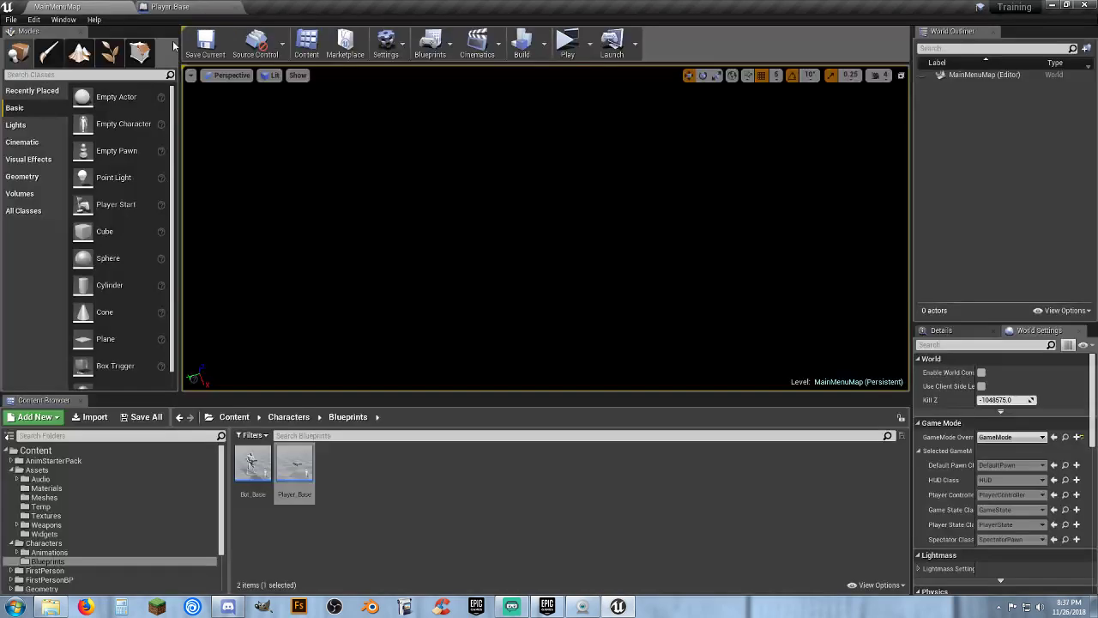
left_click(568, 43)
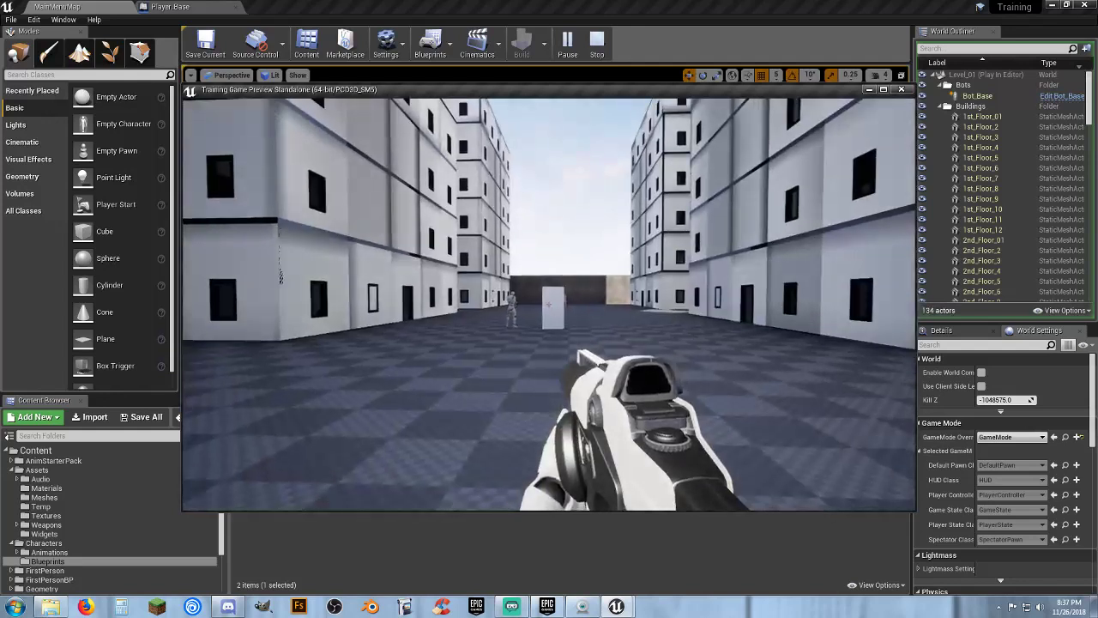
key("Escape")
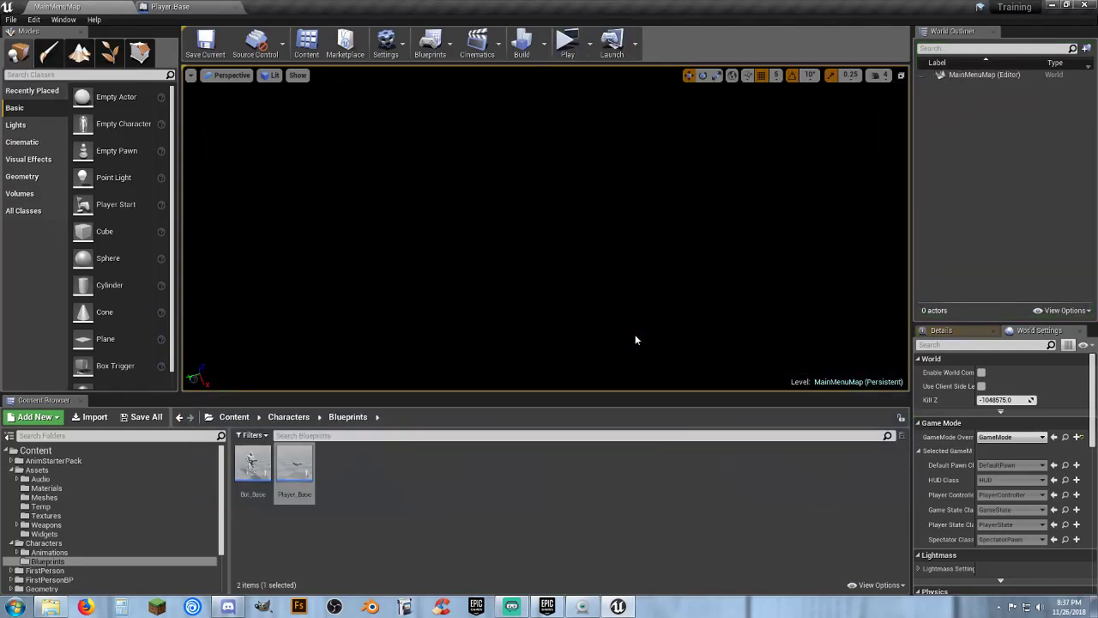
Step: Launch the project as a Standalone Game, start the game, move around the level, and bring up the escape menu
left_click(590, 44)
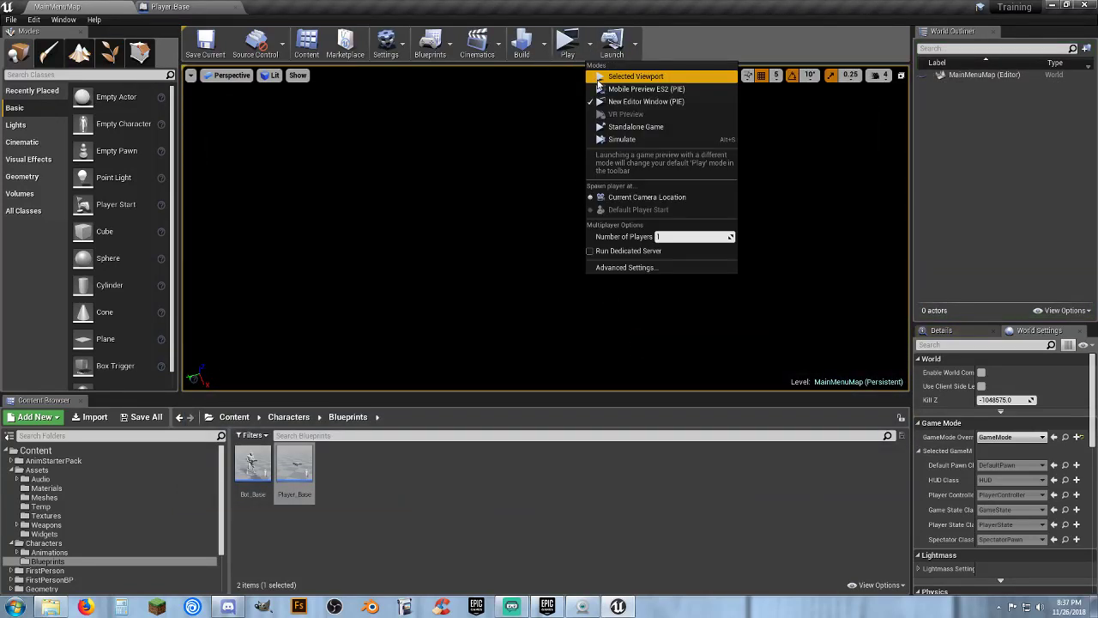
left_click(642, 139)
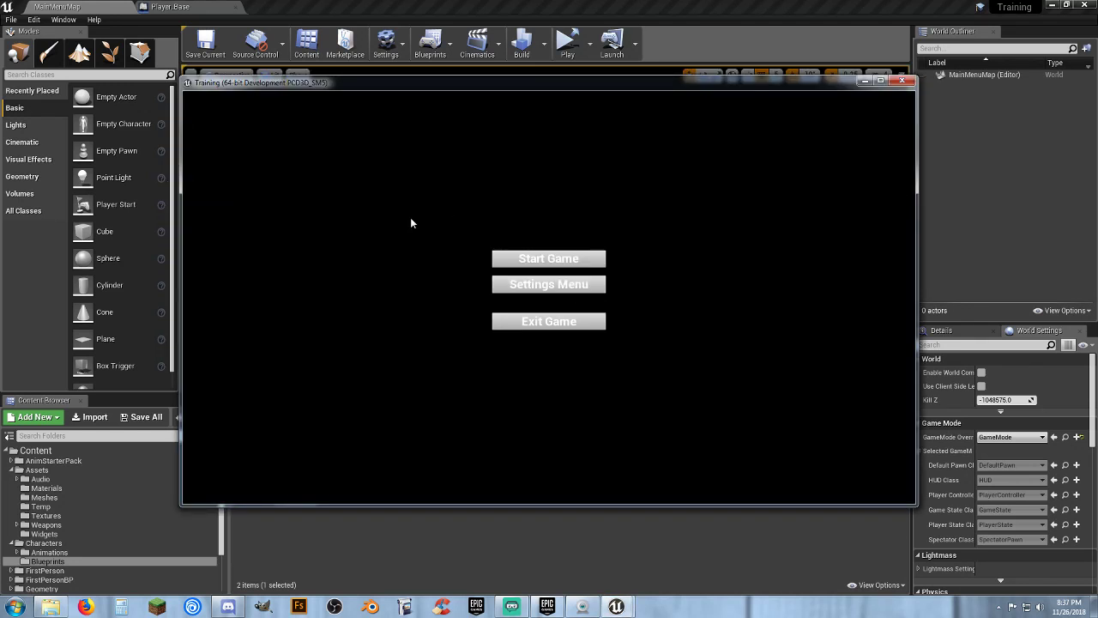
left_click(579, 263)
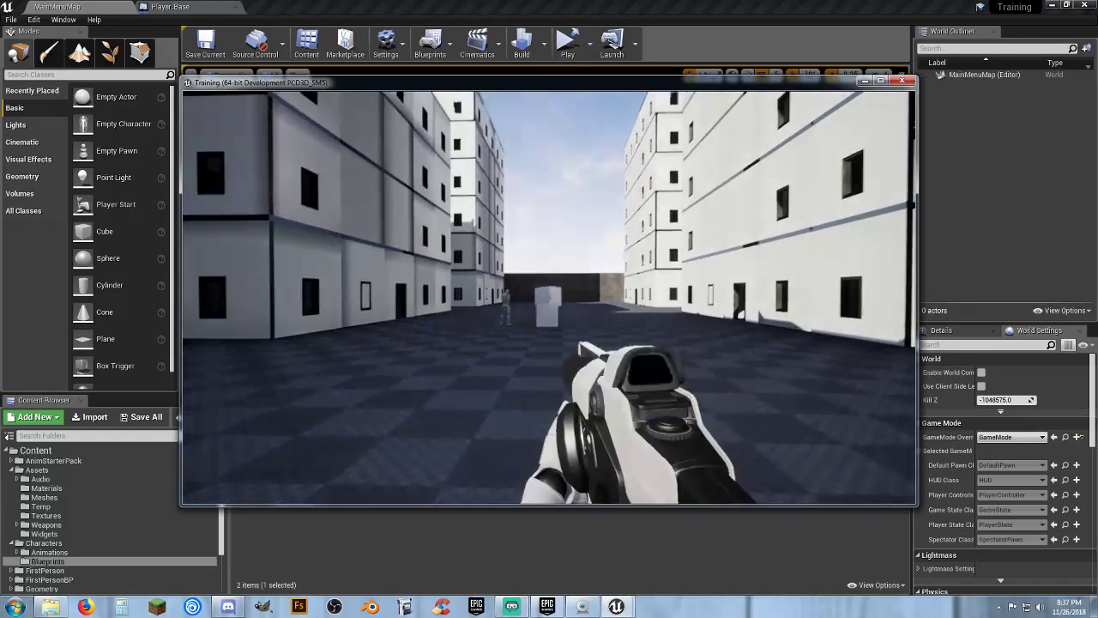
key("w")
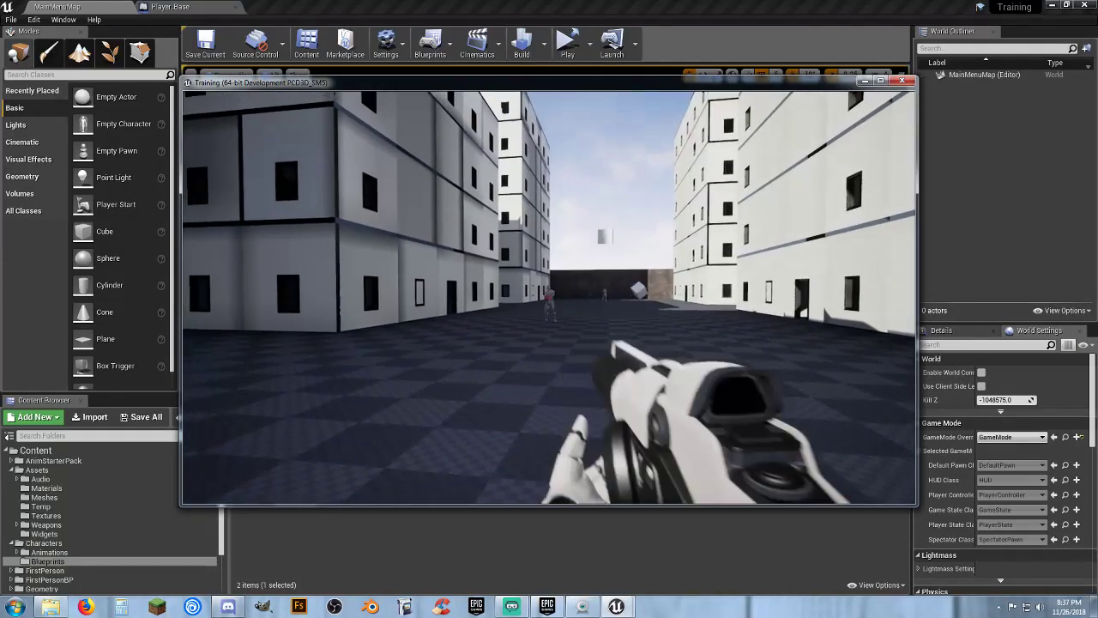
key("w")
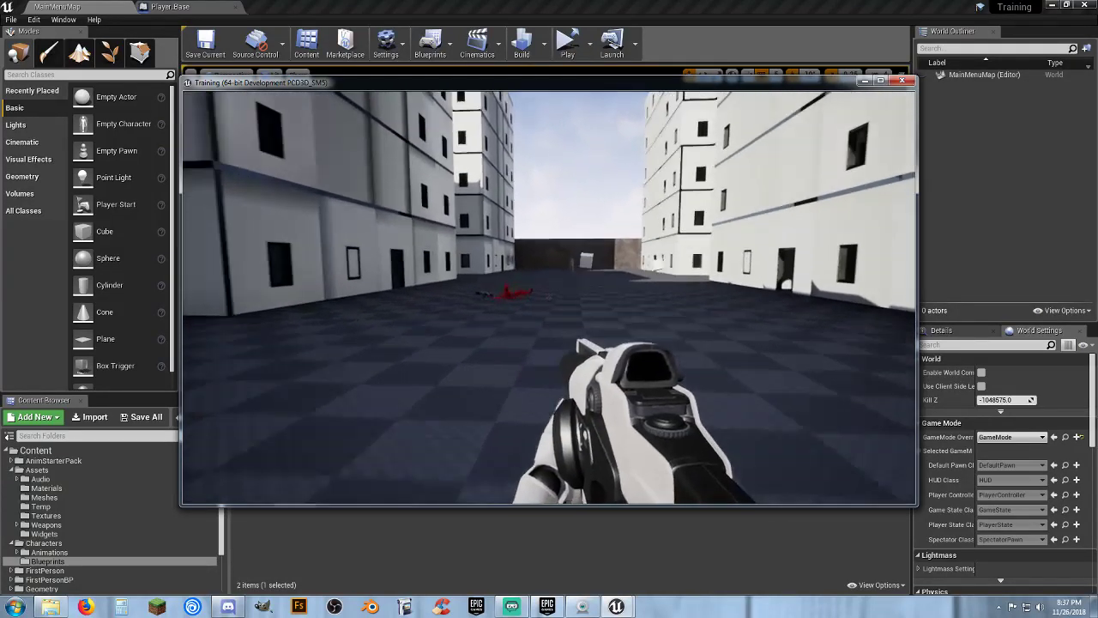
key("Escape")
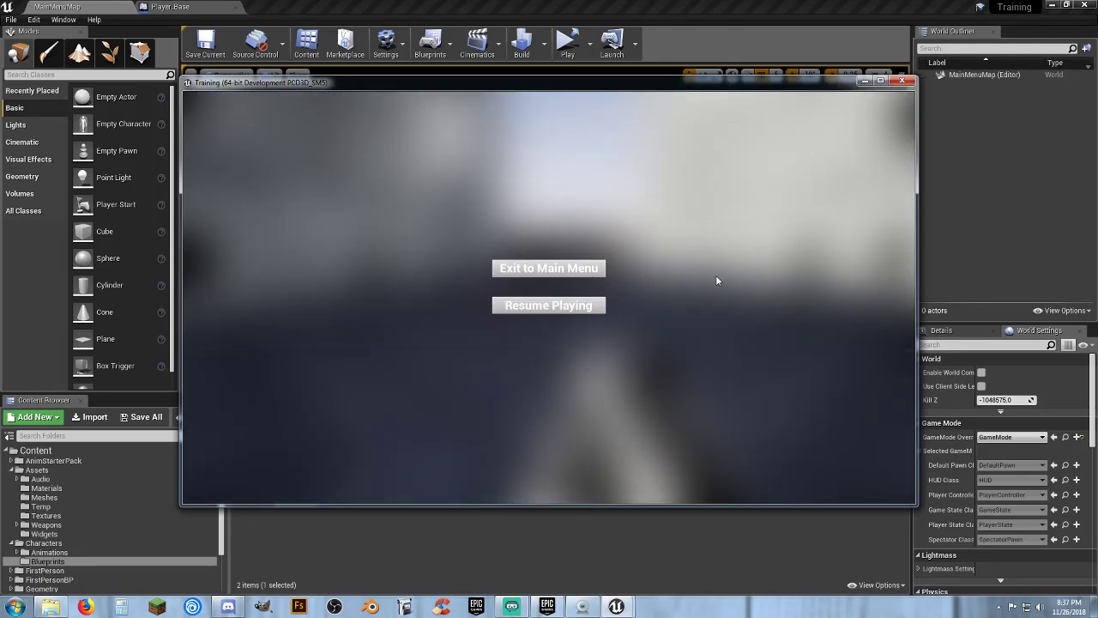
Step: Test Resume Playing by returning to the game, moving and shooting the bot, and bring up the escape menu again
left_click(572, 310)
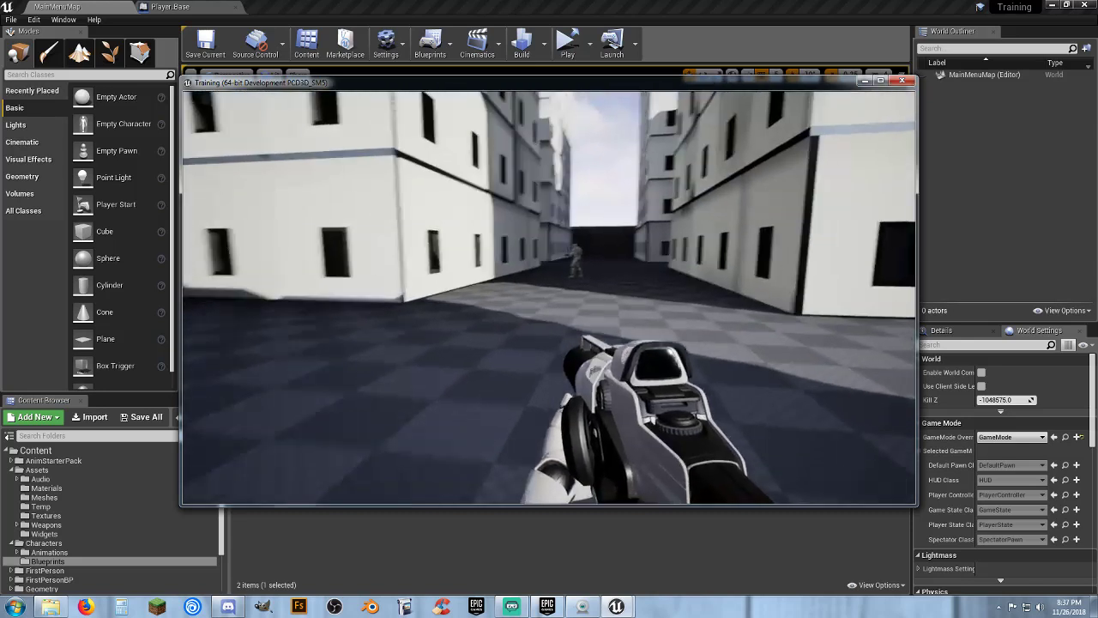
key("w")
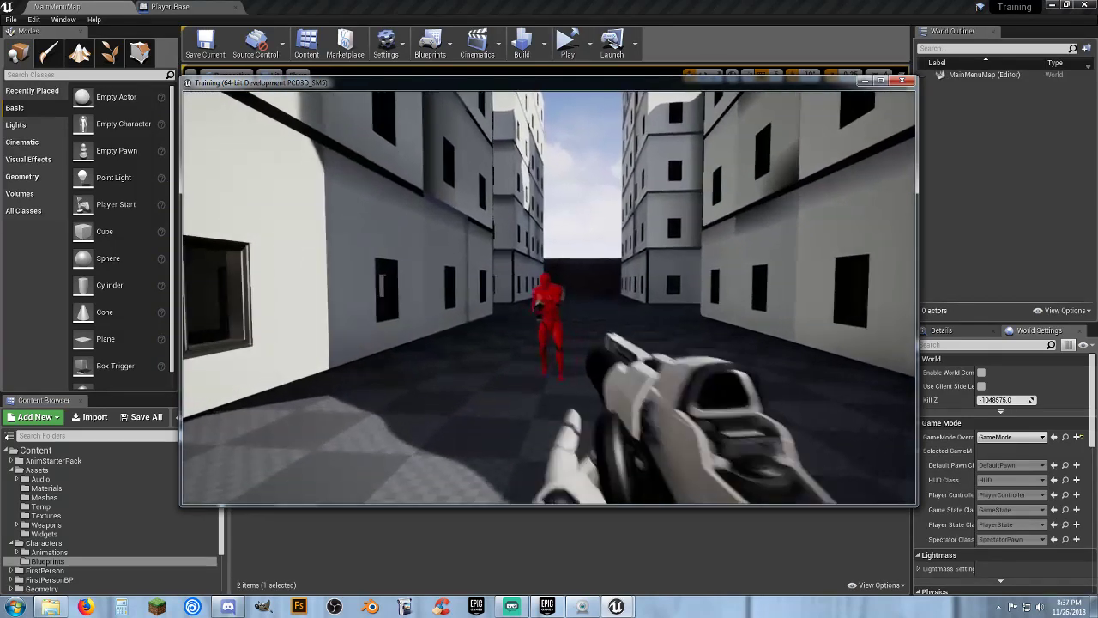
left_click(549, 298)
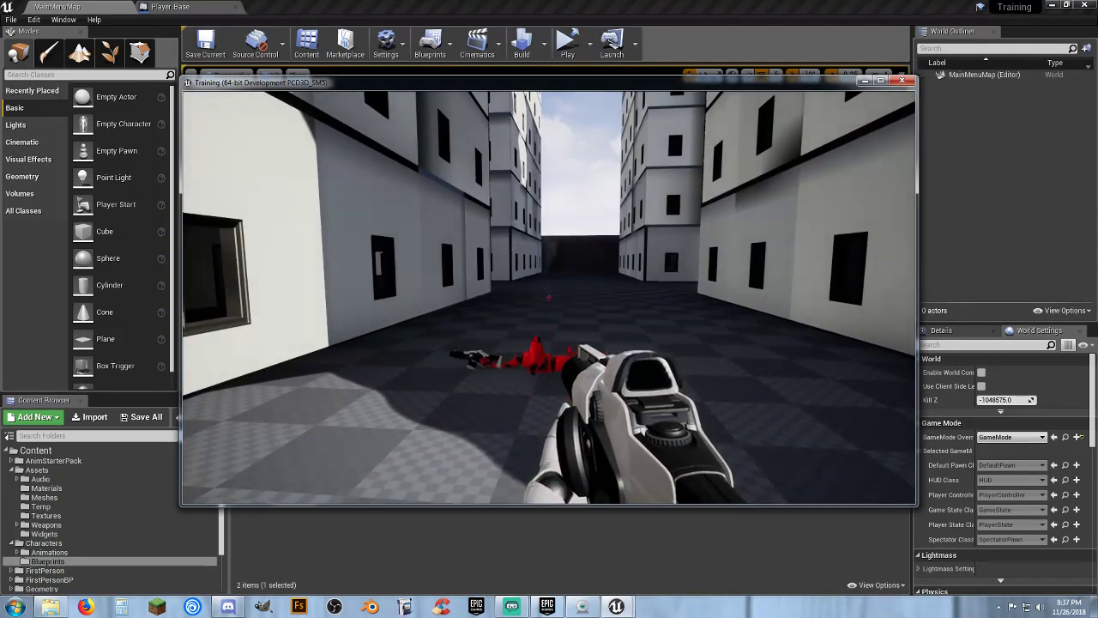
key("Escape")
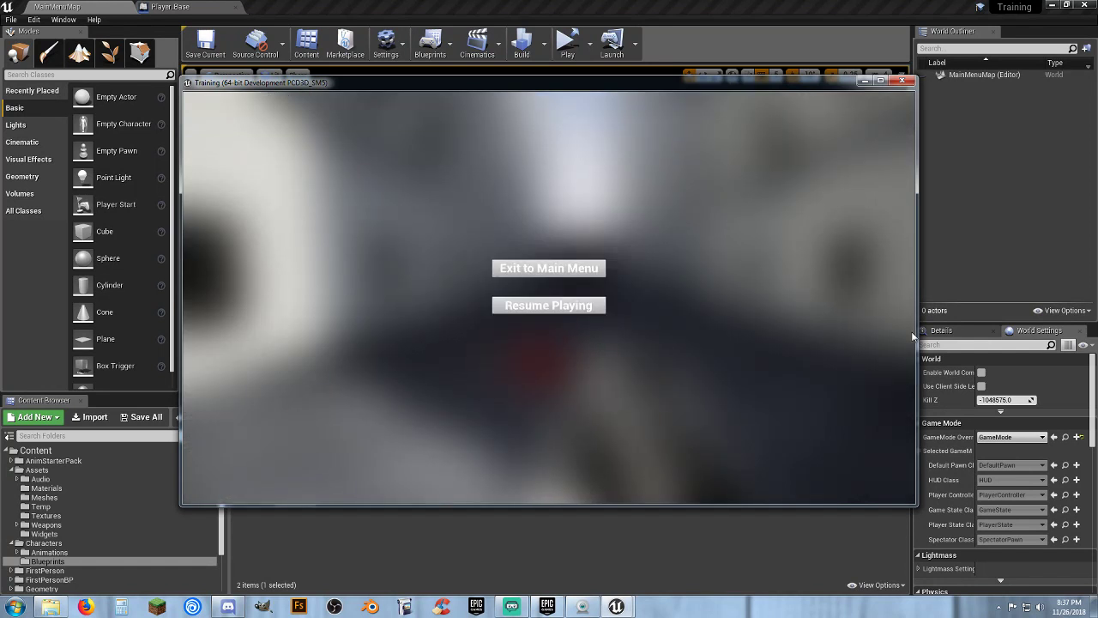
Step: Test Exit to Main Menu from the escape menu, and quit the standalone game with Exit Game
left_click(581, 272)
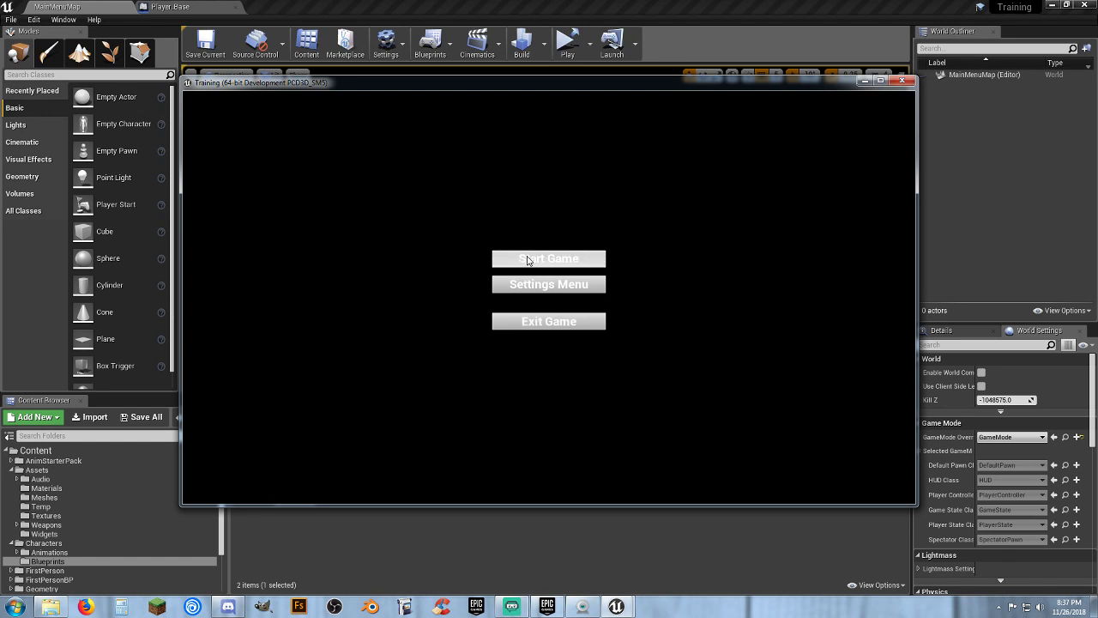
left_click(512, 330)
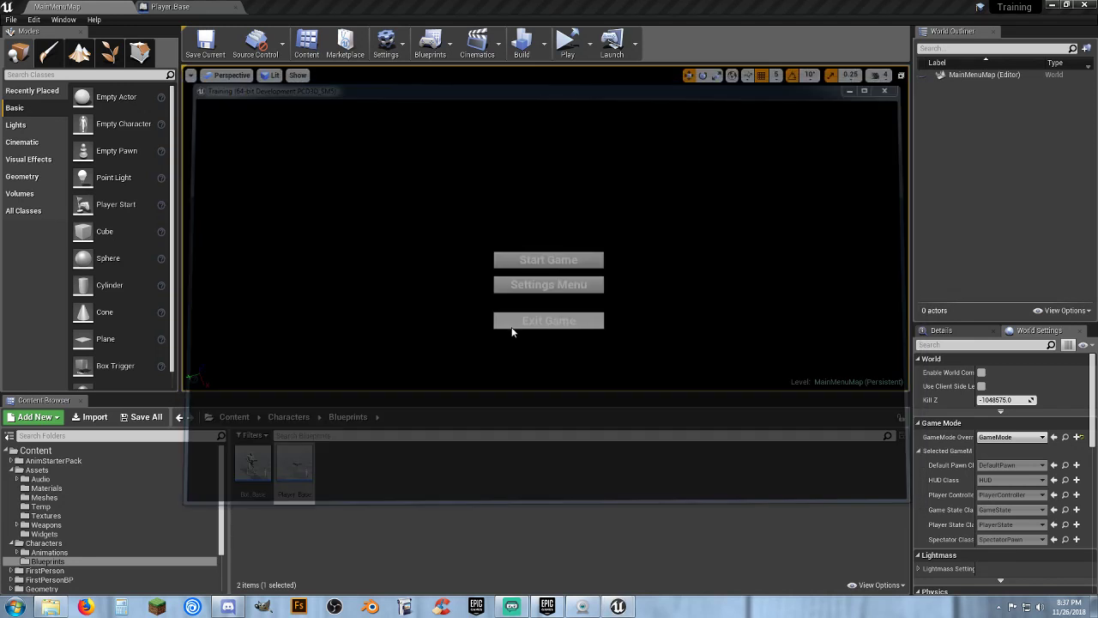
left_click(462, 488)
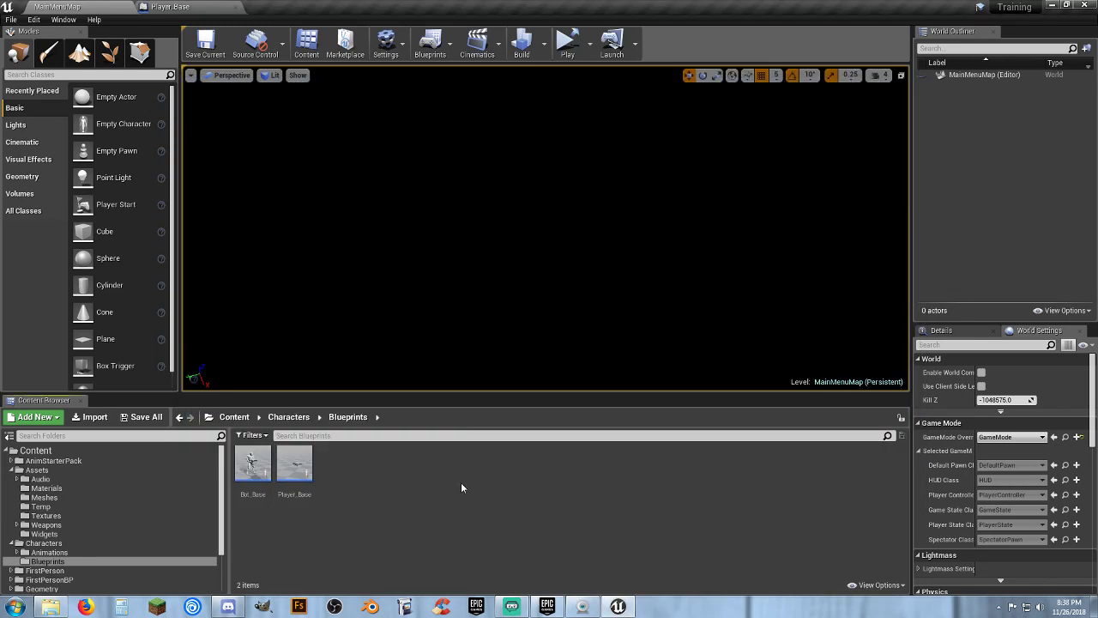
Step: In the Player_Base event graph, wrap all the Escape key nodes in a comment box titled "Escape Menu"
left_click(195, 8)
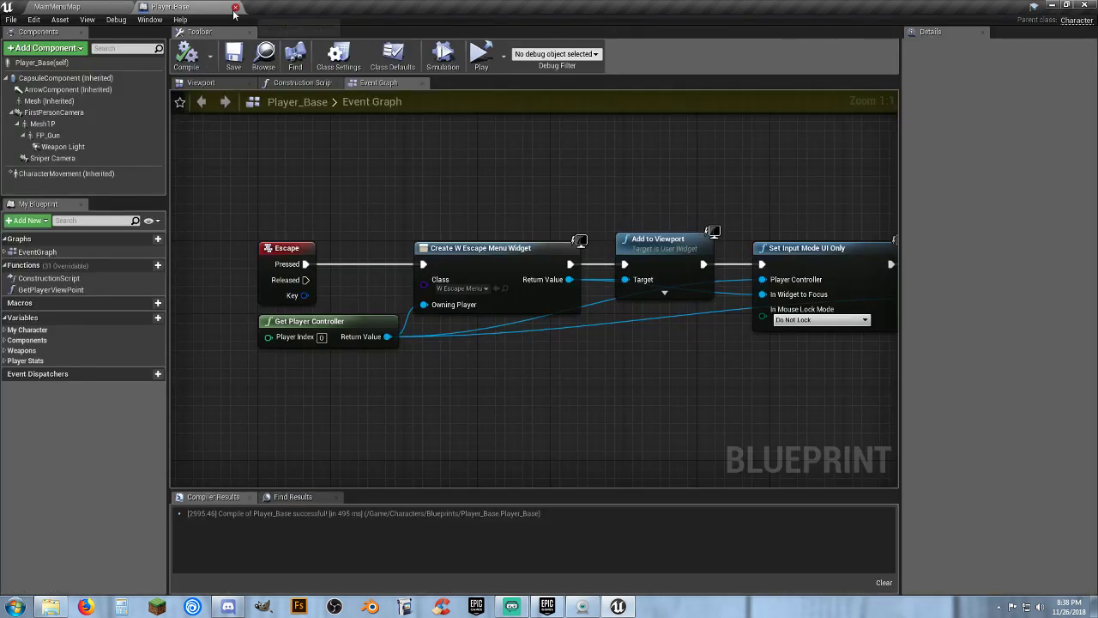
scroll(346, 207, "down", 4)
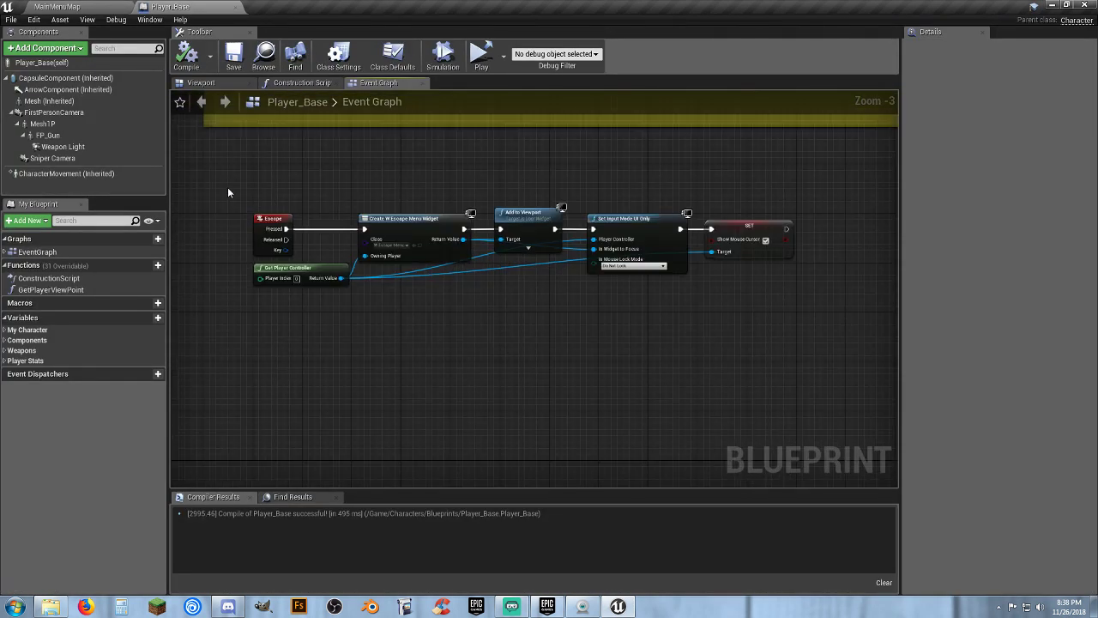
left_click_drag(227, 188, 802, 326)
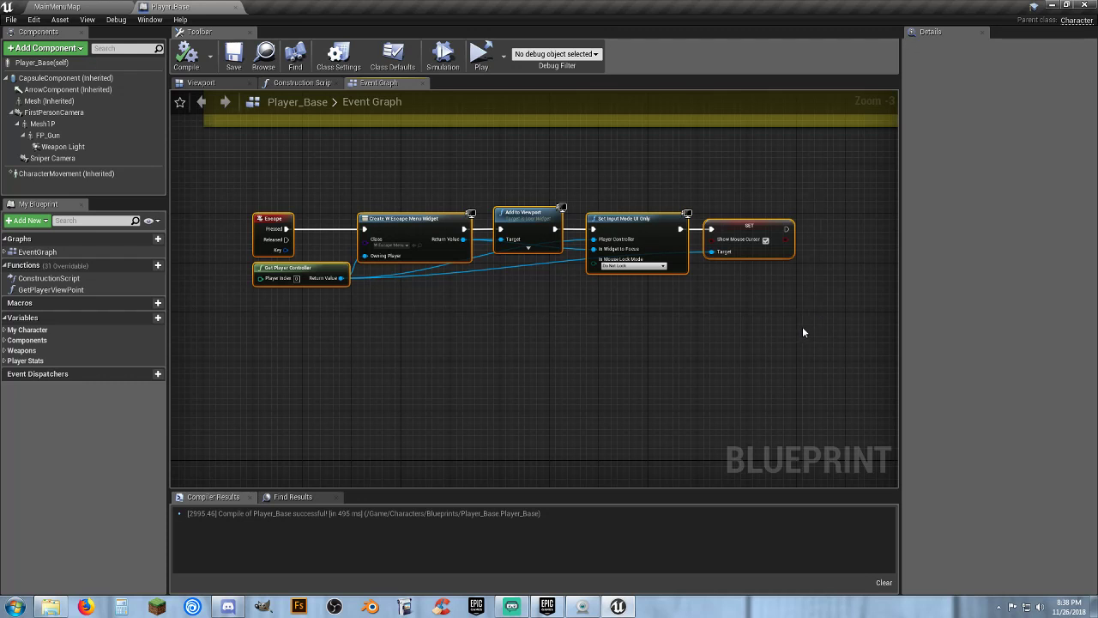
key("c")
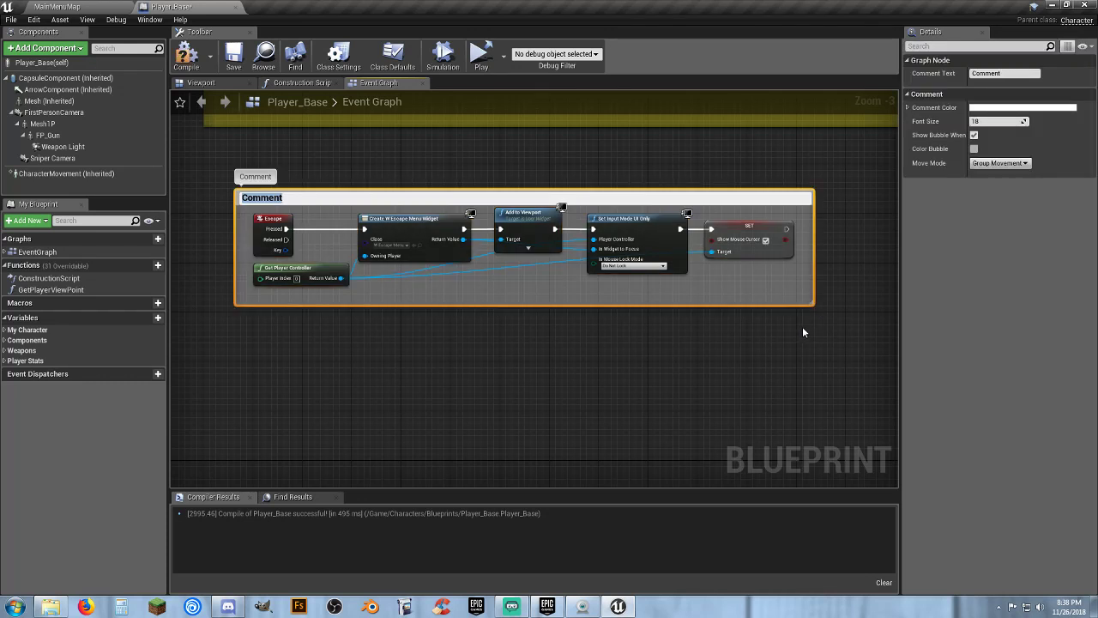
type("Escape Menu")
key("Return")
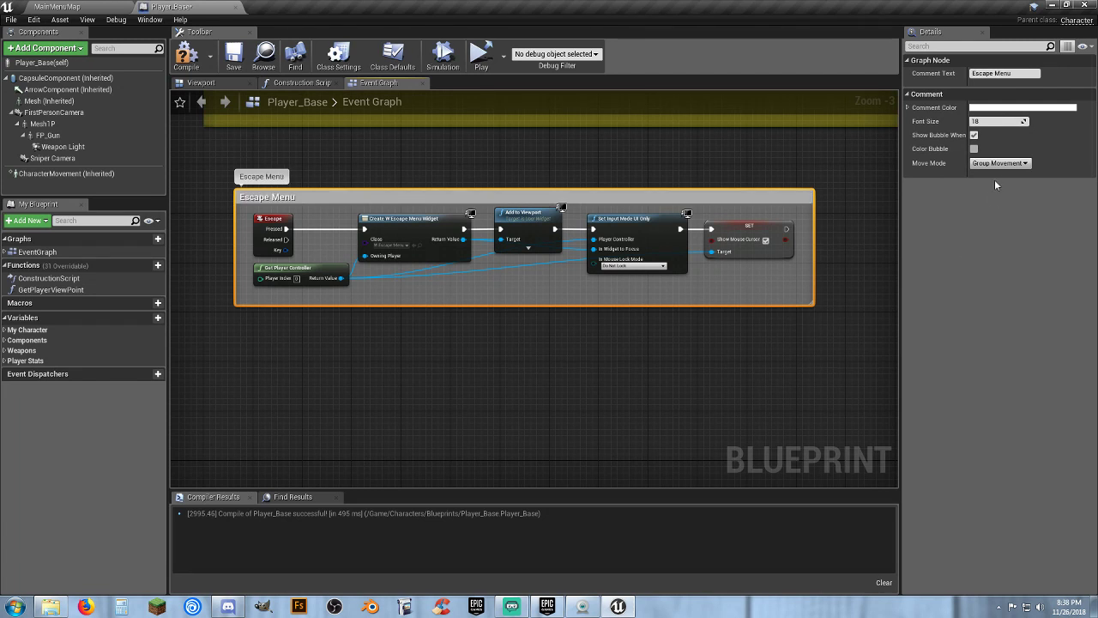
Step: Colour the Escape Menu comment yellow and align it directly beneath the Begin Play comment
left_click(1021, 107)
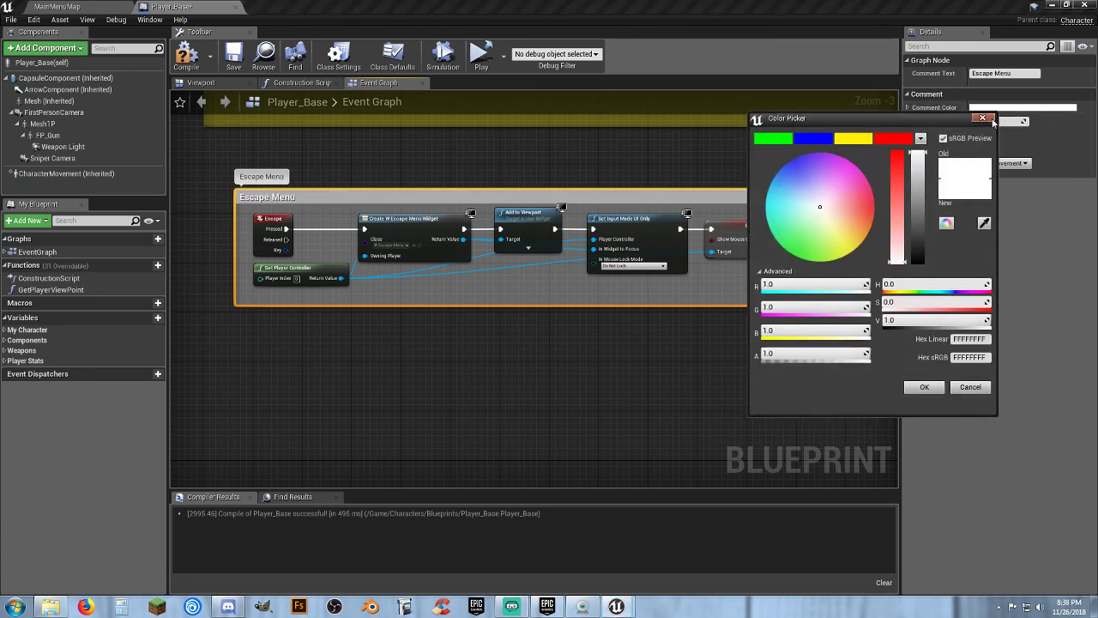
left_click(864, 140)
left_click(923, 387)
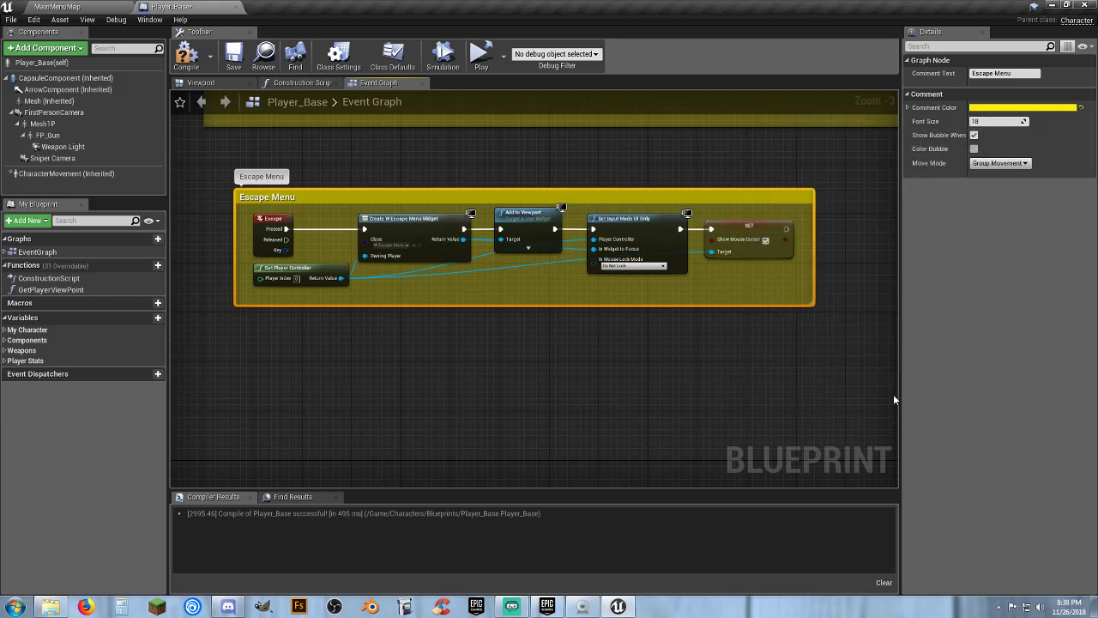
scroll(572, 433, "down", 2)
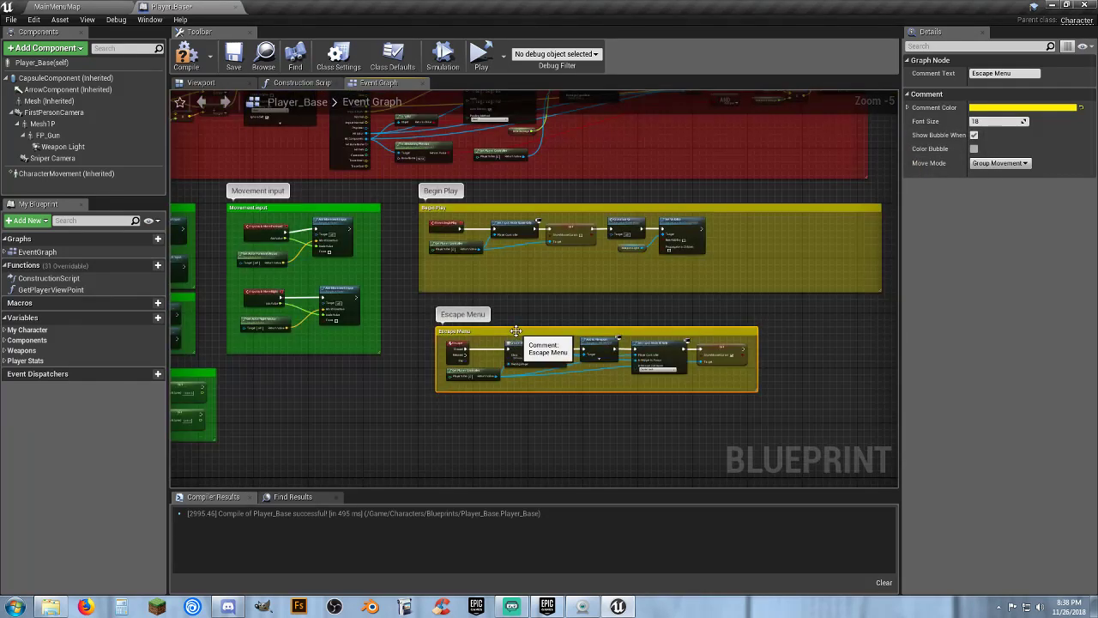
left_click_drag(516, 330, 499, 321)
left_click(477, 388)
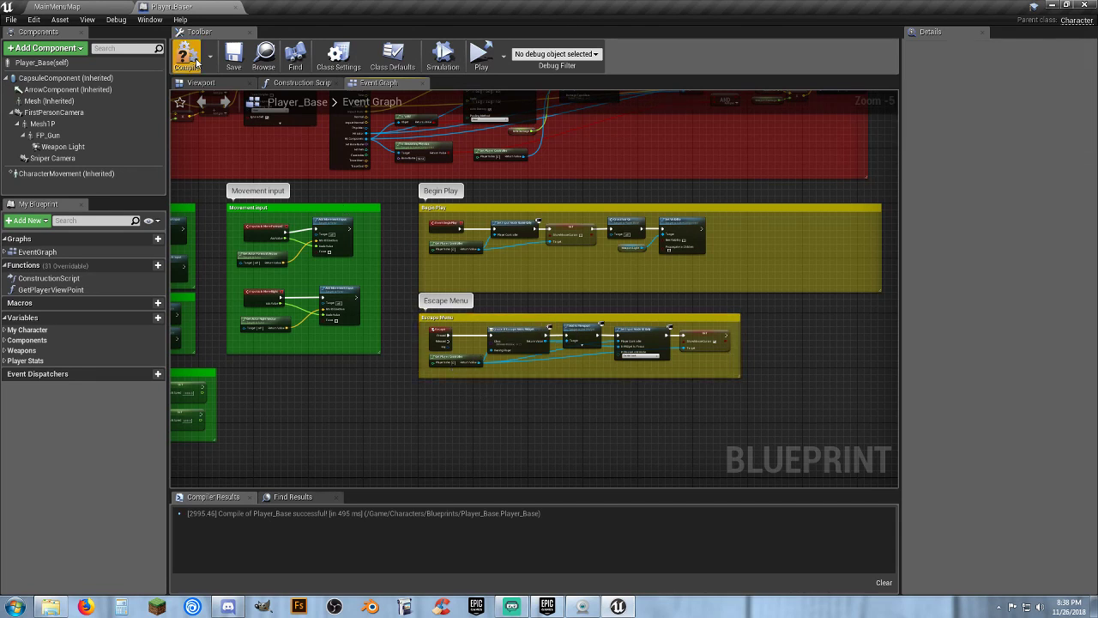
Step: Compile and save the Player_Base blueprint, and close it
left_click(233, 54)
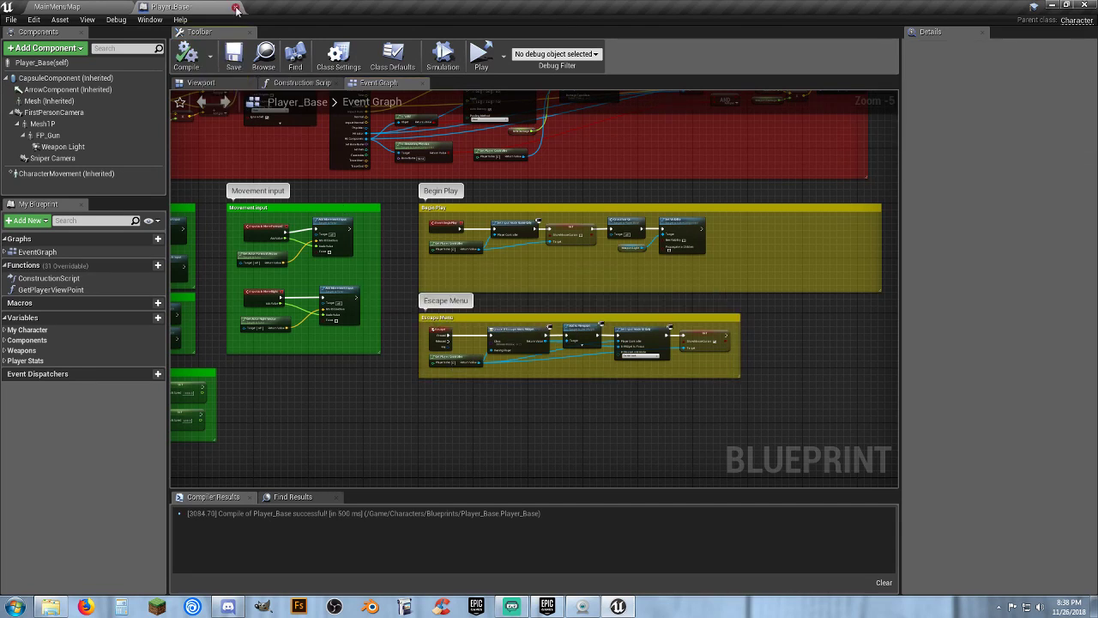
left_click(236, 8)
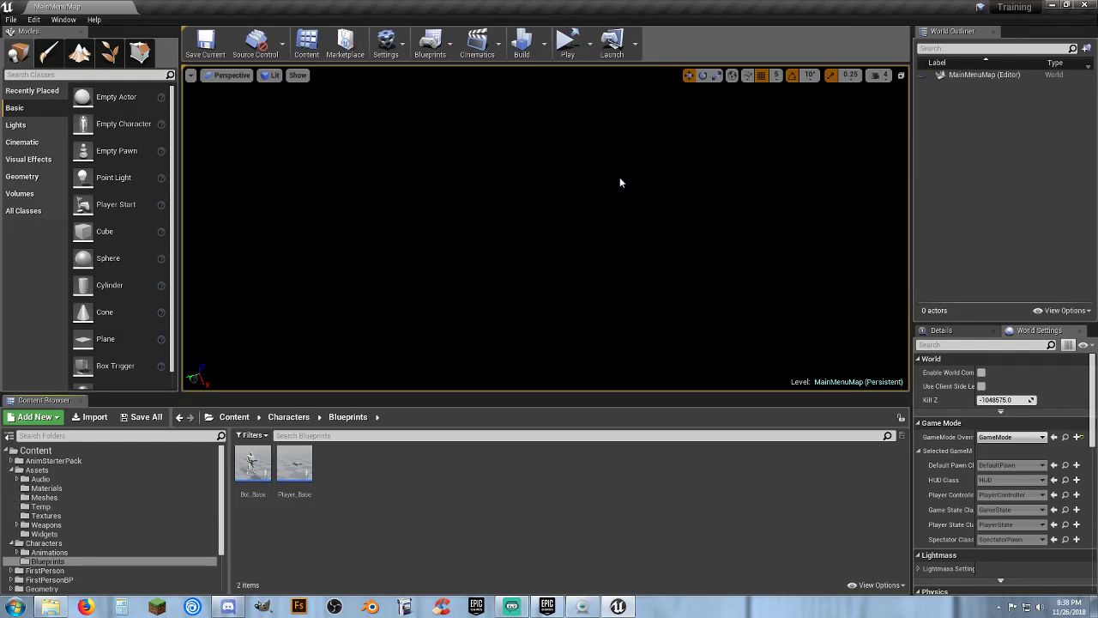
Step: In the project's Maps & Modes settings, set the Default GameMode to GameMode
left_click(34, 19)
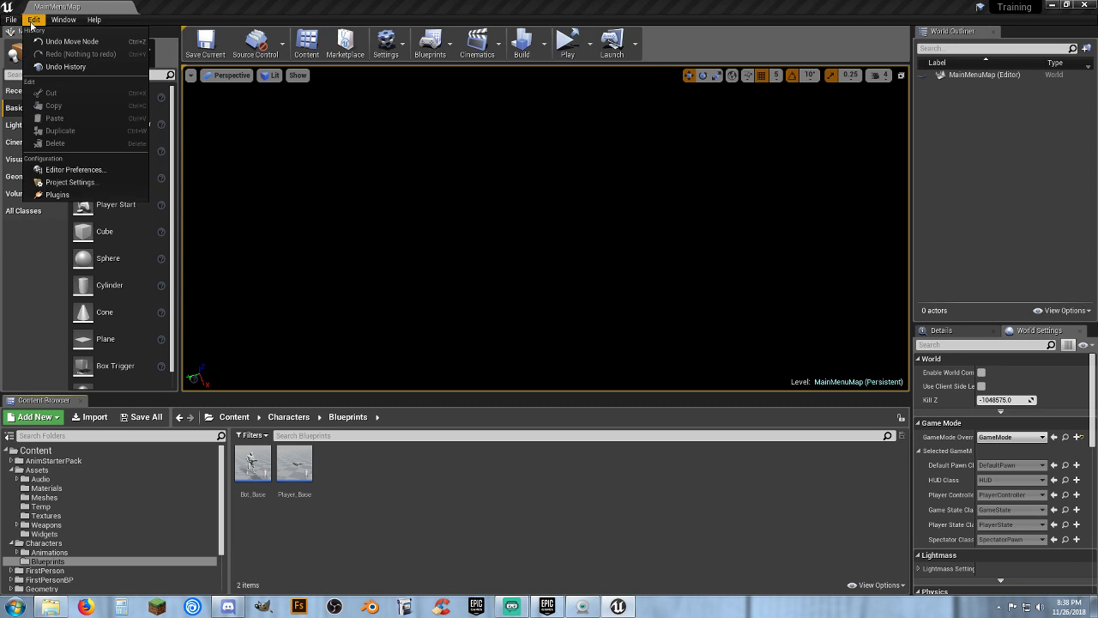
left_click(66, 182)
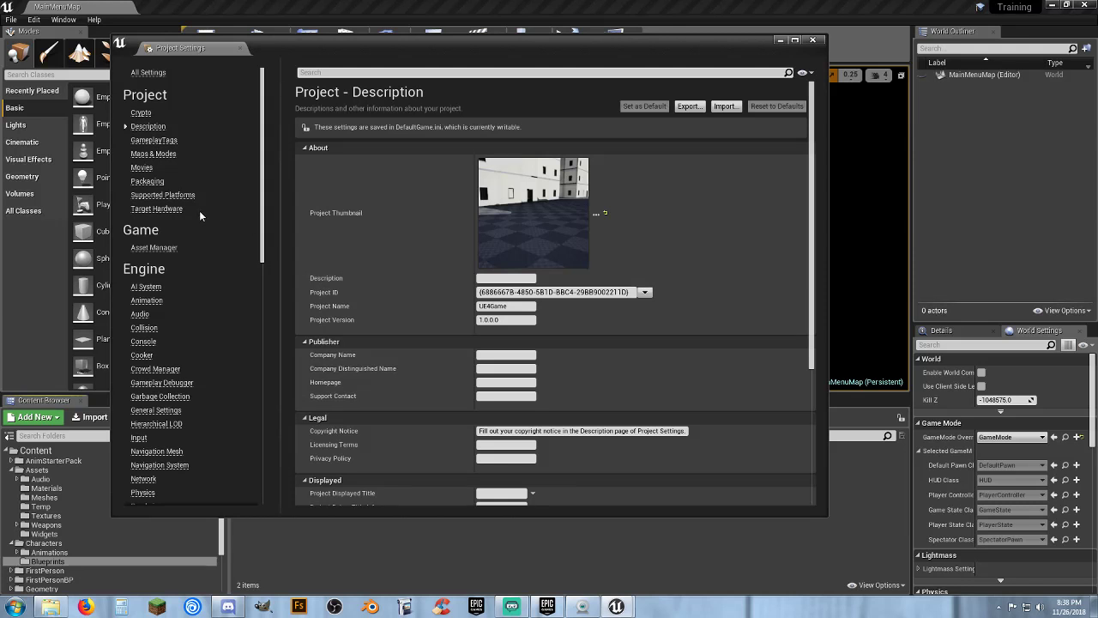
left_click(156, 153)
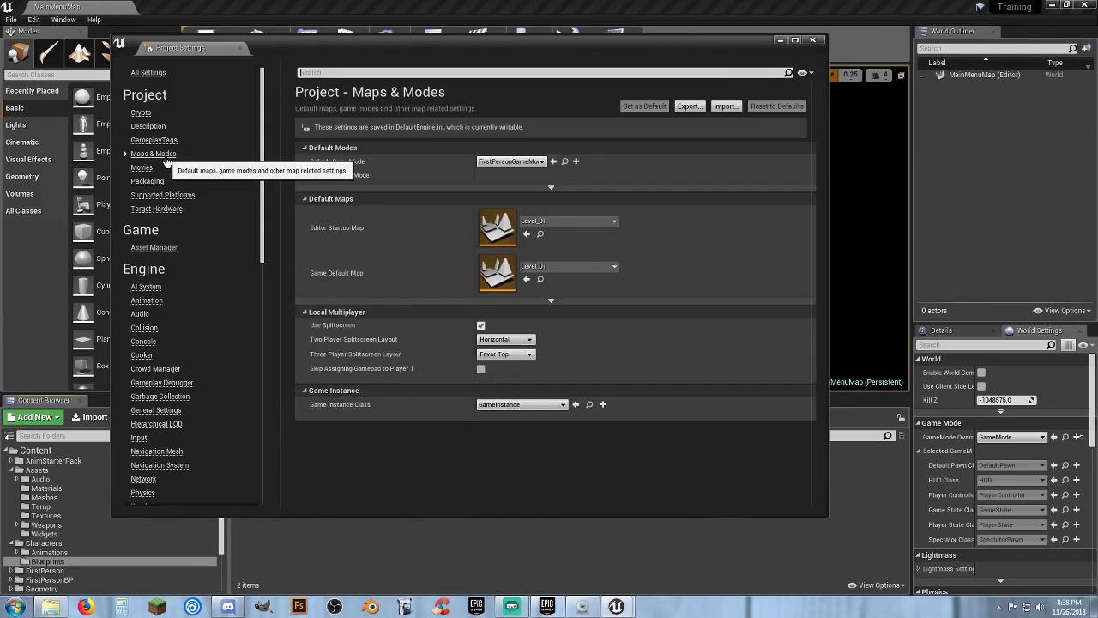
left_click(531, 164)
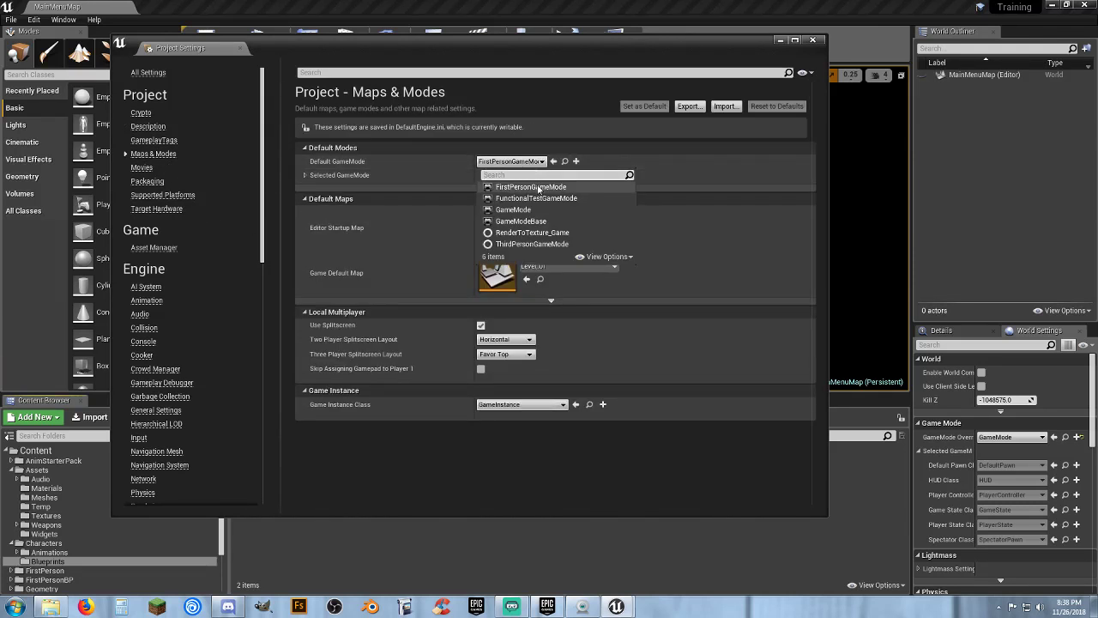
left_click(534, 214)
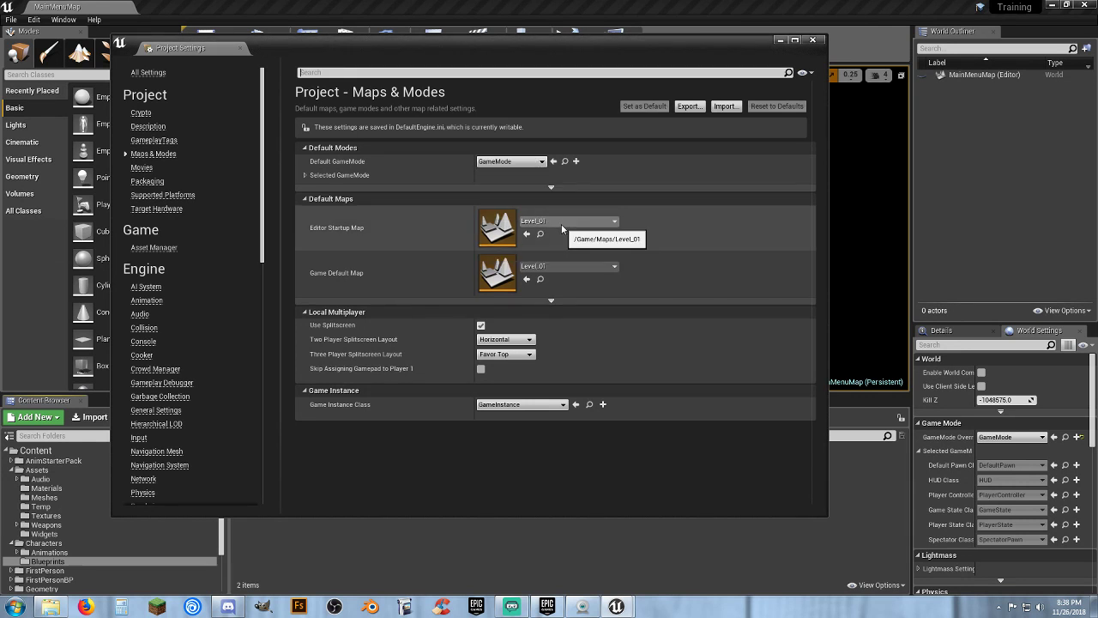
Step: Set both the Editor Startup Map and the Game Default Map to MainMenuMap, and close the Project Settings
left_click(562, 221)
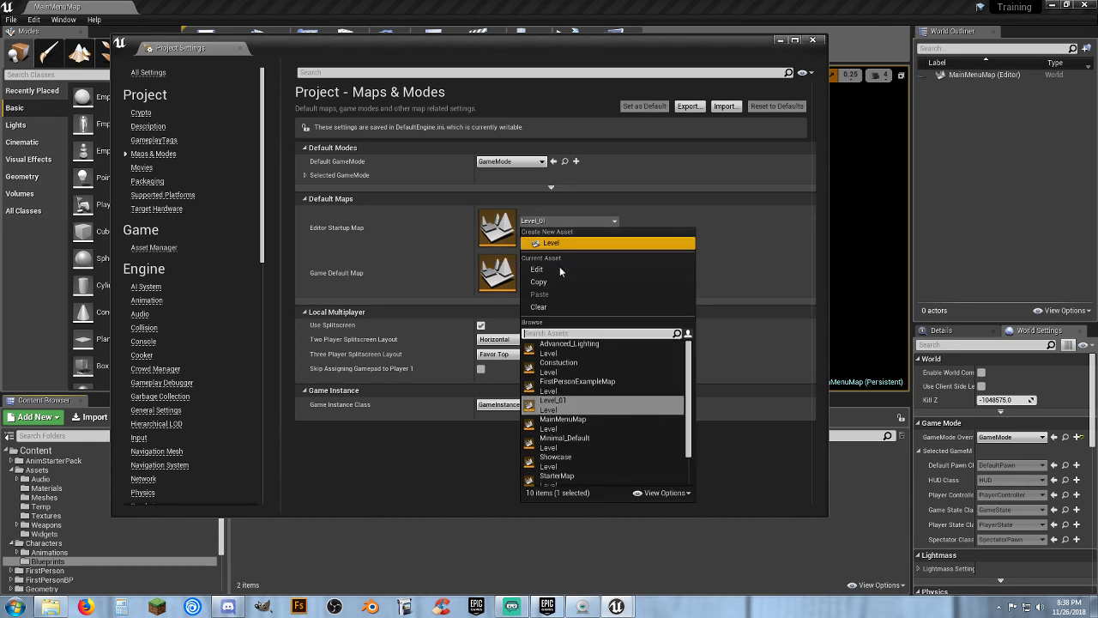
left_click(586, 425)
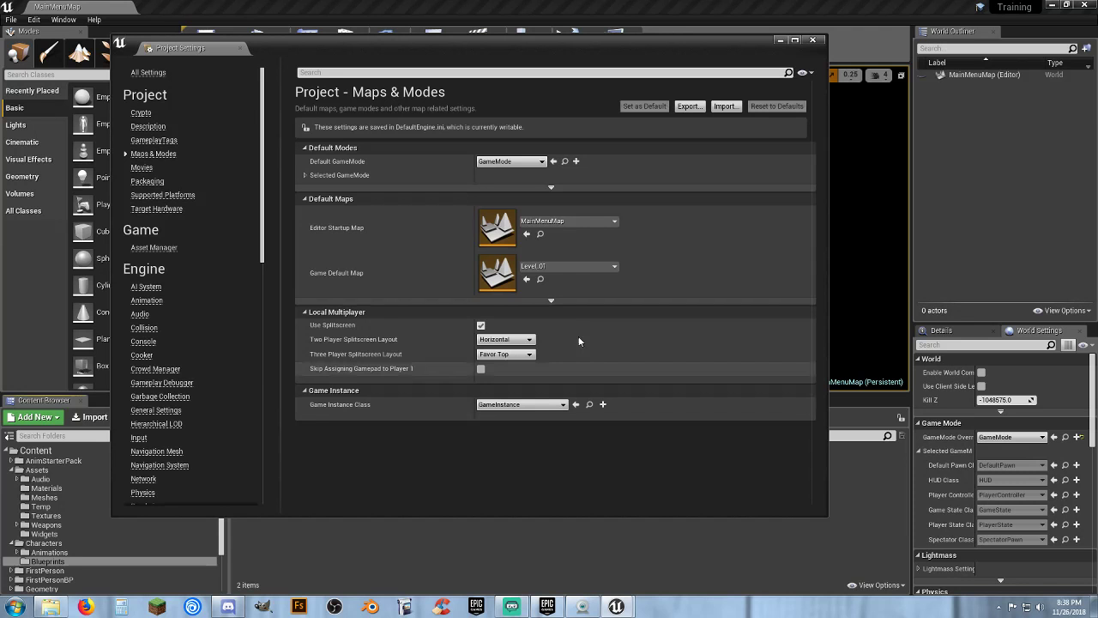
left_click(575, 267)
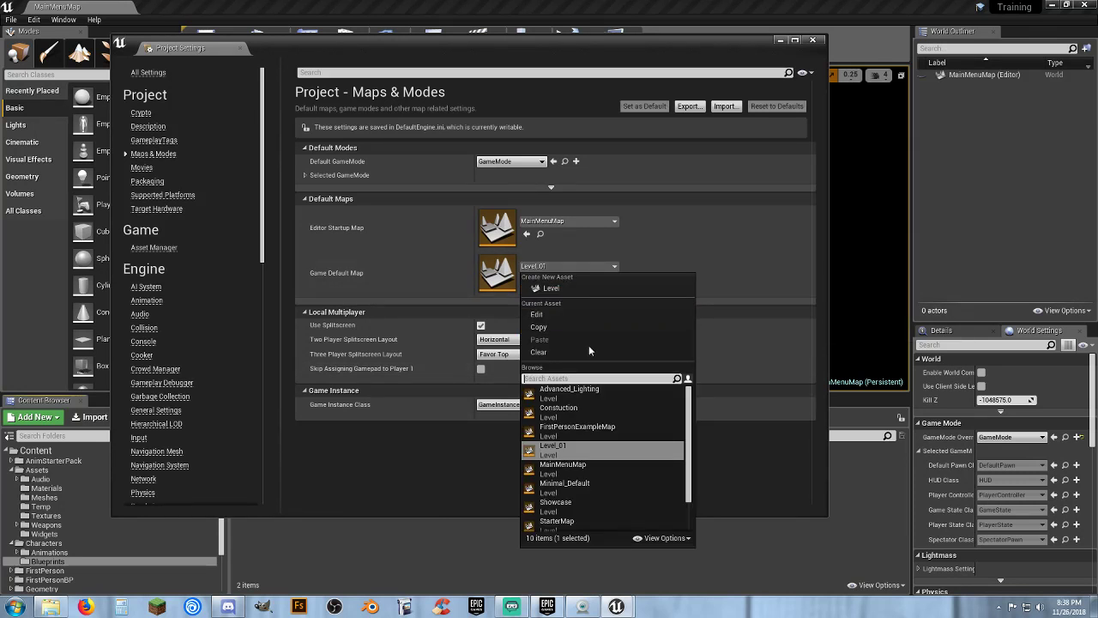
left_click(585, 468)
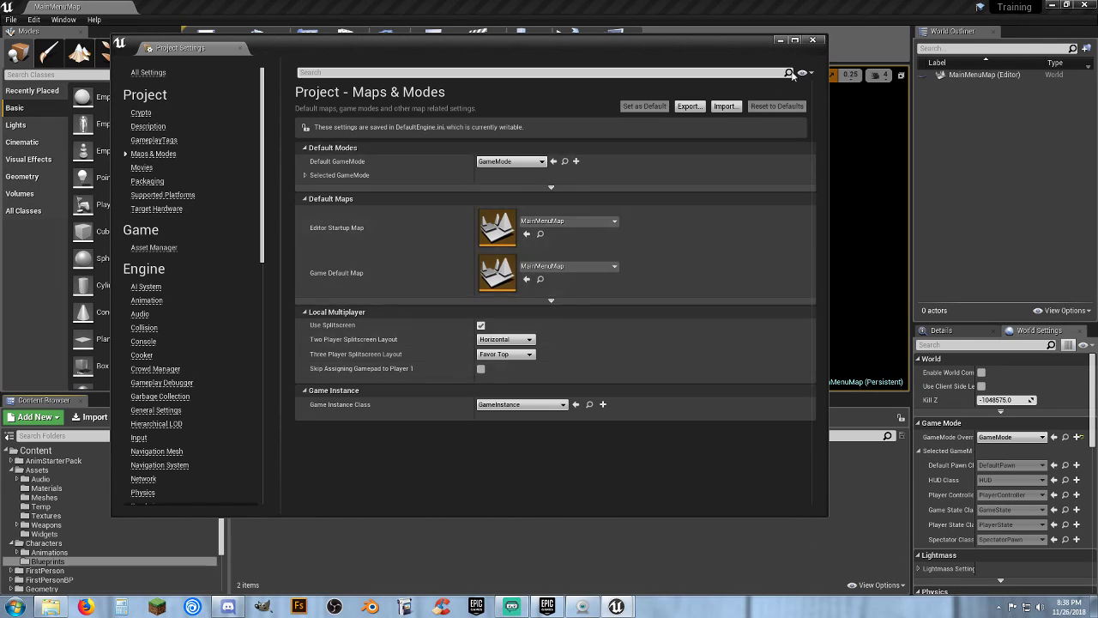
left_click(812, 40)
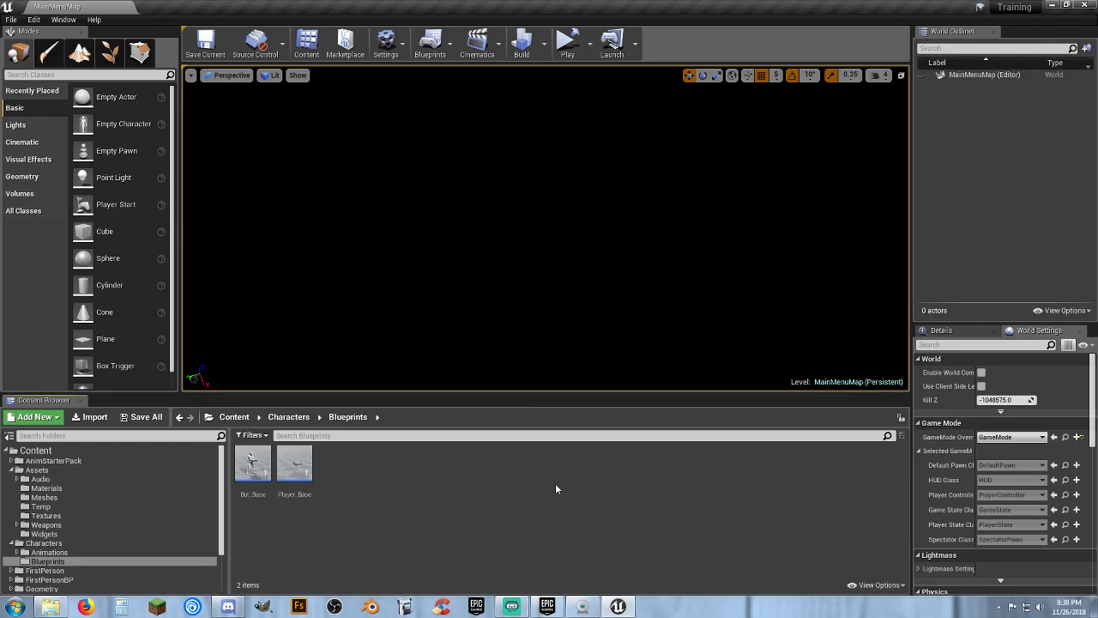
Step: Launch the game again to check that it starts at the main menu, and quit it with Exit Game
left_click(569, 47)
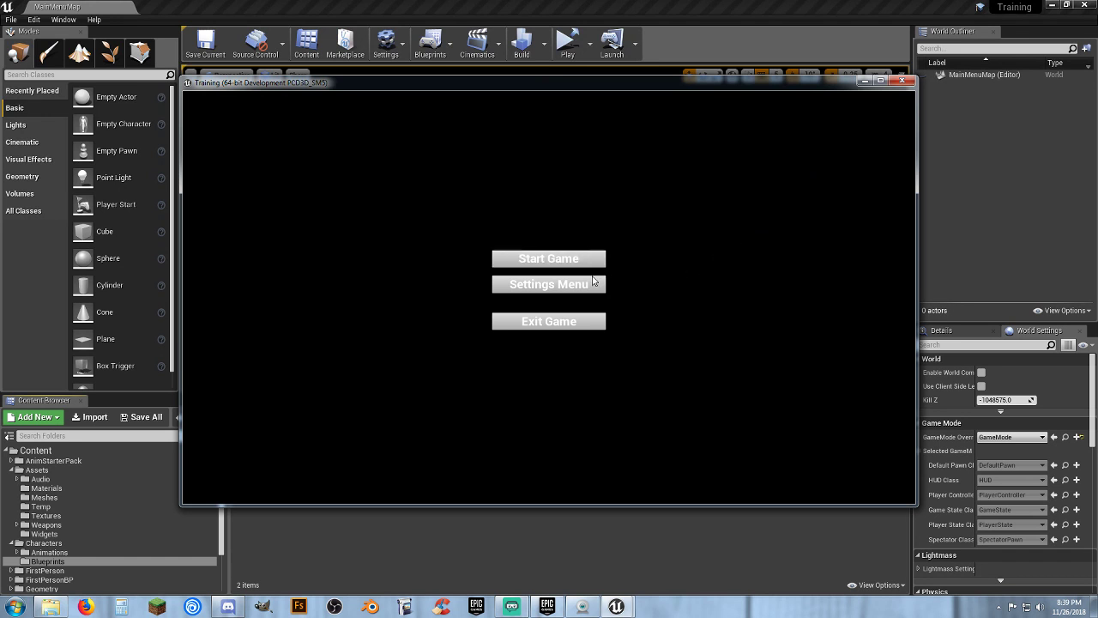
left_click(570, 323)
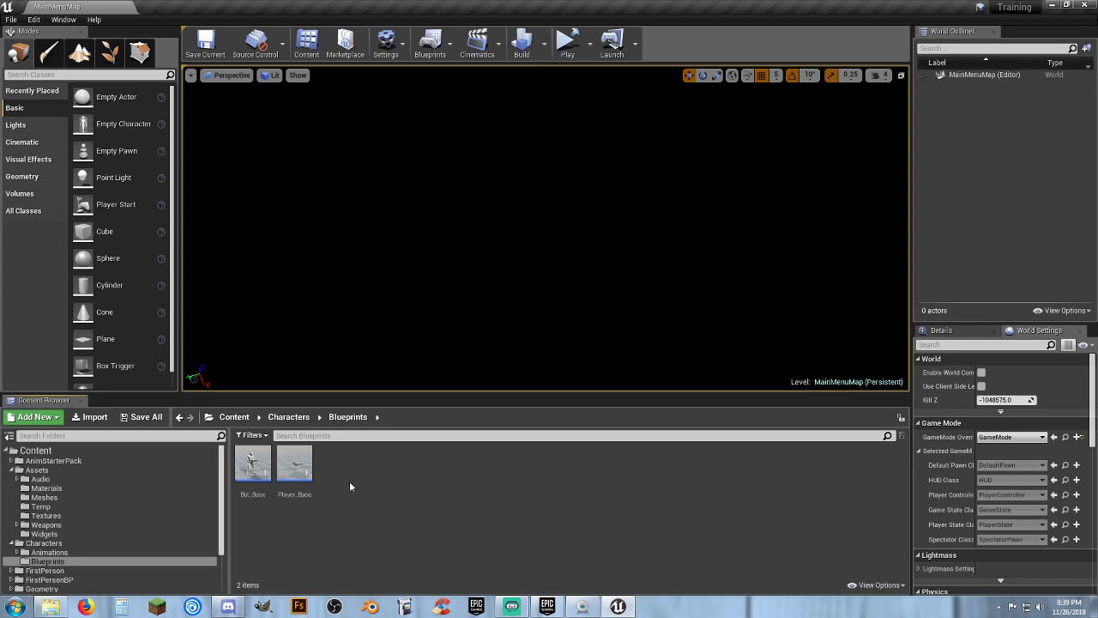
Step: Create an Actor blueprint named MM_Player_BP in the Characters/Blueprints folder and open it for editing
left_click(255, 463)
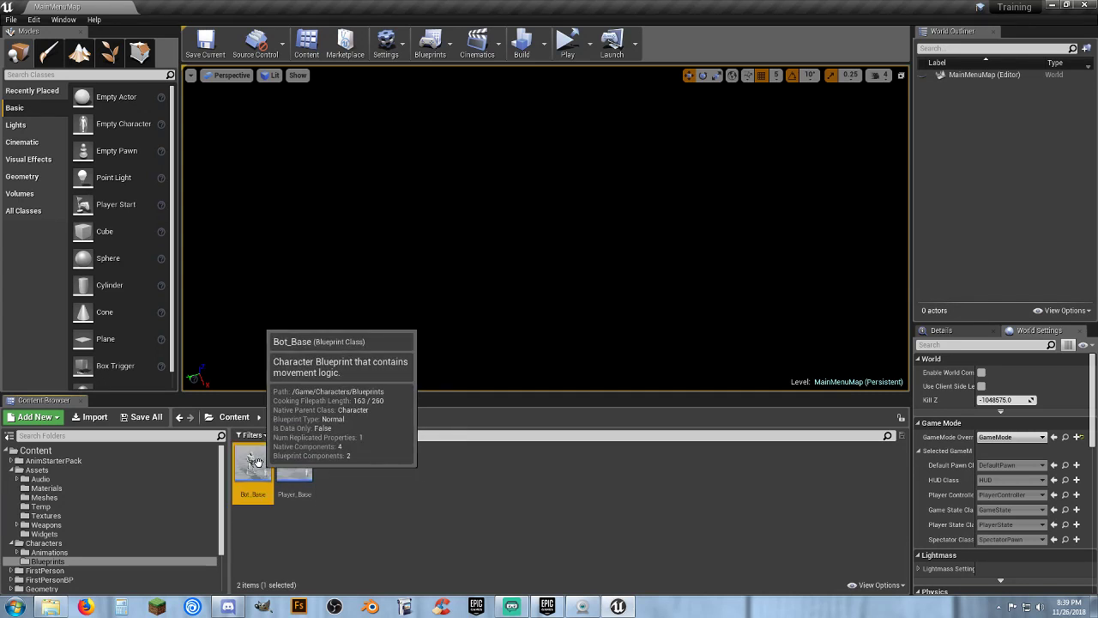
left_click(344, 464)
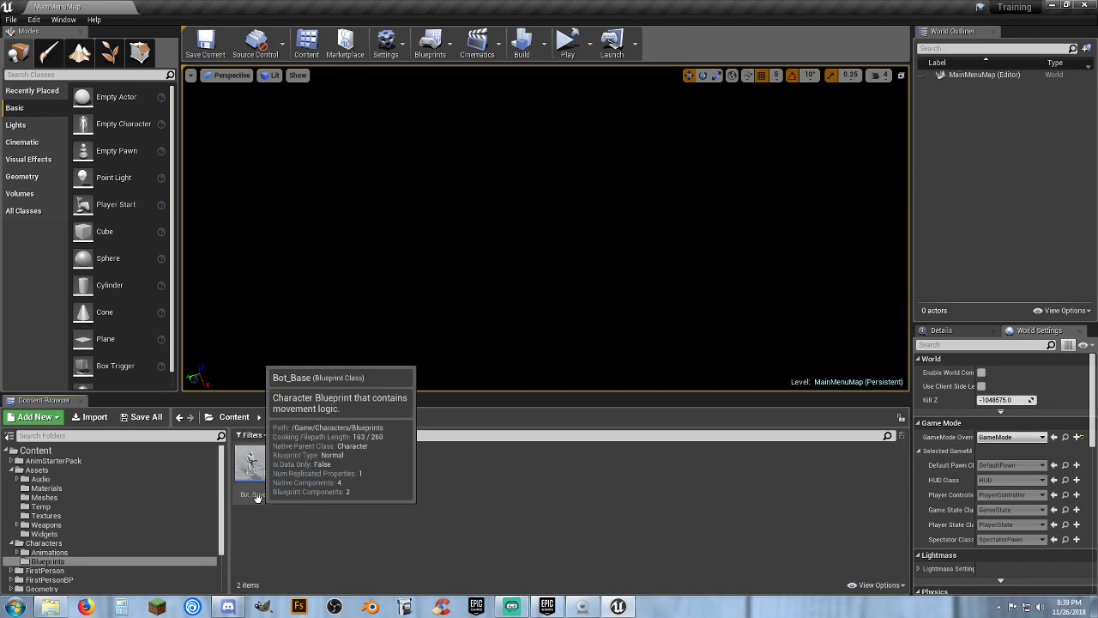
right_click(348, 464)
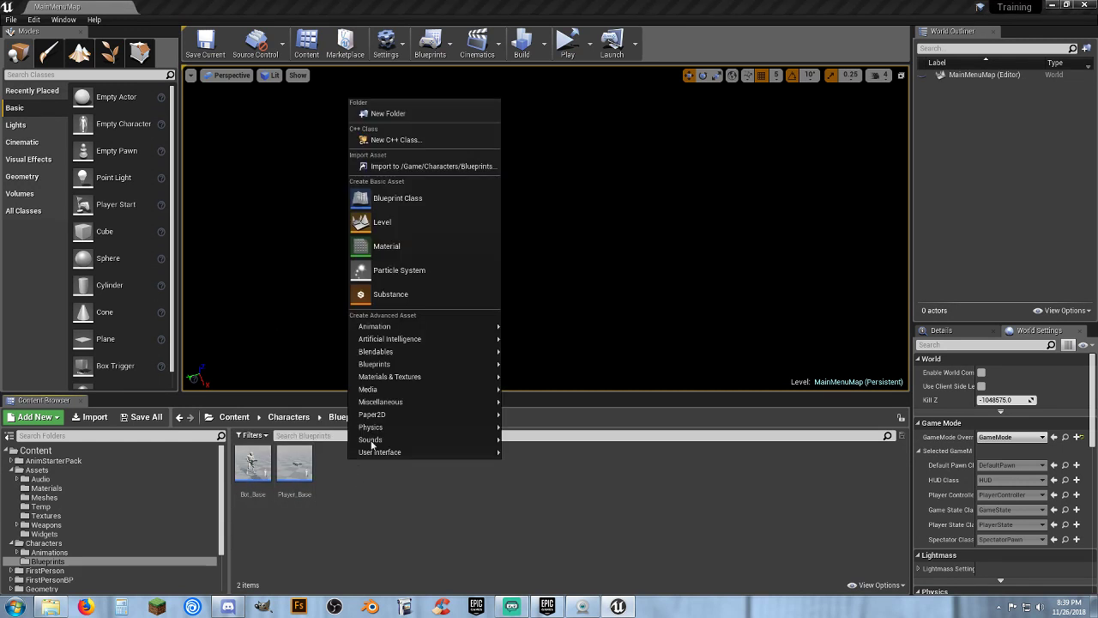
left_click(408, 201)
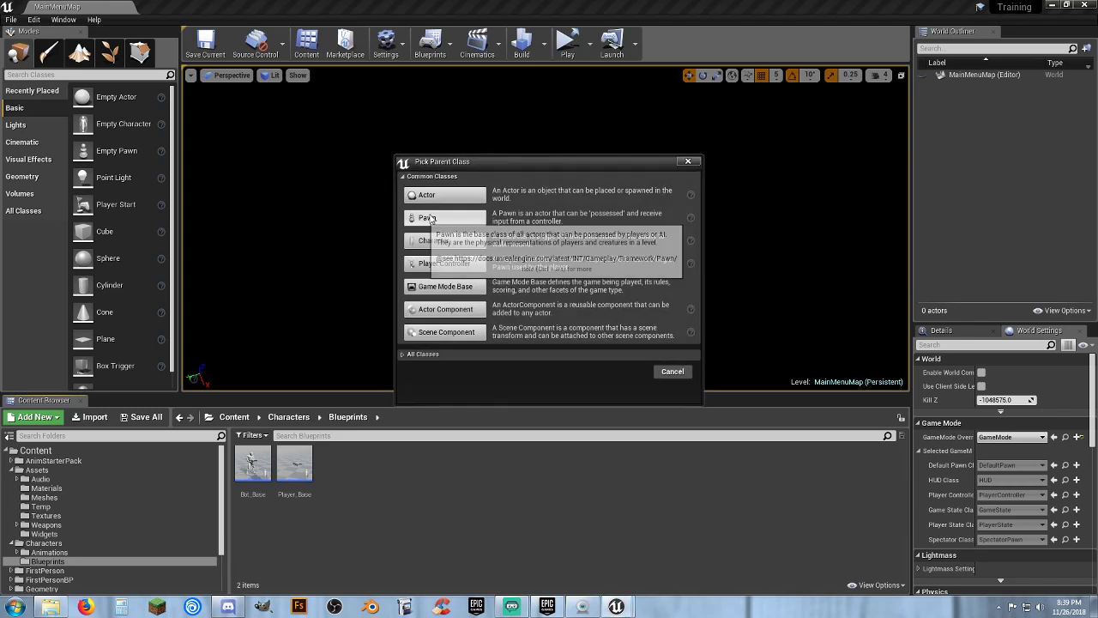
left_click(453, 203)
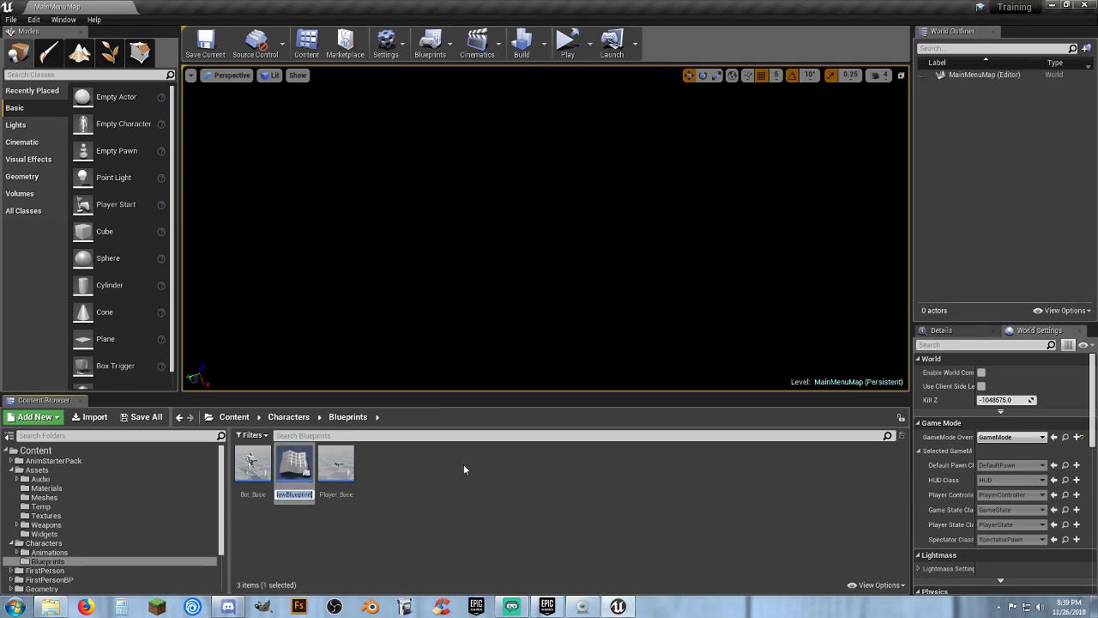
type("MM")
type("_")
type("Player")
type("_BP")
key("Return")
key("Return")
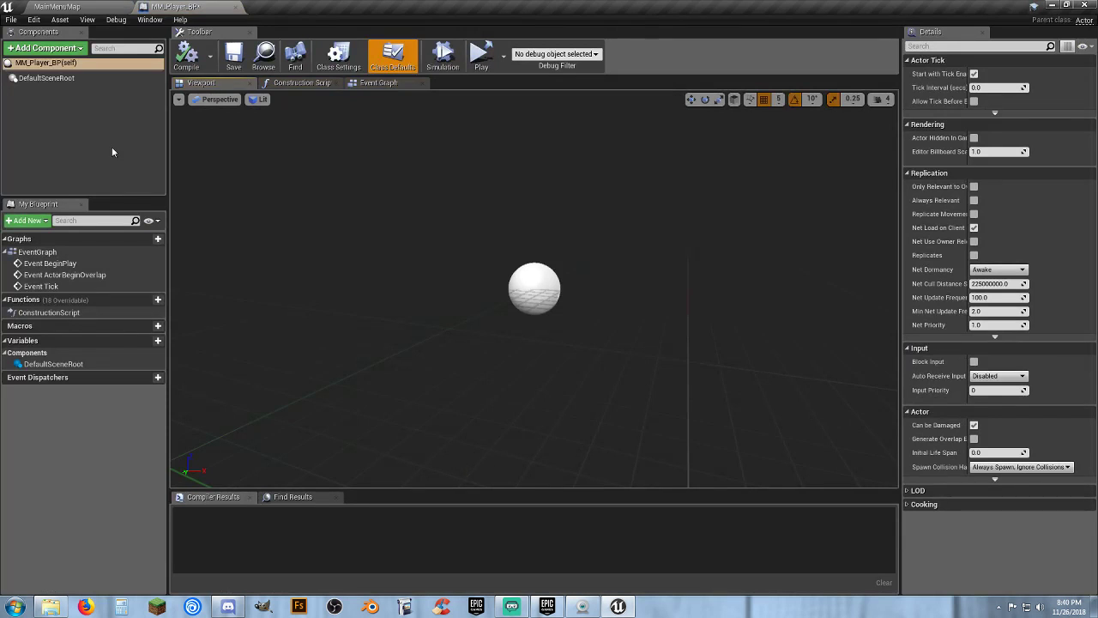
Step: Add a Skeletal Mesh component to MM_Player_BP and assign the SK_Mannequin mesh with the M_UE4Man_Body material
left_click(48, 48)
left_click(34, 174)
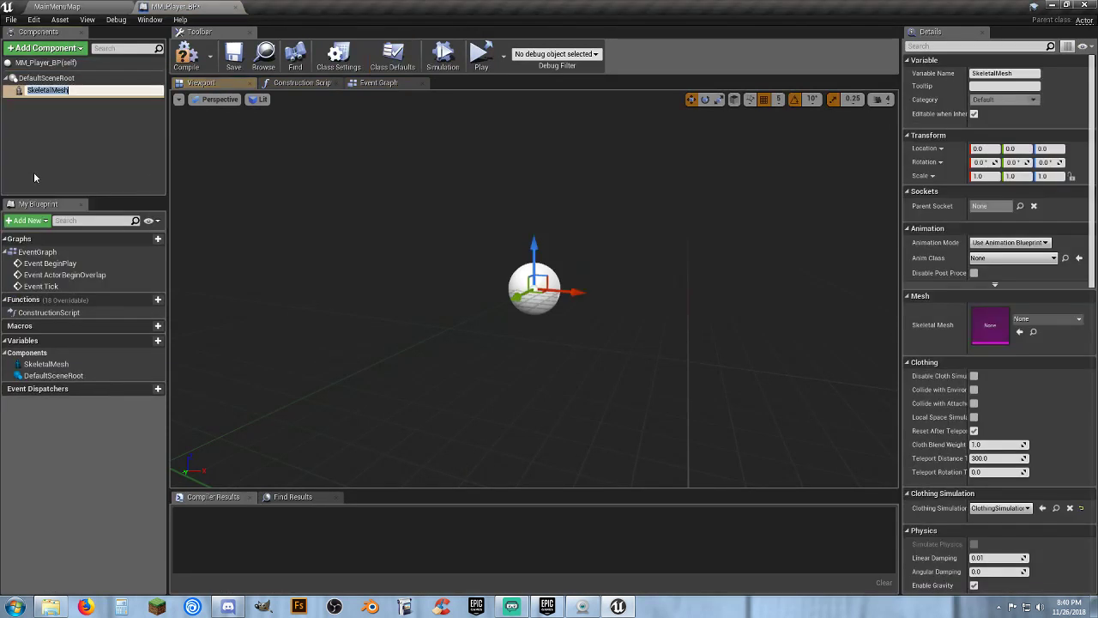
left_click(1053, 319)
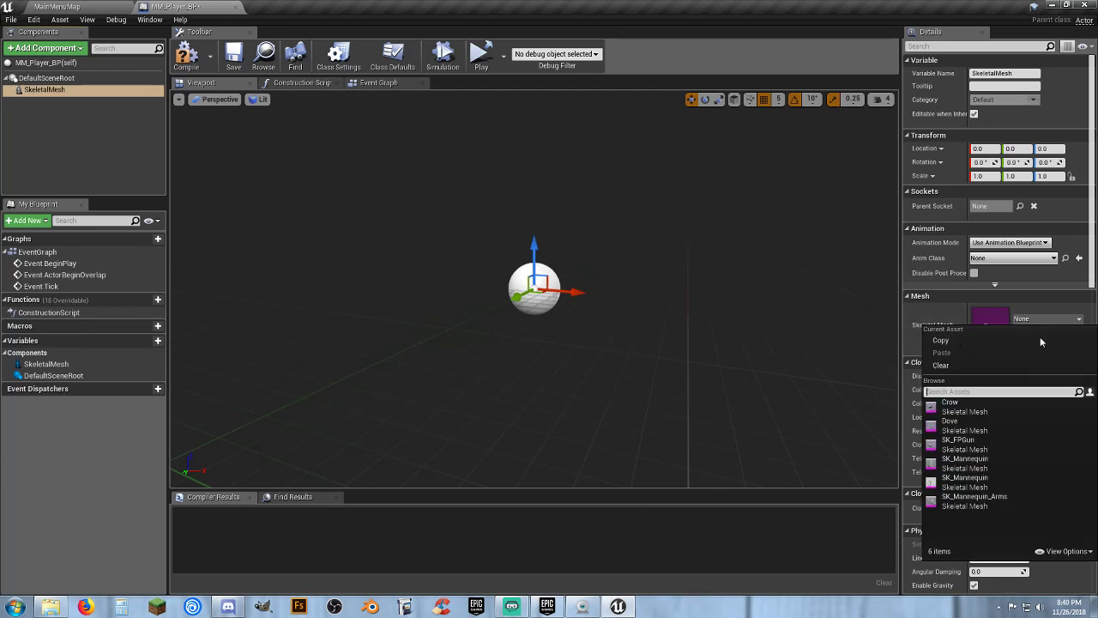
left_click(979, 485)
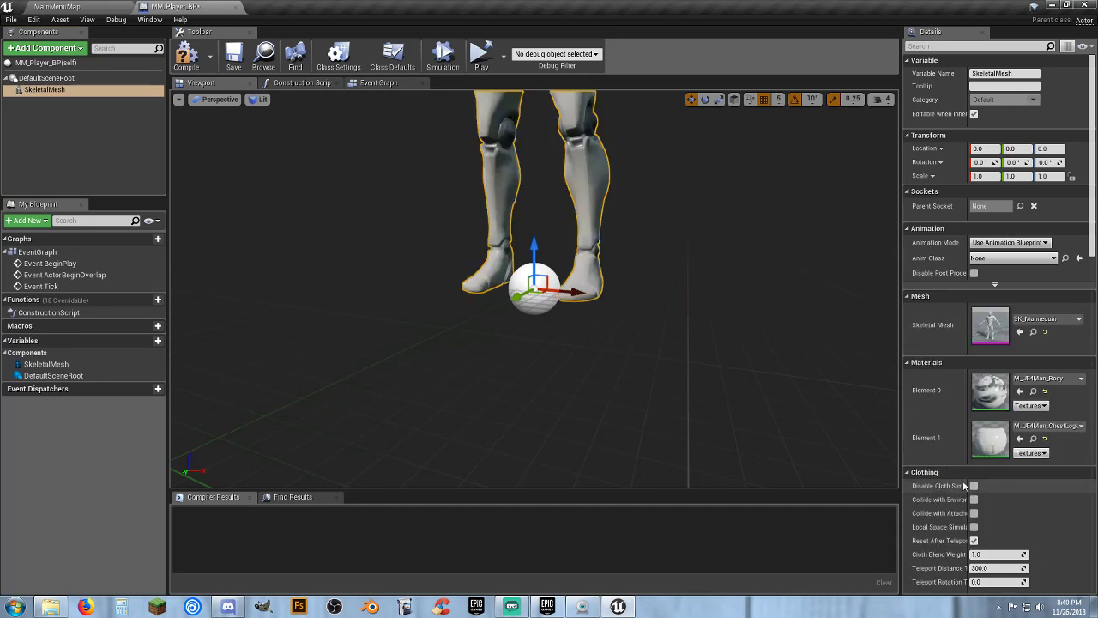
Step: Try ThirdPerson_AnimBP as the animation class of the mannequin's skeletal mesh component
left_click_drag(767, 373, 767, 372)
left_click(1035, 259)
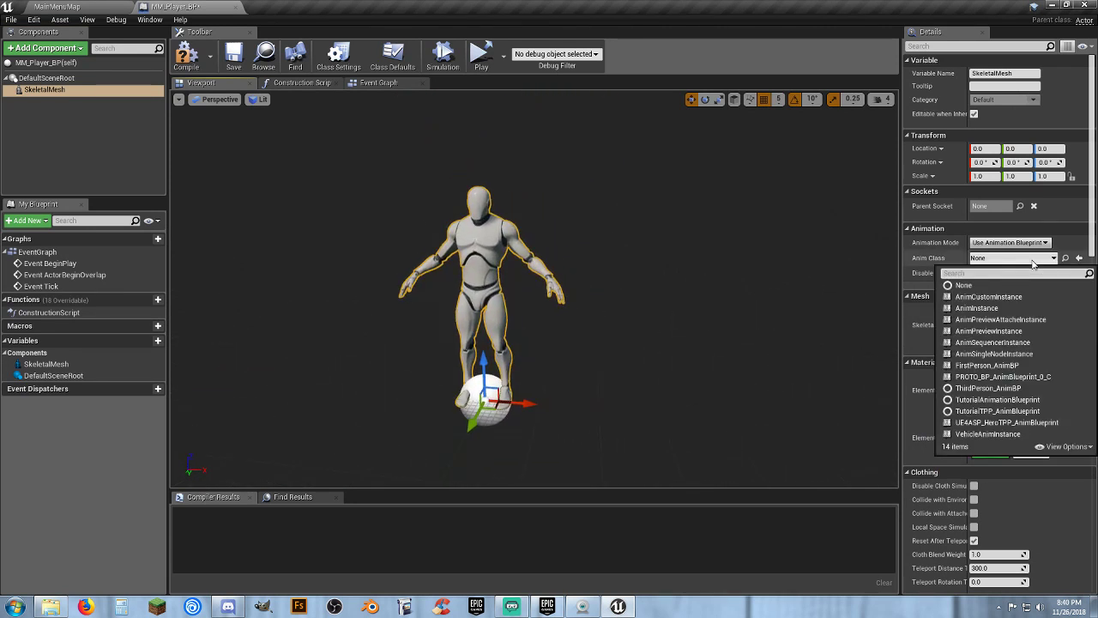
left_click(1004, 388)
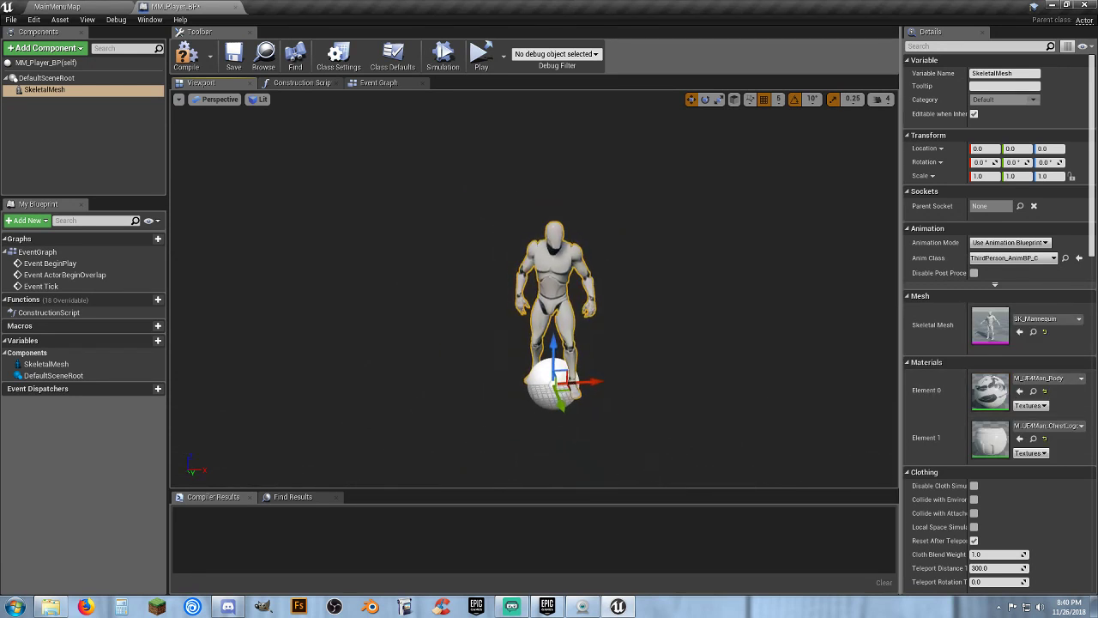
Step: Set the mannequin's animation class to UE4ASP_HeroTPP_AnimBlueprint and swap its mesh for the other SK_Mannequin asset
left_click(1018, 259)
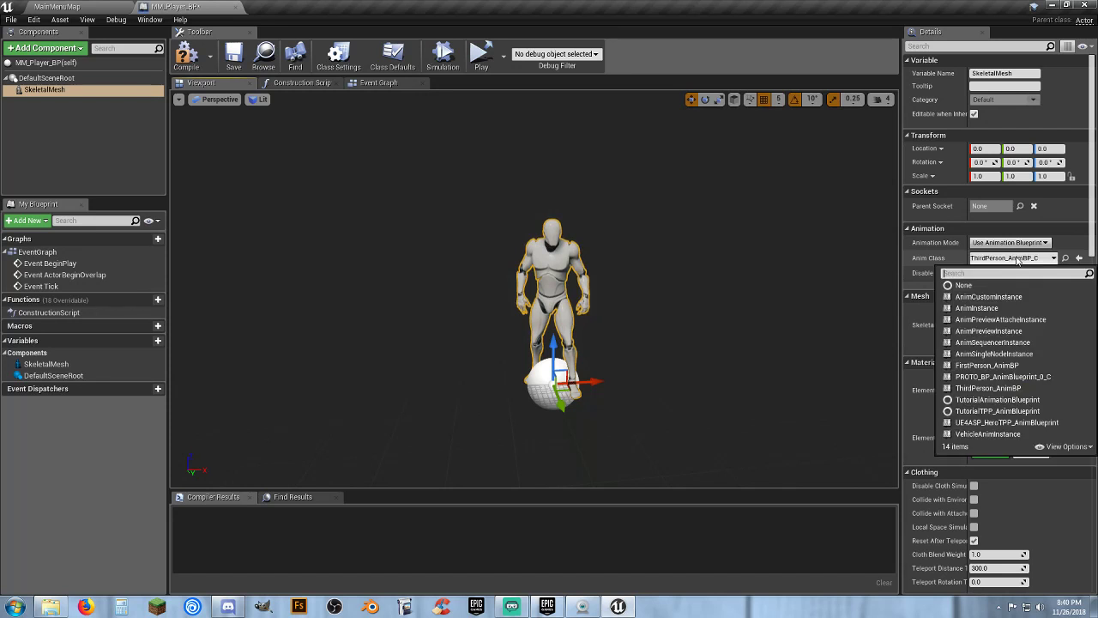
left_click(1007, 423)
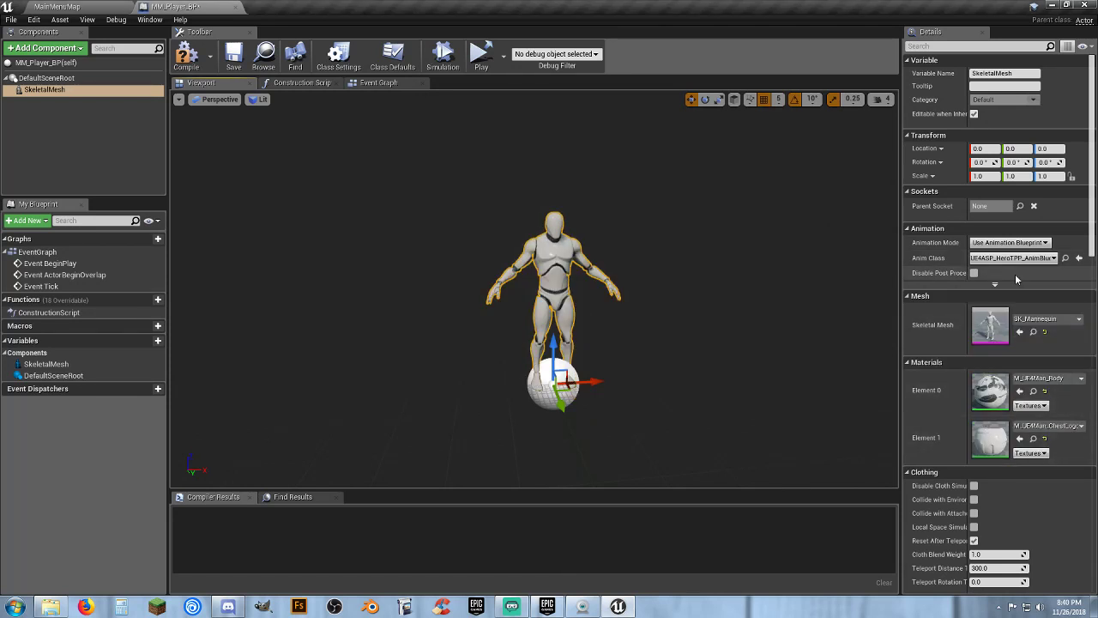
left_click(1051, 320)
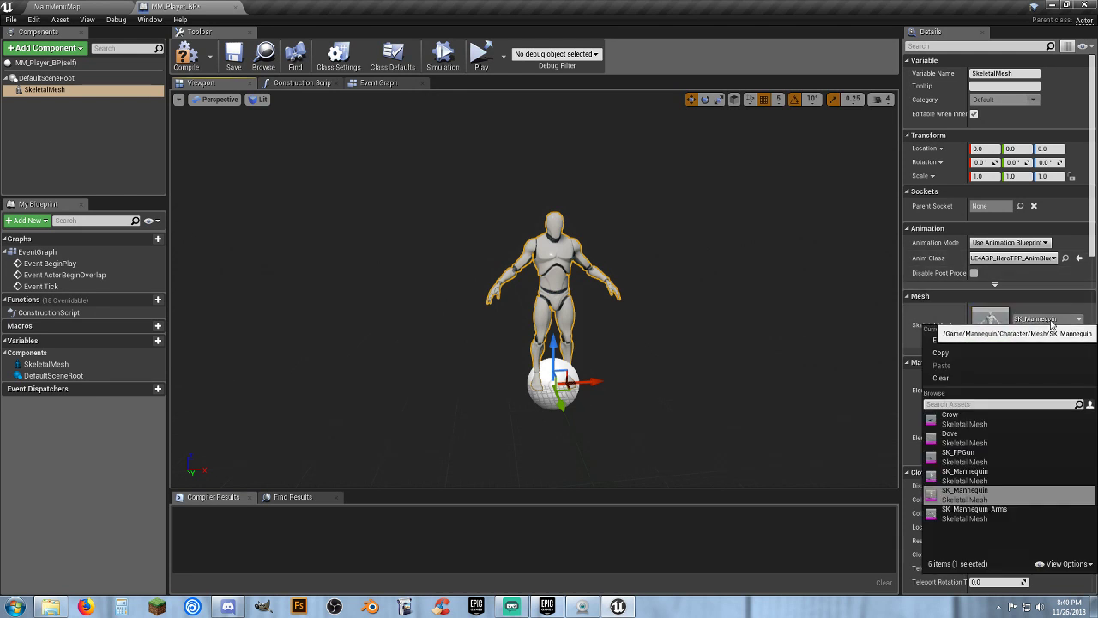
mouse_move(978, 481)
left_click(978, 476)
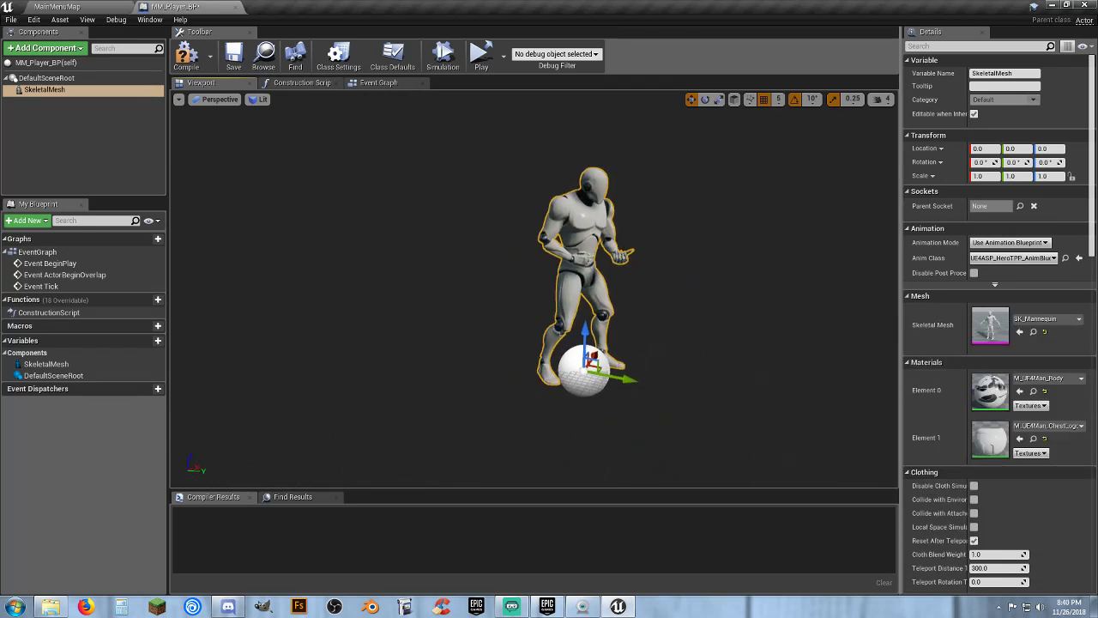
scroll(532, 301, "up", 3)
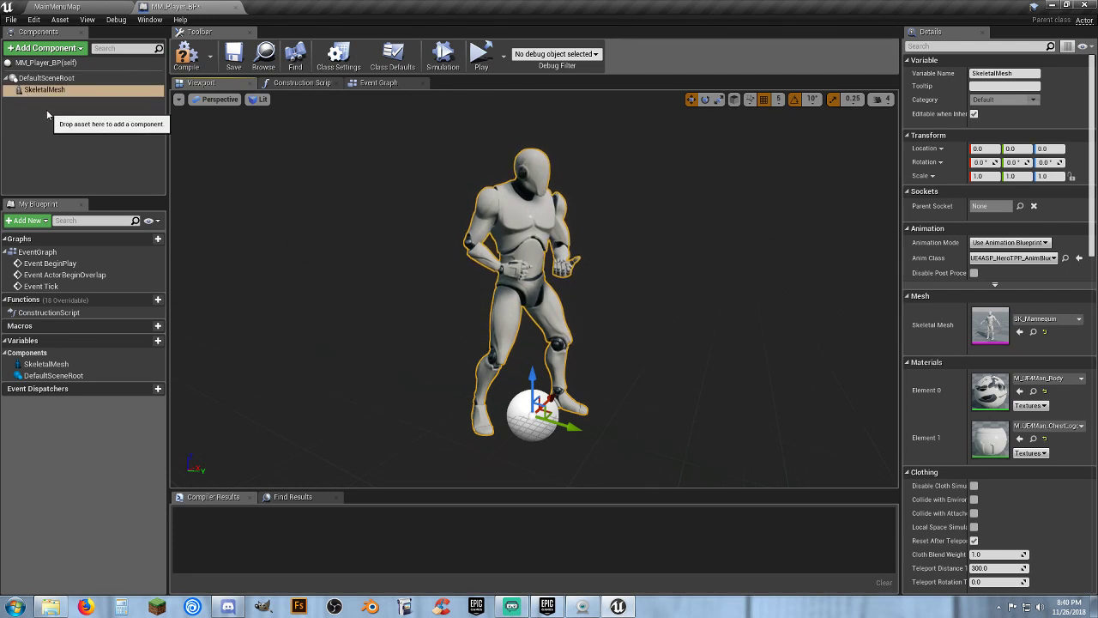
Step: Find the SK_FPGun skeletal mesh in the project's FirstPerson/FPWeapon/Mesh folder and select it
left_click(60, 49)
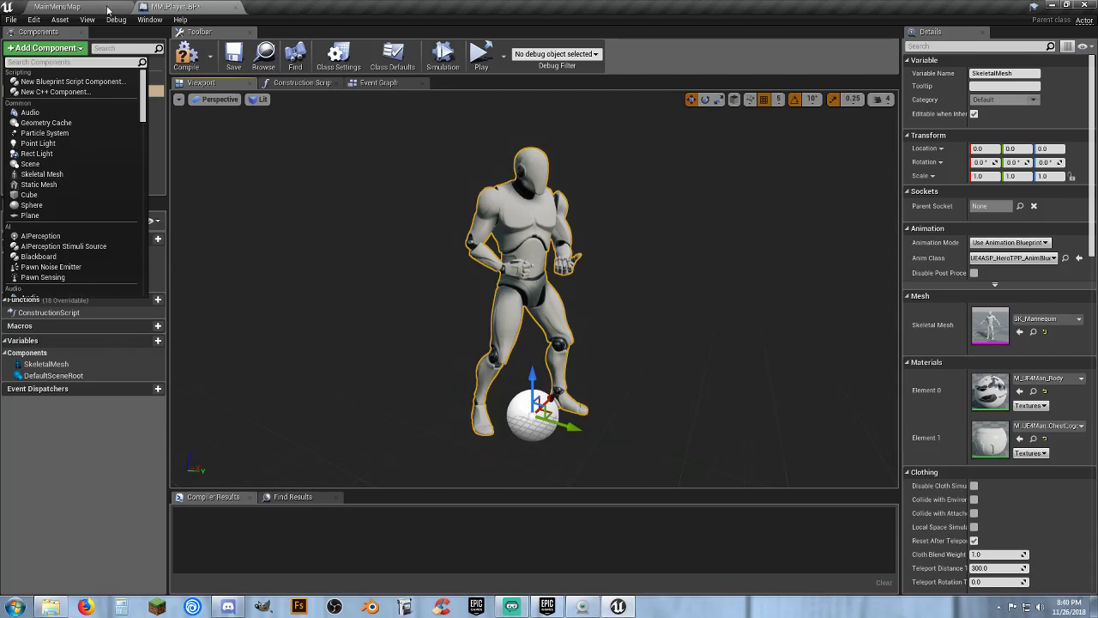
left_click(57, 6)
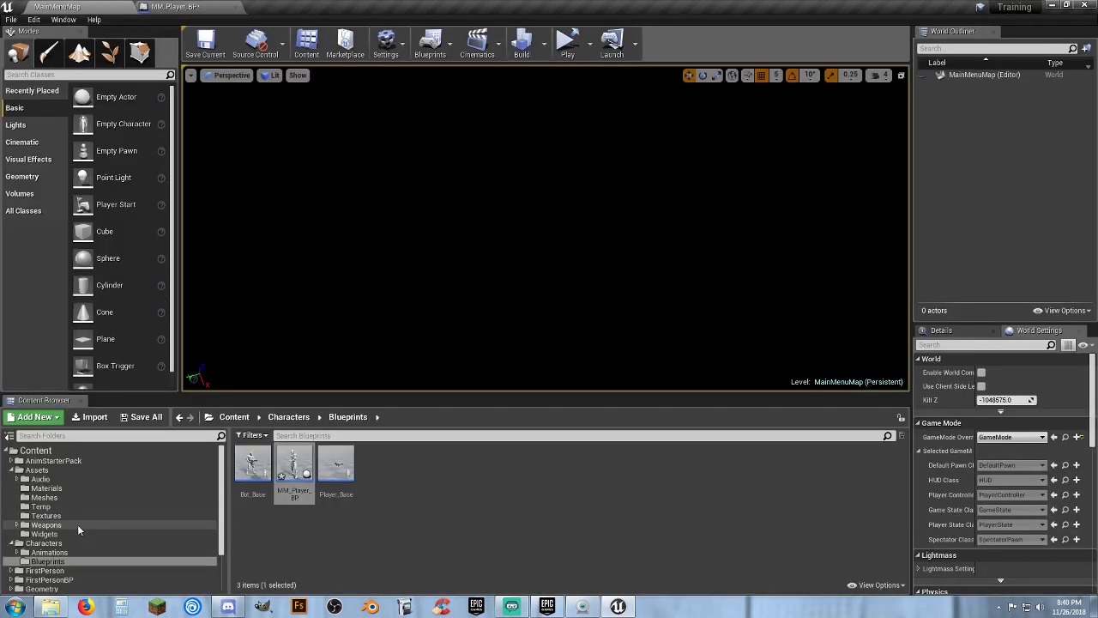
left_click(18, 525)
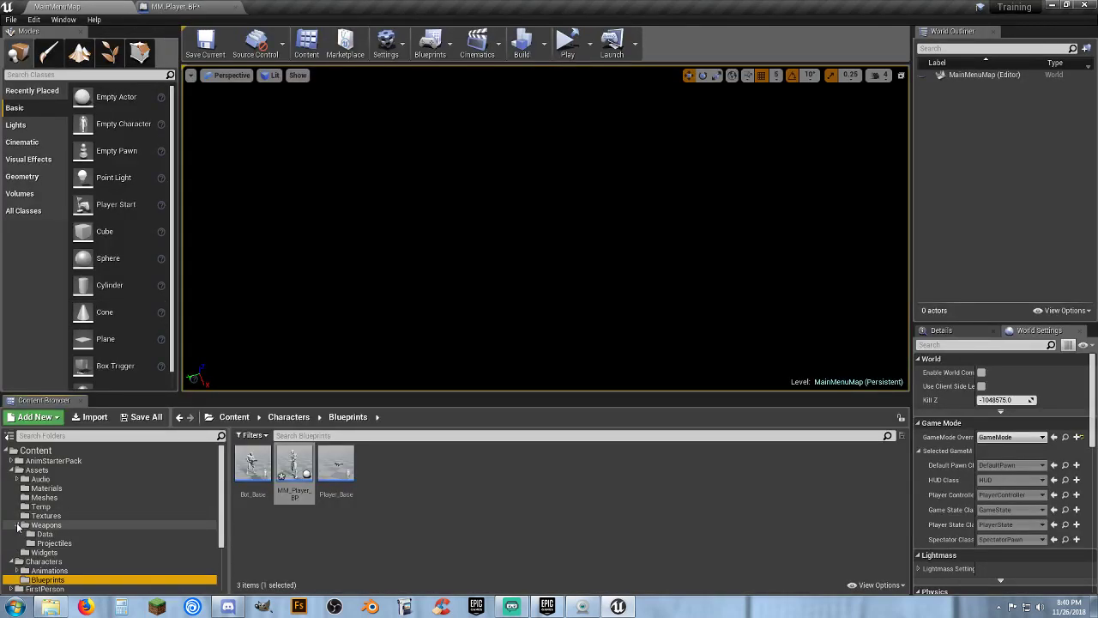
left_click(17, 525)
scroll(21, 549, "down", 2)
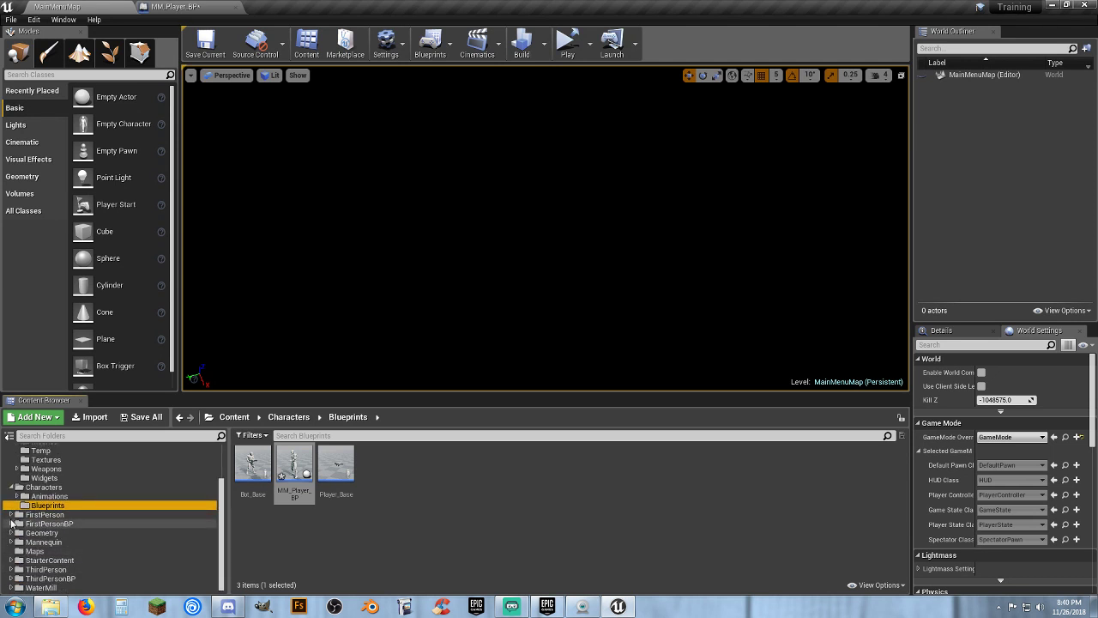
left_click(10, 515)
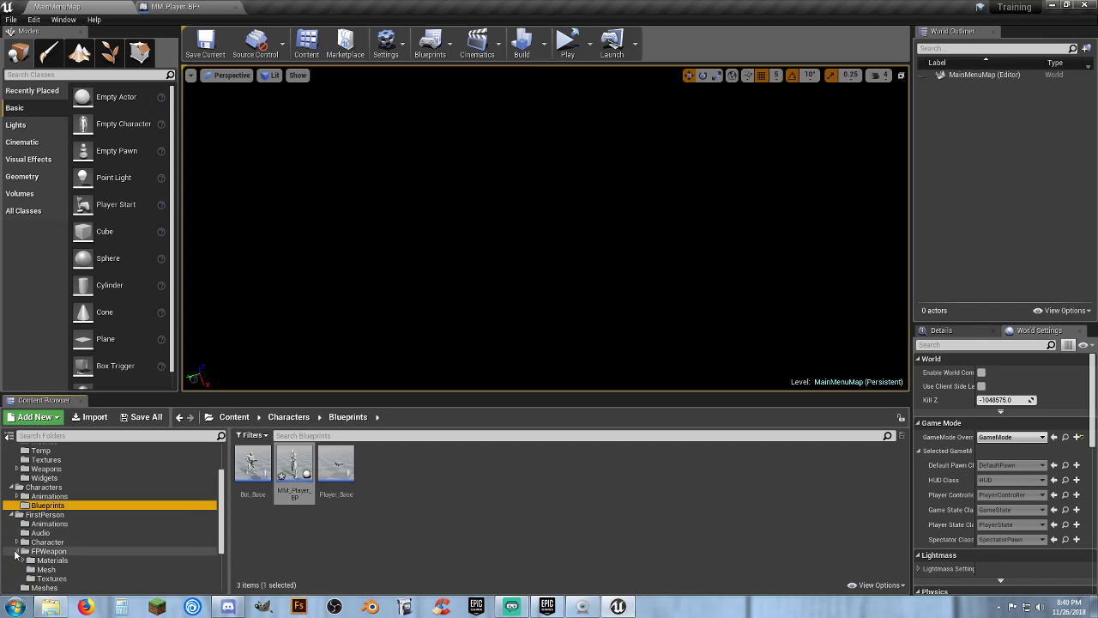
left_click(47, 569)
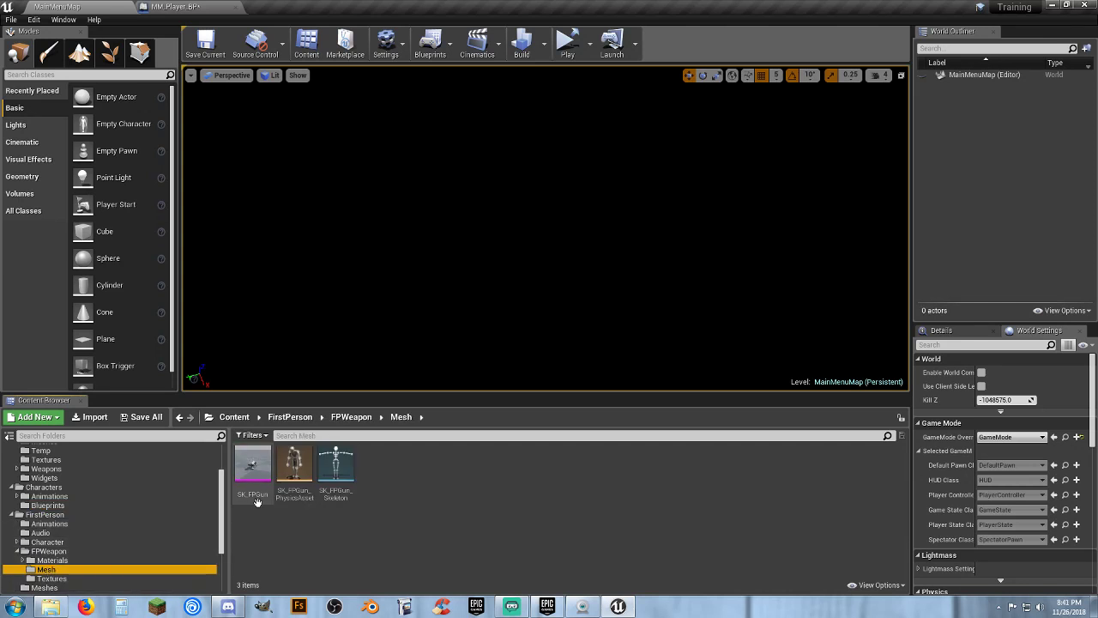
left_click(258, 501)
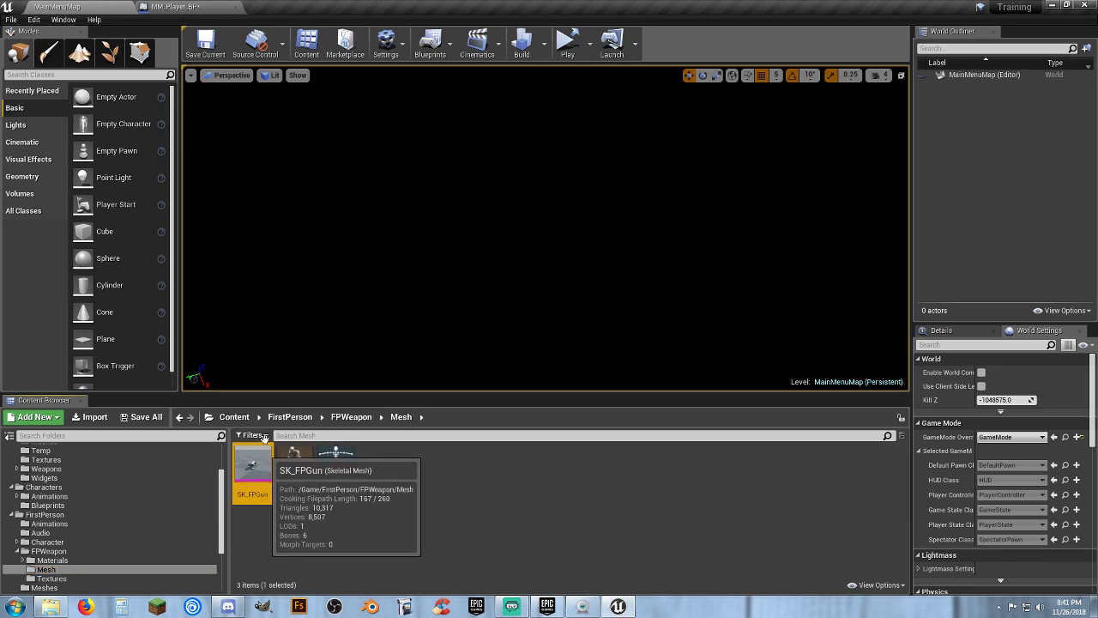
Step: Add SK_FPGun to MM_Player_BP as a skeletal mesh component under the mannequin and attach it to the MainHand socket
left_click(197, 9)
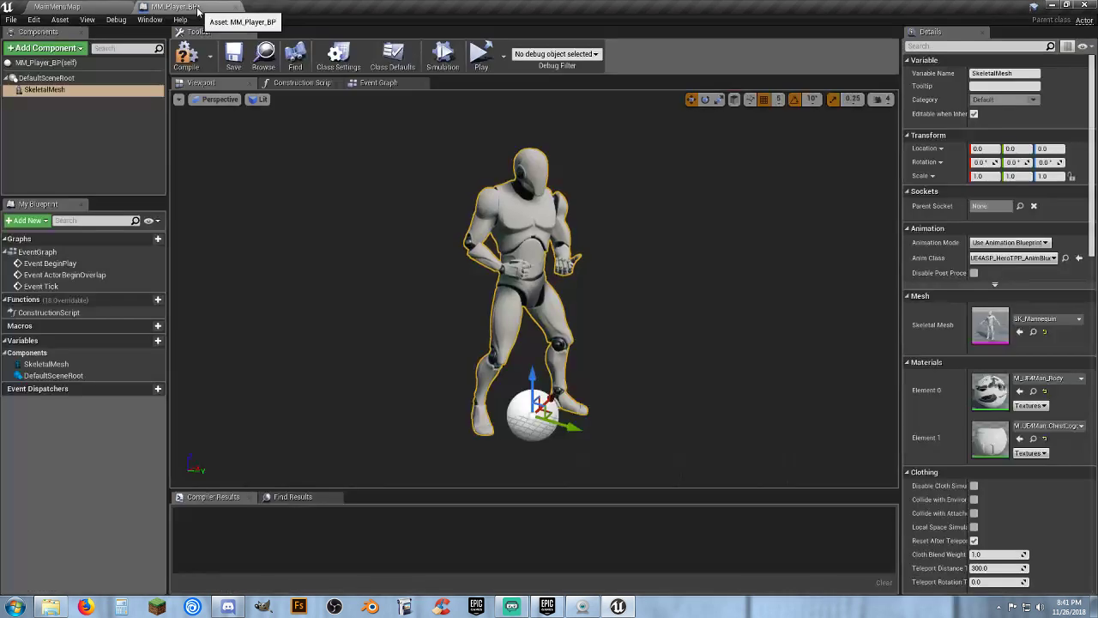
left_click(45, 48)
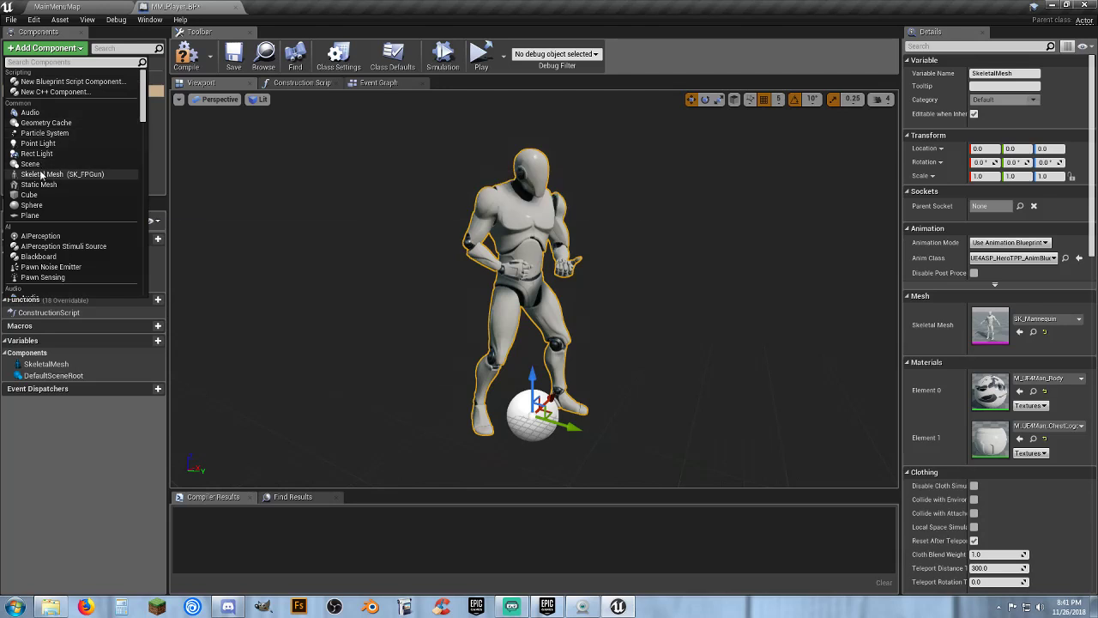
left_click(43, 175)
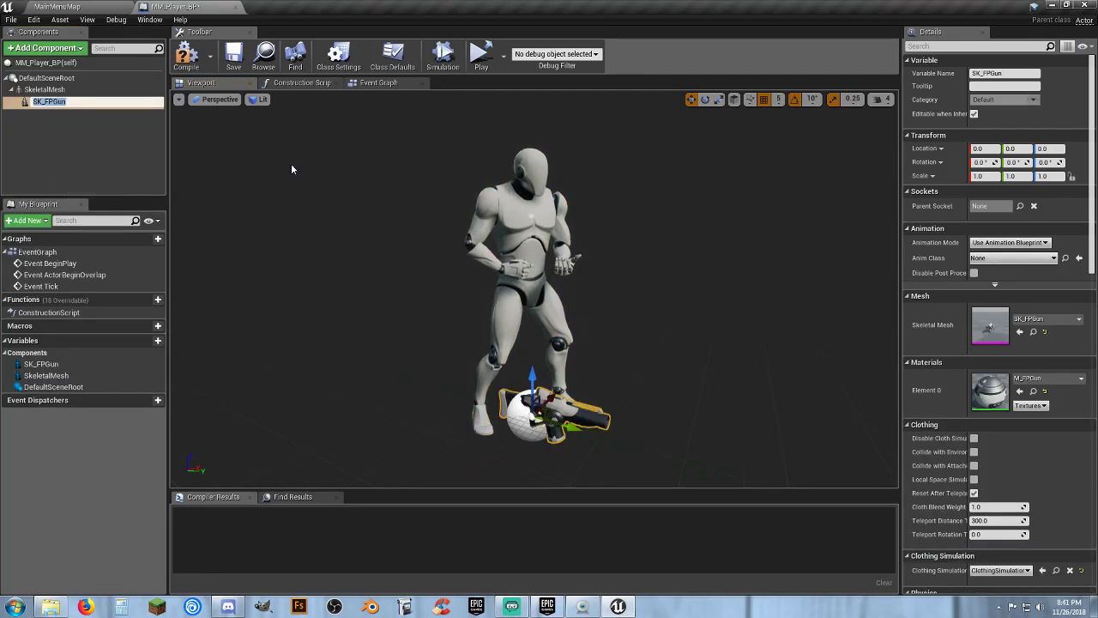
left_click(1019, 207)
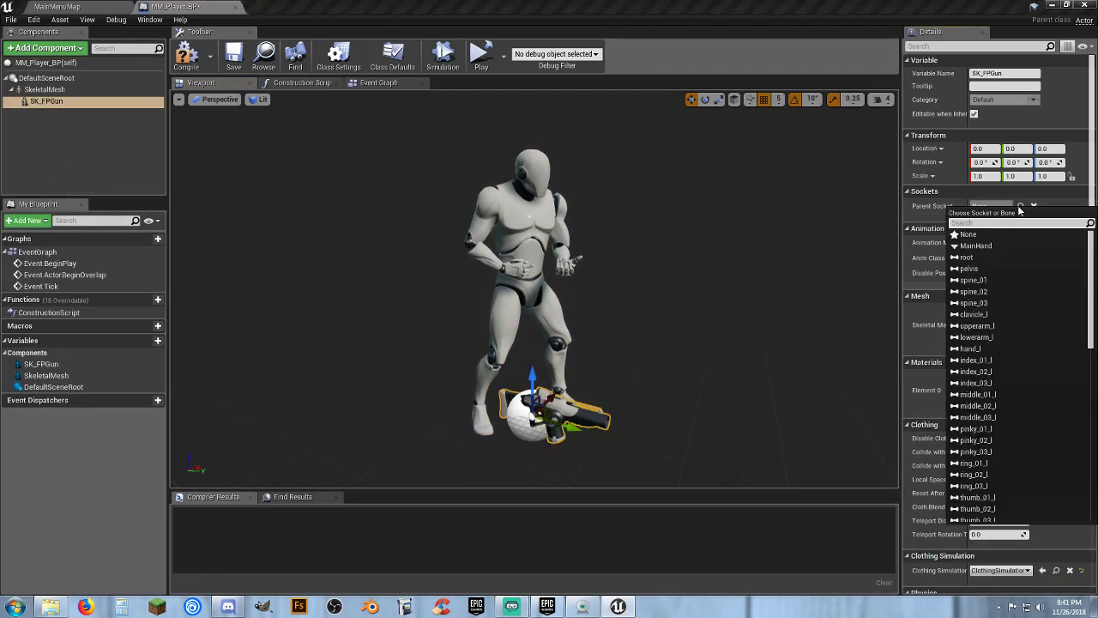
left_click(975, 245)
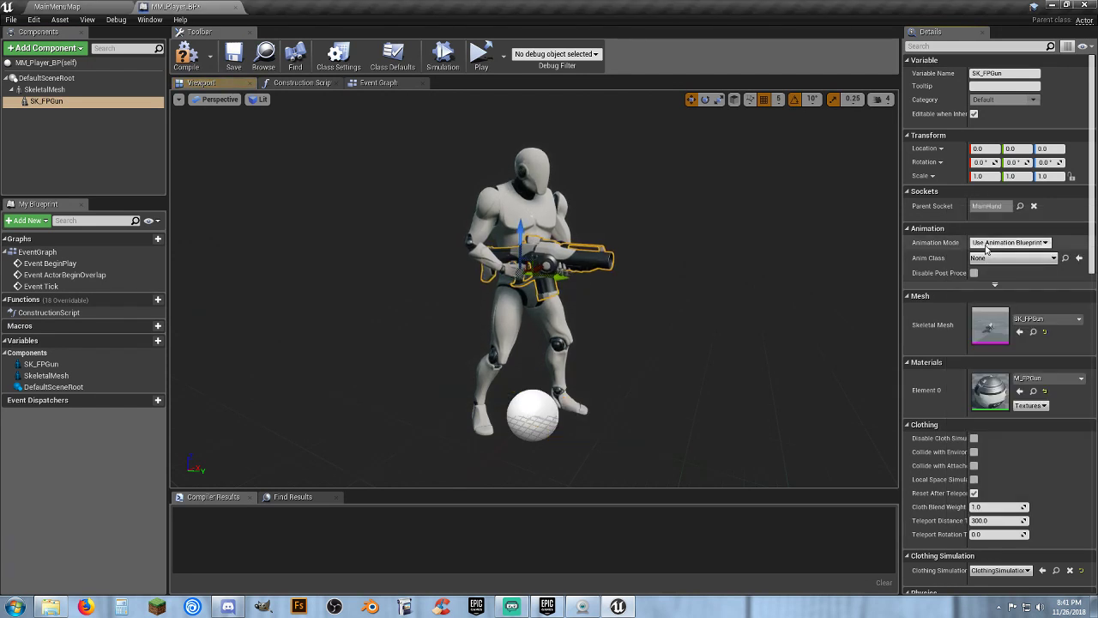
Step: Compile and save MM_Player_BP, and inspect how the mannequin holds the gun
left_click(187, 55)
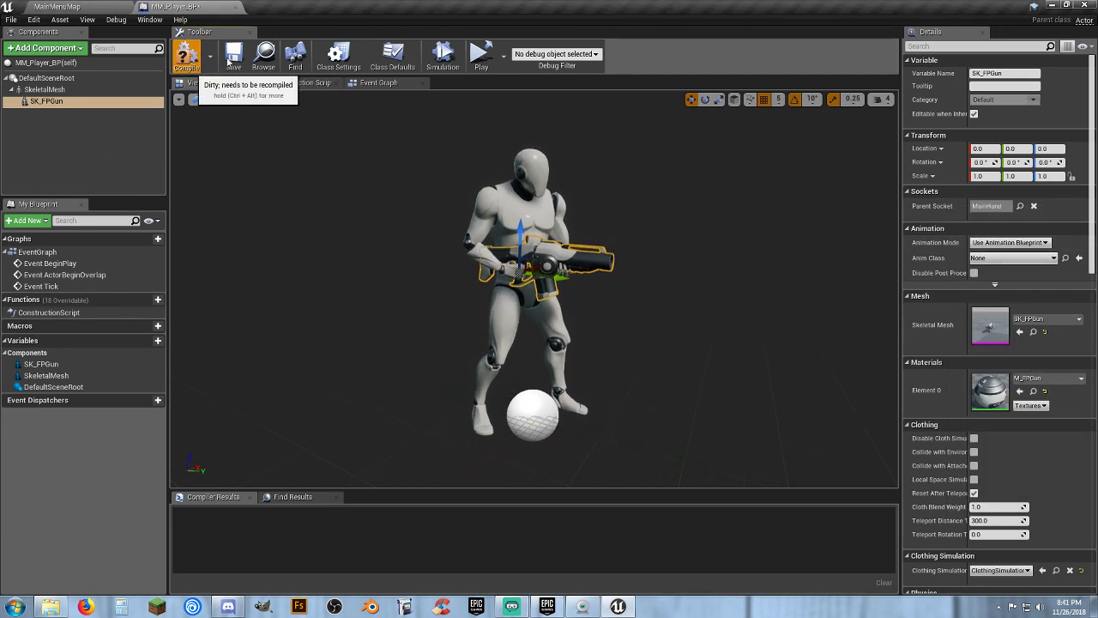
left_click(232, 56)
scroll(549, 275, "up", 5)
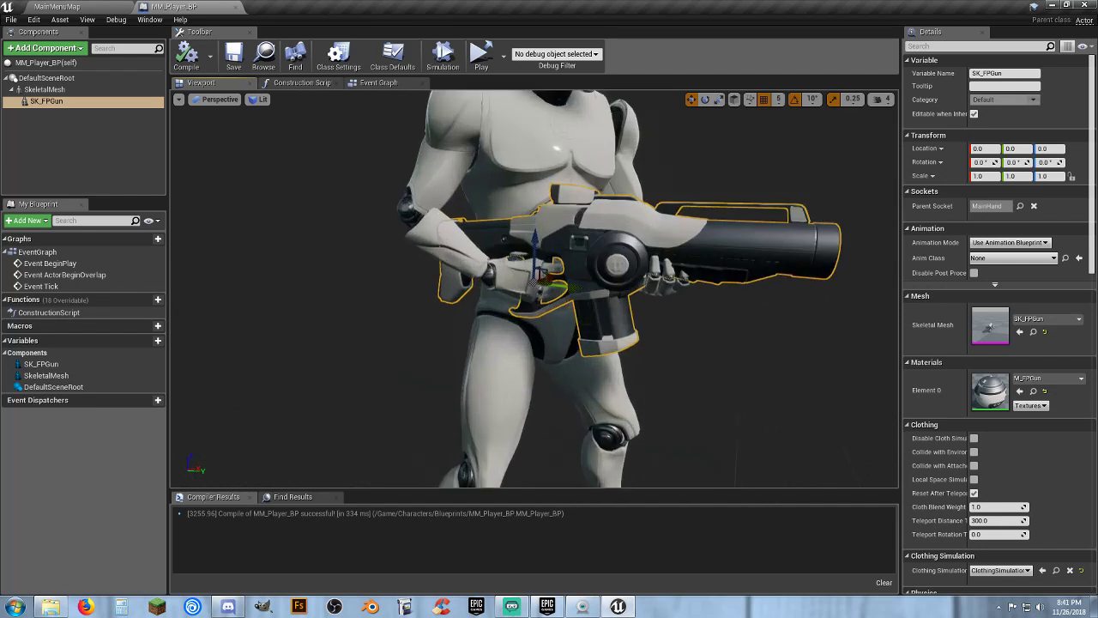
scroll(533, 288, "down", 5)
right_click_drag(534, 288, 510, 292)
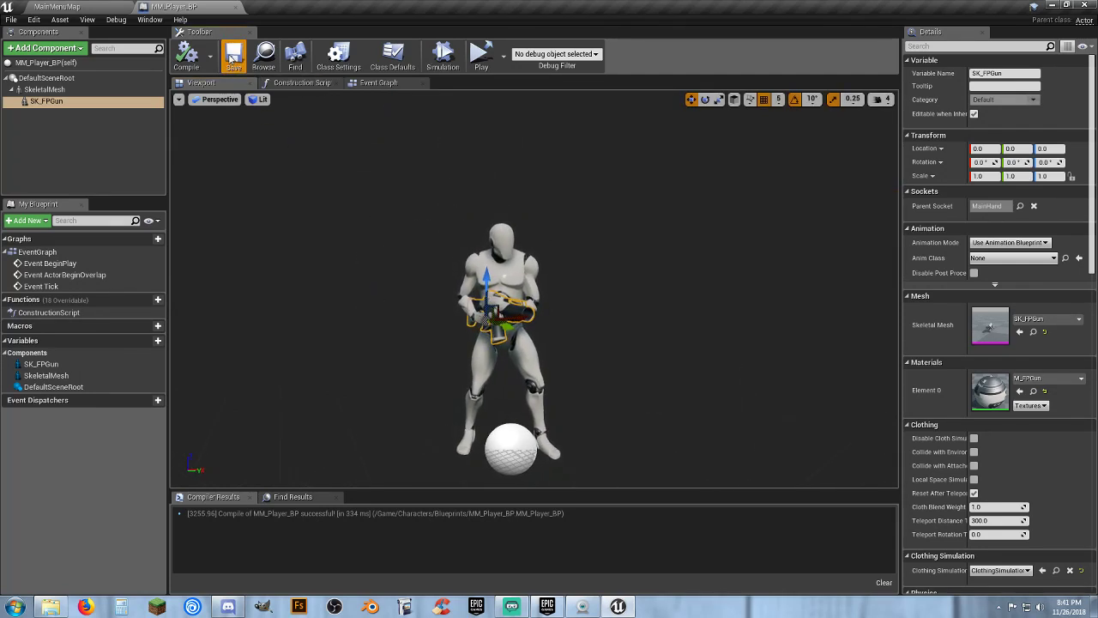
Step: Return to the MainMenuMap level and show the contents of the Characters/Blueprints folder
left_click(86, 6)
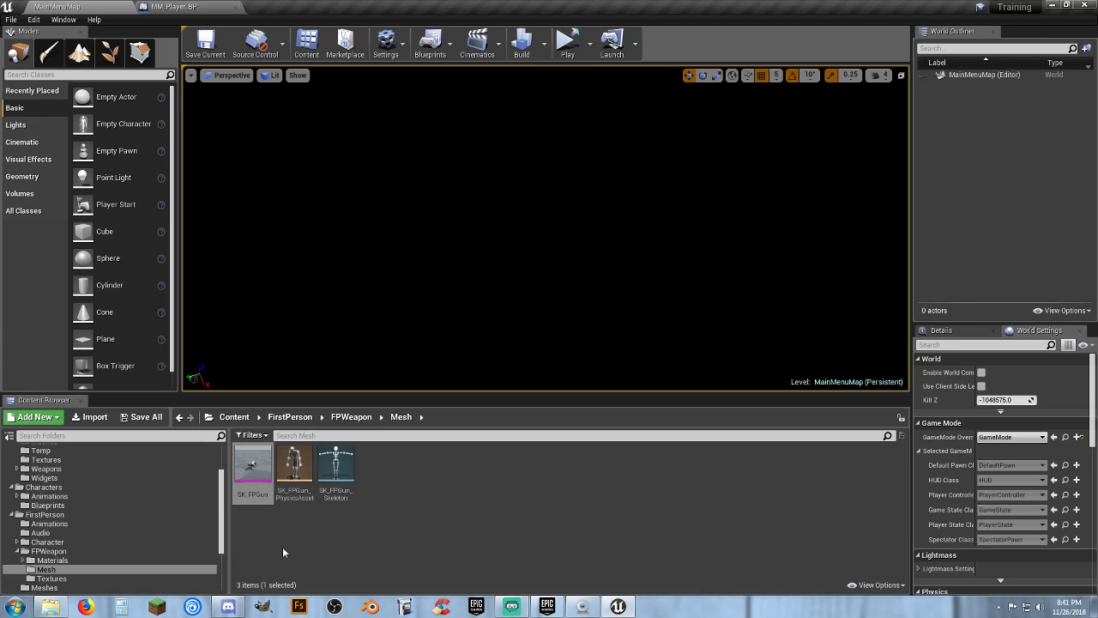
scroll(51, 532, "up", 3)
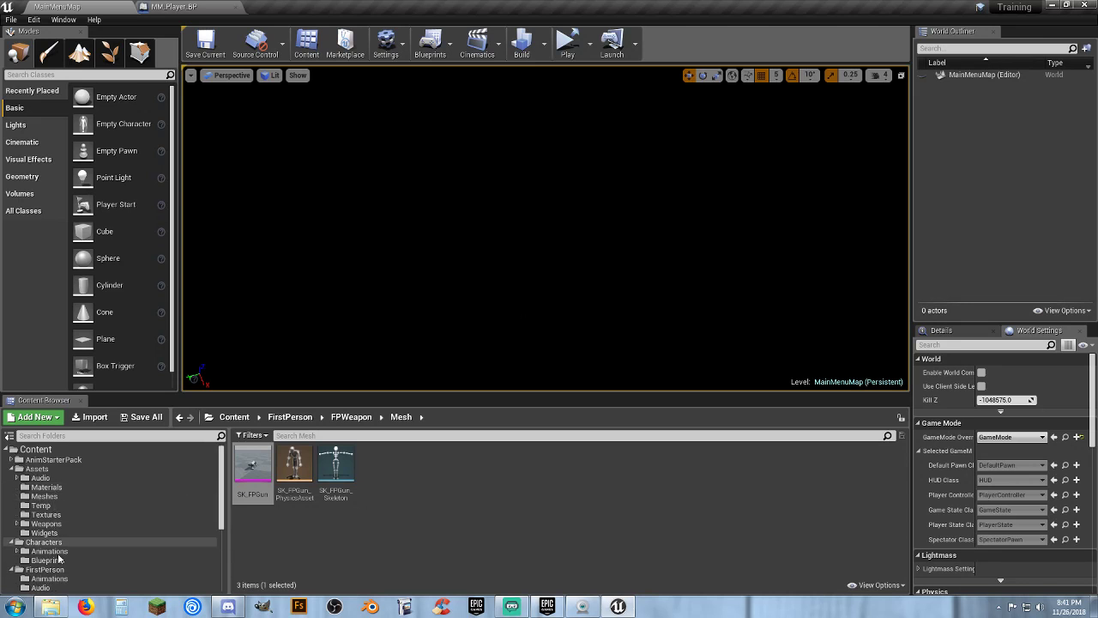
left_click(51, 559)
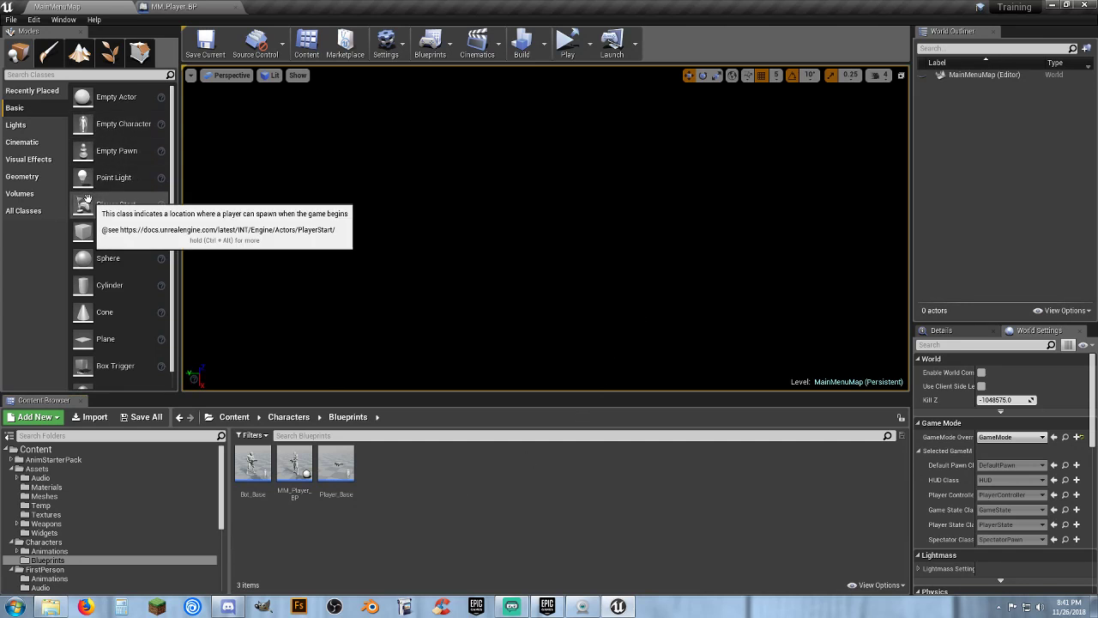
left_click_drag(98, 177, 561, 261)
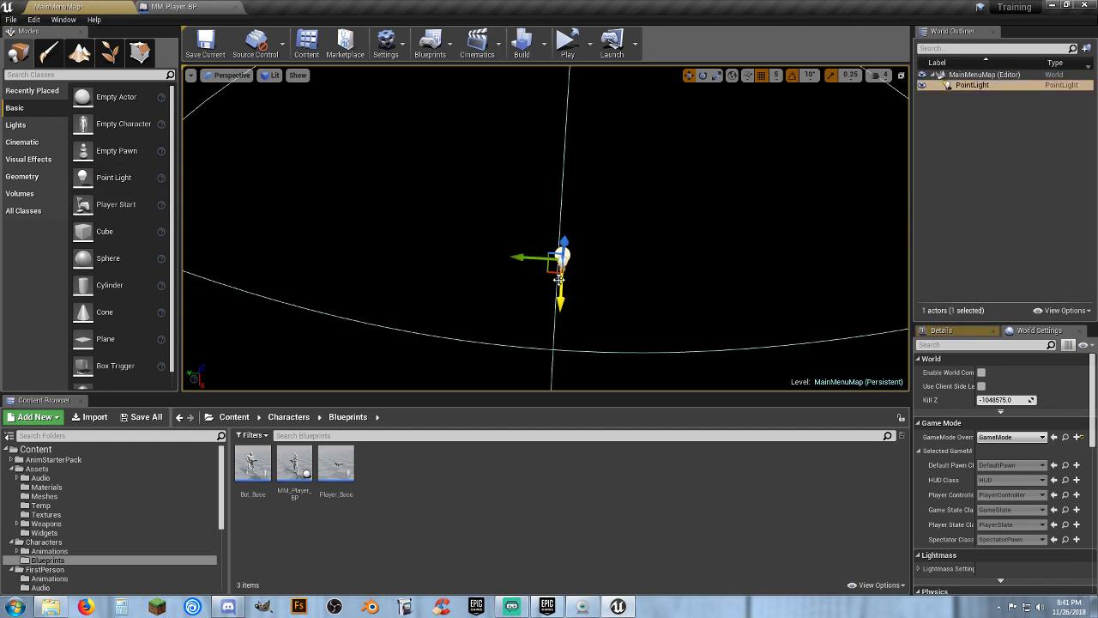
right_click_drag(561, 262, 561, 261)
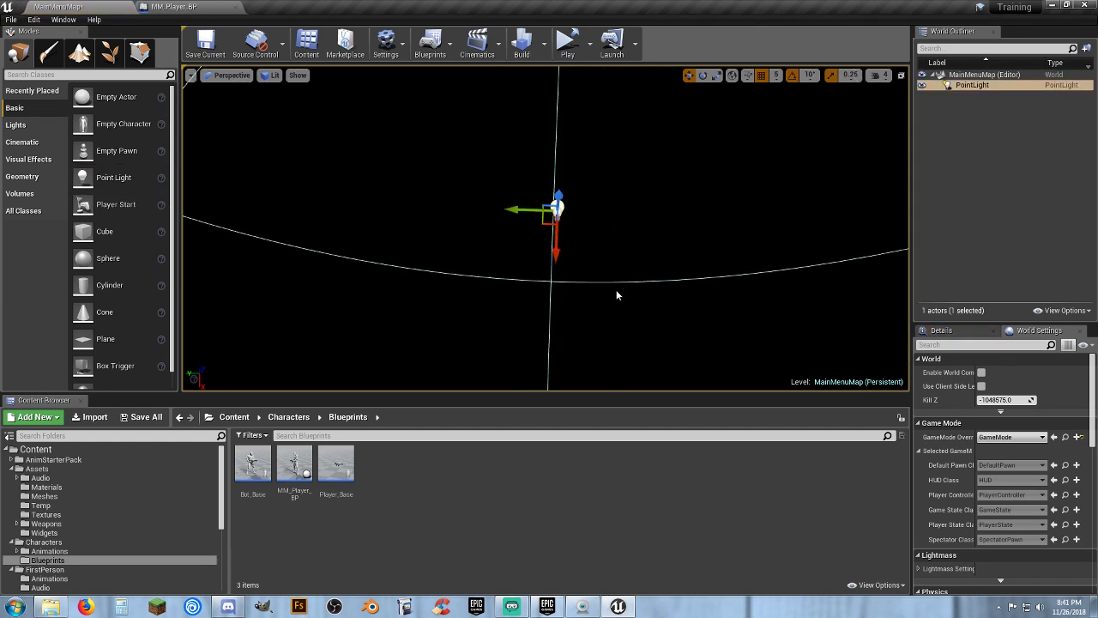
key("Delete")
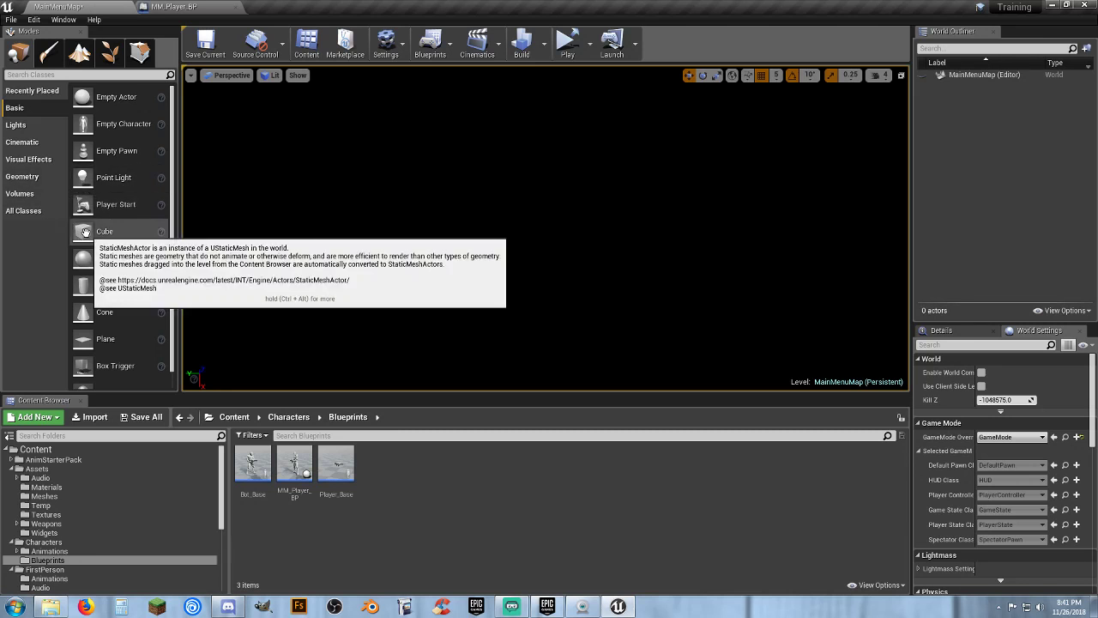
Step: Place a cube in the empty MainMenuMap level and a point light beside it
left_click(495, 262)
left_click_drag(495, 261, 495, 262)
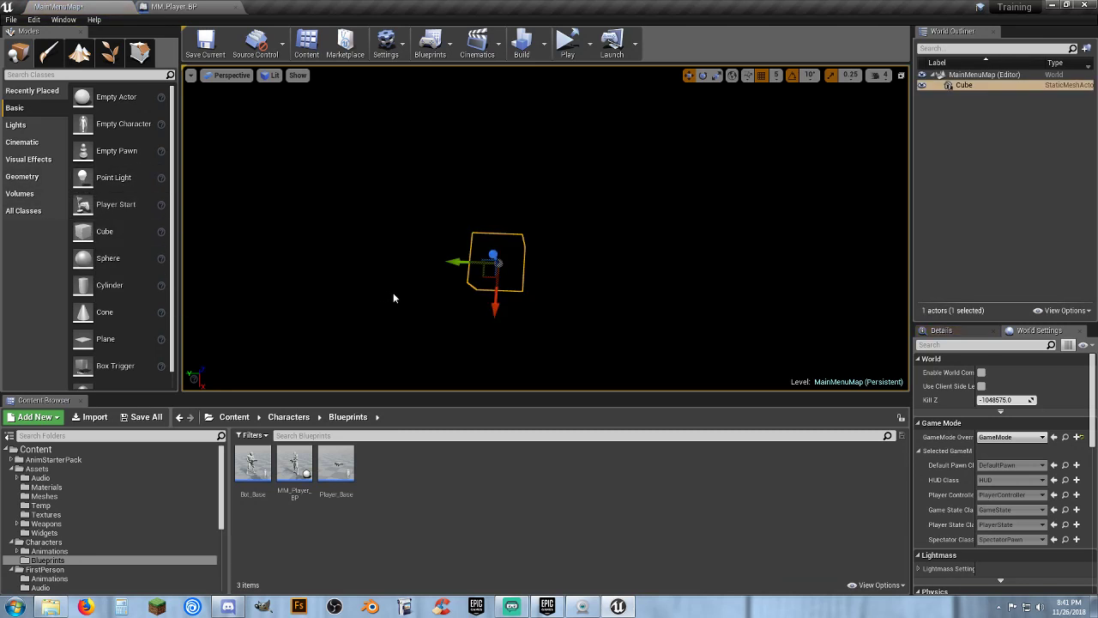
left_click_drag(151, 177, 396, 230)
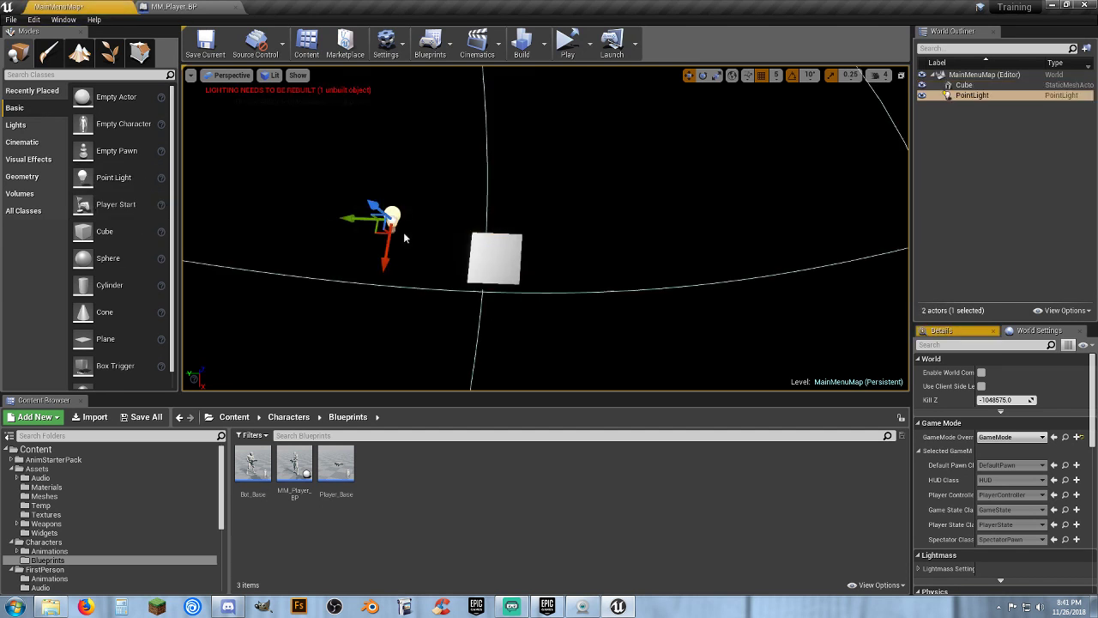
right_click_drag(403, 232, 403, 257)
right_click_drag(527, 344, 527, 344)
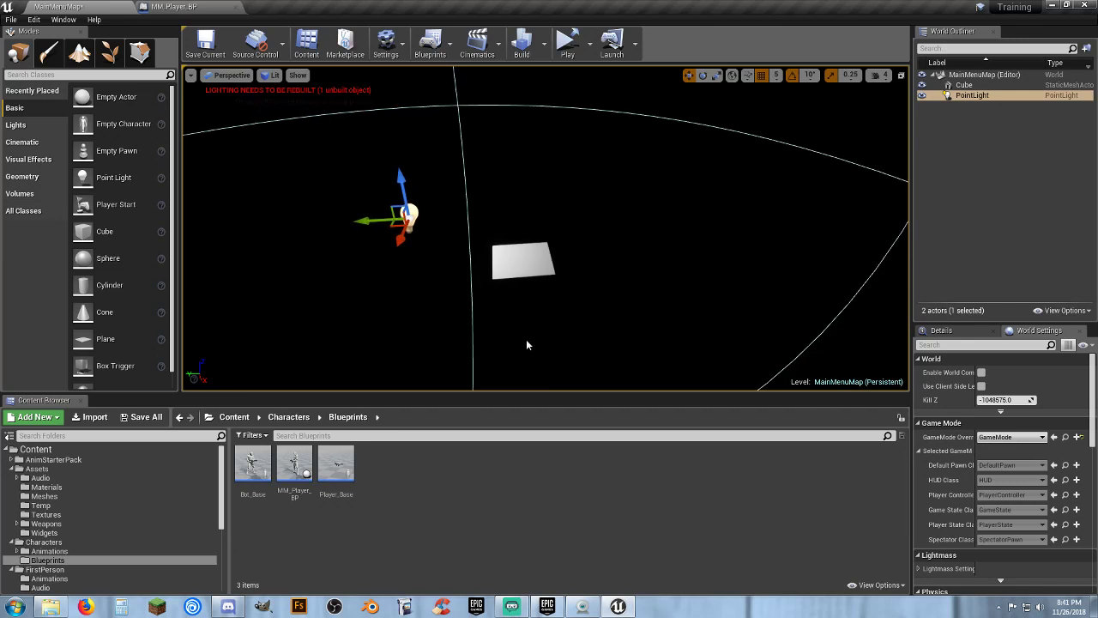
Step: Select the cube and the point light together, set their location to 0, 0, 0, and focus the view on them
left_click(515, 259)
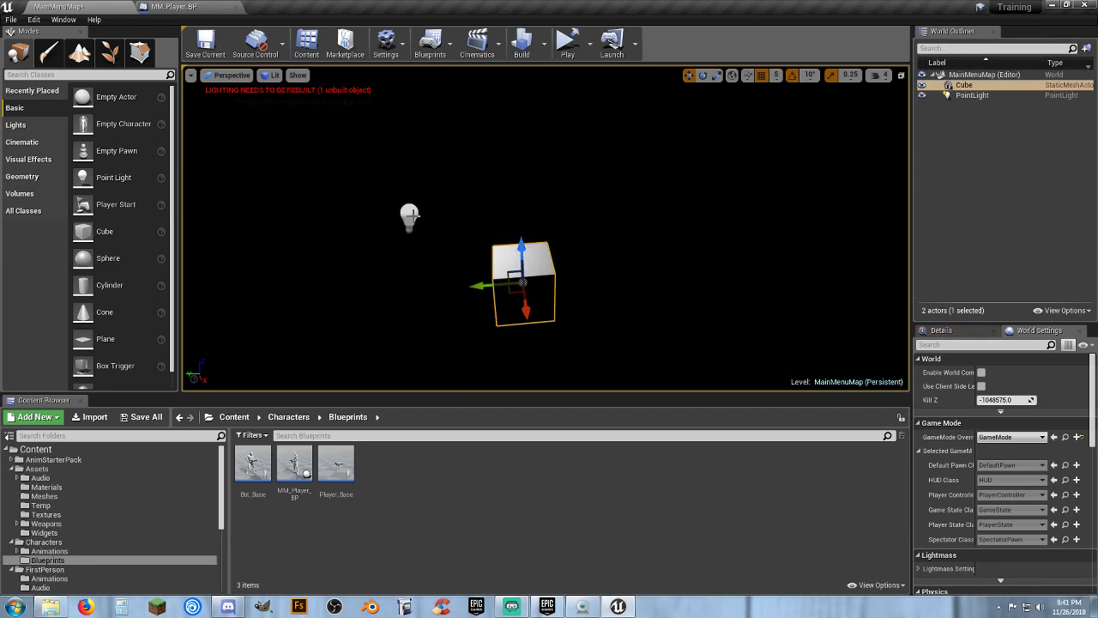
left_click(411, 212, "ctrl")
left_click(941, 333)
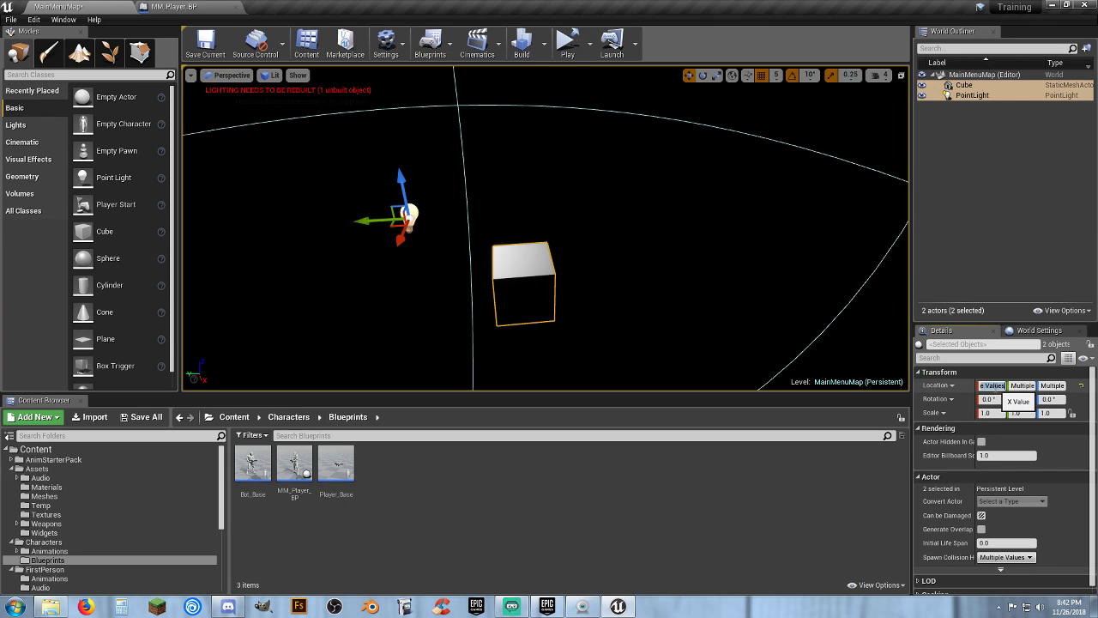
type("0")
key("Tab")
type("0")
key("Tab")
type("0")
key("Return")
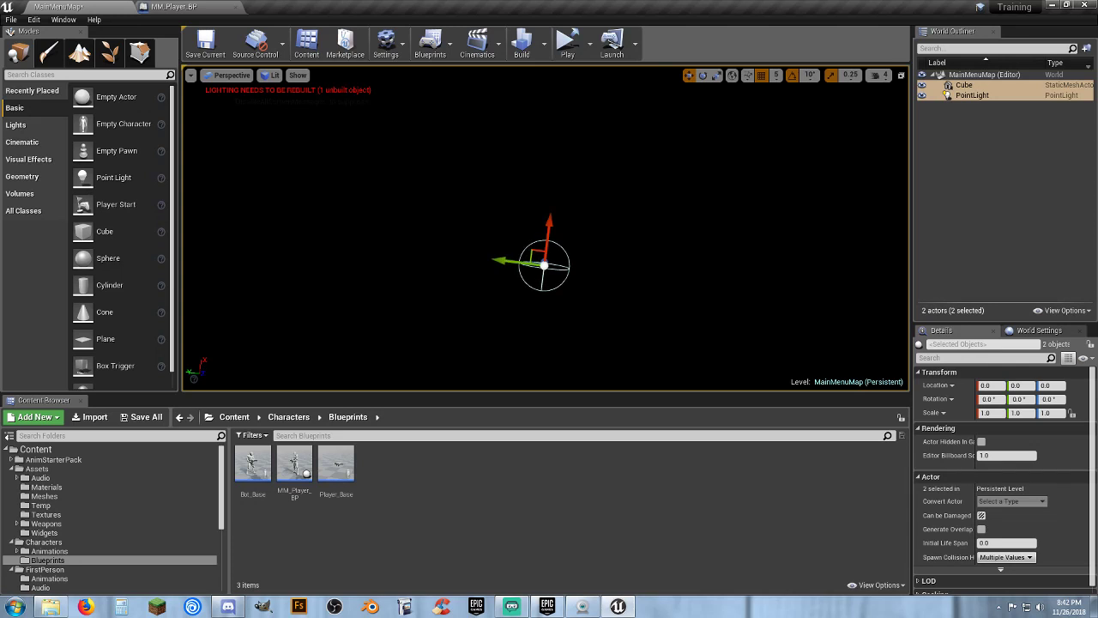
key("f")
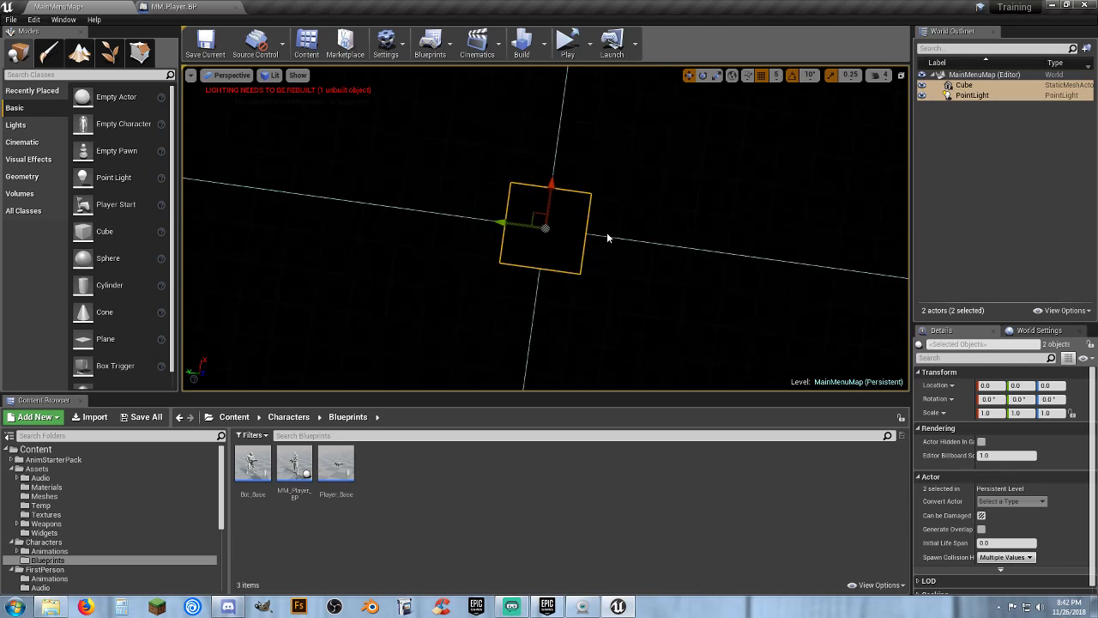
Step: Raise the point light on its own straight up above the cube, to a height of 240
scroll(545, 228, "down", 5)
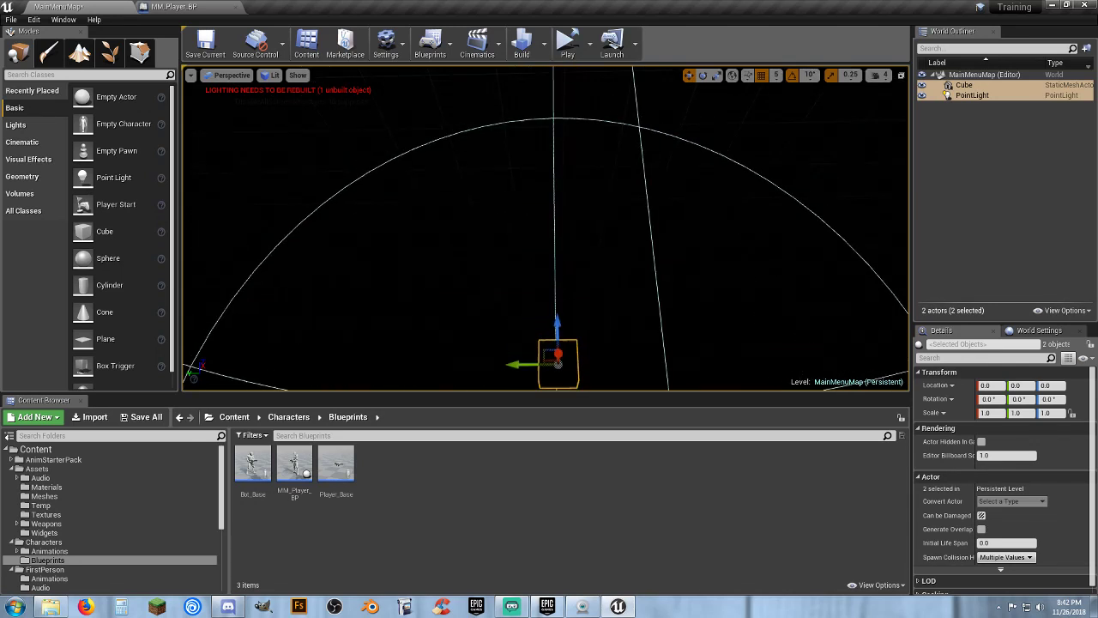
scroll(545, 228, "down", 2)
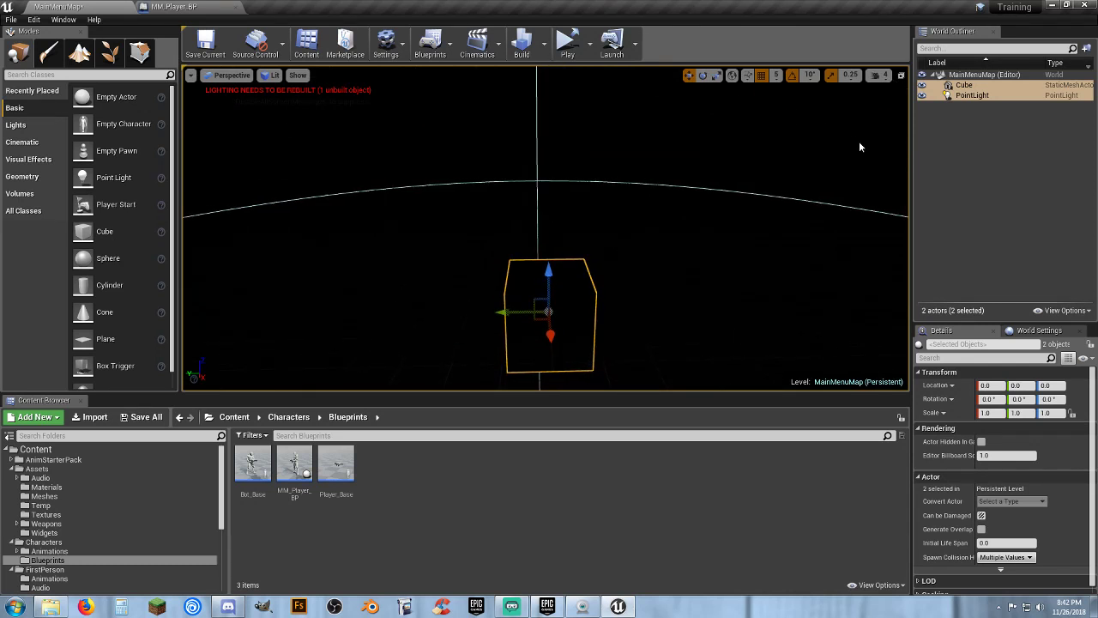
left_click(964, 96)
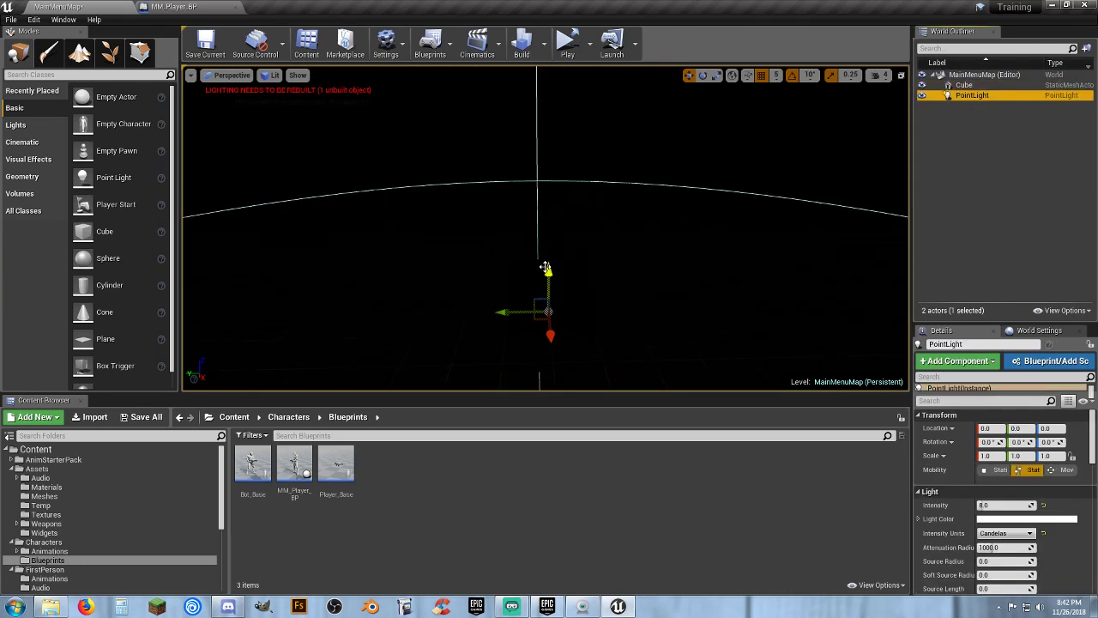
left_click_drag(546, 268, 547, 68)
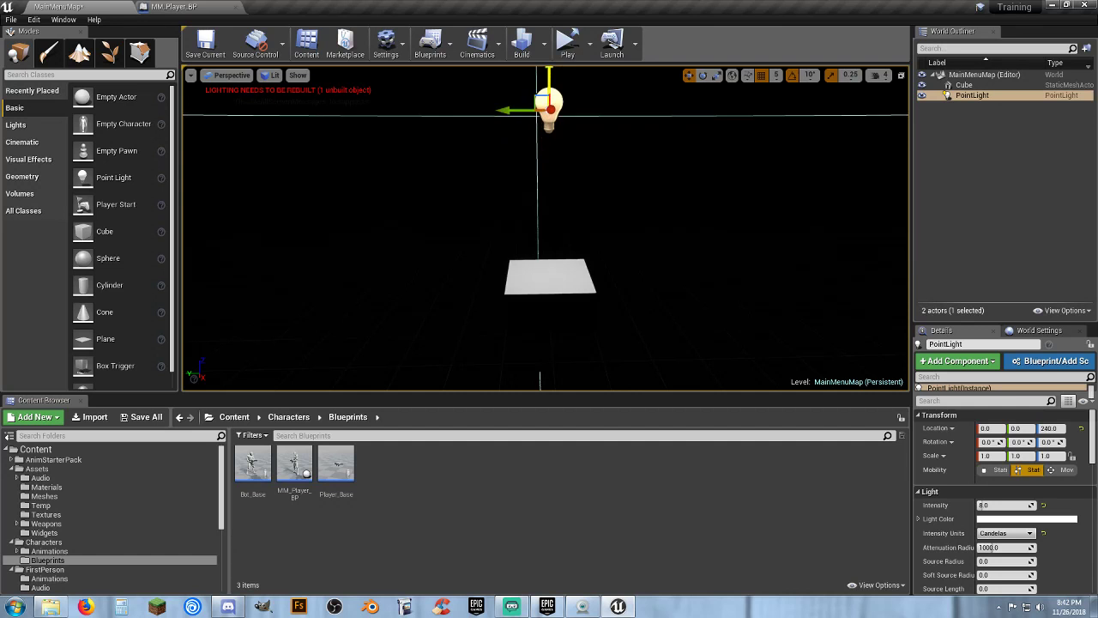
right_click_drag(605, 223, 605, 206)
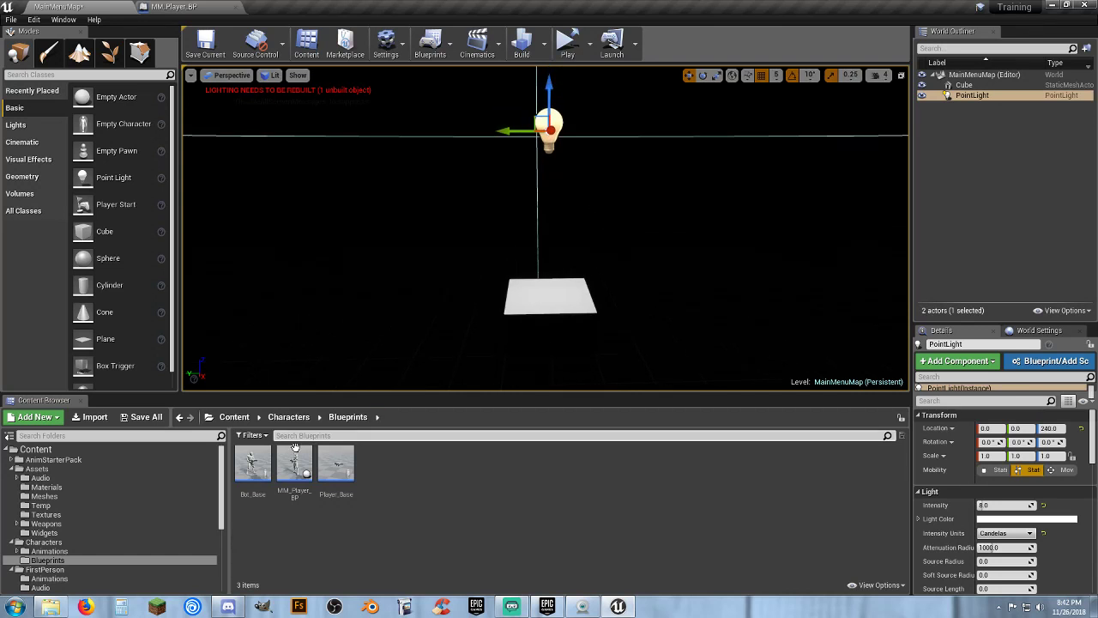
Step: Place MM_Player_BP on top of the cube at 0, 0, 50 and rotate it -110° around the vertical axis
left_click_drag(296, 462, 546, 302)
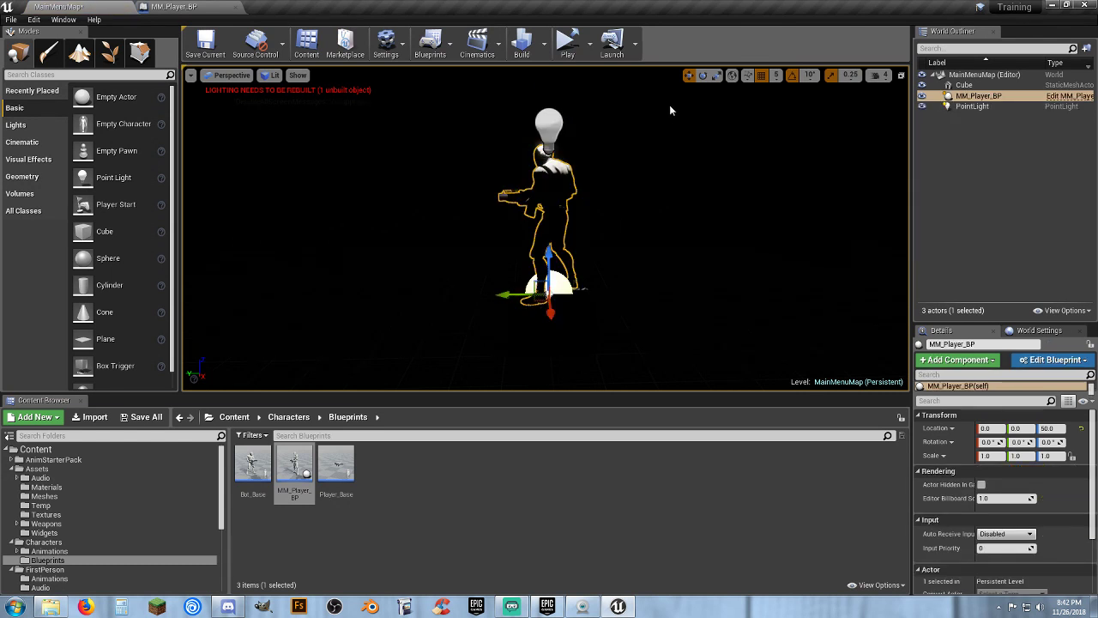
left_click(703, 76)
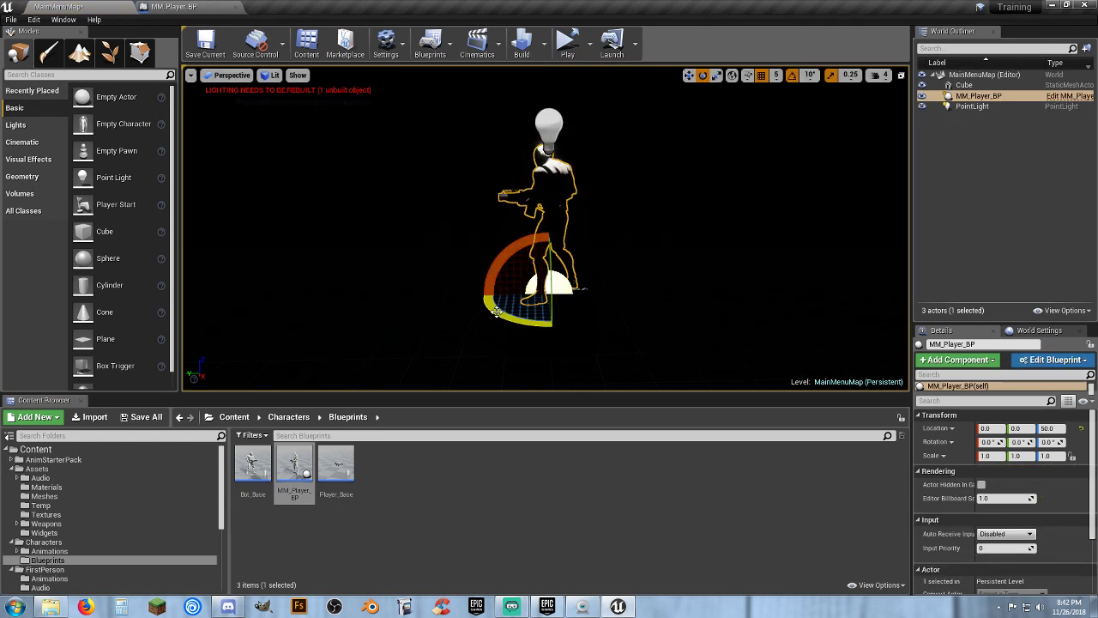
left_click_drag(496, 311, 478, 230)
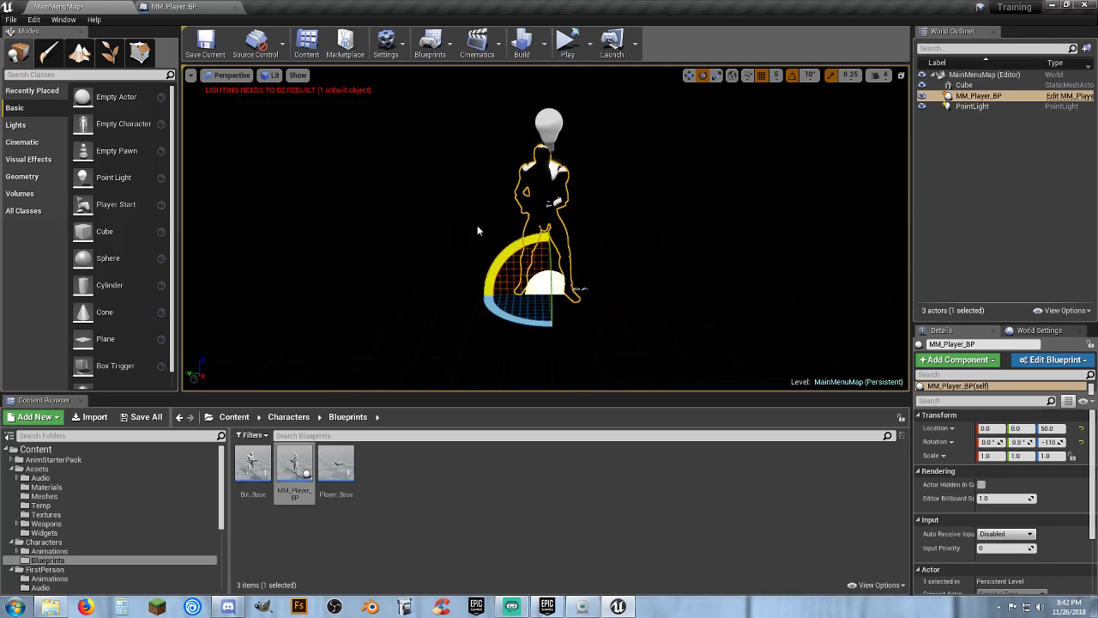
Step: Move the point light in front of the mannequin, to location 105, 0, 205
left_click(547, 118)
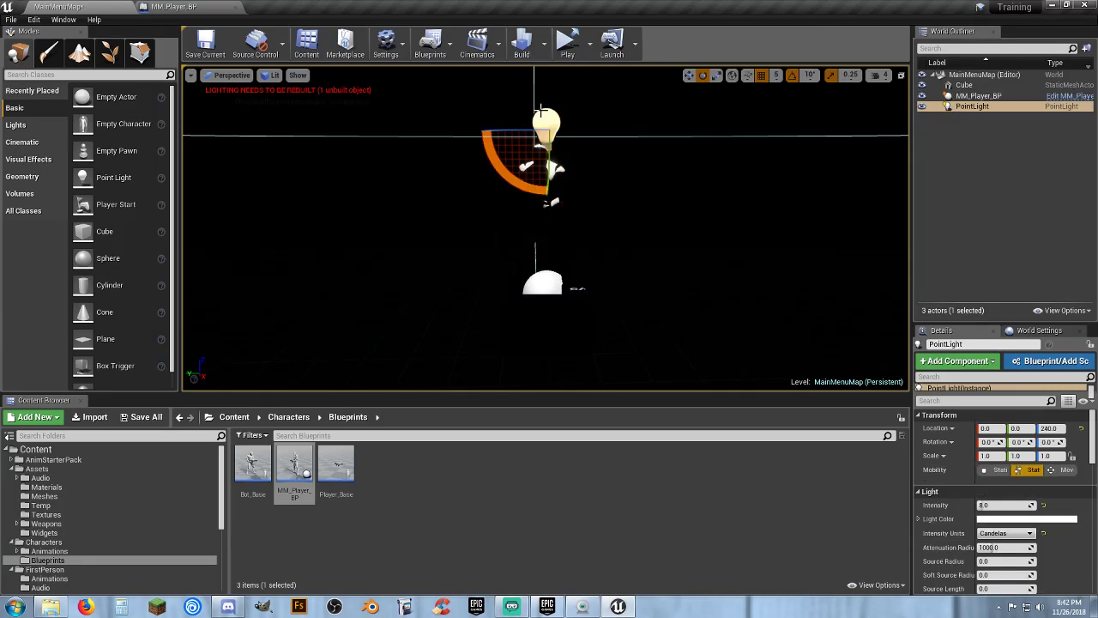
right_click_drag(589, 152, 589, 152)
key("w")
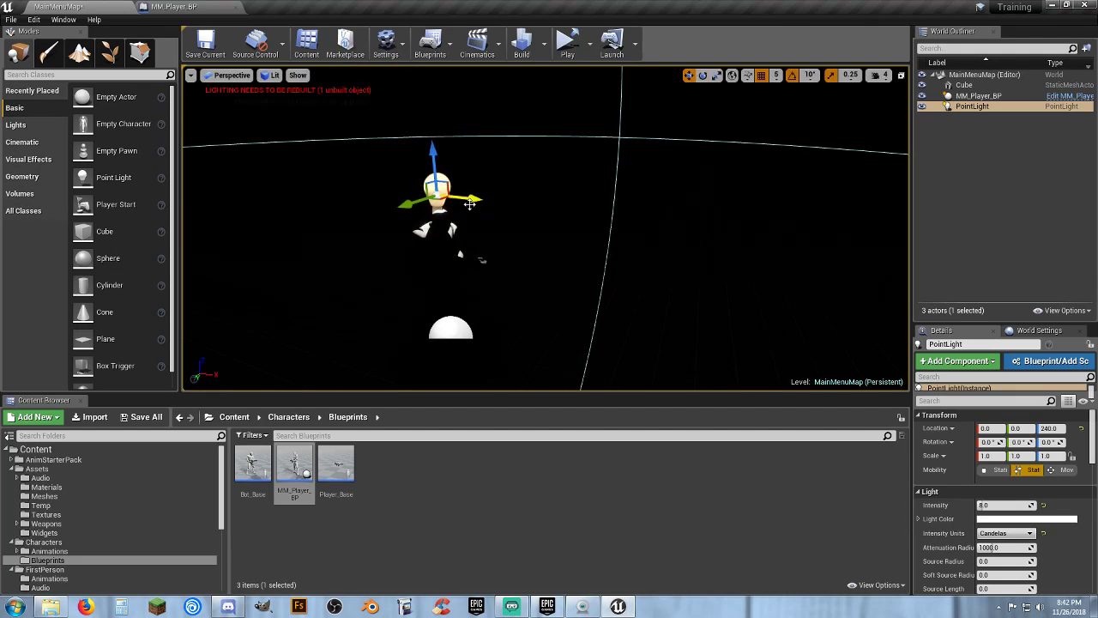
left_click_drag(470, 203, 589, 221)
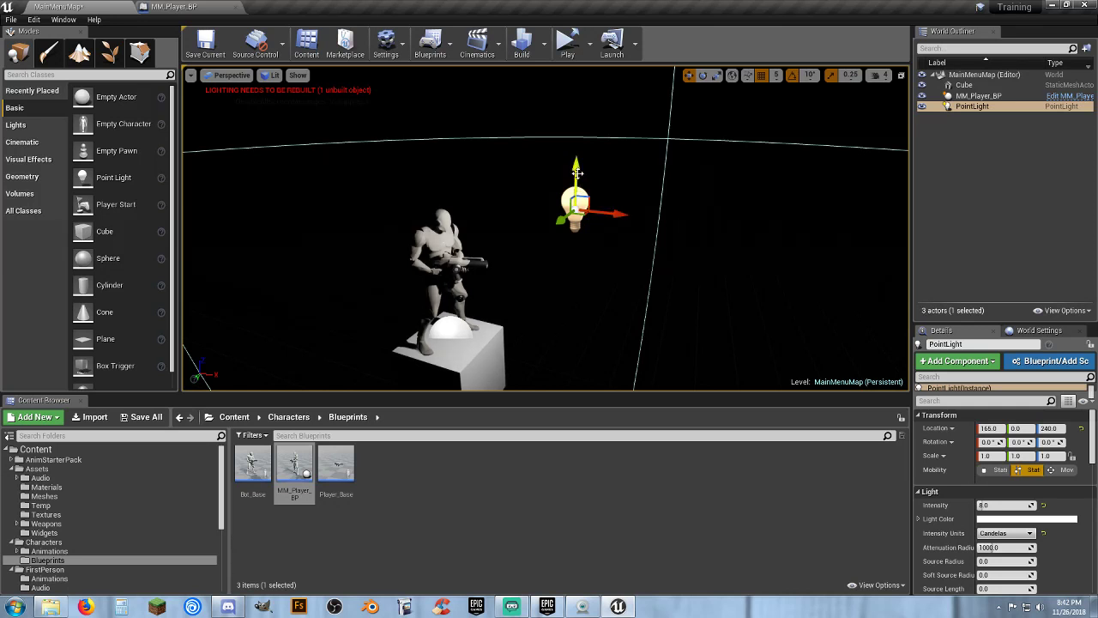
mouse_move(577, 172)
left_mouse_down()
mouse_move(576, 153)
mouse_move(573, 221)
mouse_move(570, 152)
left_mouse_up()
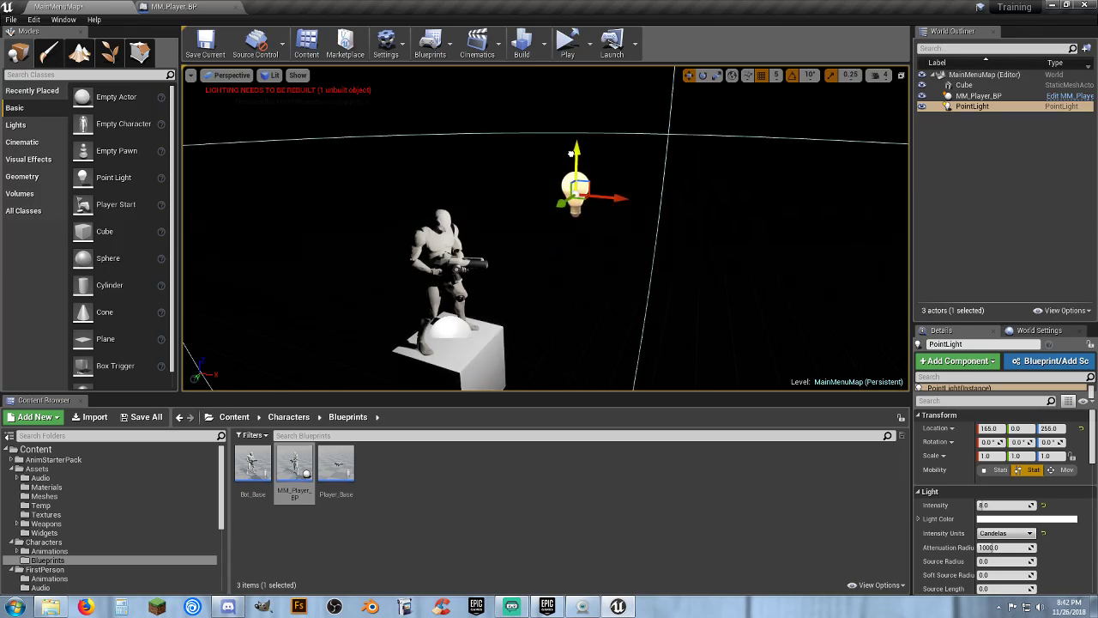
left_click_drag(567, 198, 452, 234, "alt")
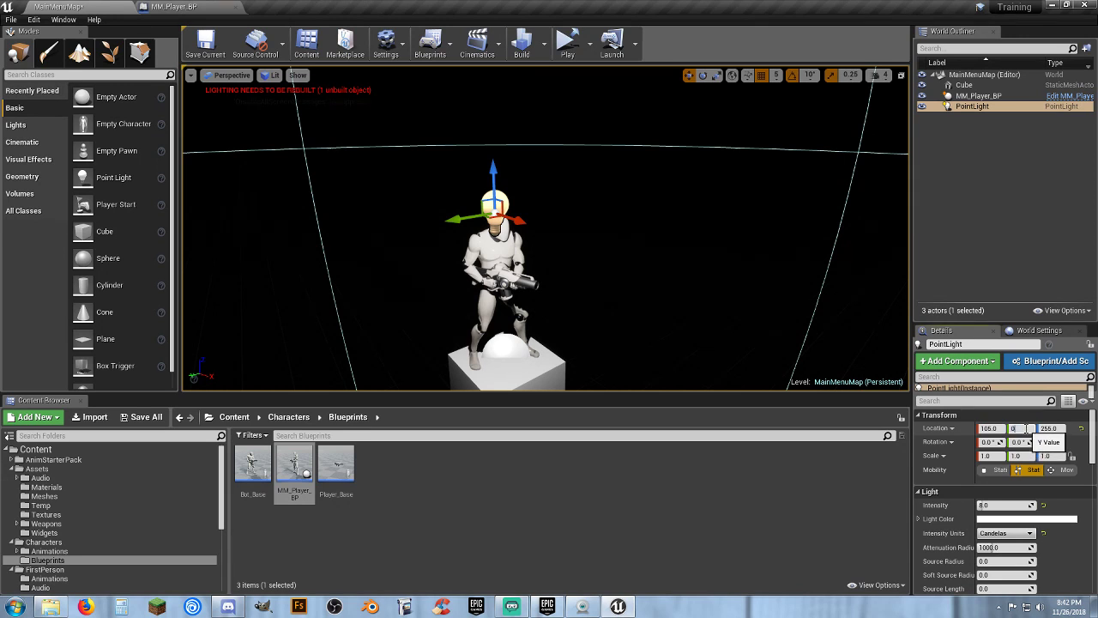
key("Tab")
right_click_drag(560, 266, 560, 266)
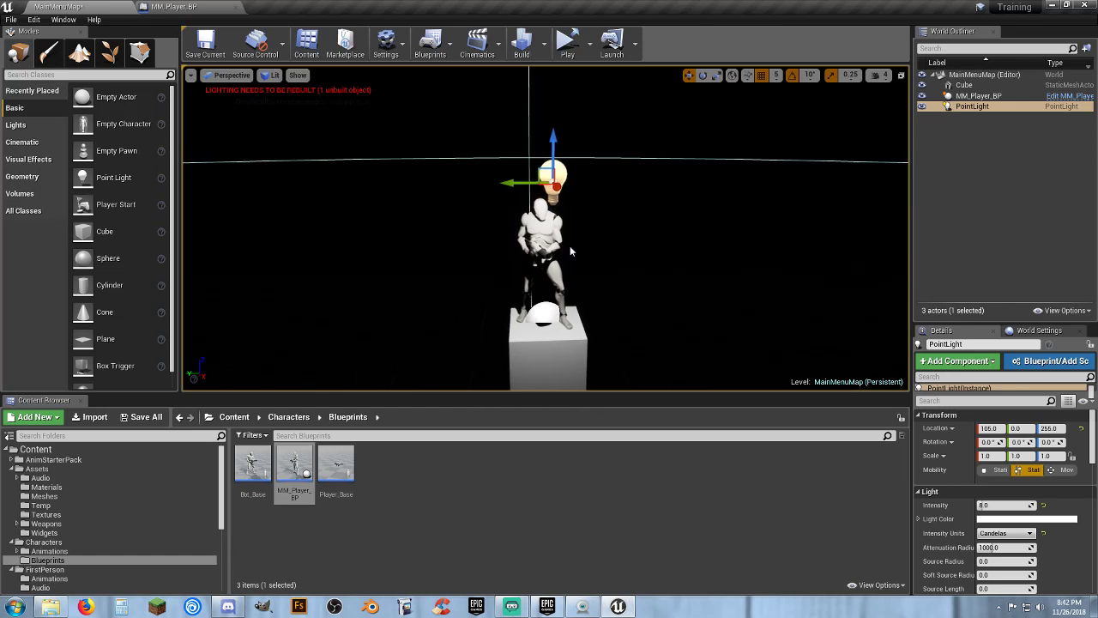
left_click_drag(552, 137, 576, 190)
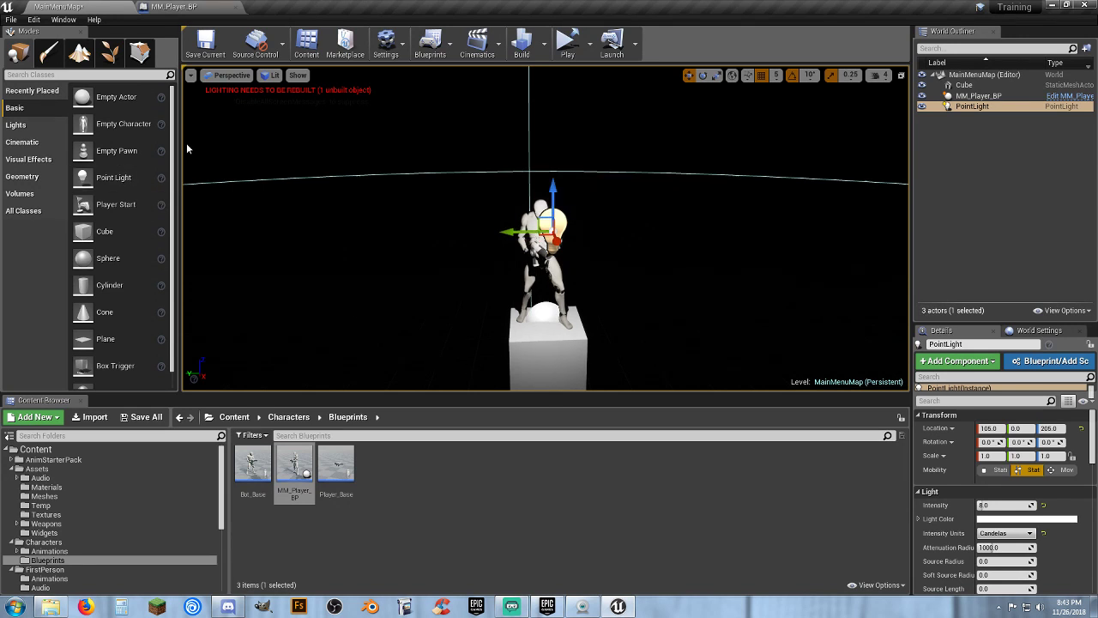
Step: Turn off Cast Shadow for the SkeletalMesh and SK_FPGun components of MM_Player_BP, and compile and save the blueprint
left_click(174, 6)
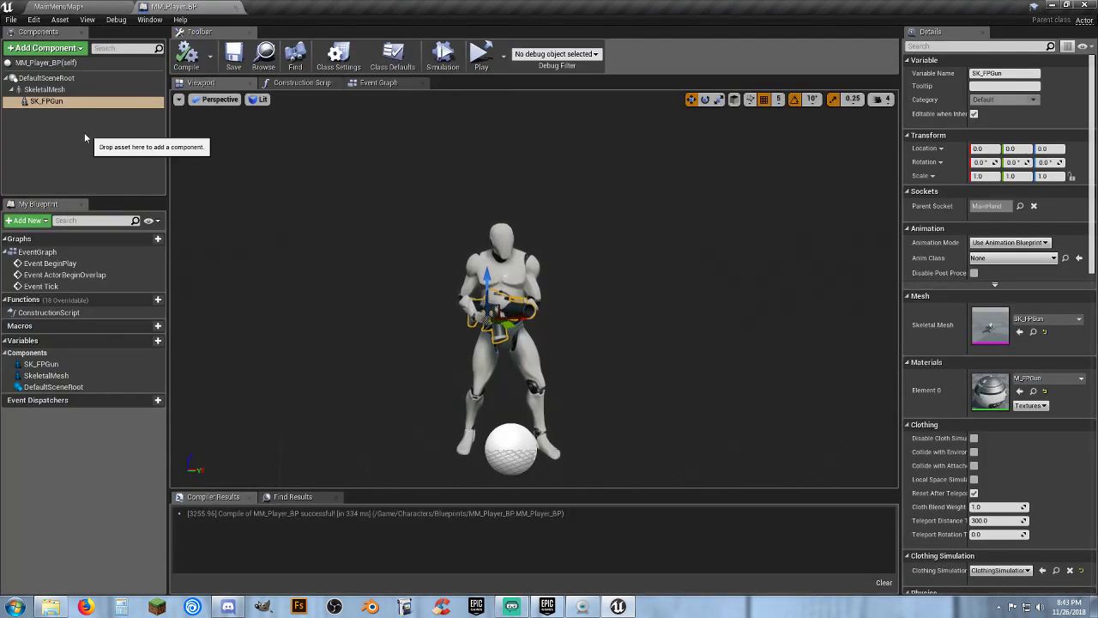
left_click(44, 89)
scroll(949, 464, "down", 2)
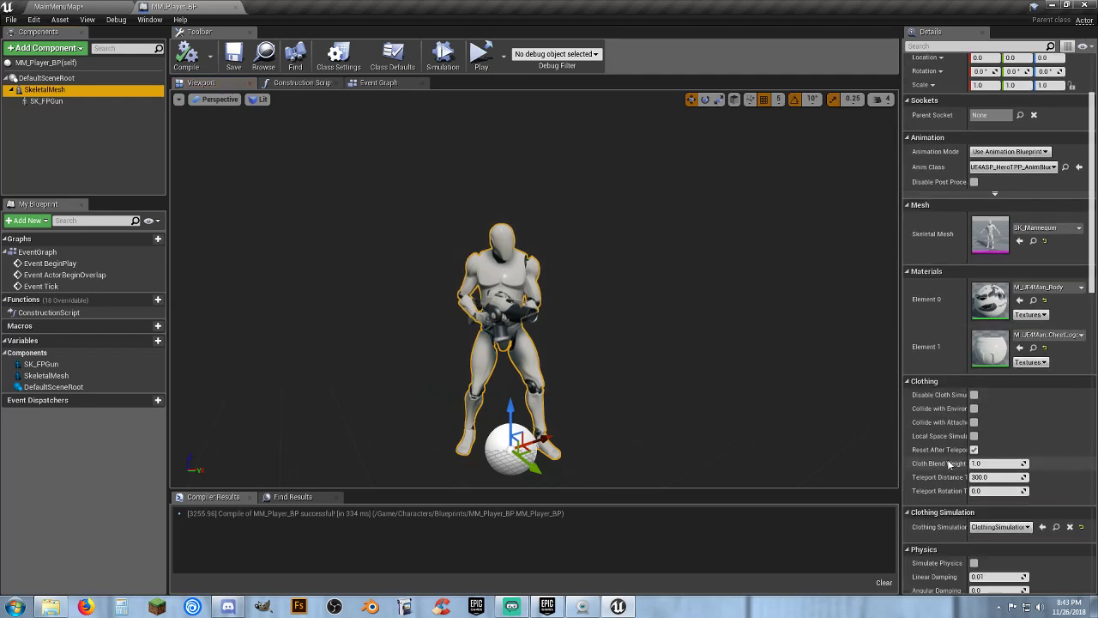
scroll(949, 464, "down", 10)
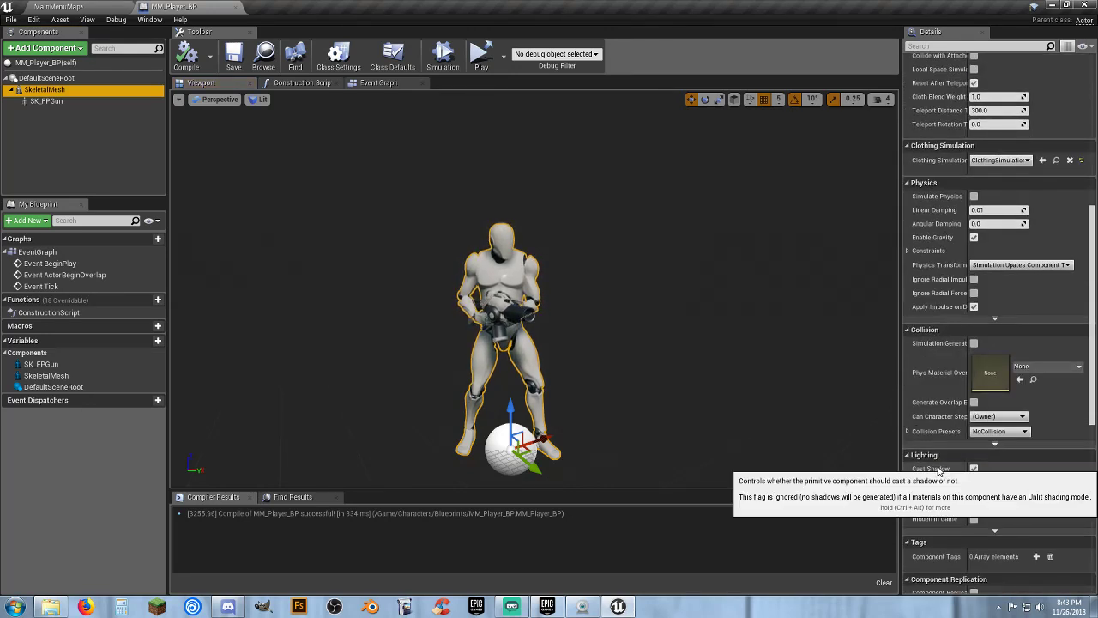
left_click(974, 468)
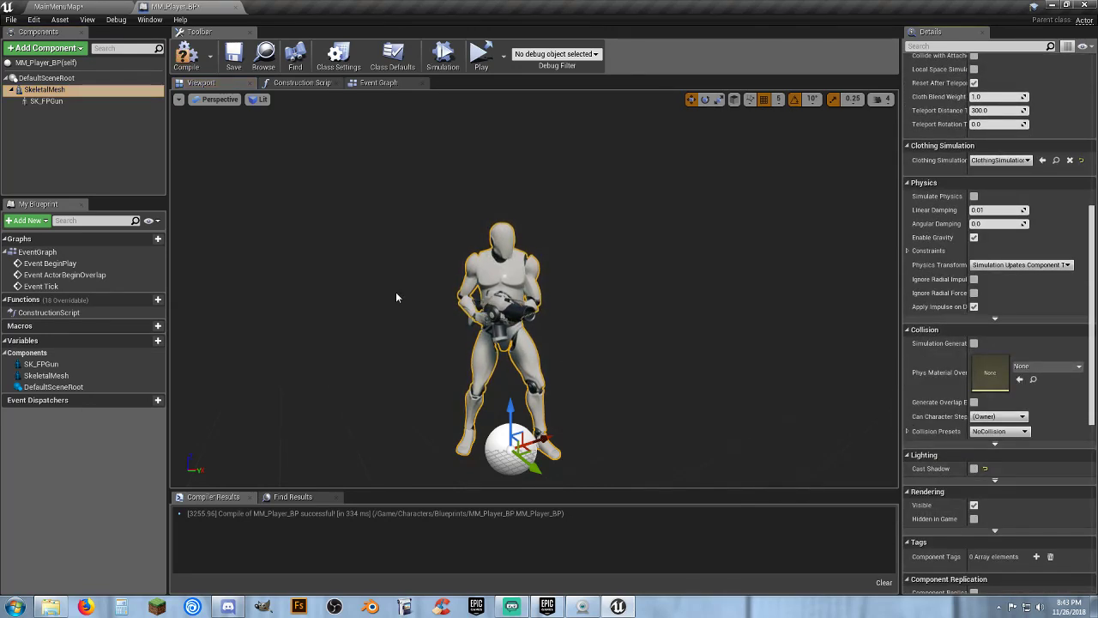
left_click(48, 101)
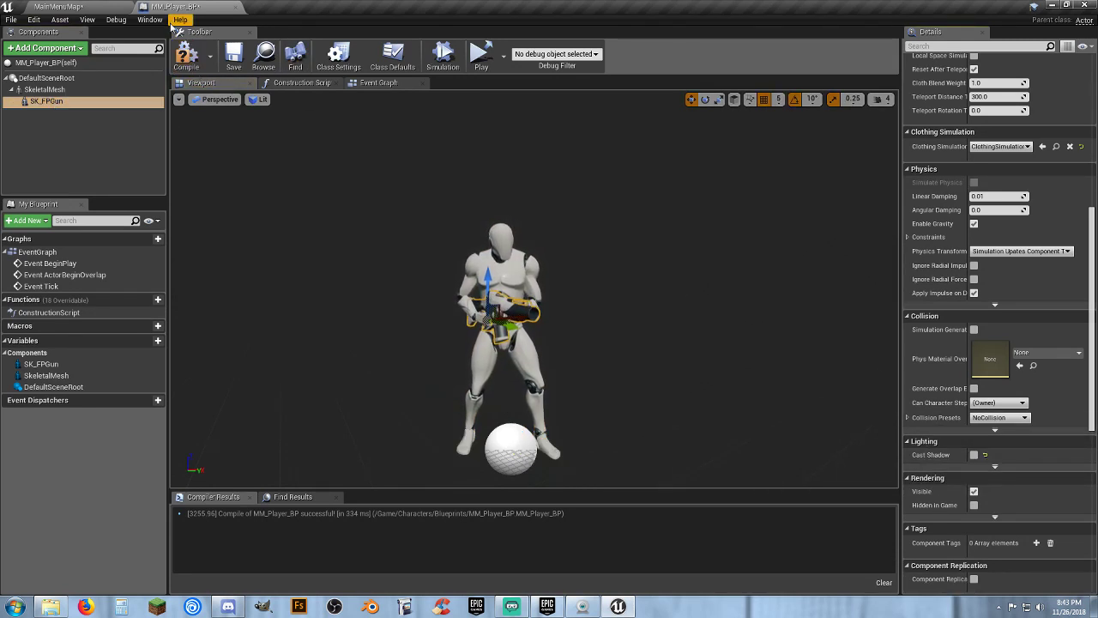
left_click(186, 56)
left_click(233, 56)
Step: Return to the MainMenuMap level and move the point light farther forward and up, to location 120, 0, 220
left_click(110, 9)
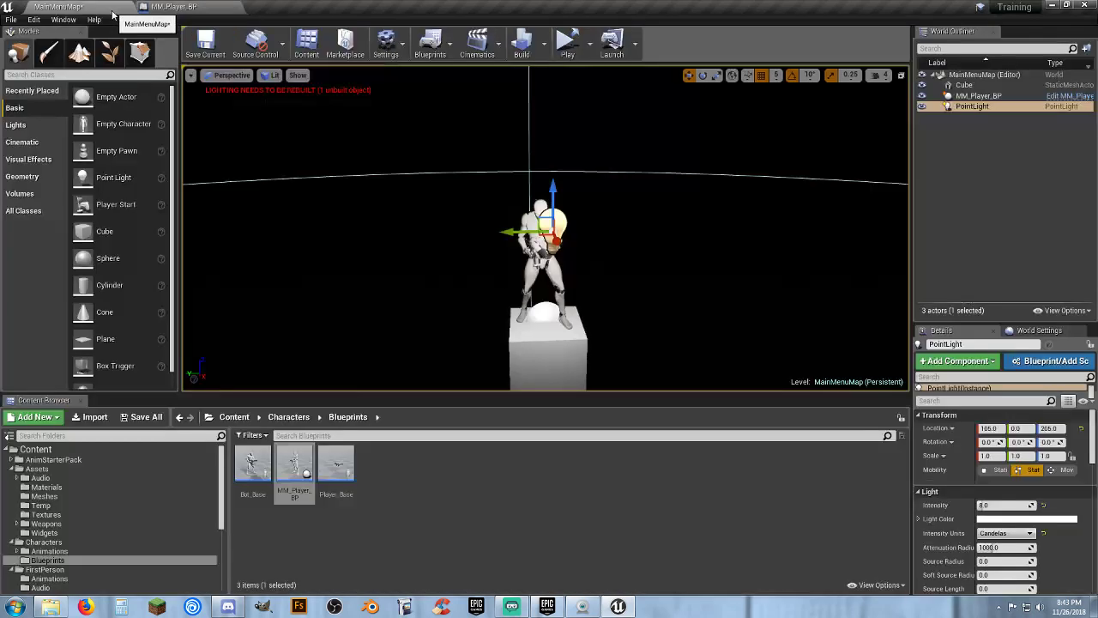
left_click_drag(627, 272, 575, 249, "alt")
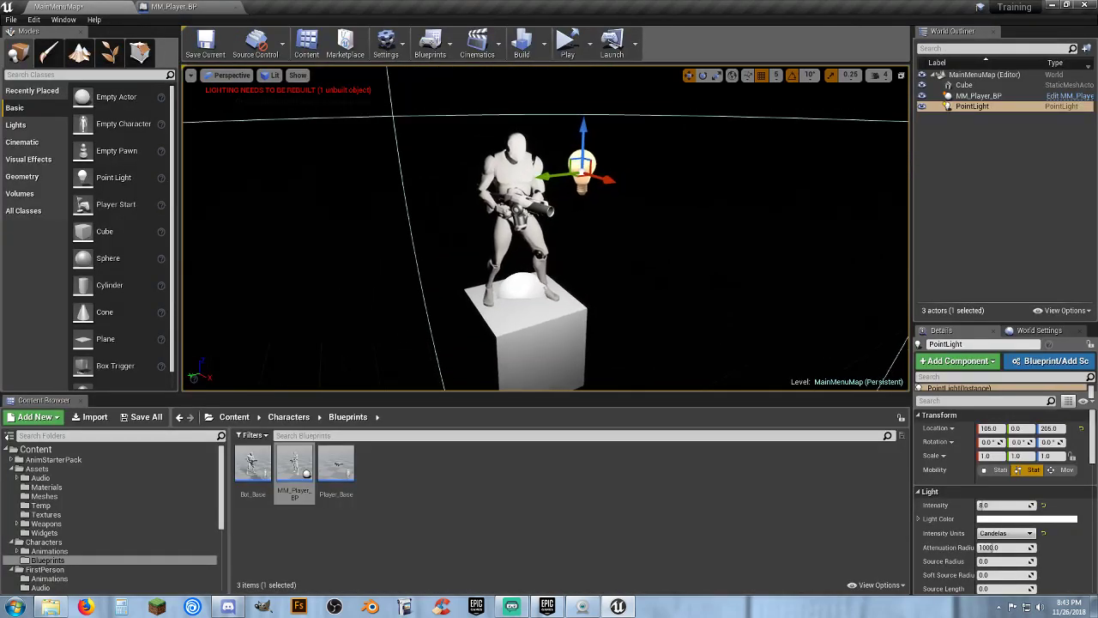
left_click_drag(583, 128, 582, 105)
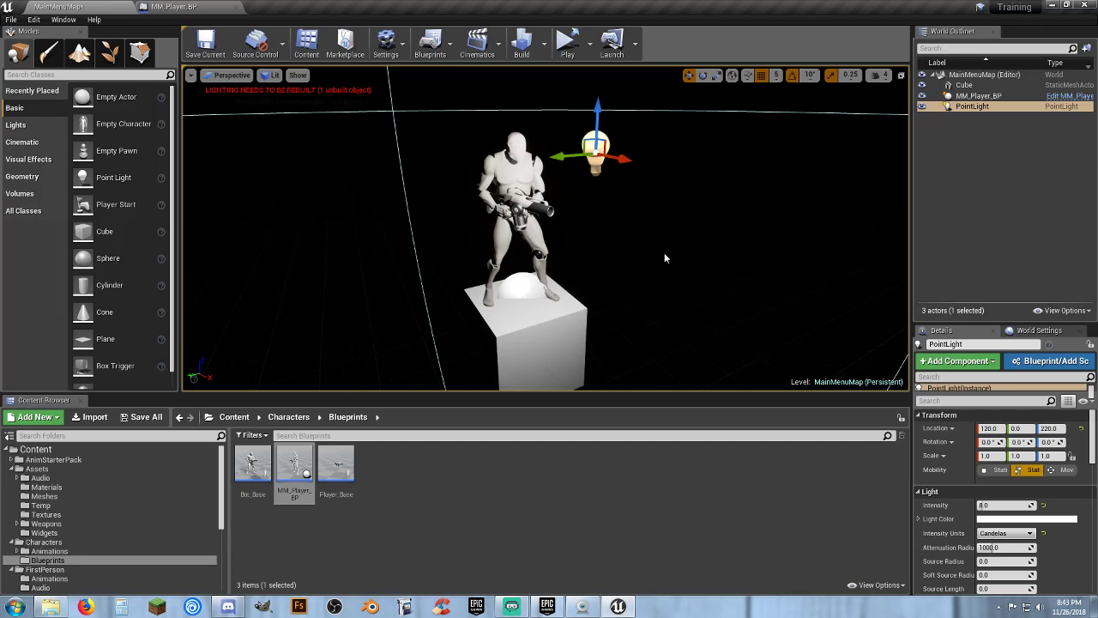
Step: Delete the cube beneath the mannequin
right_click_drag(665, 258, 622, 259)
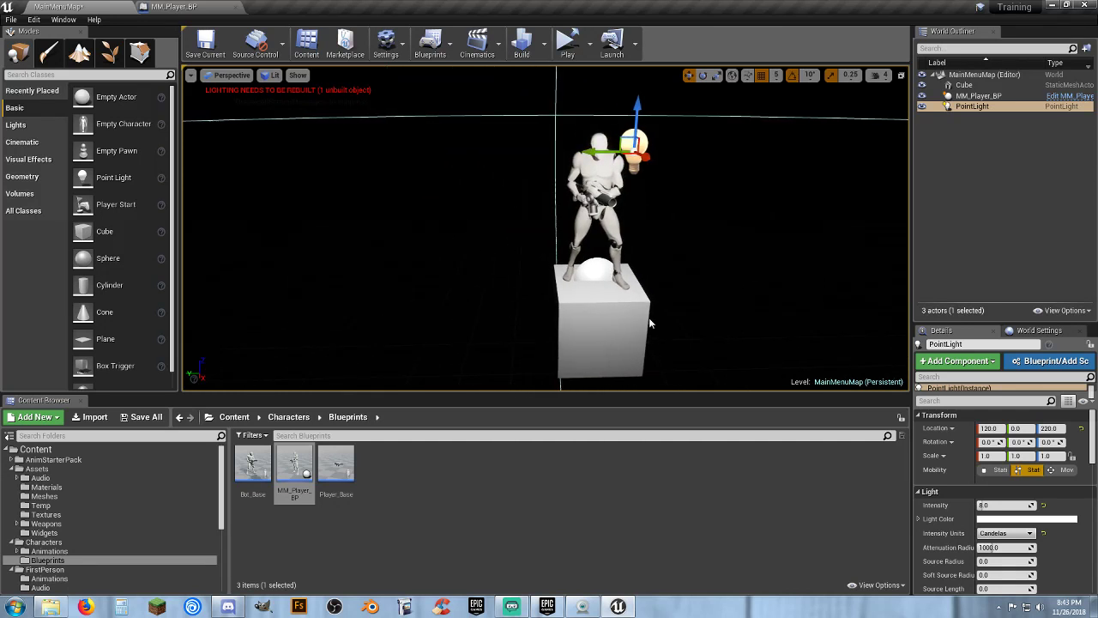
left_click(604, 329)
key("Delete")
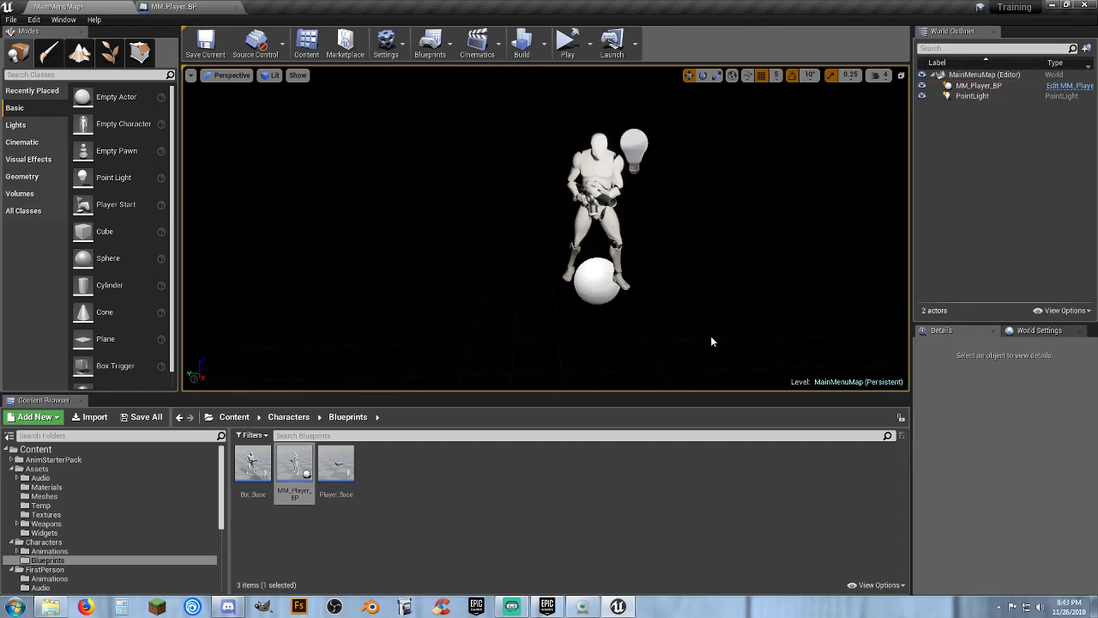
right_click_drag(684, 325, 712, 324)
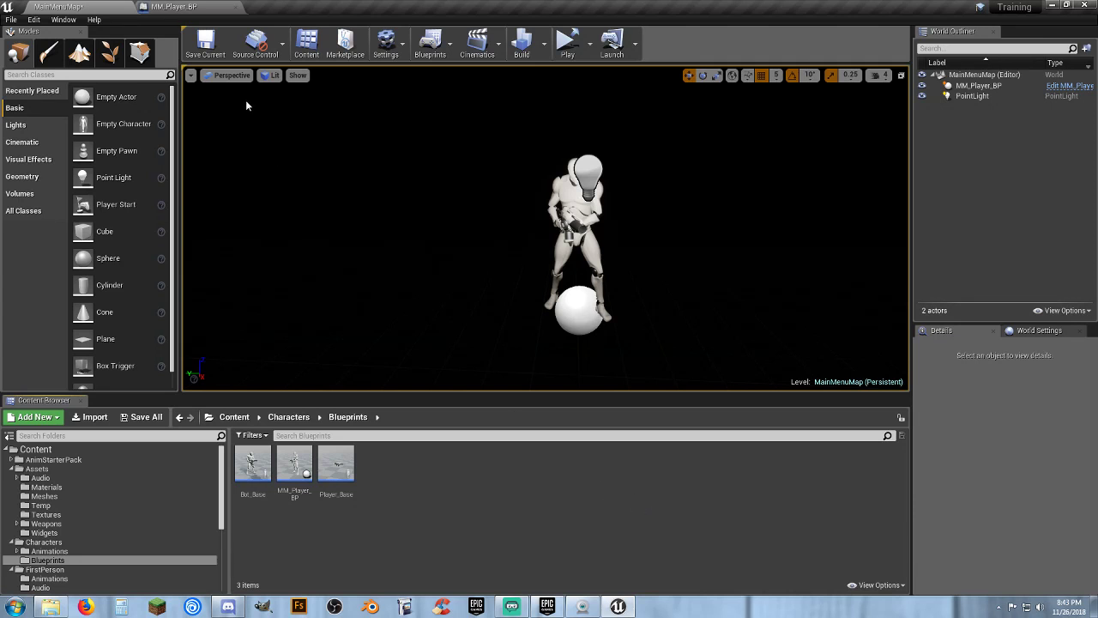
Step: Open MM_Player_BP again, clear the component selection, and examine the mannequin in the blueprint viewport
left_click(184, 7)
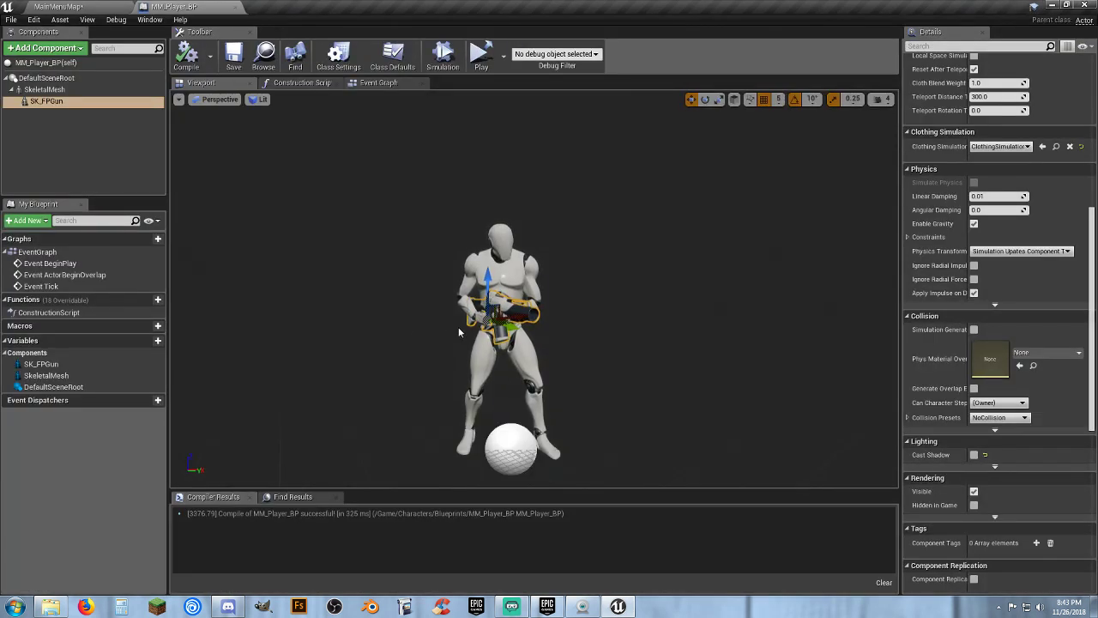
left_click(118, 149)
mouse_move(603, 350)
right_mouse_down()
mouse_move(665, 353)
mouse_move(573, 352)
mouse_move(603, 350)
right_mouse_up()
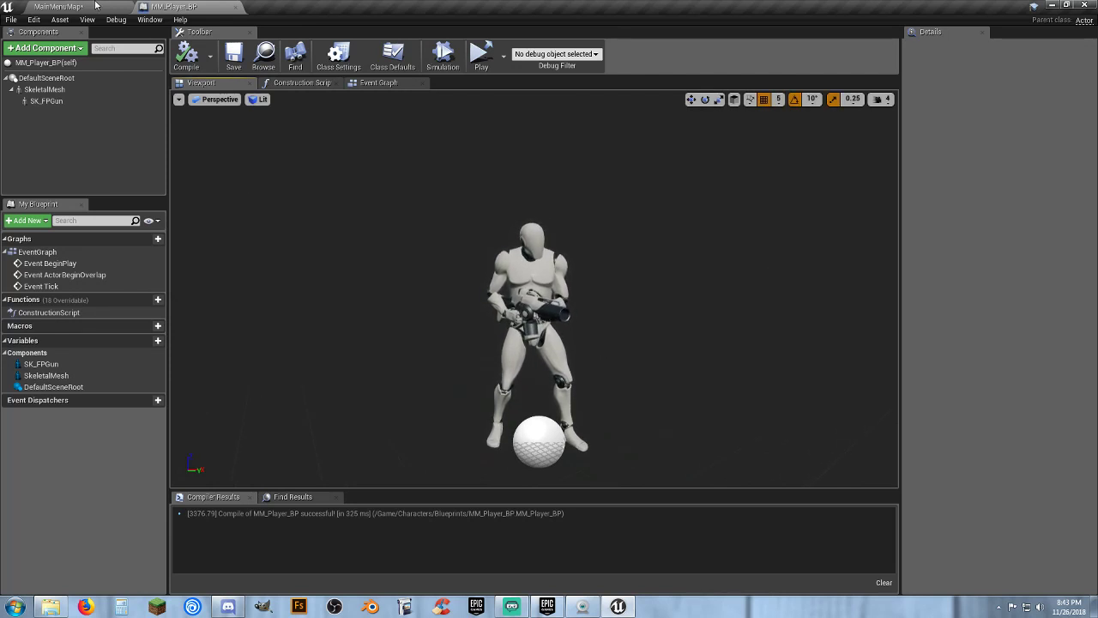
Step: Return to the MainMenuMap level, play it in the selected viewport to check the main menu's background, and stop the preview
left_click(59, 6)
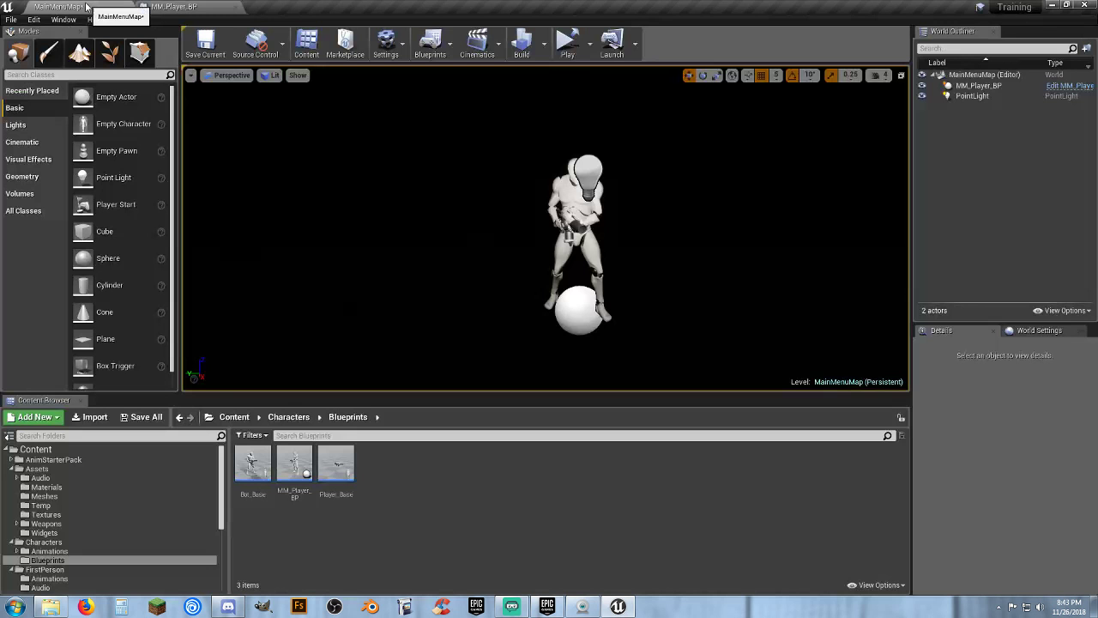
left_click(589, 43)
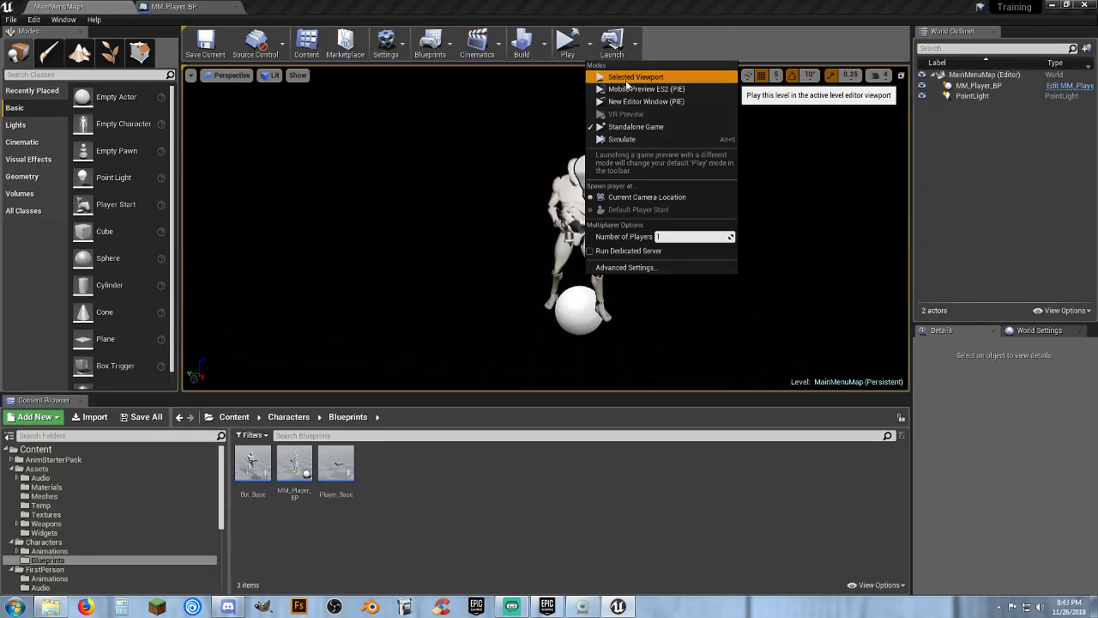
left_click(621, 78)
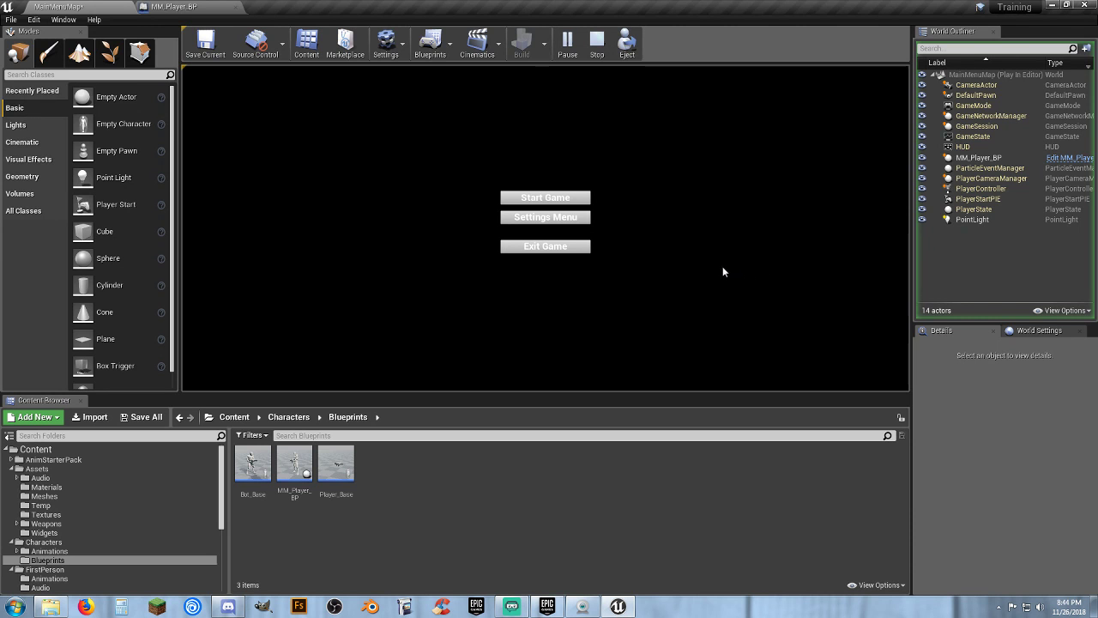
key("Escape")
Step: Open the W_MainMenu widget blueprint from the Assets/Widgets folder
scroll(98, 501, "down", 1)
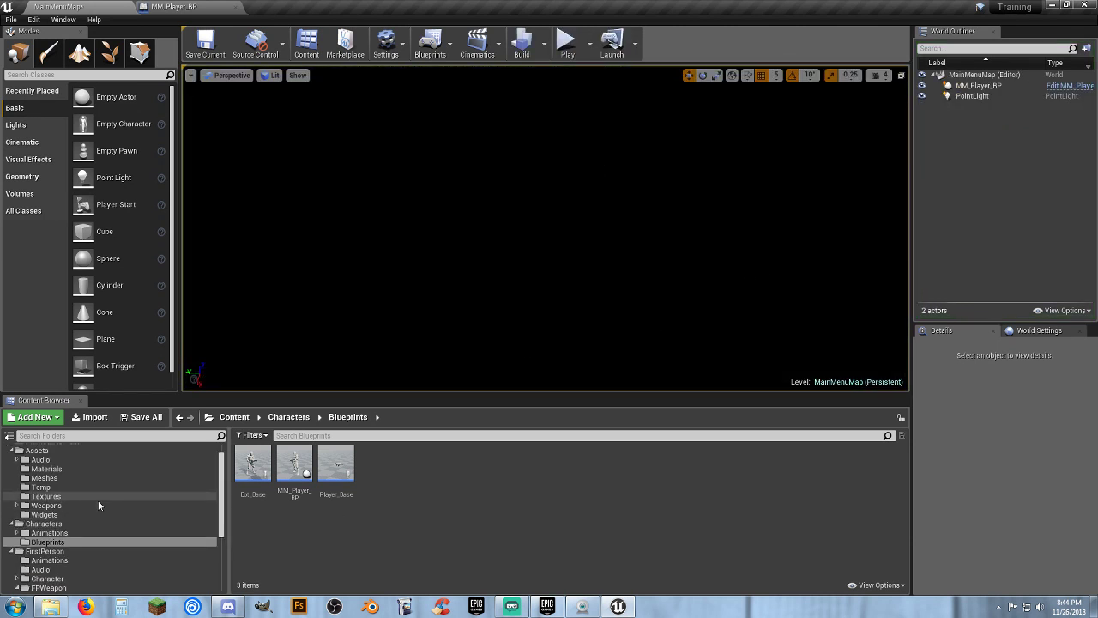
left_click(80, 515)
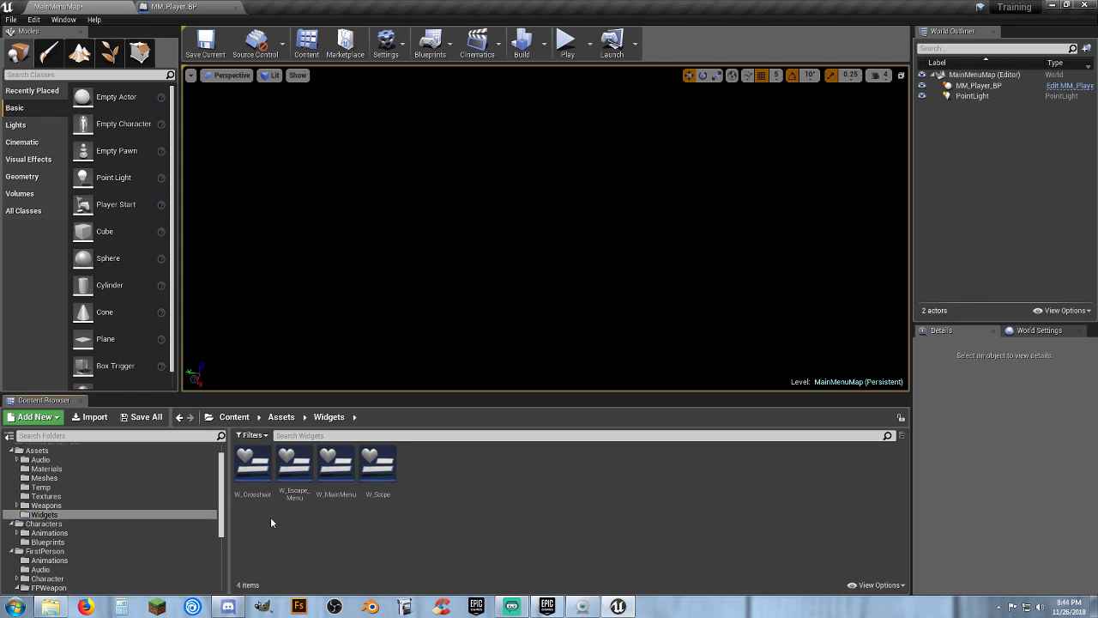
left_click(340, 495)
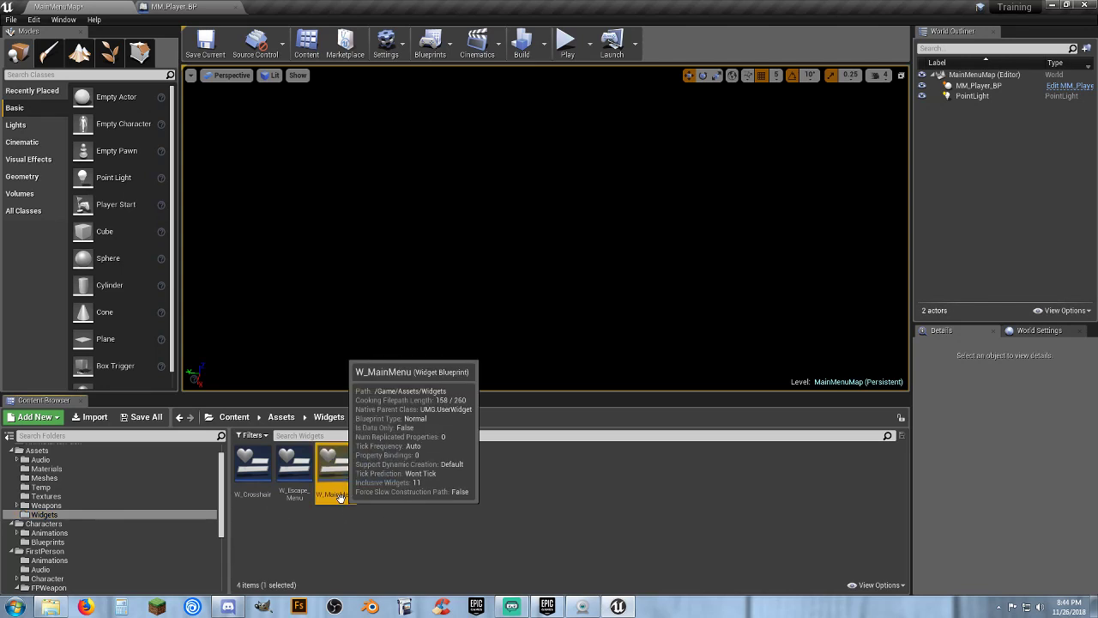
double_click(340, 496)
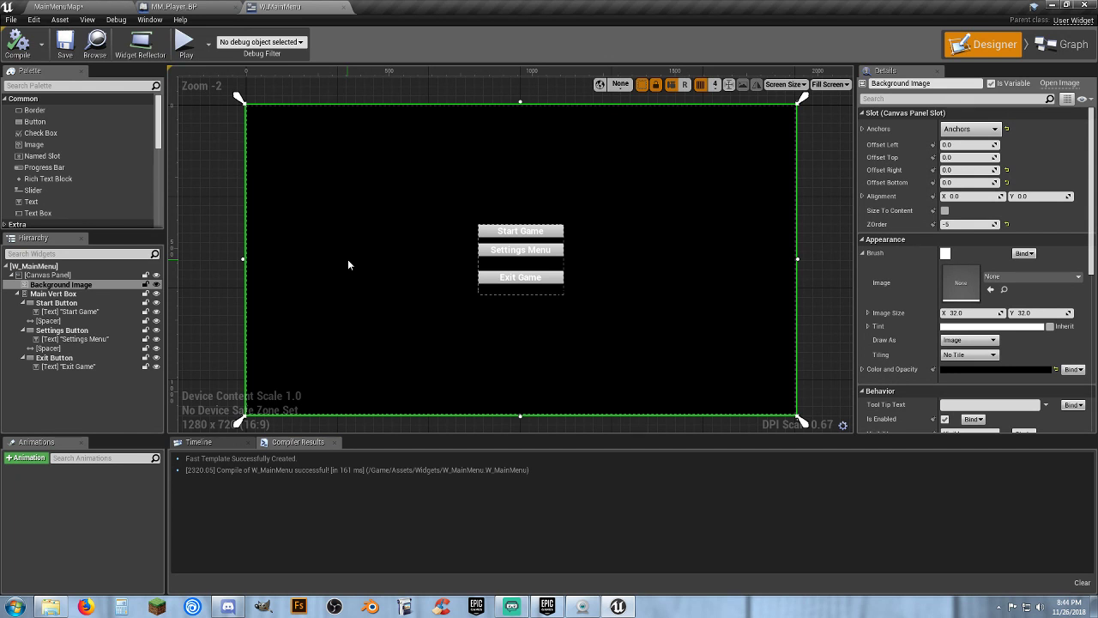
Step: Delete the Background Image from the W_MainMenu canvas, then compile and save the widget
key("Delete")
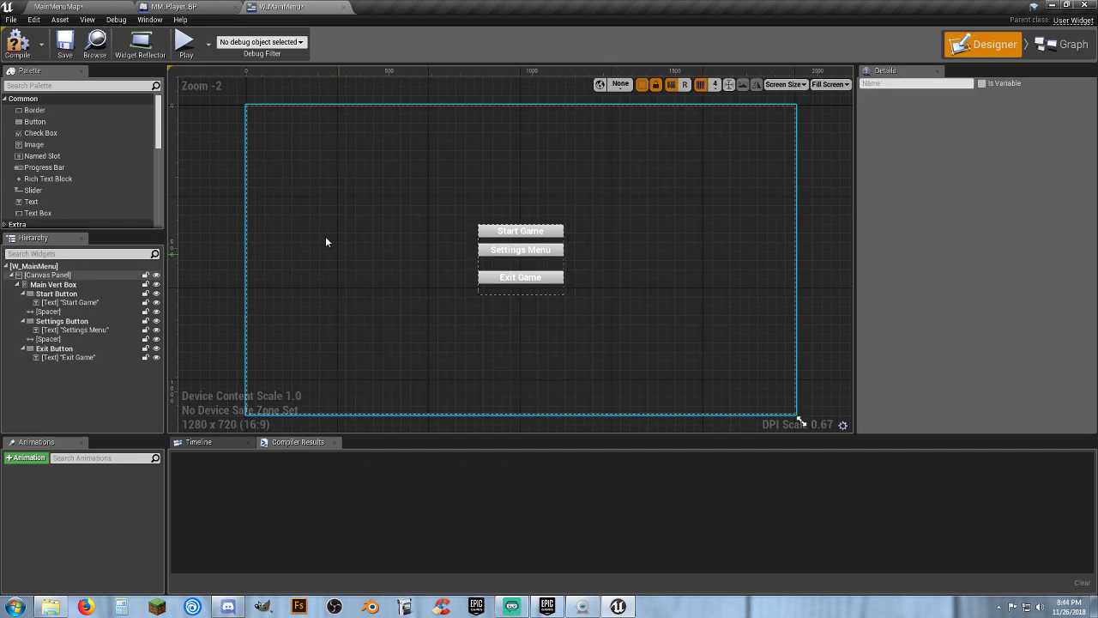
left_click(17, 43)
left_click(65, 42)
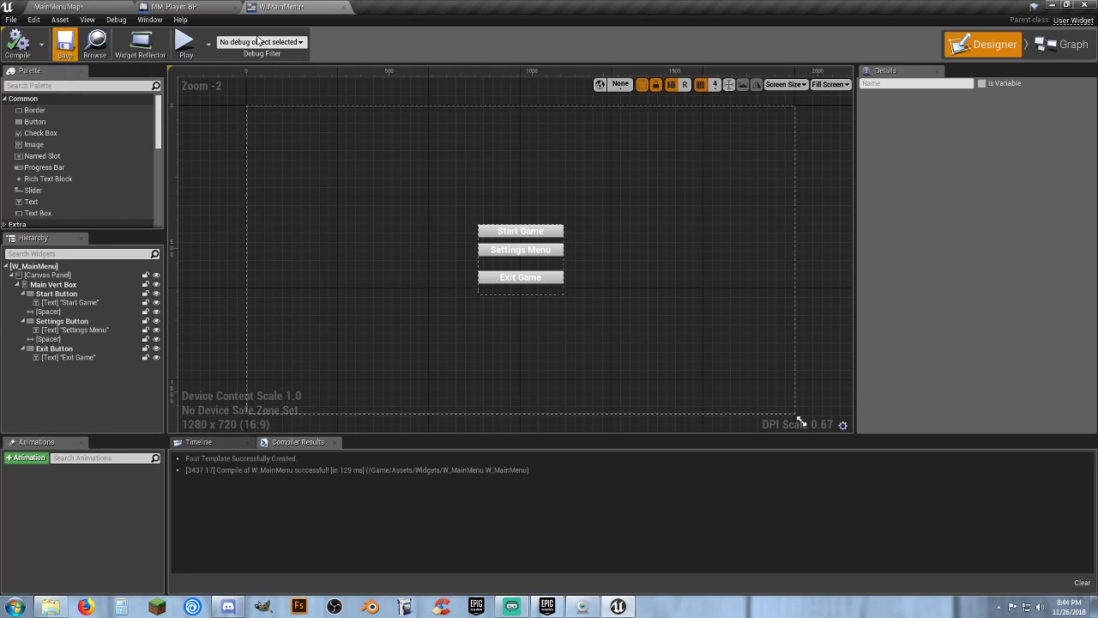
Step: Play the MainMenuMap level in the viewport to check the menu without its background image, and stop the preview
left_click(116, 5)
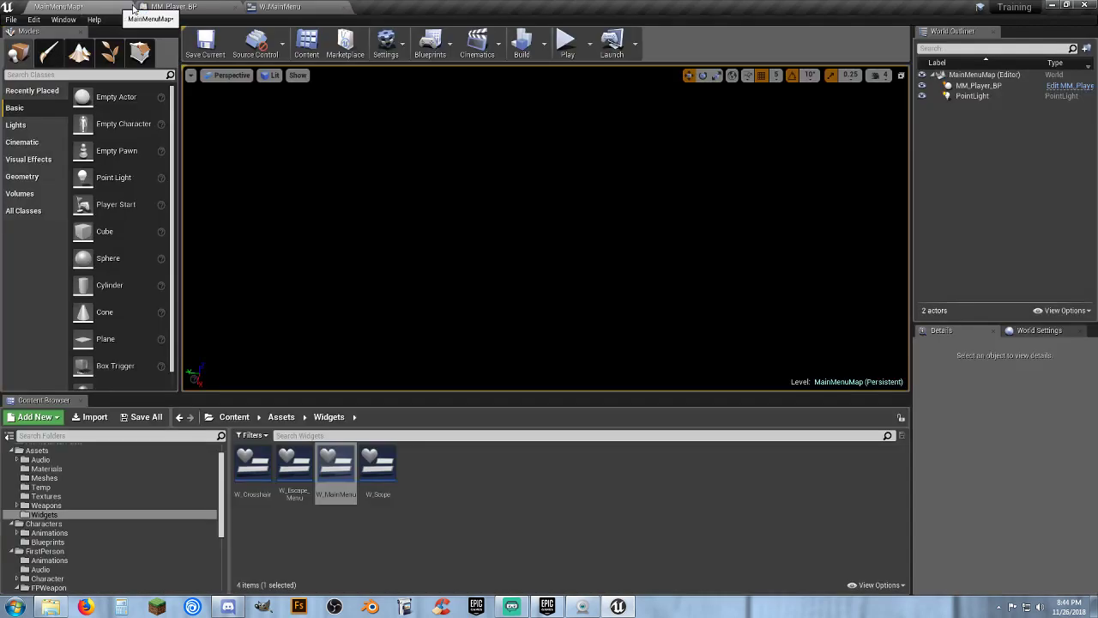
left_click(563, 44)
left_click(605, 304)
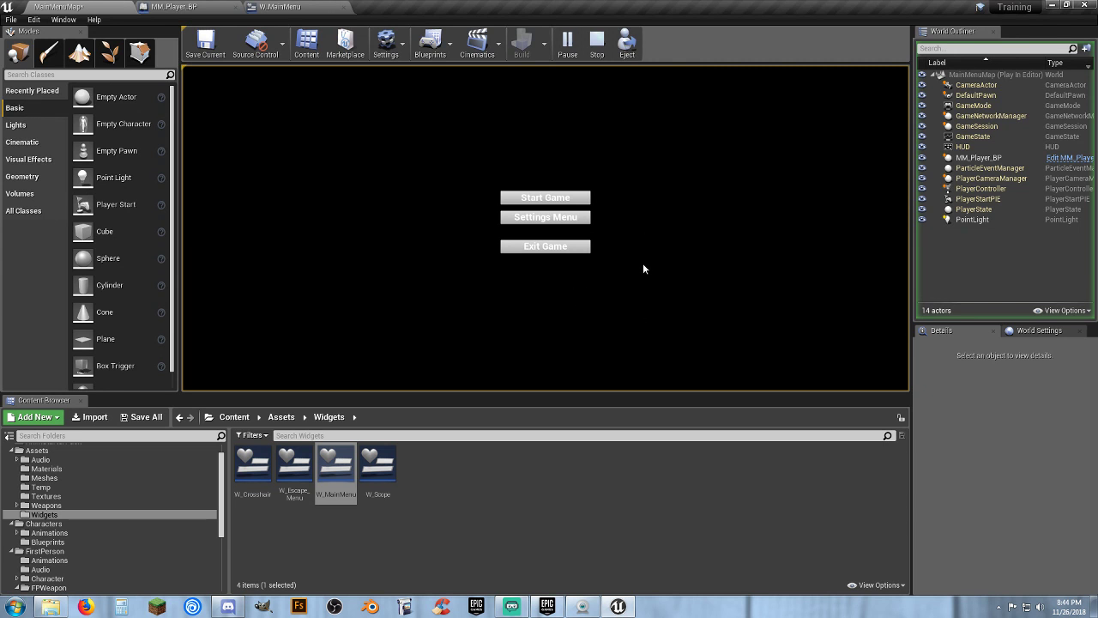
key("Escape")
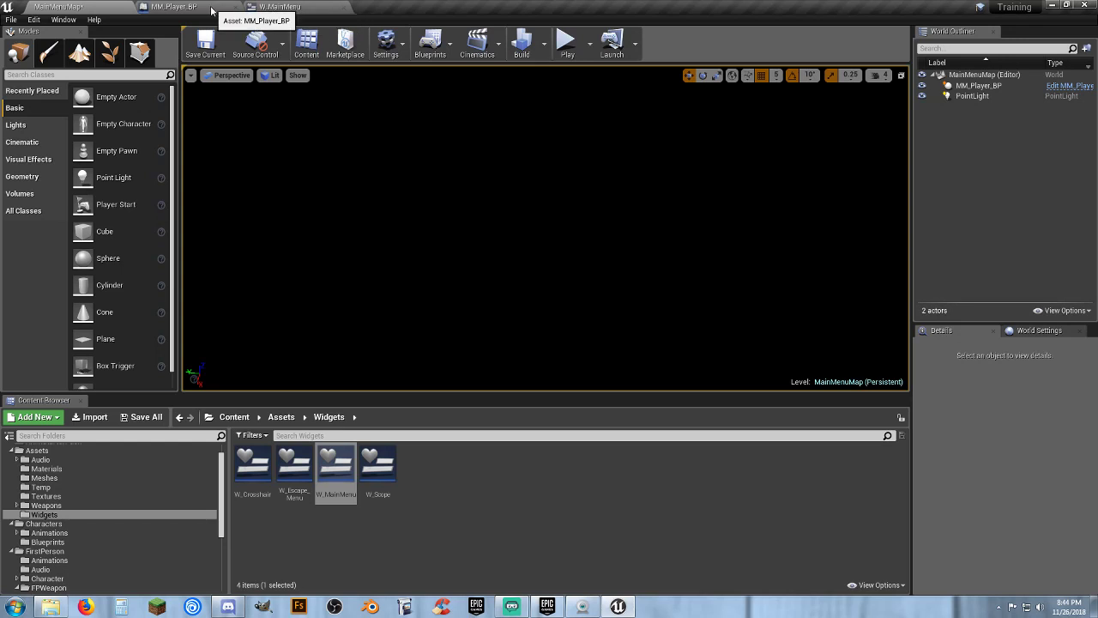
Step: Look over the mannequin in the MM_Player_BP blueprint viewport and return to the MainMenuMap level
left_click(205, 8)
left_click_drag(681, 366, 660, 404)
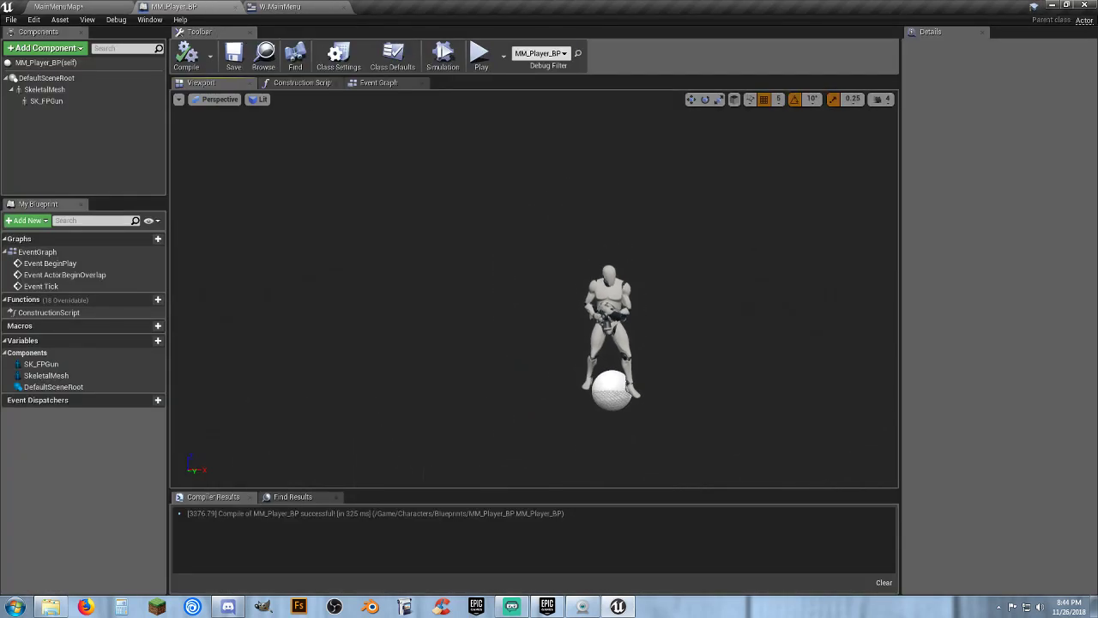
left_click(103, 7)
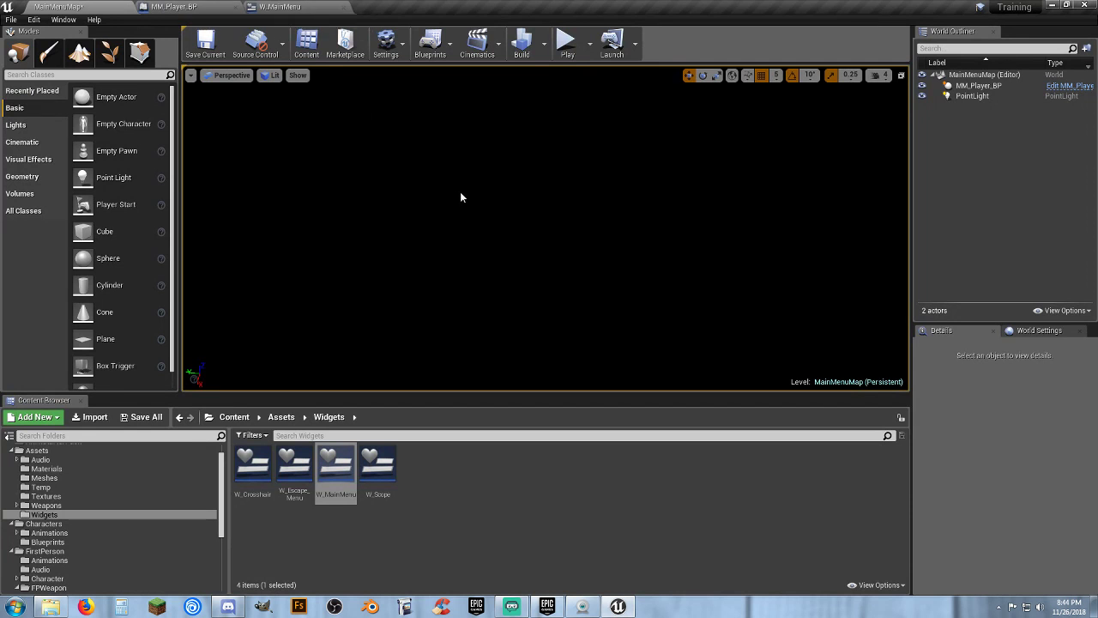
Step: Frame the MM_Player_BP actor from the front in the level, play-test it behind the menu, and stop the preview
left_click(977, 85)
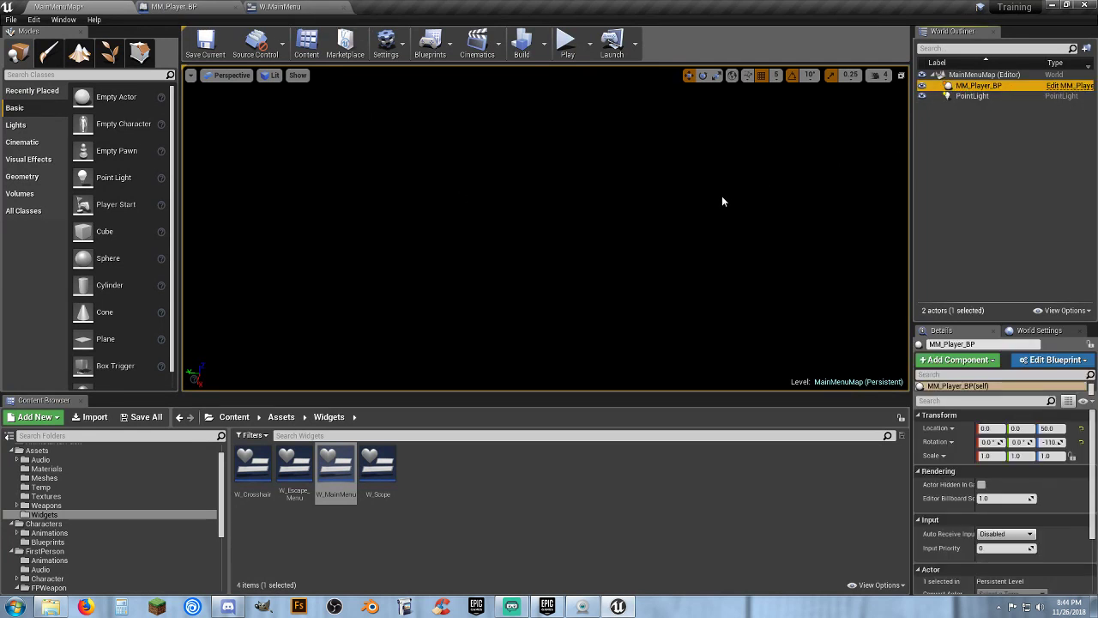
key("f")
mouse_move(643, 201)
right_mouse_down()
mouse_move(643, 274)
mouse_move(631, 219)
right_mouse_up()
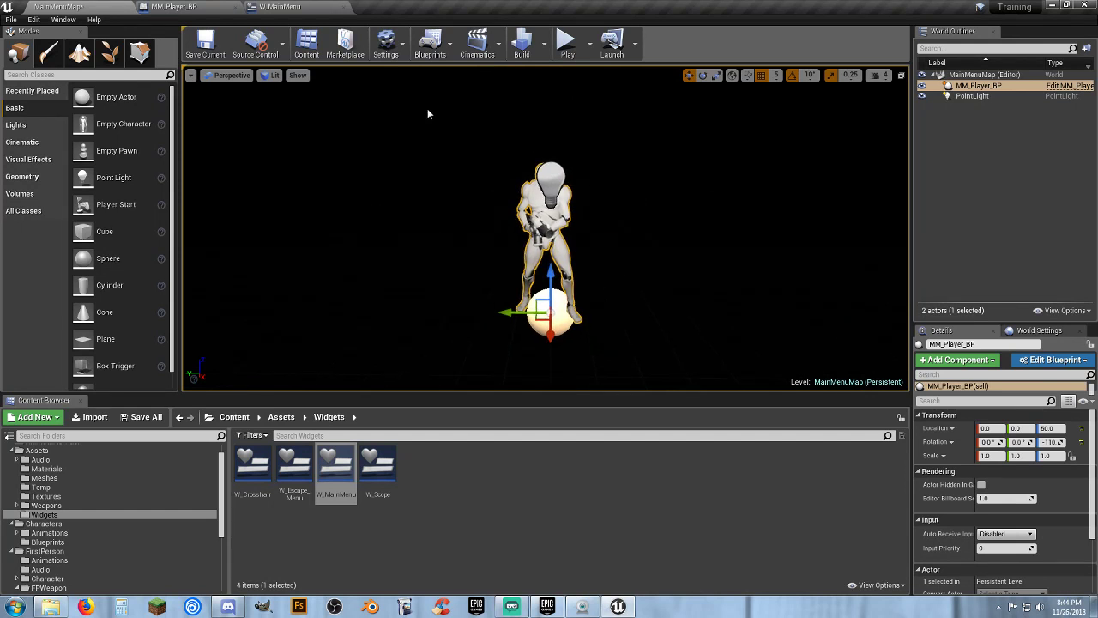
left_click(565, 40)
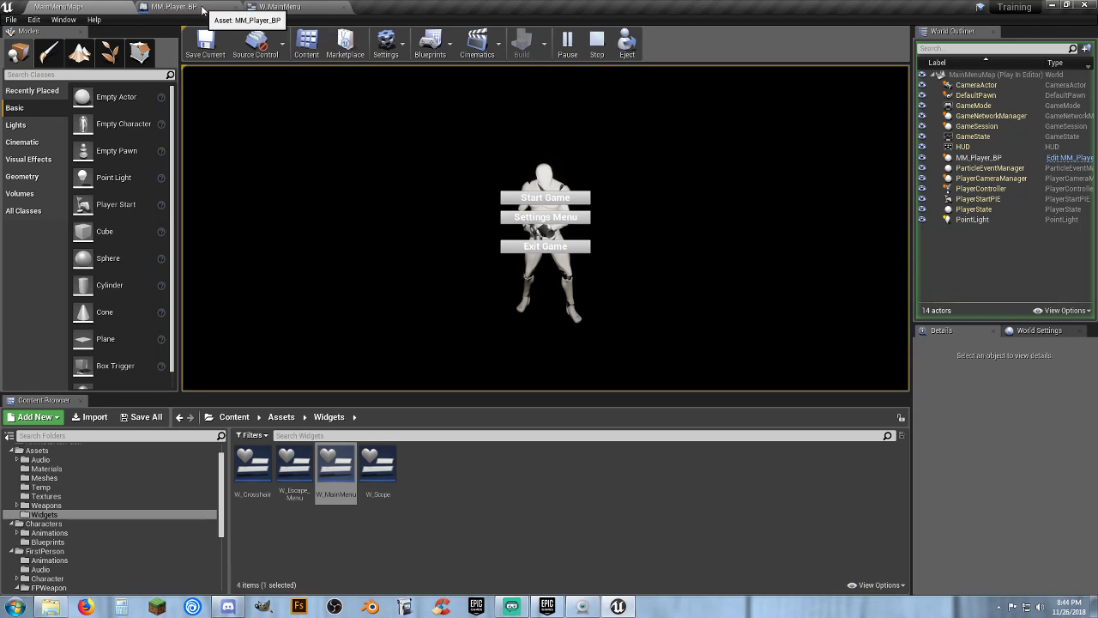
left_click(583, 45)
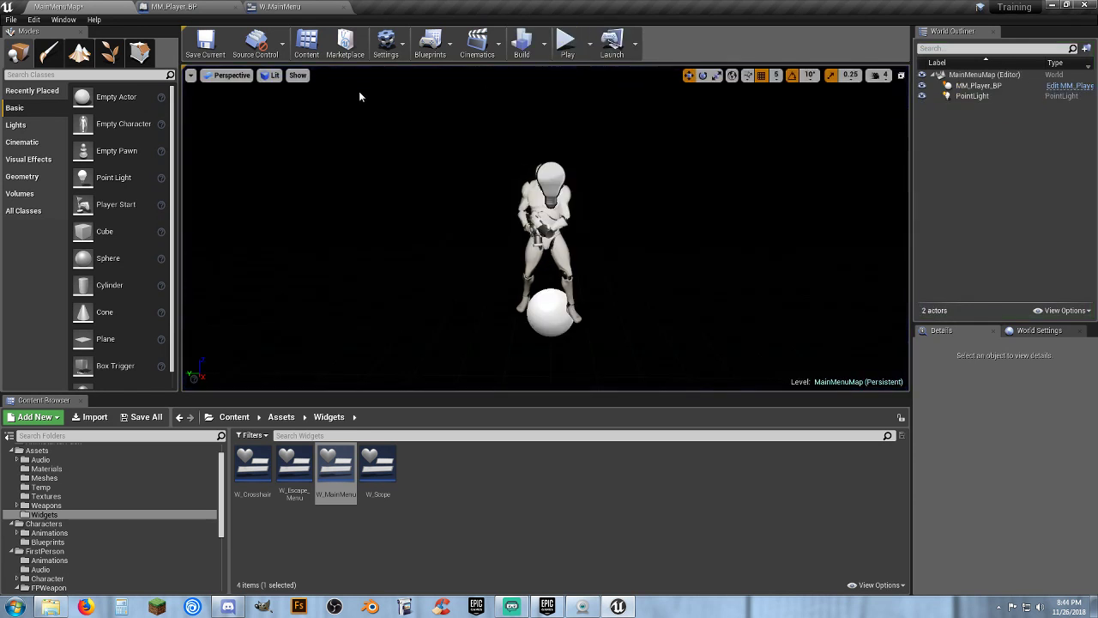
Step: Play-test the menu from a view that places the mannequin to the right of the menu buttons, and stop the preview
left_click_drag(467, 166, 427, 166)
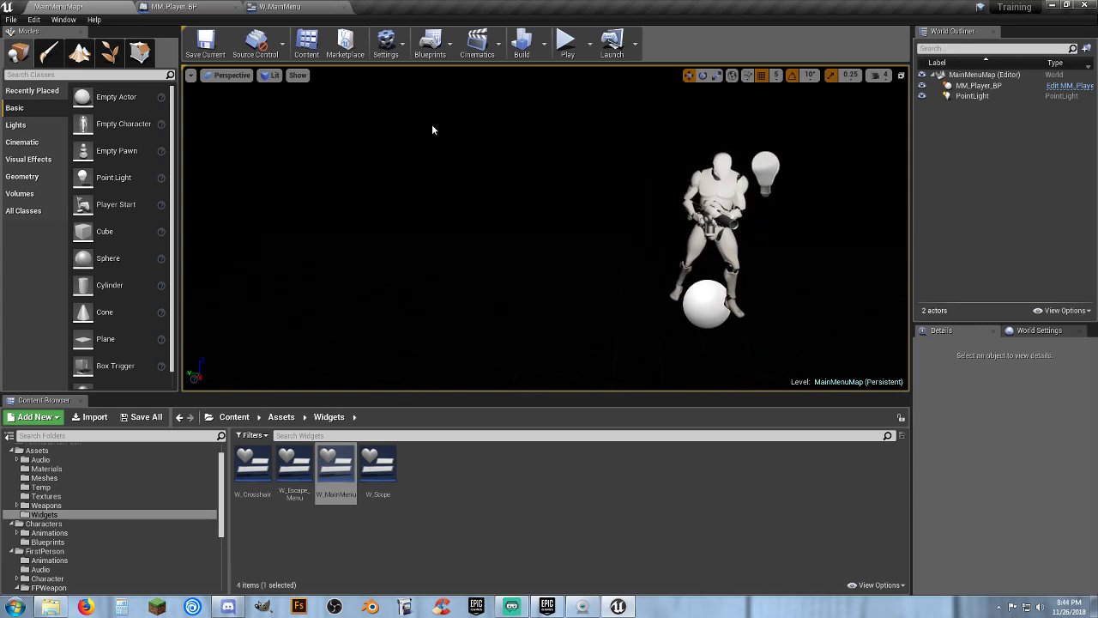
left_click(565, 50)
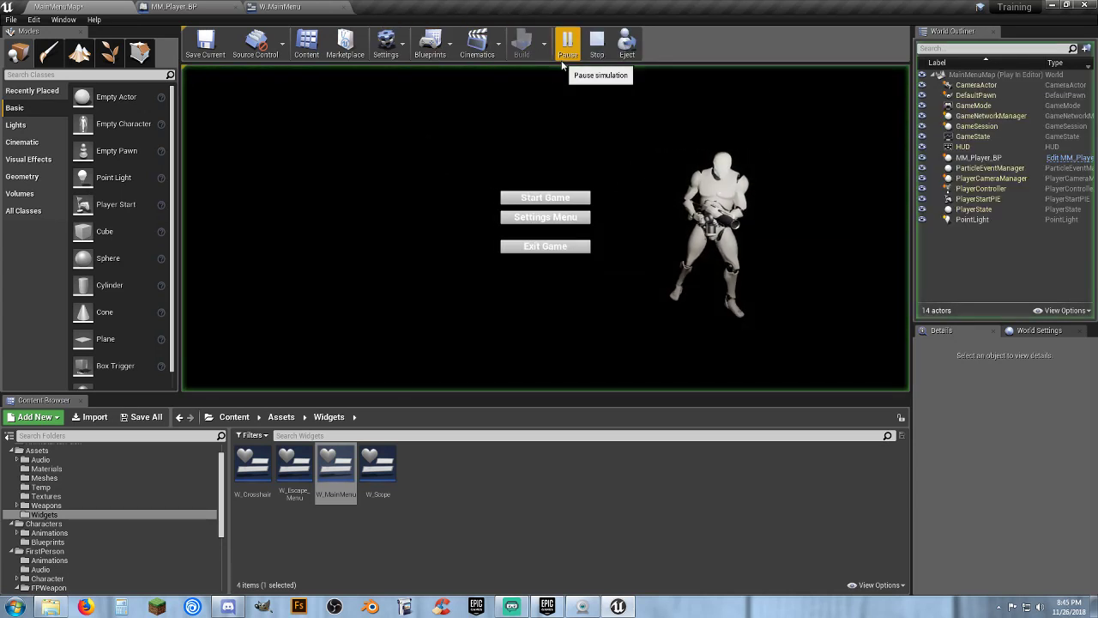
left_click(614, 282)
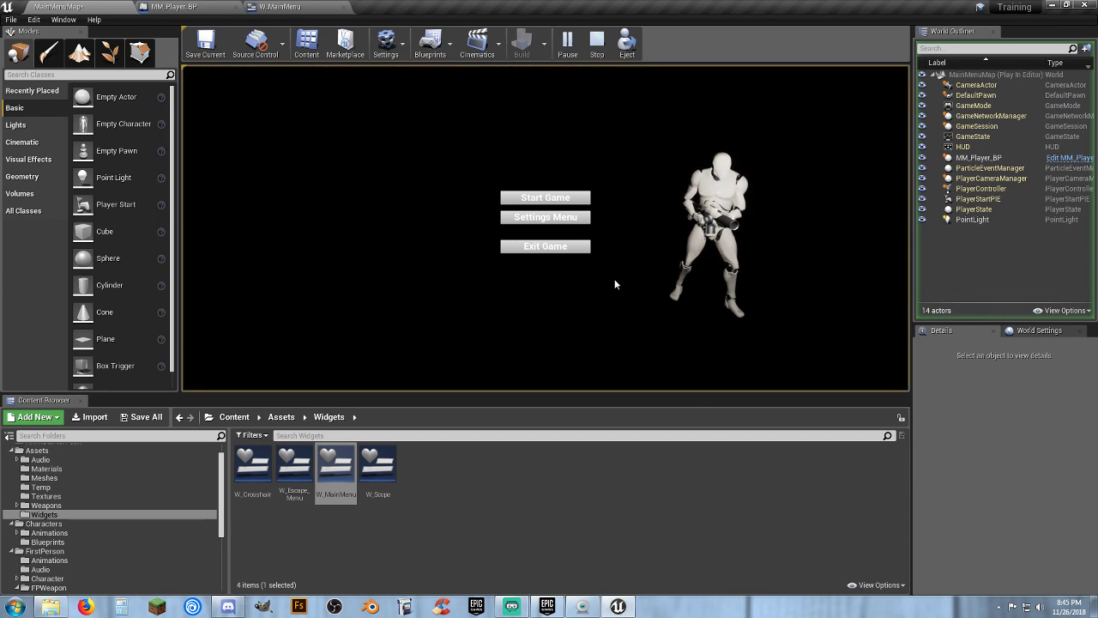
left_click(620, 459)
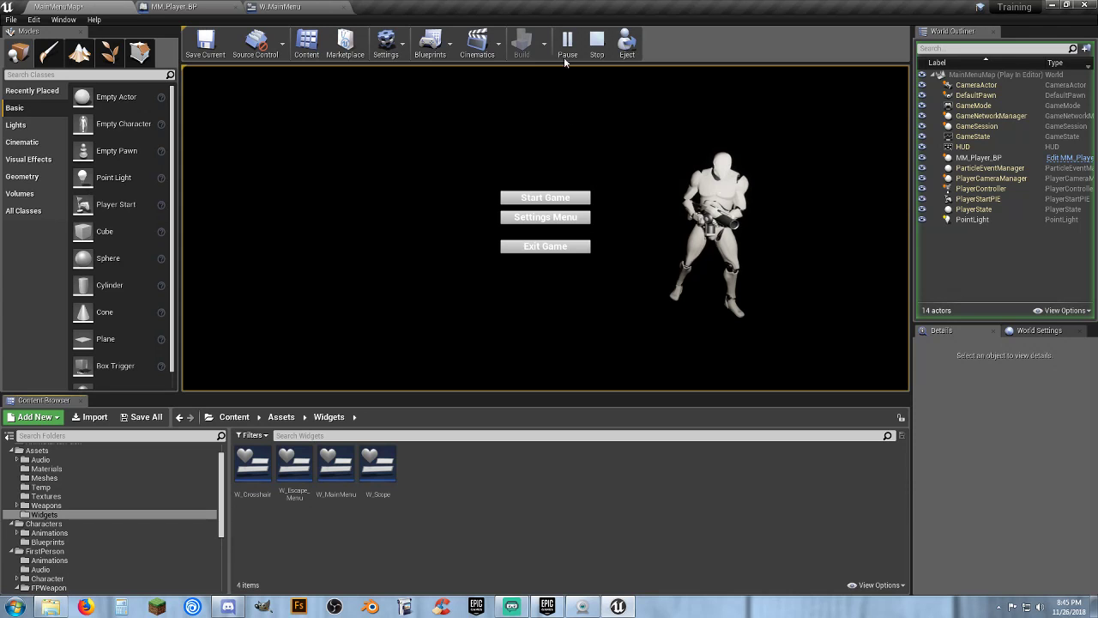
left_click(597, 42)
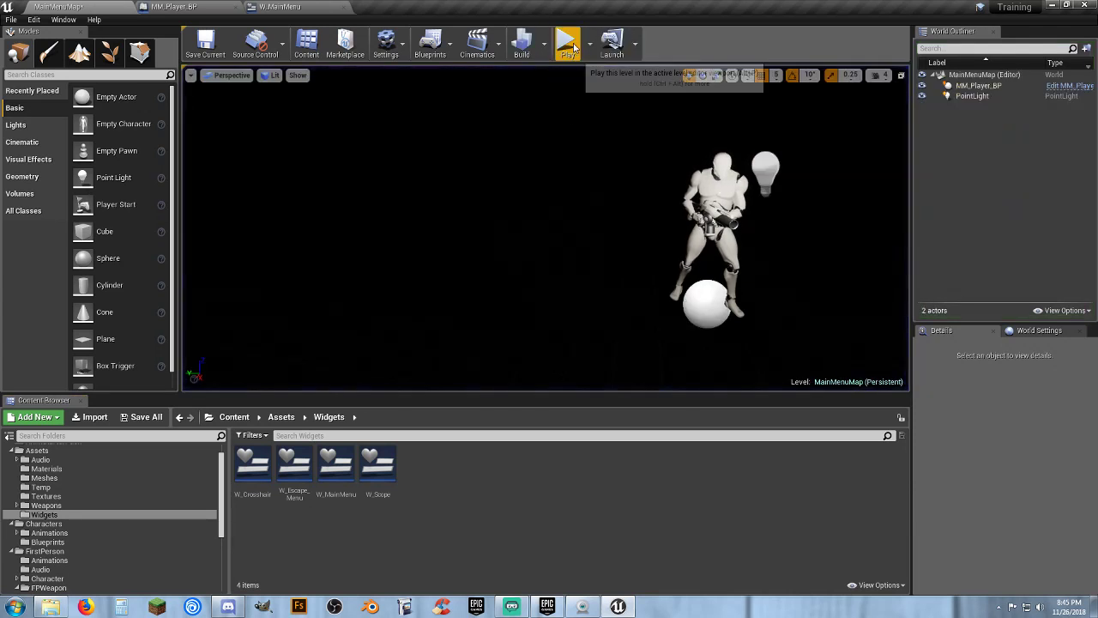
Step: Launch the level as a Standalone Game, saving MainMenuMap when asked
left_click(590, 43)
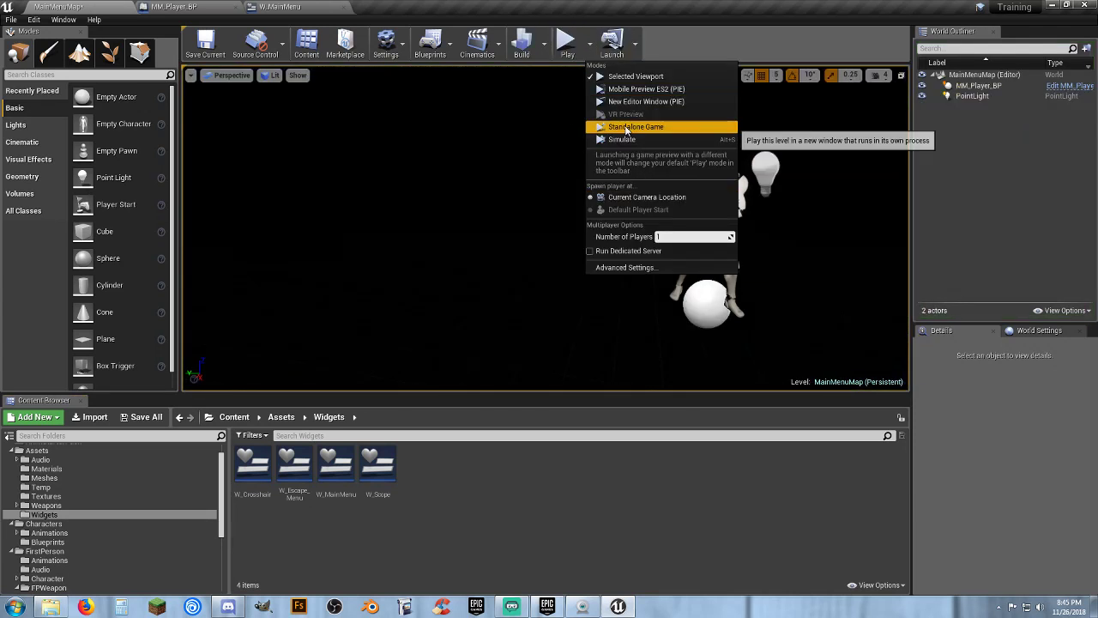
left_click(627, 128)
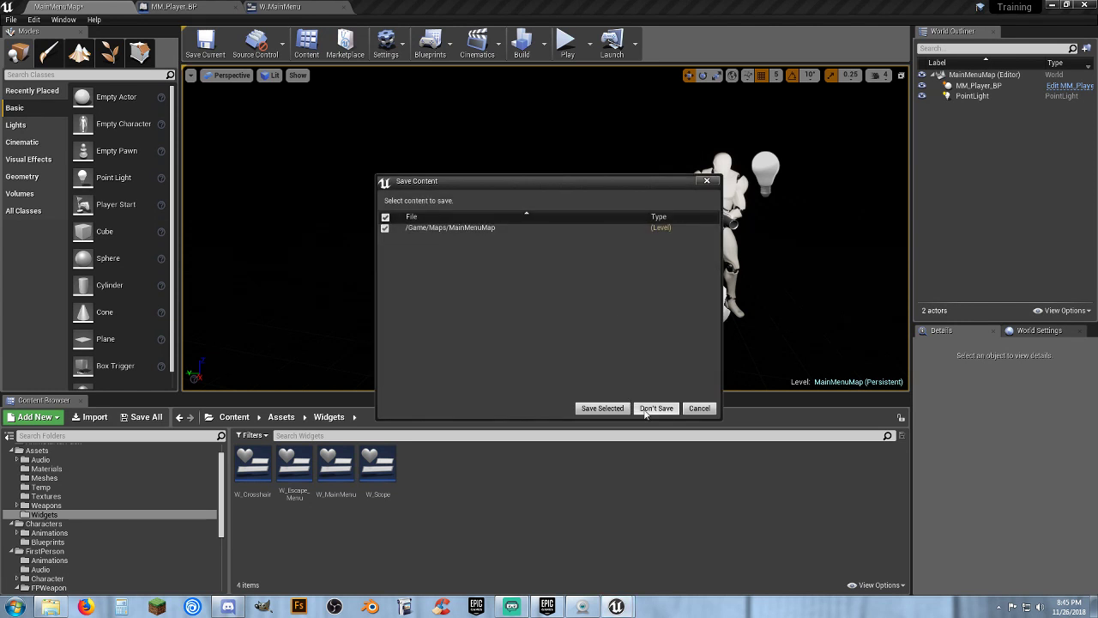
left_click(611, 409)
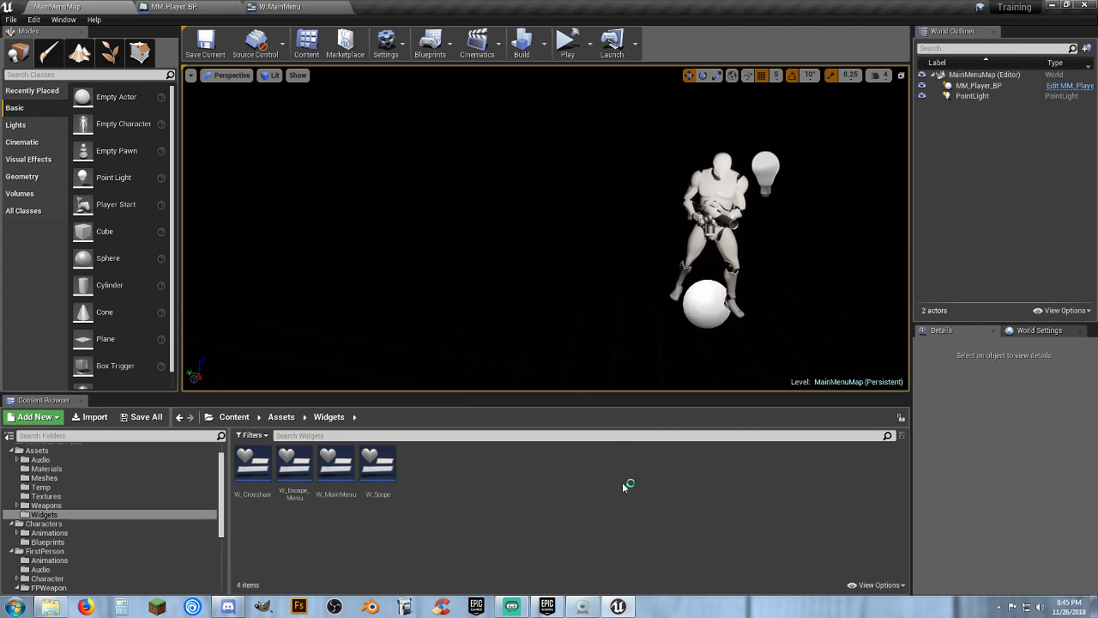
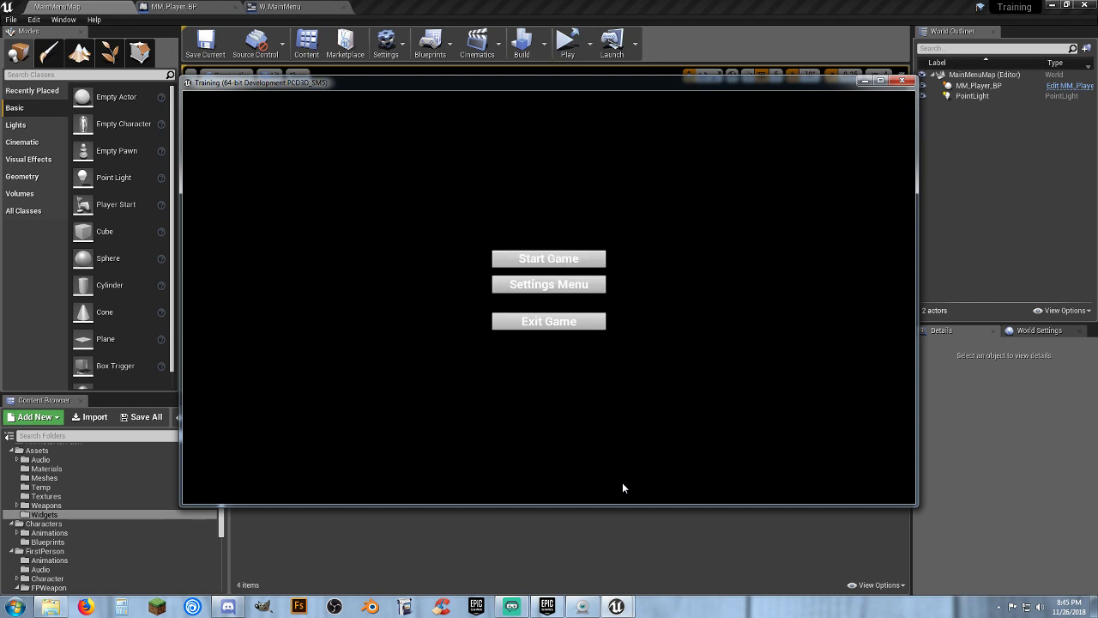
Step: Test the standalone menu by starting the game, exiting to the main menu from the escape menu, and exiting the game
left_click(591, 260)
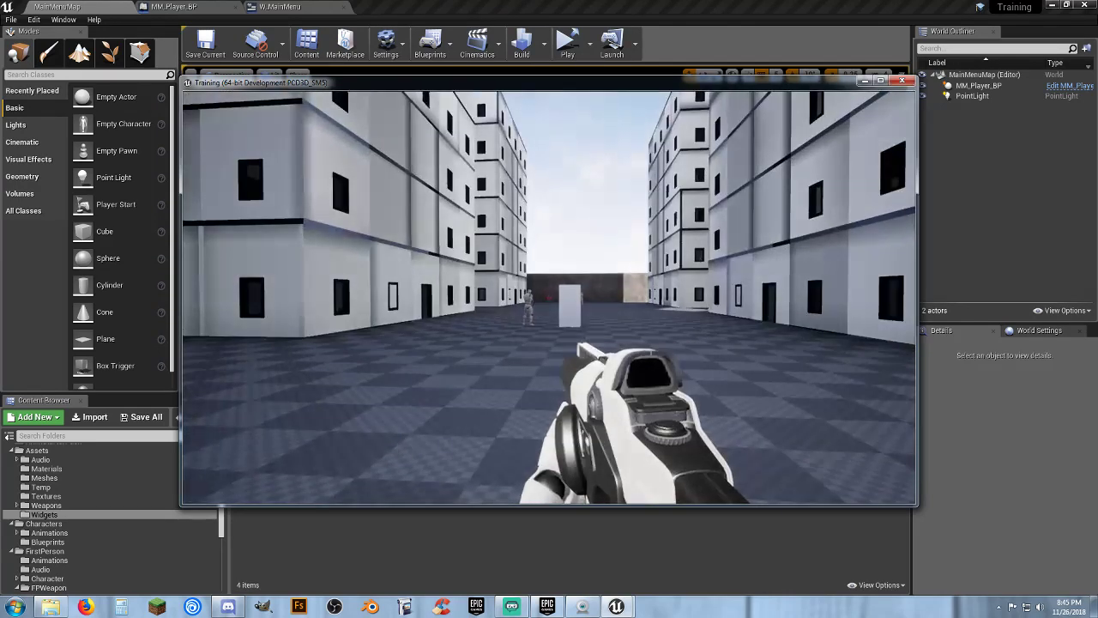
key("Escape")
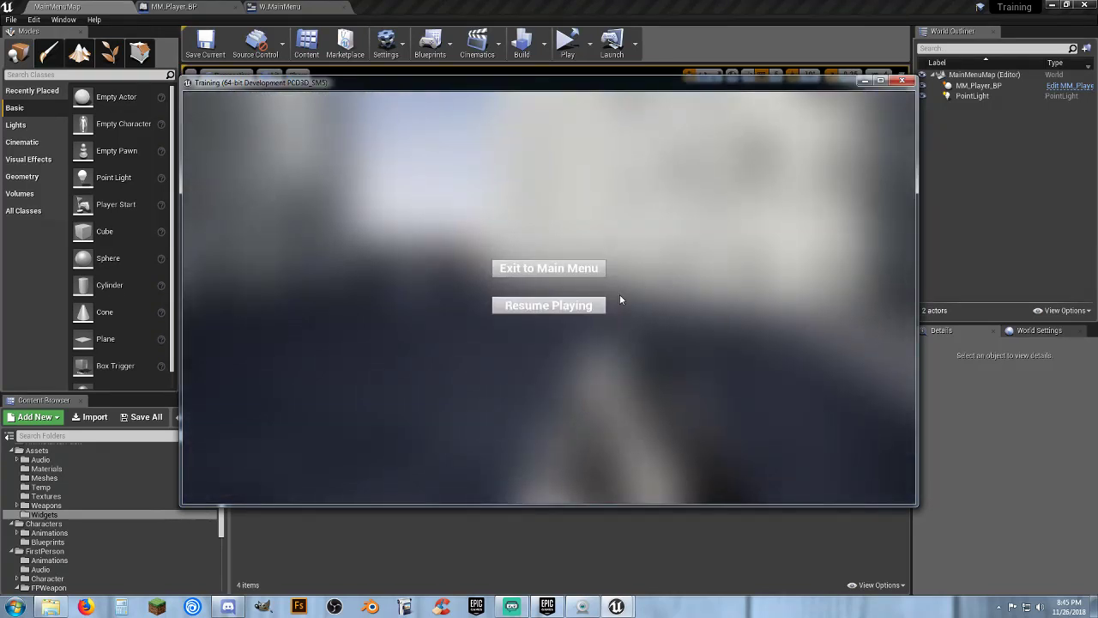
left_click(564, 271)
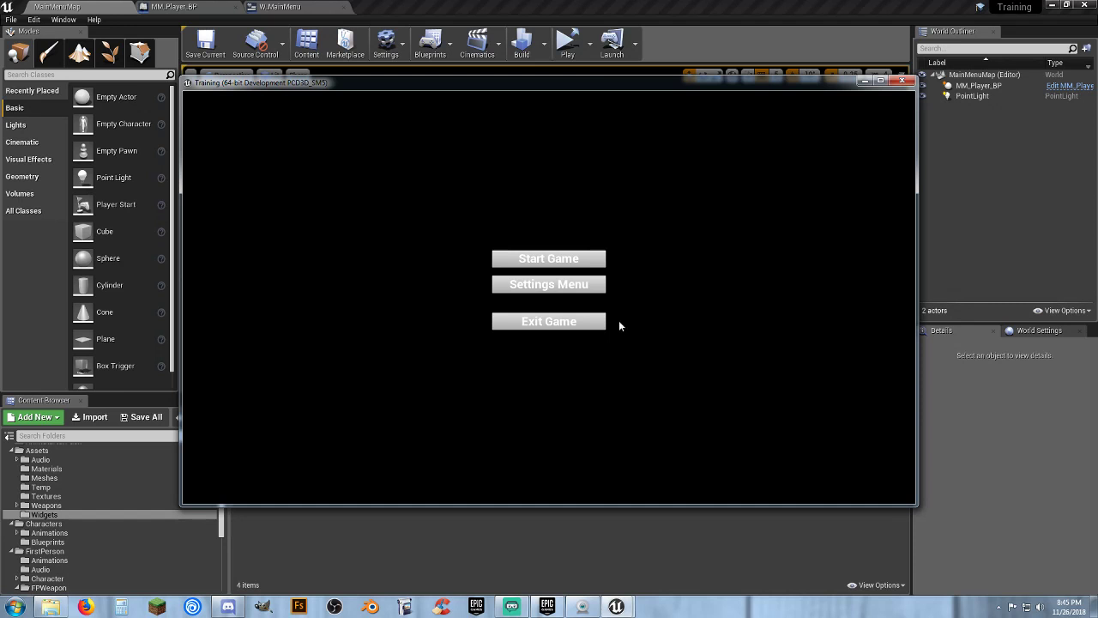
left_click(568, 322)
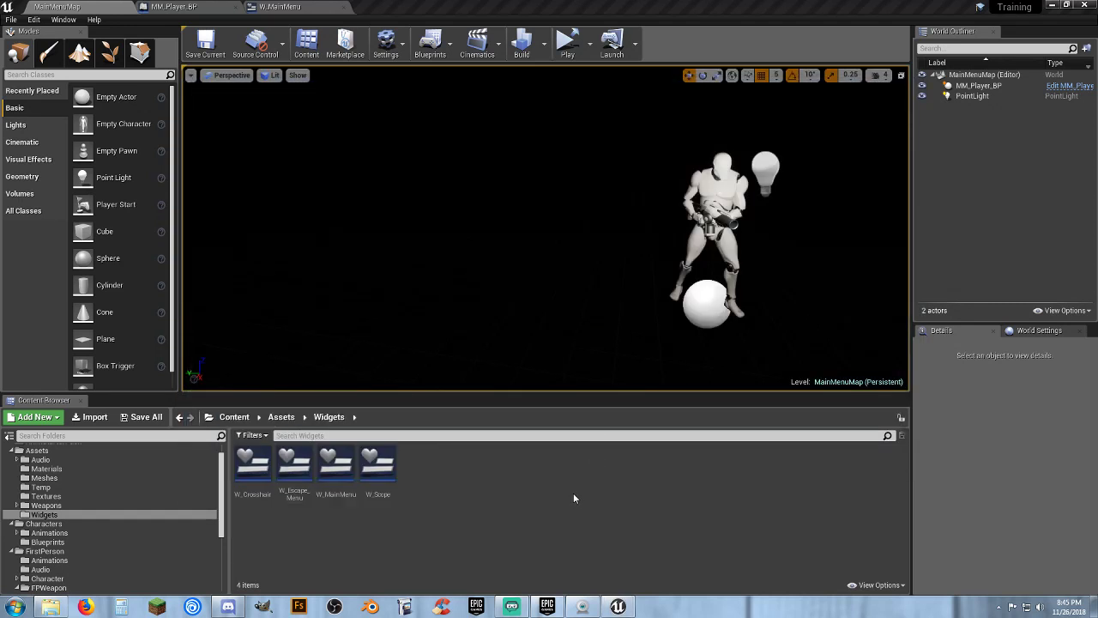
Step: Add a Camera component to the MM_Player_BP blueprint, keeping the name Camera
left_click(174, 6)
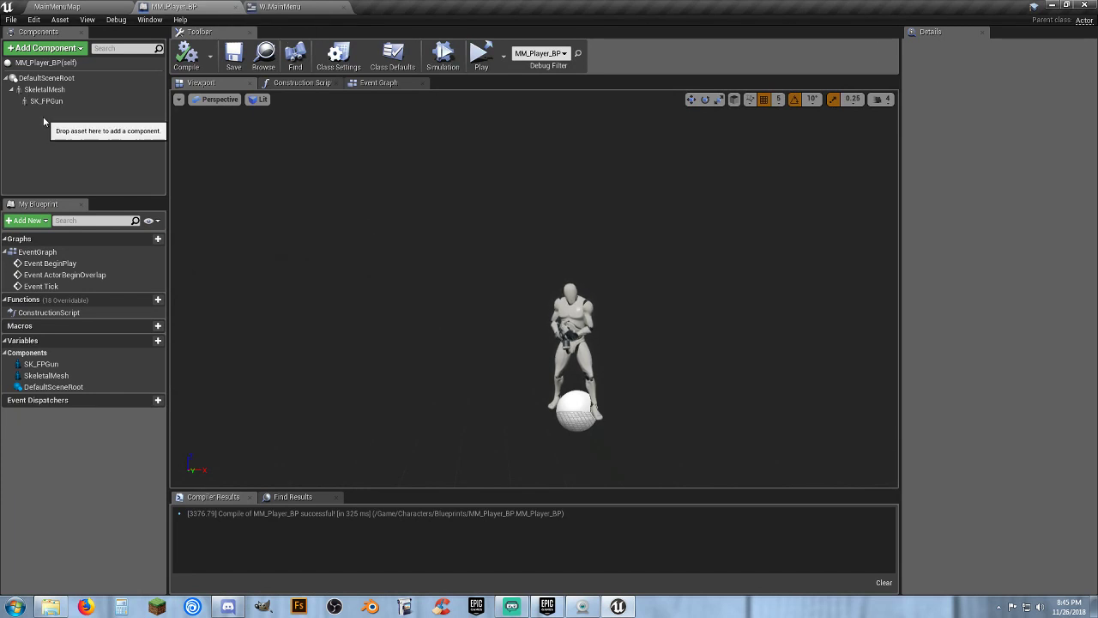
left_click(52, 49)
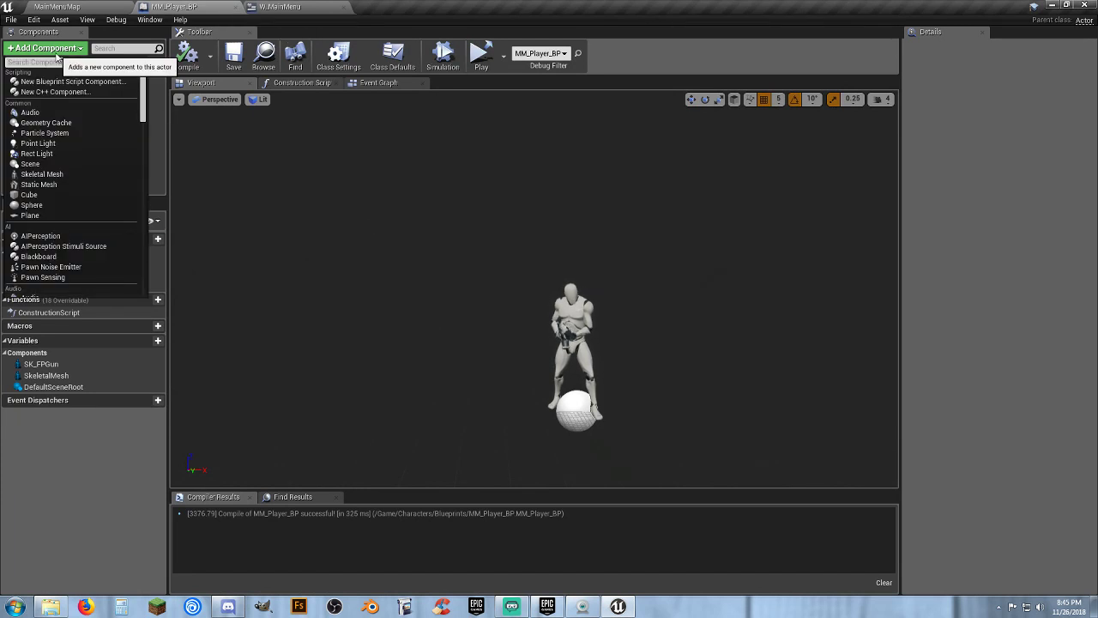
type("camera")
key("Return")
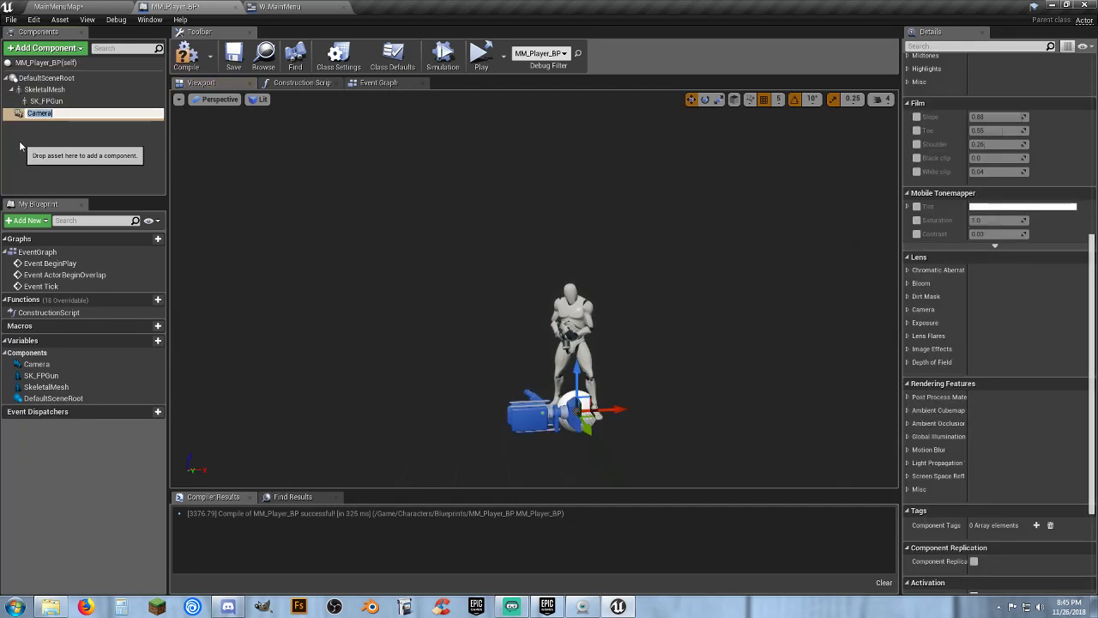
left_click(42, 114)
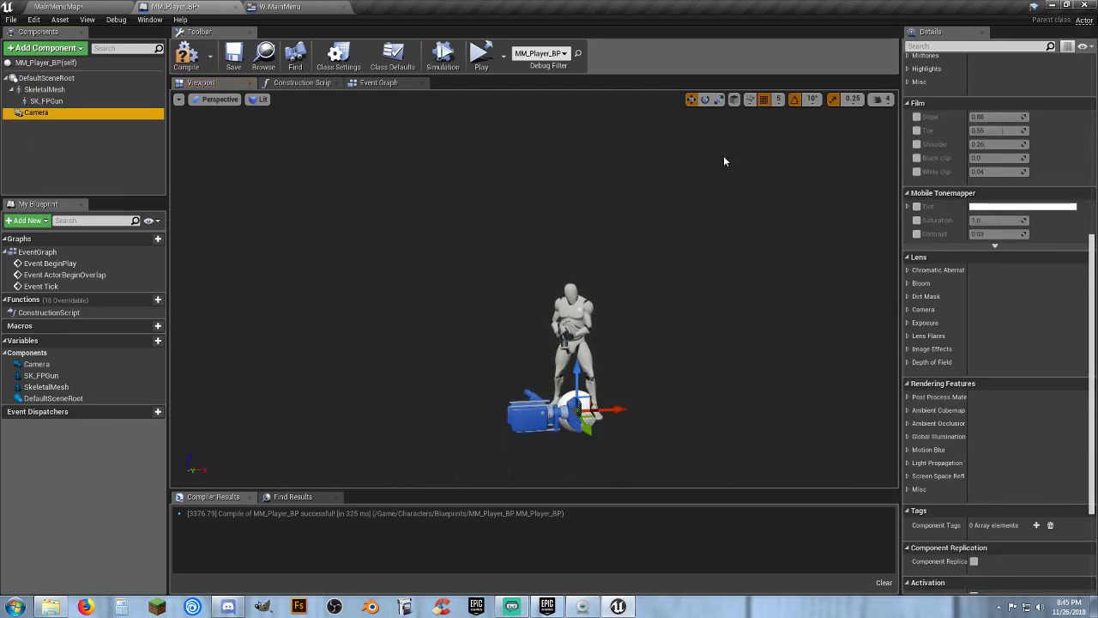
Step: Rotate the Camera component about its vertical axis so it points back toward the mannequin's front
left_click(707, 101)
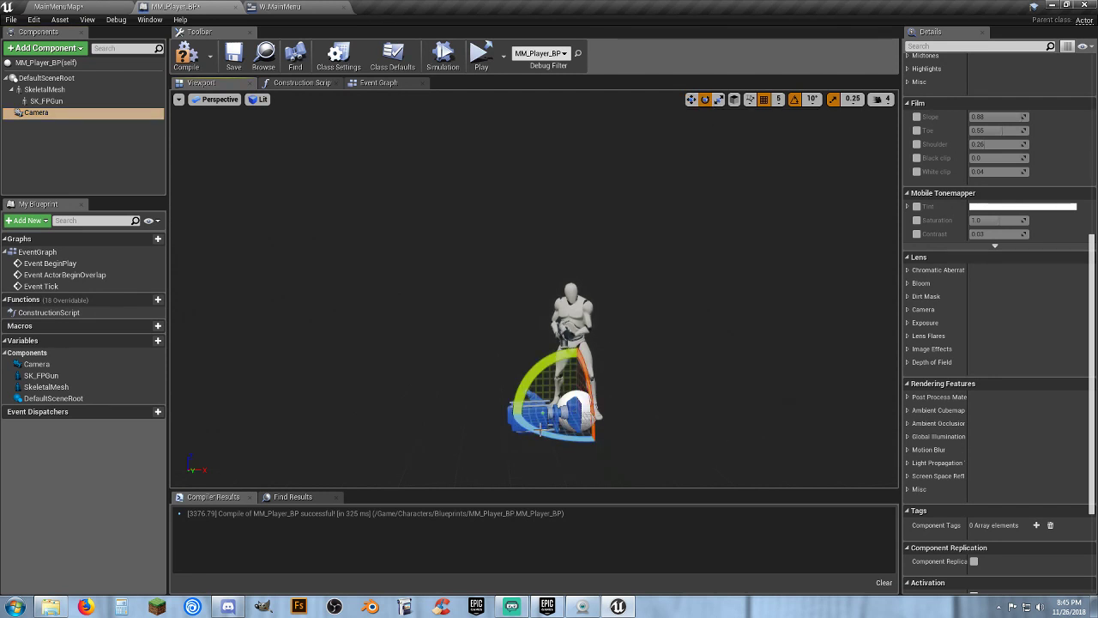
right_click_drag(537, 431, 451, 422)
left_click_drag(451, 422, 523, 422)
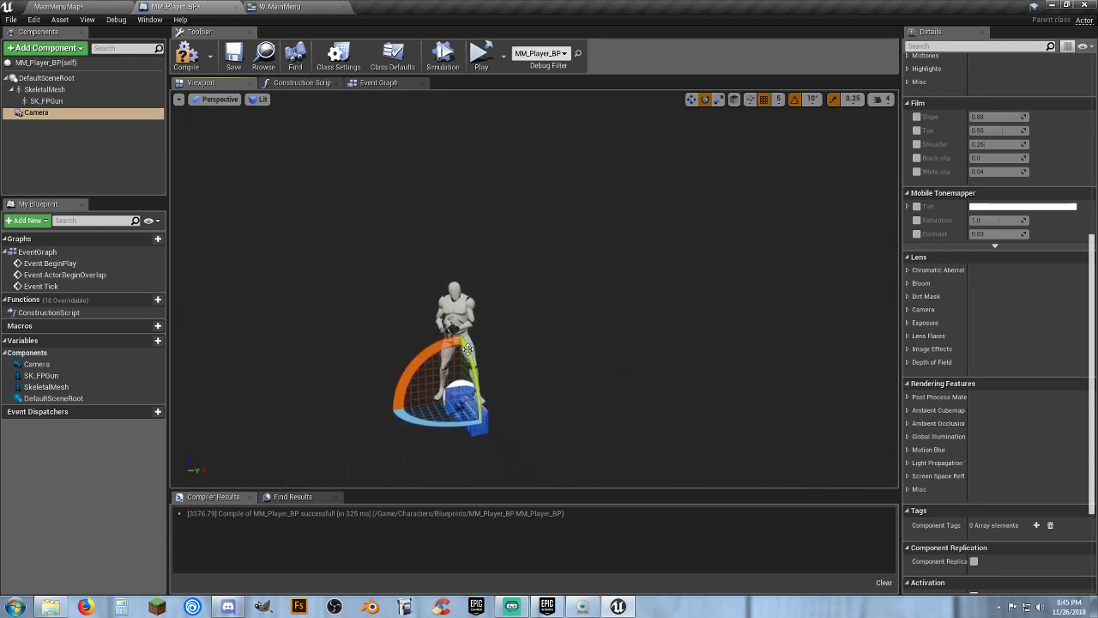
right_click_drag(523, 422, 620, 201)
Step: Move the Camera component out in front of the mannequin and raise it to about gun height
left_click(690, 100)
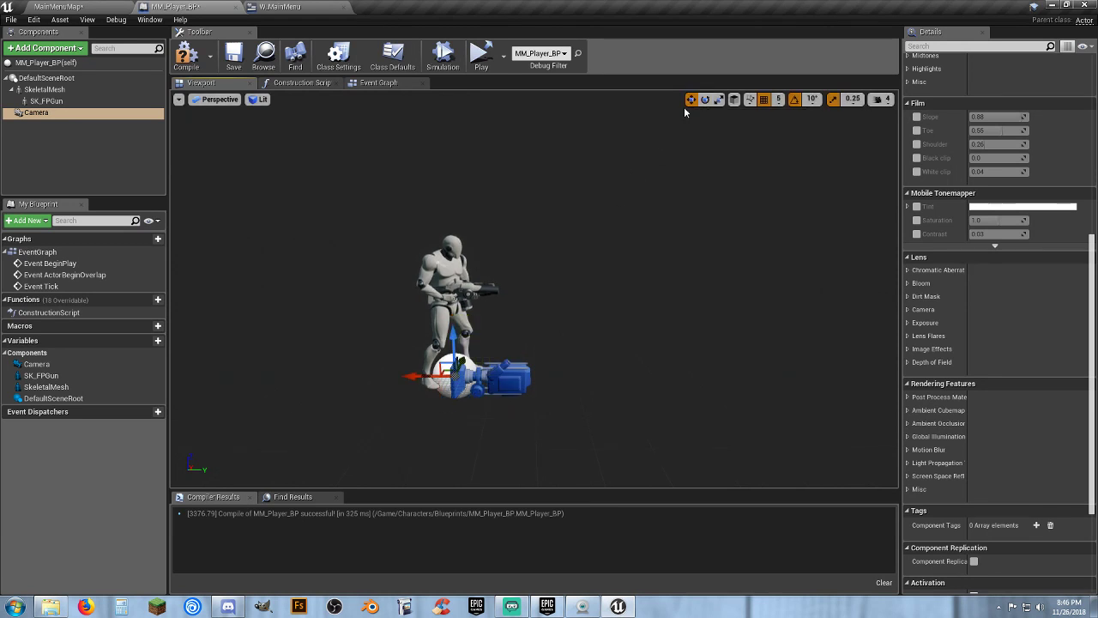
left_click_drag(415, 379, 562, 377)
left_click_drag(594, 333, 589, 232)
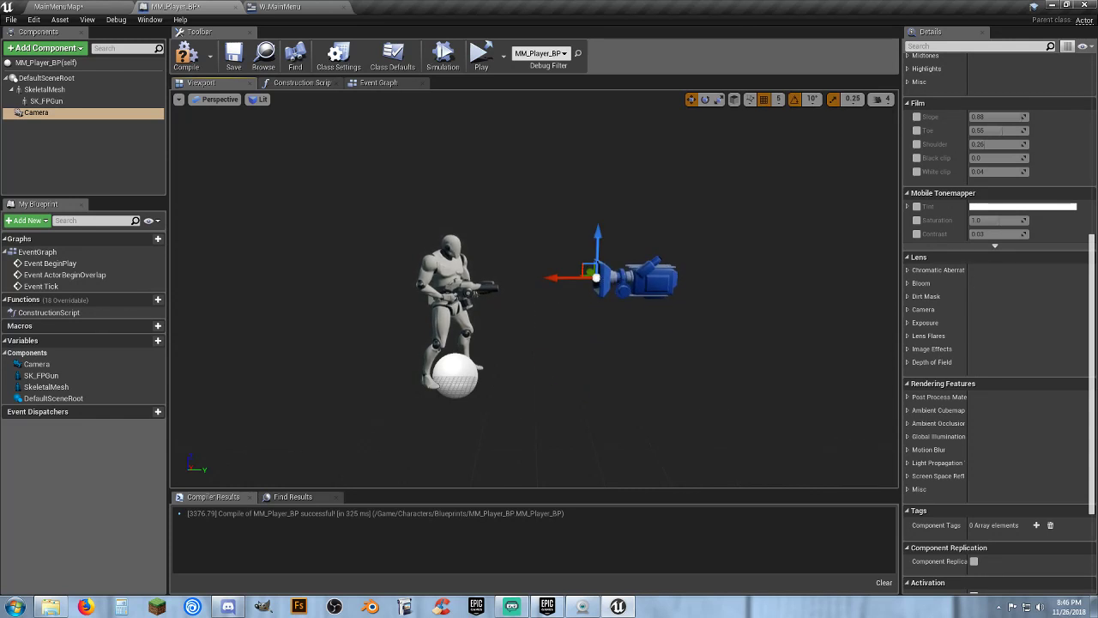
right_click_drag(592, 214, 480, 222)
Step: Clear the component selection and add a Scene Capture Component 2D to MM_Player_BP
left_click(89, 159)
left_click(44, 48)
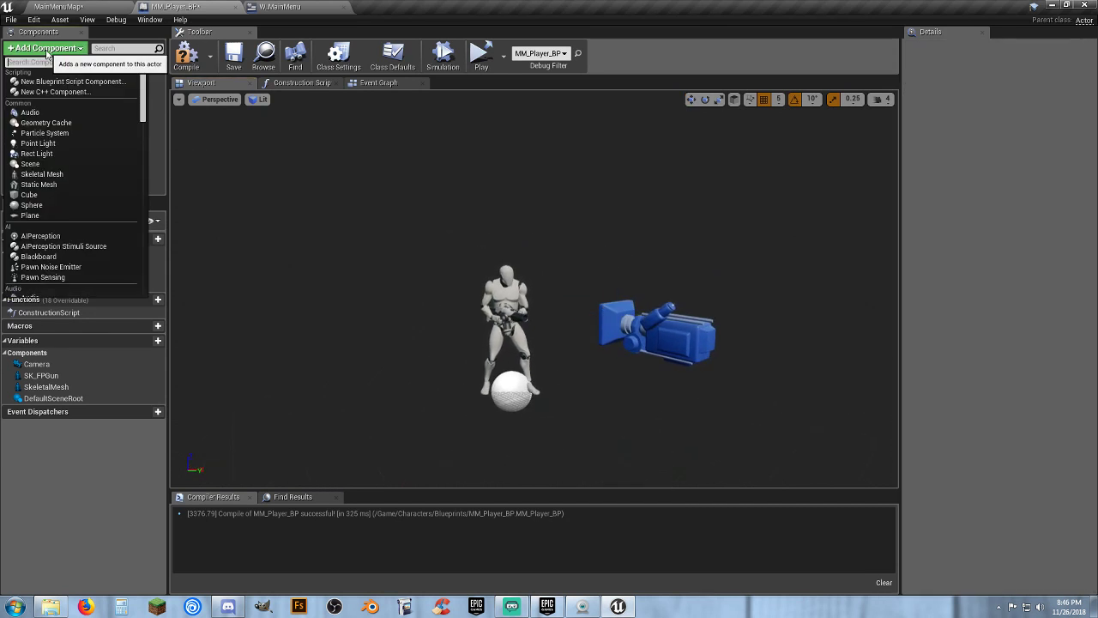
type("2d")
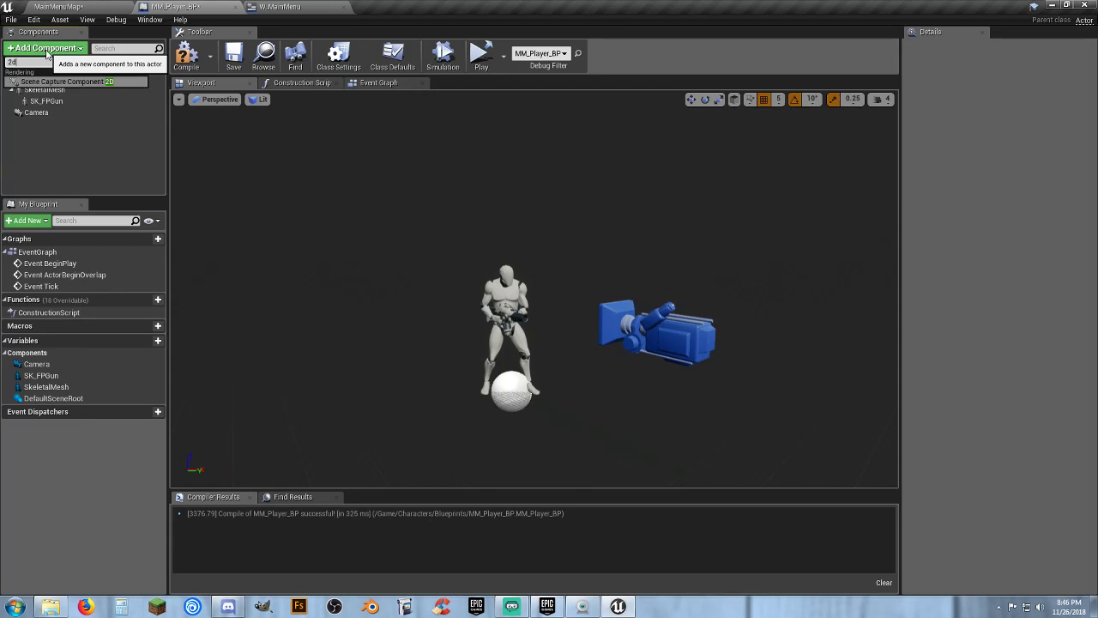
left_click(88, 83)
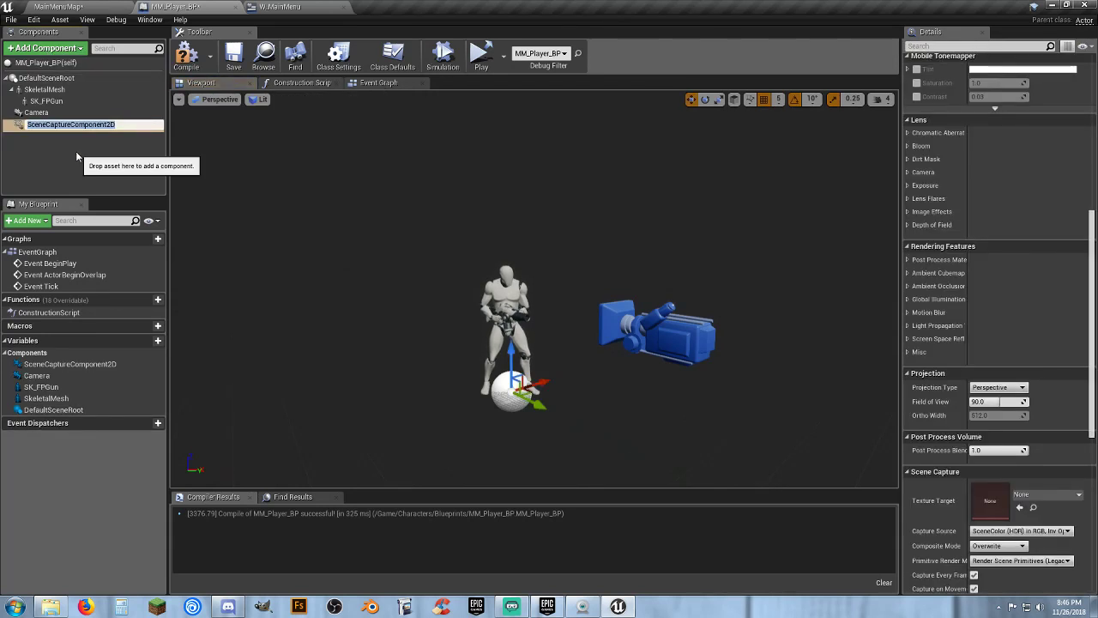
Step: Assign a new render target named RT_MM_Bot, saved in Assets/Materials, as the Texture Target of the SceneCaptureComponent2D
left_click(76, 151)
left_click(71, 125)
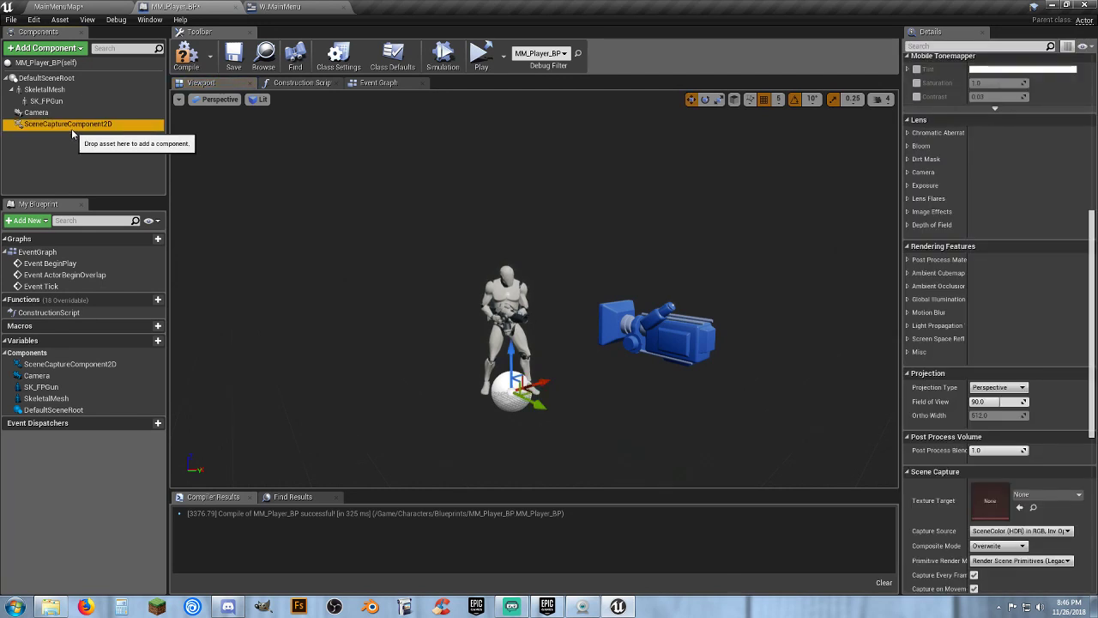
scroll(983, 315, "down", 5)
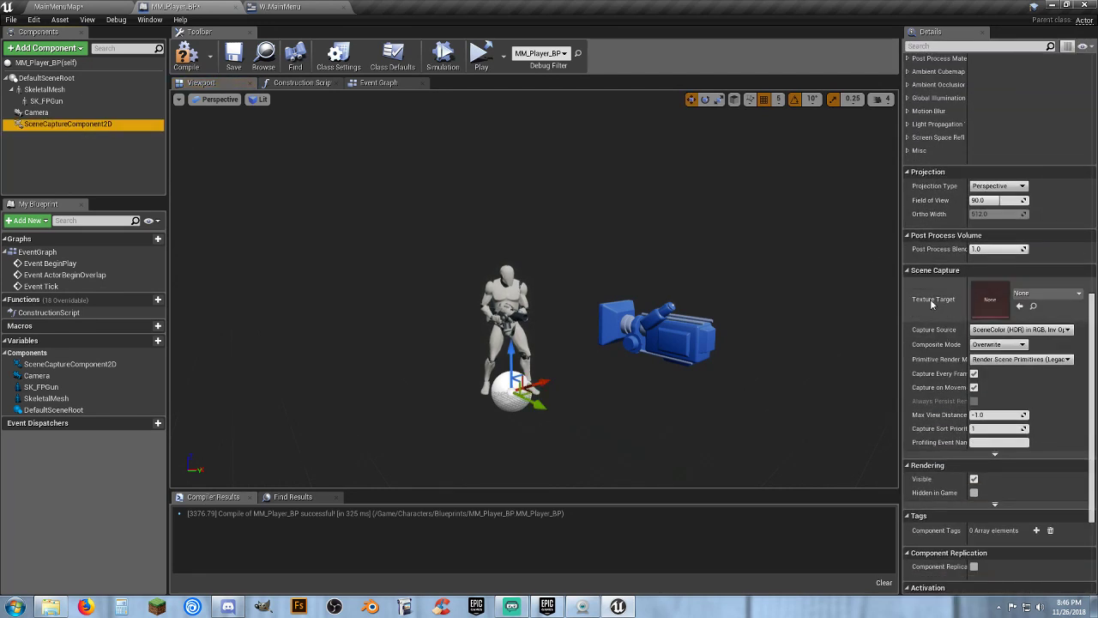
left_click(1041, 293)
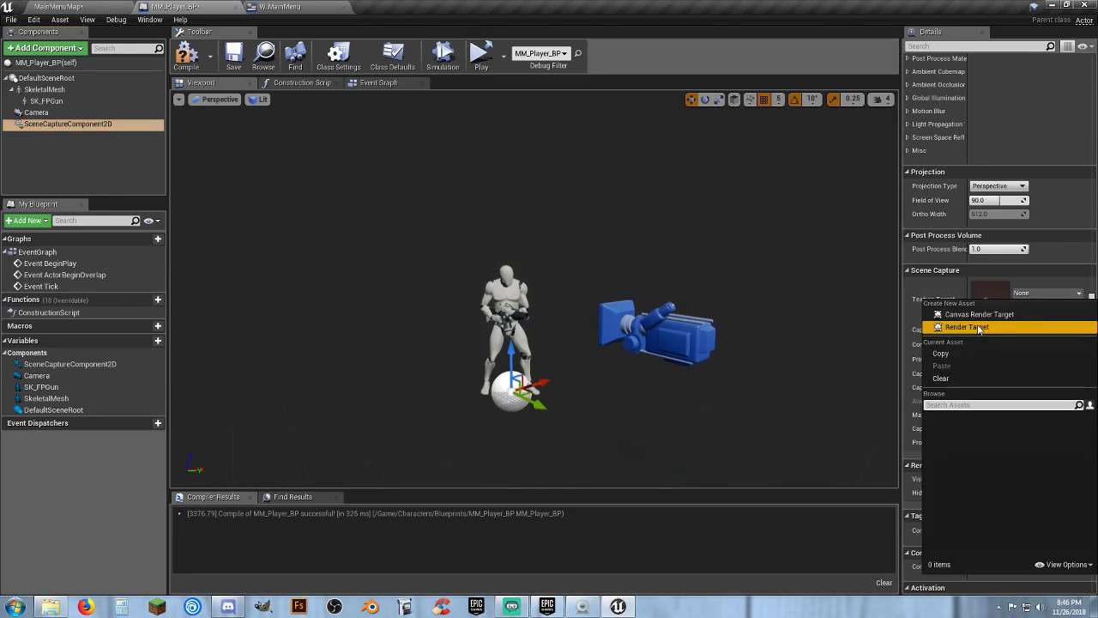
left_click(968, 327)
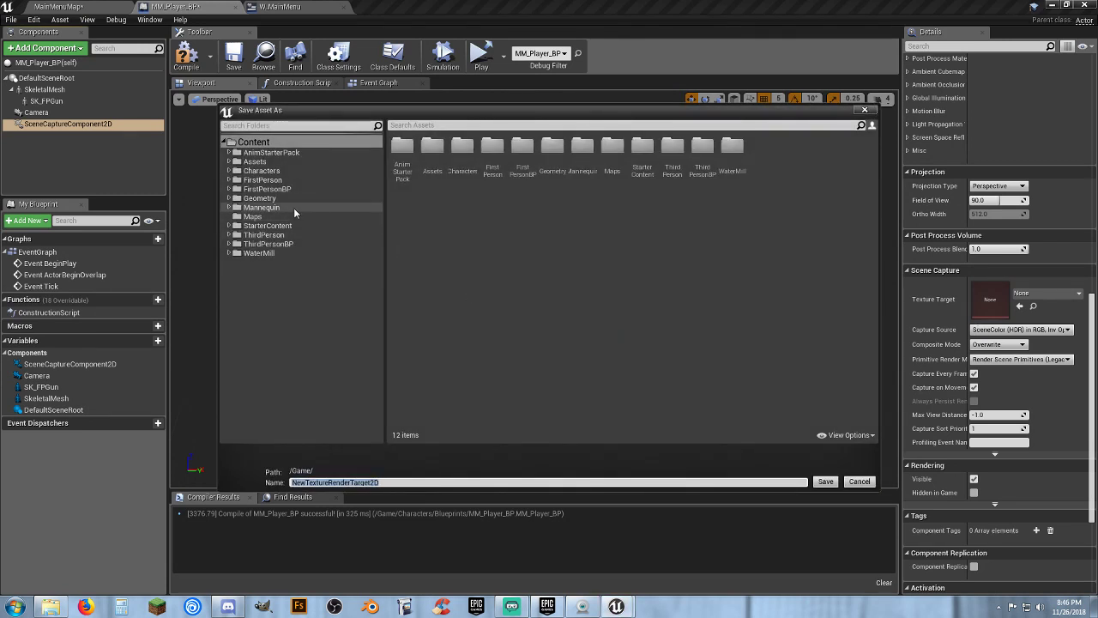
left_click(228, 161)
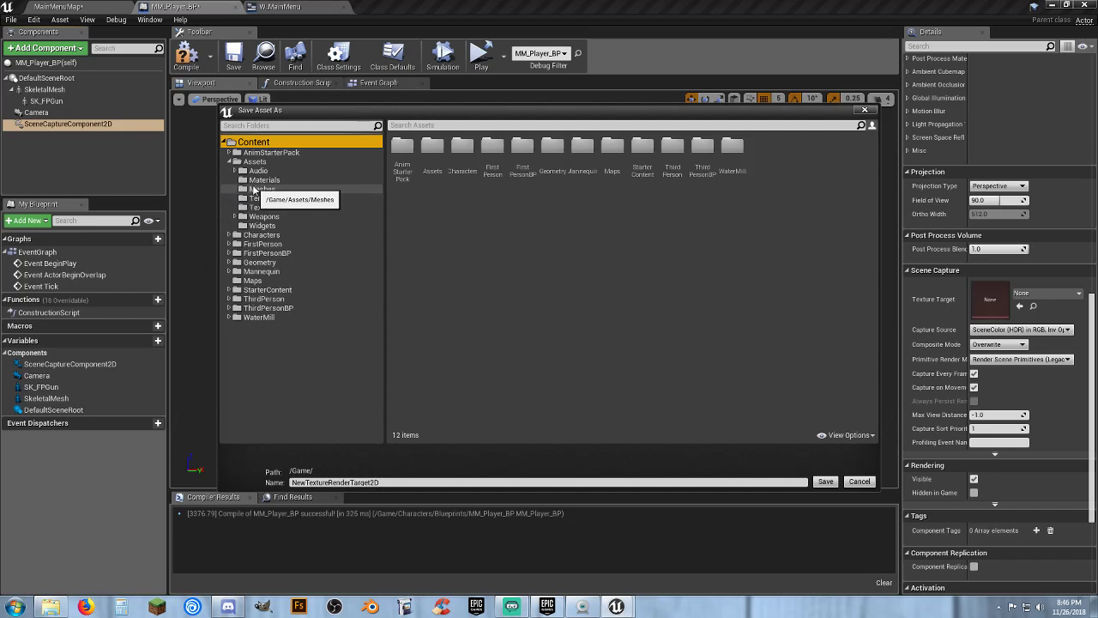
left_click(264, 179)
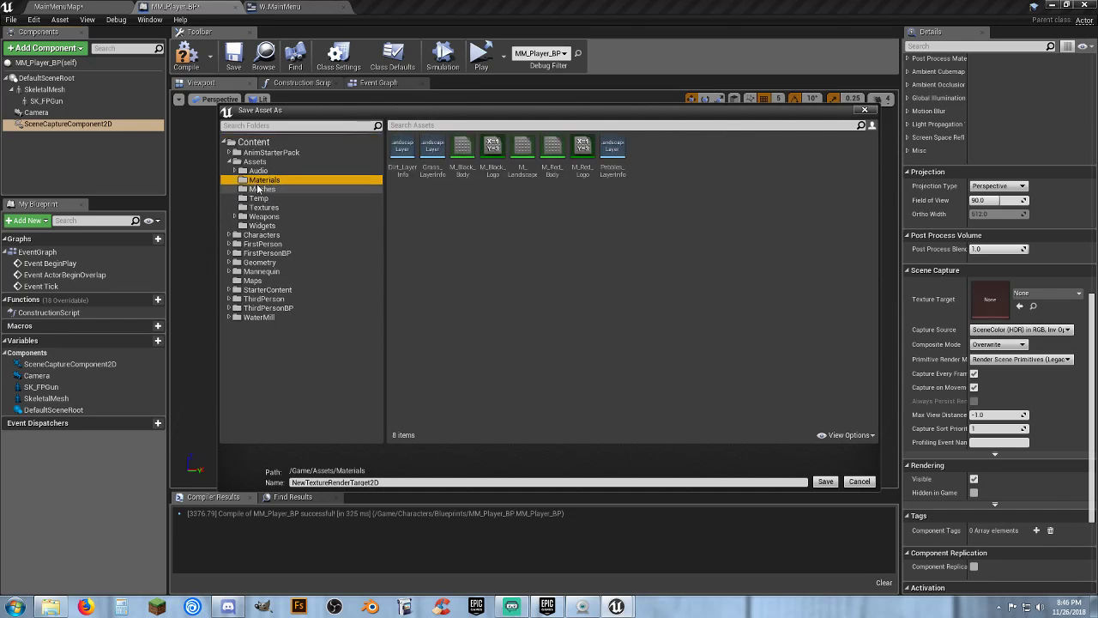
left_click(388, 484)
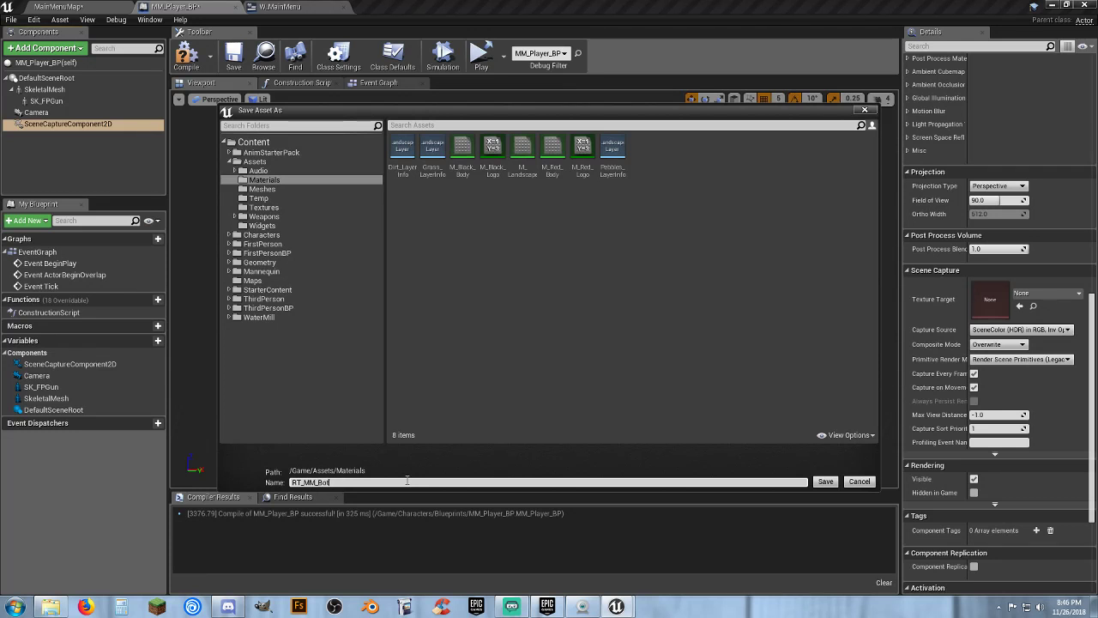
left_click(824, 481)
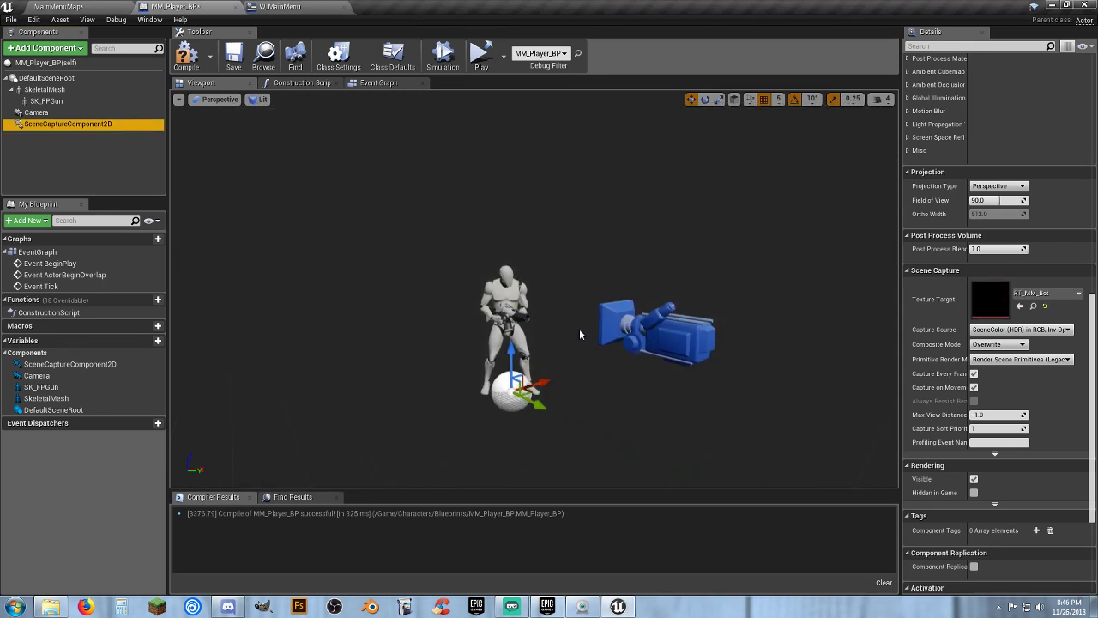
Step: Switch to the W_MainMenu widget's designer view
left_click(296, 7)
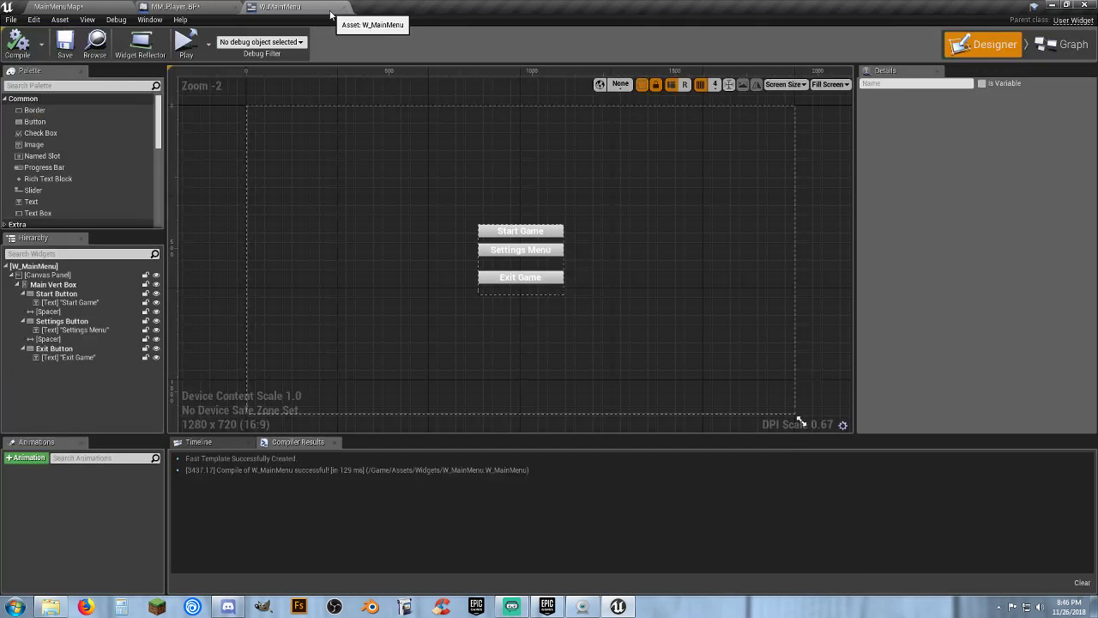
Step: Open the RT_MM_Bot render target from the Materials folder of the project assets
left_click(116, 8)
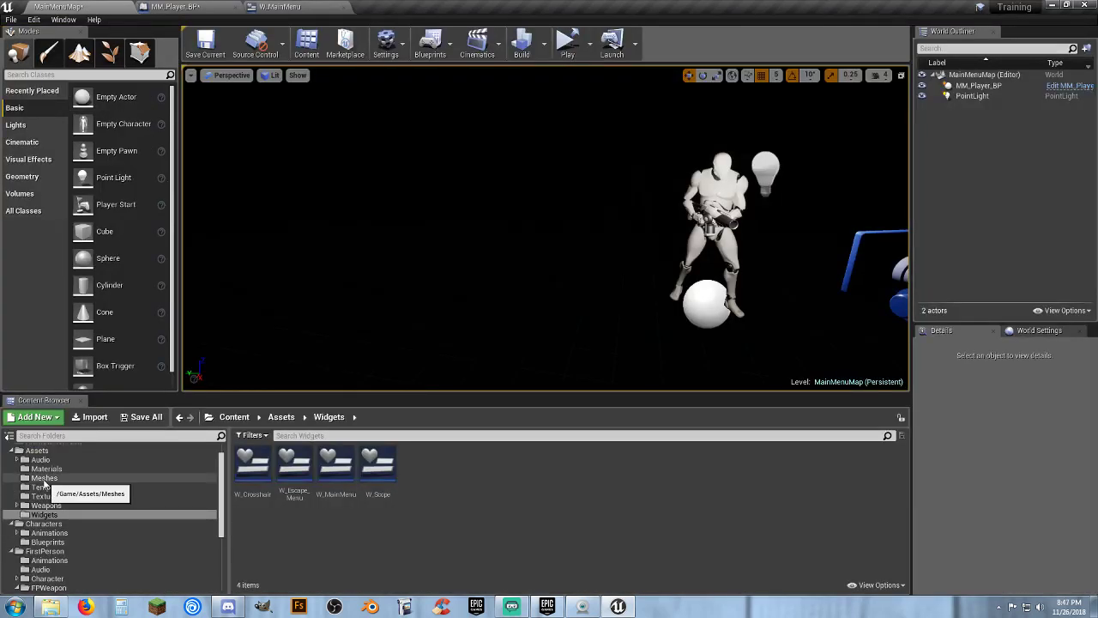
left_click(77, 477)
left_click(48, 469)
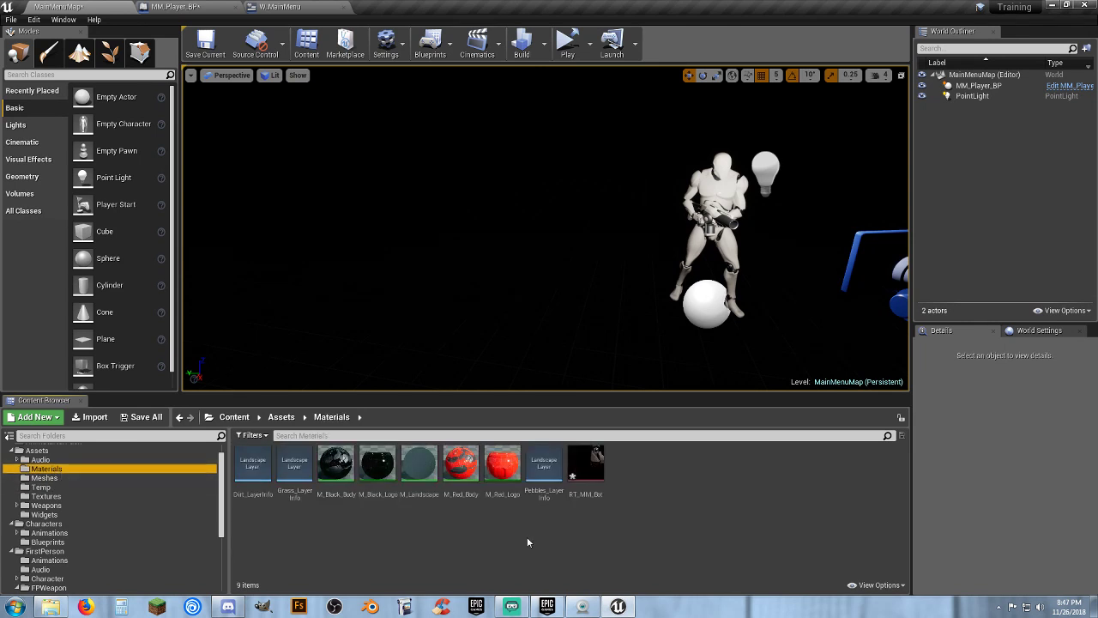
double_click(589, 469)
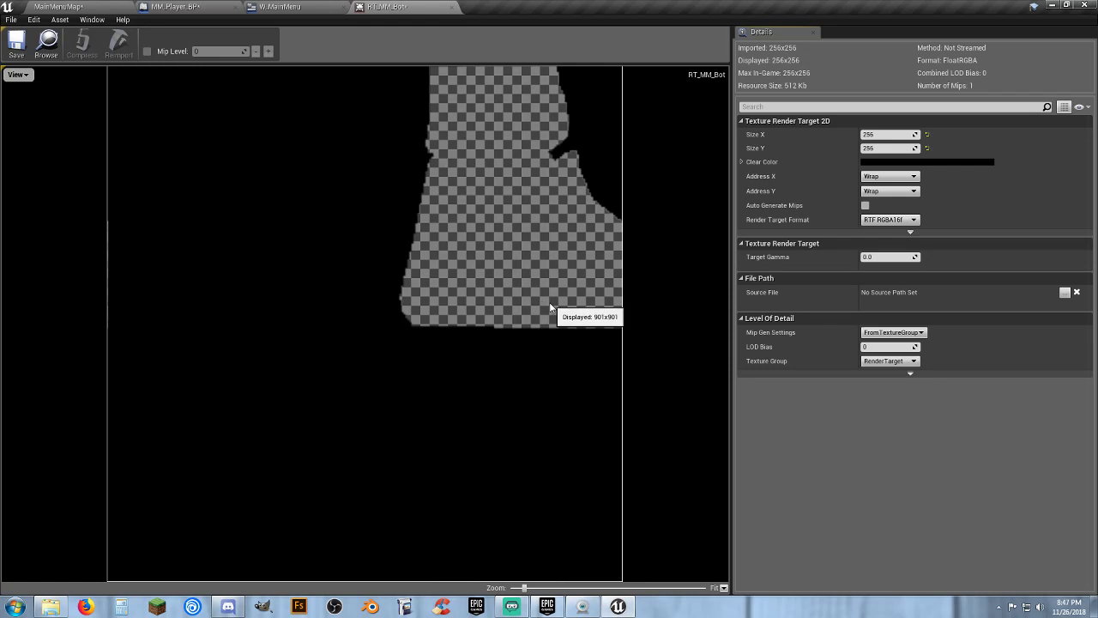
Step: Set the render target's Size X and Size Y to 1000 and save the asset
left_click(881, 134)
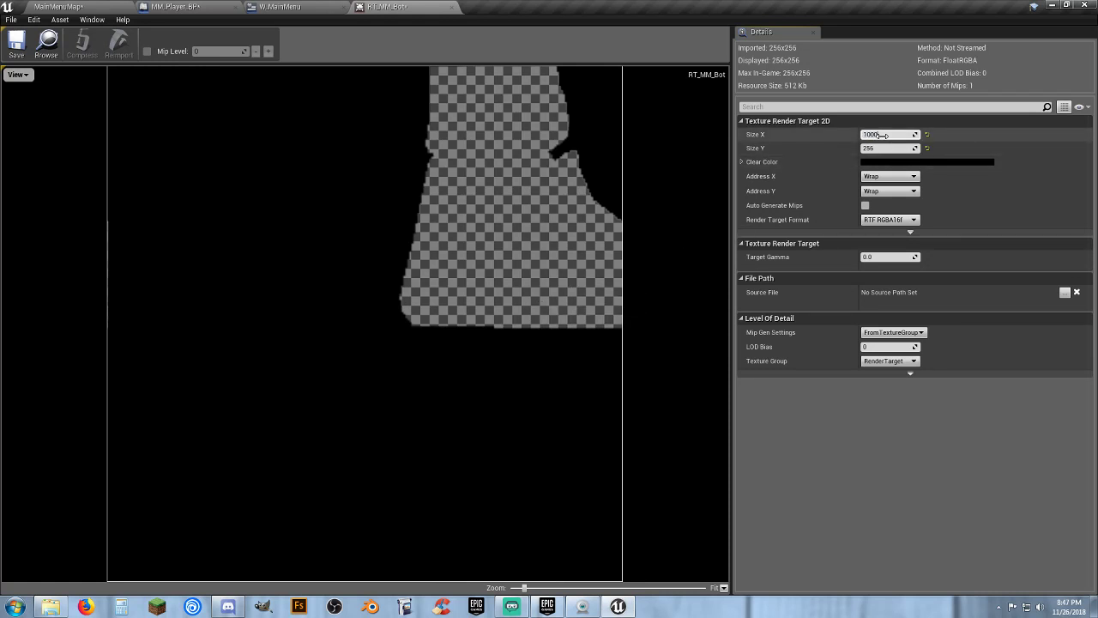
key("Tab")
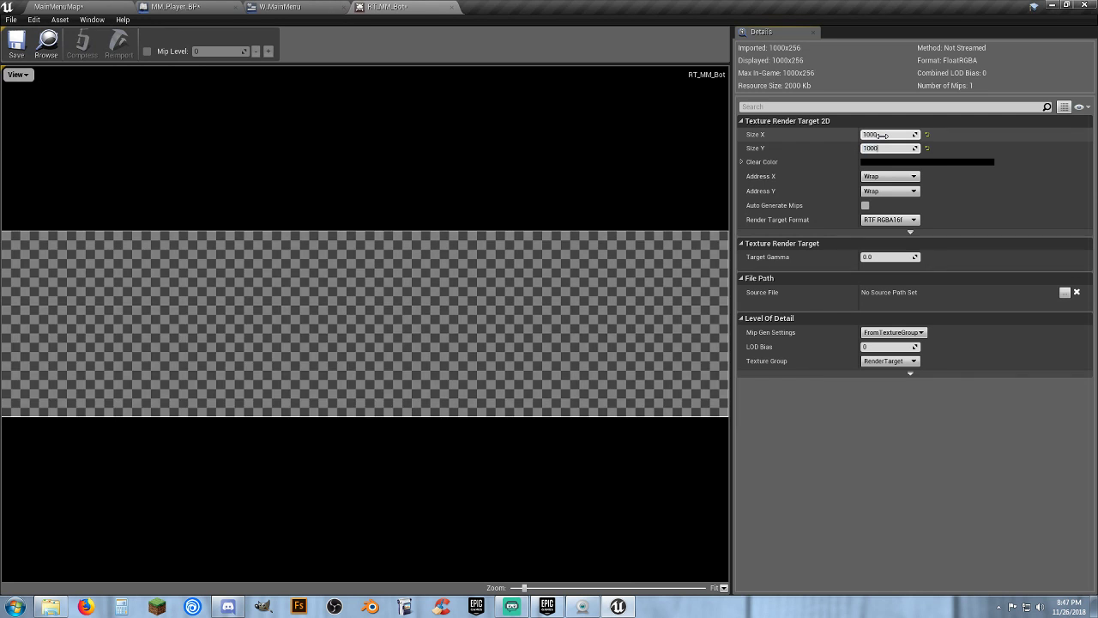
key("Return")
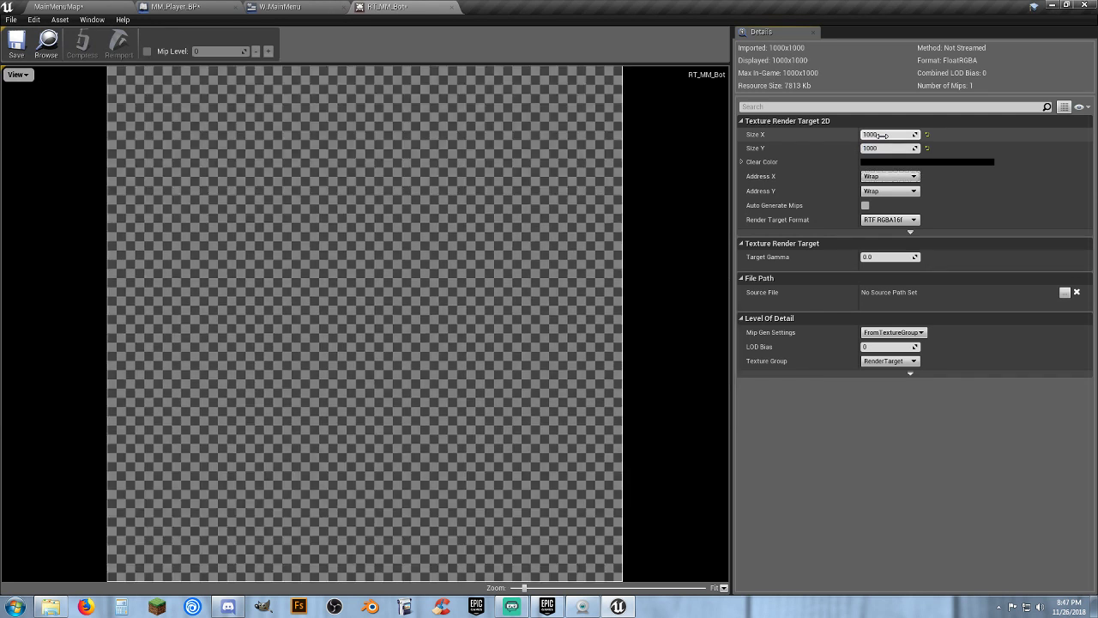
left_click(31, 48)
Step: Select the camera in MM_Player_BP, compile and save the blueprint, and check the image in RT_MM_Bot
left_click(175, 6)
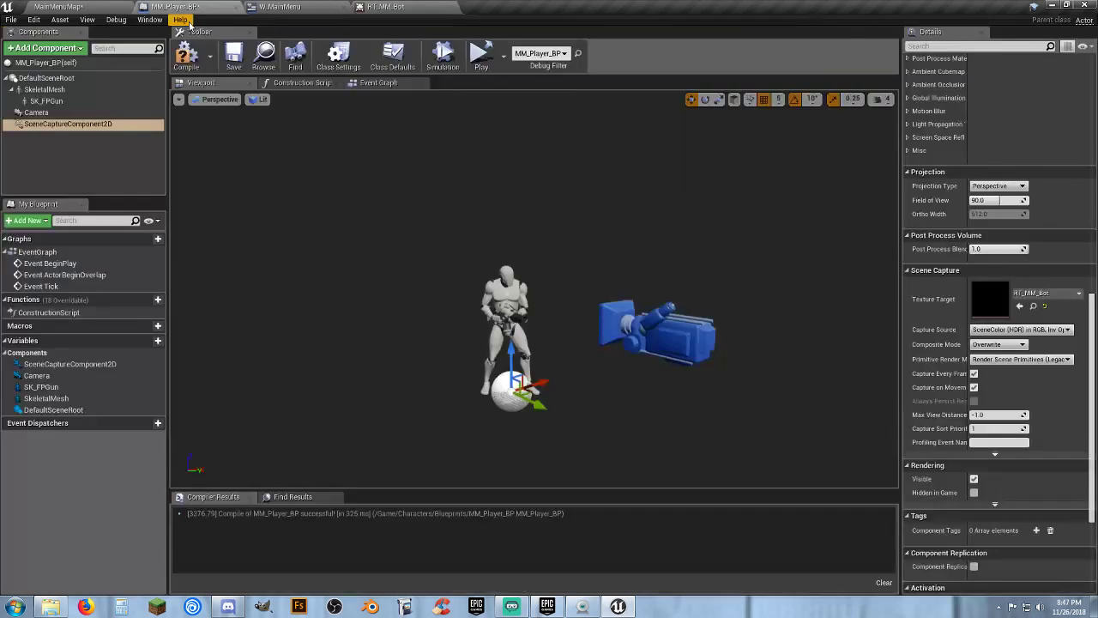
left_click(606, 279)
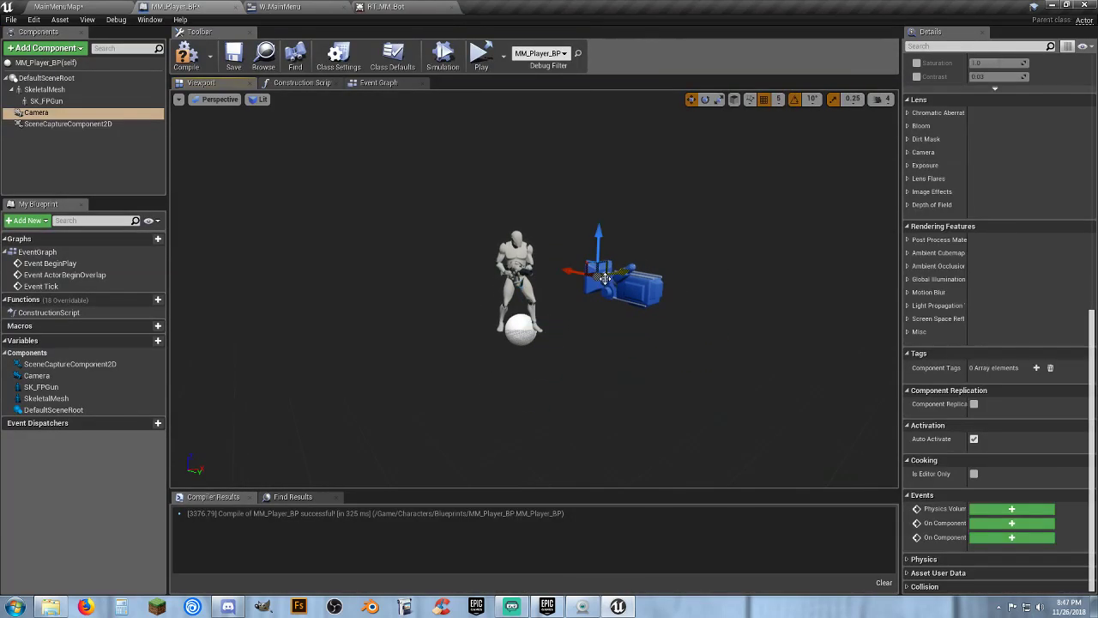
left_click(187, 55)
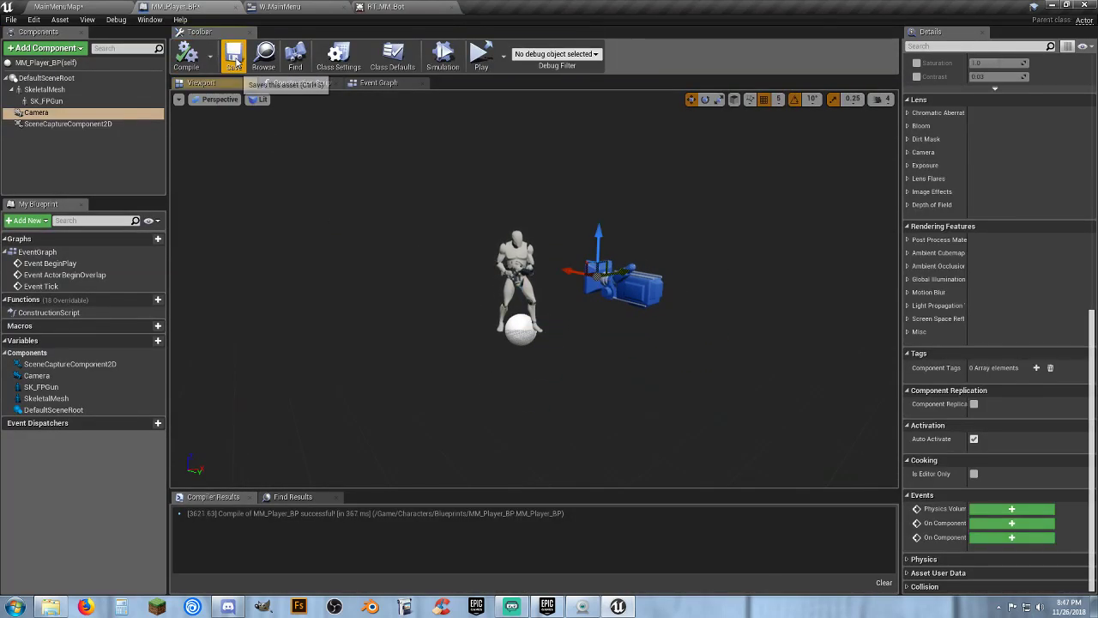
left_click(389, 9)
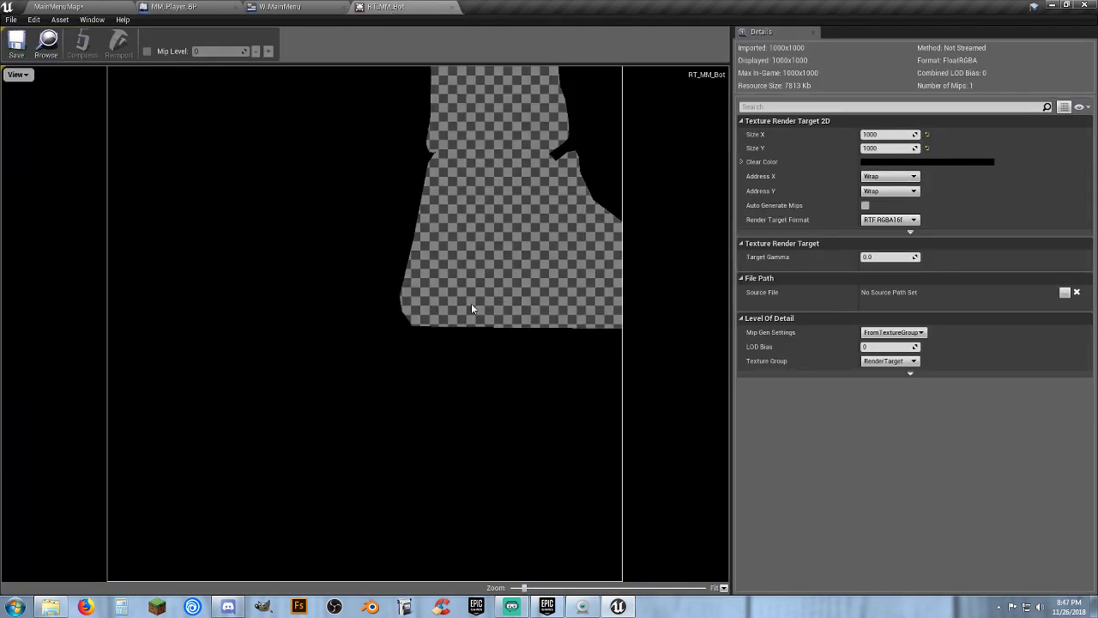
Step: Move the MM_Player_BP camera farther from the mannequin, compile and save, and check RT_MM_Bot and the level view
left_click(176, 7)
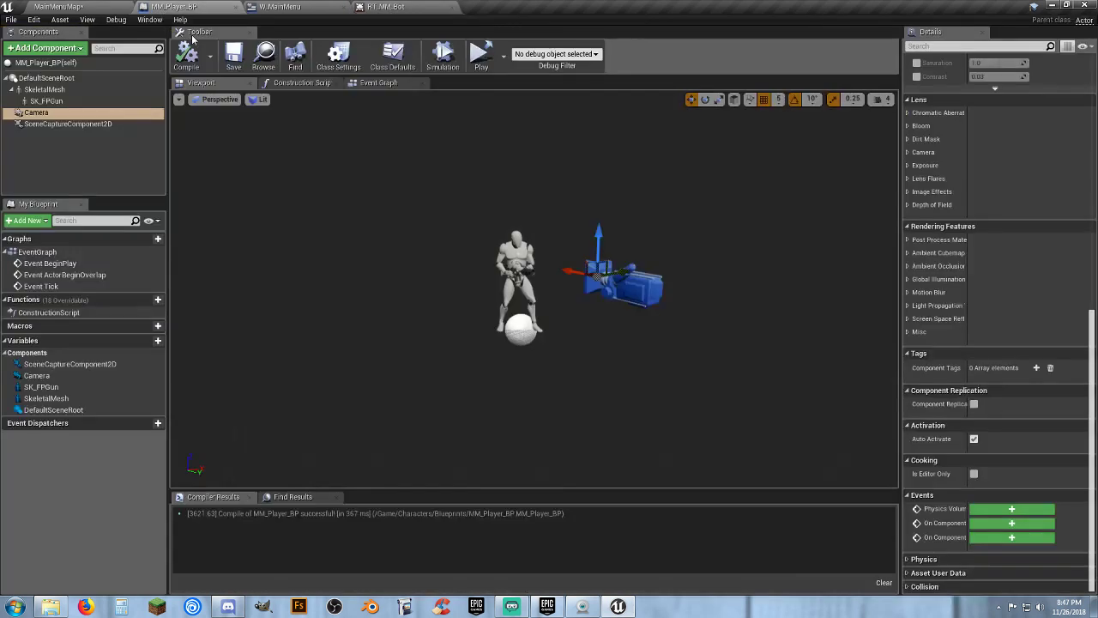
left_click_drag(576, 335, 392, 289)
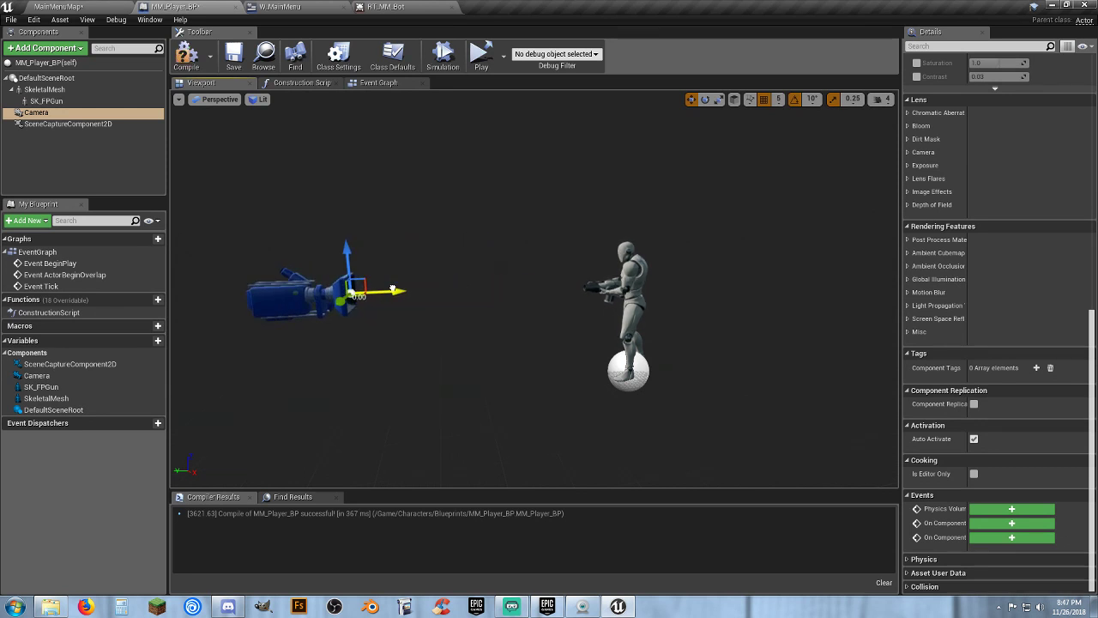
left_click(186, 56)
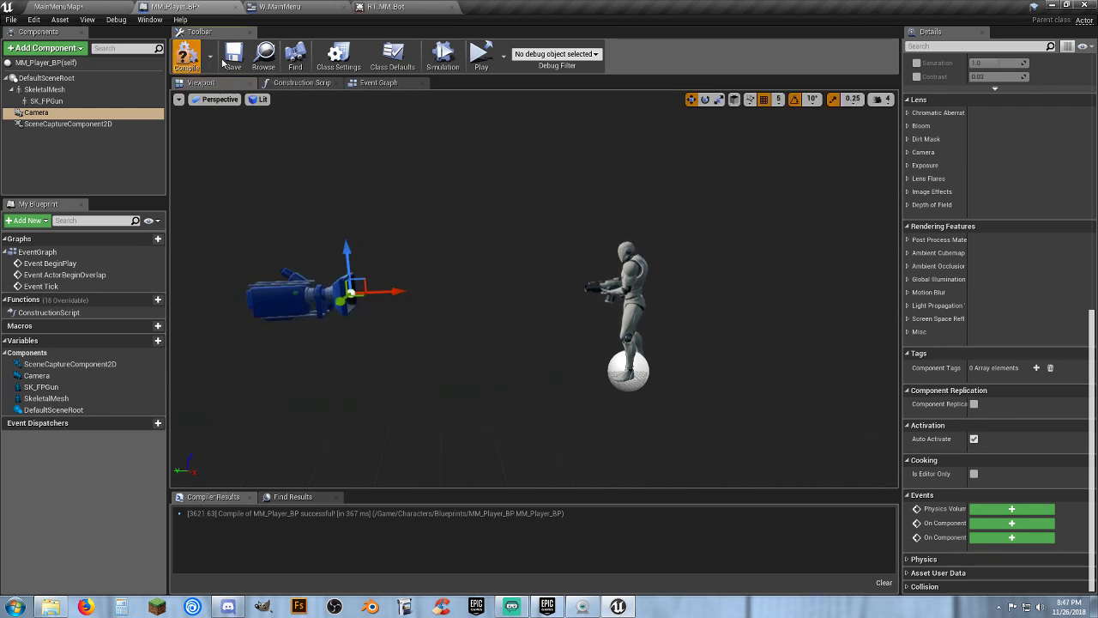
left_click(236, 57)
left_click(388, 7)
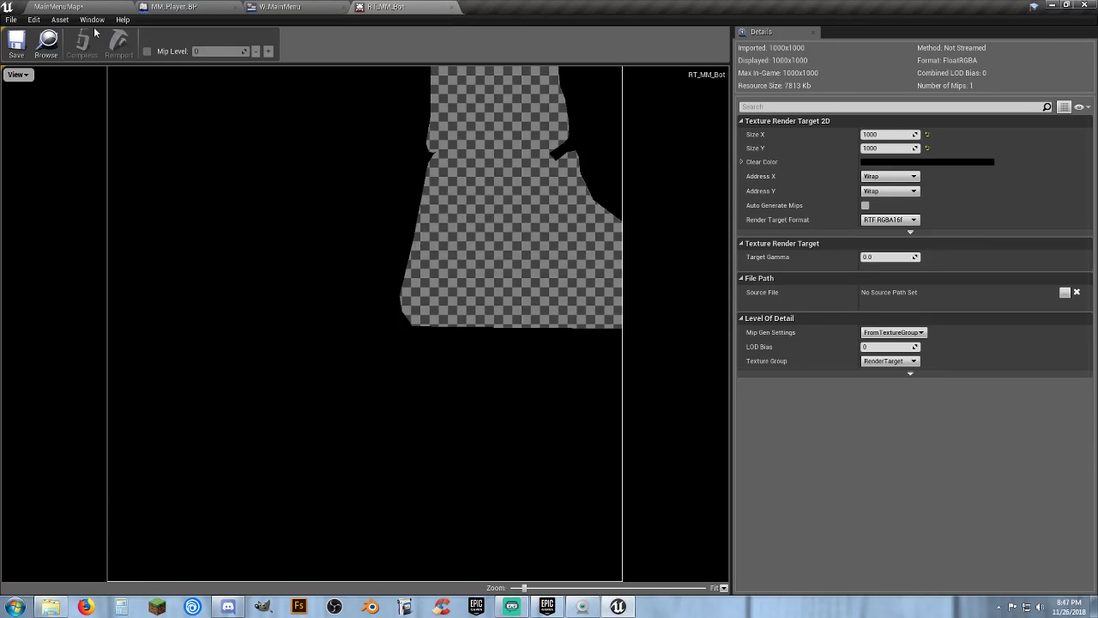
left_click(59, 6)
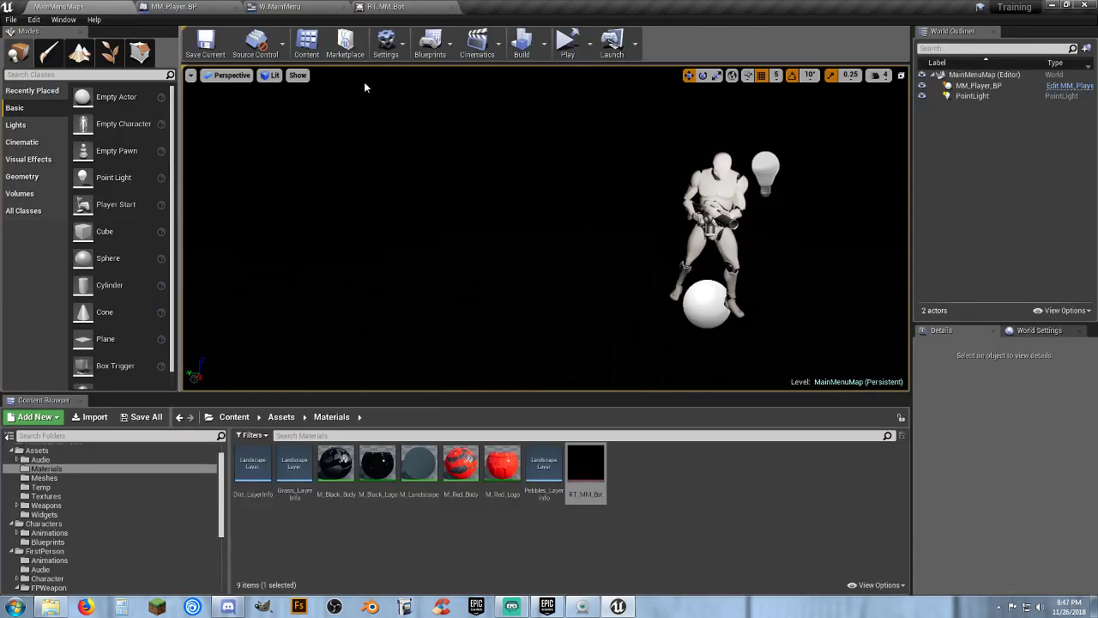
Step: Raise the camera above the mannequin's head in MM_Player_BP, compile and save, and check the whole RT_MM_Bot image
left_click(172, 7)
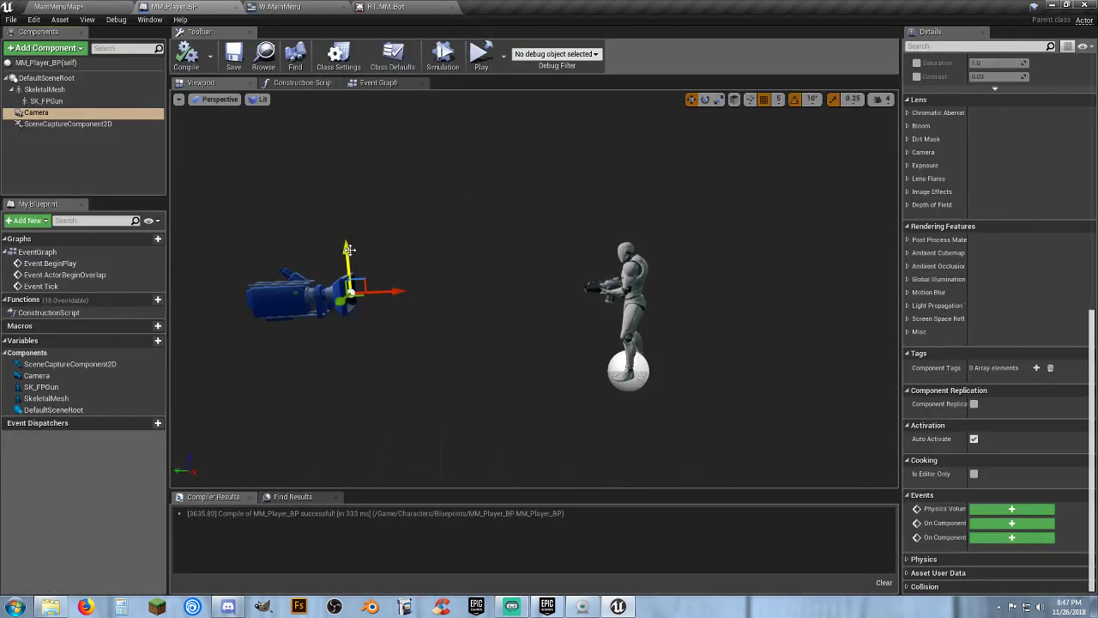
left_click_drag(346, 248, 343, 185)
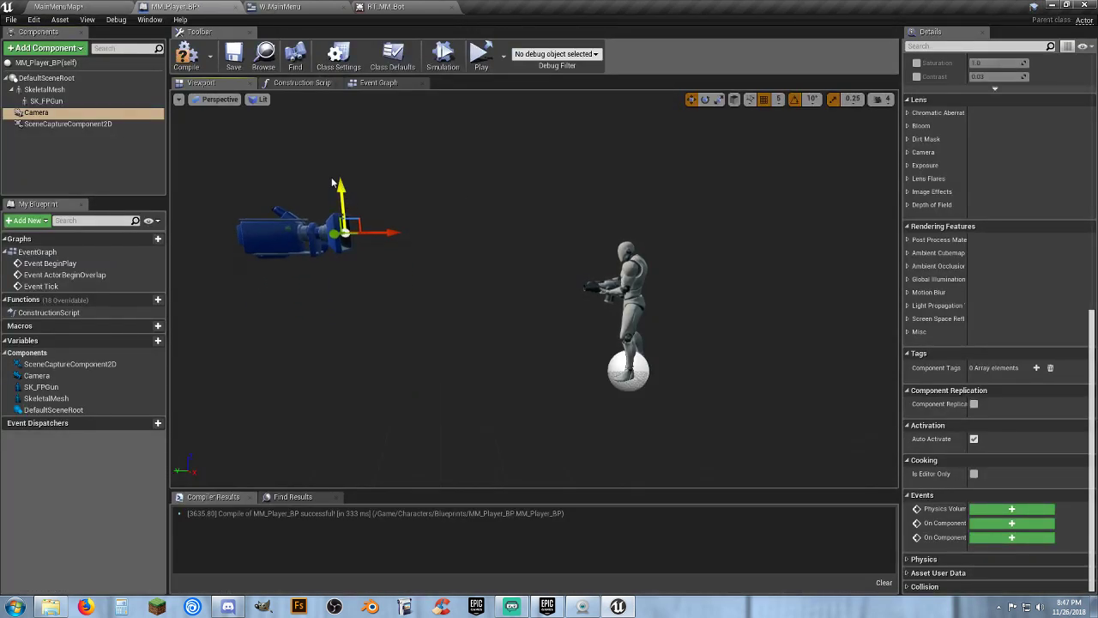
left_click(192, 60)
left_click(232, 55)
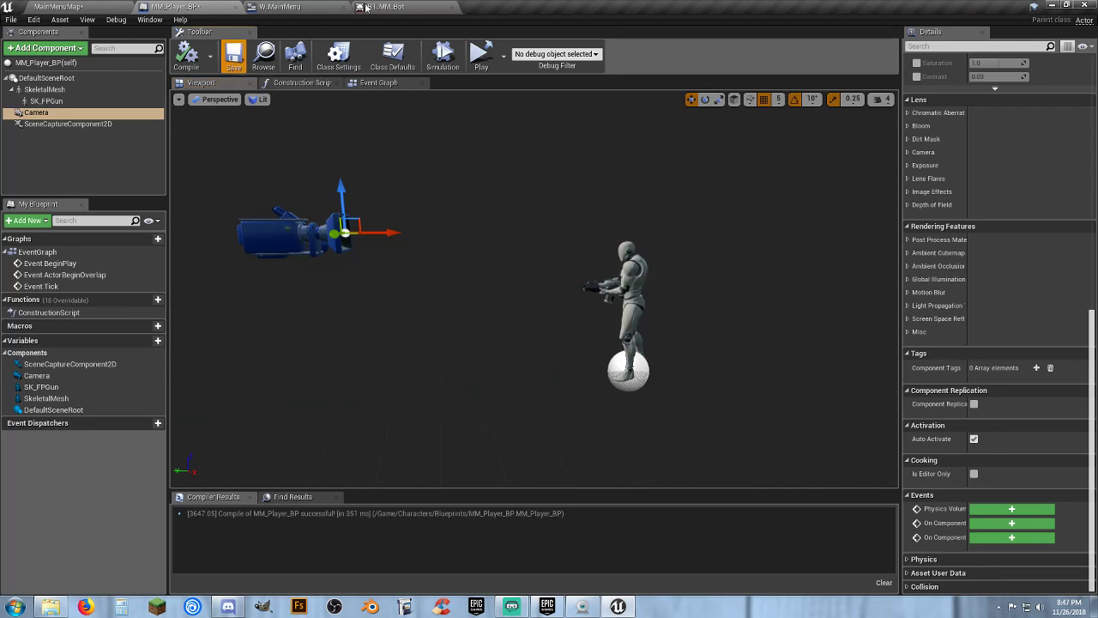
left_click(380, 7)
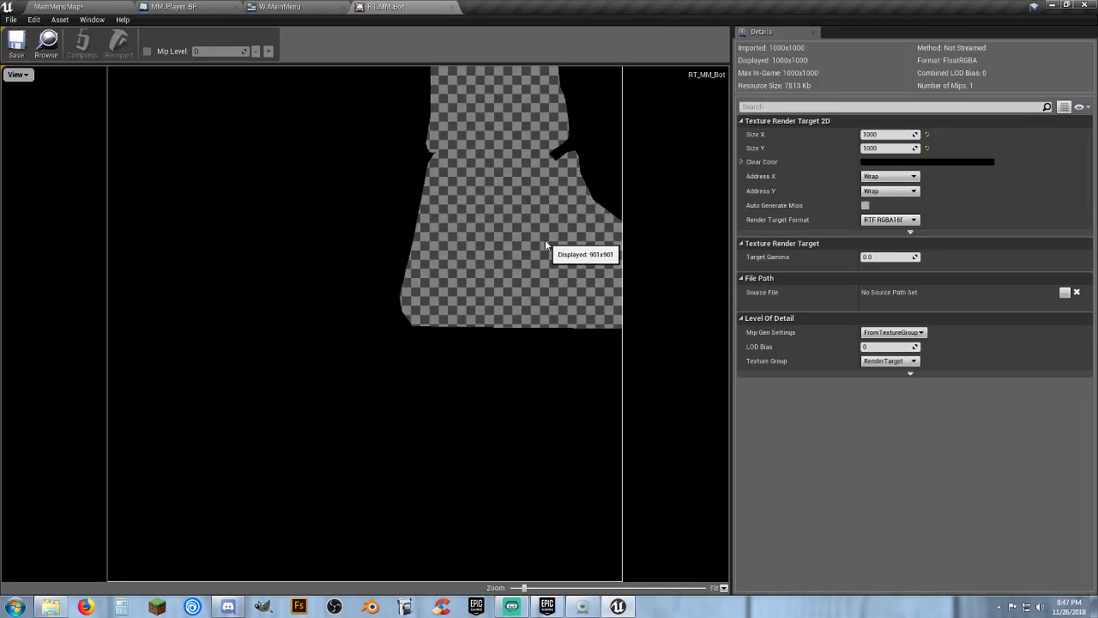
scroll(550, 244, "down", 4)
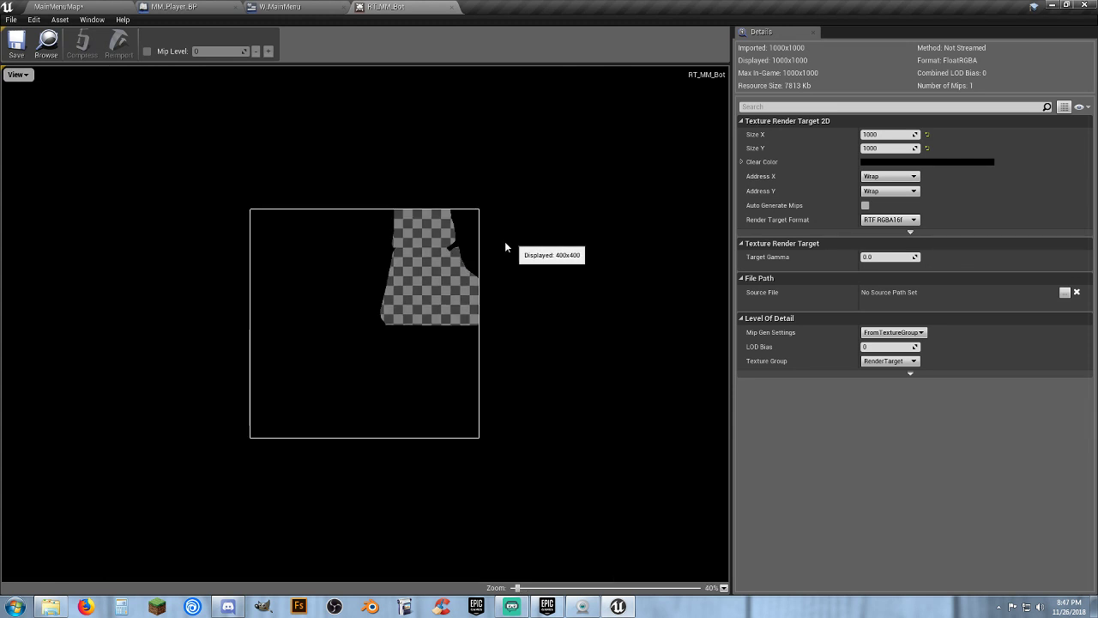
Step: Lower the camera and bring it close to the front of the mannequin, compile and save, and check RT_MM_Bot
left_click(227, 11)
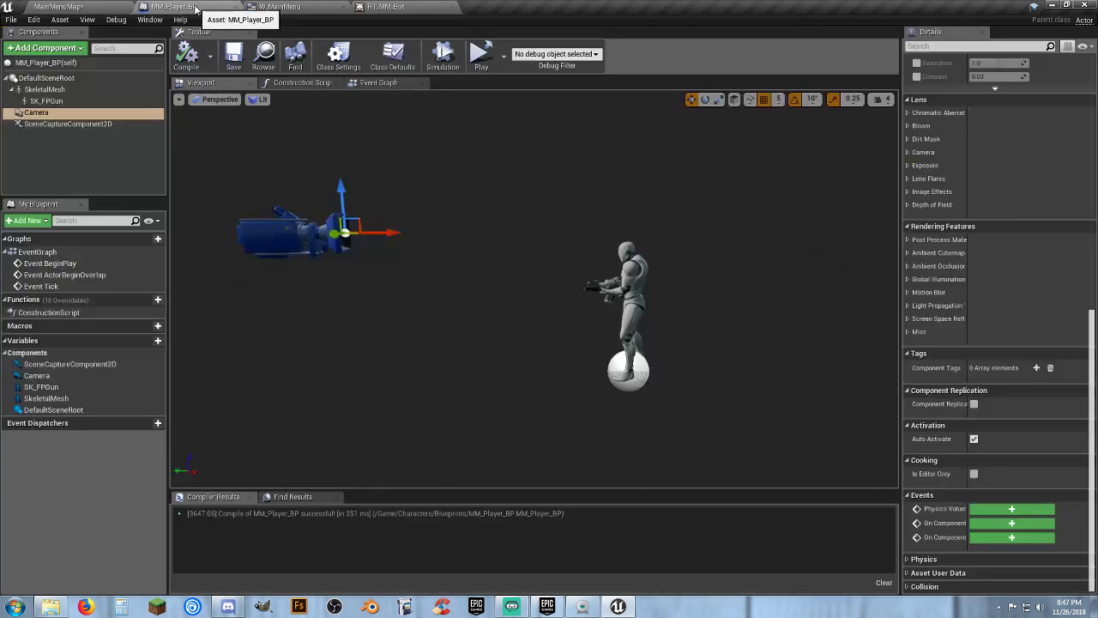
left_click_drag(343, 189, 345, 238)
left_click_drag(388, 280, 595, 304)
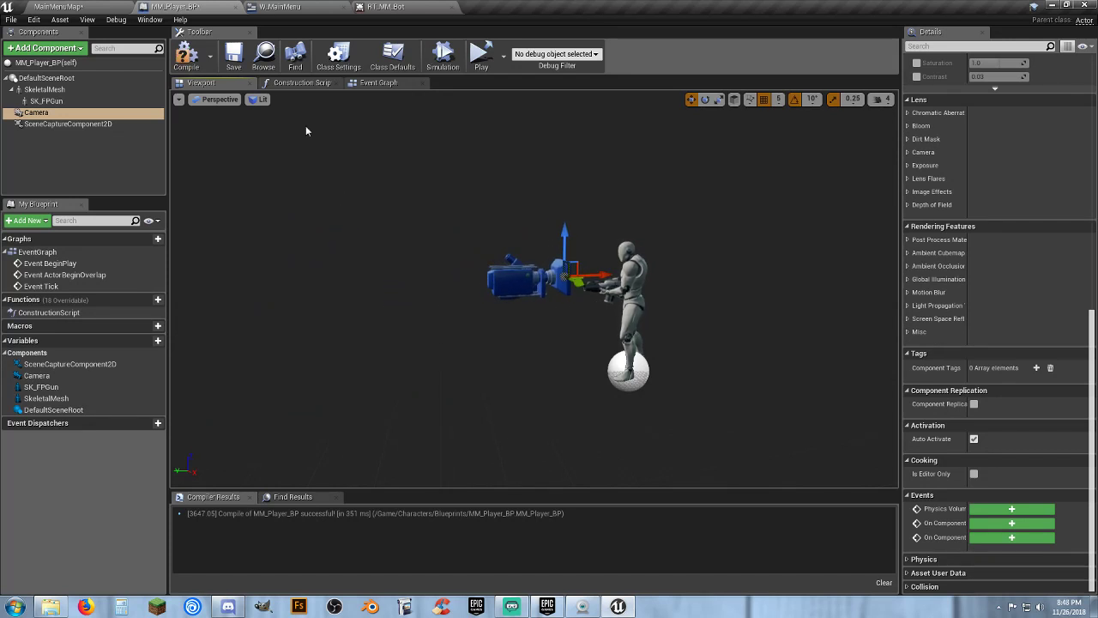
left_click(187, 55)
left_click(234, 55)
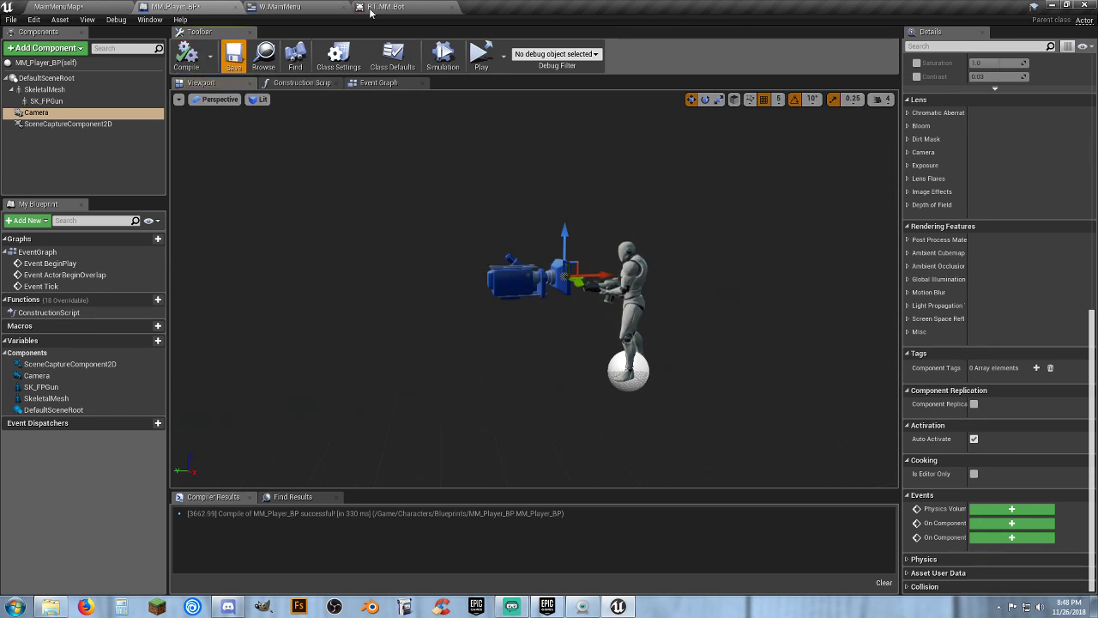
left_click(377, 8)
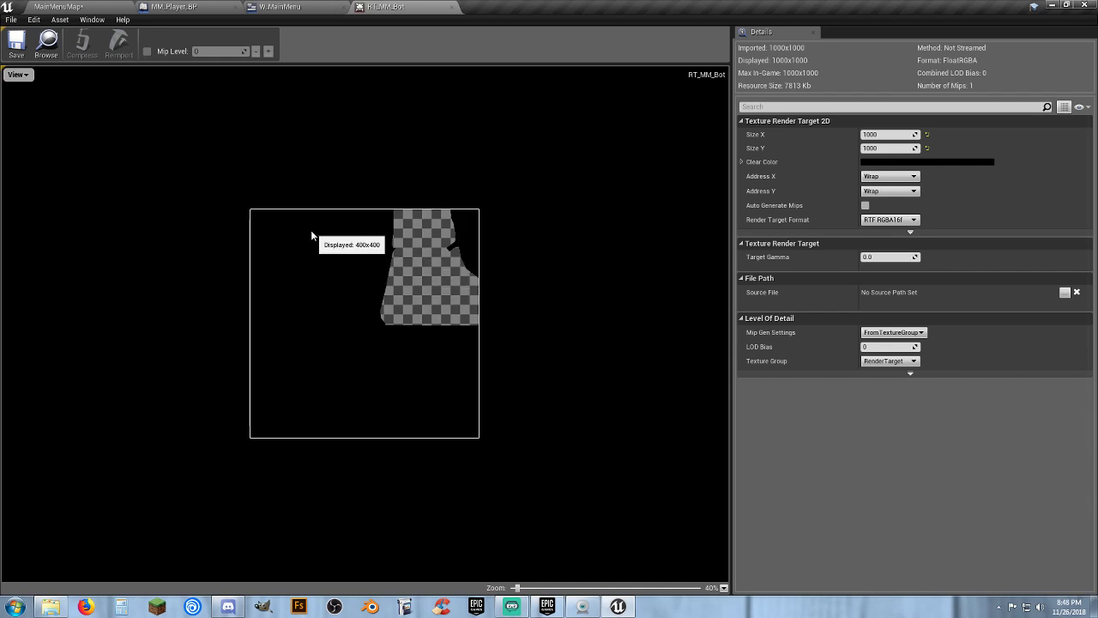
Step: Close the RT_MM_Bot render target and reopen it from the level's content to check its captured image
left_click(451, 7)
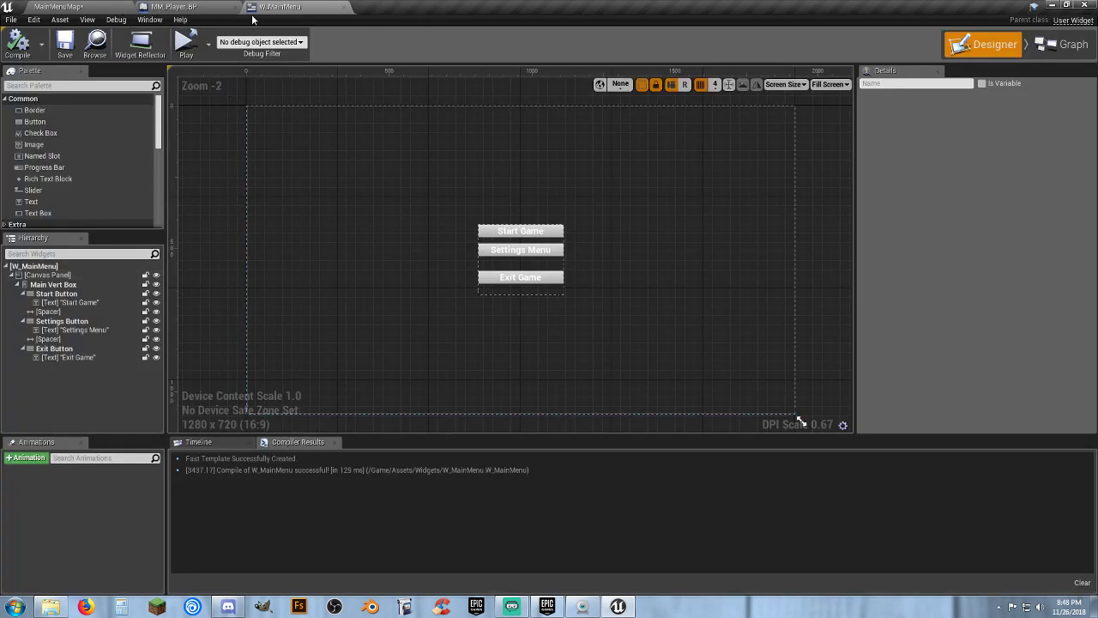
left_click(62, 6)
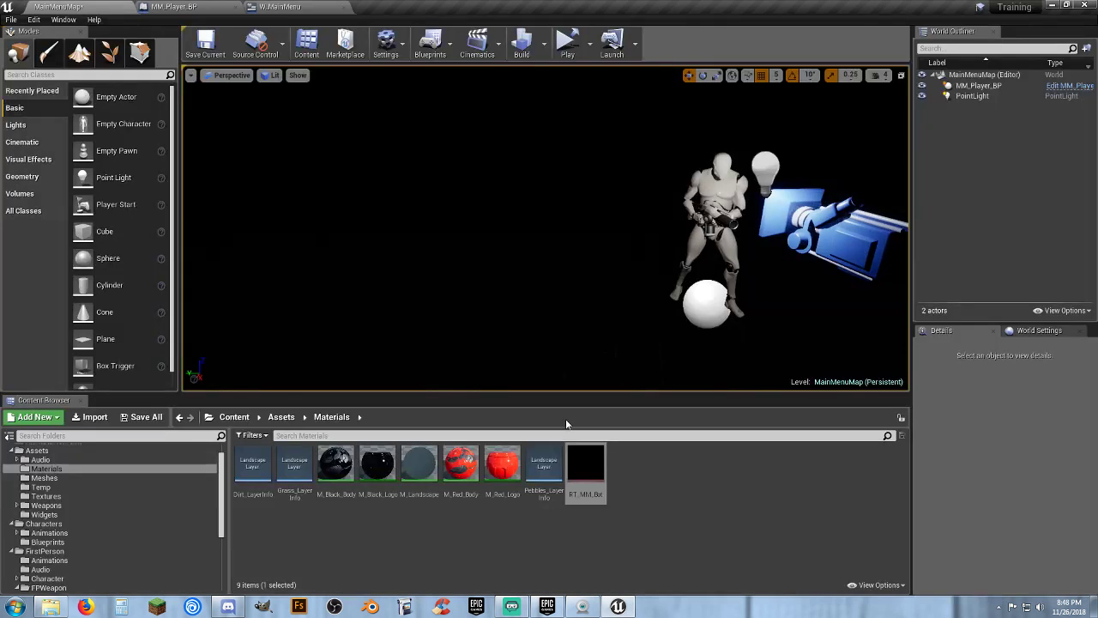
double_click(597, 469)
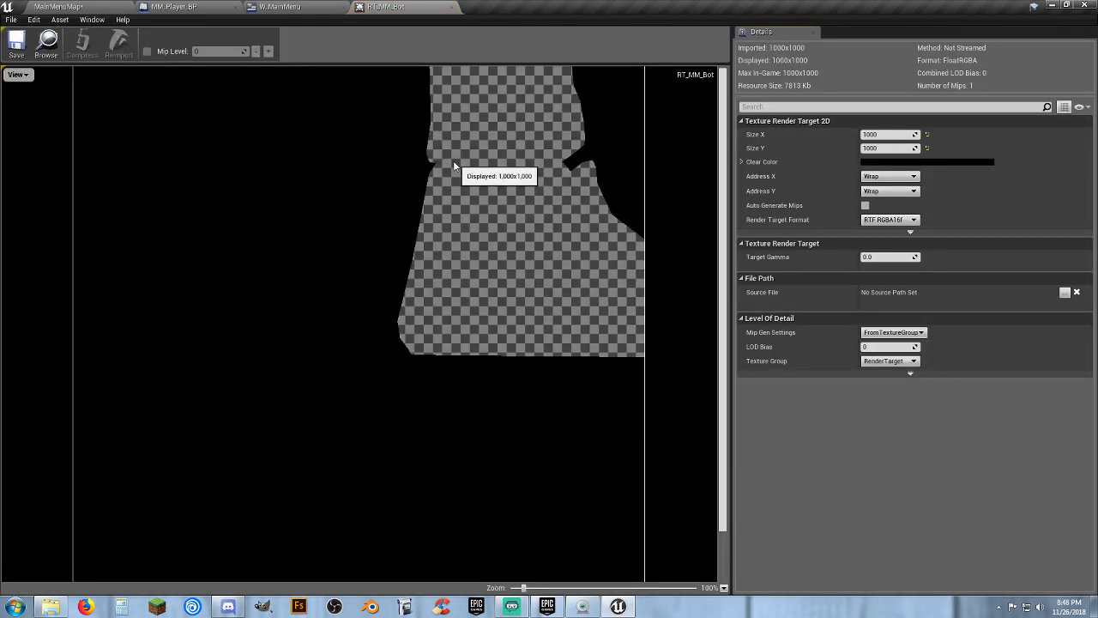
scroll(347, 197, "down", 2)
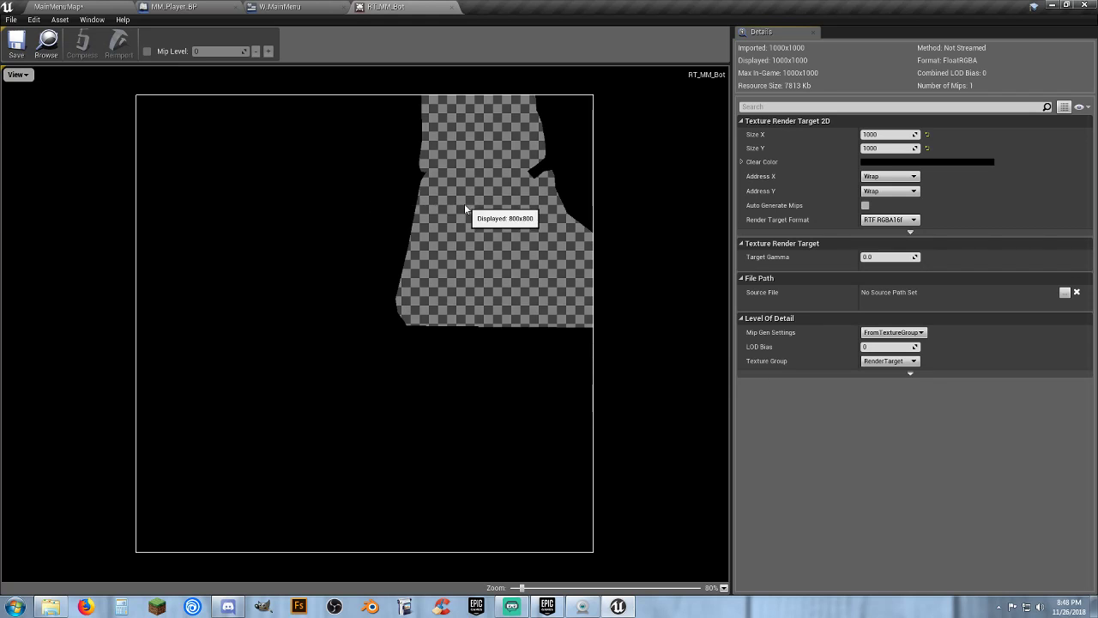
Step: Attach SceneCaptureComponent2D to the Camera in MM_Player_BP, compile the blueprint, and check the RT_MM_Bot image
left_click(174, 7)
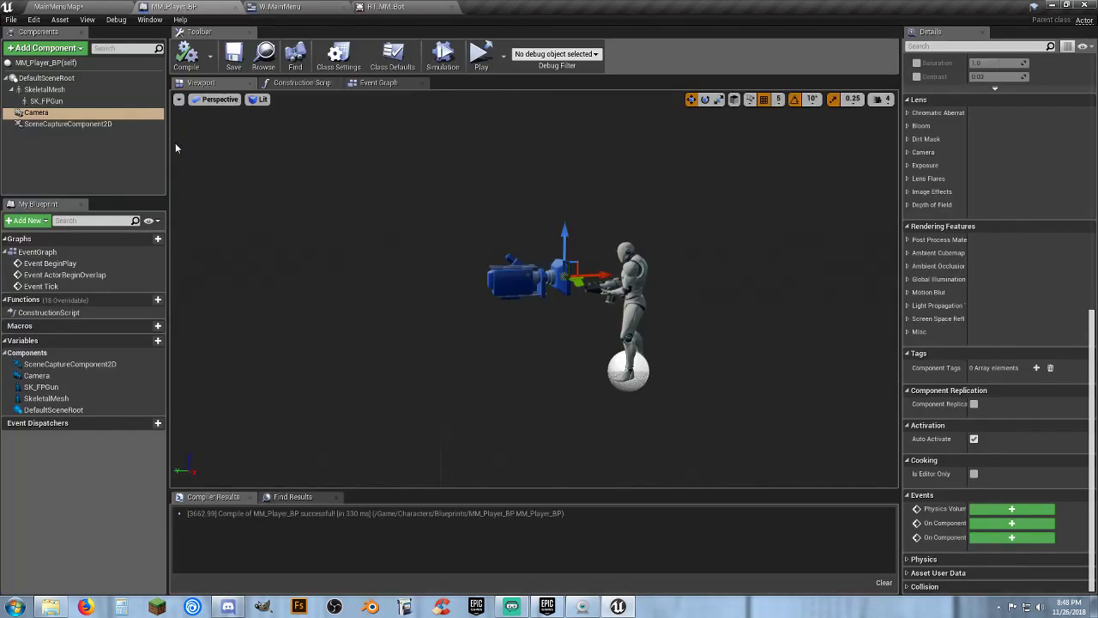
left_click_drag(53, 124, 39, 114)
left_click(43, 113)
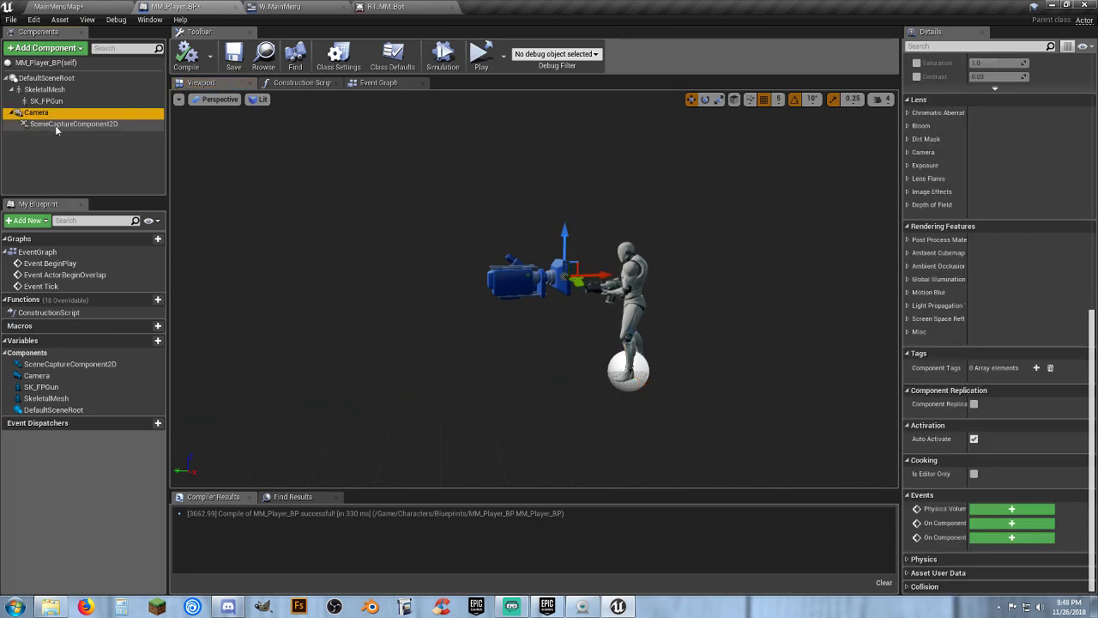
left_click(56, 127)
left_click(182, 53)
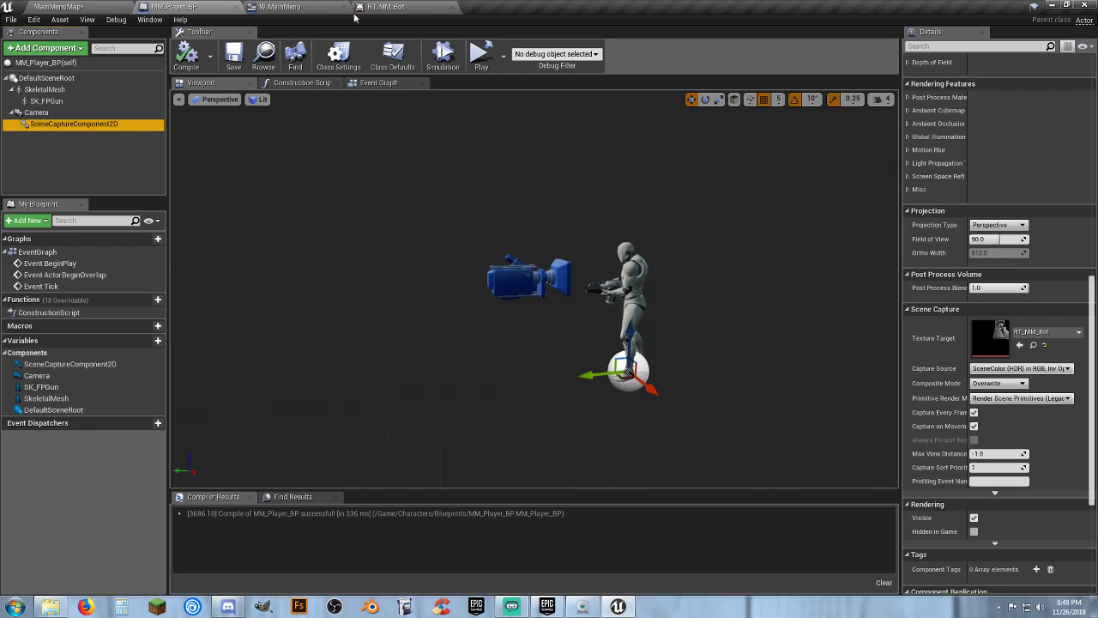
left_click(388, 6)
left_click(176, 8)
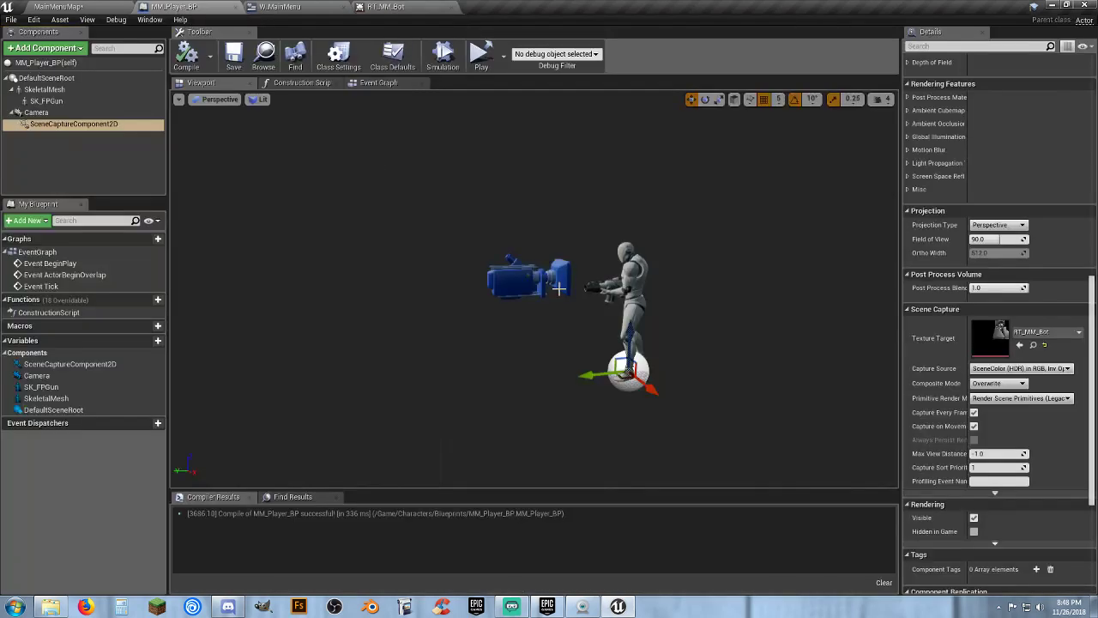
Step: Move the Camera back to about 140 units in front of the mannequin and set SceneCaptureComponent2D's location to 0, 0, 0
left_click(540, 275)
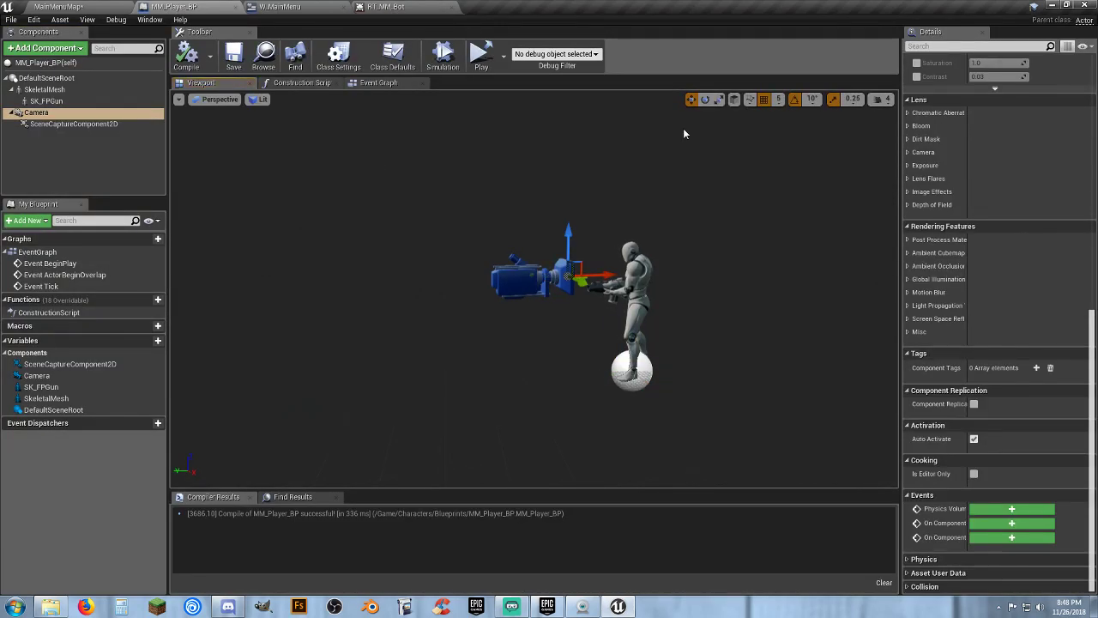
left_click_drag(590, 273, 595, 318)
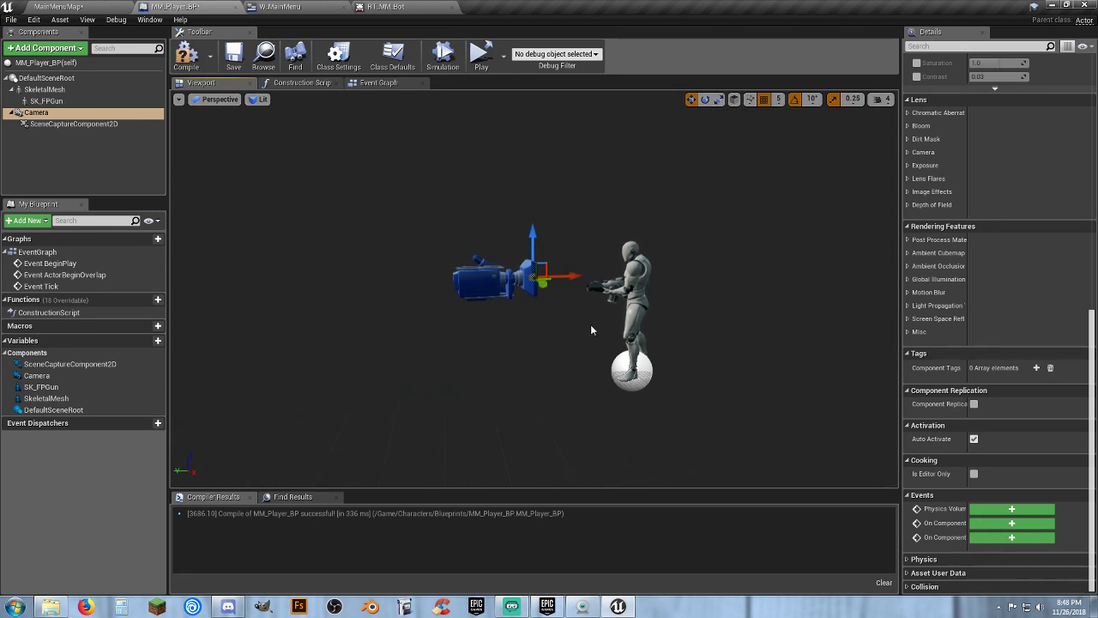
left_click(99, 127)
scroll(999, 228, "up", 10)
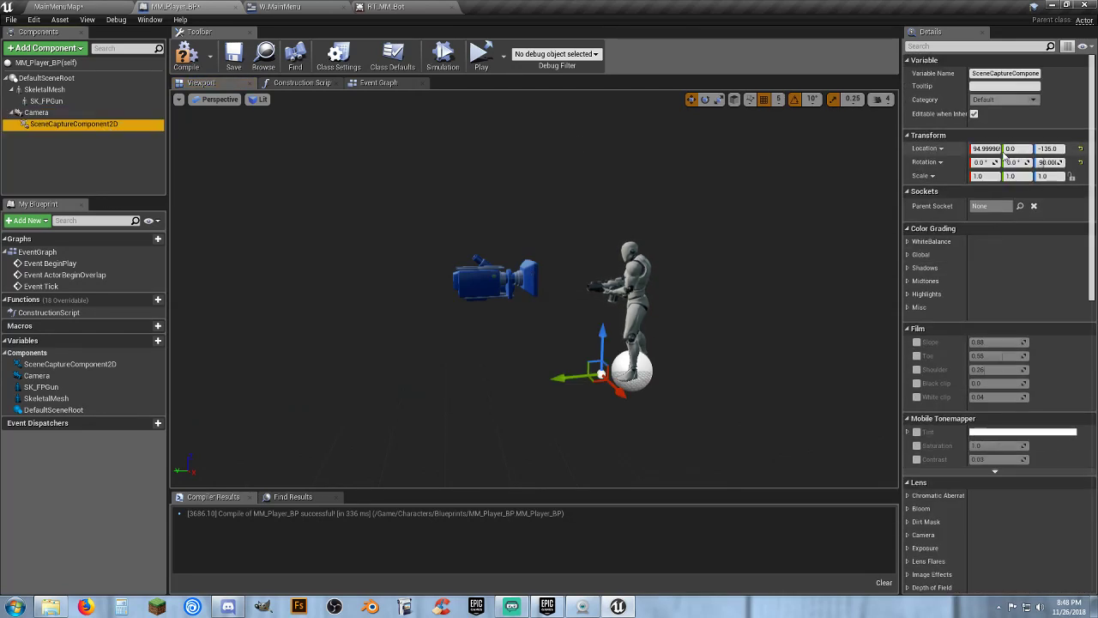
left_click(987, 149)
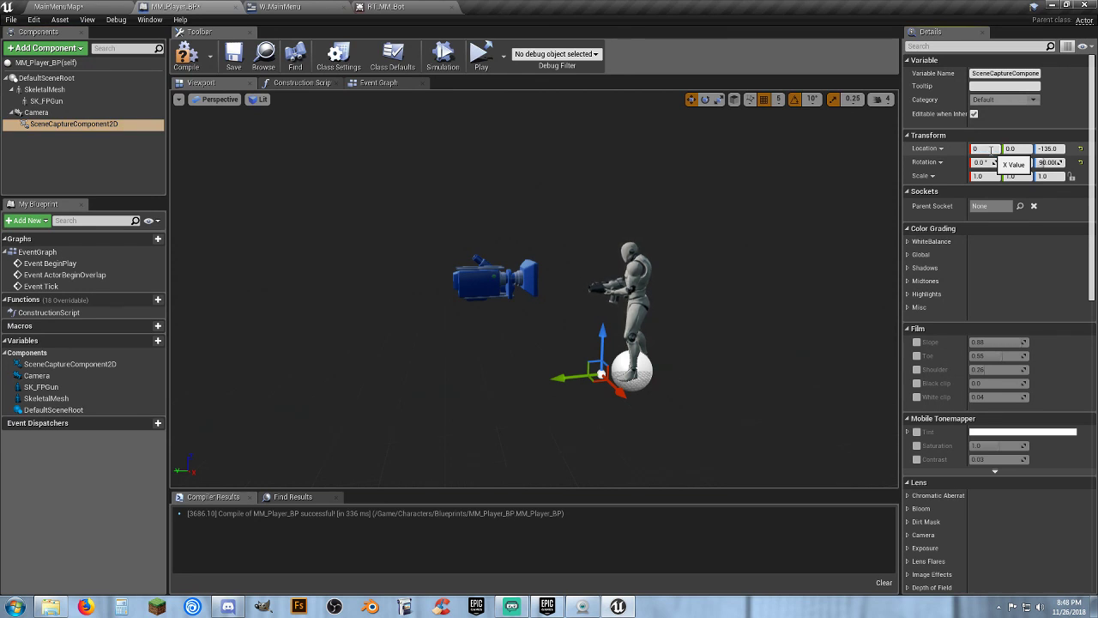
key("Tab")
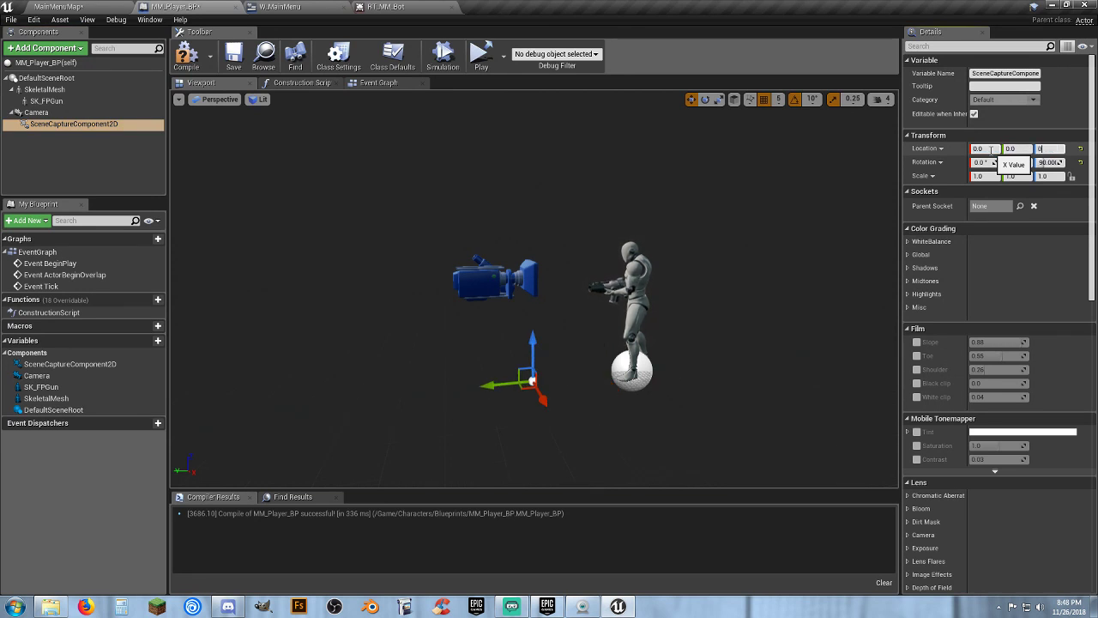
type("0")
key("Return")
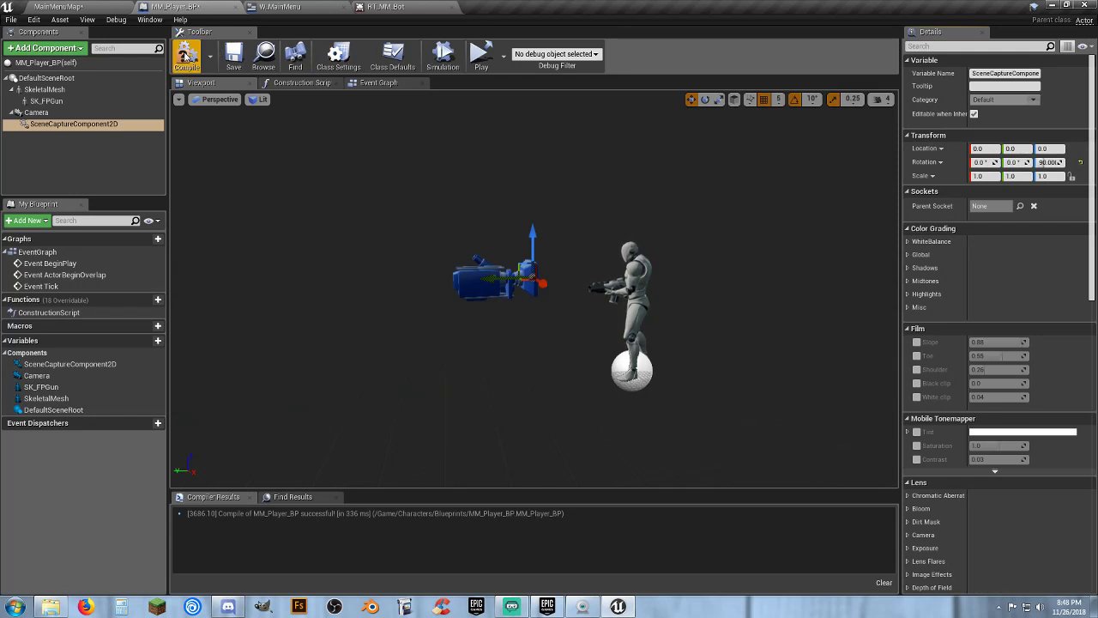
Step: Compile and save MM_Player_BP with the recentred scene capture and check the RT_MM_Bot image
left_click(186, 56)
left_click(233, 56)
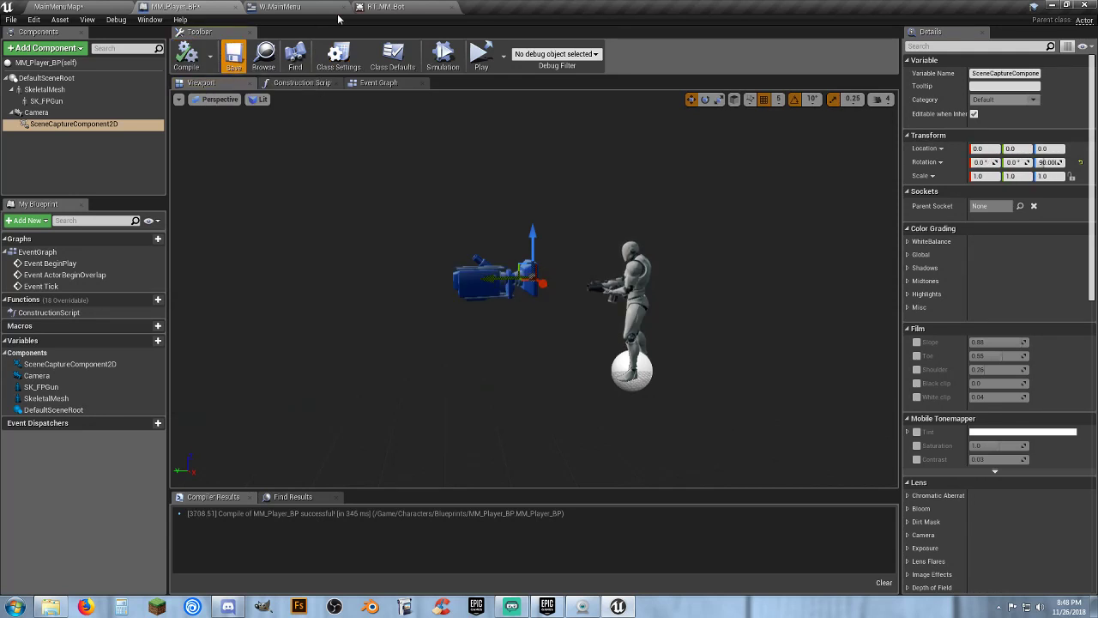
left_click(386, 6)
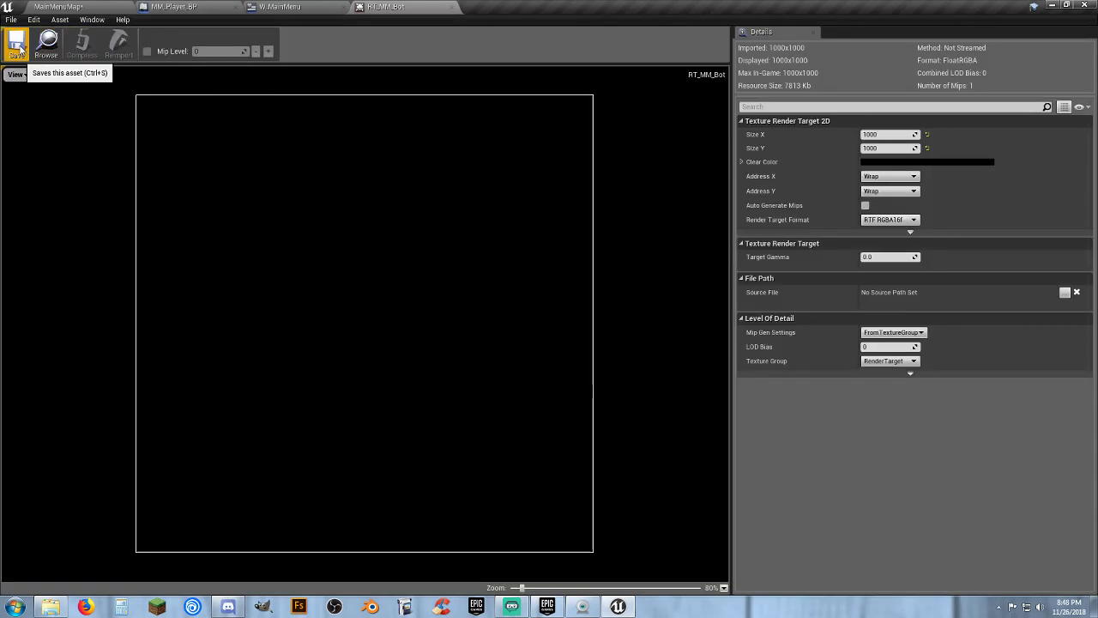
Step: Undo the last small move of SceneCaptureComponent2D in MM_Player_BP and recompile the blueprint
left_click(174, 7)
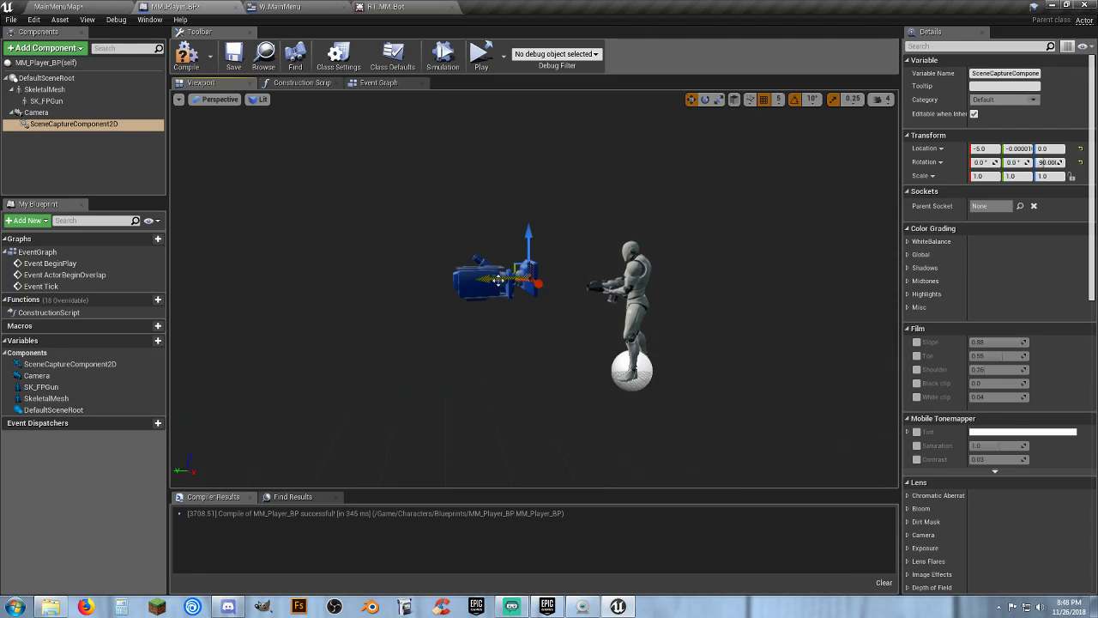
key("ctrl+z")
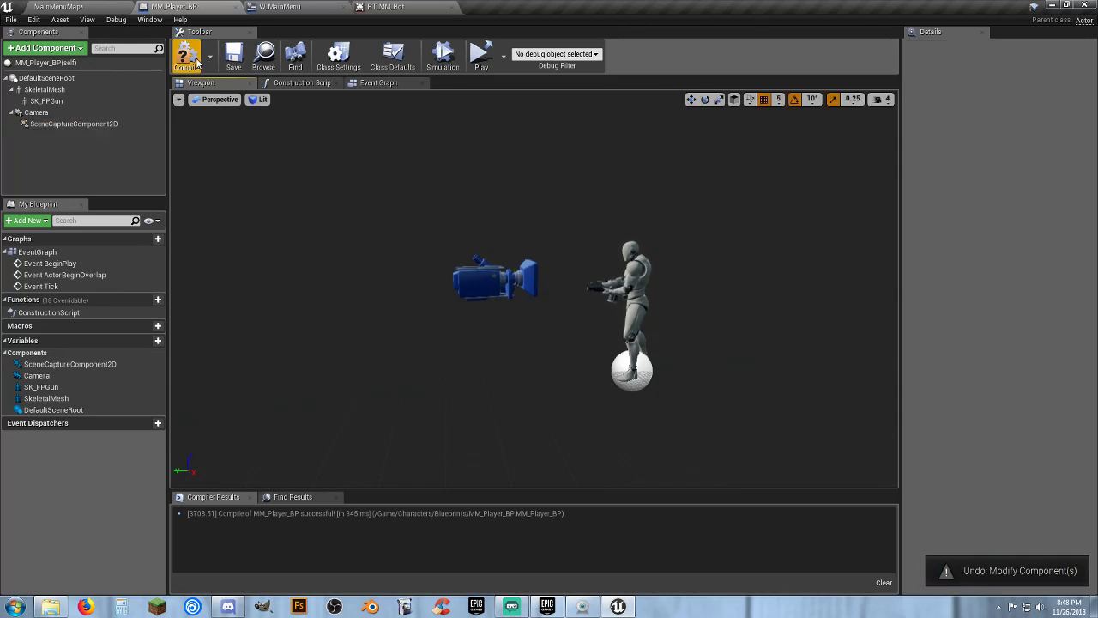
left_click(187, 54)
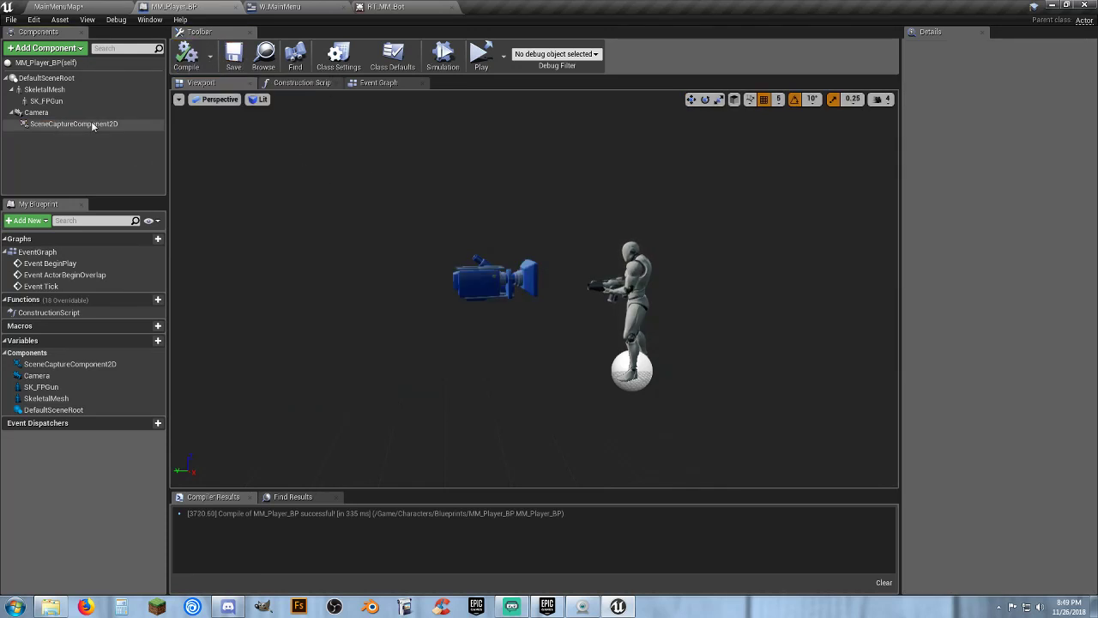
Step: Lower the Camera to a Z location of 125, compile and save MM_Player_BP, and check the RT_MM_Bot image
left_click(52, 112)
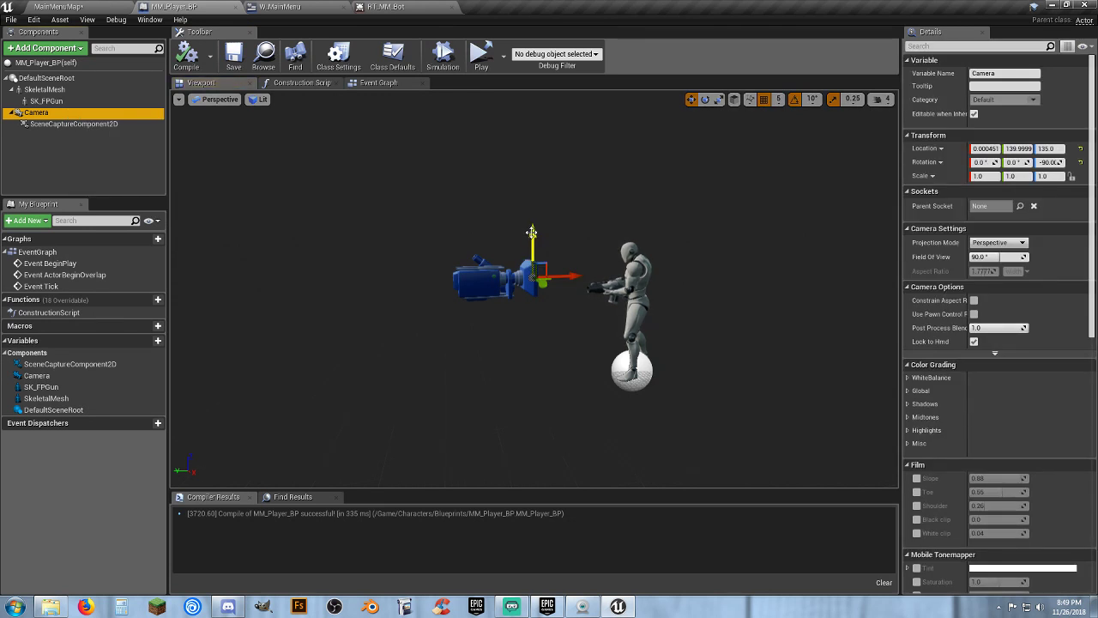
left_click_drag(532, 231, 532, 240)
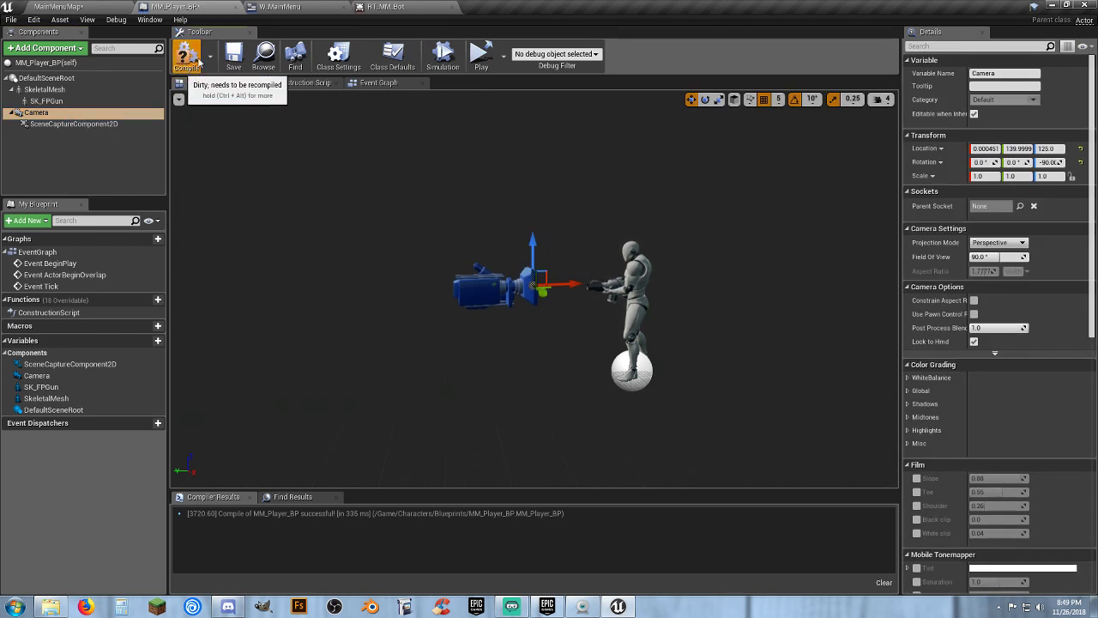
left_click(232, 57)
left_click(386, 7)
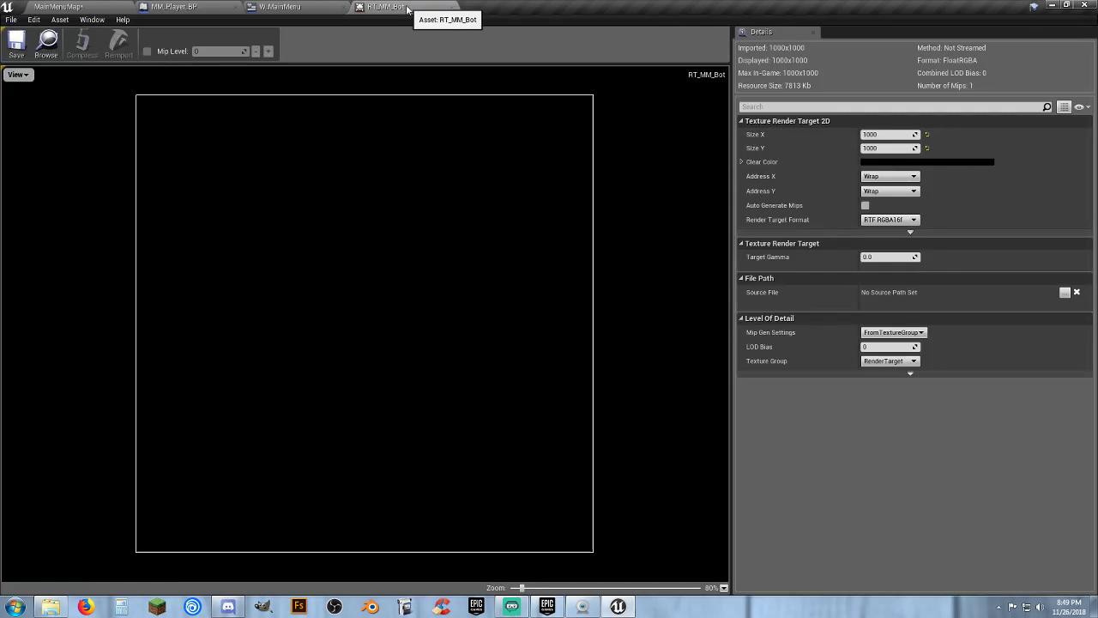
Step: Lower the Camera to a Z location of 70 in MM_Player_BP, compile and save, and check RT_MM_Bot
left_click(176, 7)
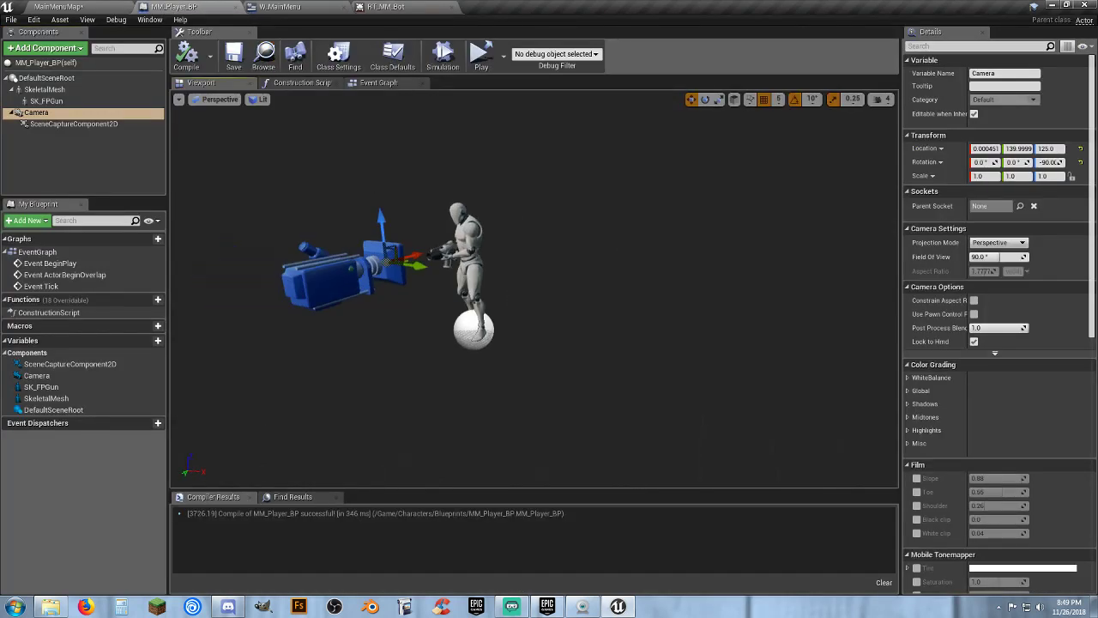
left_click_drag(532, 283, 429, 283, "alt")
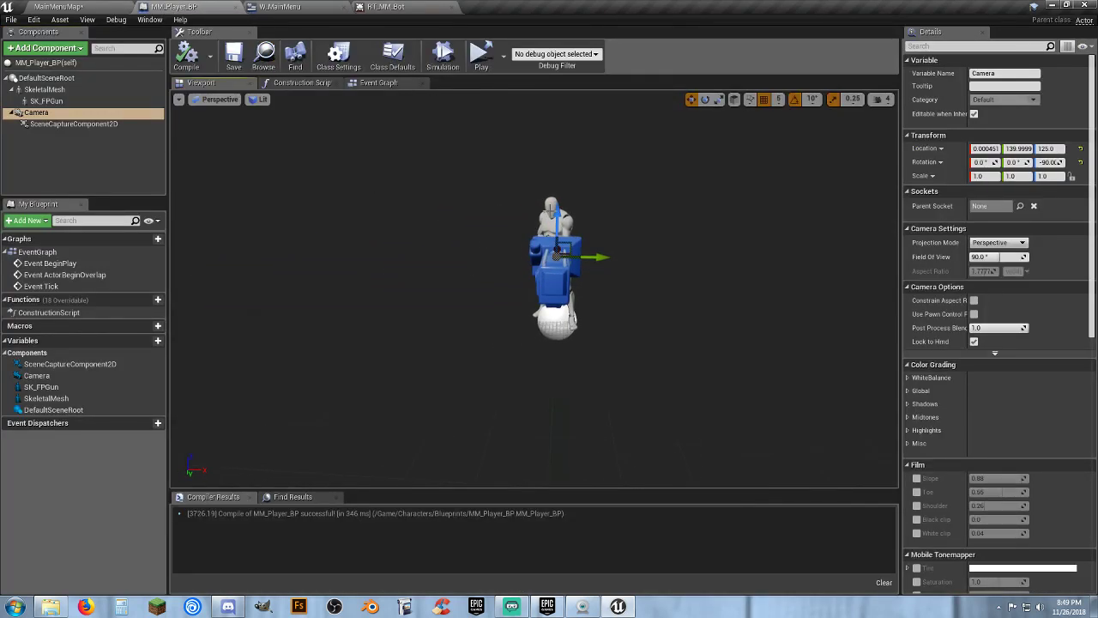
left_click_drag(556, 211, 561, 270)
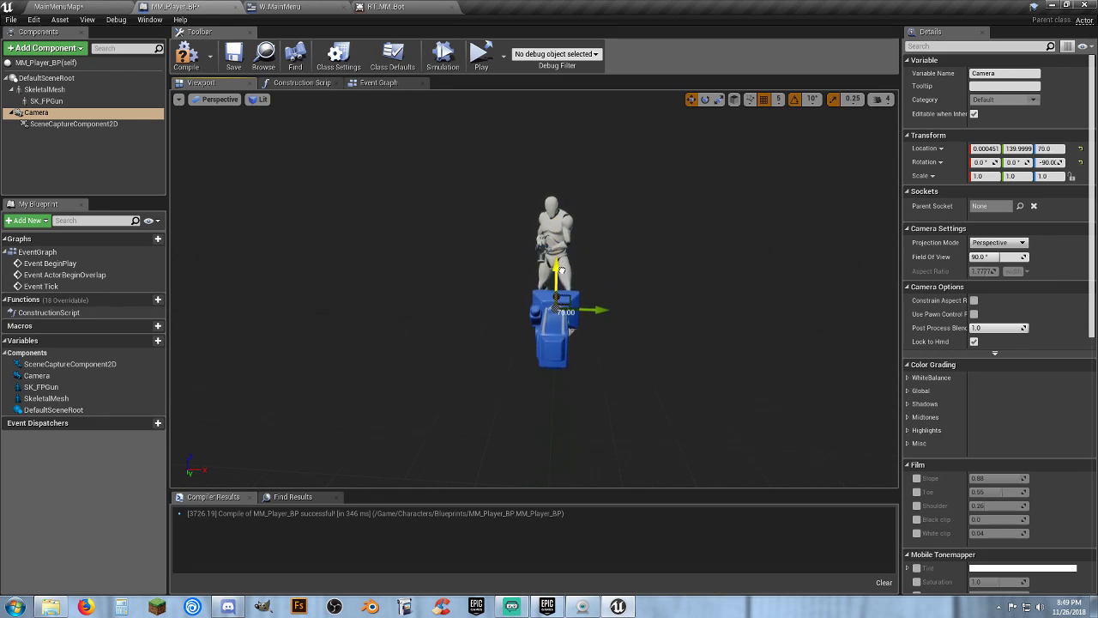
left_click(185, 54)
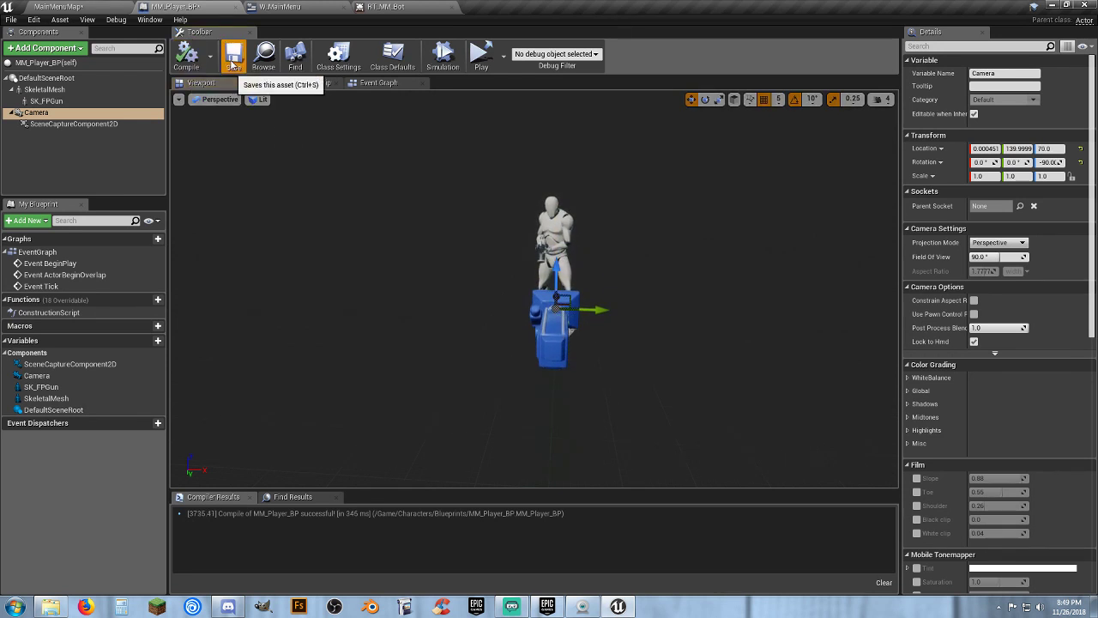
left_click(233, 54)
left_click(425, 9)
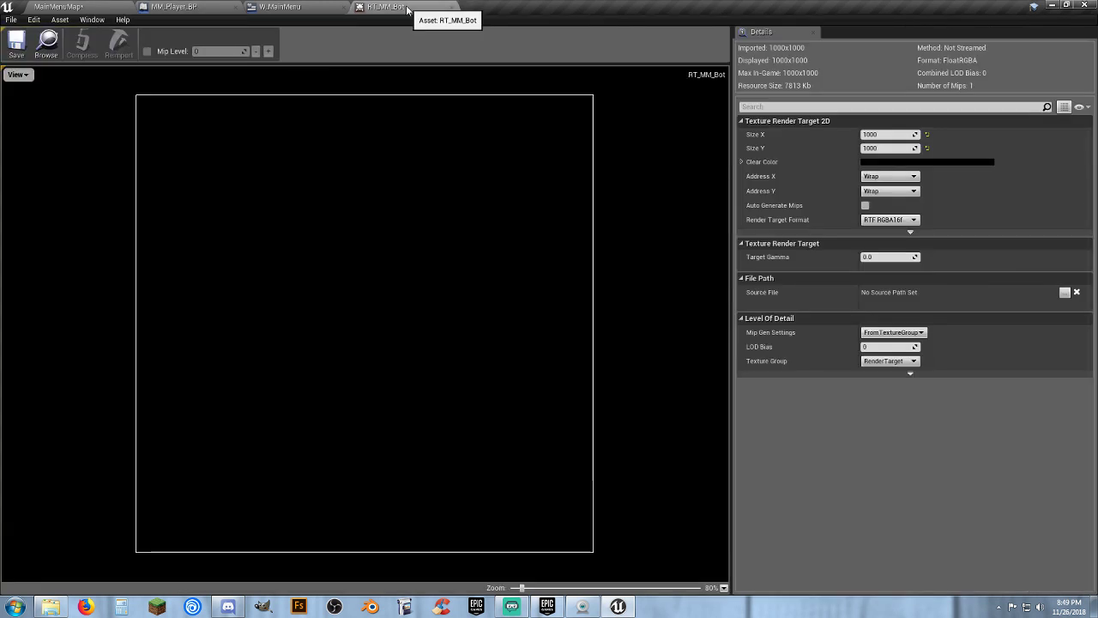
Step: Set SceneCaptureComponent2D's yaw rotation to 0° so it faces the mannequin, compile and save MM_Player_BP, and check the RT_MM_Bot image
left_click(182, 8)
left_click_drag(600, 386, 514, 386, "alt")
left_click_drag(111, 135, 91, 124)
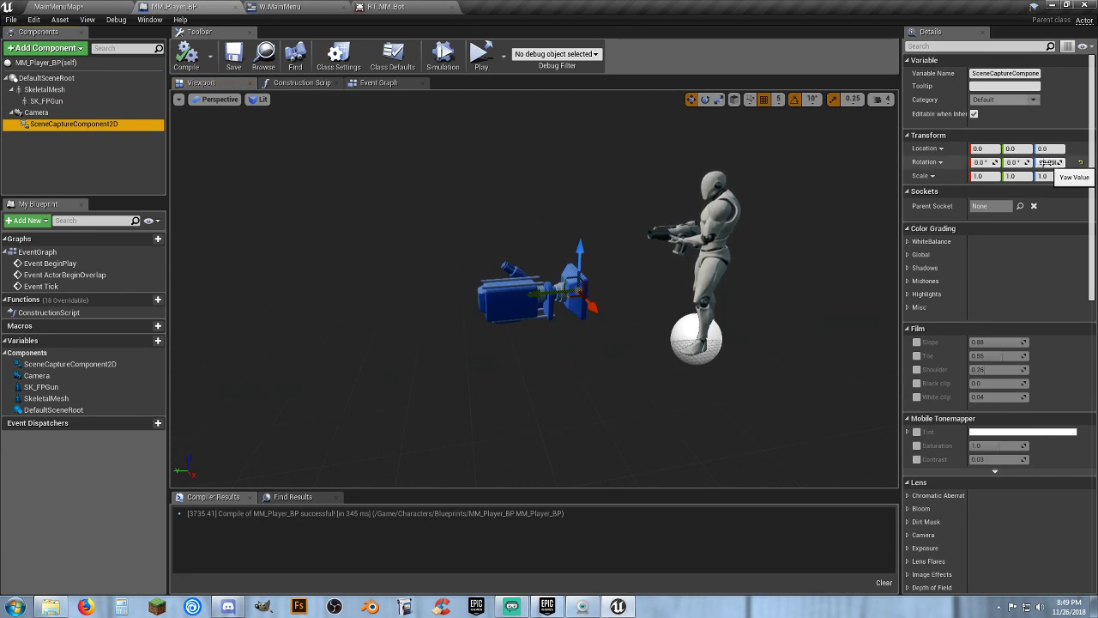
left_click(1048, 162)
type("90")
key("Return")
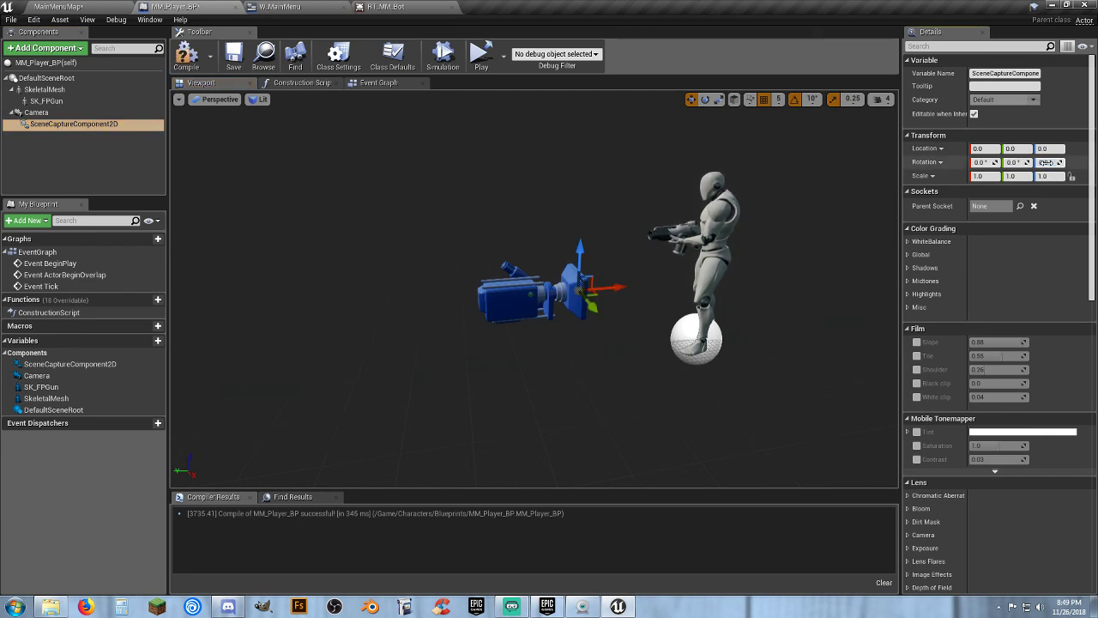
left_click(186, 56)
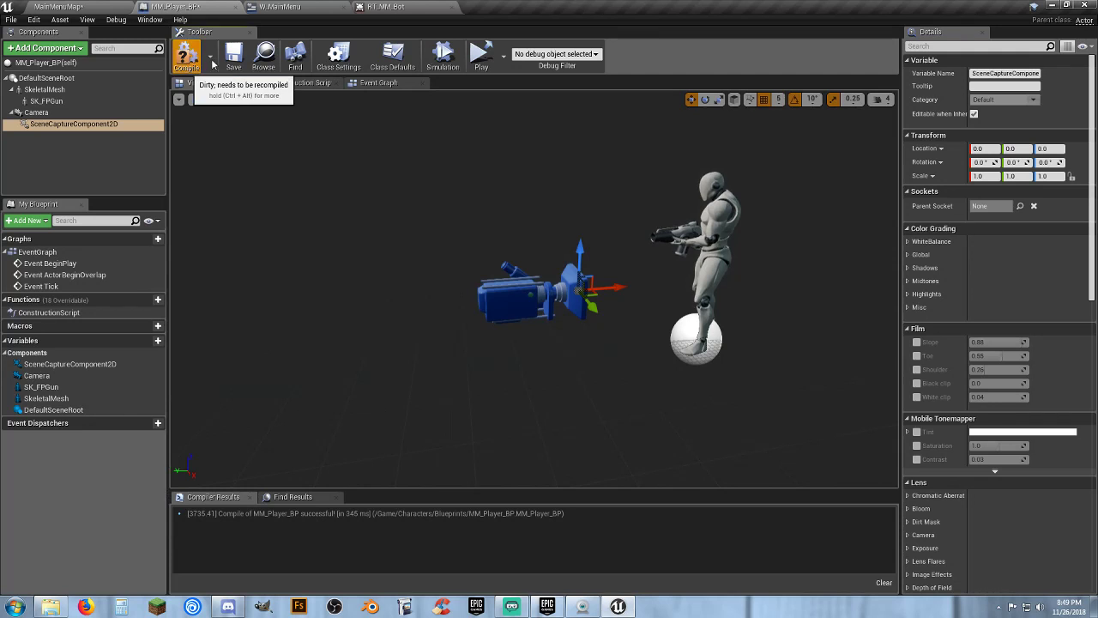
left_click(234, 58)
left_click(390, 7)
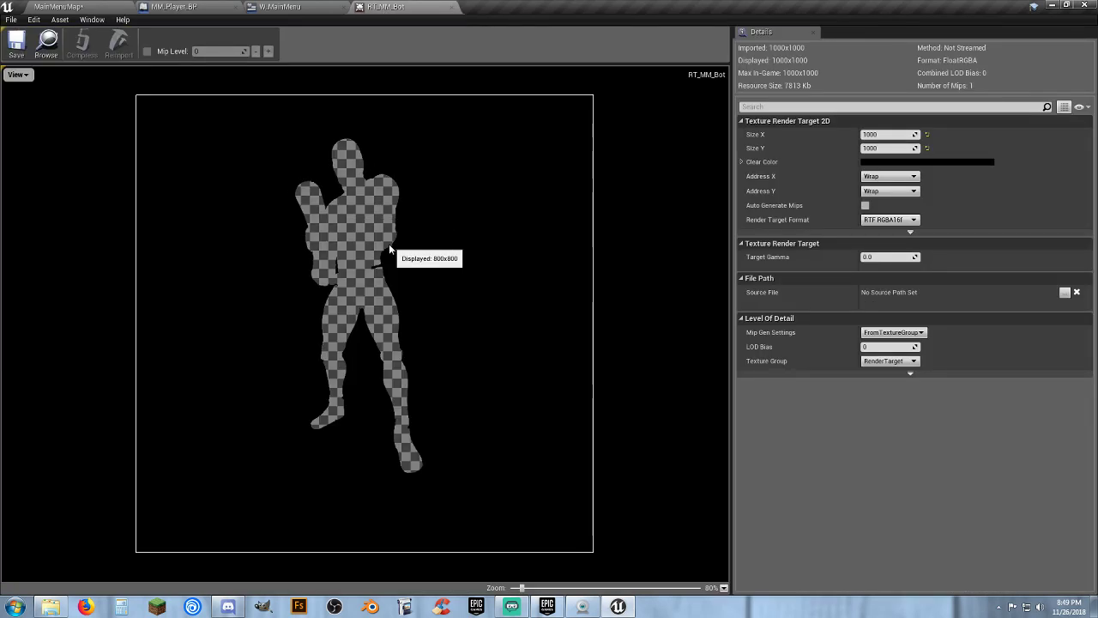
left_click(203, 8)
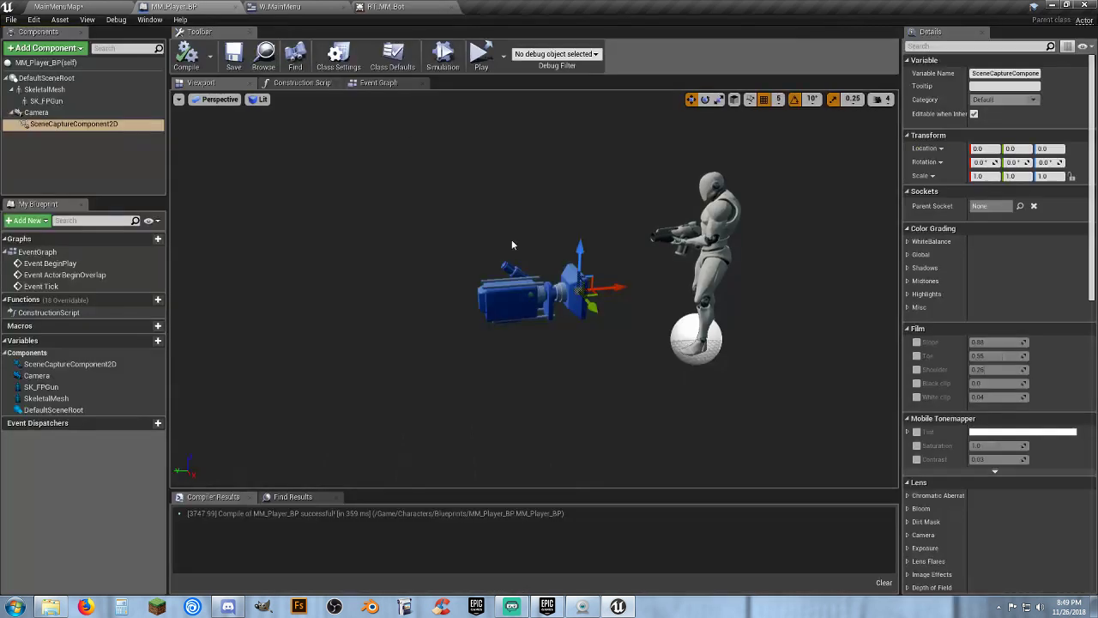
left_click_drag(629, 289, 639, 289)
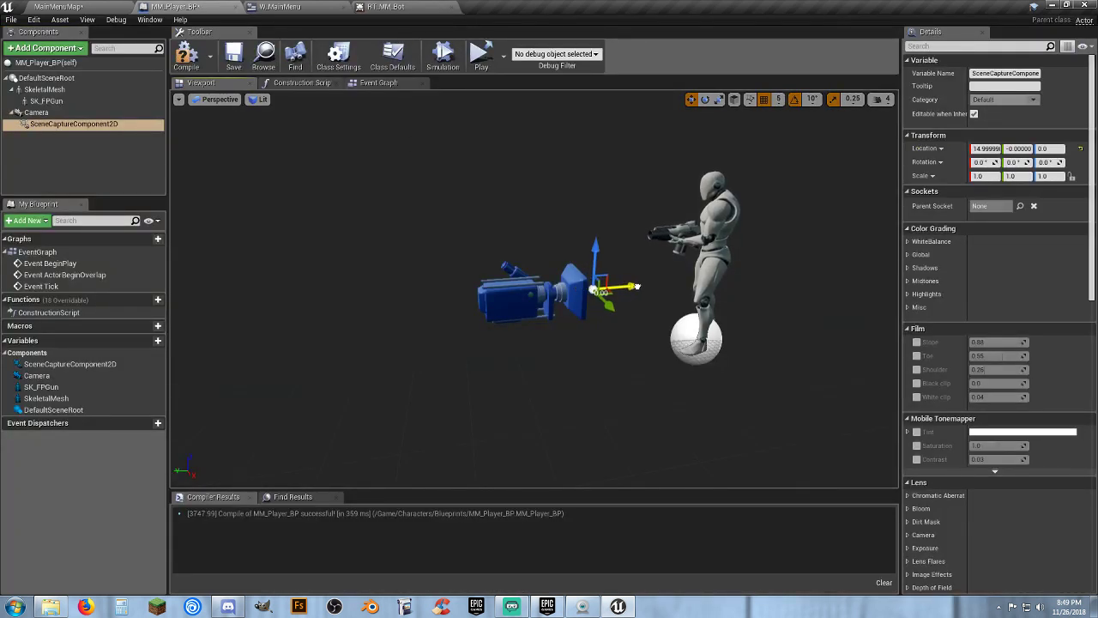
key("ctrl+z")
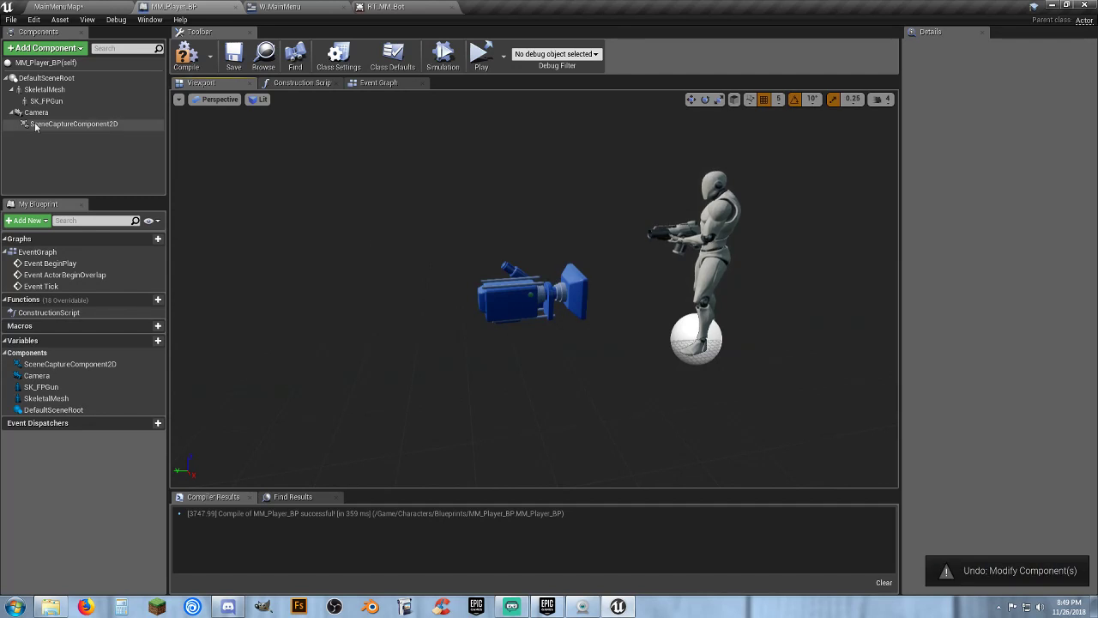
Step: Move the Camera closer to the mannequin, to a Y location of about 130, compile and save, and check RT_MM_Bot
left_click(38, 114)
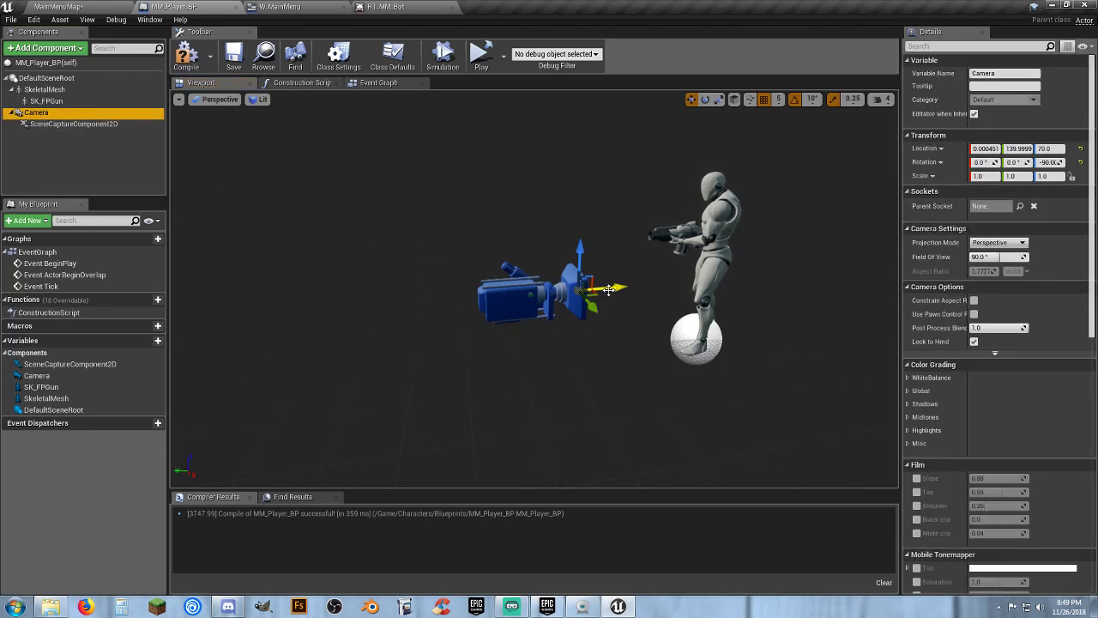
left_click_drag(609, 289, 621, 290)
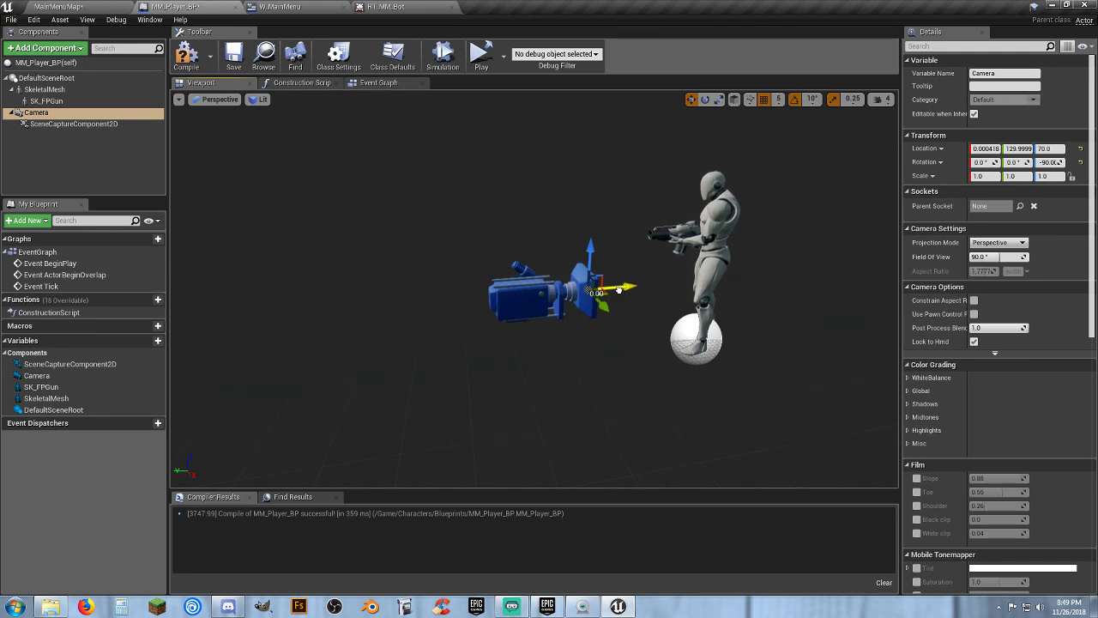
left_click(231, 55)
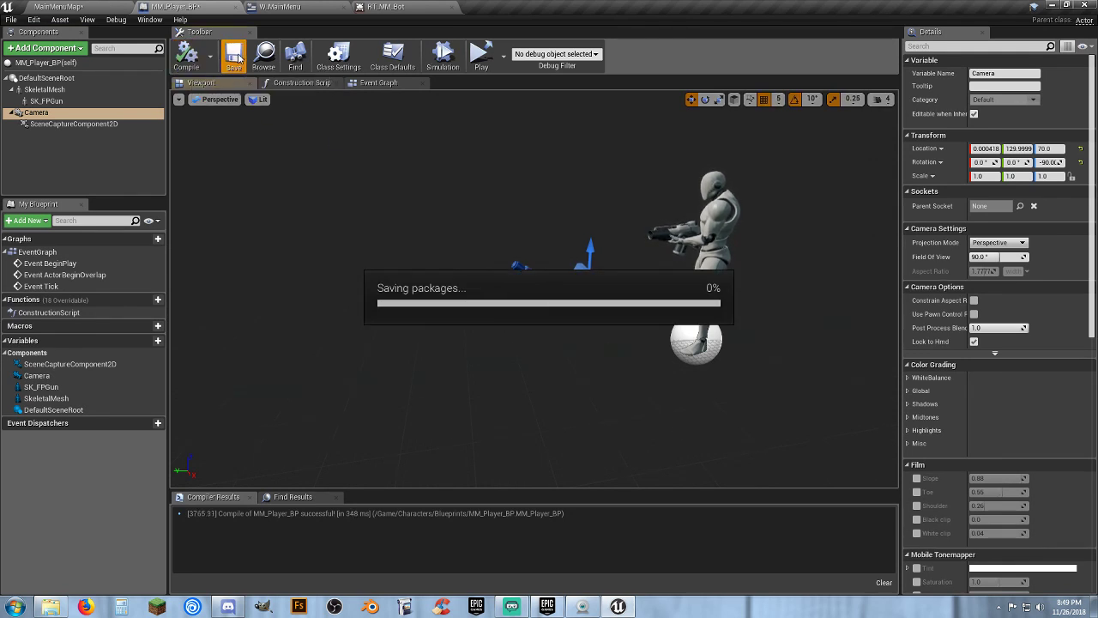
left_click(386, 7)
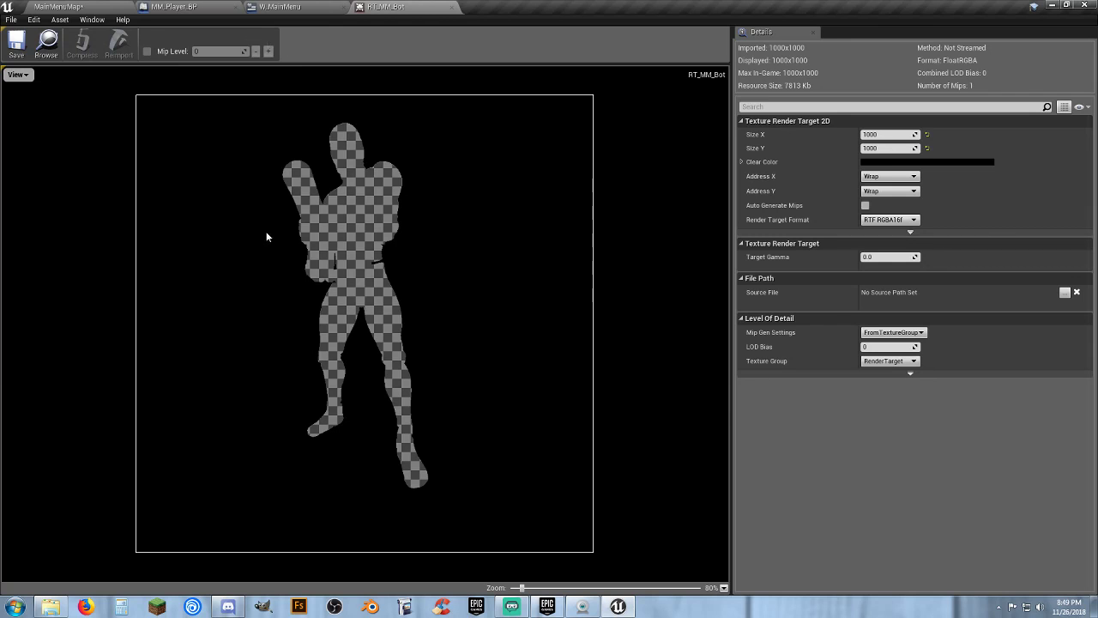
Step: Raise the Camera to a Z location of 105 in MM_Player_BP, compile and save, and check the RT_MM_Bot image
left_click(215, 8)
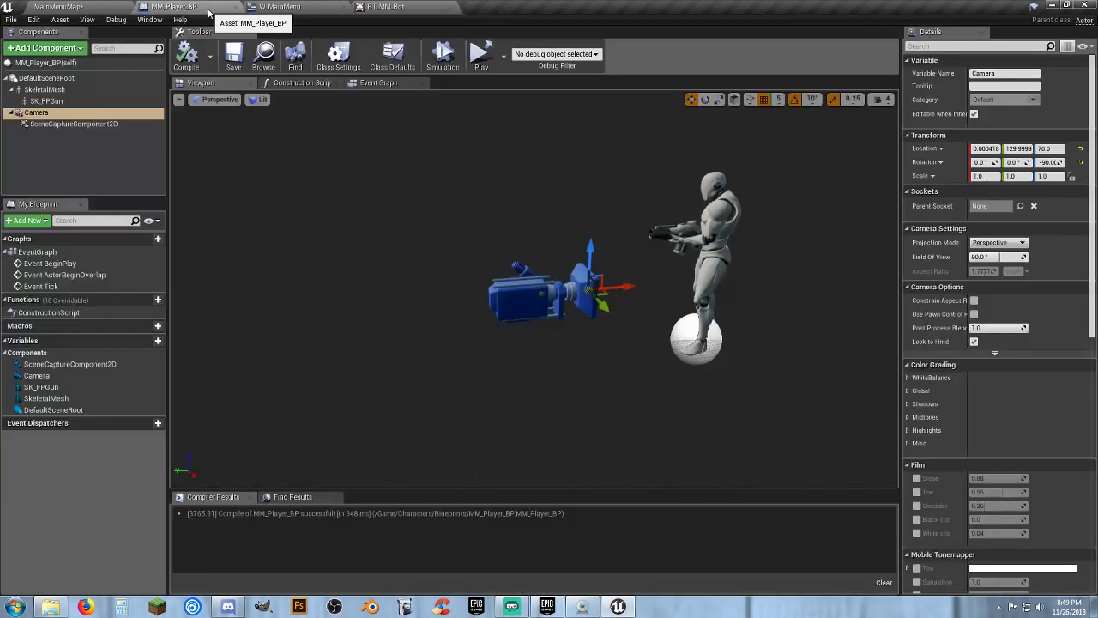
left_click_drag(590, 243, 588, 204)
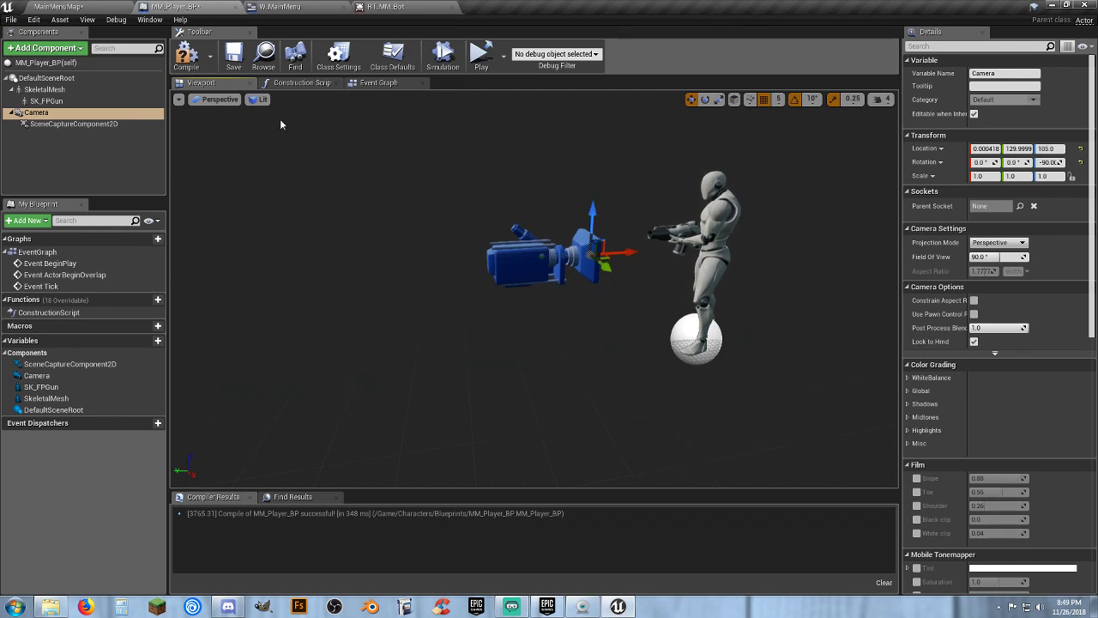
left_click(186, 53)
left_click(233, 53)
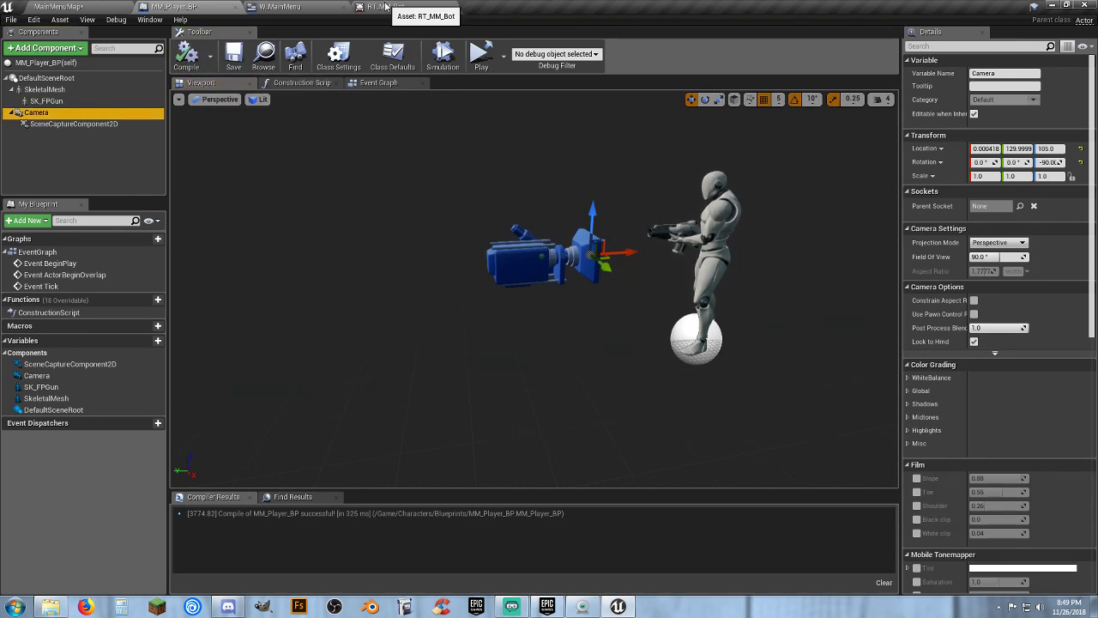
left_click(384, 8)
Step: Move the Camera in MM_Player_BP to Z 95 and Y about 120, compile and save, and check the RT_MM_Bot image
left_click(171, 7)
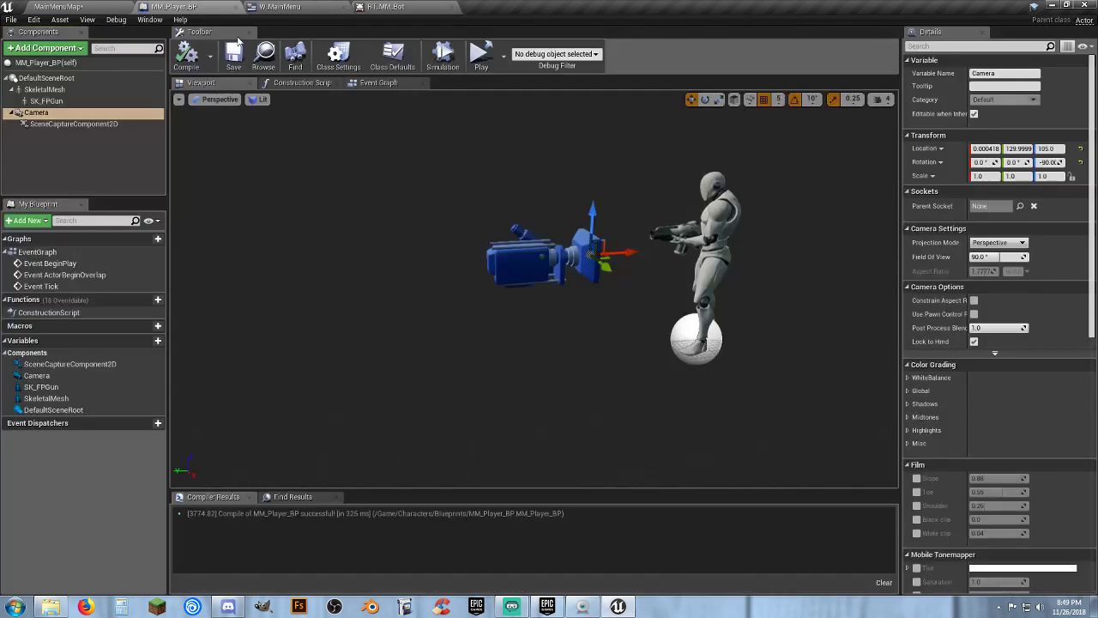
left_click_drag(592, 208, 591, 219)
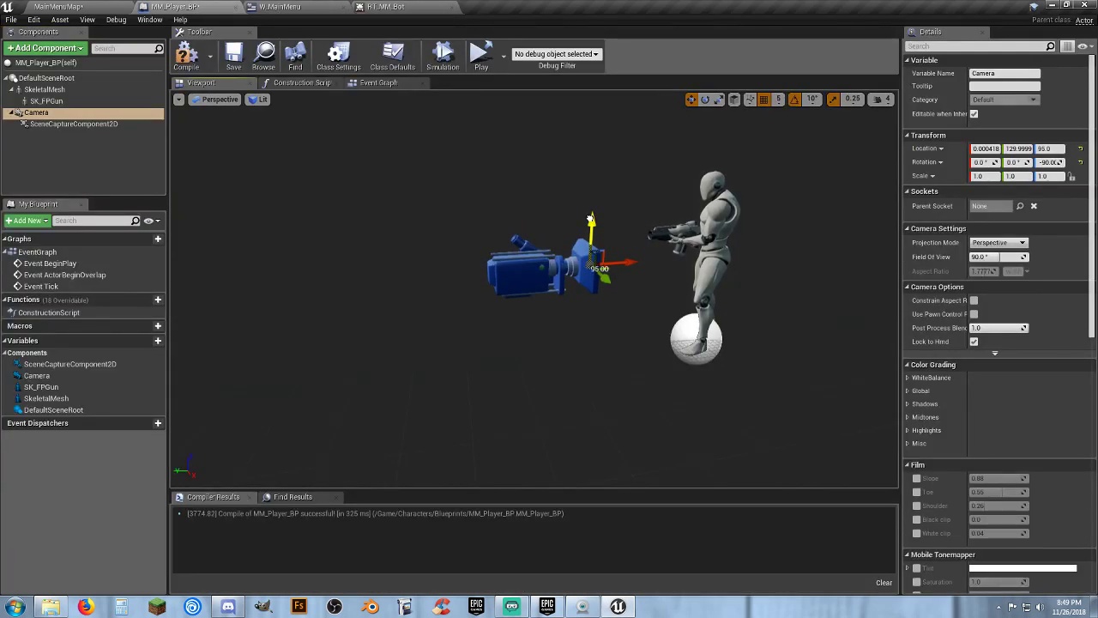
left_click_drag(632, 262, 642, 262)
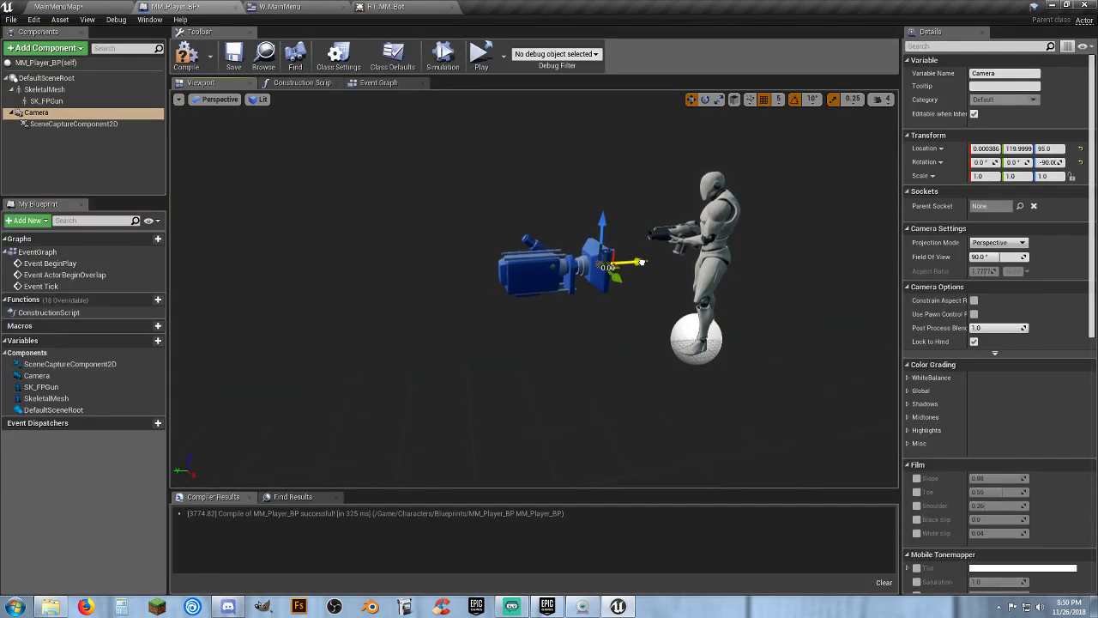
left_click(186, 54)
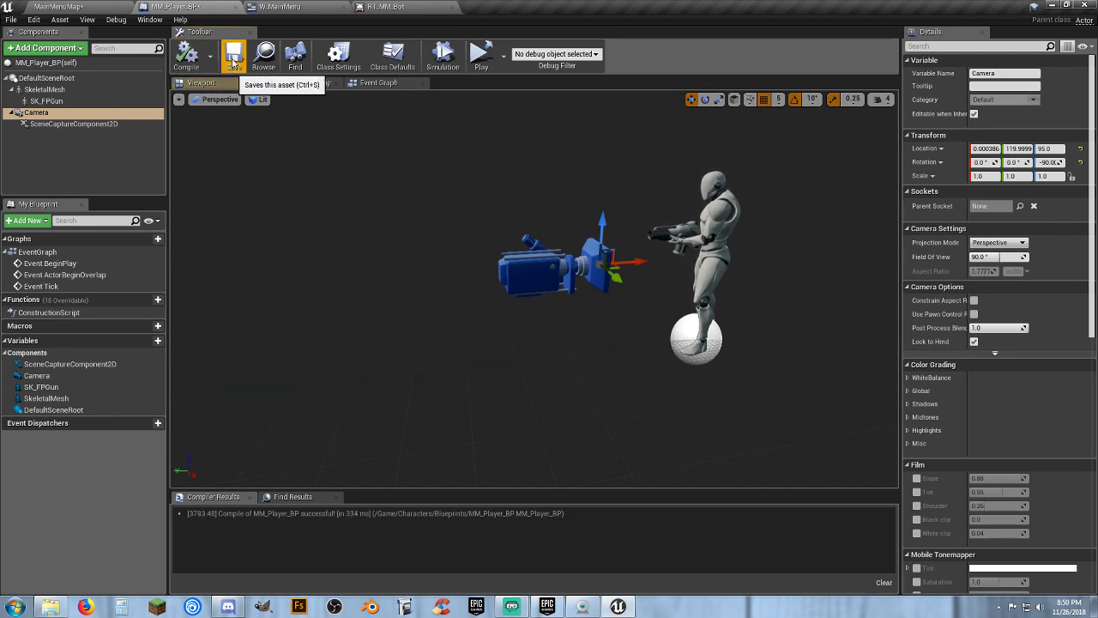
left_click(233, 56)
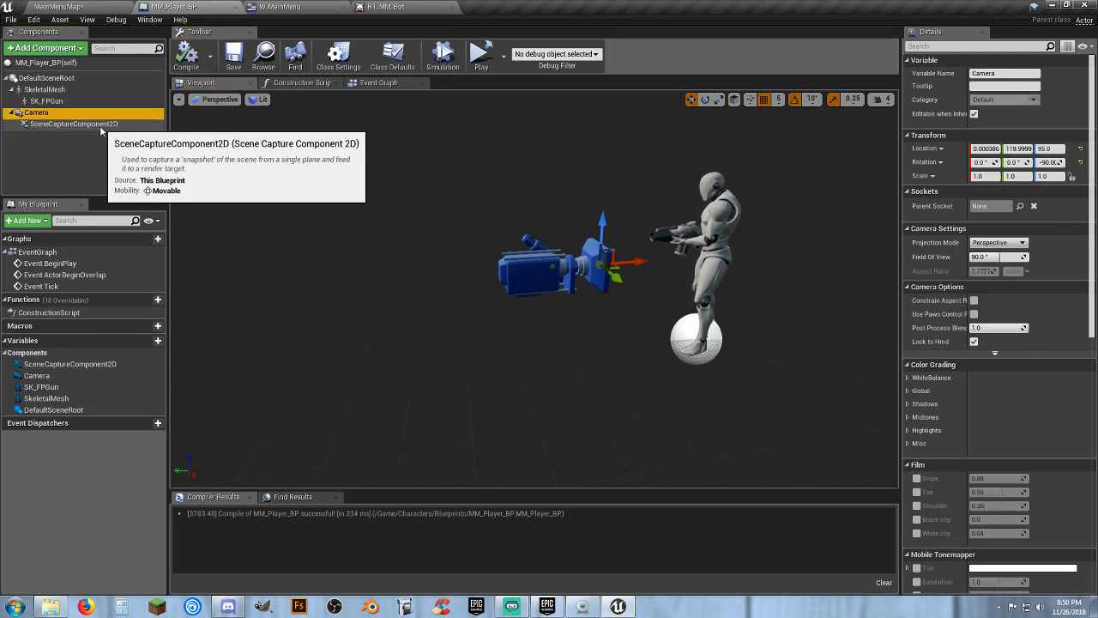
left_click(388, 7)
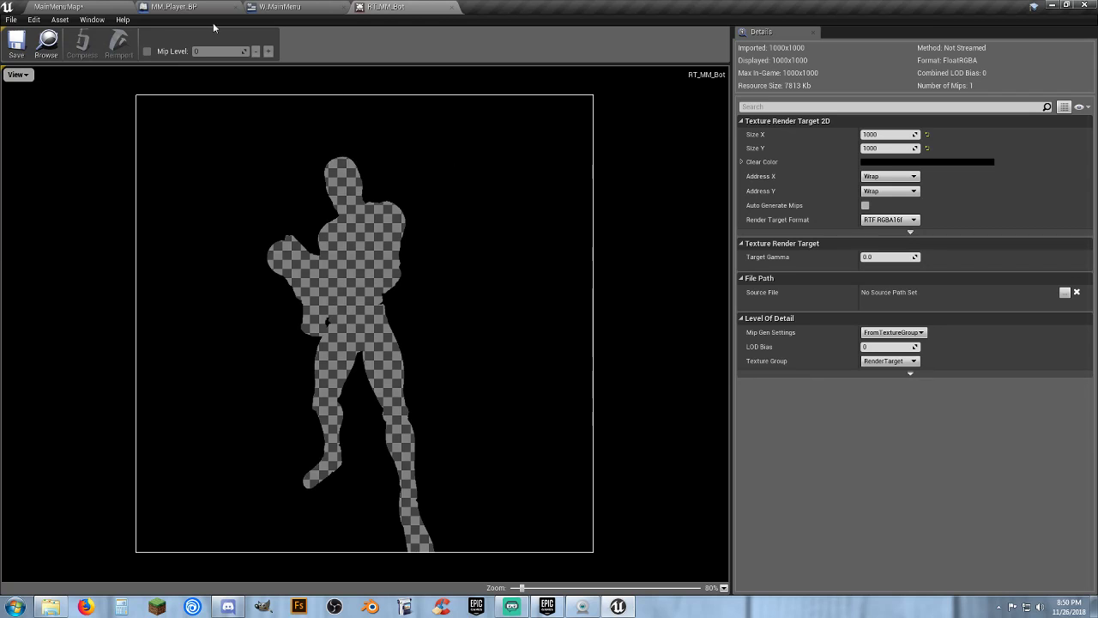
Step: Lower the Camera in MM_Player_BP to a Z location of 80, compile and save, and check the RT_MM_Bot image
left_click(172, 7)
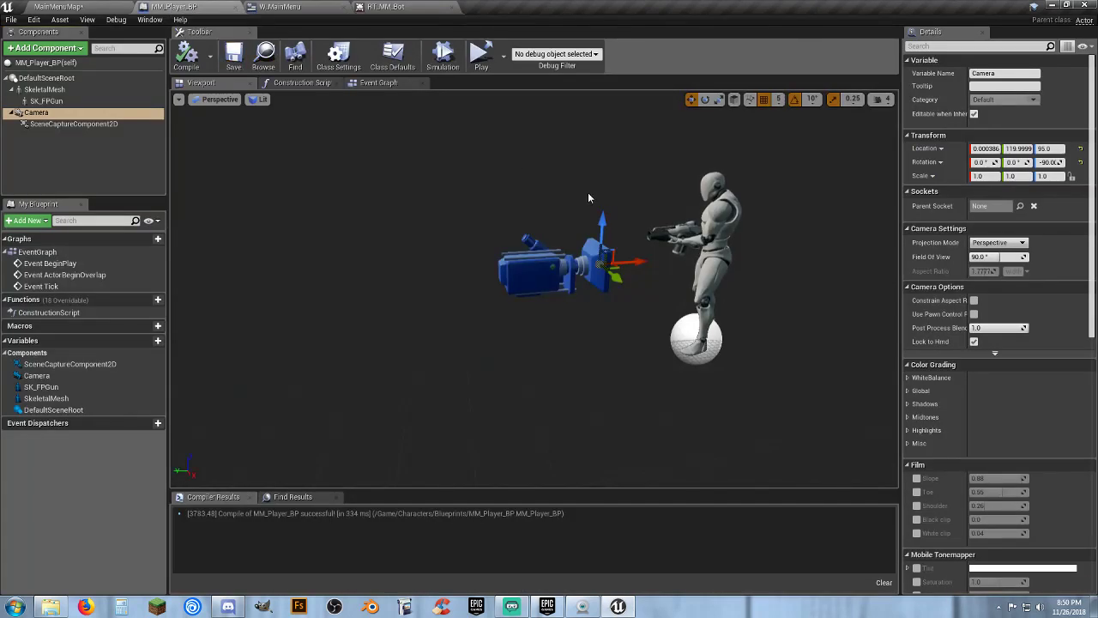
left_click_drag(604, 216, 604, 226)
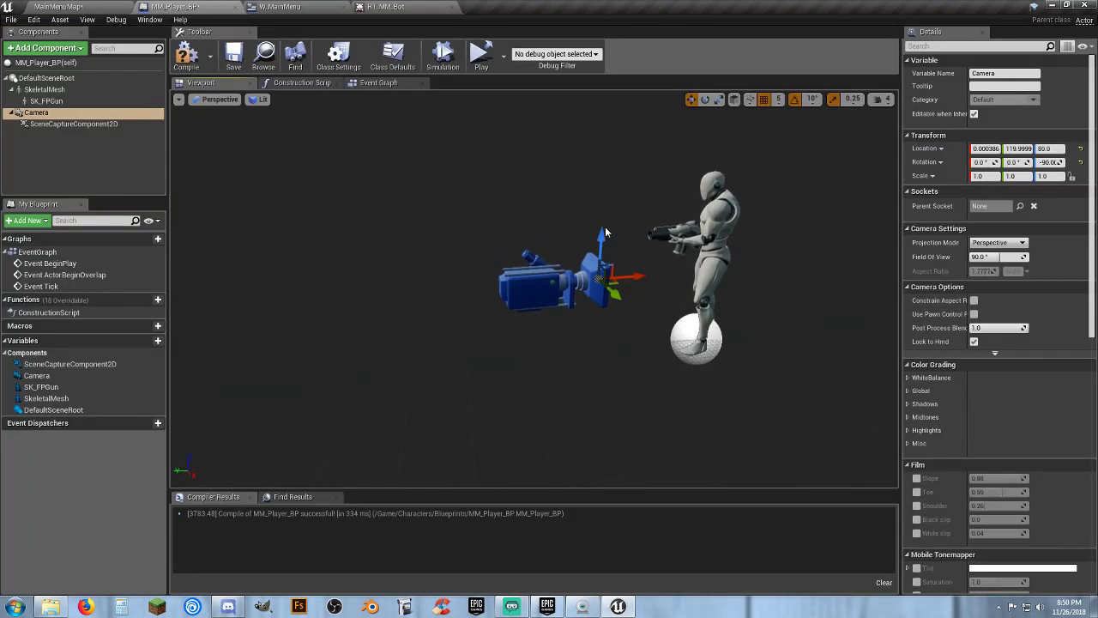
left_click(186, 61)
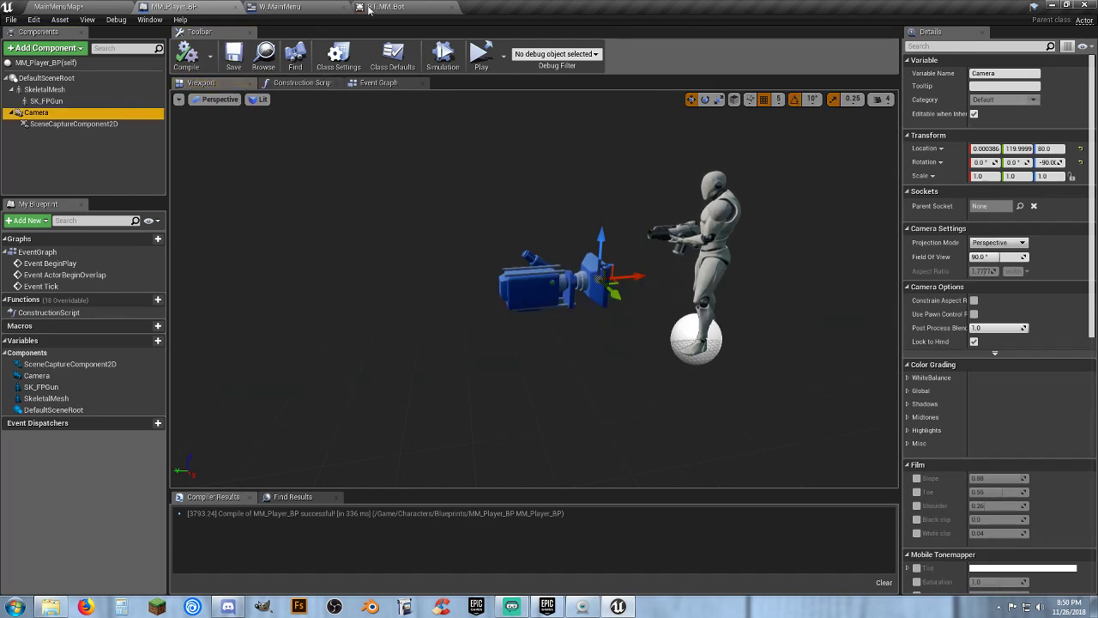
left_click(388, 7)
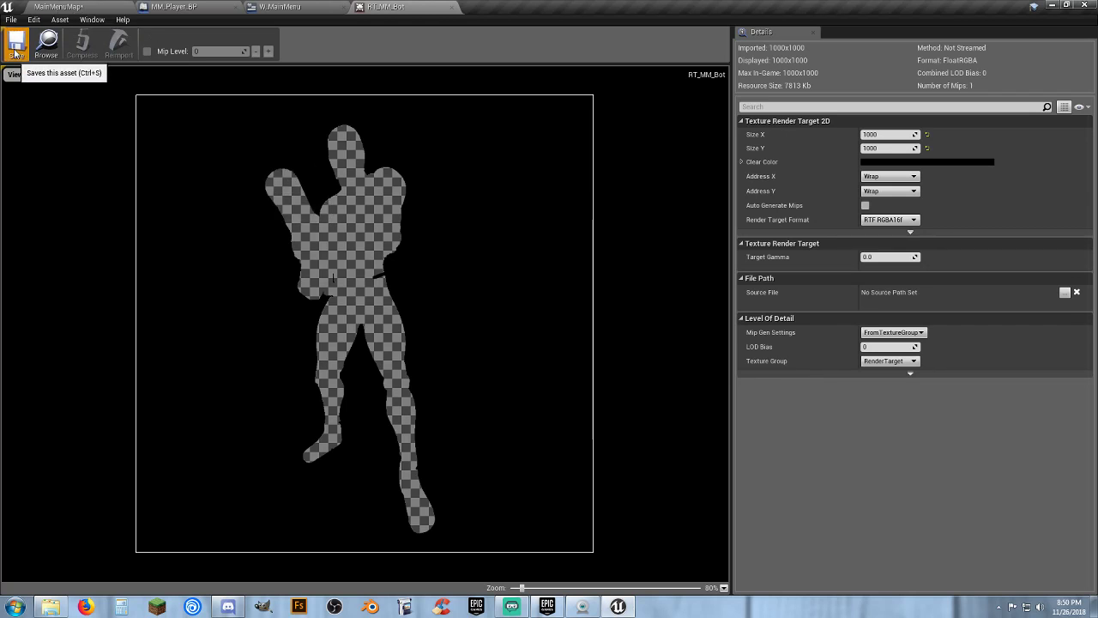
Step: Close the RT_MM_Bot, W_MainMenu and MM_Player_BP editors to get back to the MainMenuMap level
left_click(453, 7)
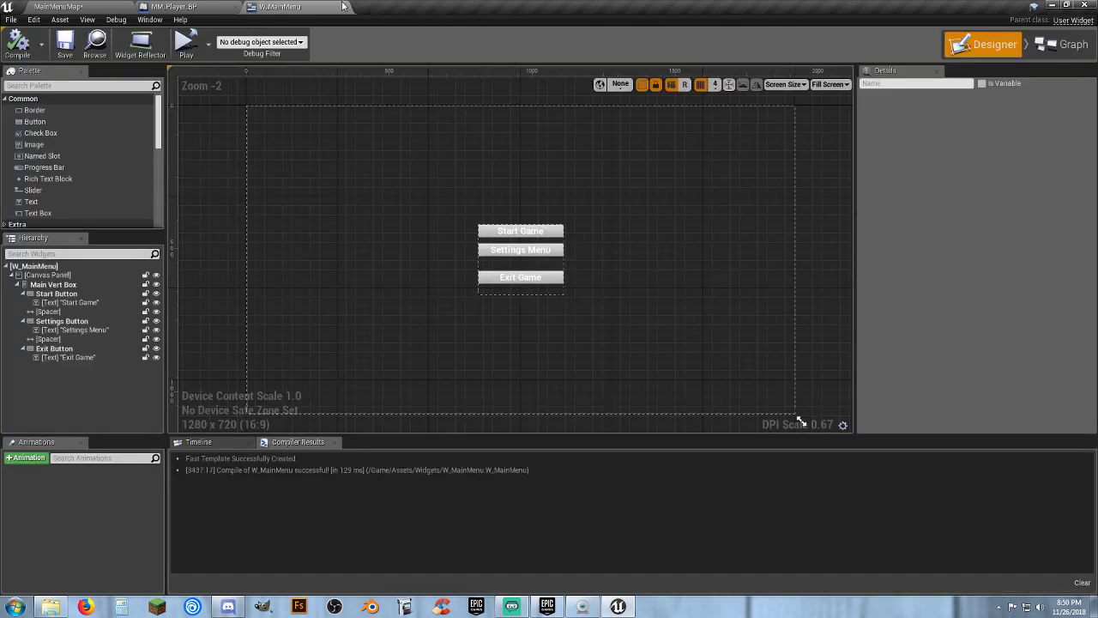
left_click(344, 7)
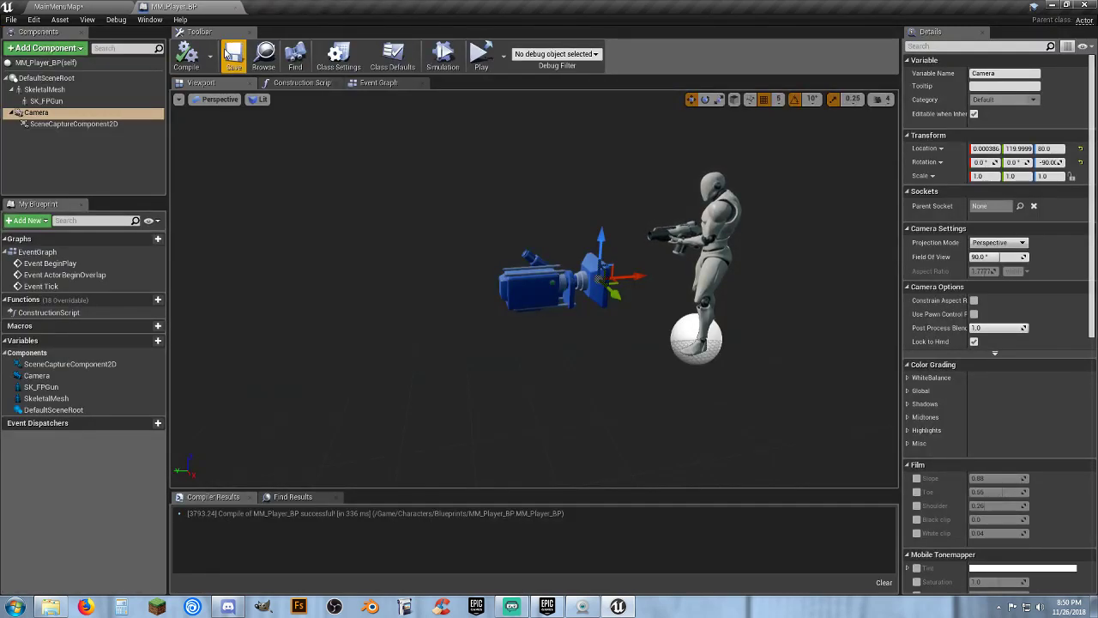
left_click(237, 8)
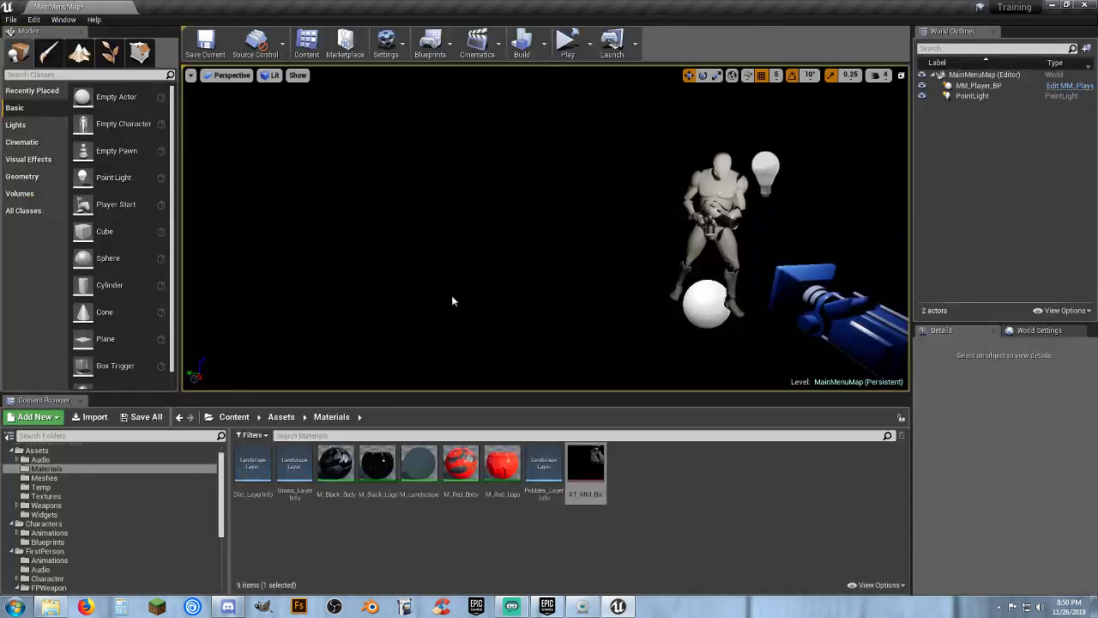
Step: Open the W_MainMenu widget from the Assets/Widgets folder
left_click_drag(672, 312, 682, 346)
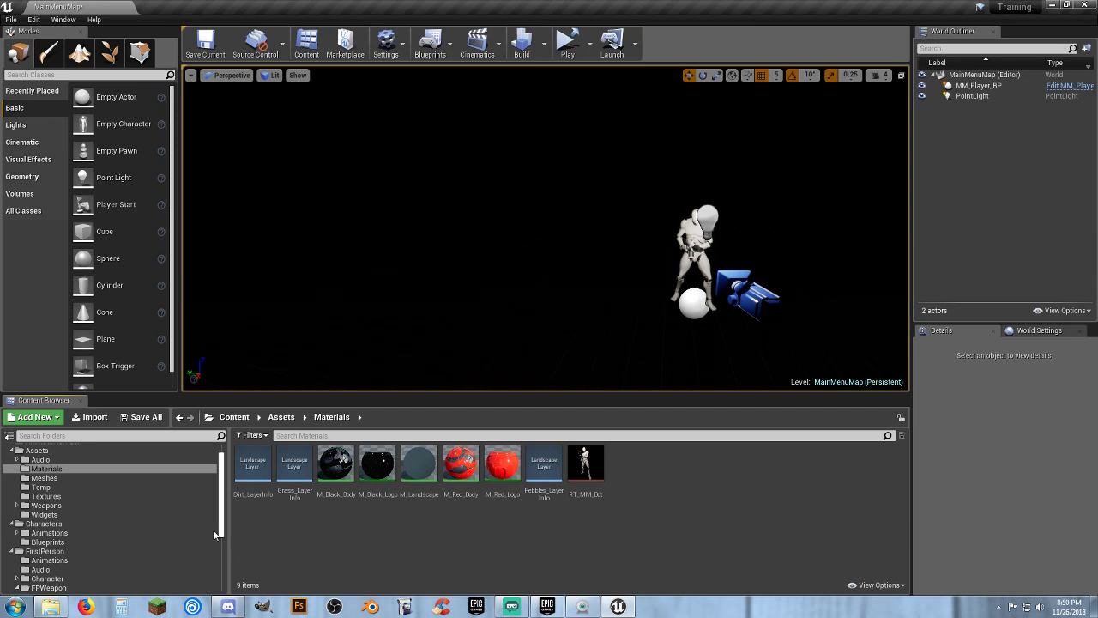
left_click(52, 514)
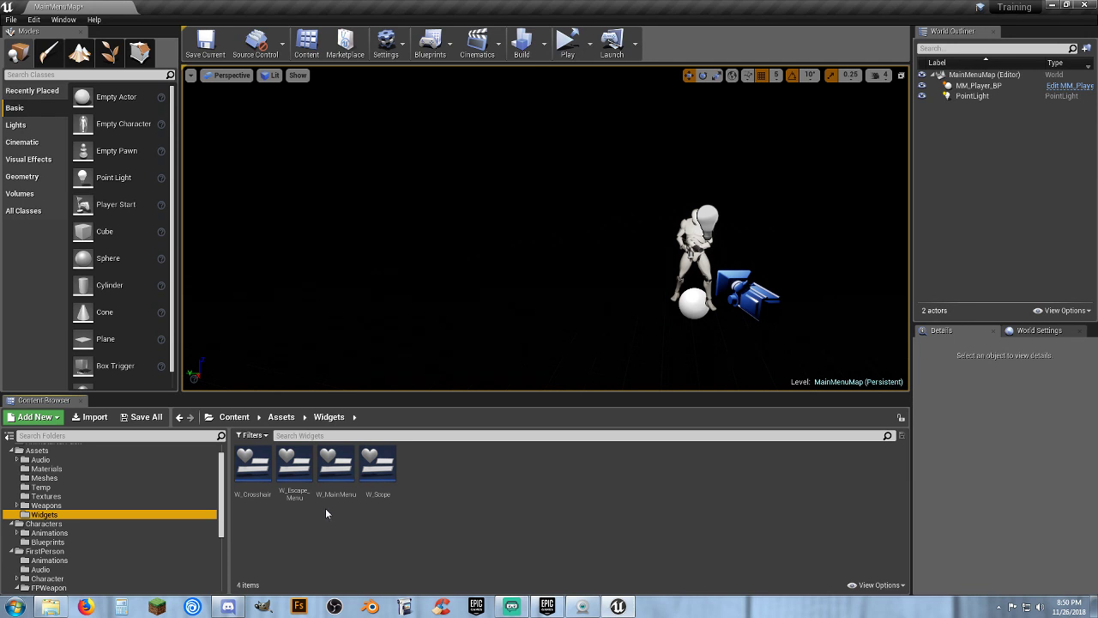
double_click(335, 465)
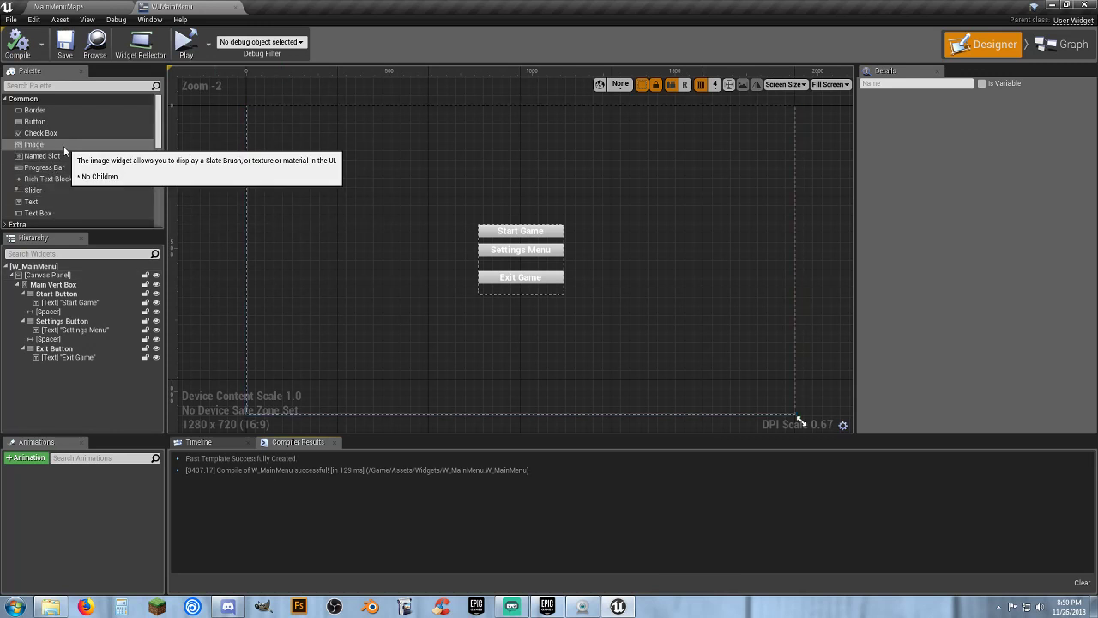
Step: Add an Image to the W_MainMenu canvas with ZOrder -5 and anchors stretched across the full canvas
left_click_drag(64, 146, 292, 181)
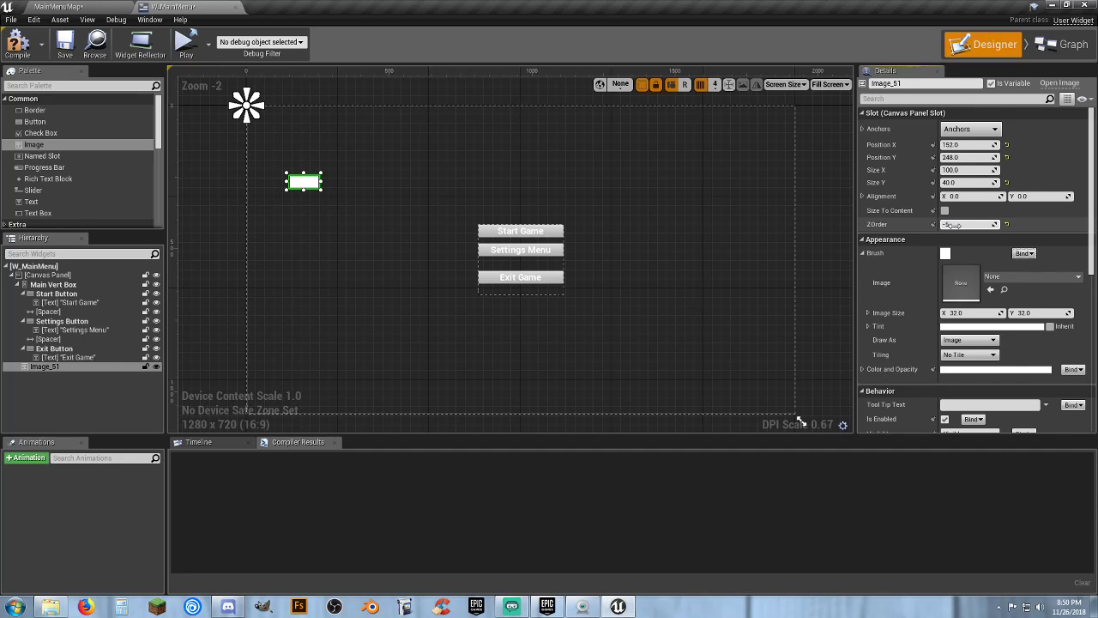
left_click(970, 128)
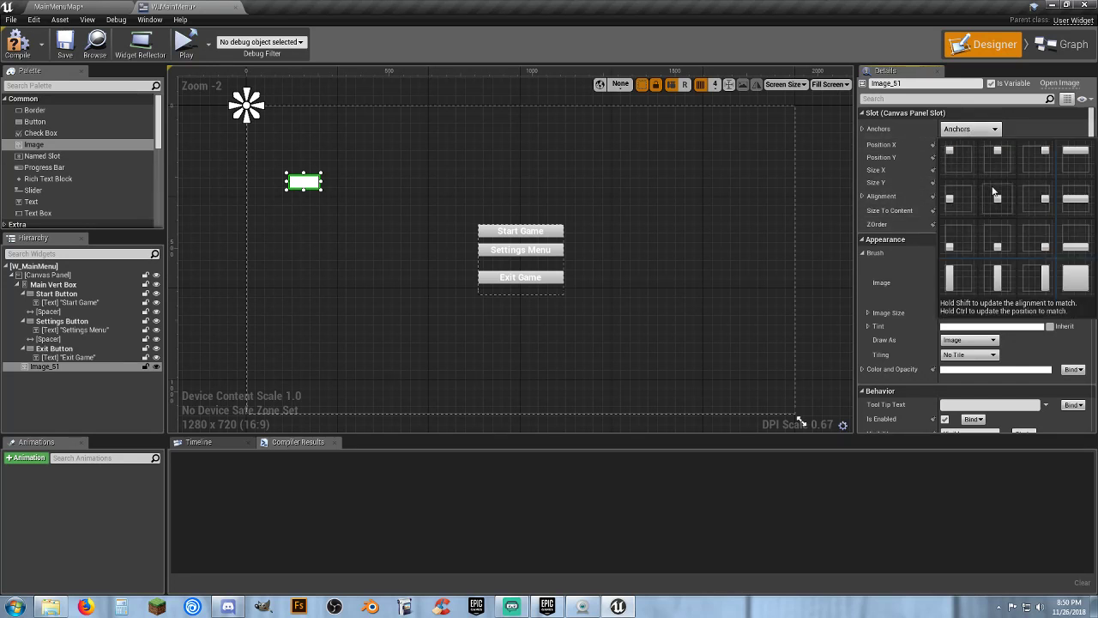
left_click(1076, 275)
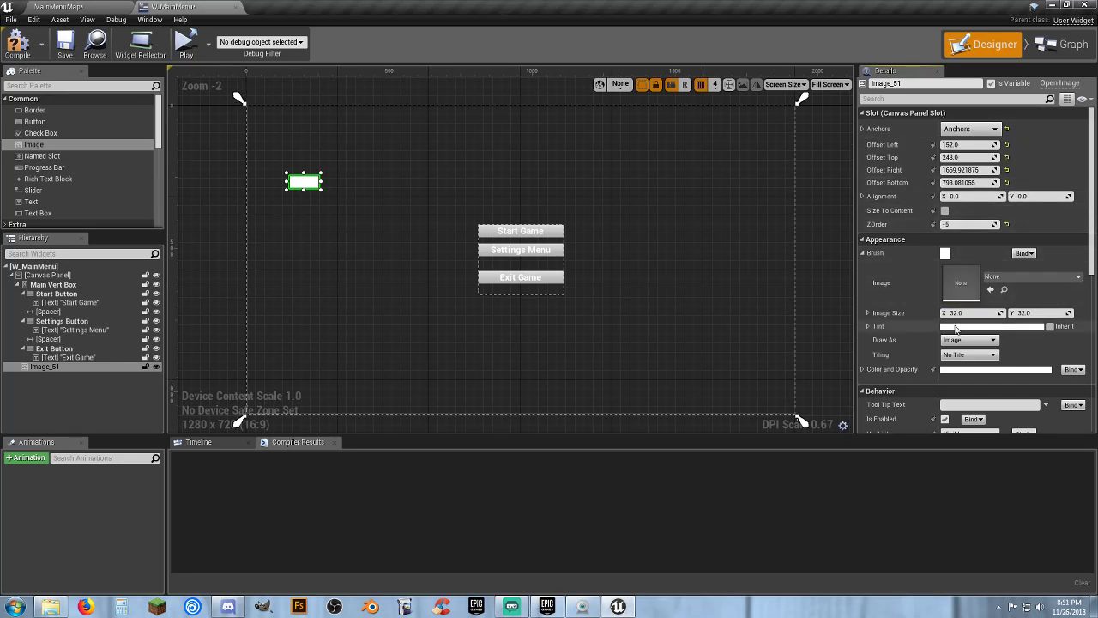
Step: Set the new image's Color and Opacity to black
left_click(946, 370)
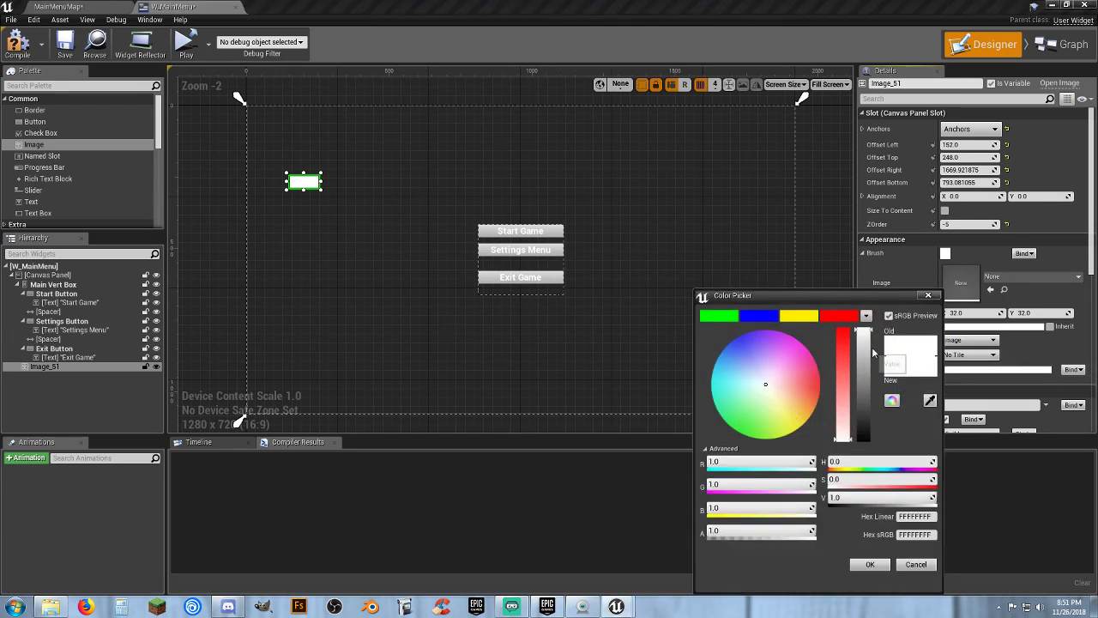
left_click_drag(863, 333, 868, 441)
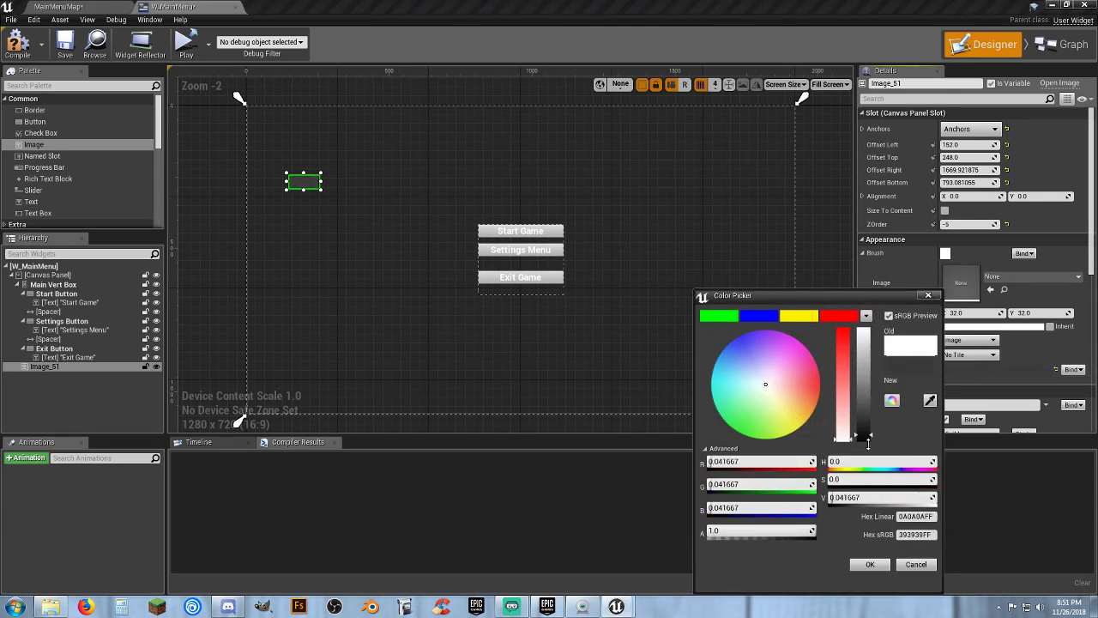
left_click(869, 564)
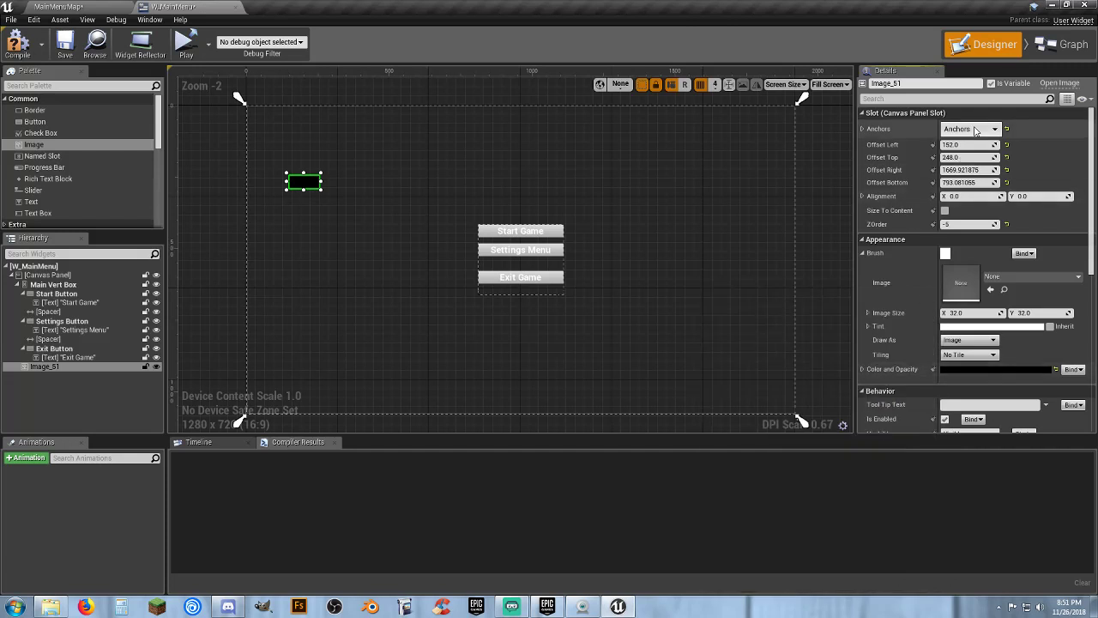
Step: Set the black image's left, top, right and bottom offsets to 0 so it fills the canvas
left_click(975, 129)
left_click(976, 128)
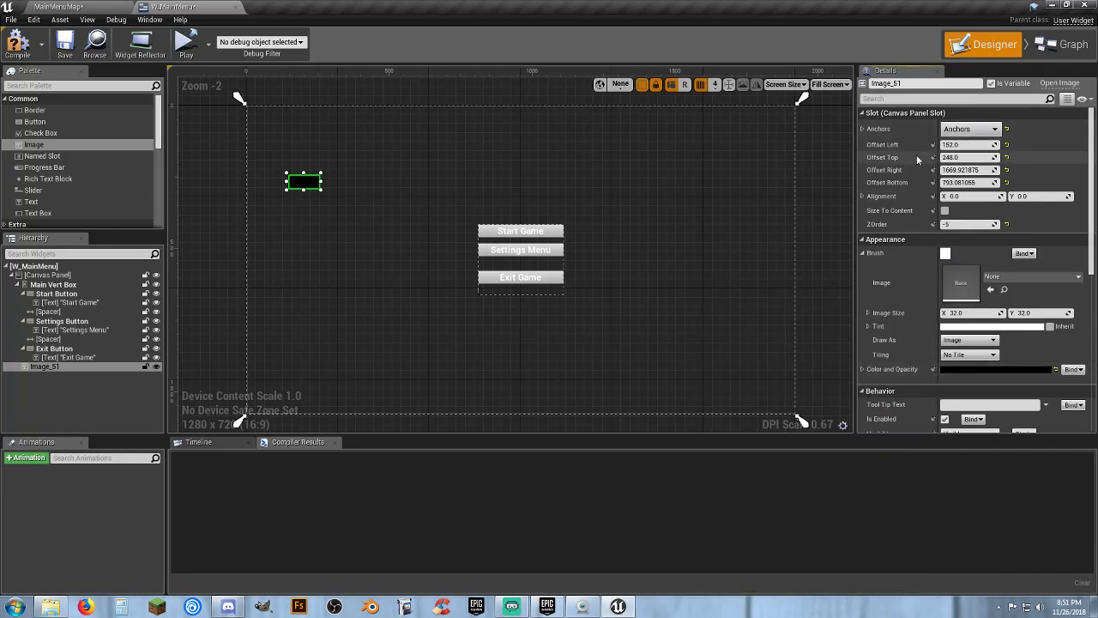
left_click(973, 144)
type("0")
key("Tab")
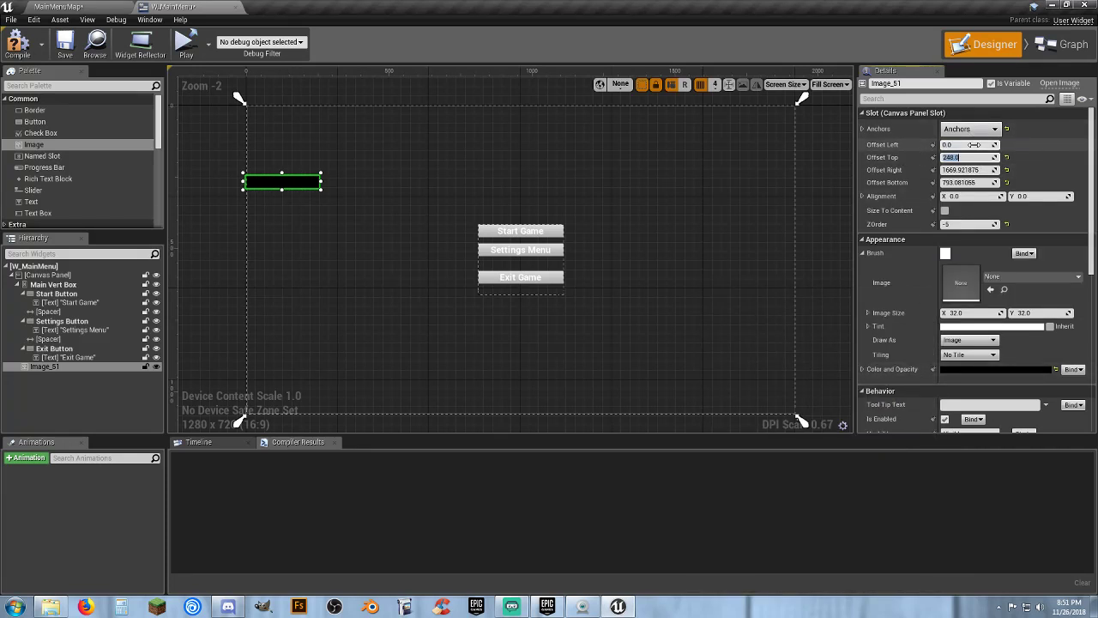
type("0")
key("Tab")
type("0")
key("Tab")
type("0")
key("Tab")
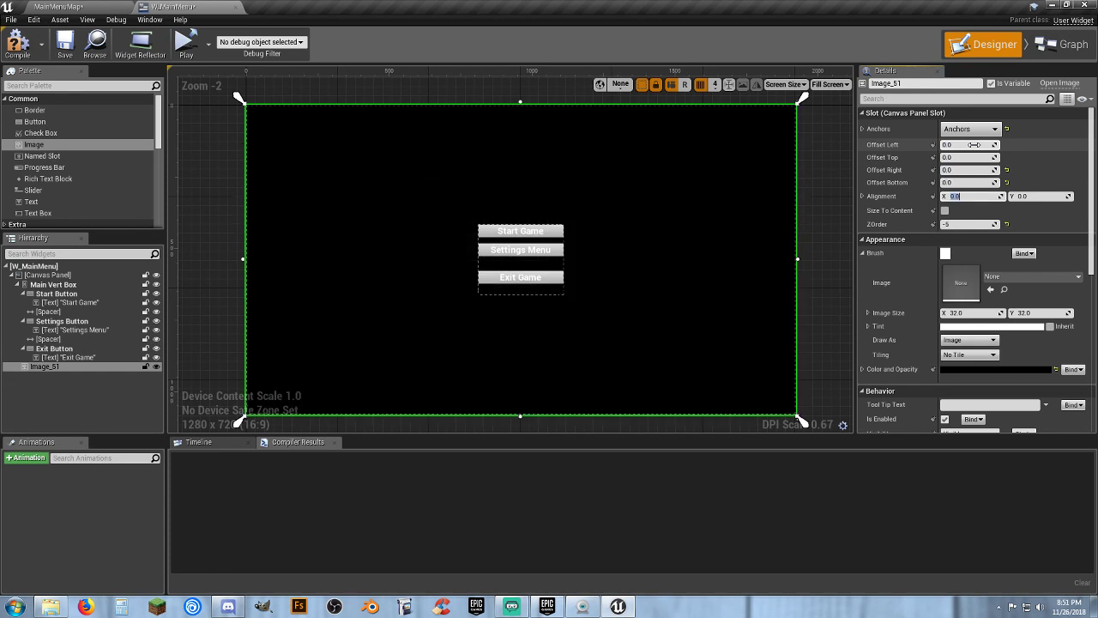
Step: Add a second Image about 516 by 695 beside the menu buttons, anchor it to the center, and raise it to Position Y about -353
left_click(207, 189)
left_click_drag(34, 144, 761, 374)
left_click(963, 131)
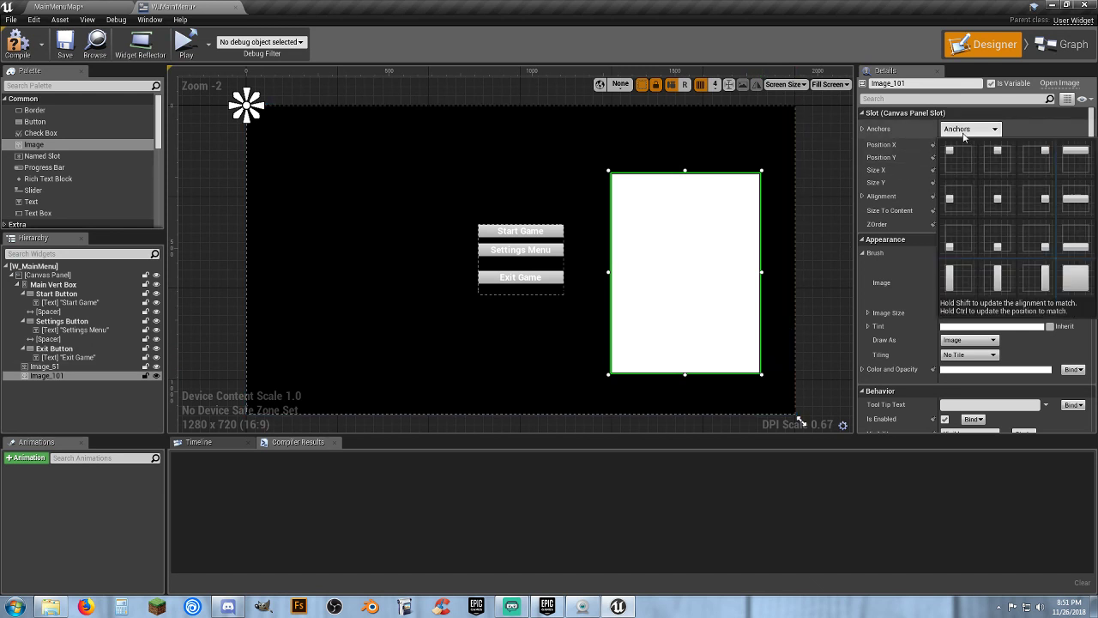
left_click(987, 199)
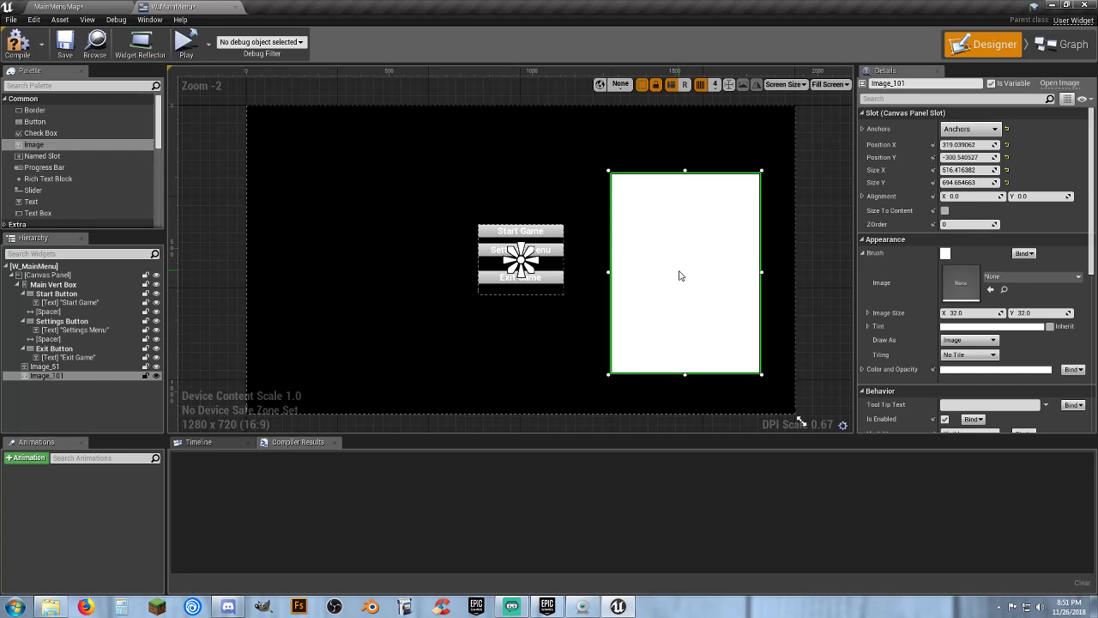
left_click_drag(678, 266, 681, 257)
Step: Create a material from the RT_MM_Bot render target in the Assets/Materials folder, keeping the suggested name
left_click(86, 8)
left_click(471, 489)
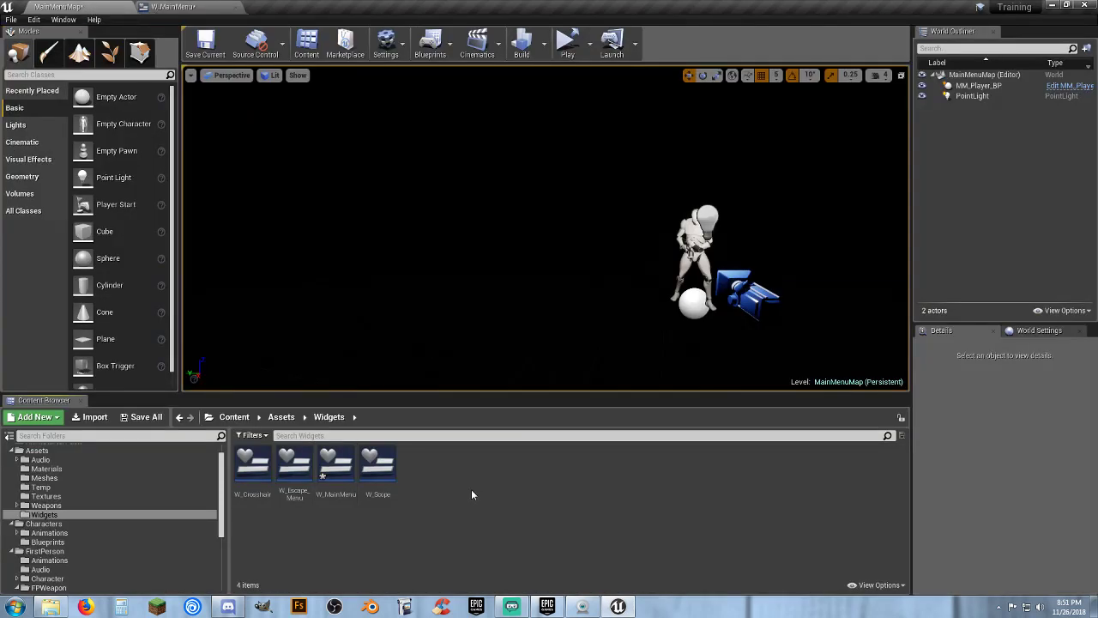
left_click(47, 470)
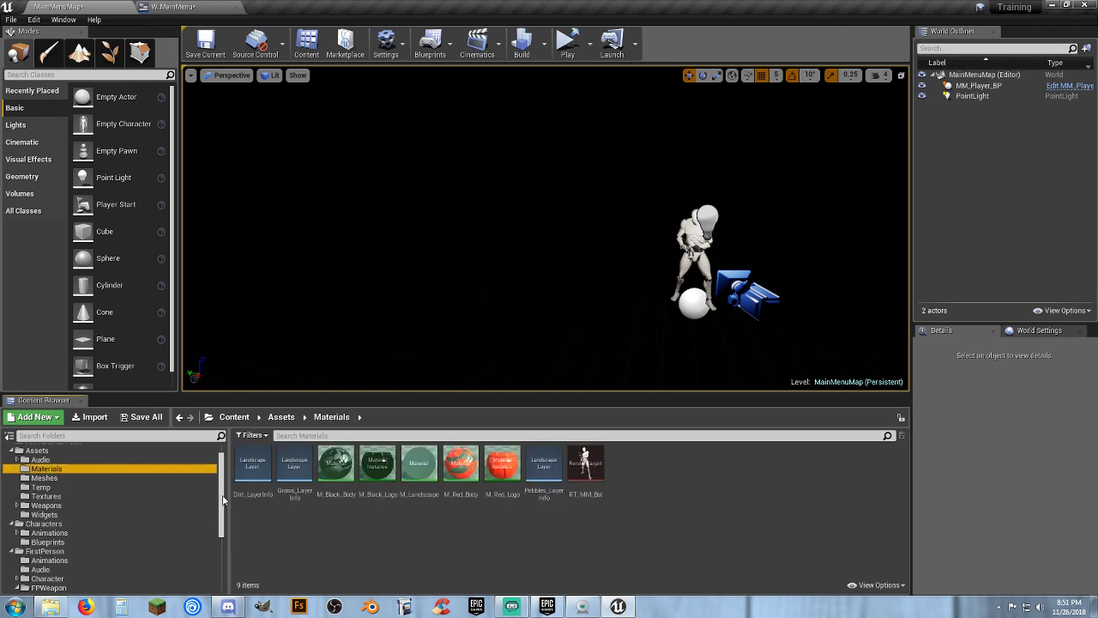
left_click(591, 494)
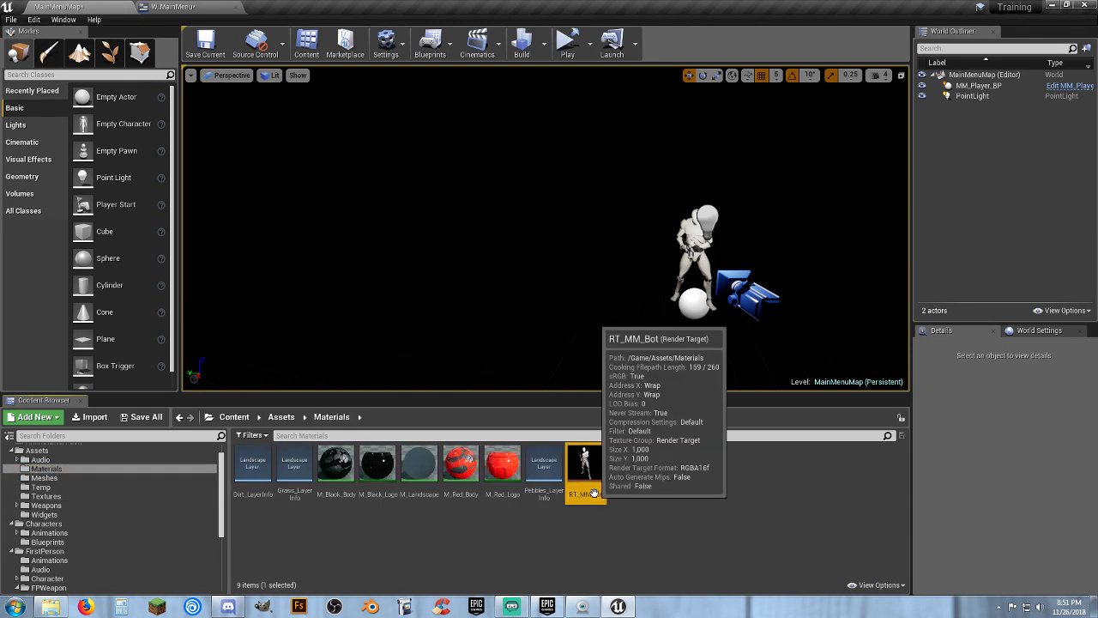
right_click(594, 494)
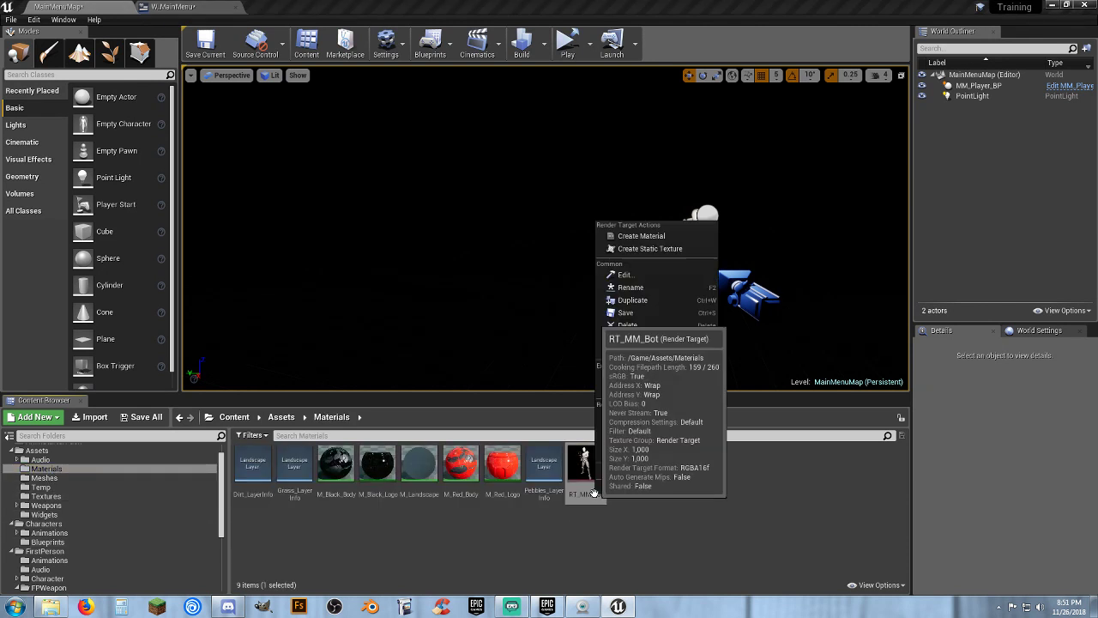
left_click(669, 237)
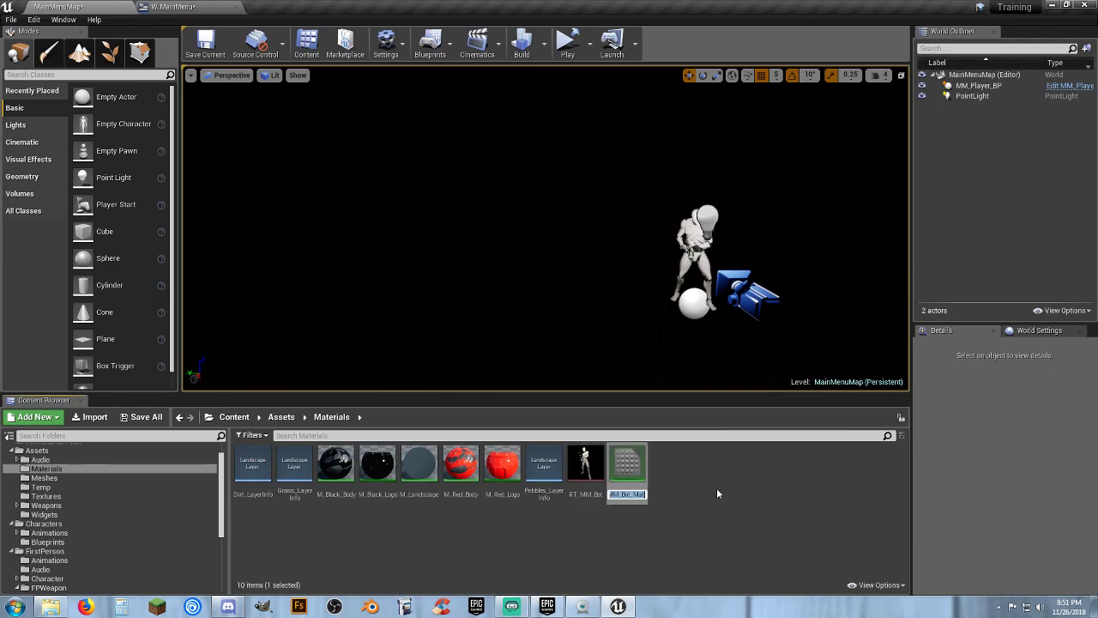
key("Return")
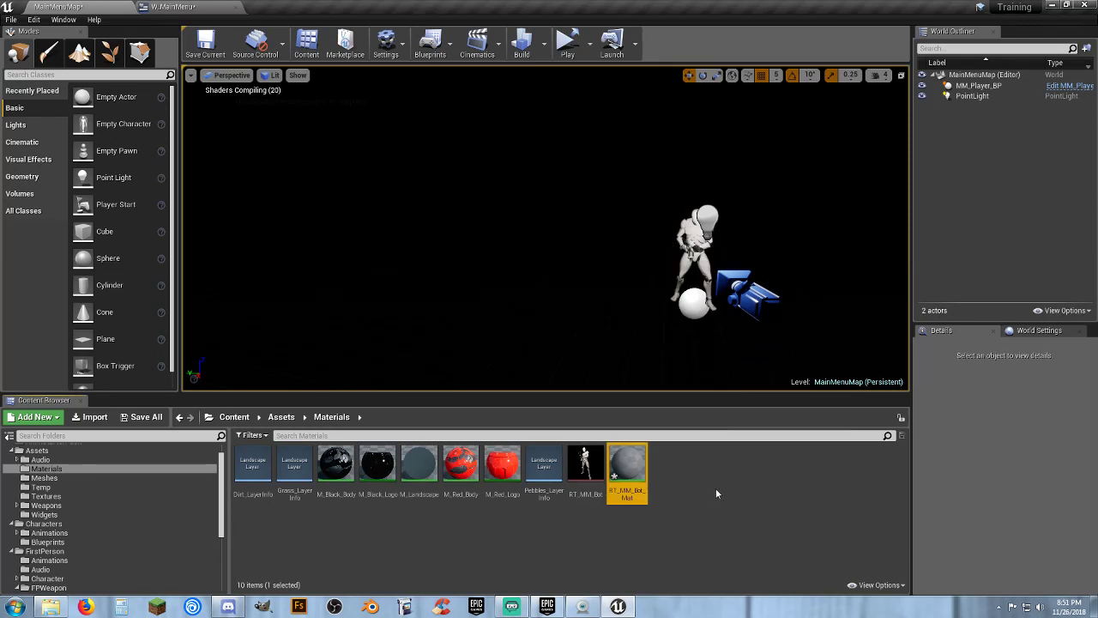
Step: Save all modified content and return to the W_MainMenu designer
left_click(141, 417)
left_click(651, 408)
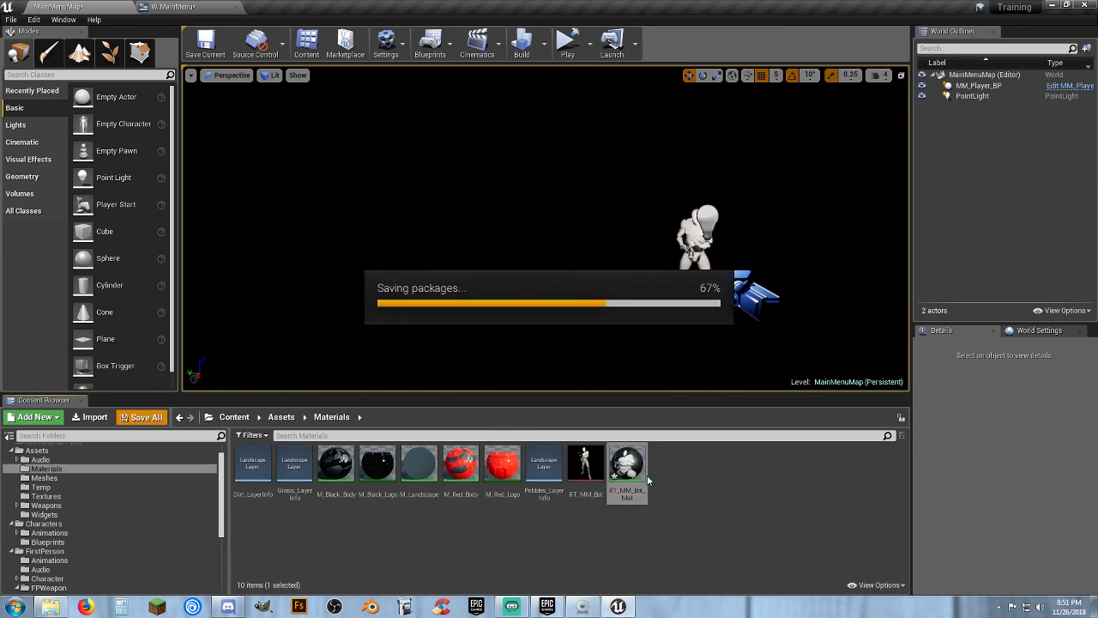
left_click(175, 7)
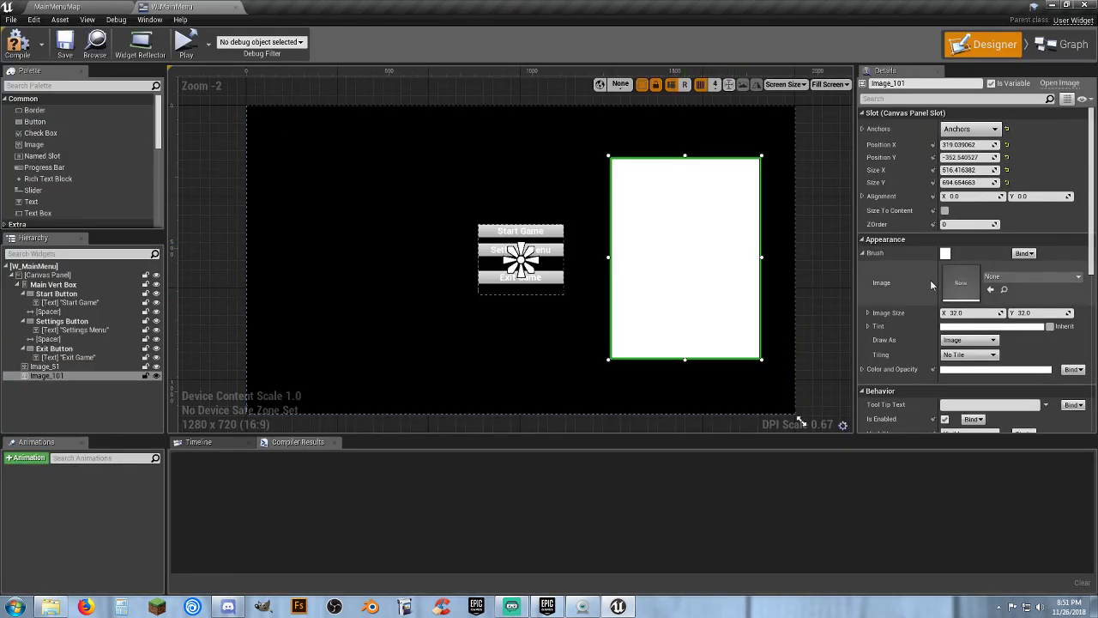
Step: Assign the RT_MM_Bot_Mat material to the second image, change its material domain to User Interface, and compile and save the widget
left_click(989, 291)
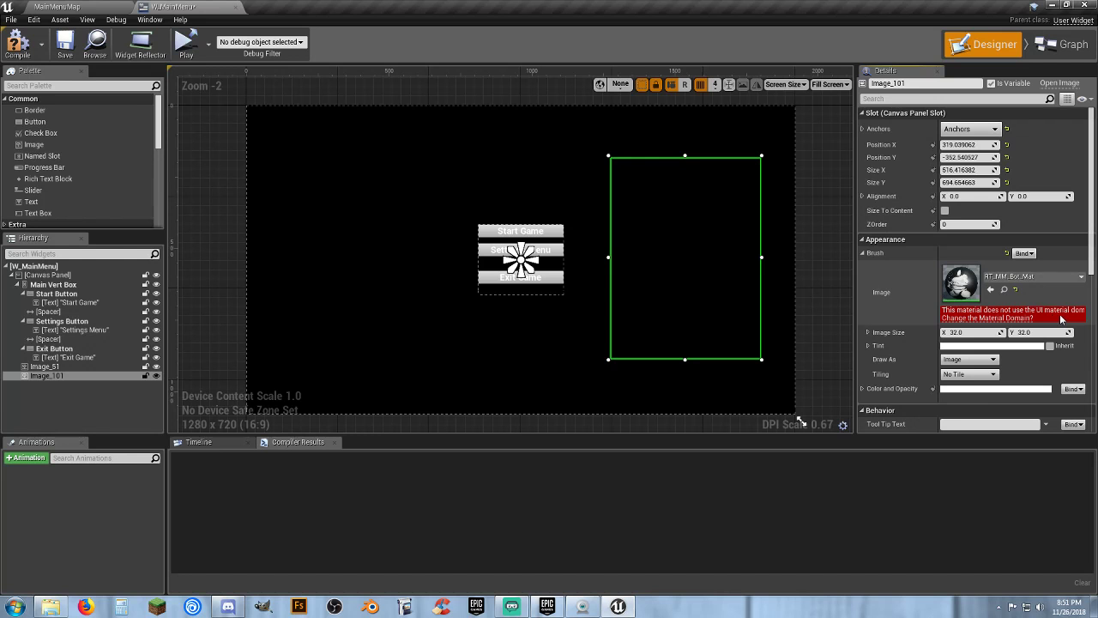
left_click(985, 323)
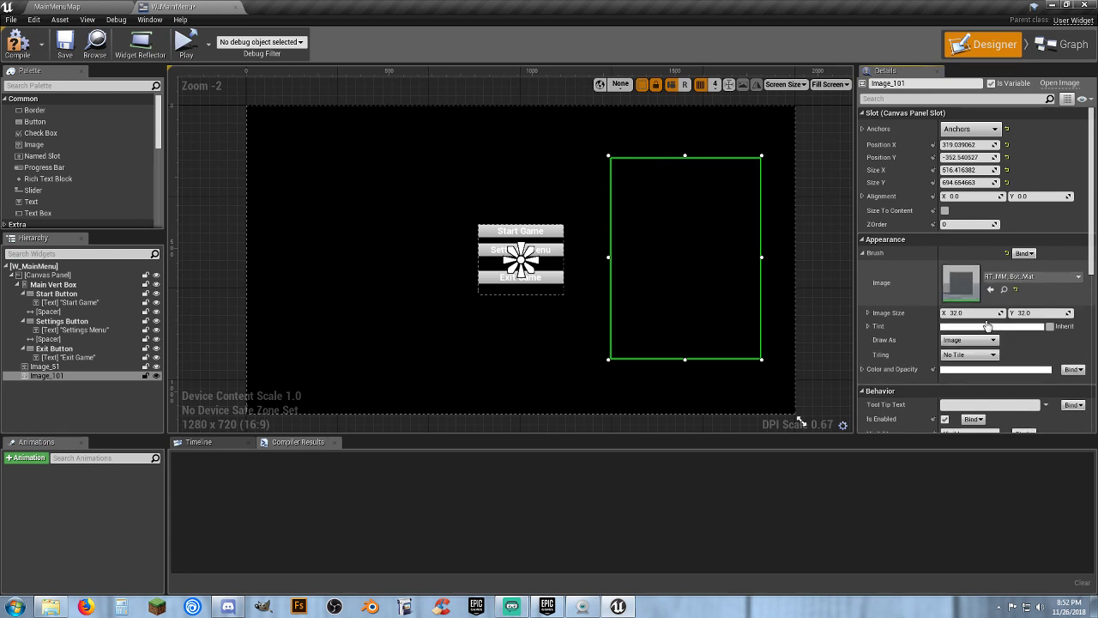
left_click(17, 52)
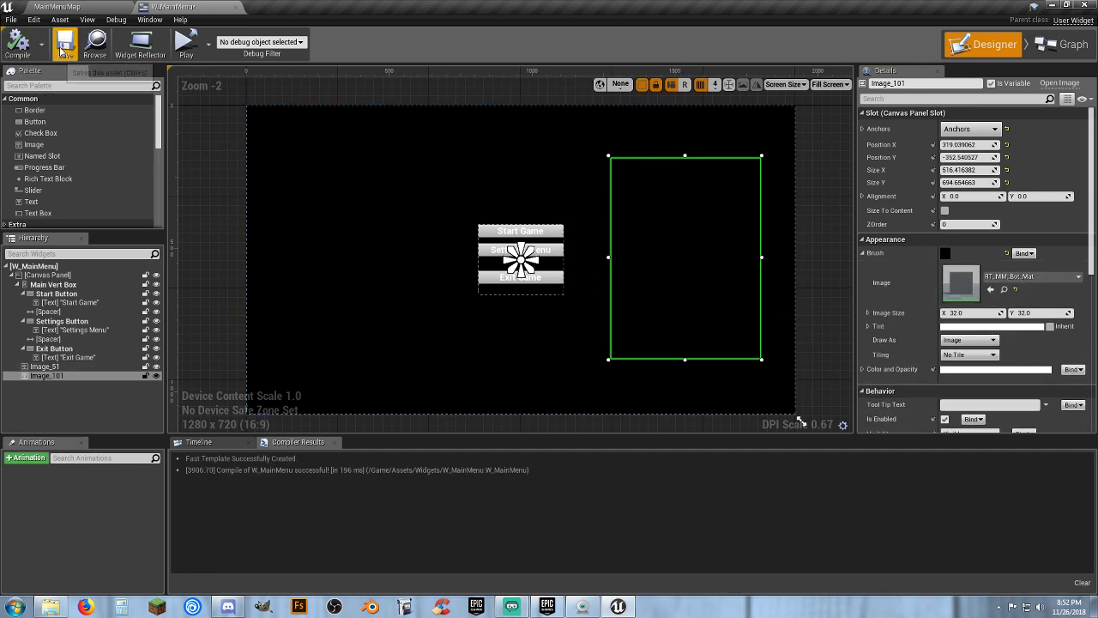
Step: Open RT_MM_Bot_Mat, connect the Texture Sample's white color output to Final Color, and save and close the material
left_click(81, 9)
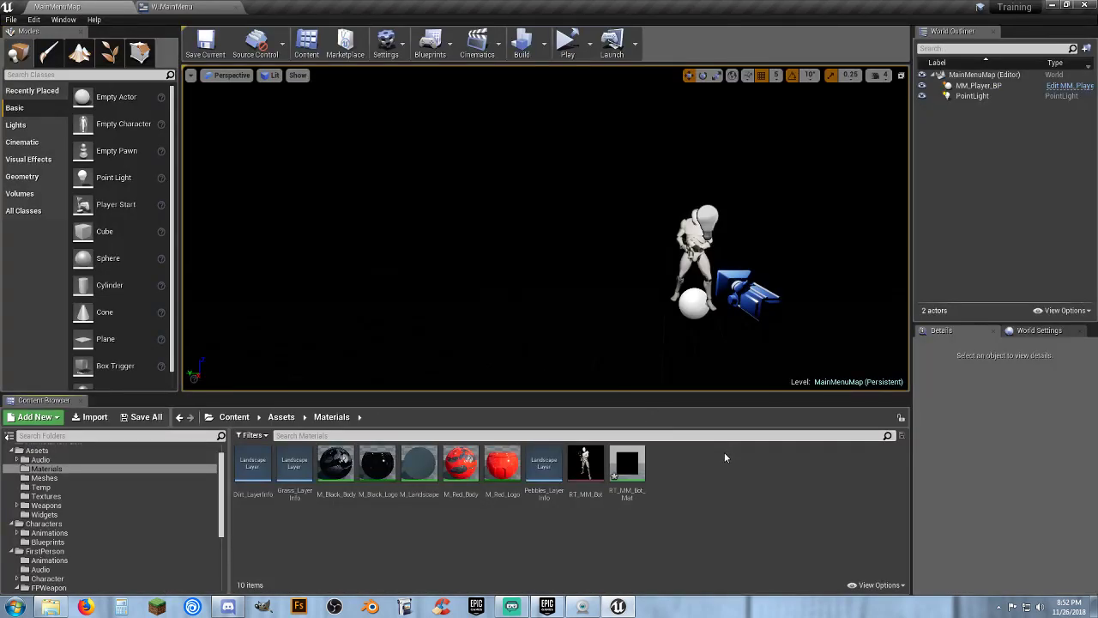
double_click(635, 469)
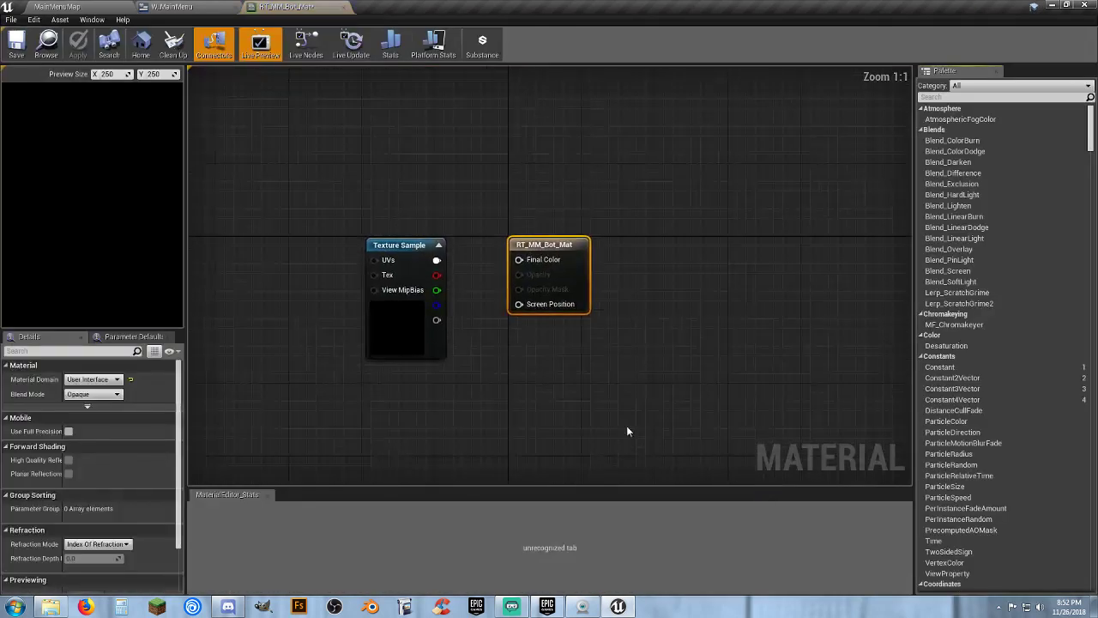
left_click_drag(437, 260, 518, 261)
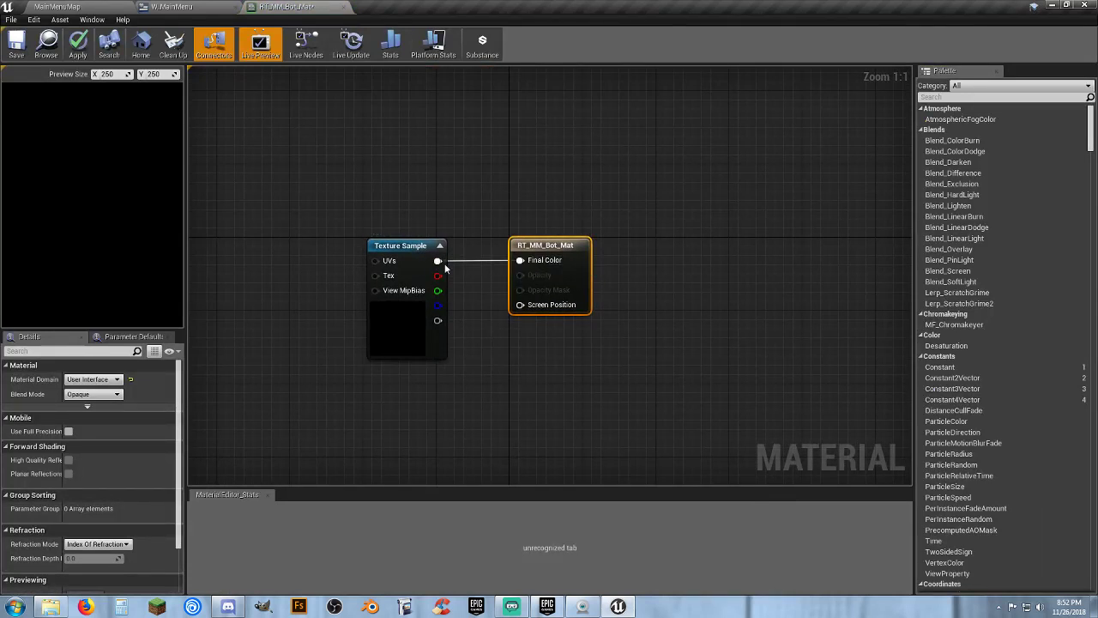
left_click(33, 53)
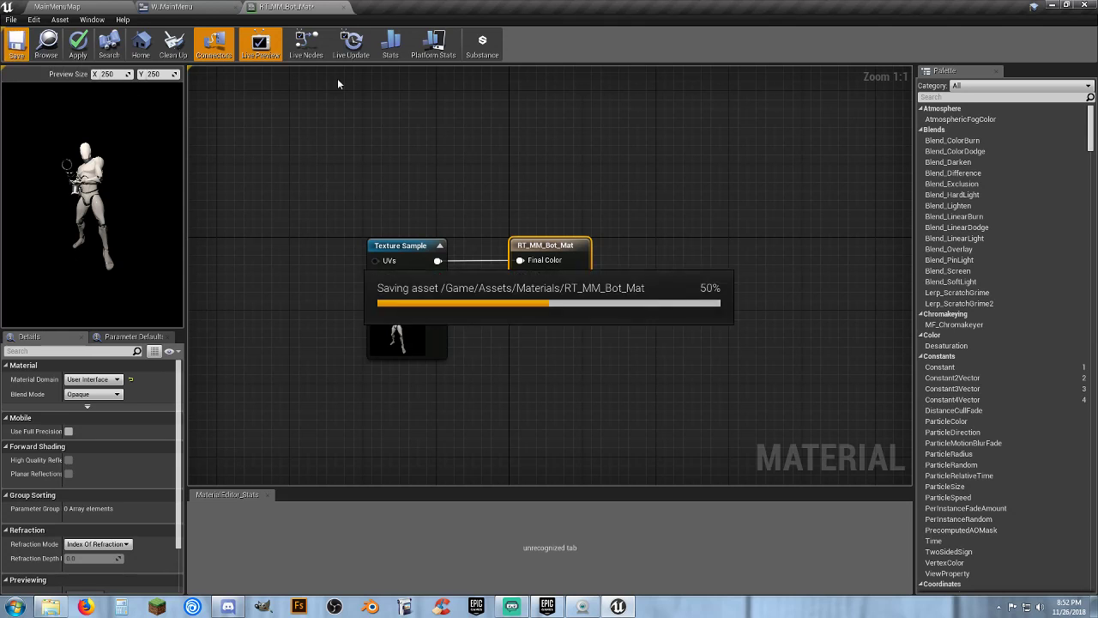
left_click(343, 7)
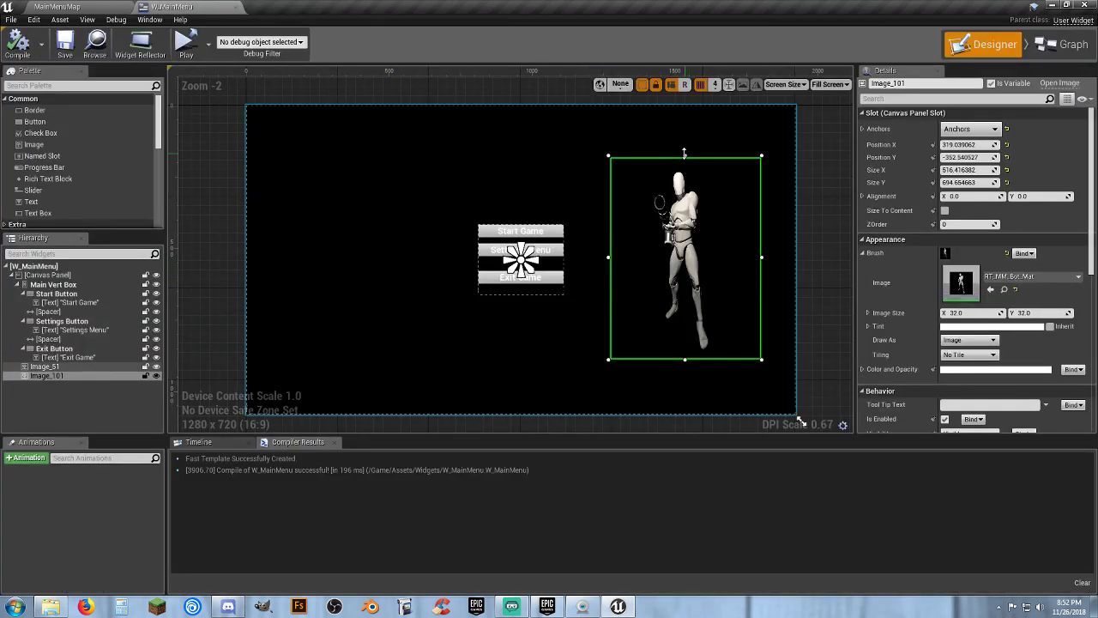
Step: Enlarge the mannequin image to about 679 by 799 and set its ZOrder to -3
left_click_drag(685, 157, 684, 121)
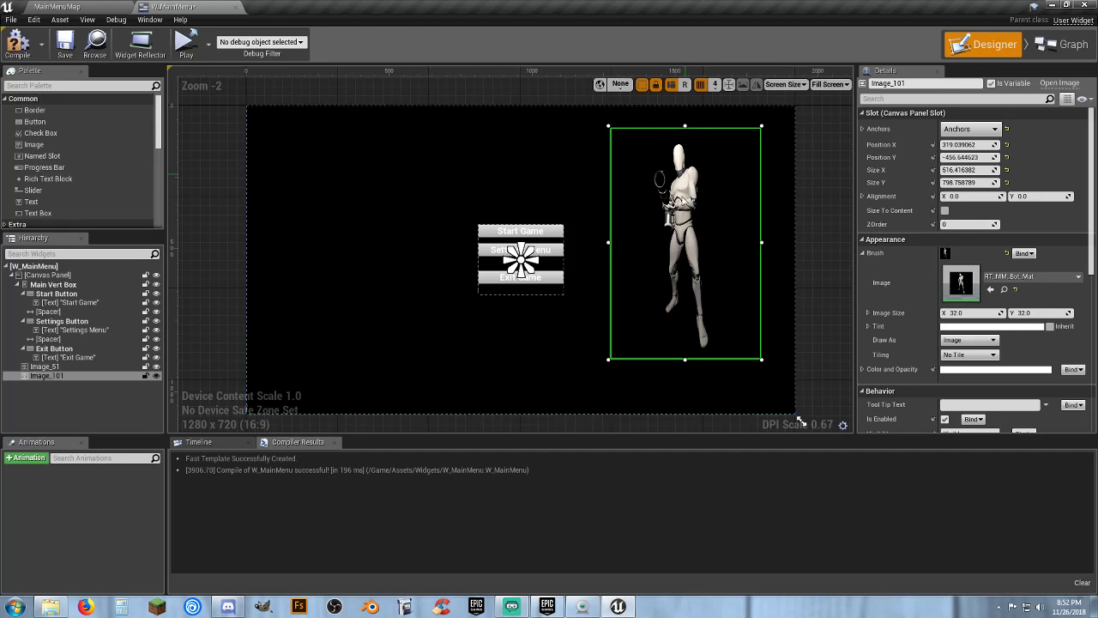
left_click_drag(607, 242, 585, 243)
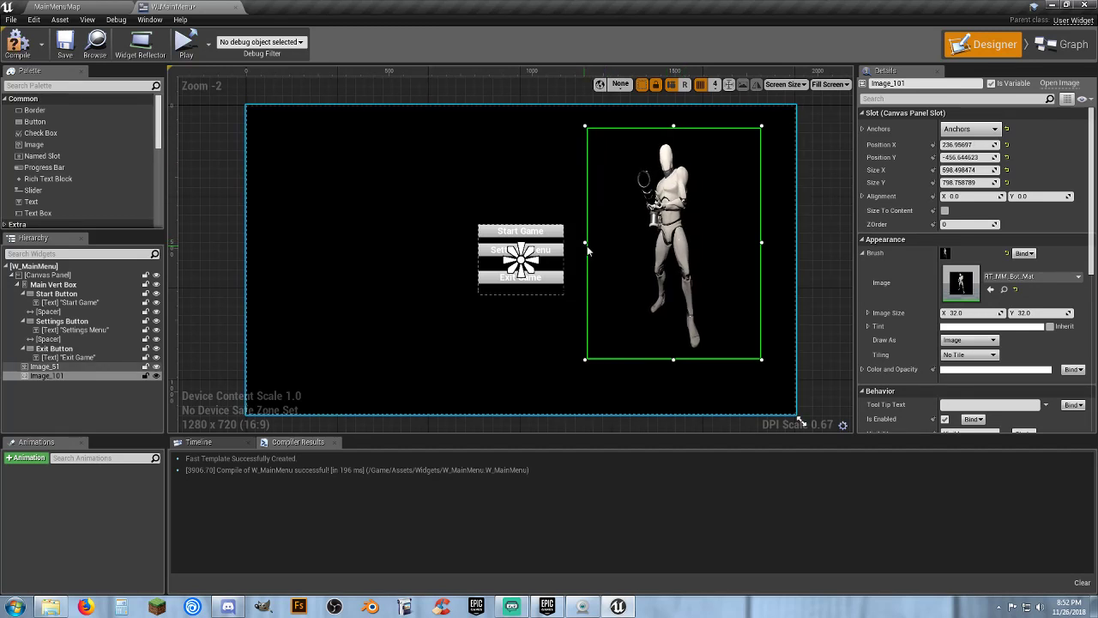
left_click_drag(760, 243, 785, 244)
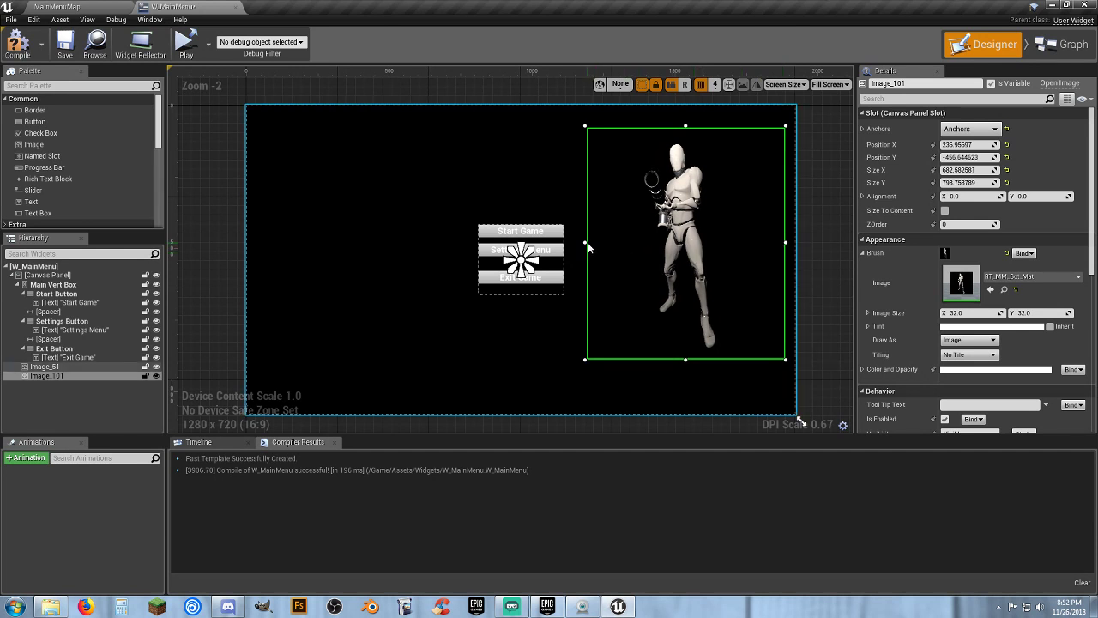
mouse_move(584, 243)
left_mouse_down()
mouse_move(528, 245)
mouse_move(606, 250)
mouse_move(588, 250)
left_mouse_up()
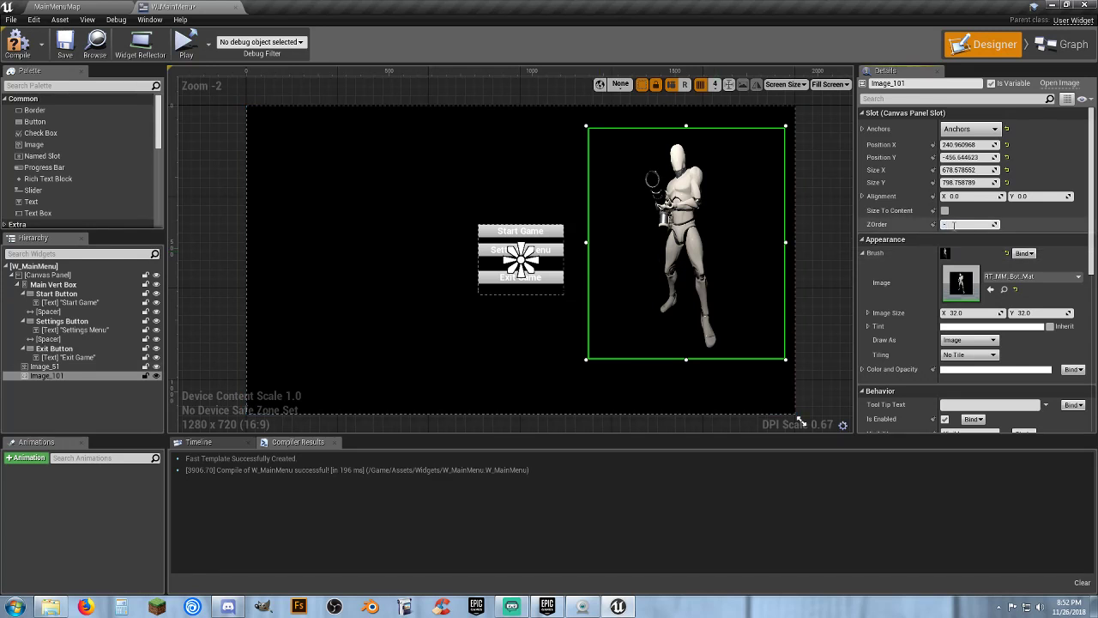
key("Return")
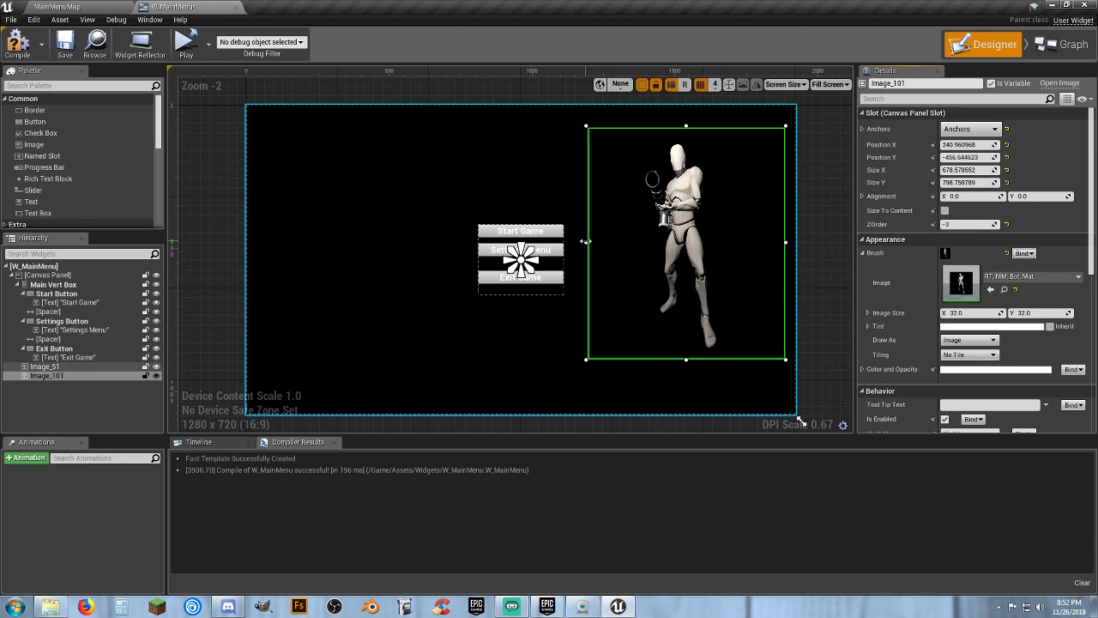
Step: Resize the mannequin image to about 839 by 873 at about Position X 135, Y -425, and compile and save the widget
left_click_drag(585, 242, 535, 243)
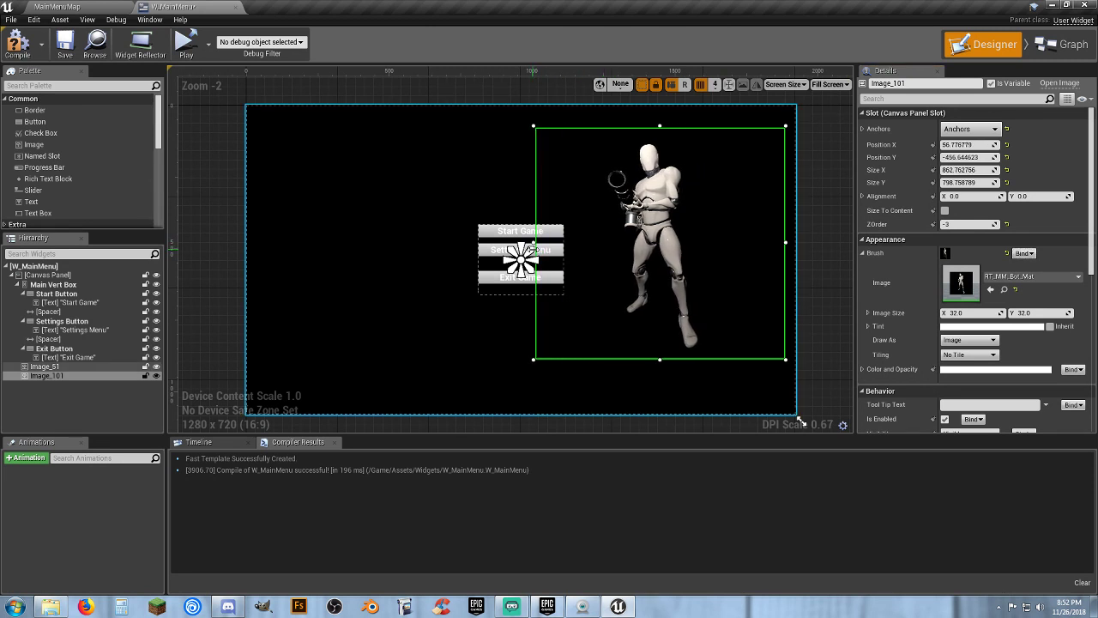
left_click_drag(660, 358, 662, 392)
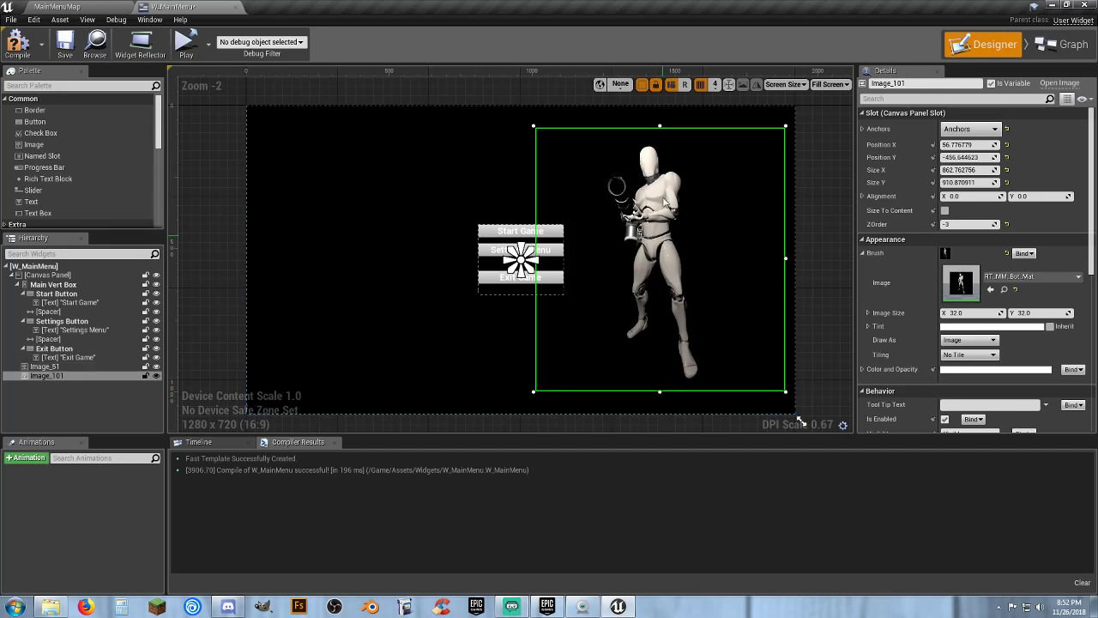
left_click_drag(662, 127, 661, 137)
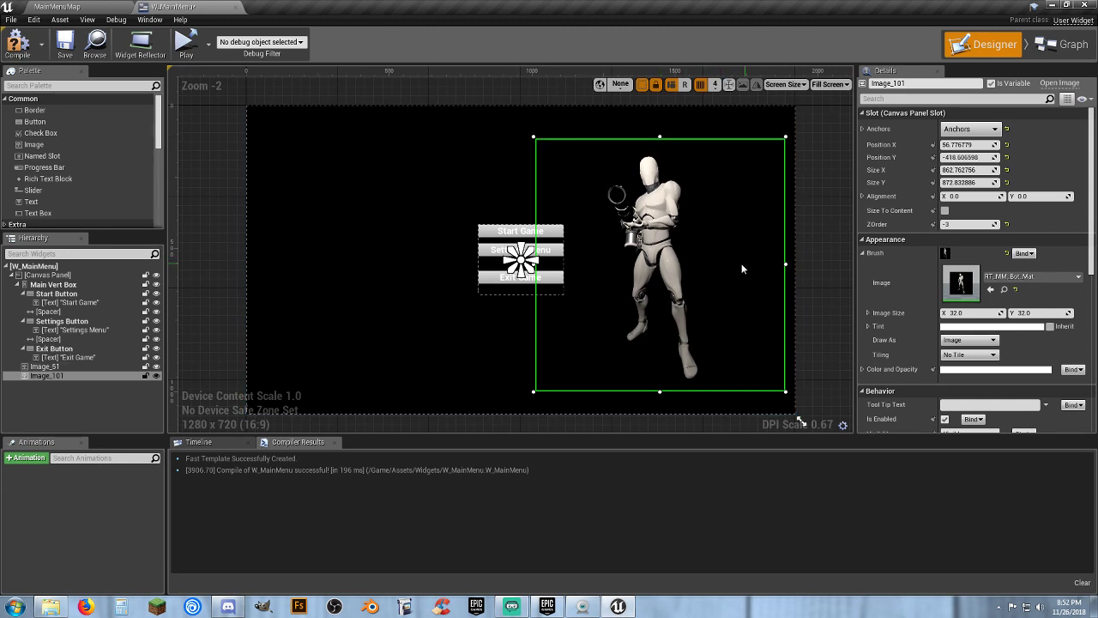
left_click_drag(784, 264, 780, 264)
left_click_drag(706, 275, 720, 272)
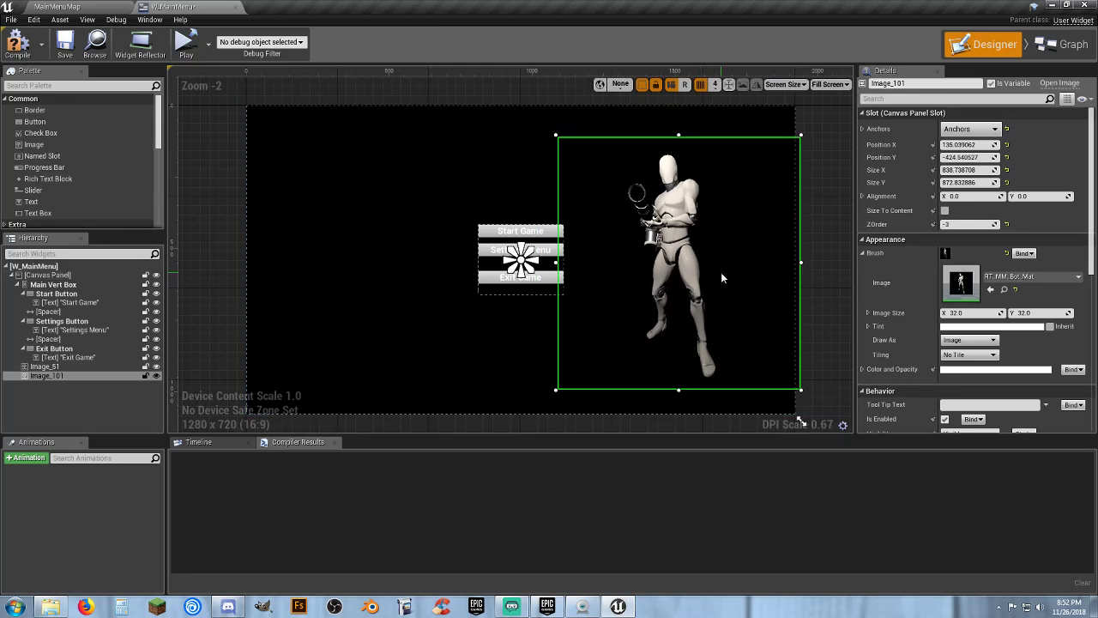
left_click(18, 41)
left_click(64, 41)
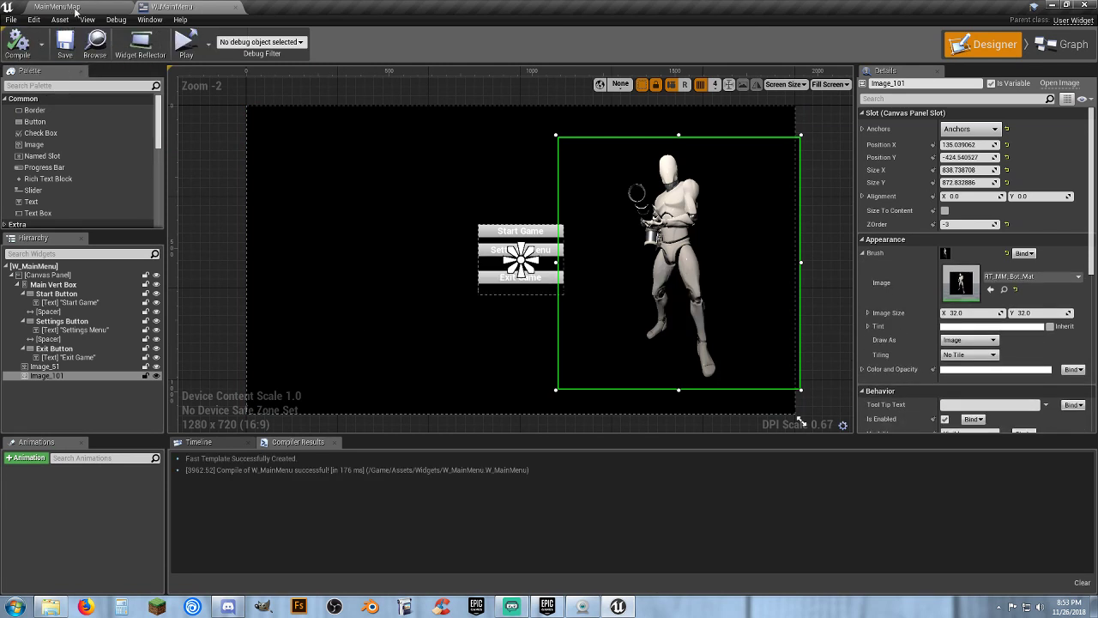
Step: Test the main menu by playing MainMenuMap as a standalone game, and exit with the menu's Exit Game option
left_click(75, 8)
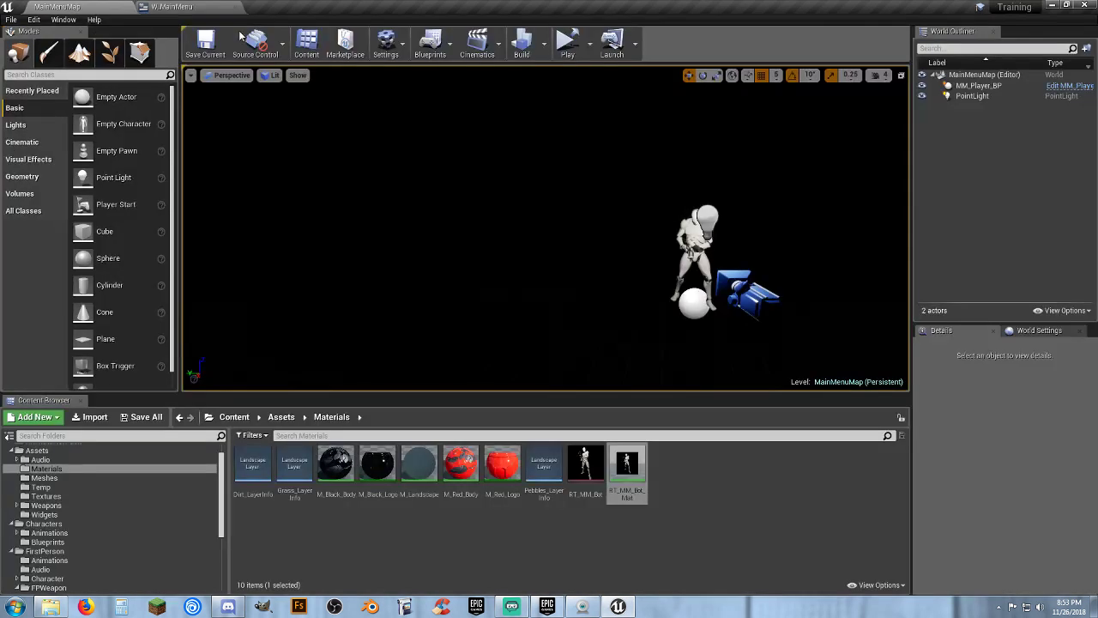
left_click(567, 51)
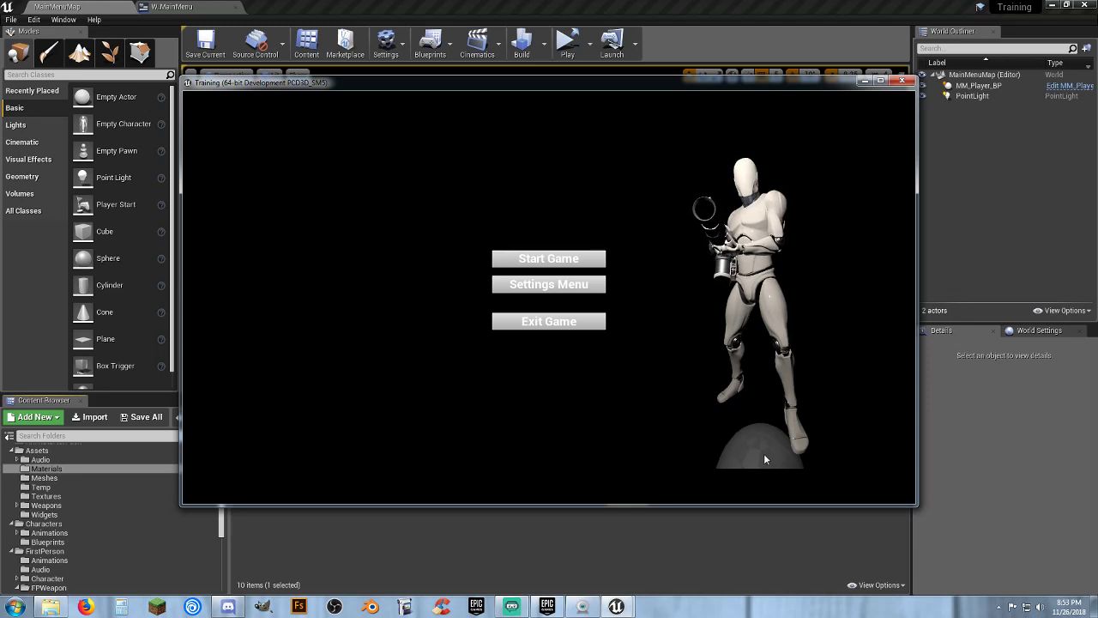
left_click(572, 324)
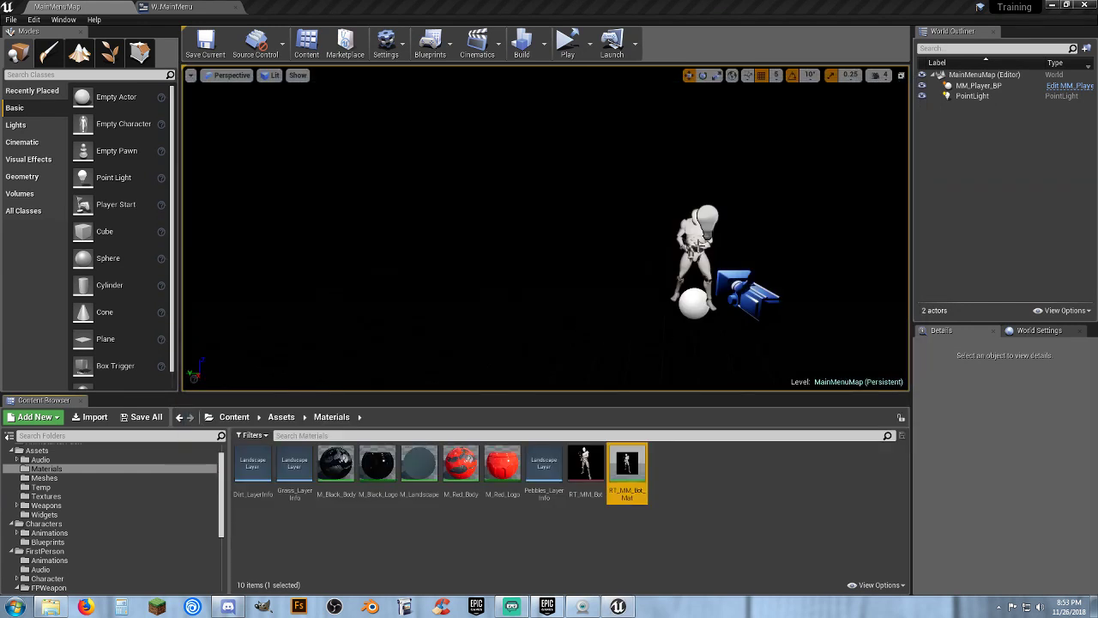
Step: Try to lower only the MM_Player_BP actor to a Z location of -330, and undo the move
left_click(675, 367)
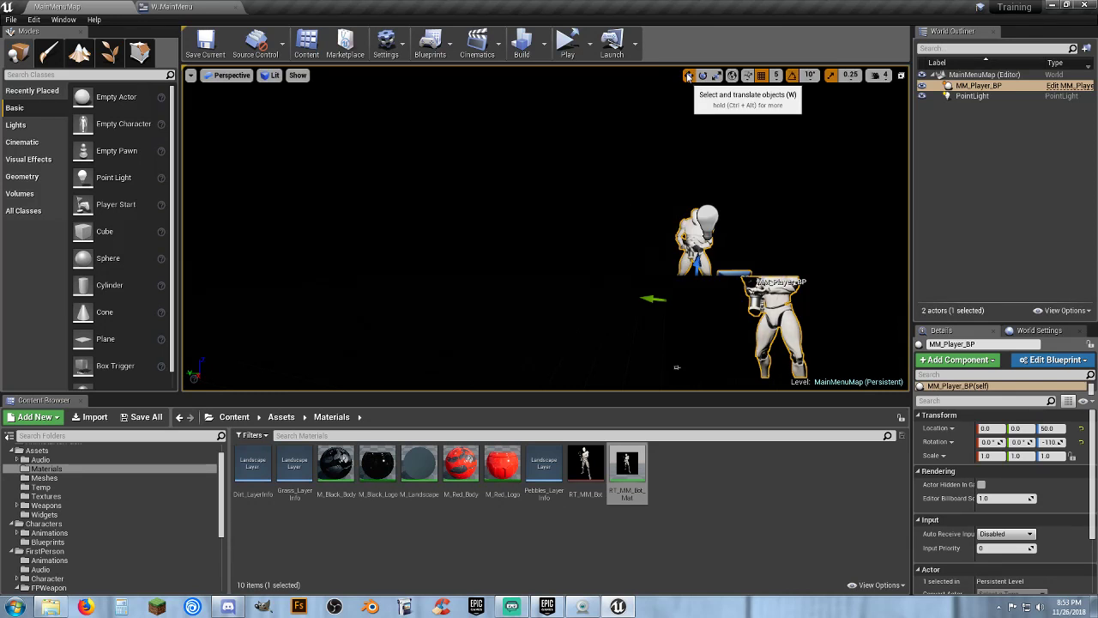
left_click_drag(1048, 428, 995, 428)
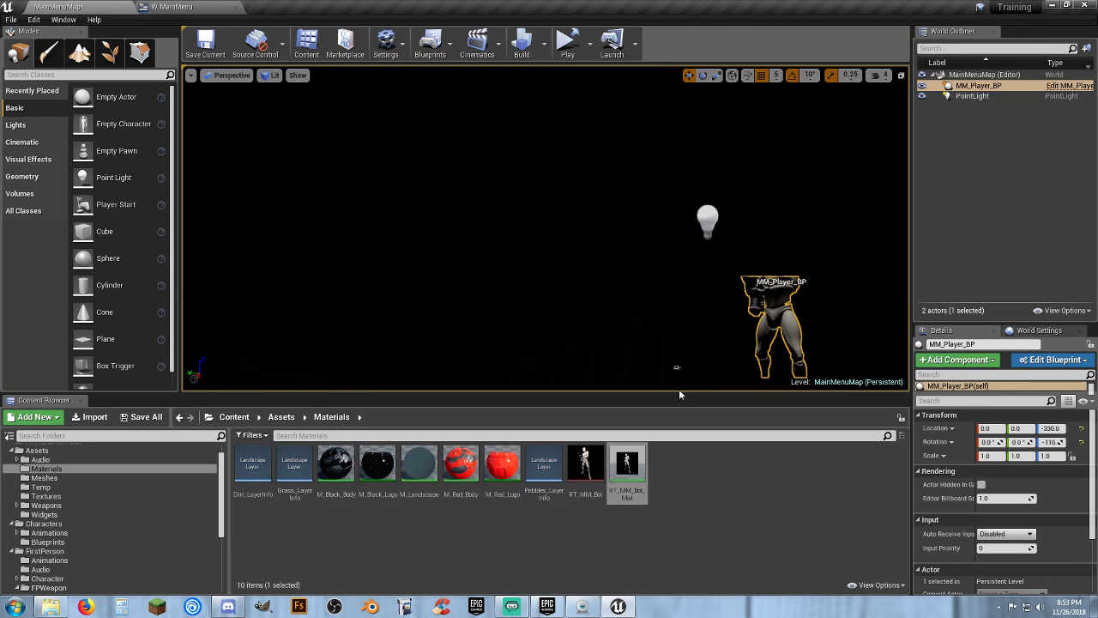
key("ctrl+z")
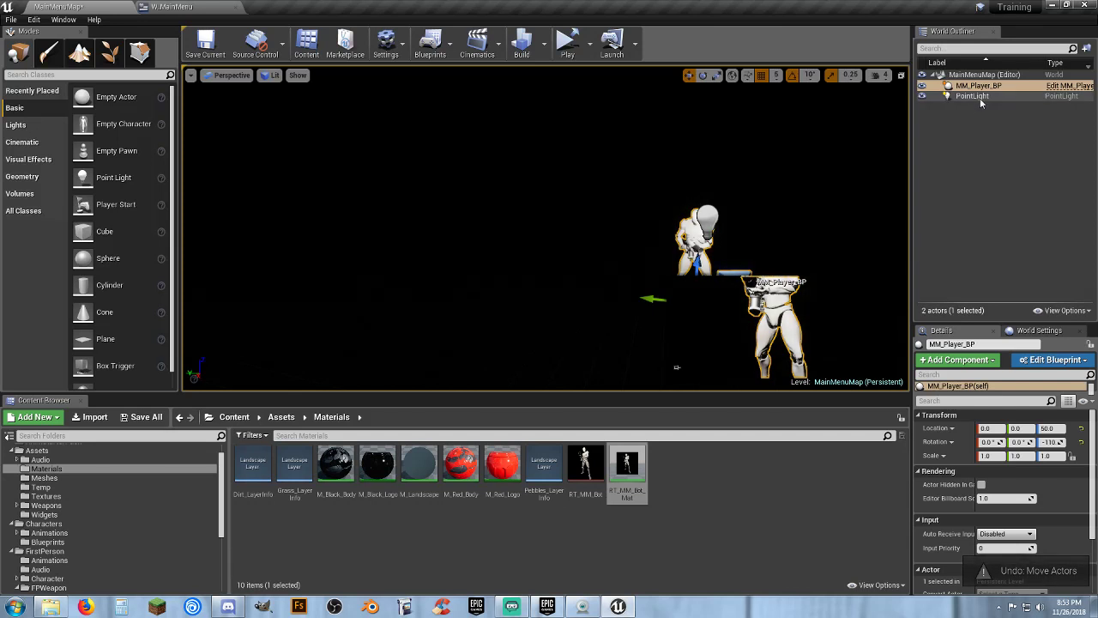
Step: Move MM_Player_BP and PointLight together far down along the vertical axis in MainMenuMap, and save all changes
left_click(977, 96, "ctrl")
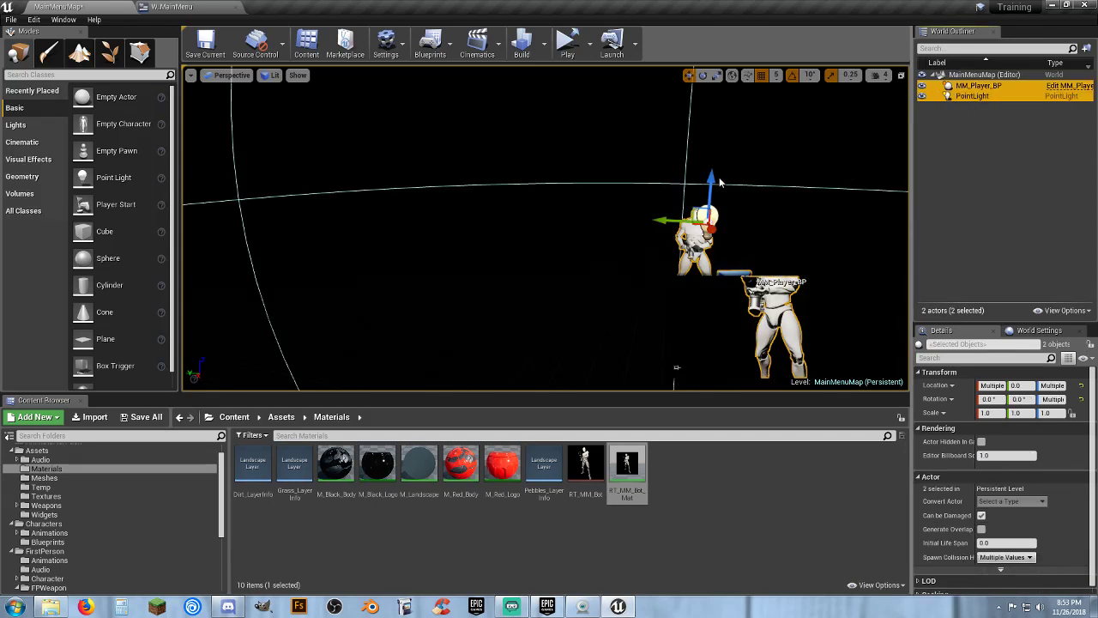
left_click_drag(712, 179, 712, 335)
left_click_drag(609, 235, 575, 136)
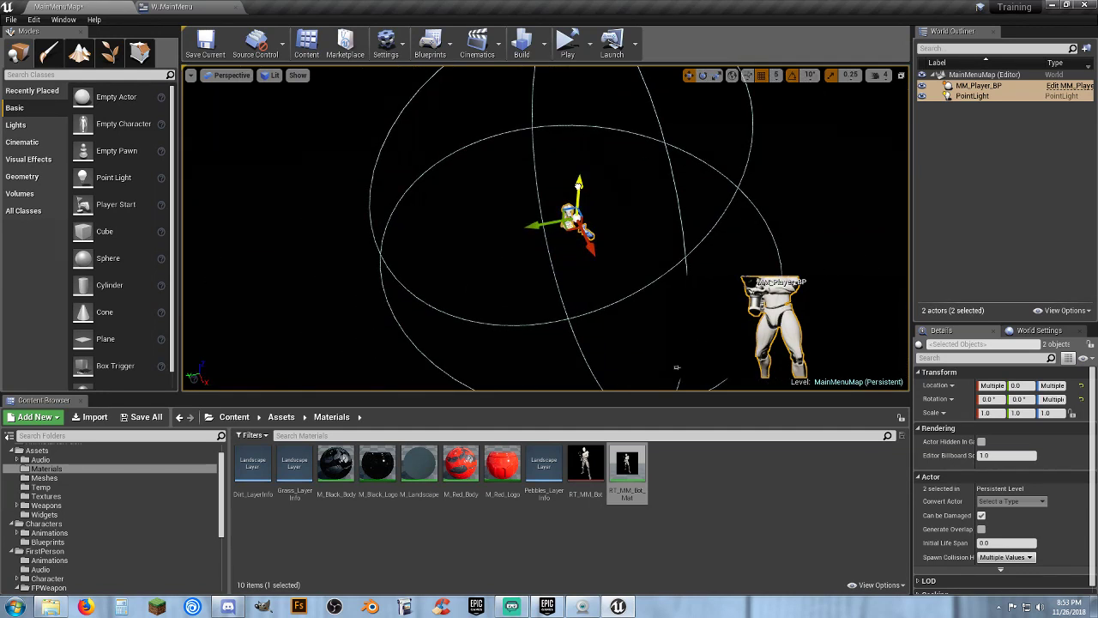
left_click_drag(579, 183, 574, 247)
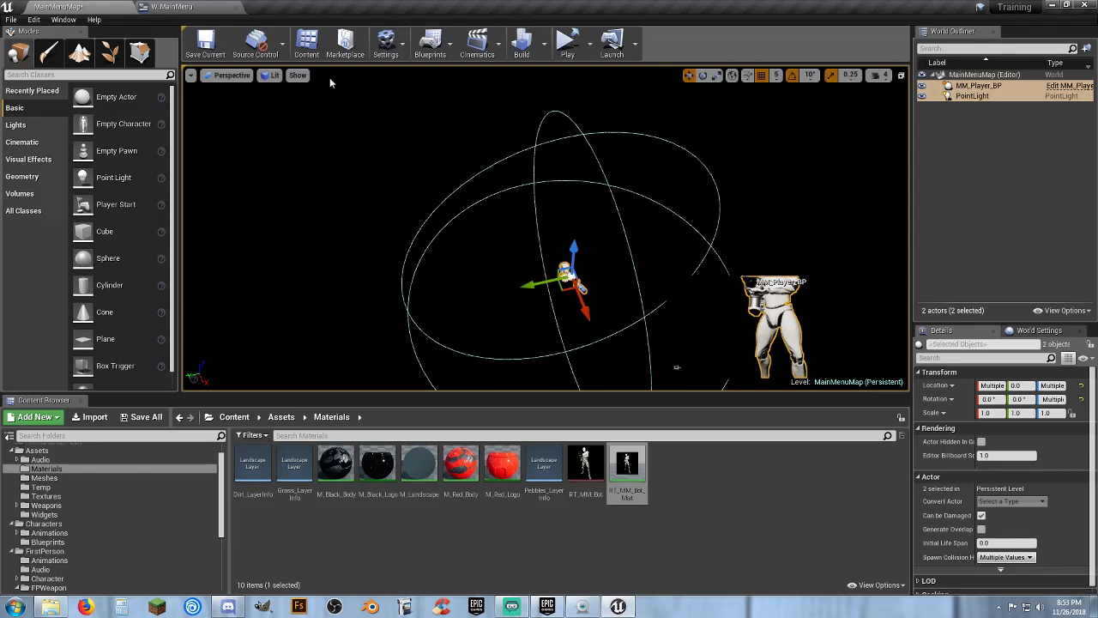
left_click(139, 418)
left_click(649, 411)
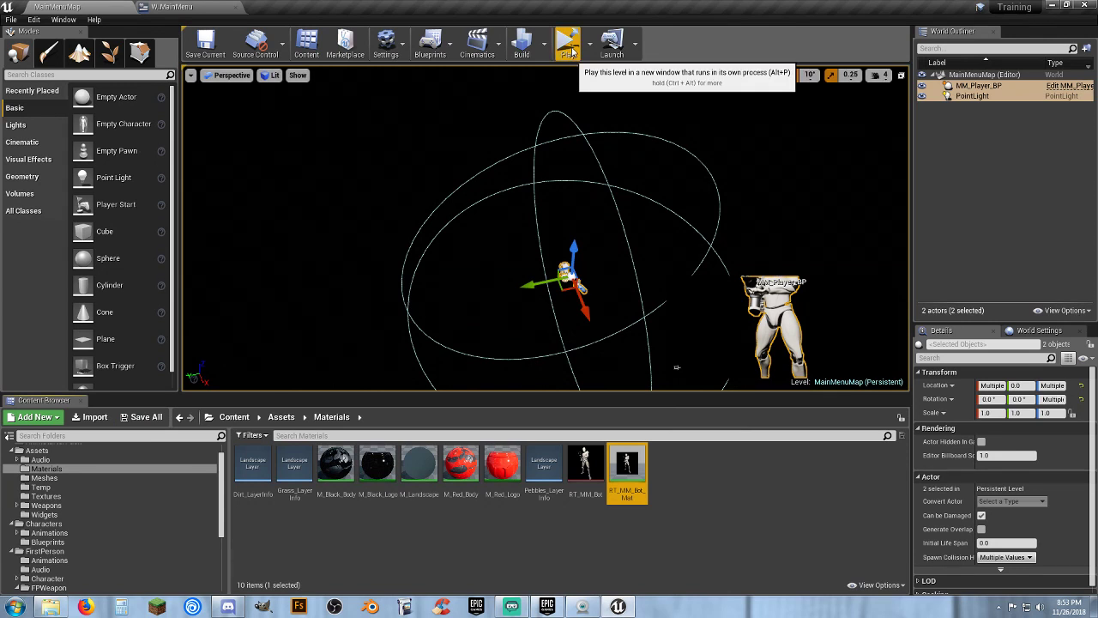
Step: Play the level in a New Editor Window to check the mannequin on the main menu, and exit the game
left_click(589, 43)
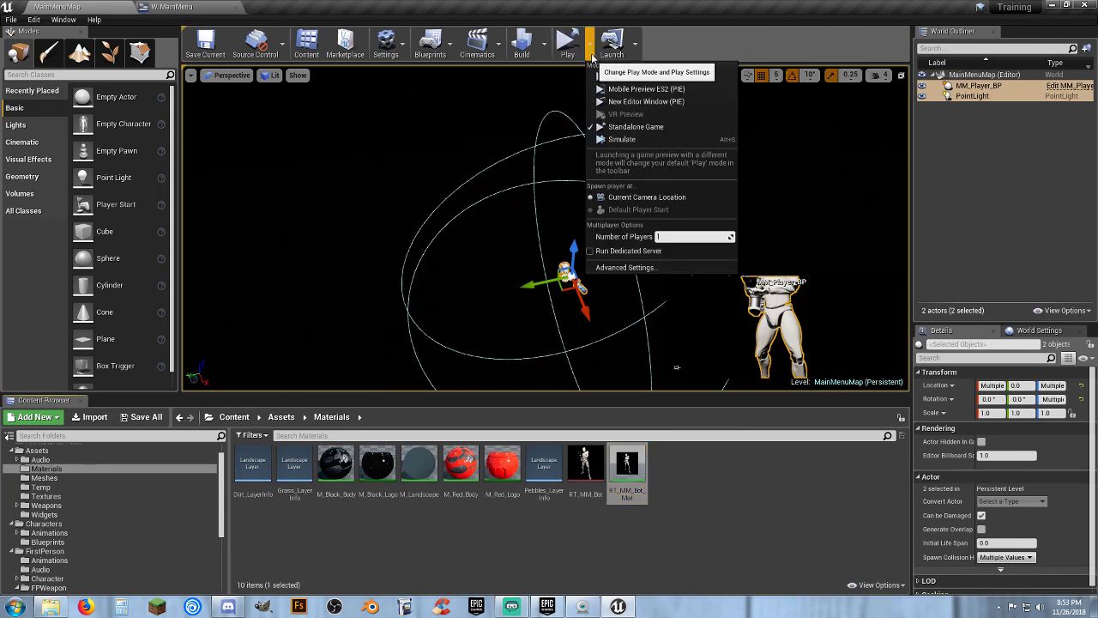
left_click(625, 102)
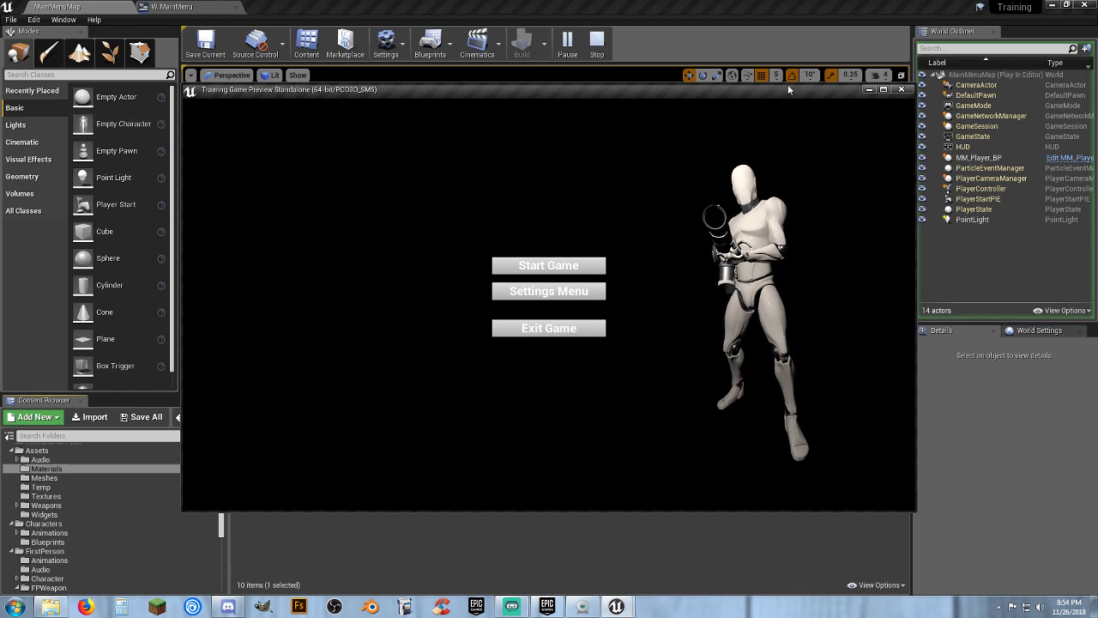
left_click(588, 328)
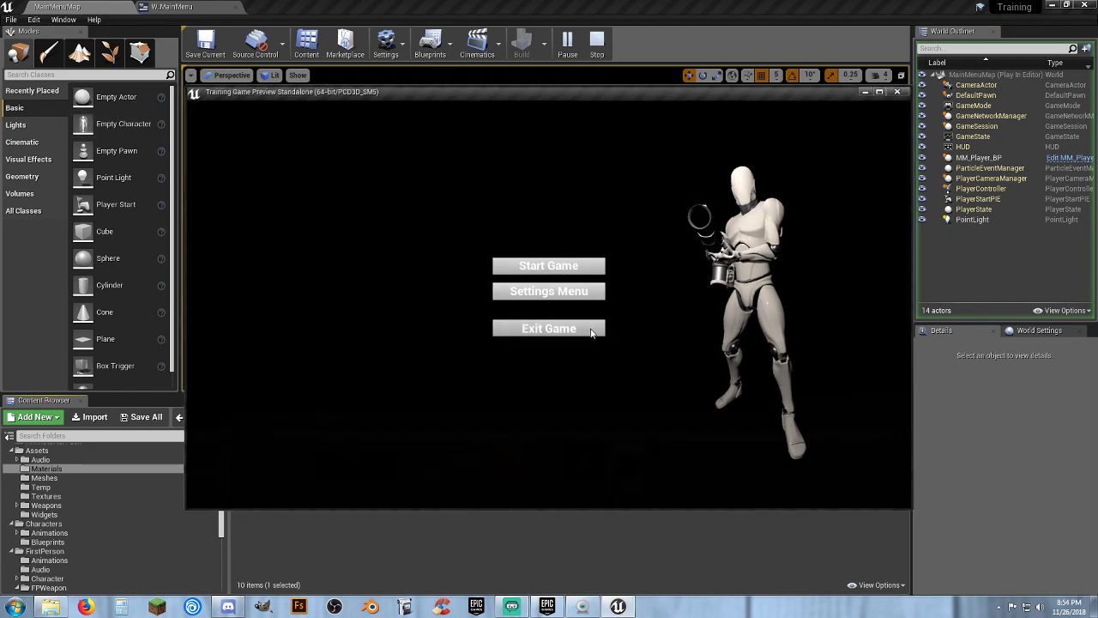
Step: In the W_MainMenu widget, add a text block about 1132 by 278 above the menu buttons, reading TUTORIAL
left_click(184, 6)
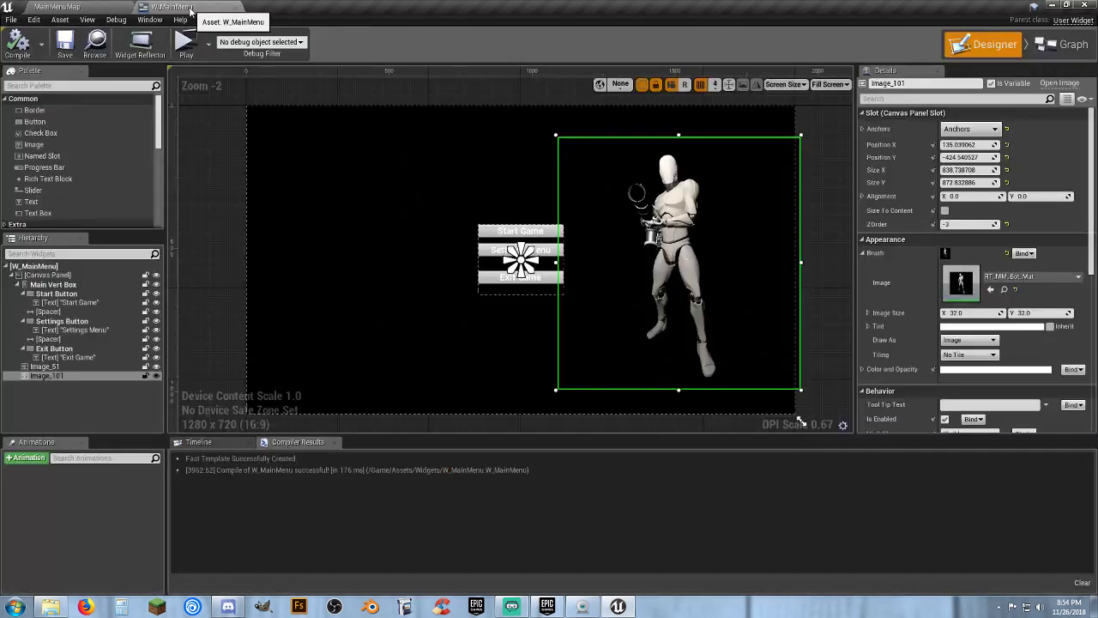
left_click(219, 163)
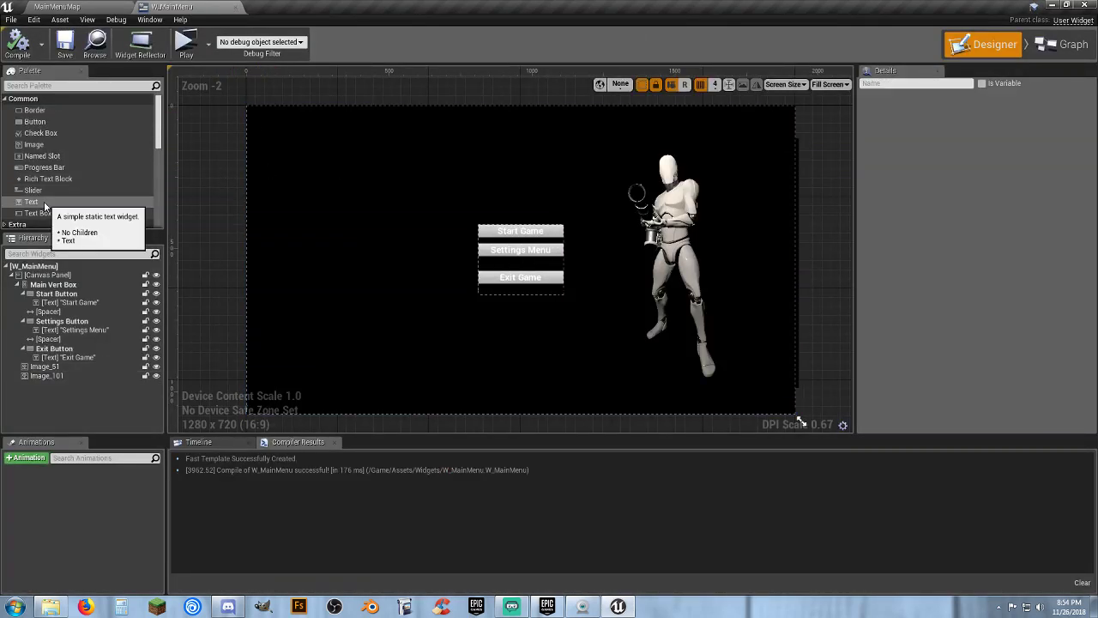
left_click_drag(33, 201, 589, 198)
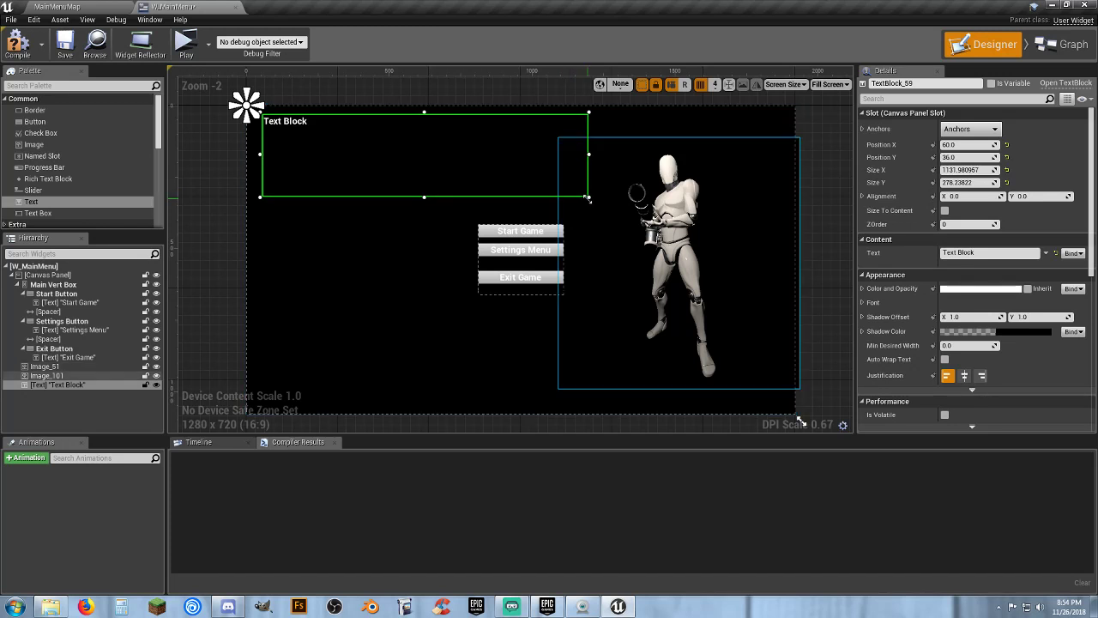
left_click(985, 253)
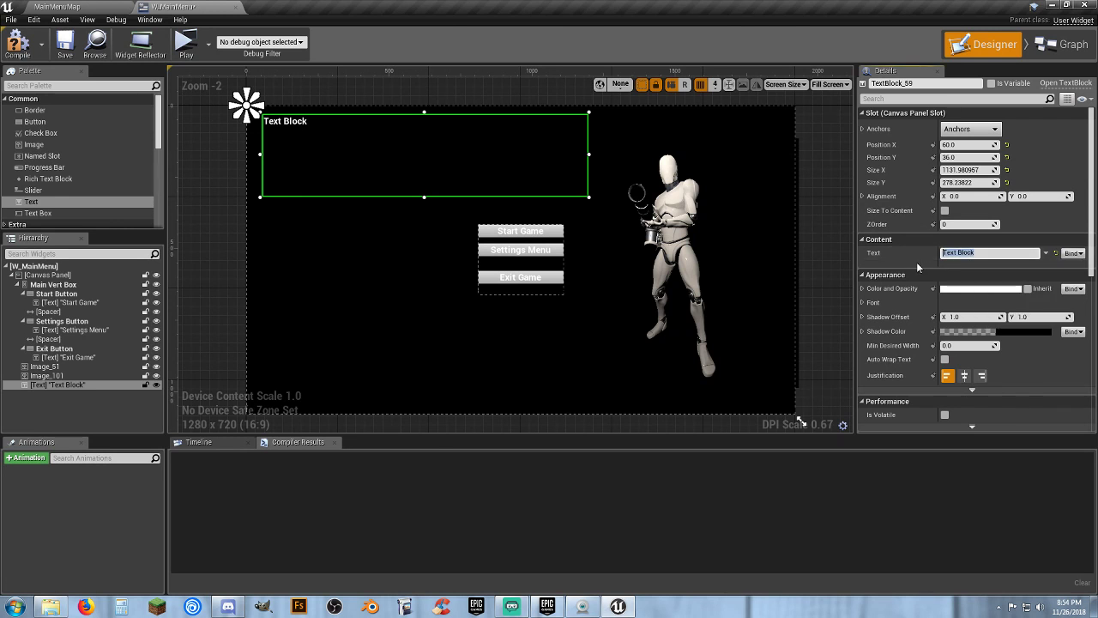
type("Tu")
type("UTORIAL")
key("Return")
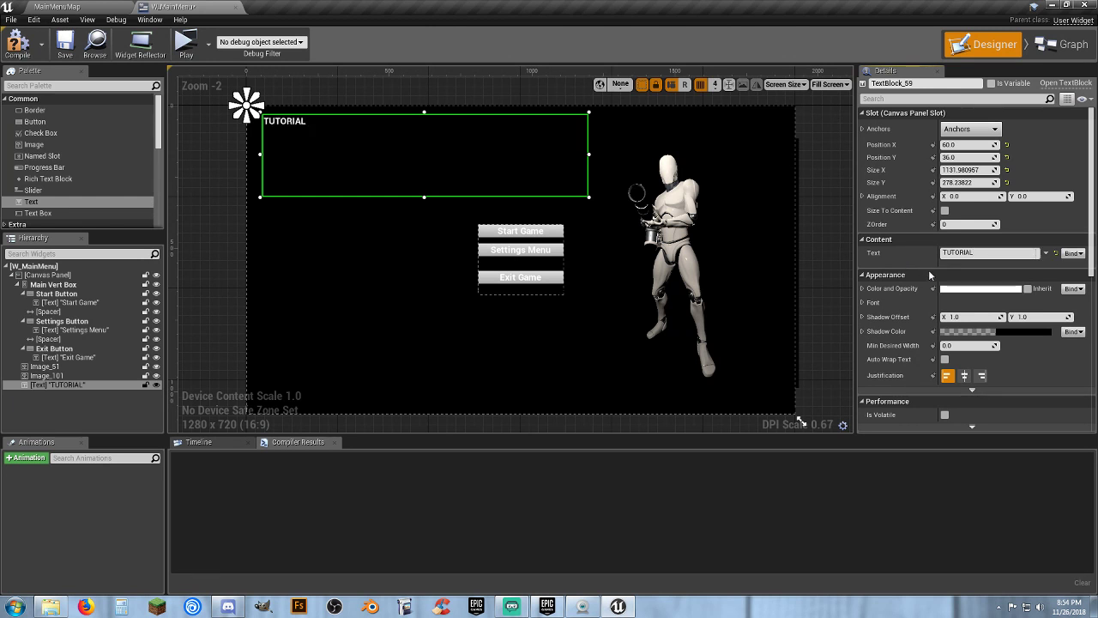
Step: Set the font size of the TUTORIAL text to 180
left_click(862, 303)
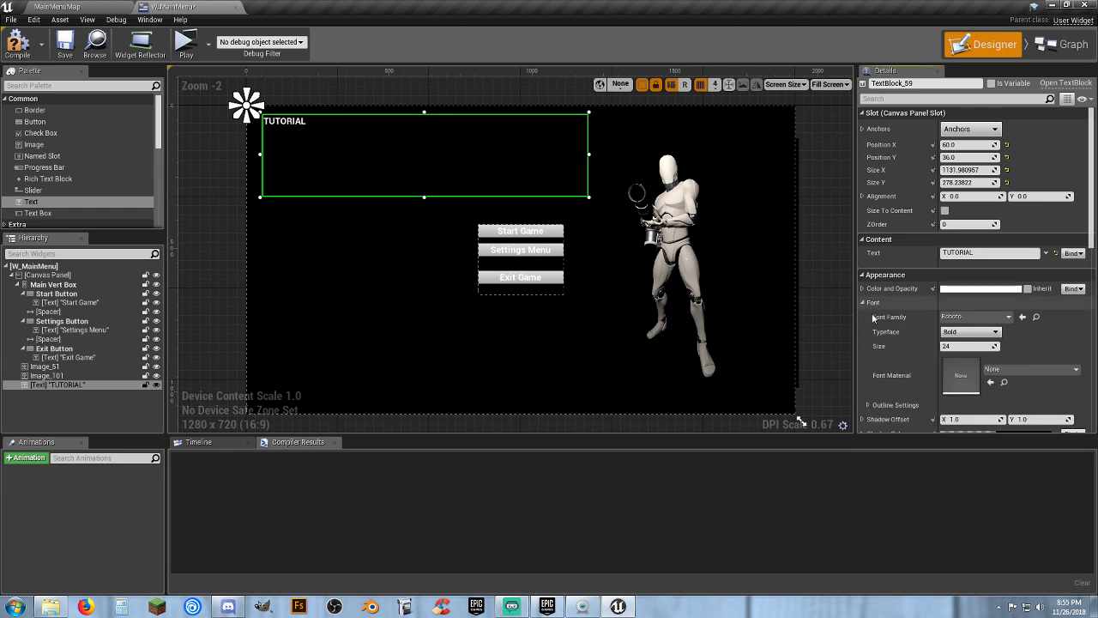
left_click(997, 319)
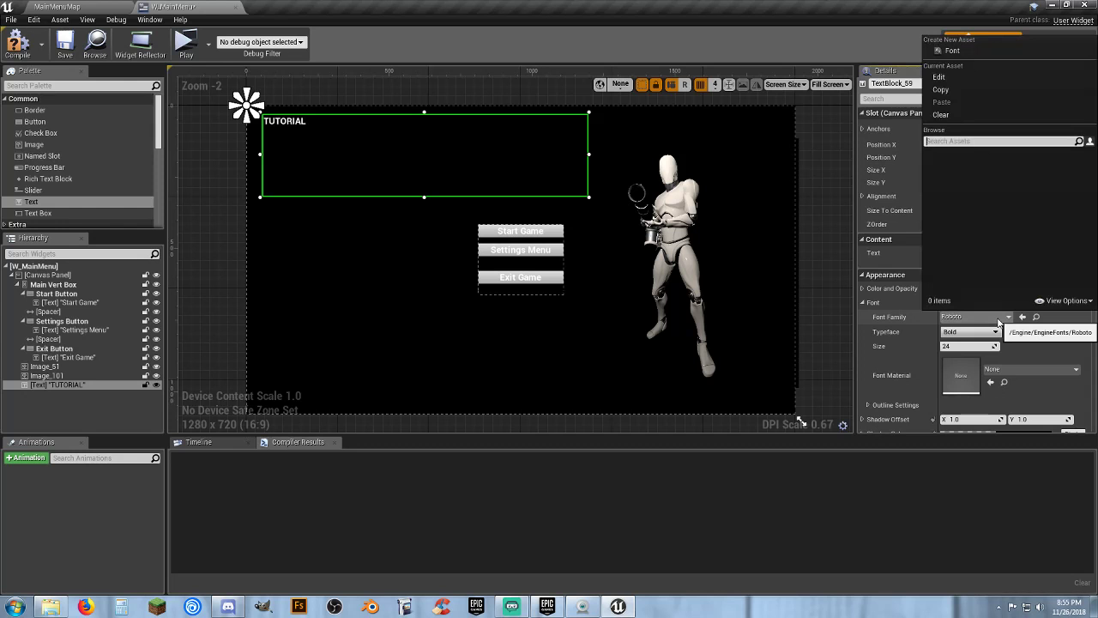
left_click(895, 348)
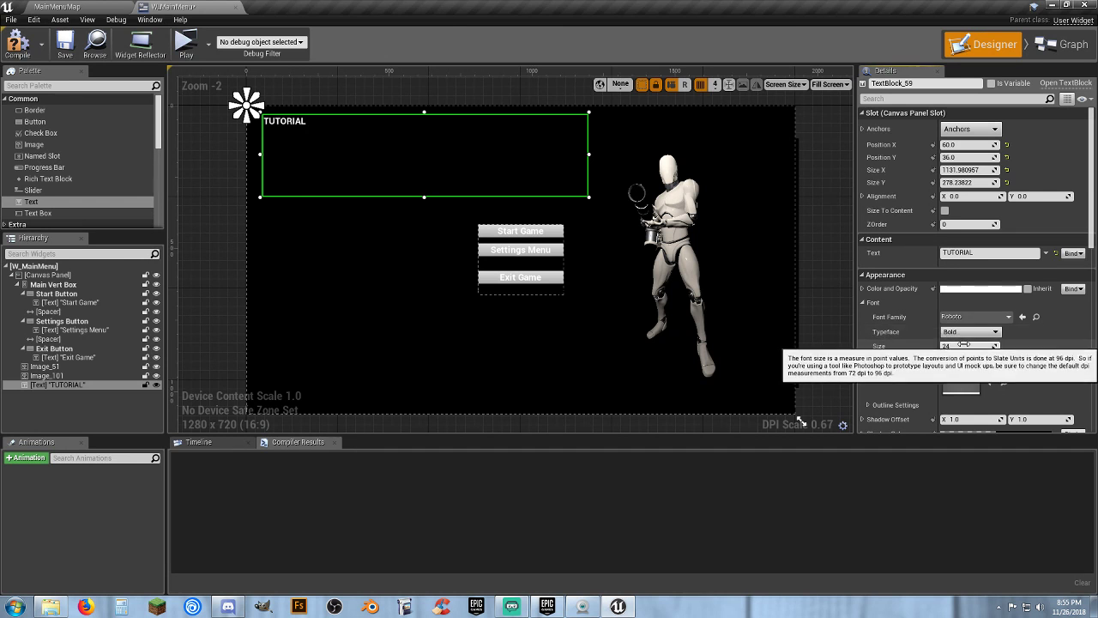
mouse_move(960, 346)
left_mouse_down()
mouse_move(1055, 346)
mouse_move(935, 346)
mouse_move(976, 346)
mouse_move(949, 347)
left_mouse_up()
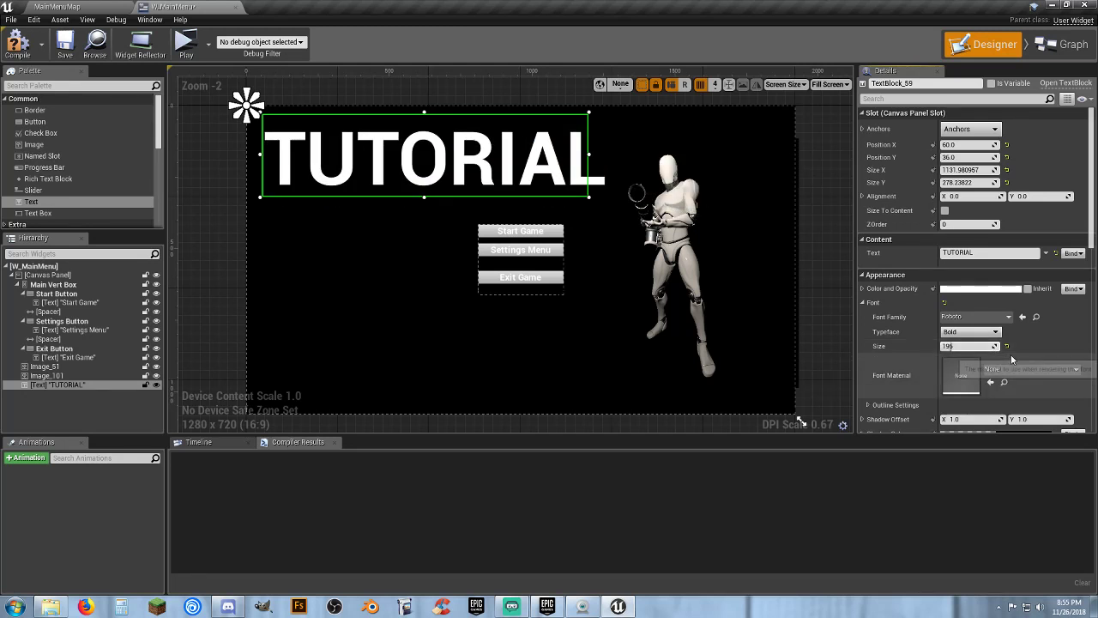
left_click(971, 346)
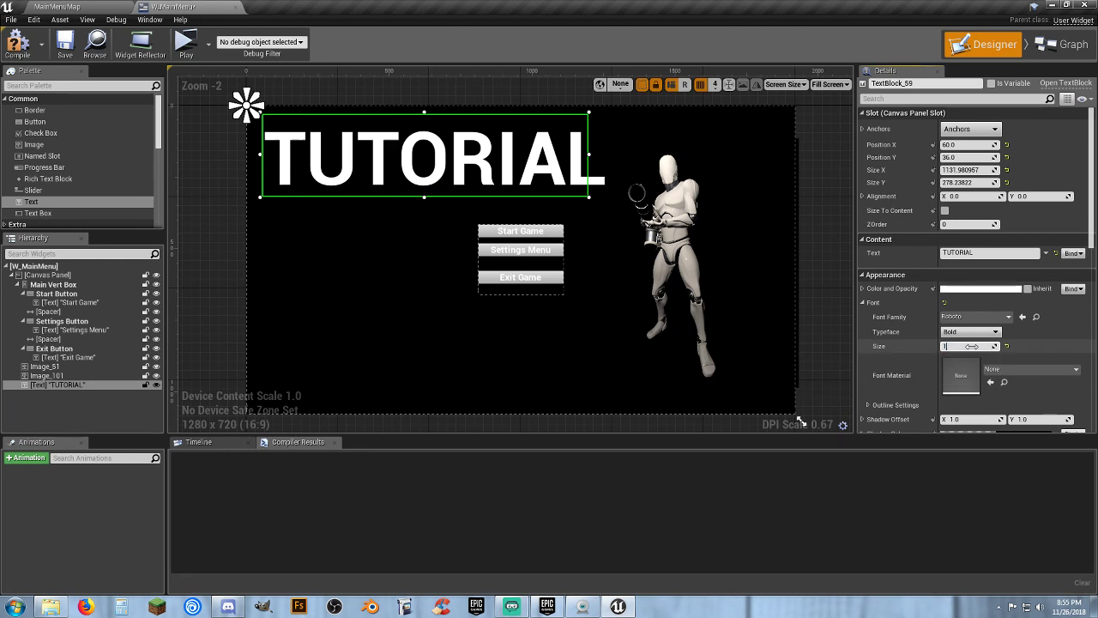
type("180")
key("Return")
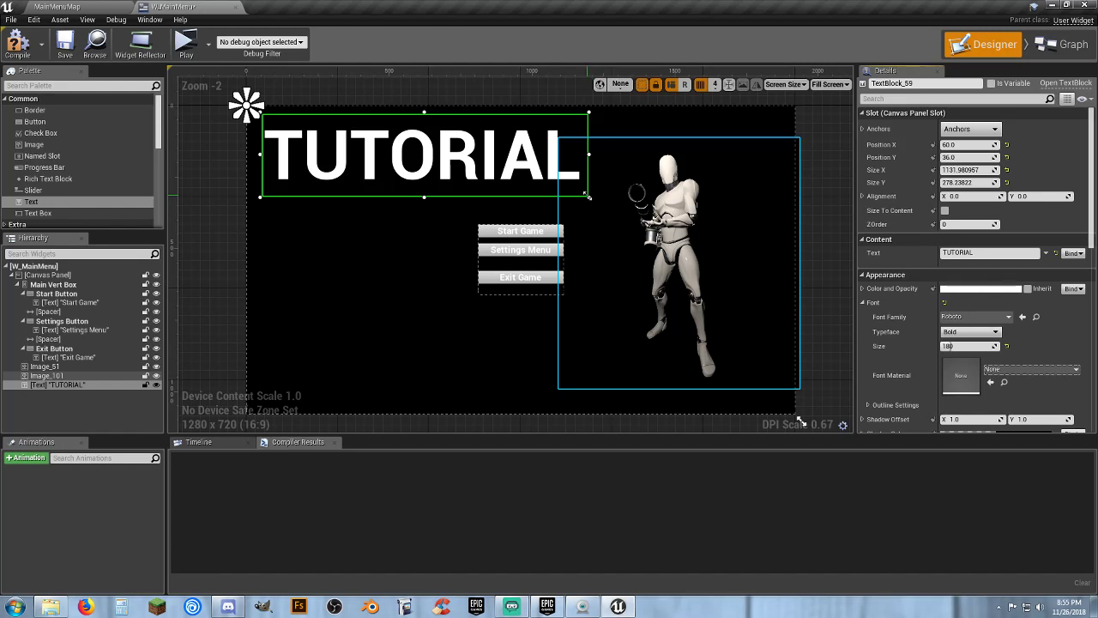
Step: Shrink the TUTORIAL text block to about 1129 by 248, and compile the widget
left_click_drag(588, 197, 587, 187)
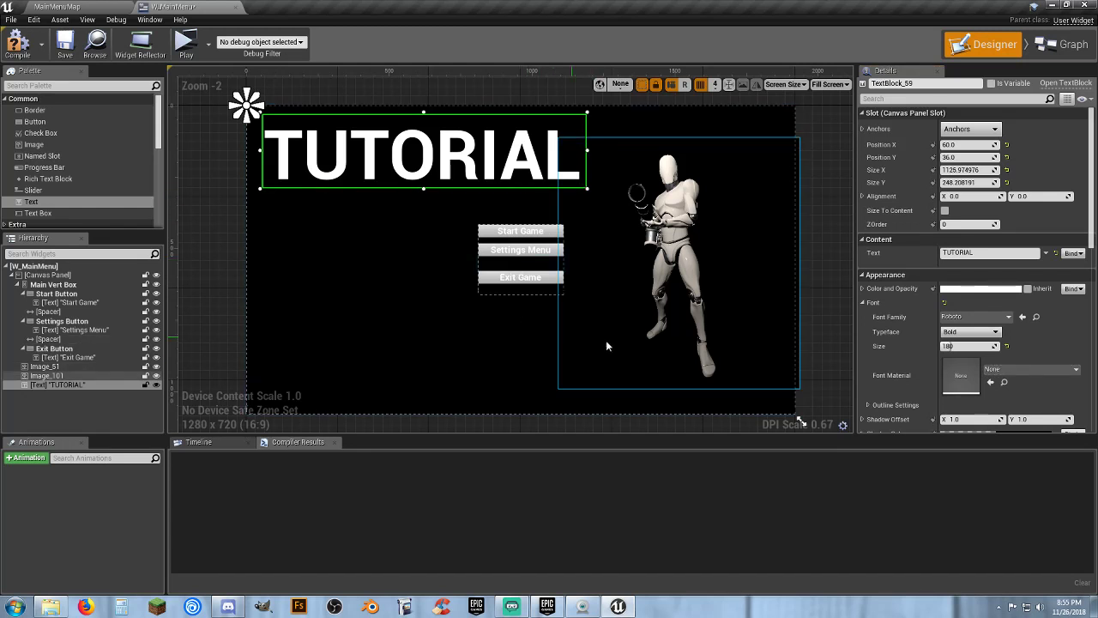
left_click(828, 323)
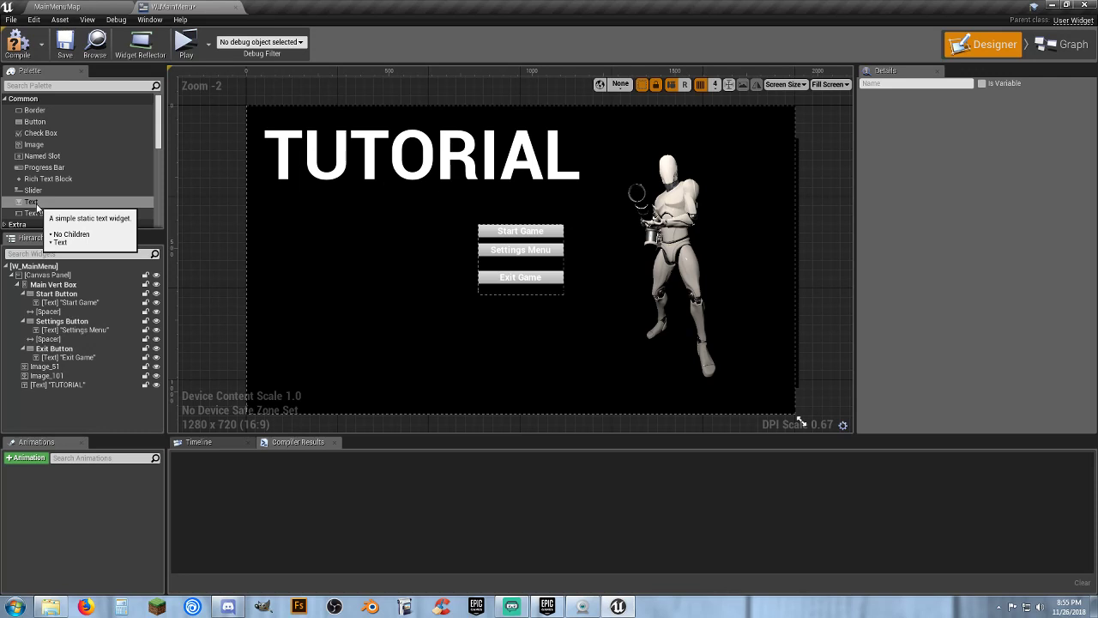
left_click(18, 43)
Step: Import the beefredtemp image file into the Assets/Textures folder, and select the imported texture
left_click(76, 8)
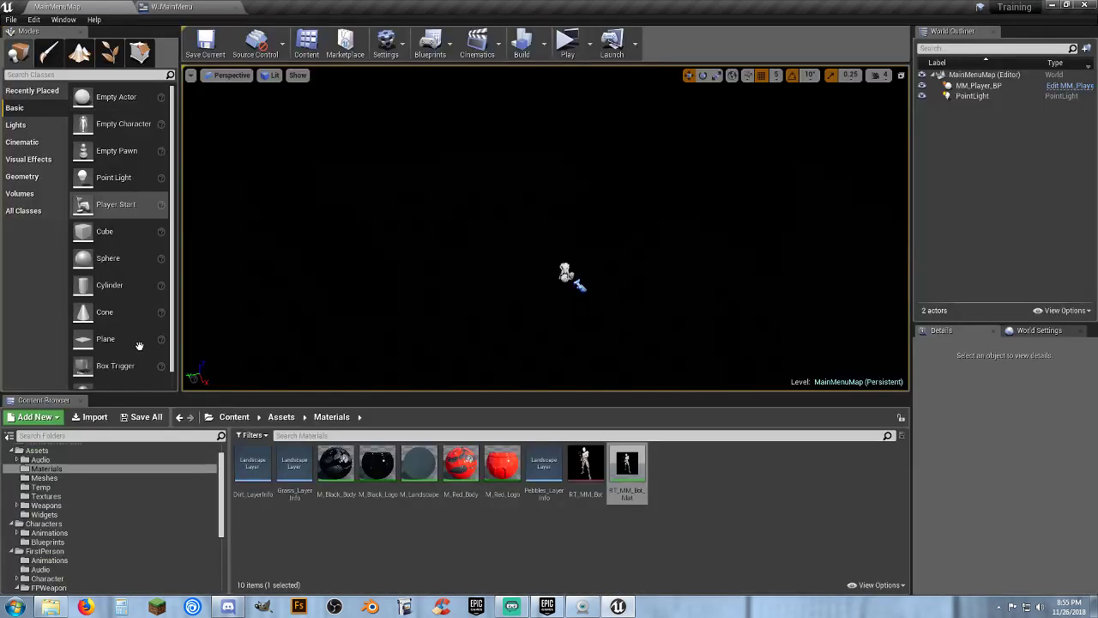
left_click(46, 495)
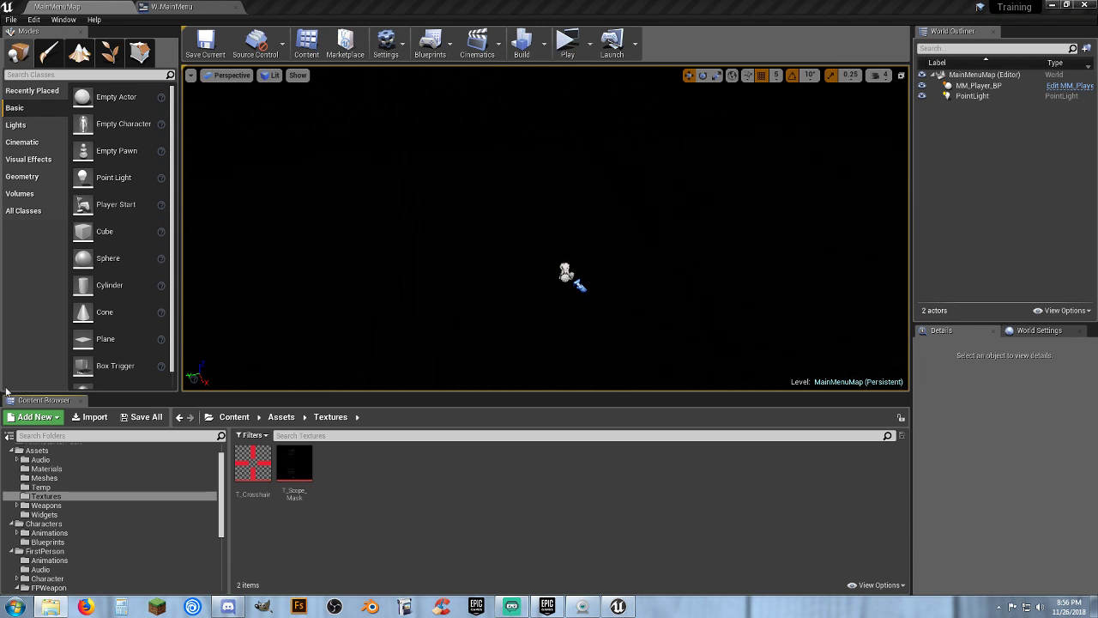
left_click_drag(6, 391, 386, 473)
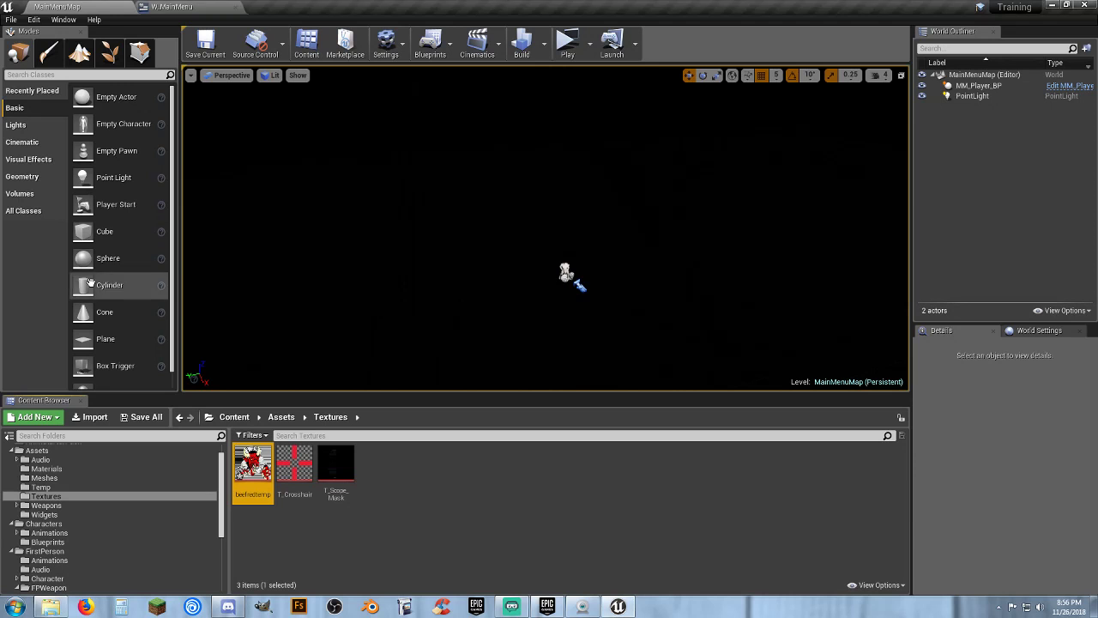
left_click(444, 458)
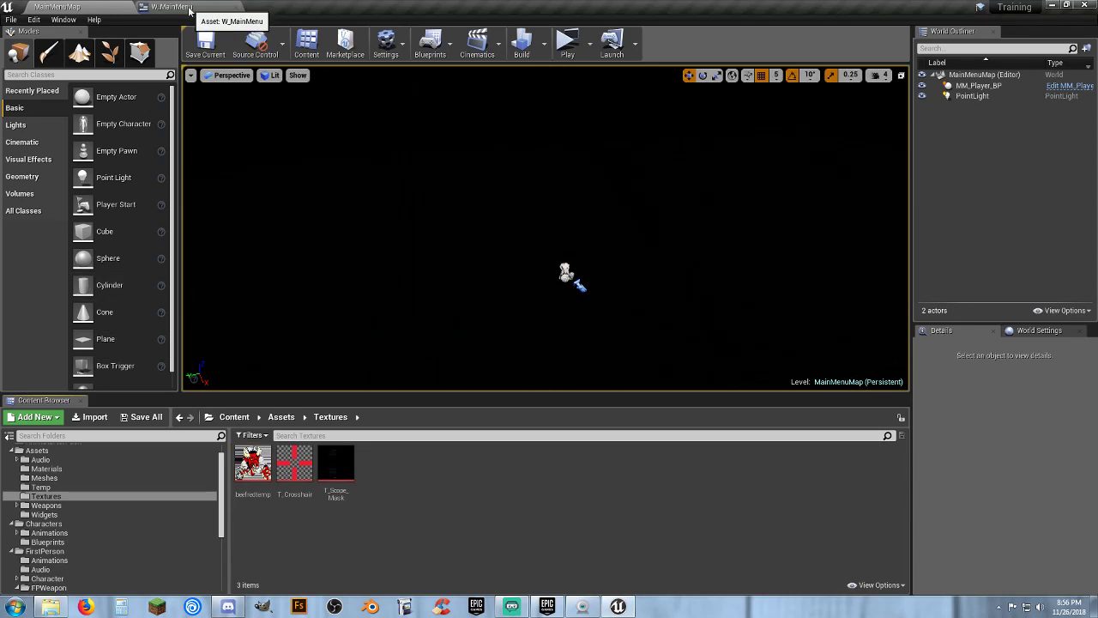
left_click(244, 463)
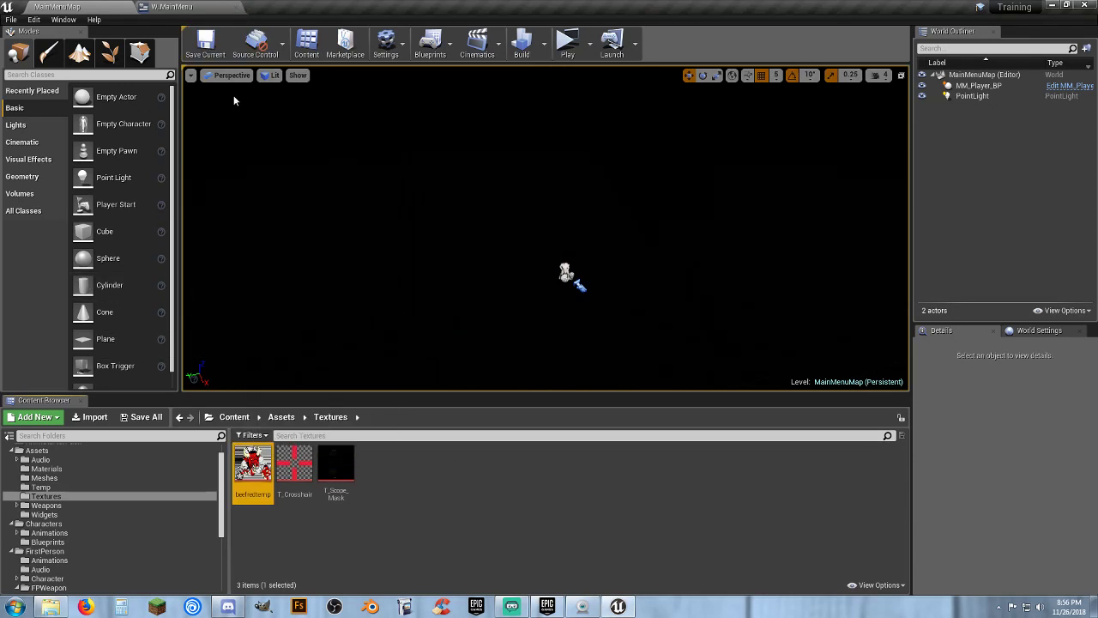
Step: Add an image about 556 by 274 near the bottom-left of the W_MainMenu canvas, using the beefredtemp texture
left_click(185, 7)
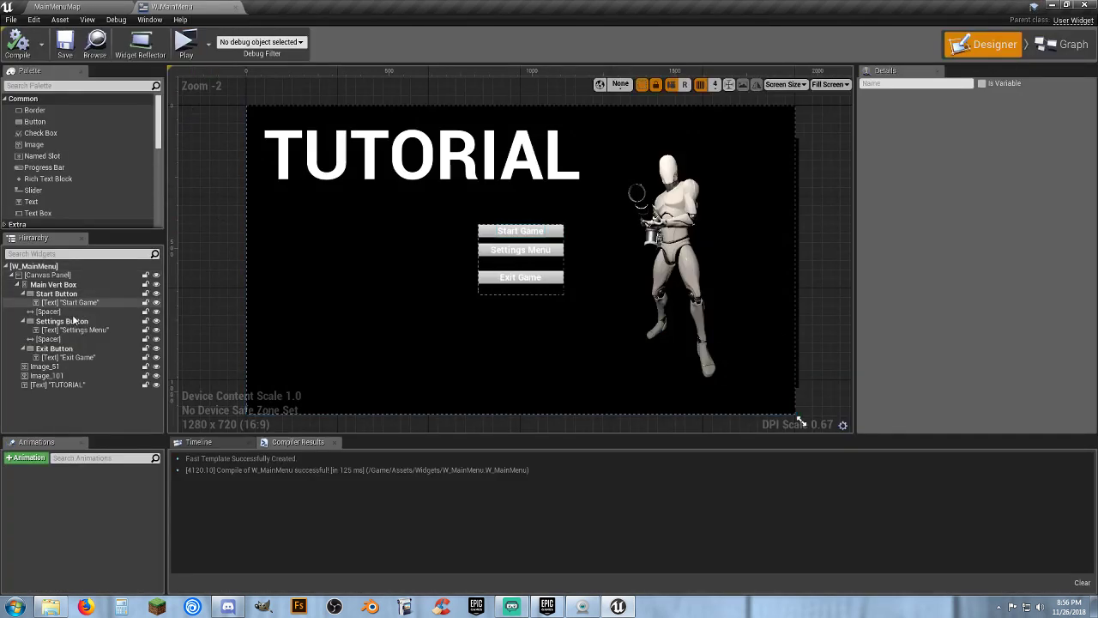
left_click(47, 144)
left_click_drag(97, 199, 428, 391)
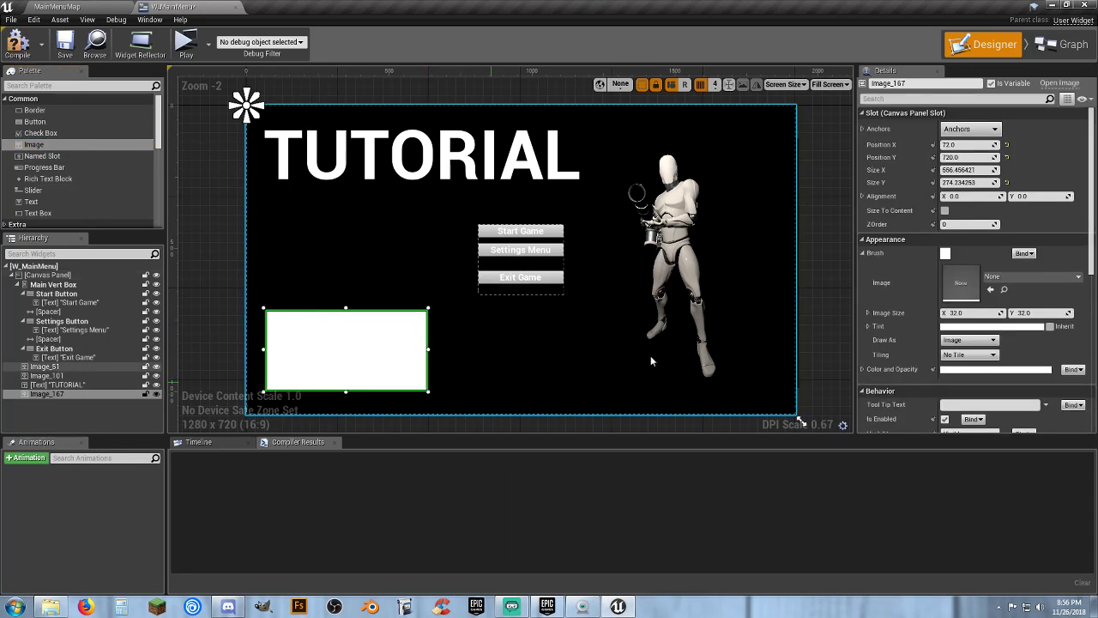
left_click(991, 289)
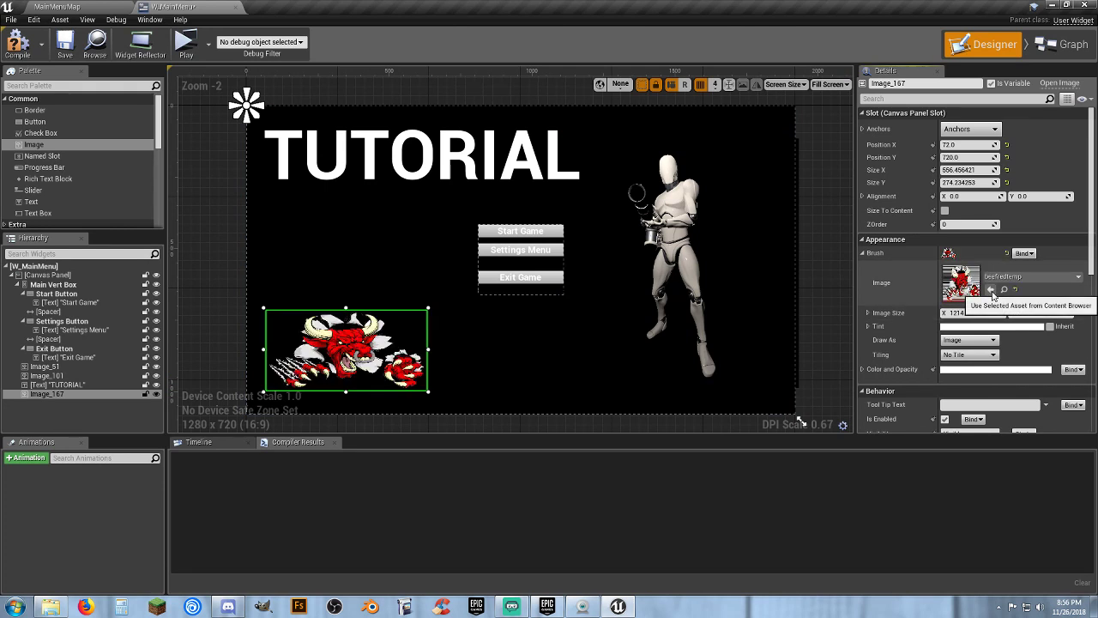
Step: Anchor the bull image to the canvas's bottom-left corner, and enlarge it to about 971 by 641
left_click_drag(428, 305, 461, 266)
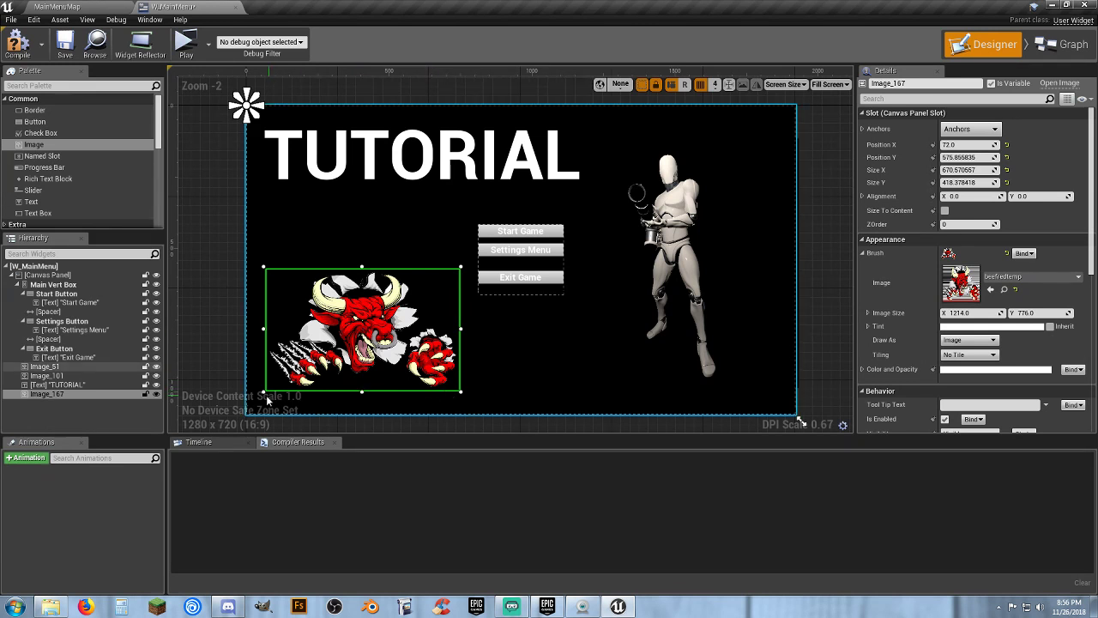
left_click_drag(264, 392, 247, 413)
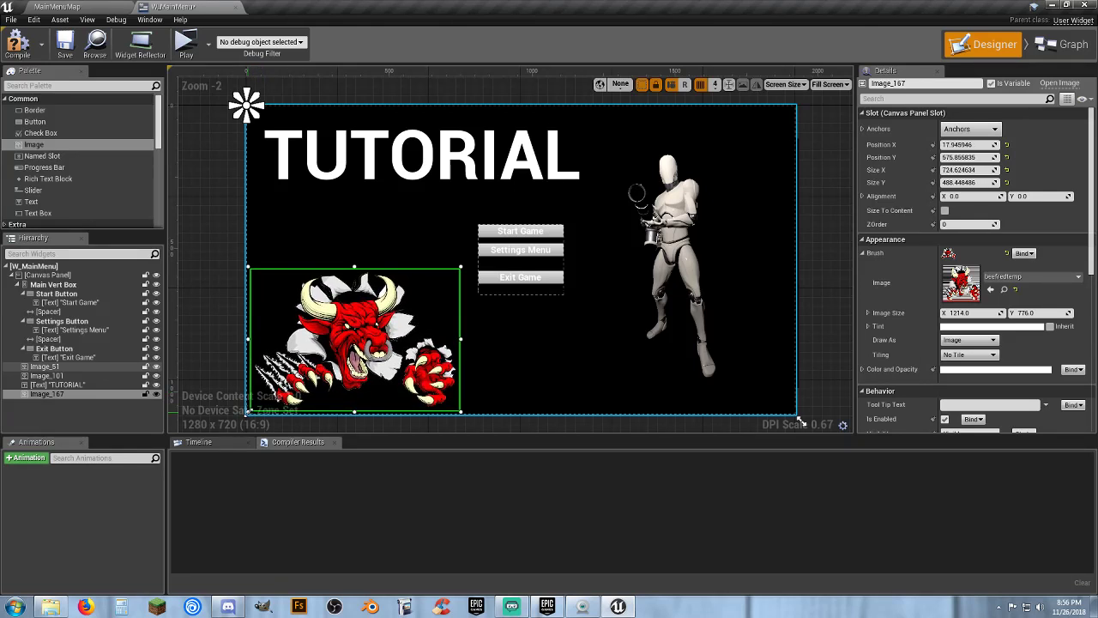
left_click(948, 130)
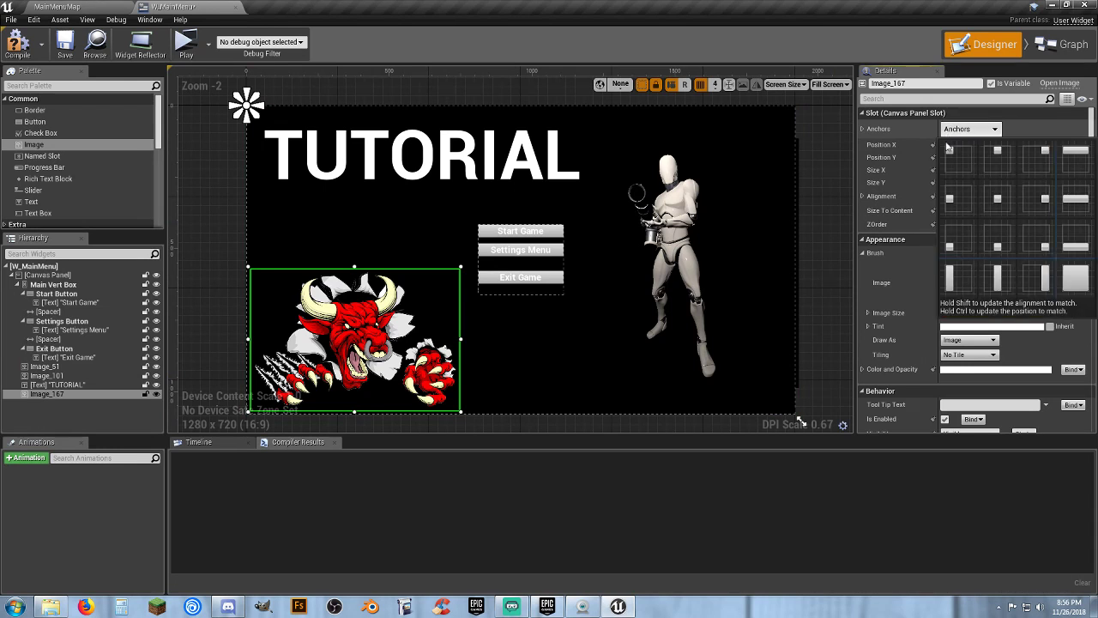
left_click(959, 227)
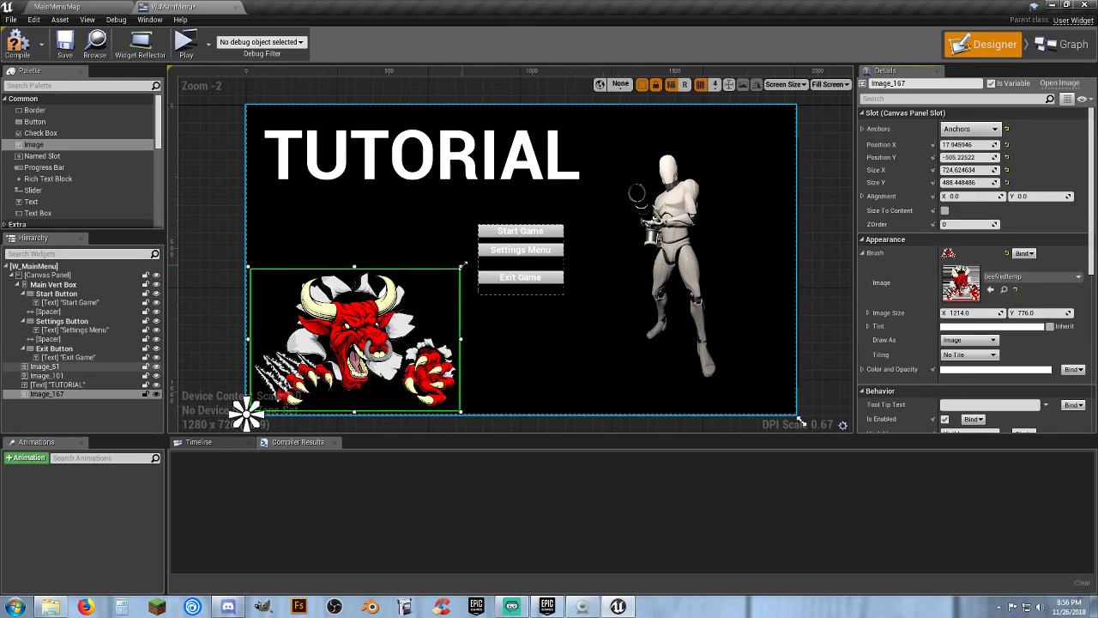
left_click_drag(461, 266, 533, 221)
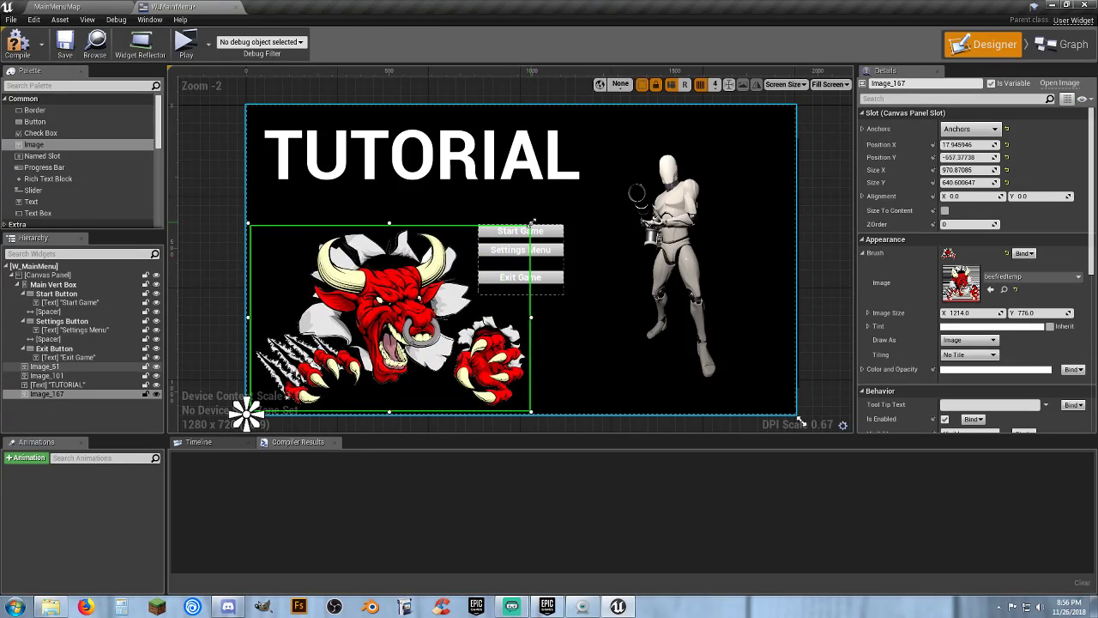
Step: Set the bull image's ZOrder to -2 so the menu buttons can be selected in front of it
left_click(968, 223)
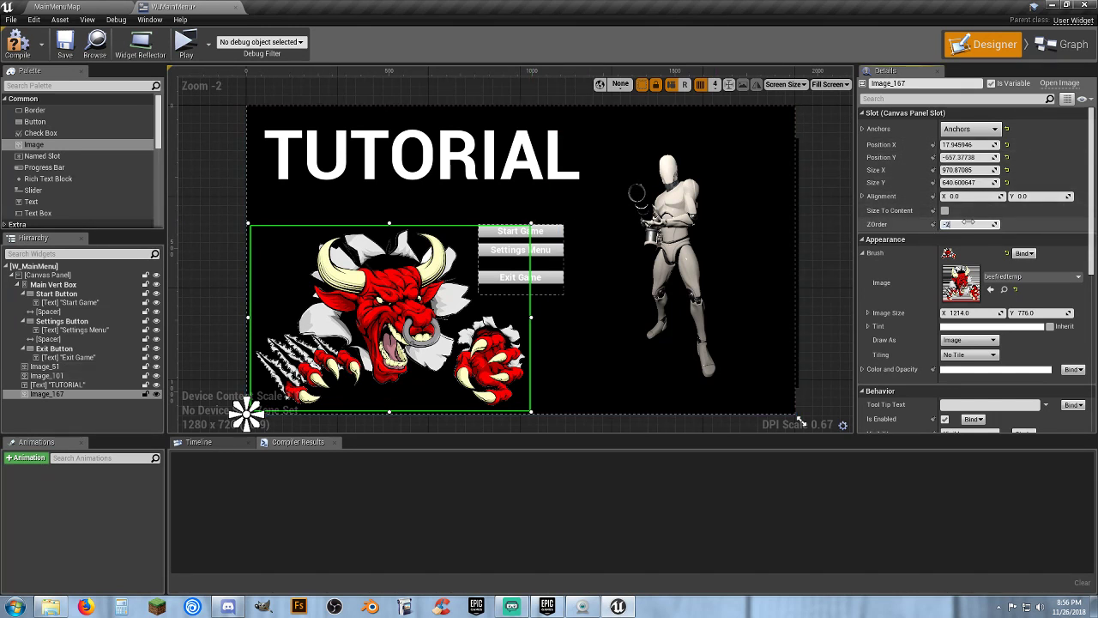
type("-2")
key("Return")
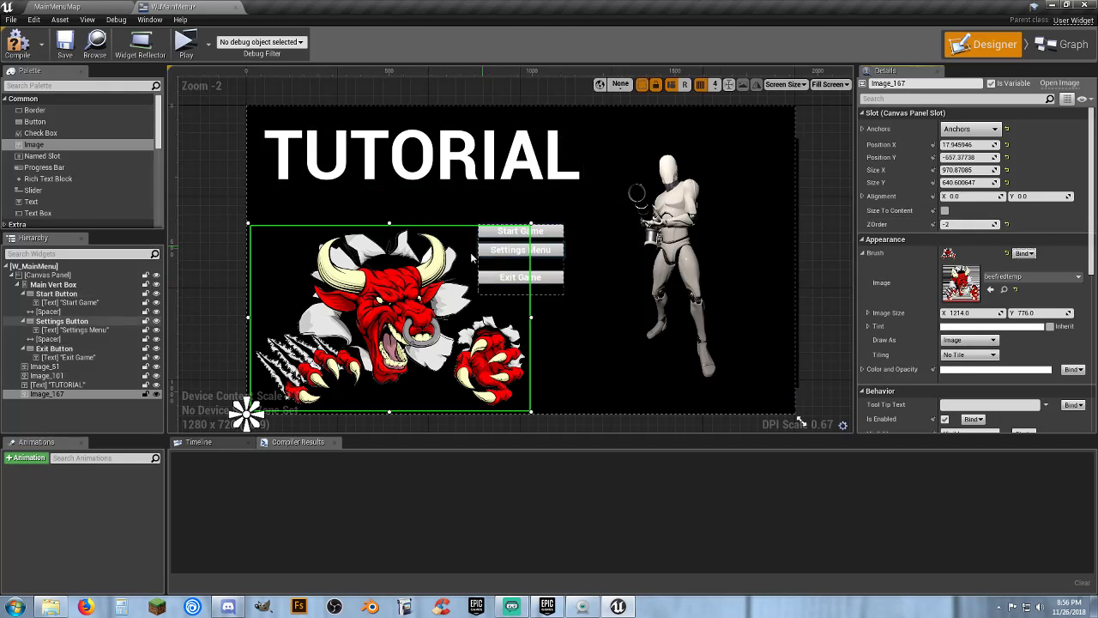
left_click(544, 293)
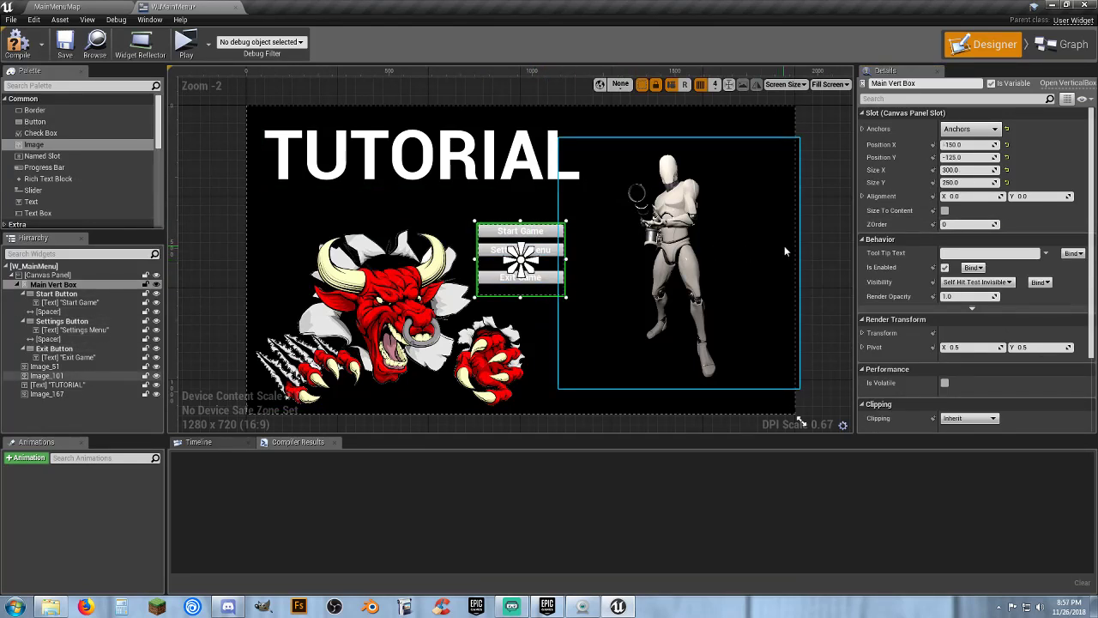
left_click(820, 254)
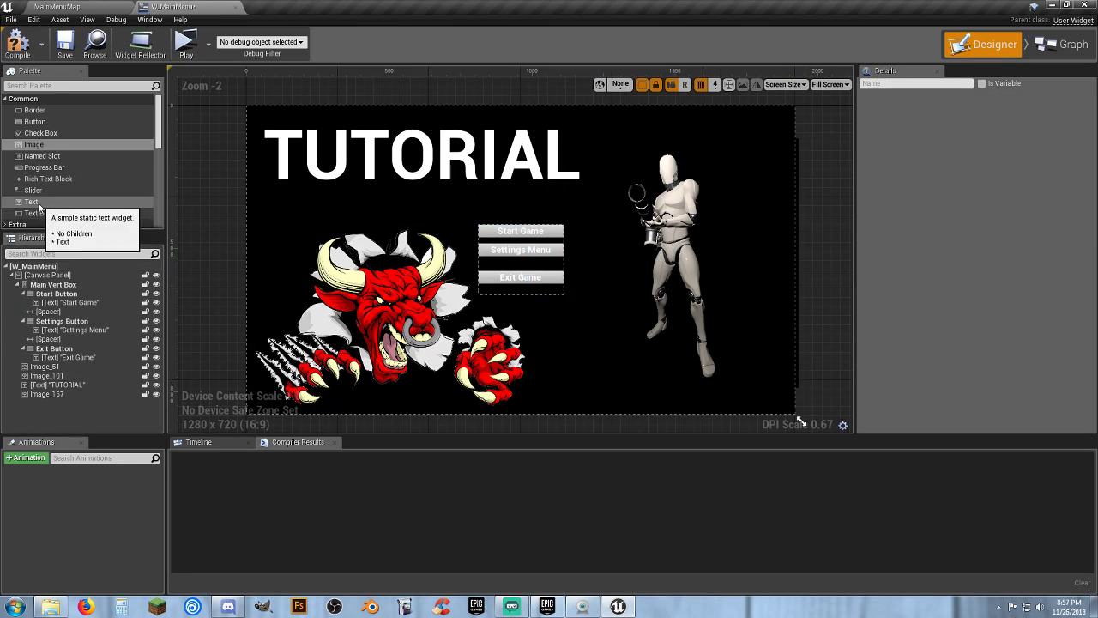
Step: Add a text block about 517 by 114 at the mannequin's feet, anchored bottom-center, reading BEEFALO BART at font size 60
left_click_drag(34, 201, 693, 404)
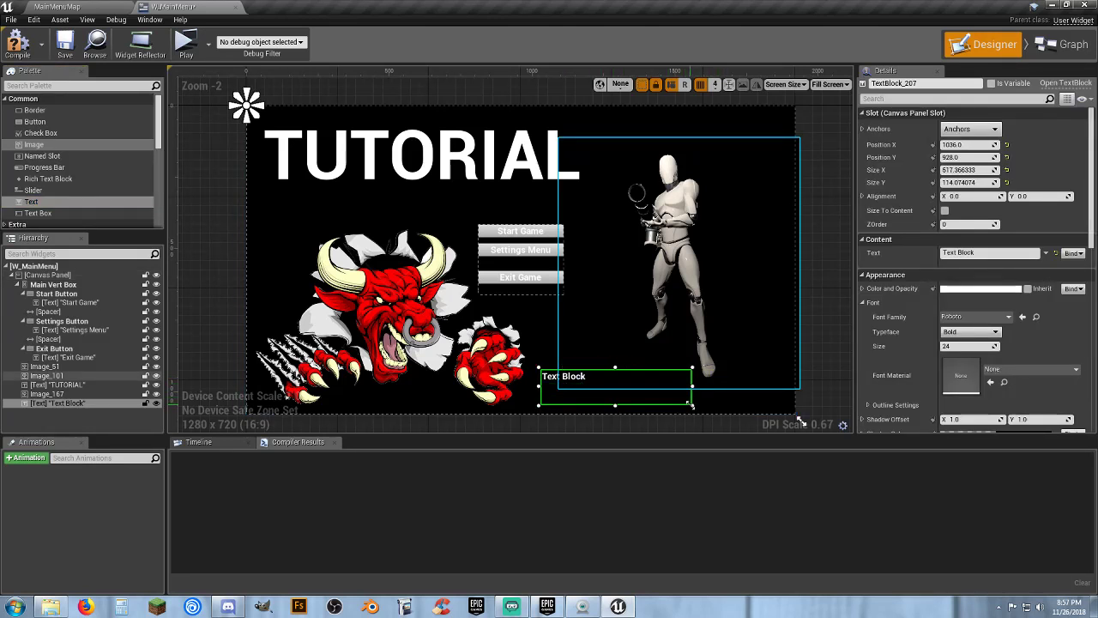
left_click(964, 131)
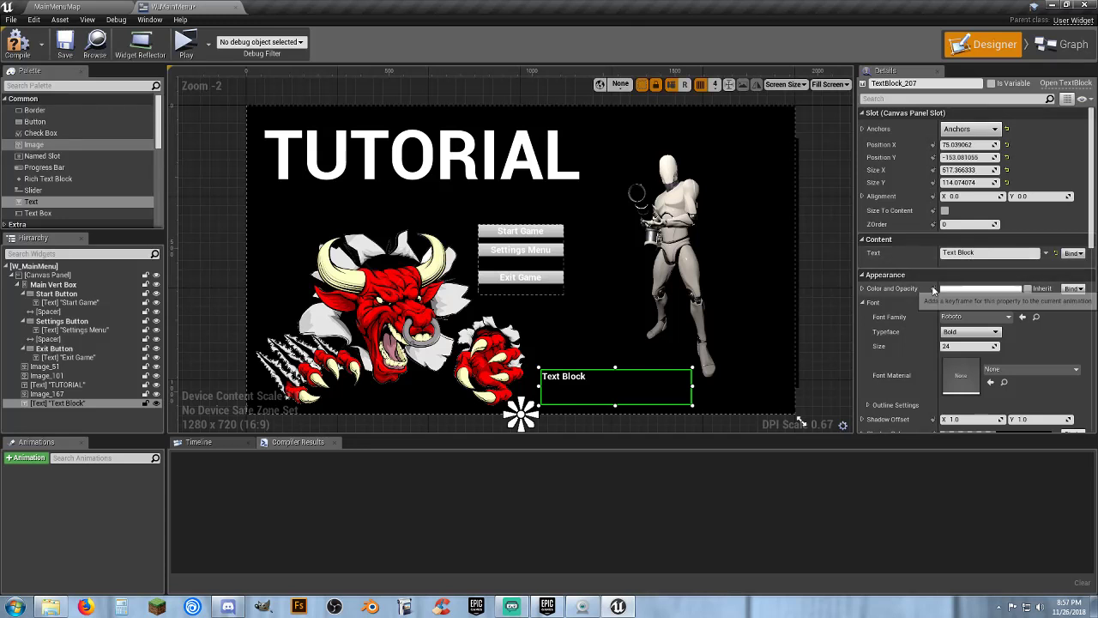
left_click(986, 252)
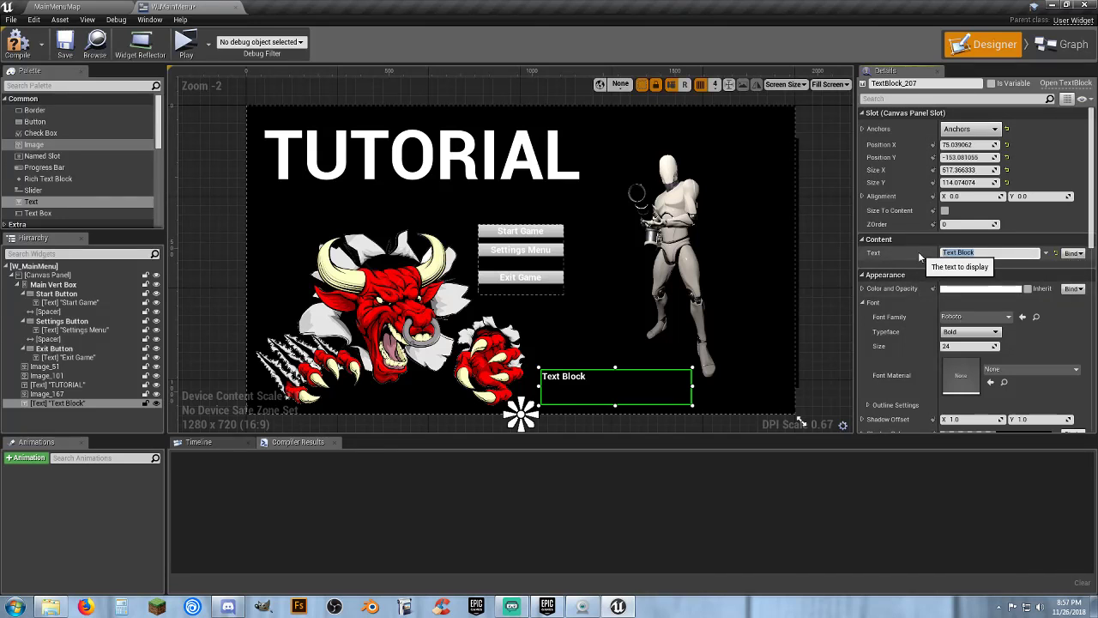
type("BEEFALO BART")
key("Return")
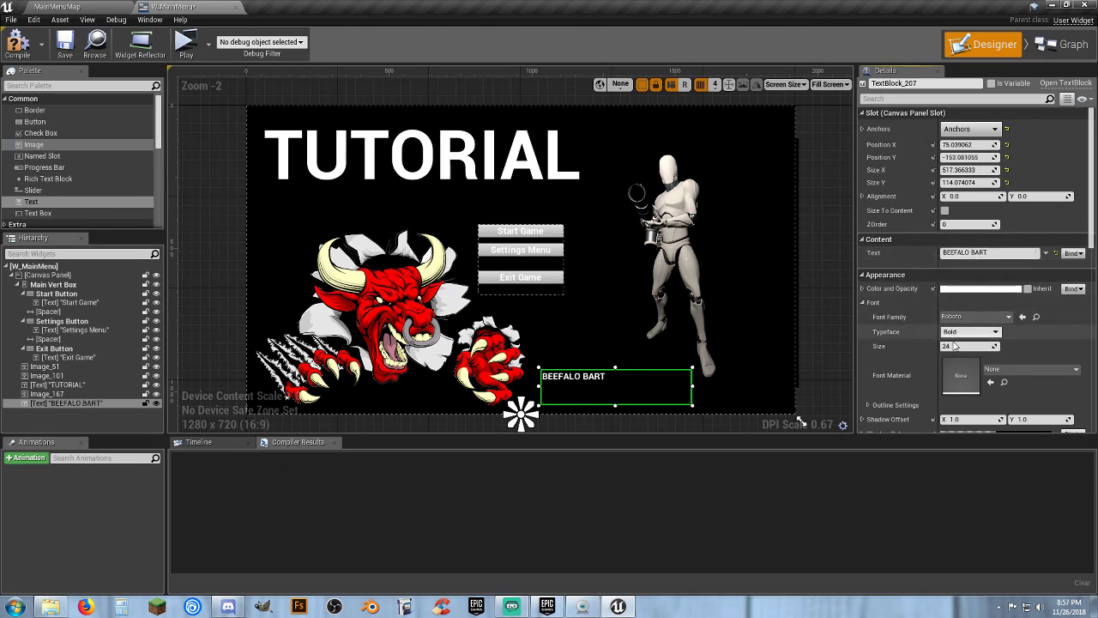
mouse_move(955, 346)
left_mouse_down()
mouse_move(1012, 345)
mouse_move(962, 346)
left_mouse_up()
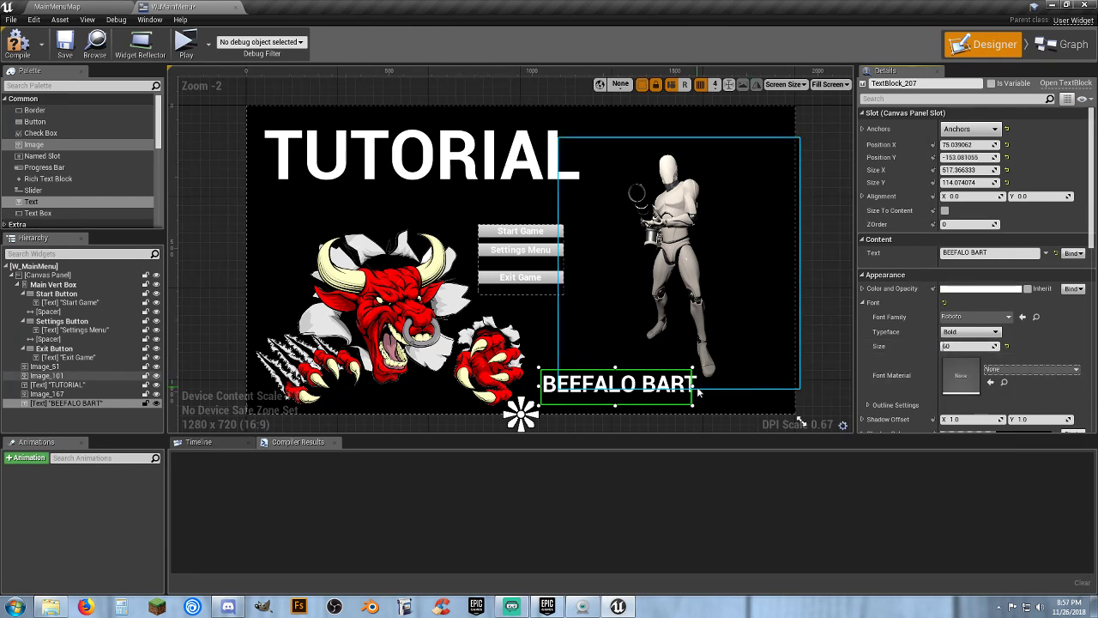
Step: Fit the BEEFALO BART caption, about 549 by 92, beneath the mannequin's feet, and compile and save the widget before closing it
left_click_drag(694, 386, 703, 386)
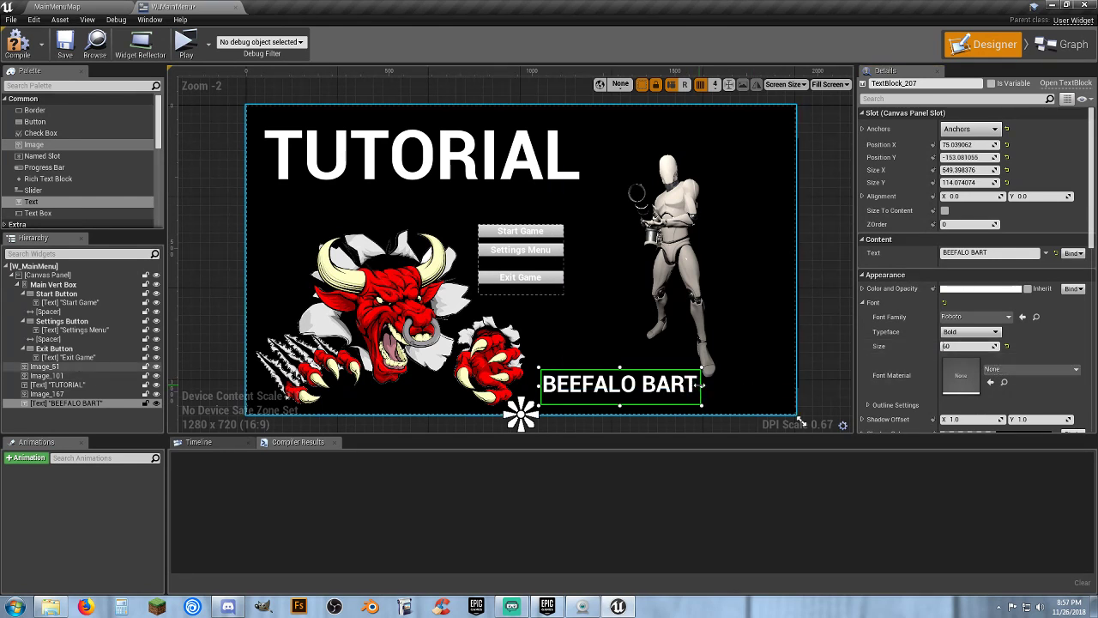
left_click_drag(617, 410, 674, 400)
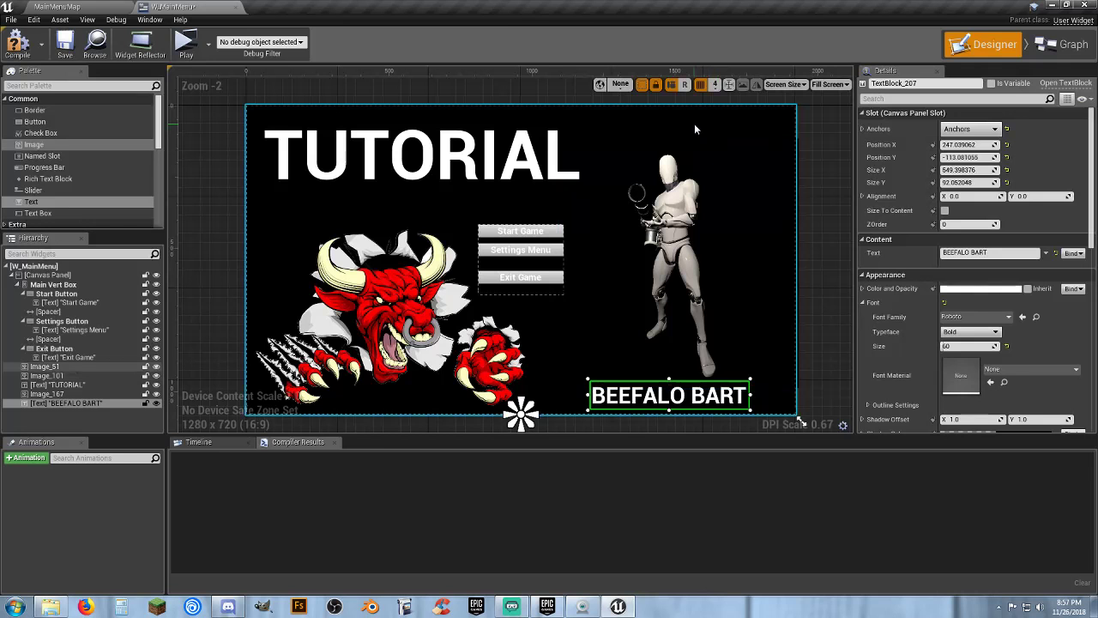
left_click(19, 41)
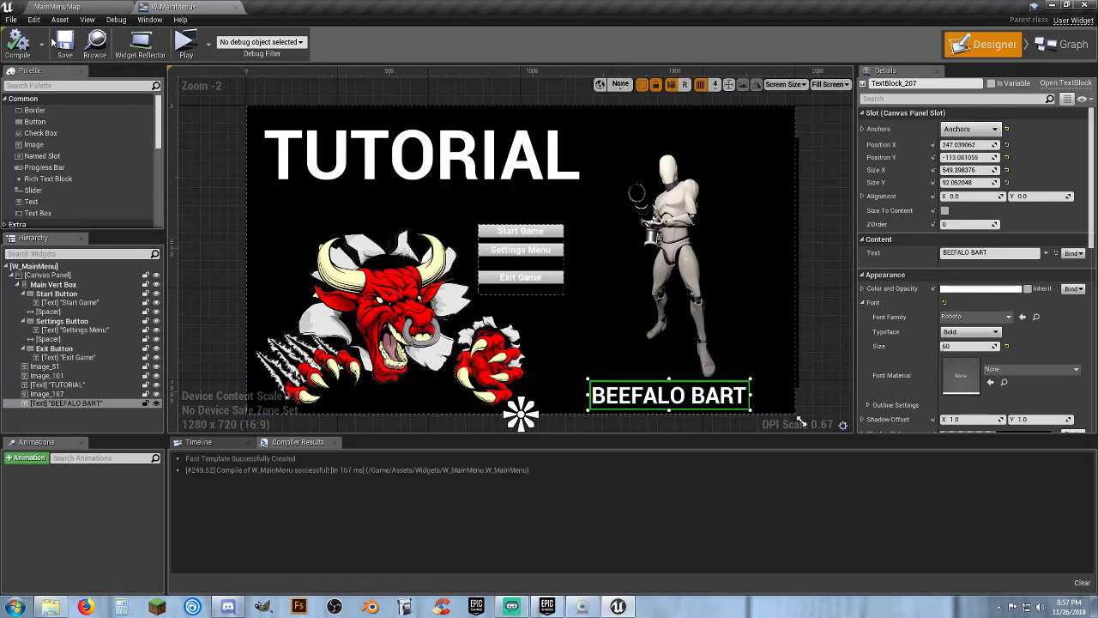
left_click(64, 43)
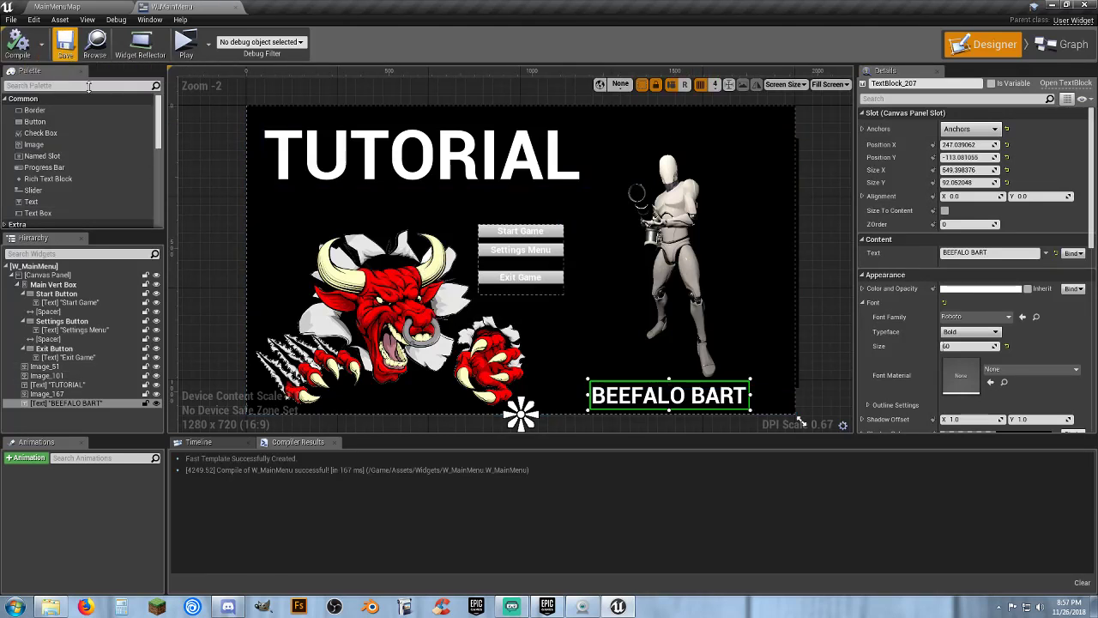
left_click(232, 8)
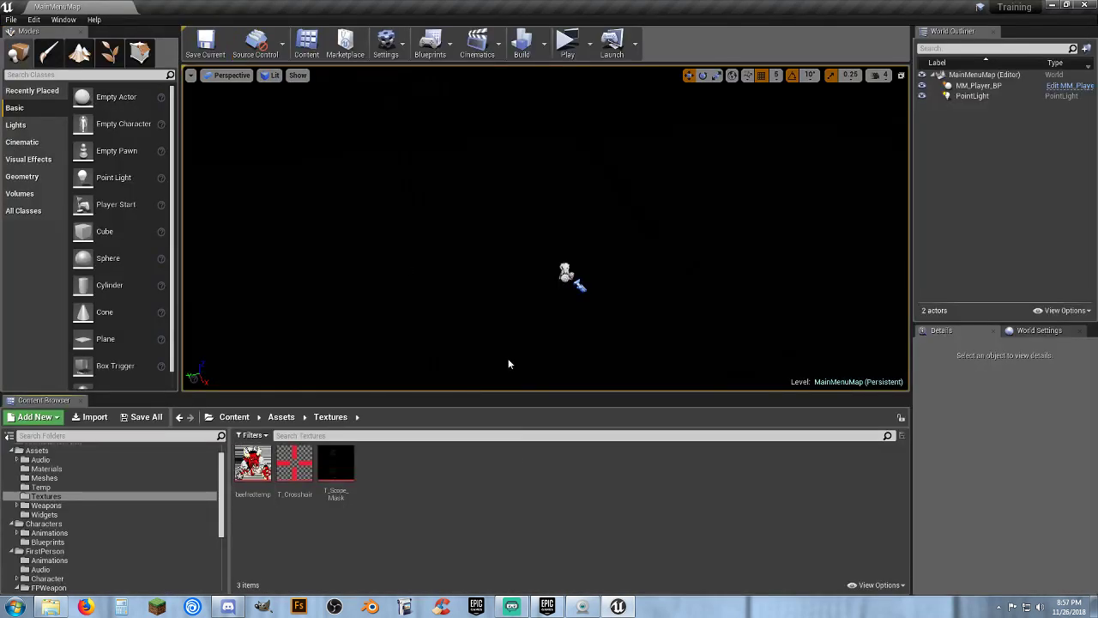
Step: Launch the main menu map in a separate game window, saving the beefredtemp texture on the way
left_click(589, 43)
left_click(636, 126)
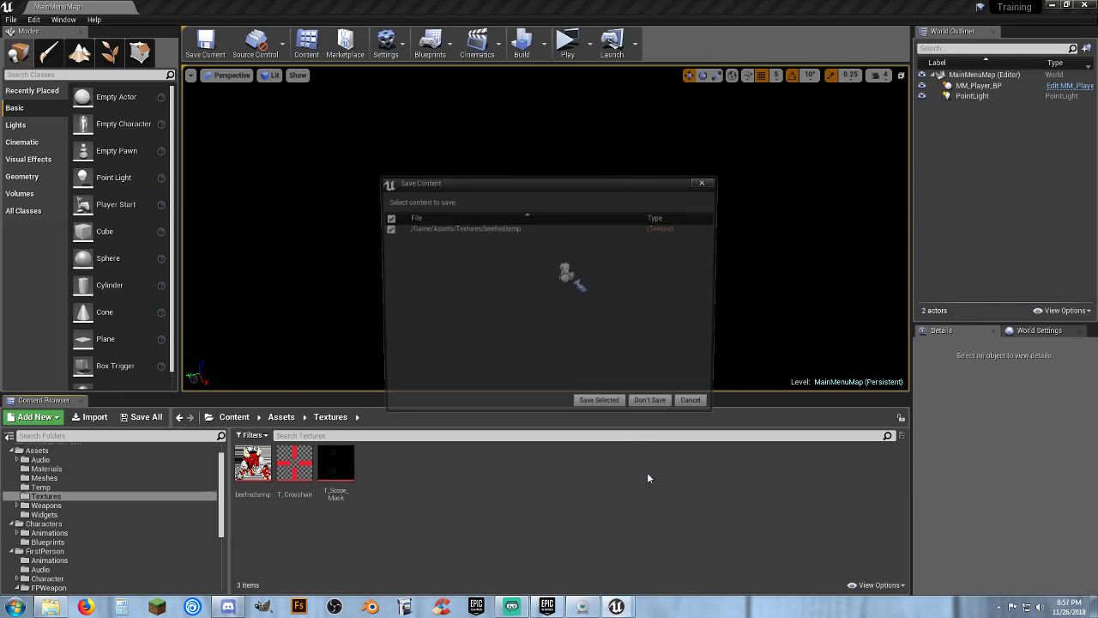
left_click(602, 409)
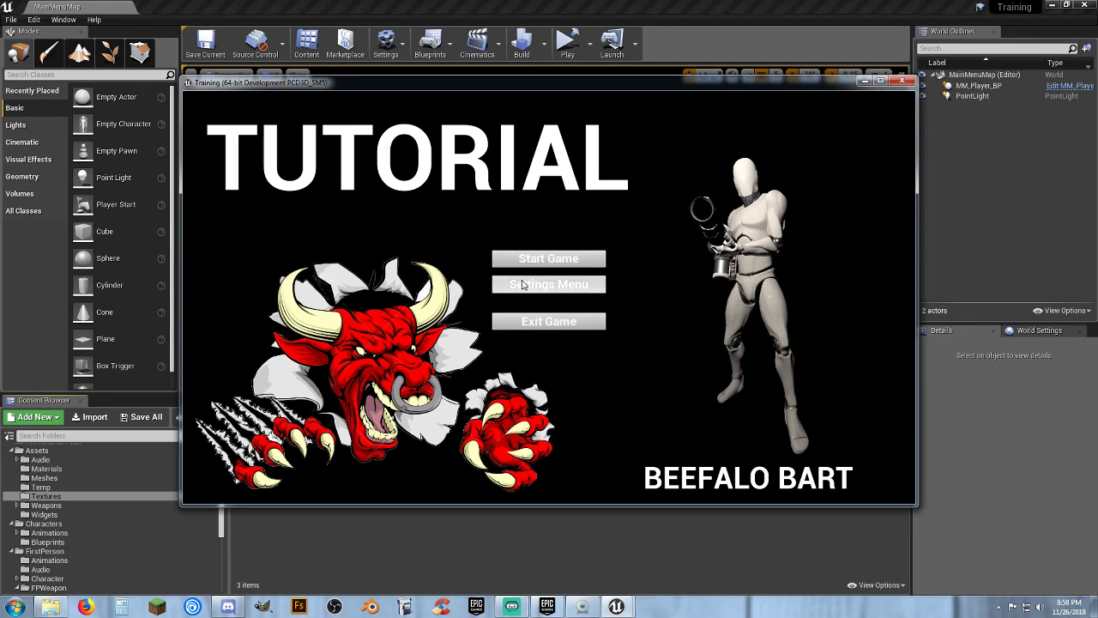
Step: Start the game from the main menu and test moving, aiming and shooting at the enemy in the level
left_click(563, 268)
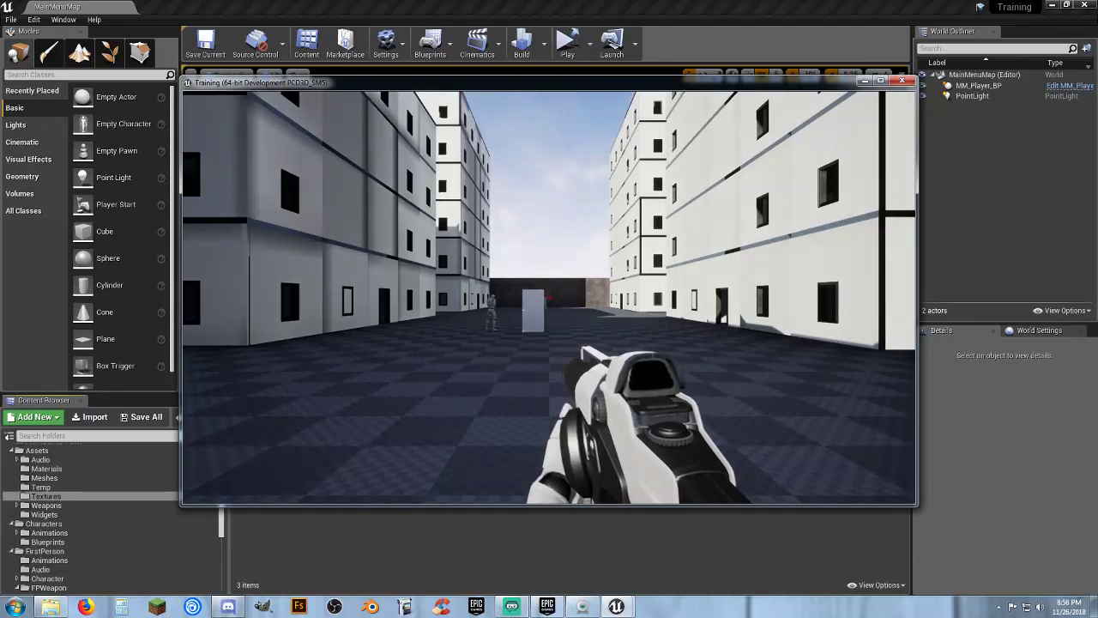
key("w")
right_click_drag(549, 297, 549, 297)
left_click(549, 297)
key("w")
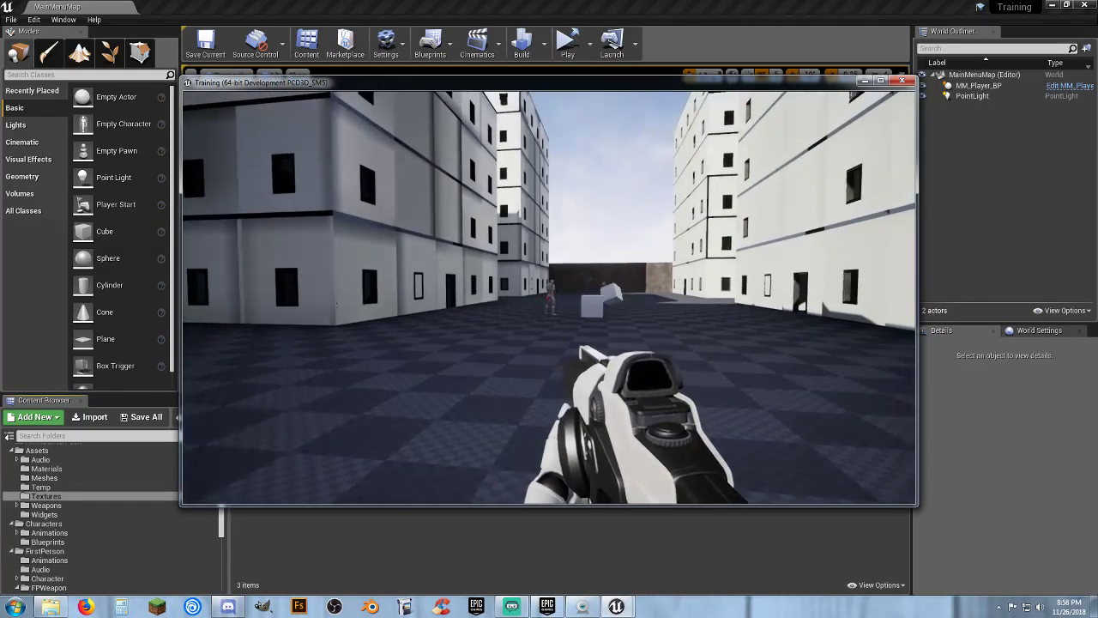
key("w")
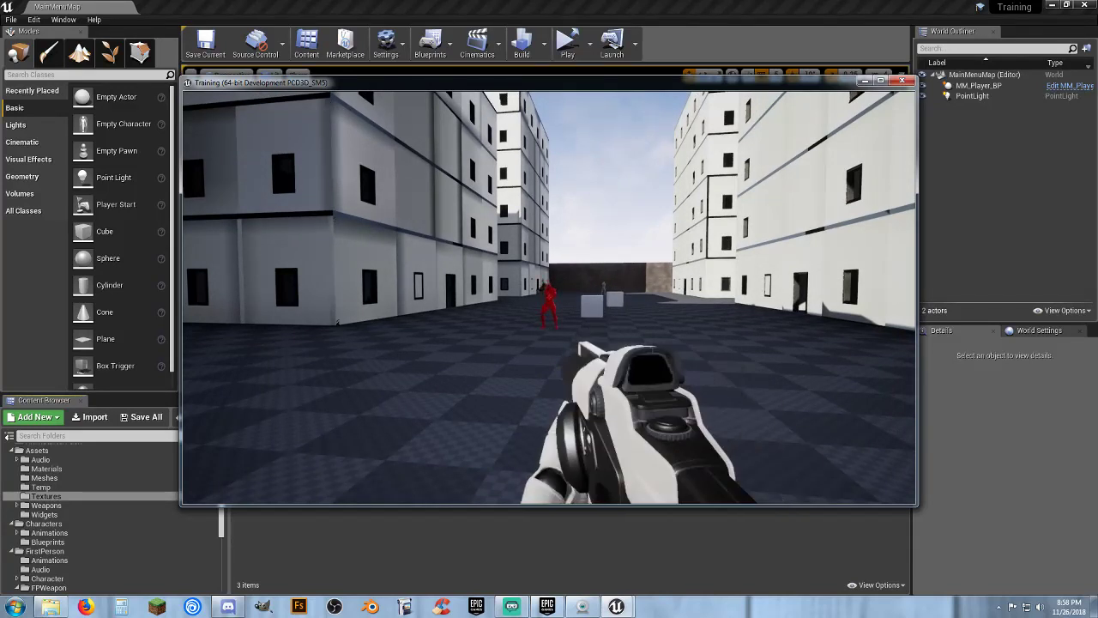
left_click(549, 297)
key("w")
left_click(549, 296)
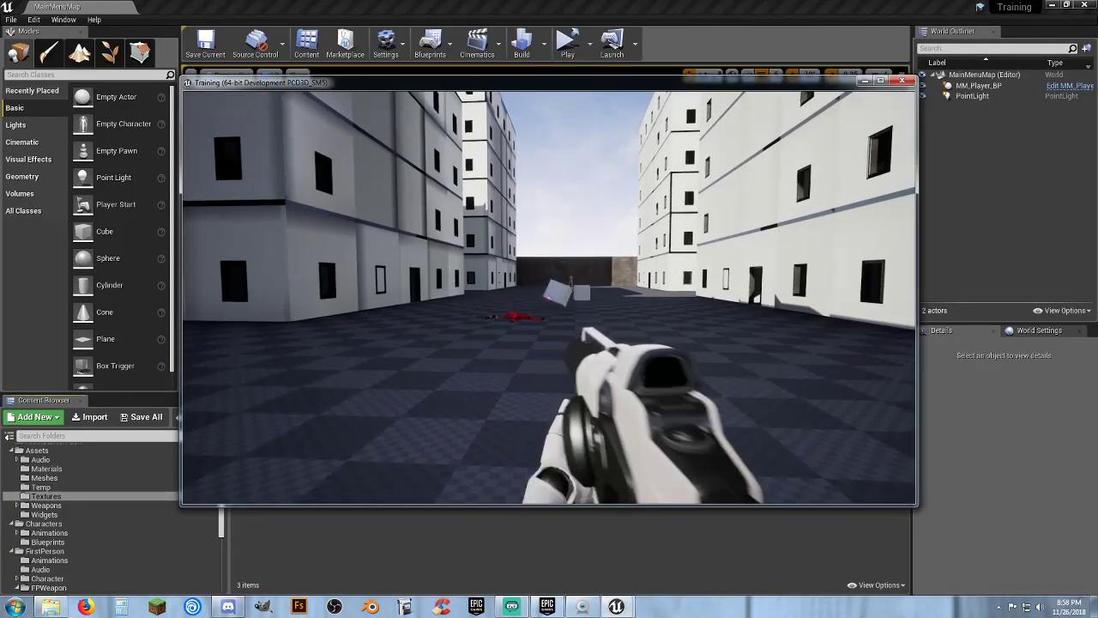
Step: Test the pause menu's Resume Playing and Exit to Main Menu buttons, and quit with Exit Game
key("Escape")
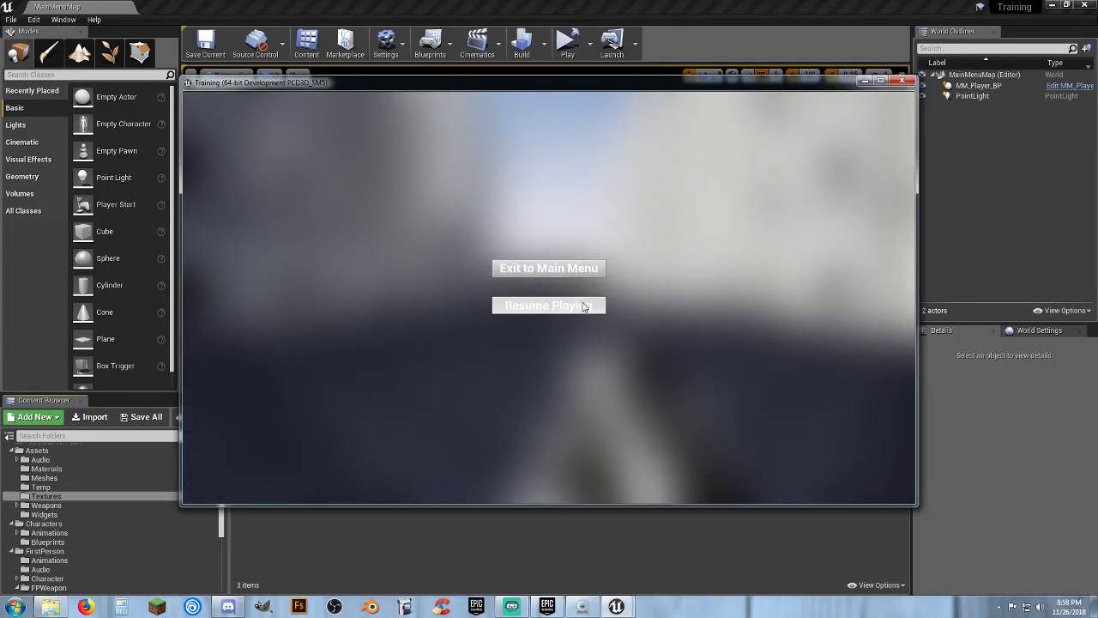
left_click(582, 306)
key("Escape")
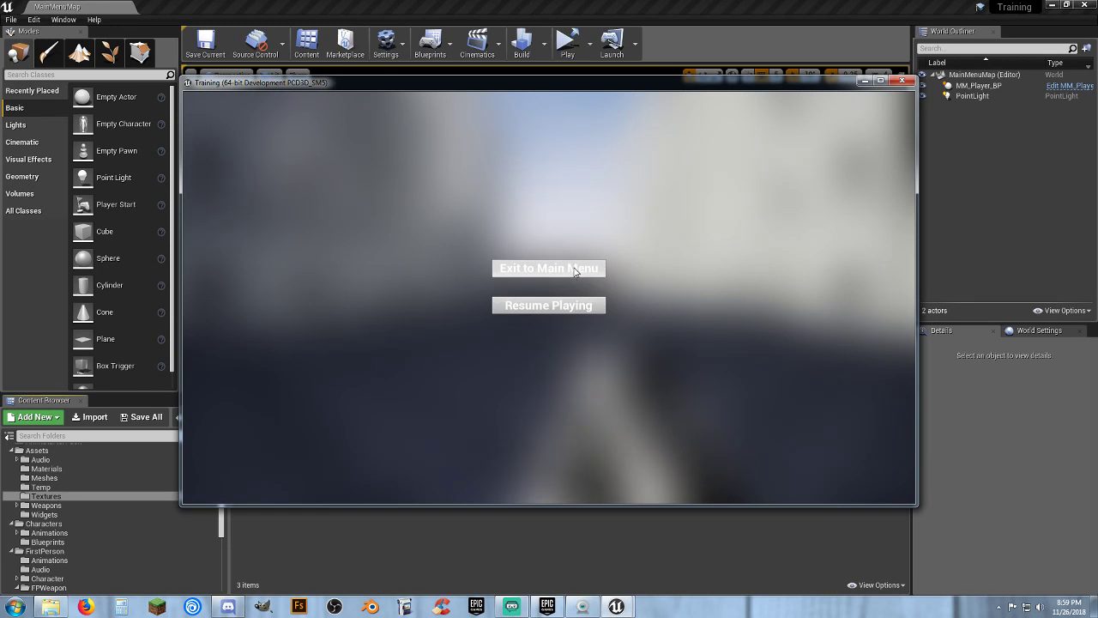
left_click(575, 270)
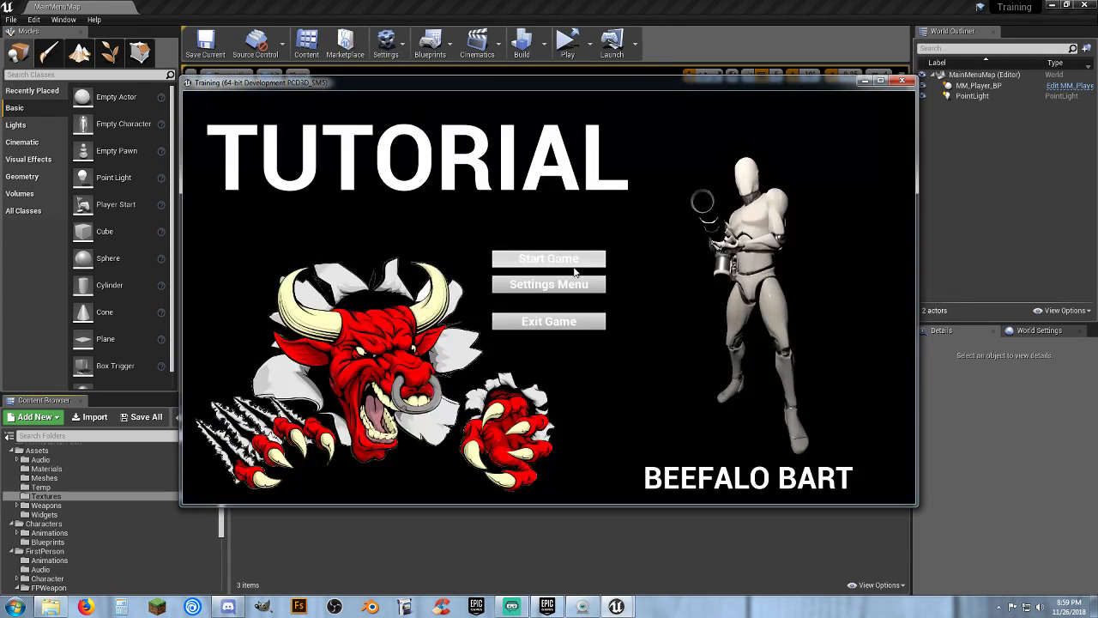
left_click(569, 320)
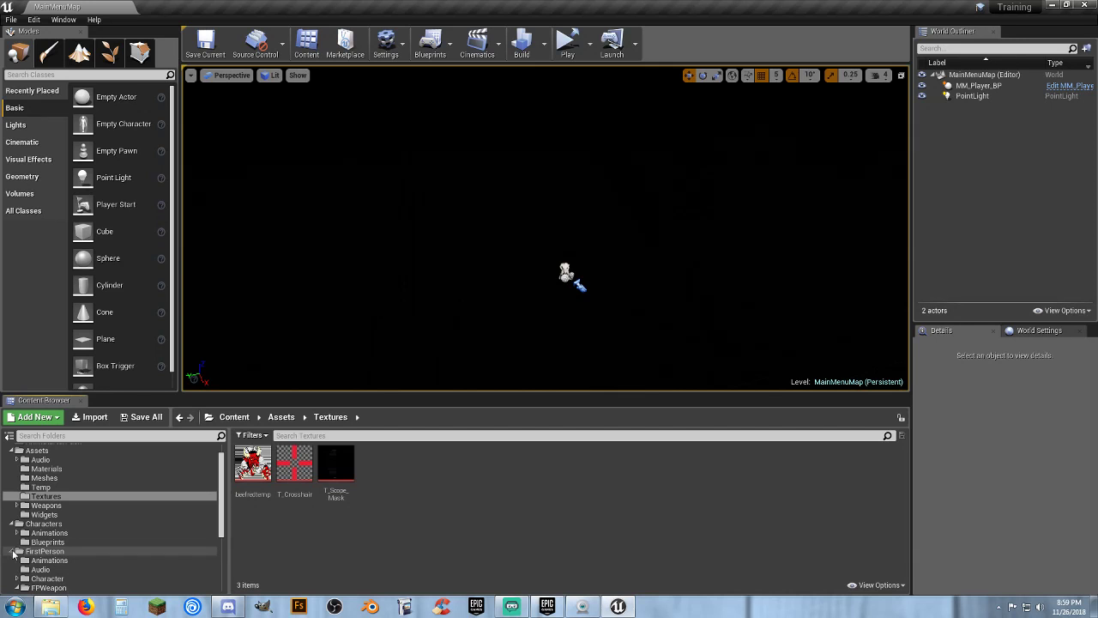
Step: Collapse the FPWeapon, FirstPerson, Characters and Assets folders in the content folder tree
scroll(26, 553, "down", 2)
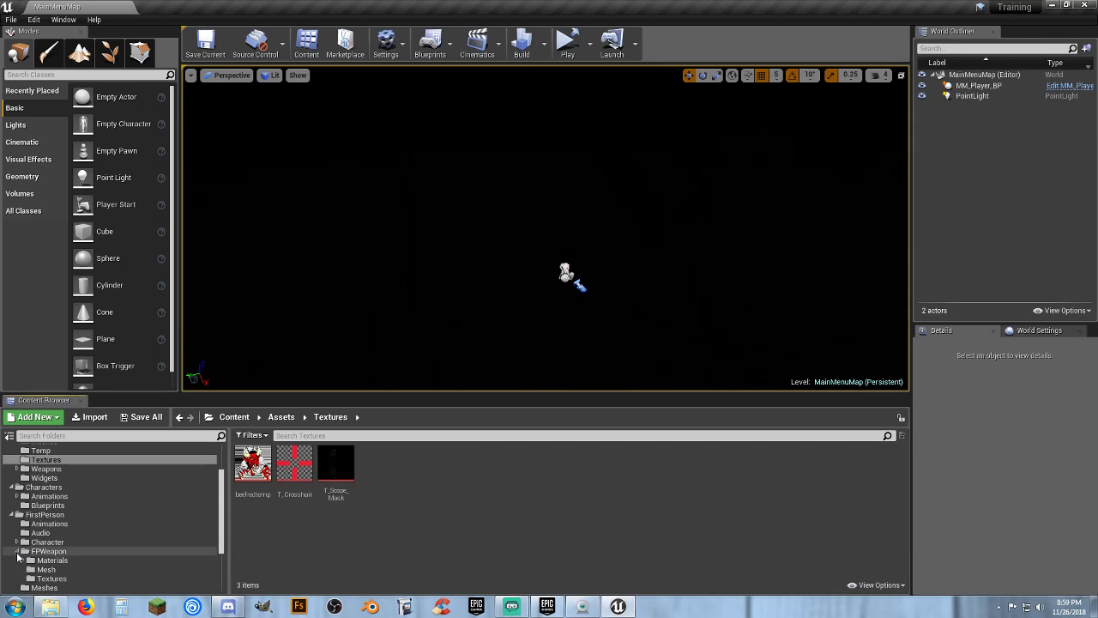
left_click(17, 552)
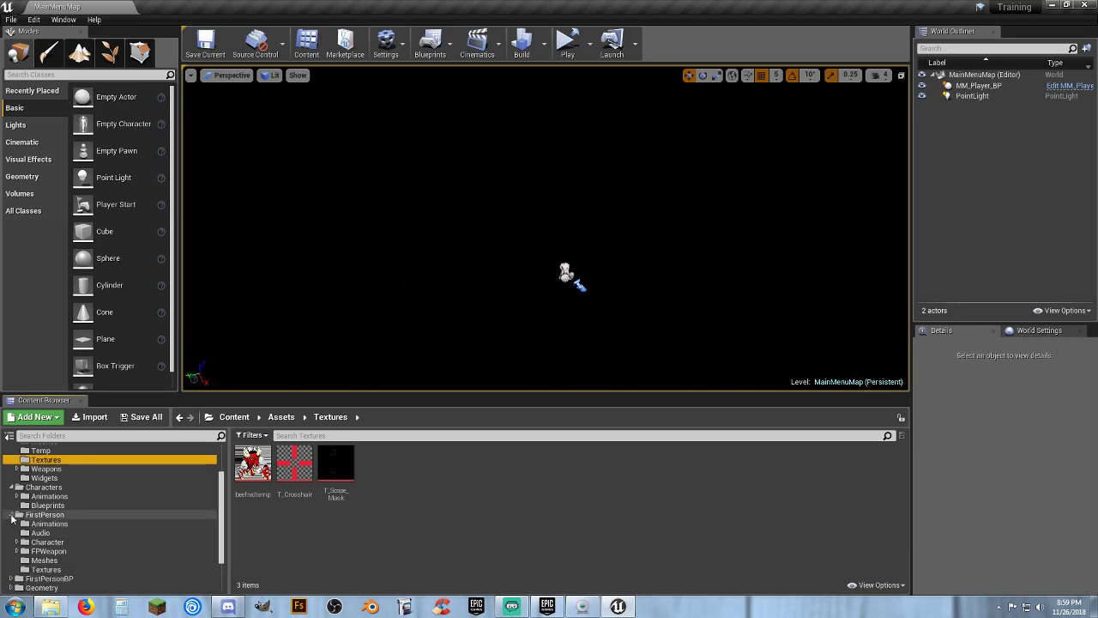
left_click(12, 515)
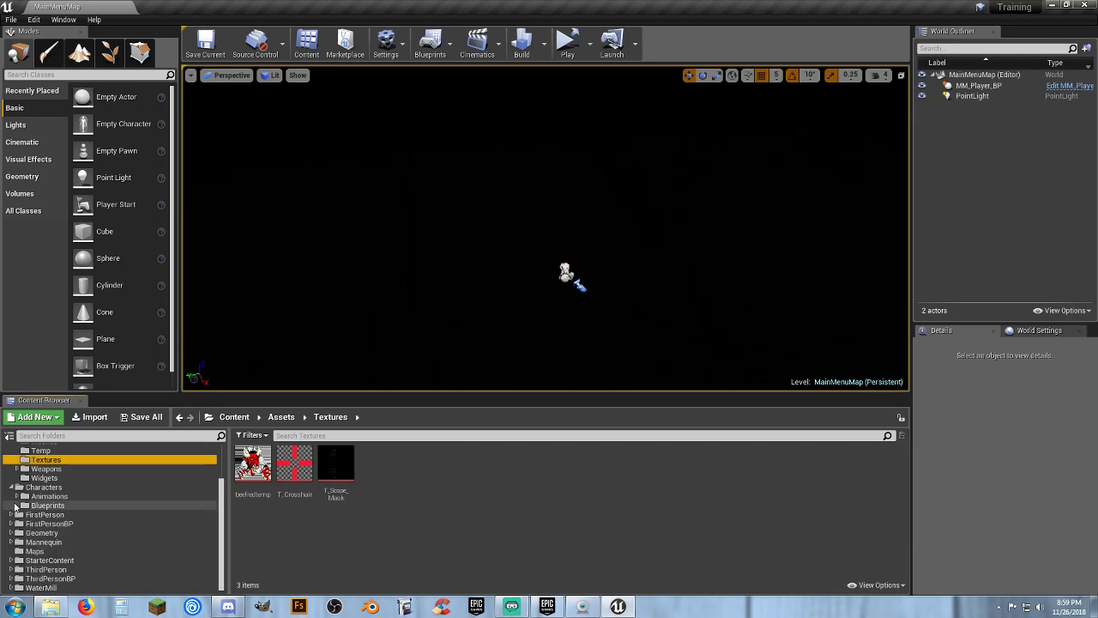
left_click(12, 487)
scroll(14, 491, "up", 2)
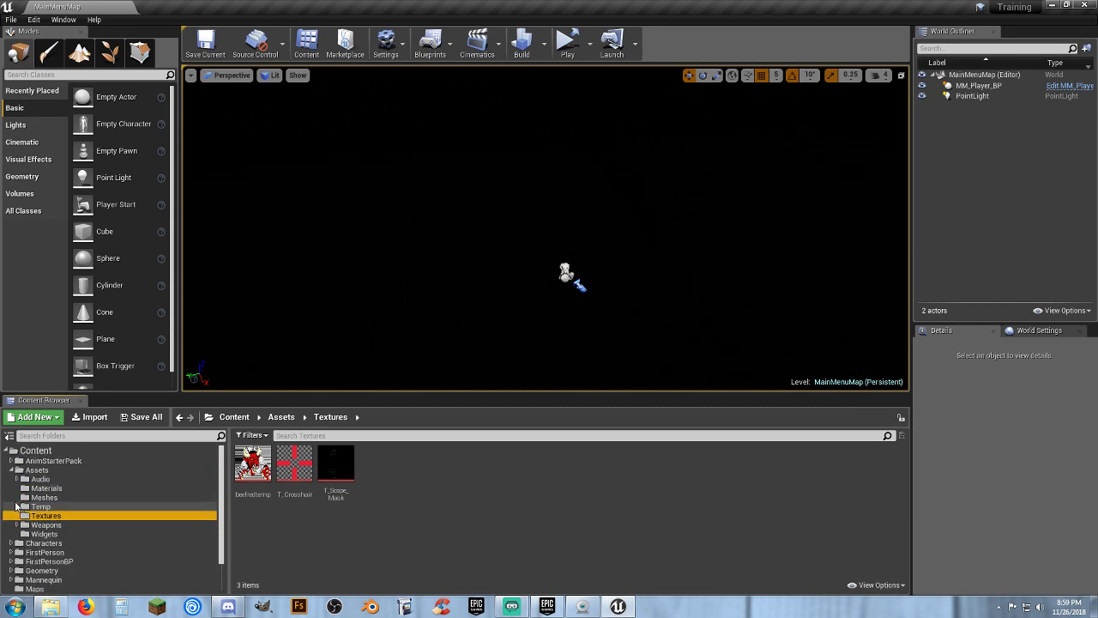
left_click(12, 470)
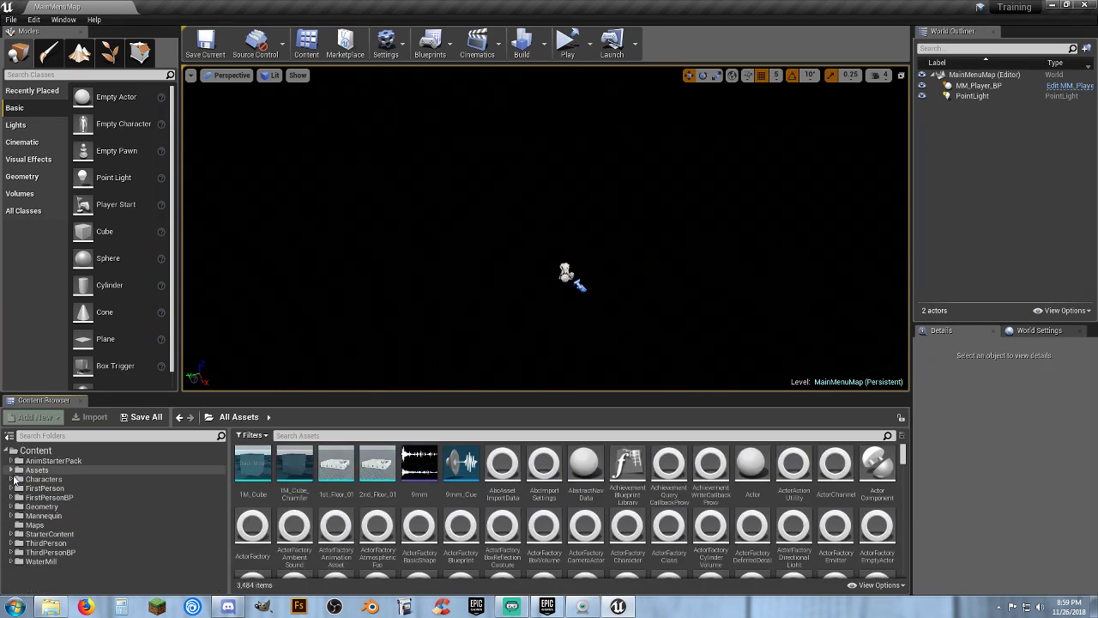
Step: Delete the Maps folder inside StarterContent together with all the assets it contains
left_click(17, 534)
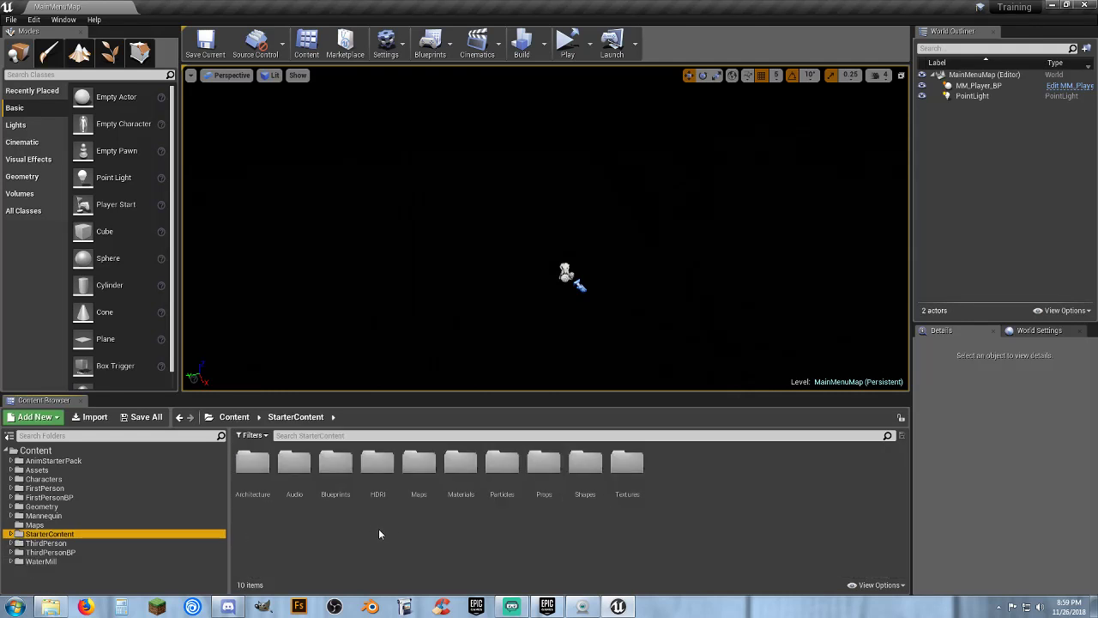
left_click(419, 480)
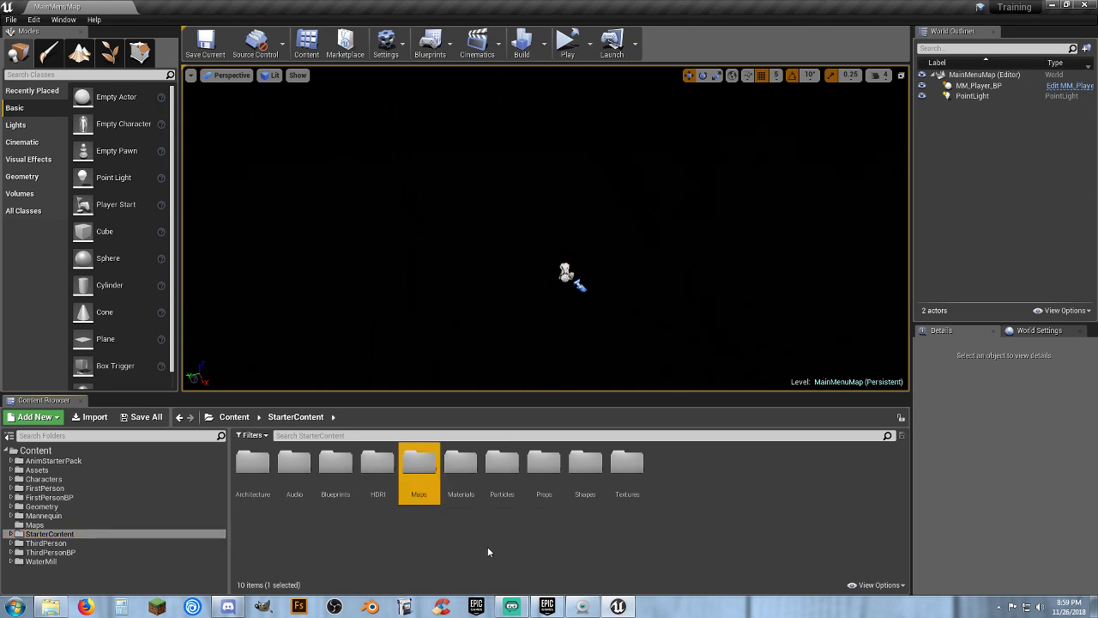
key("Delete")
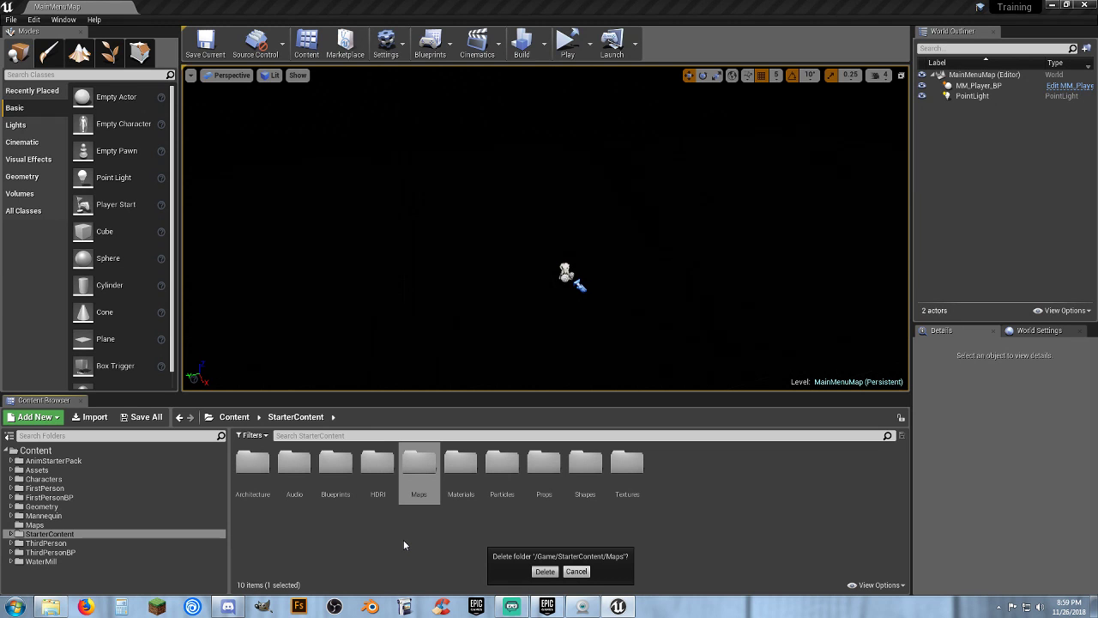
key("Return")
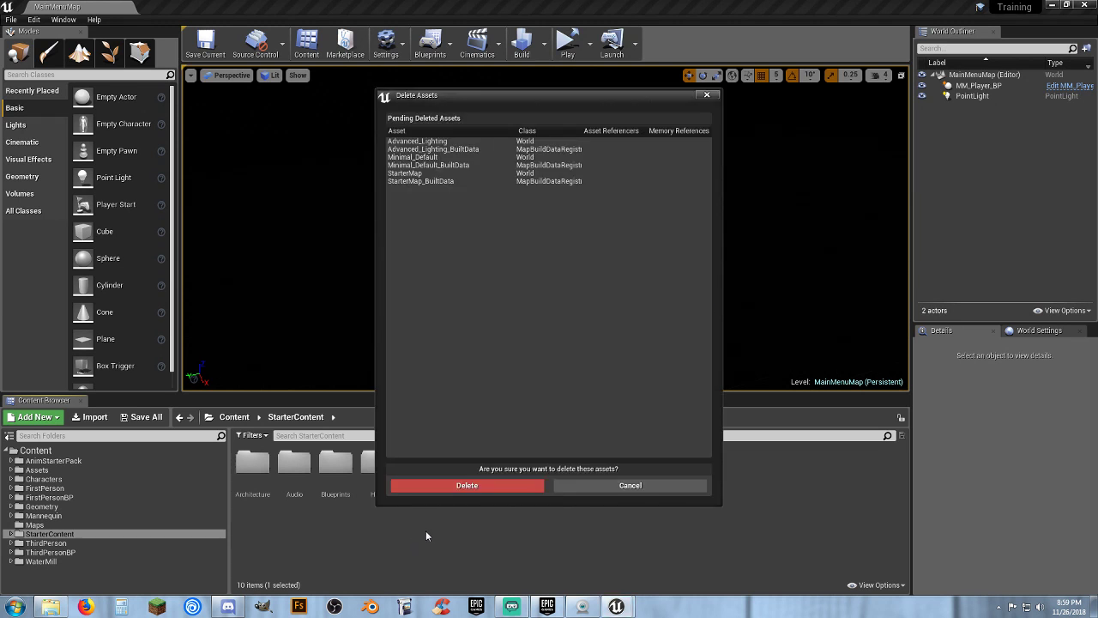
left_click(449, 487)
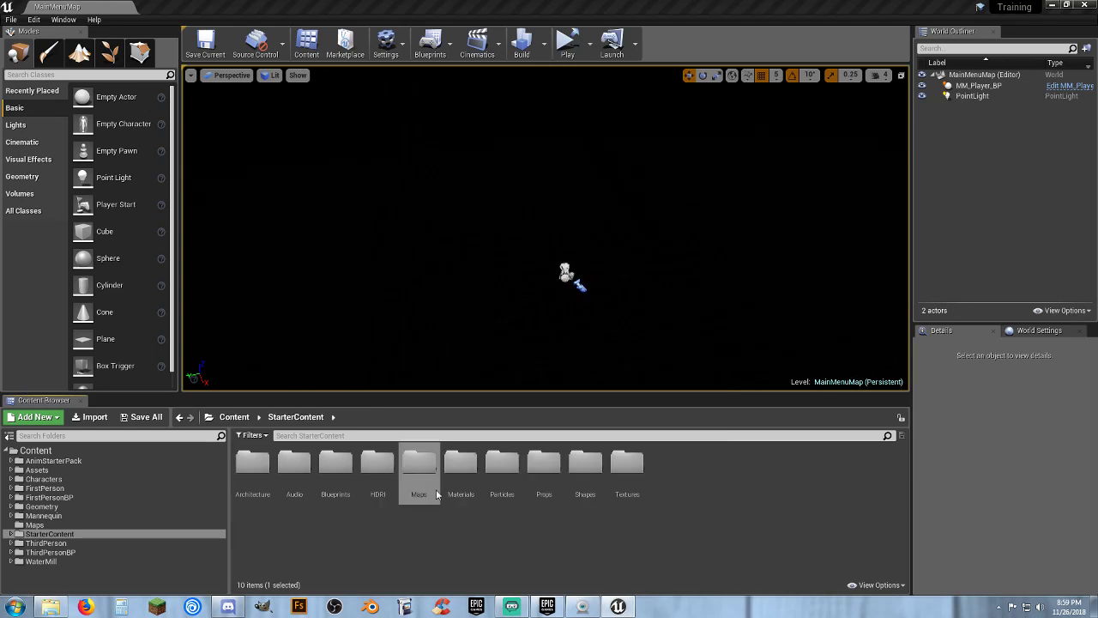
Step: Open the project's own Maps folder and check the MainMenuMap and Level_01 maps
left_click(47, 525)
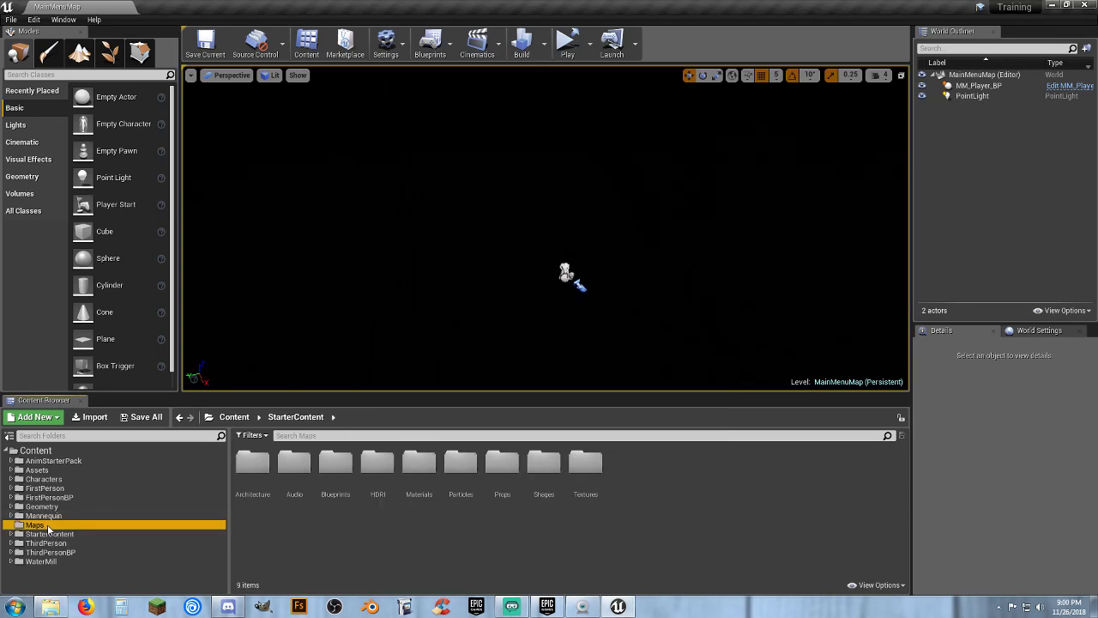
left_click(400, 535)
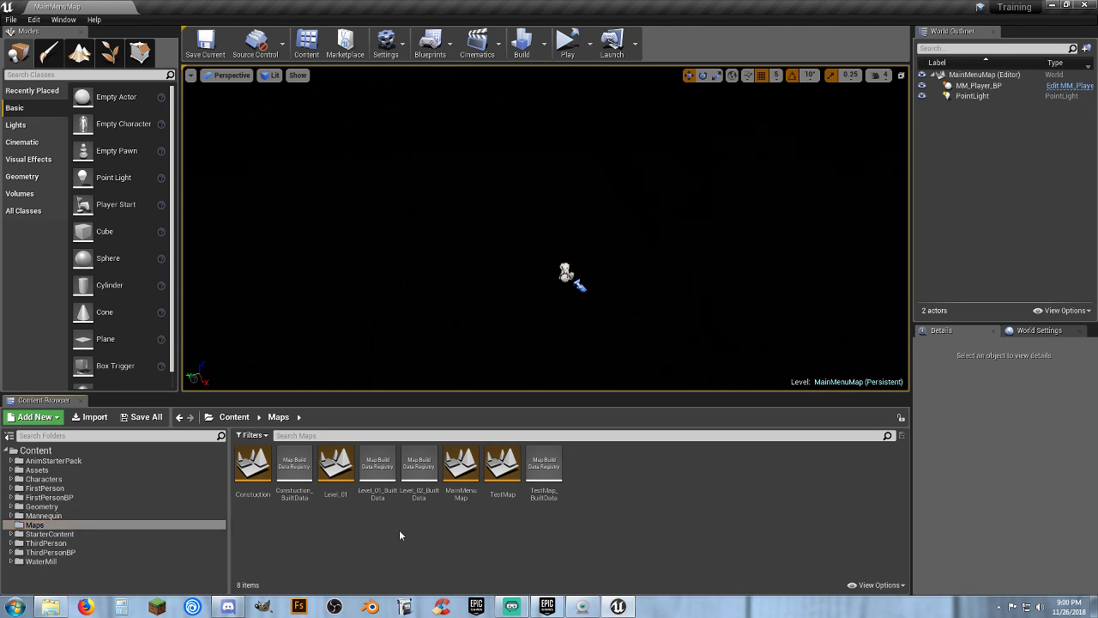
left_click(461, 470)
left_click(335, 467)
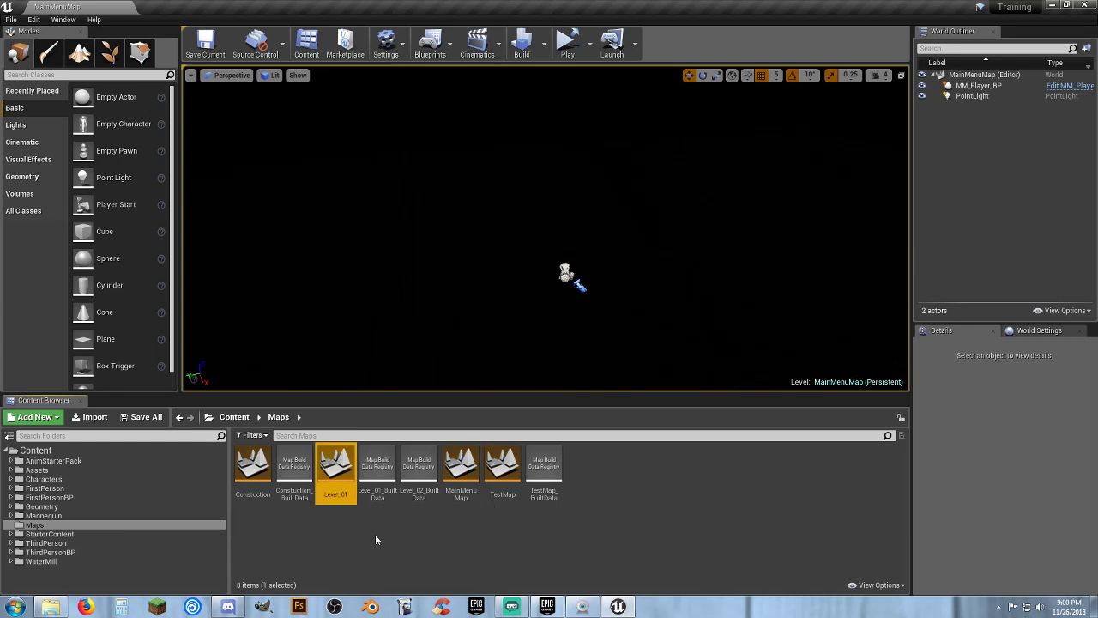
left_click(375, 533)
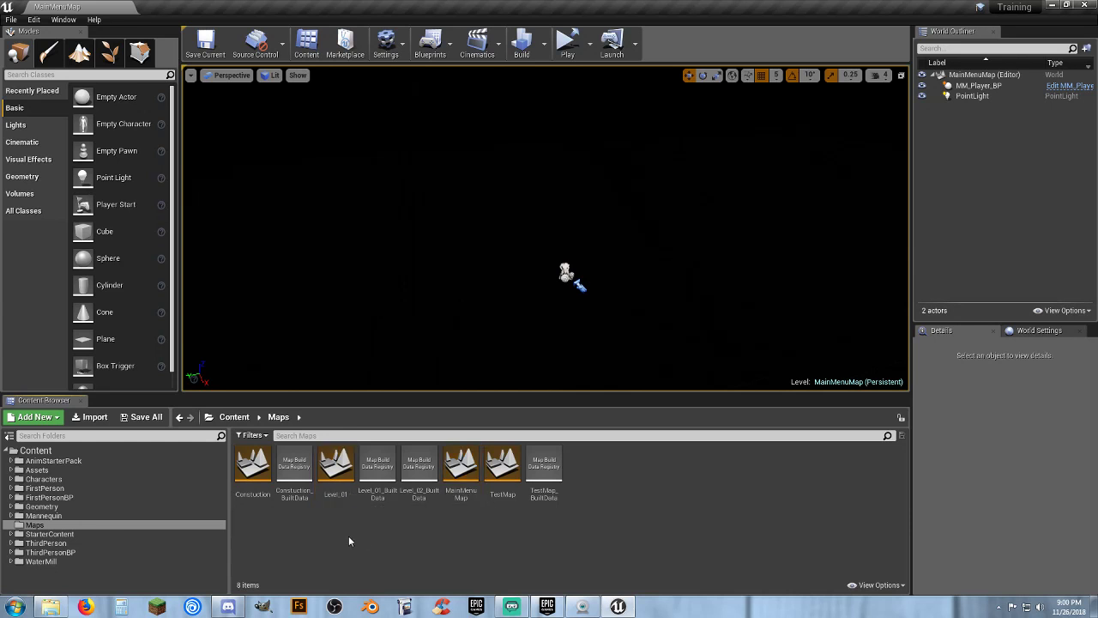
Step: Open the project's Packaging settings and expand the advanced packaging options down to the list of maps to include
left_click(34, 19)
left_click(70, 181)
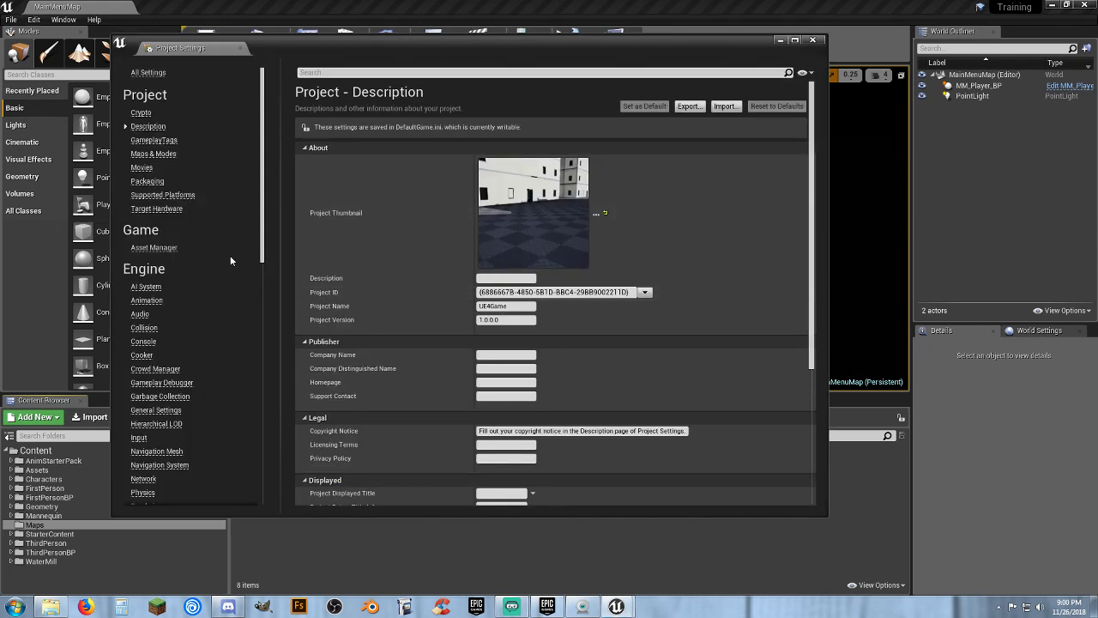
left_click(151, 181)
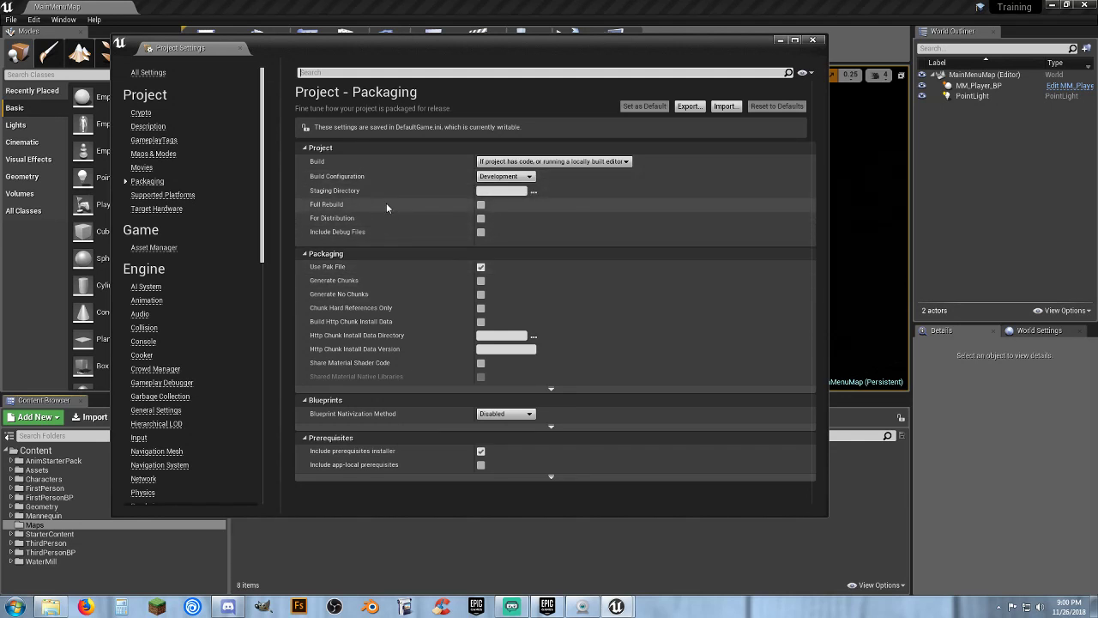
left_click(551, 390)
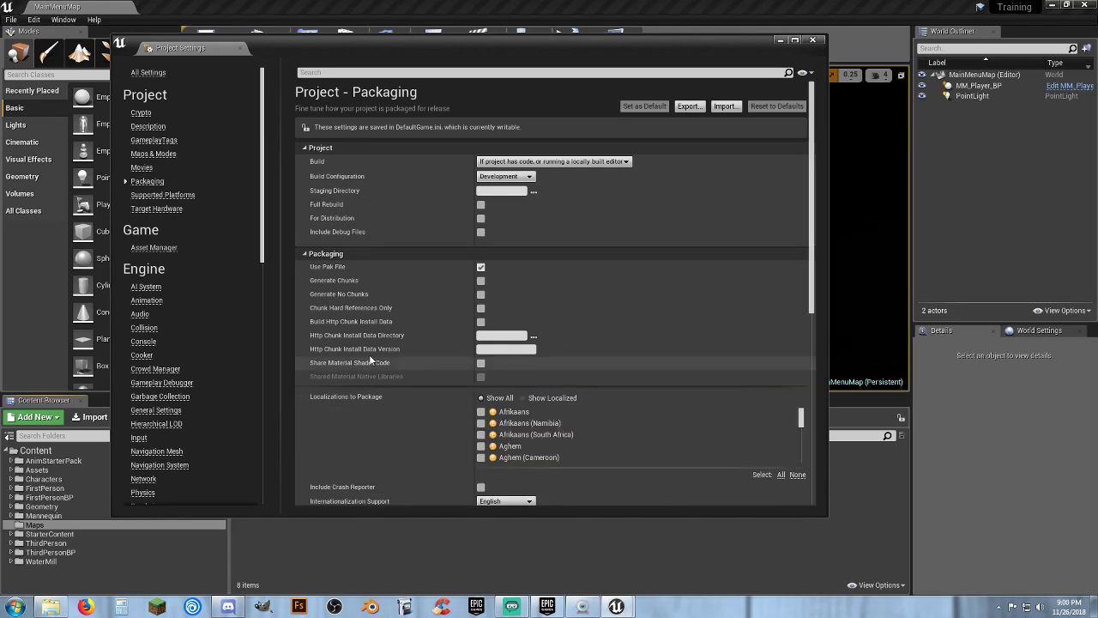
scroll(329, 356, "down", 2)
scroll(328, 367, "down", 3)
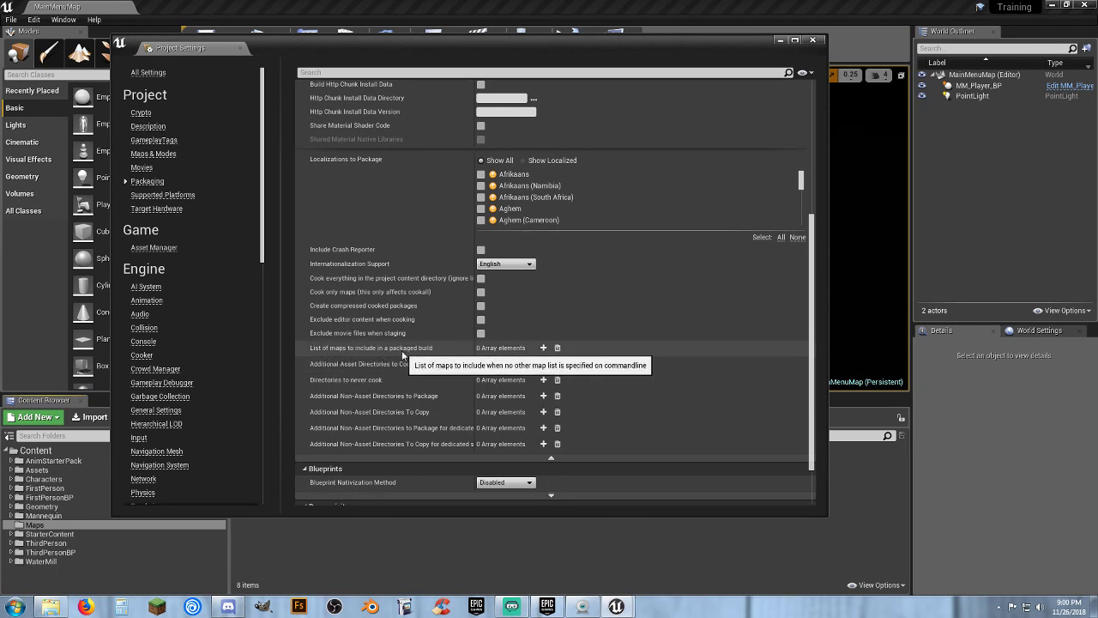
Step: Add two entries to the list of maps to include in a packaged build and set the first to MainMenuMap.umap
left_click(543, 348)
left_click(542, 348)
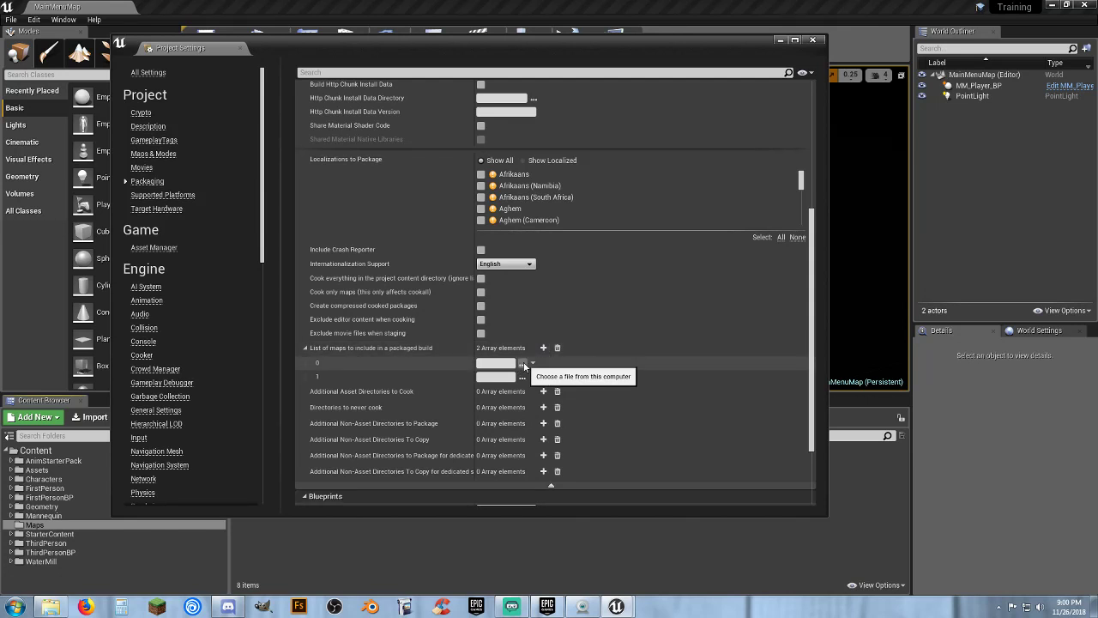
left_click(522, 364)
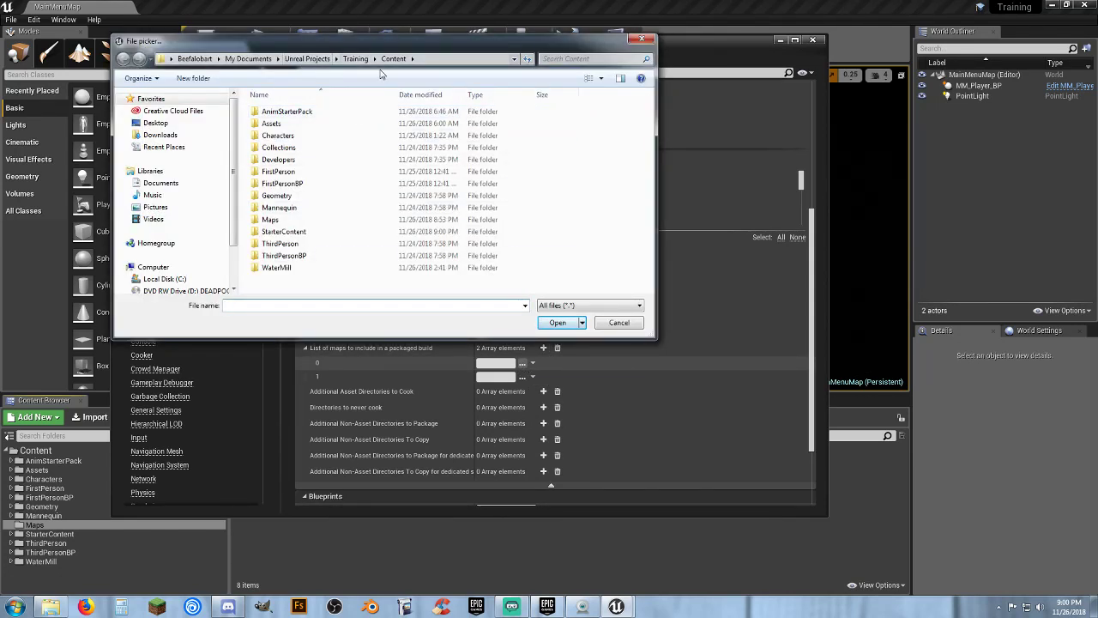
double_click(299, 221)
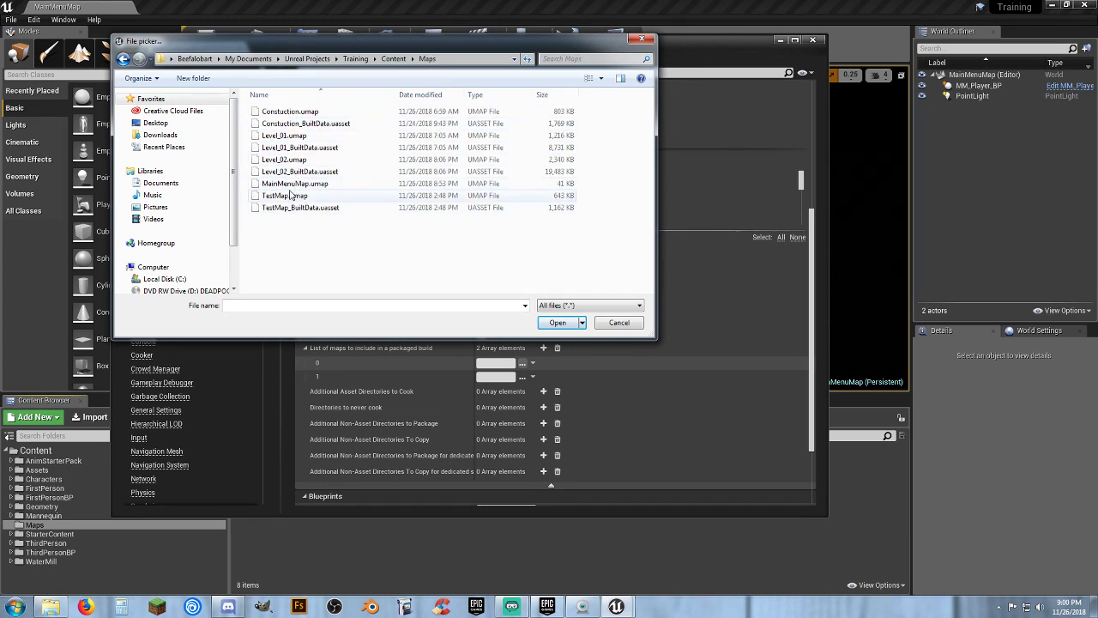
left_click(324, 183)
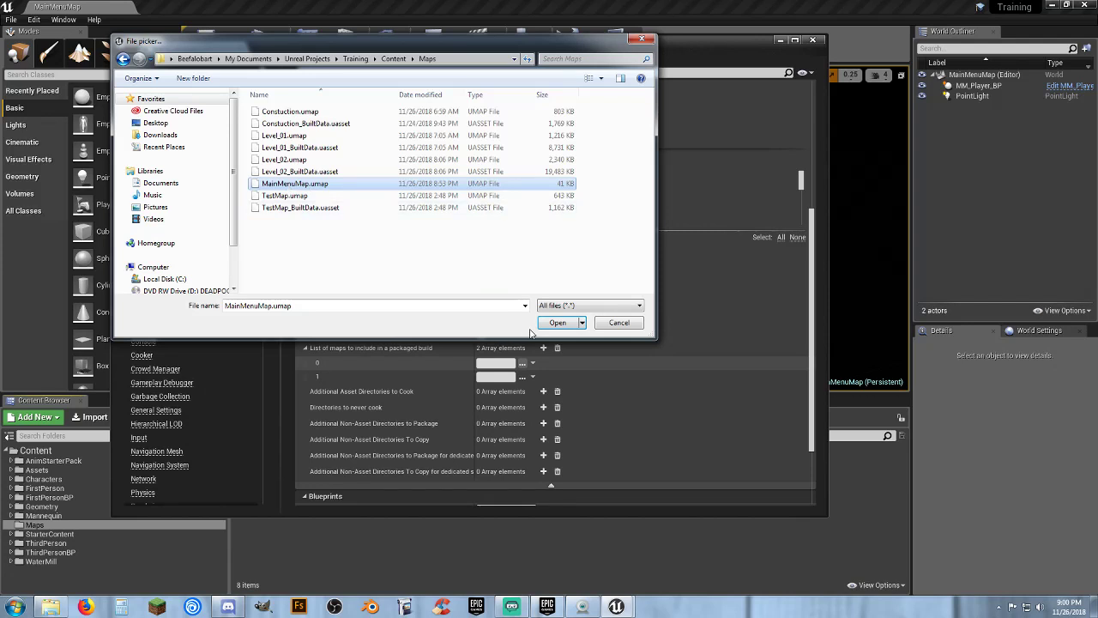
left_click(556, 323)
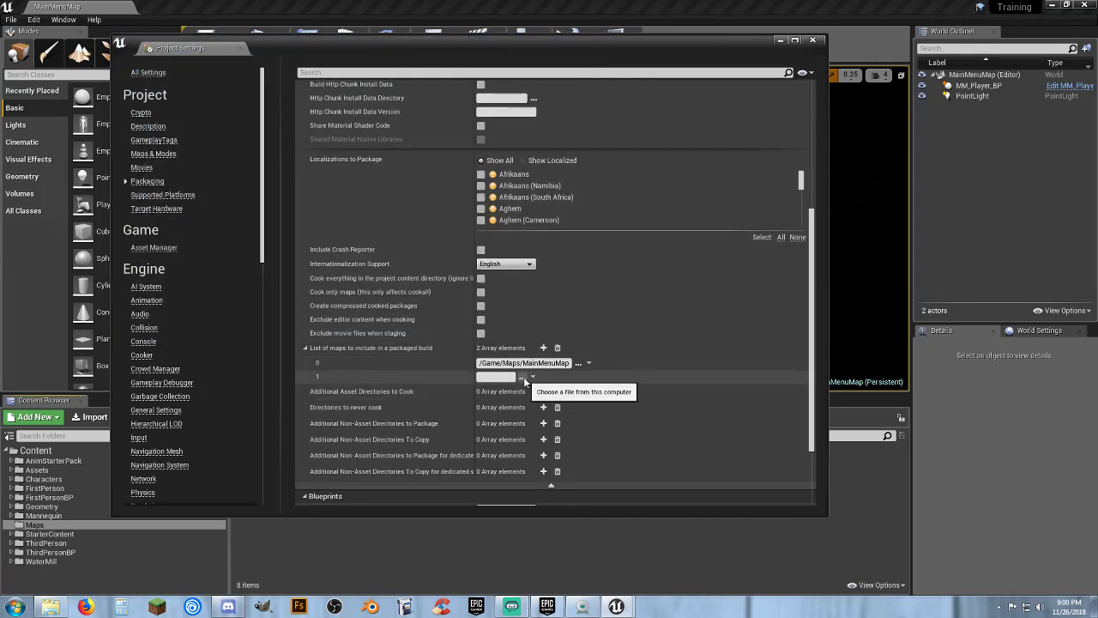
Step: Set the second entry of the packaged map list to Level_01.umap from the project's Maps folder
left_click(523, 380)
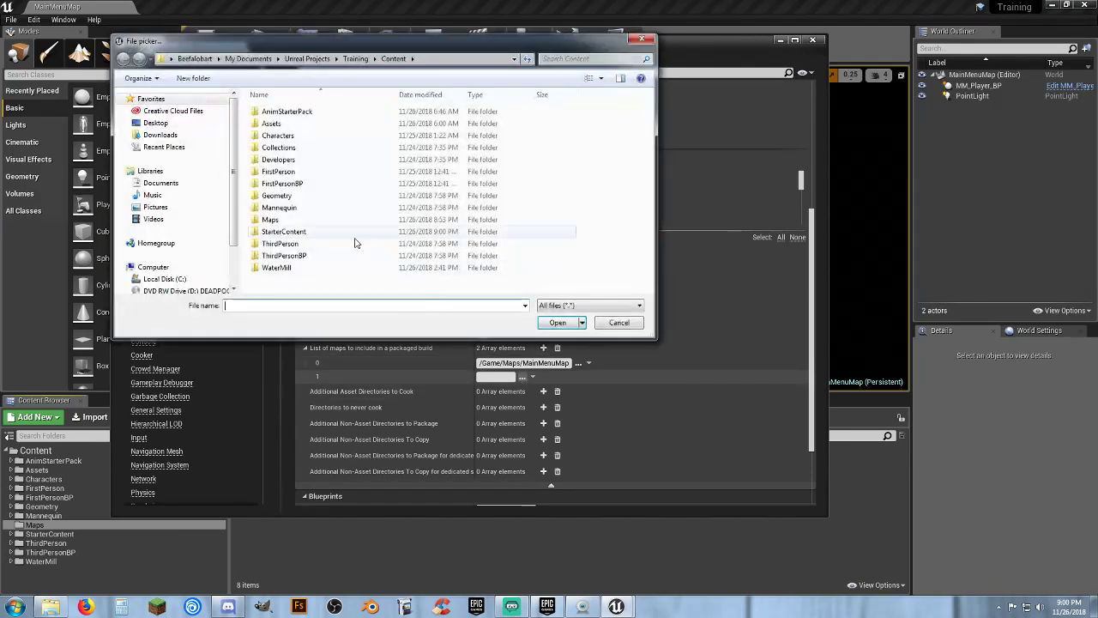
double_click(271, 219)
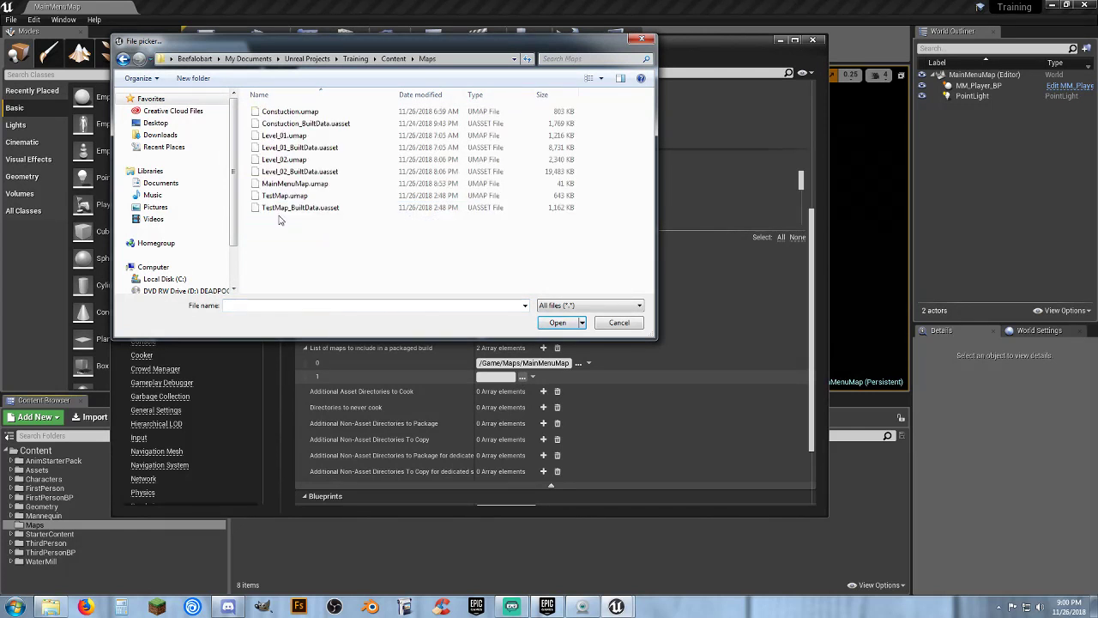
left_click(297, 136)
left_click(557, 322)
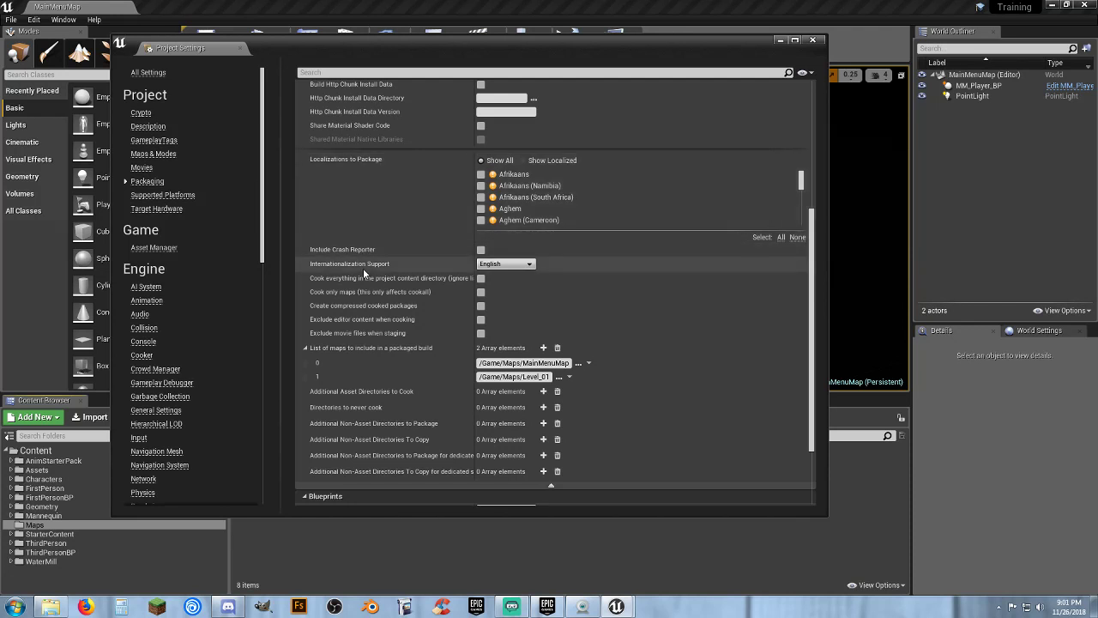
Step: Review the other packaging options, from the cooking and directory settings back up to the build configuration
scroll(363, 268, "down", 1)
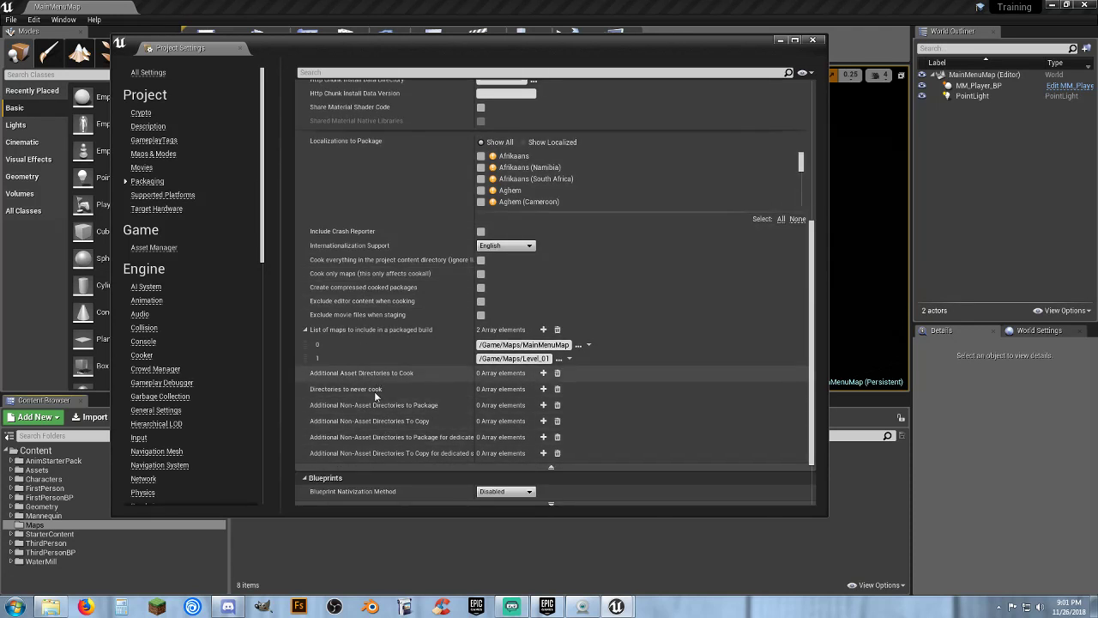
scroll(410, 386, "up", 2)
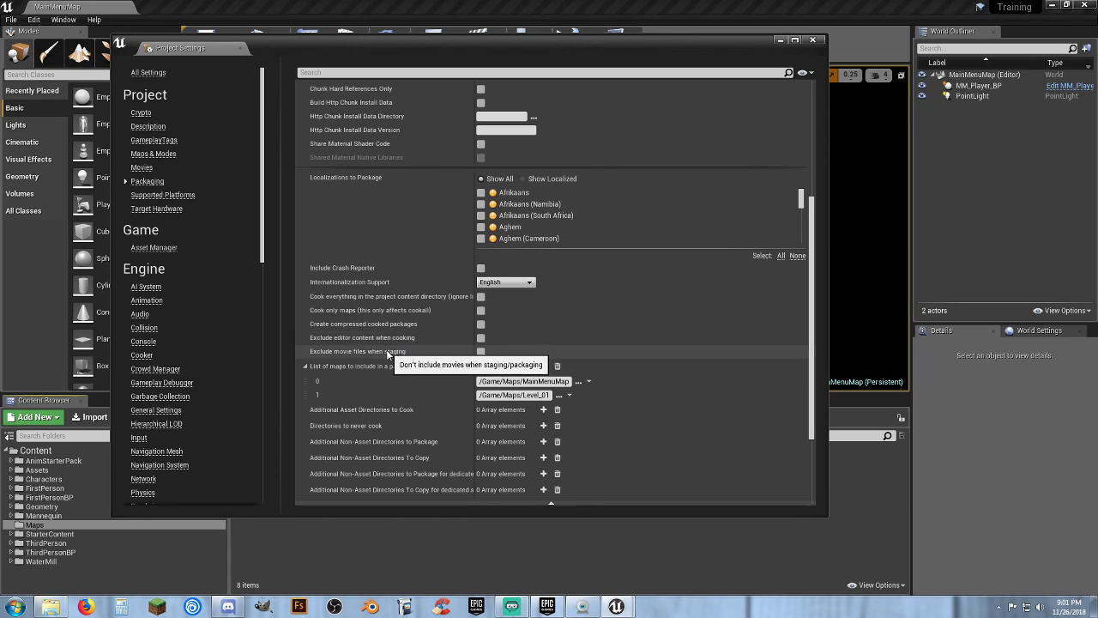
scroll(387, 353, "up", 1)
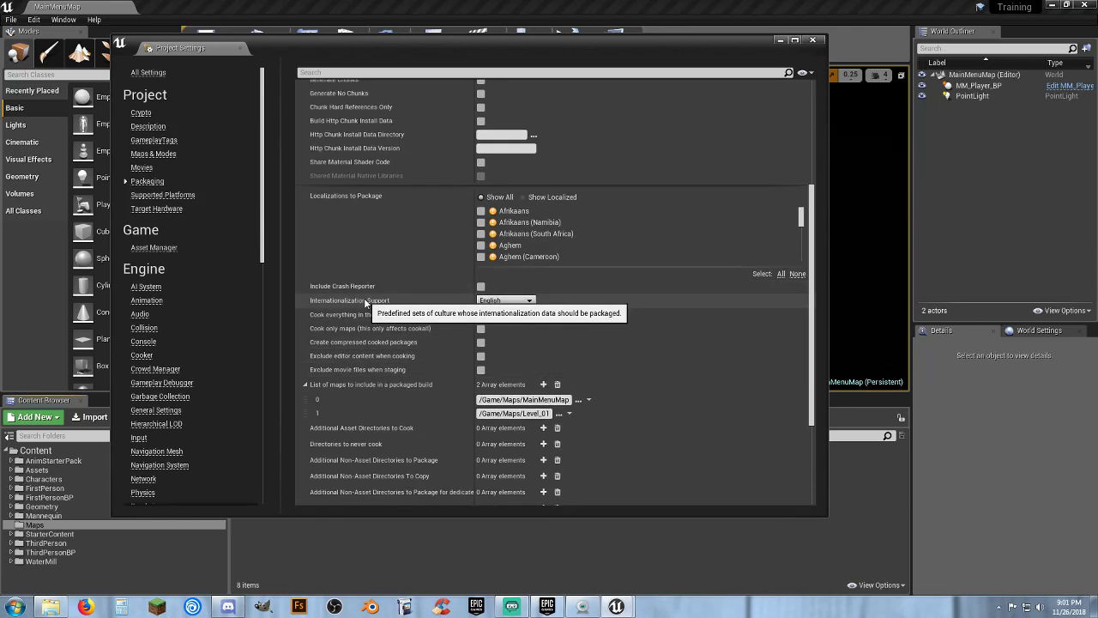
scroll(367, 311, "up", 4)
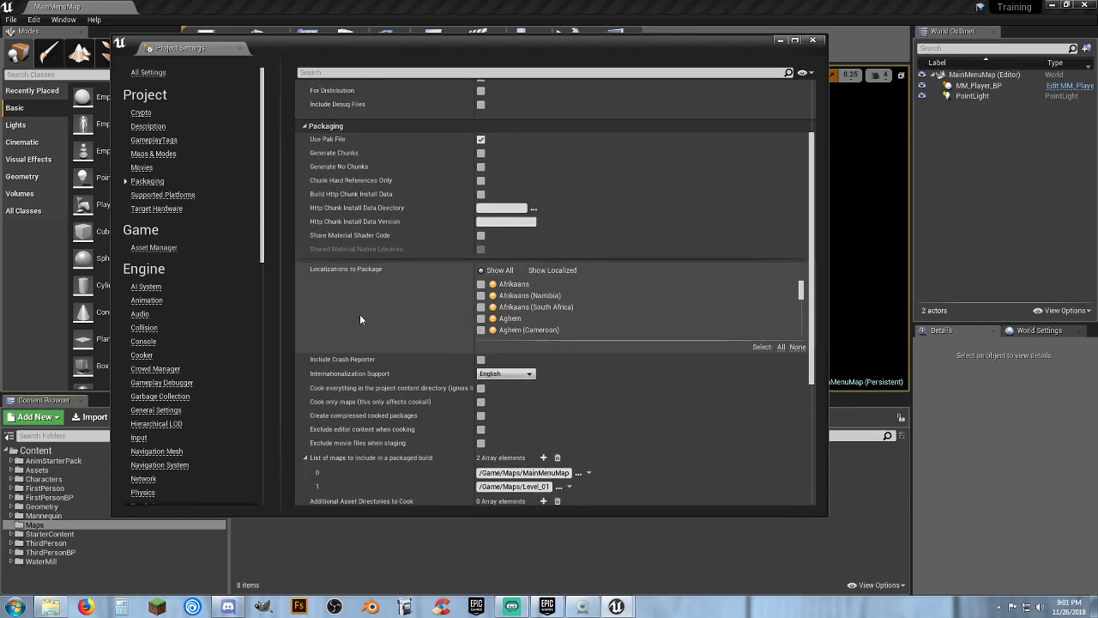
scroll(360, 315, "up", 1)
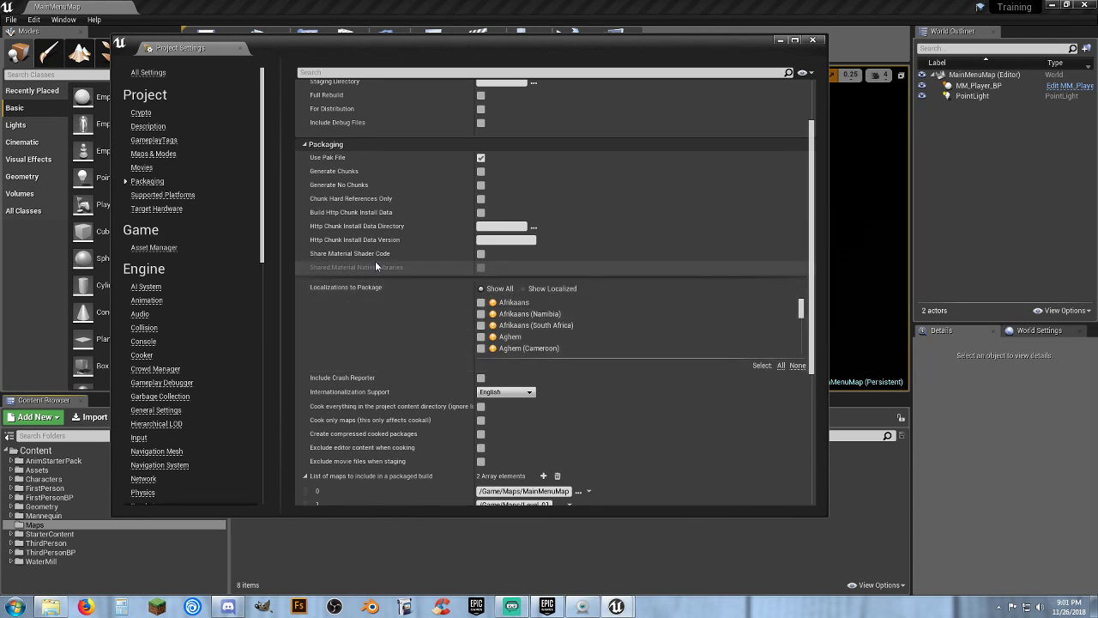
scroll(375, 257, "up", 3)
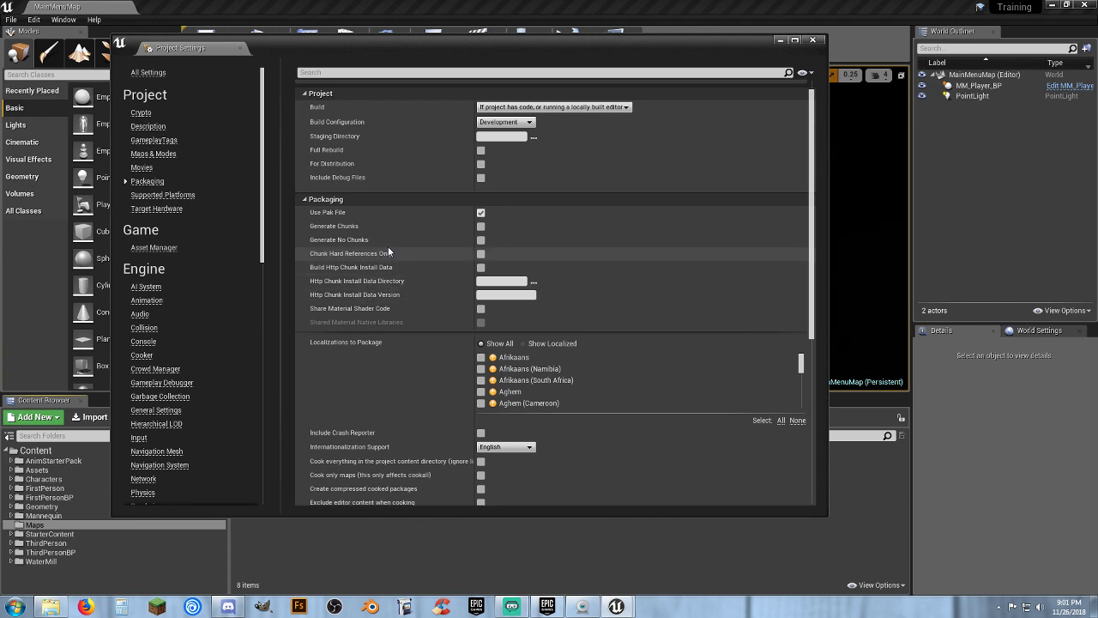
scroll(376, 238, "up", 2)
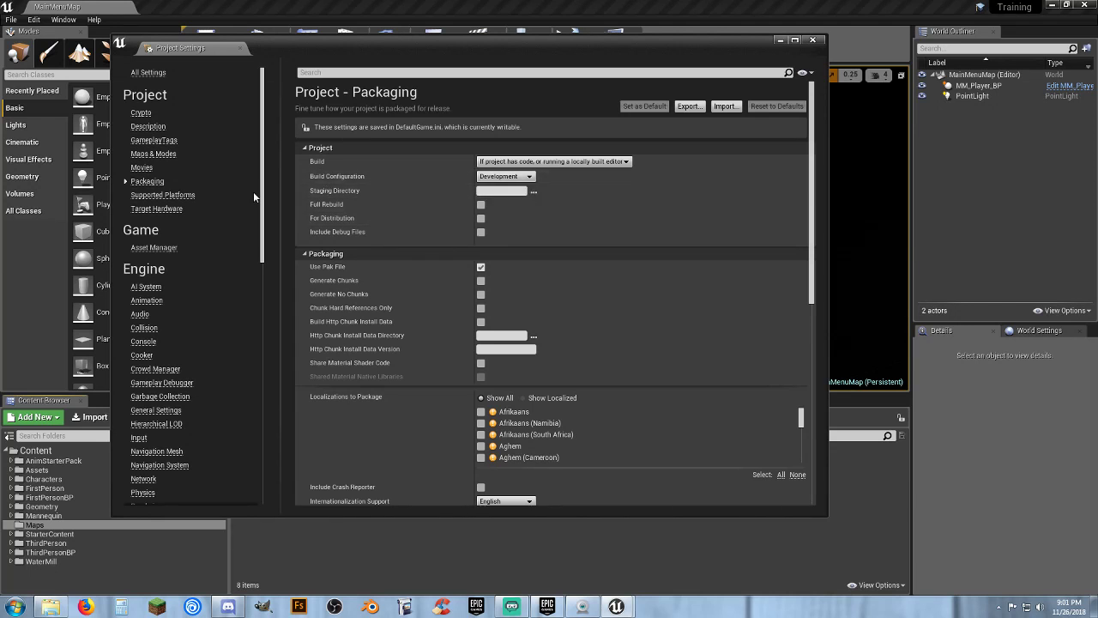
Step: Limit the project's supported platforms to Windows by disabling All Platforms, Android, Desktop, HTML5, iOS, Linux, Lumin, Mac and tvOS
left_click(172, 197)
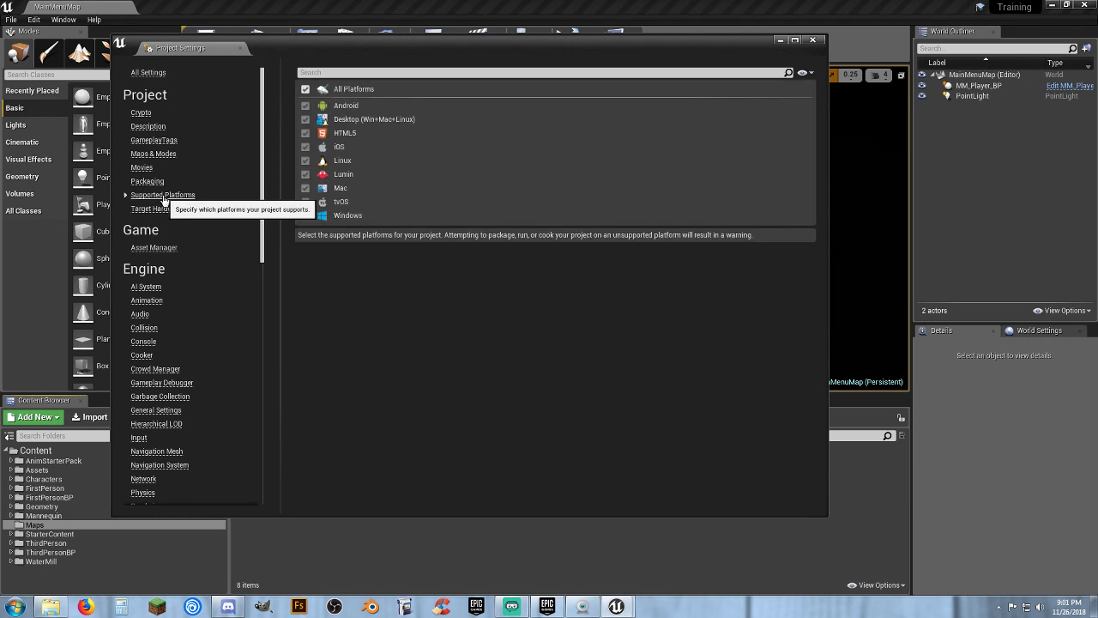
left_click(305, 89)
left_click(306, 105)
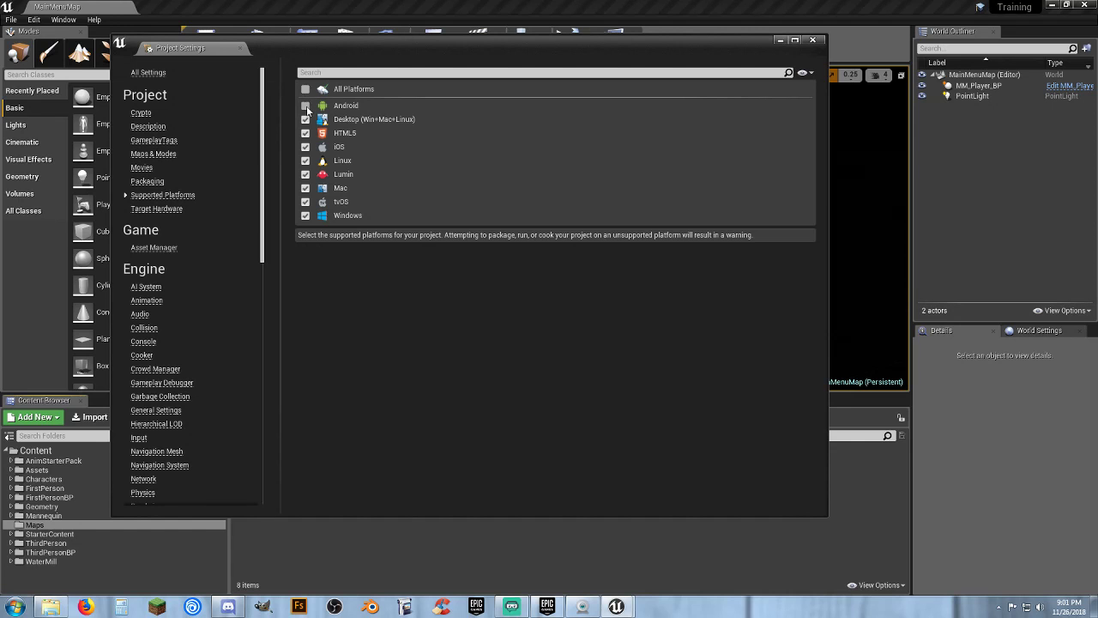
left_click(305, 120)
left_click(305, 133)
left_click(306, 146)
left_click(306, 161)
left_click(305, 174)
left_click(306, 187)
left_click(305, 201)
Step: Look through the Asset Manager, Target Hardware, Packaging, Movies, Maps & Modes and GameplayTags settings of the project
left_click(154, 247)
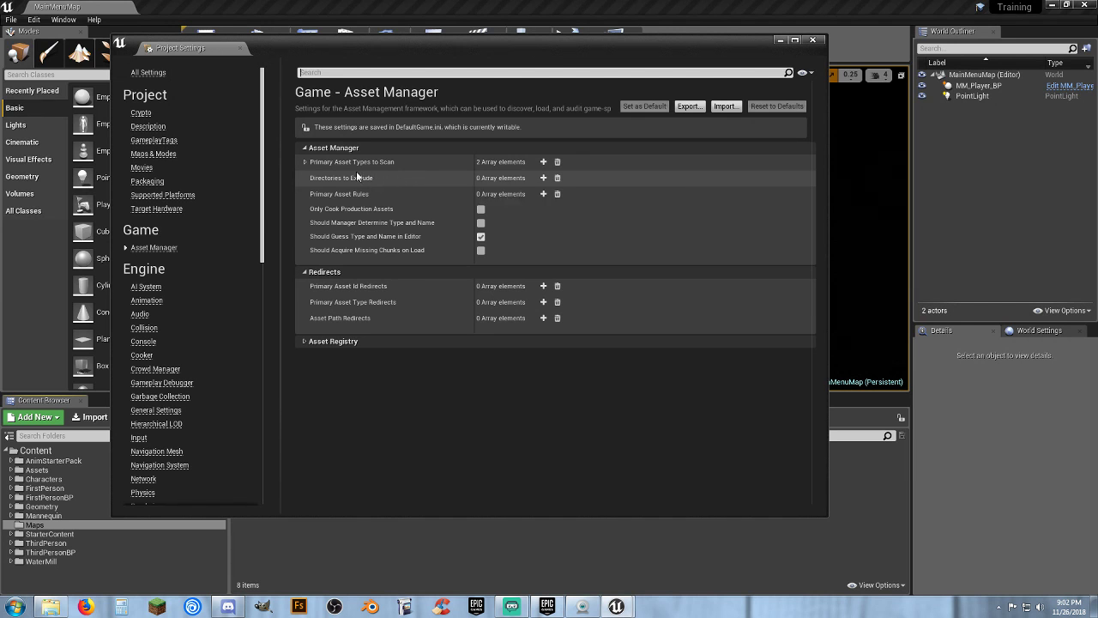
left_click(306, 161)
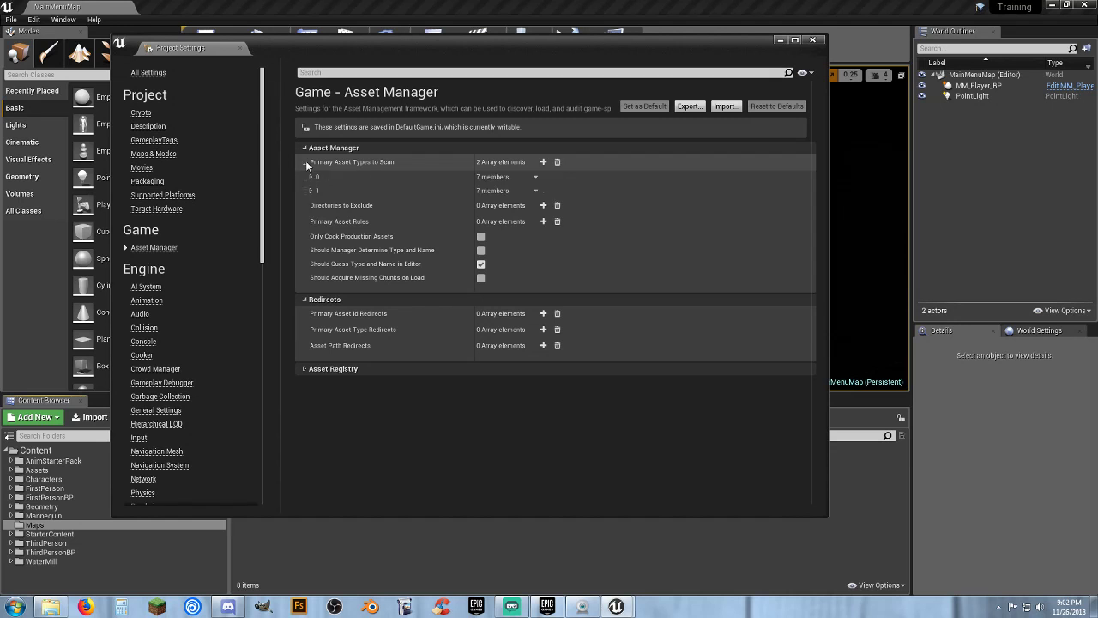
left_click(305, 162)
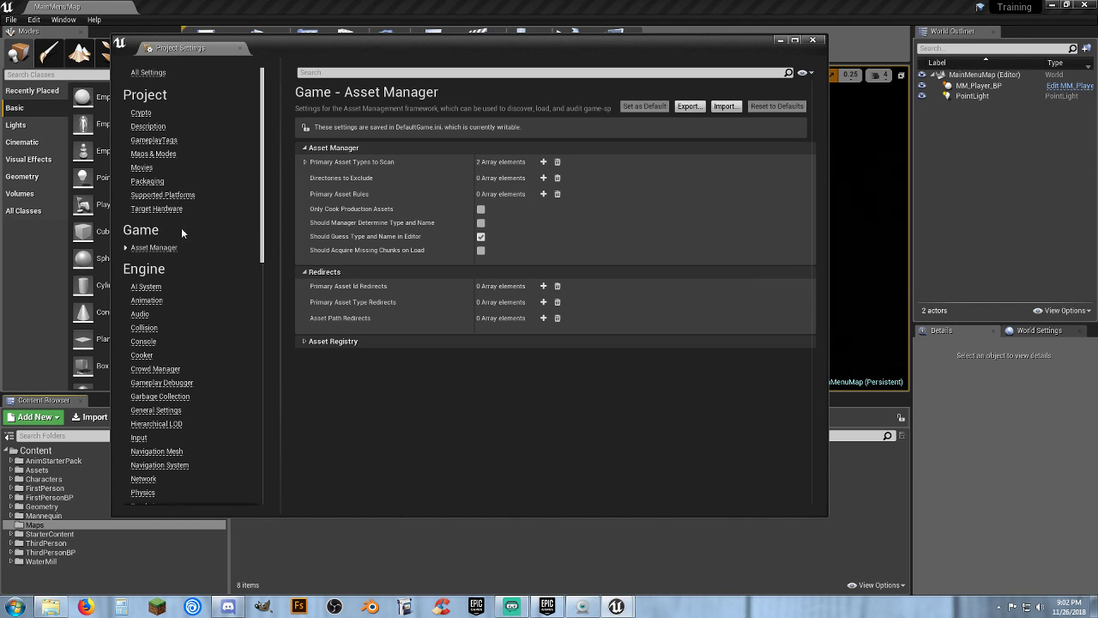
left_click(163, 210)
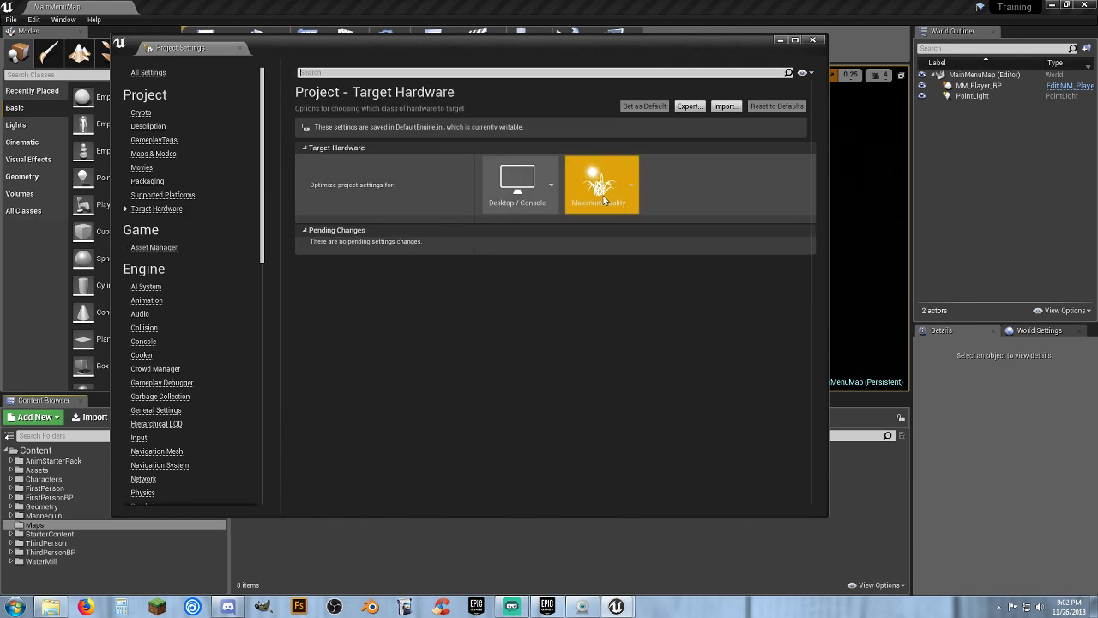
left_click(156, 195)
left_click(159, 181)
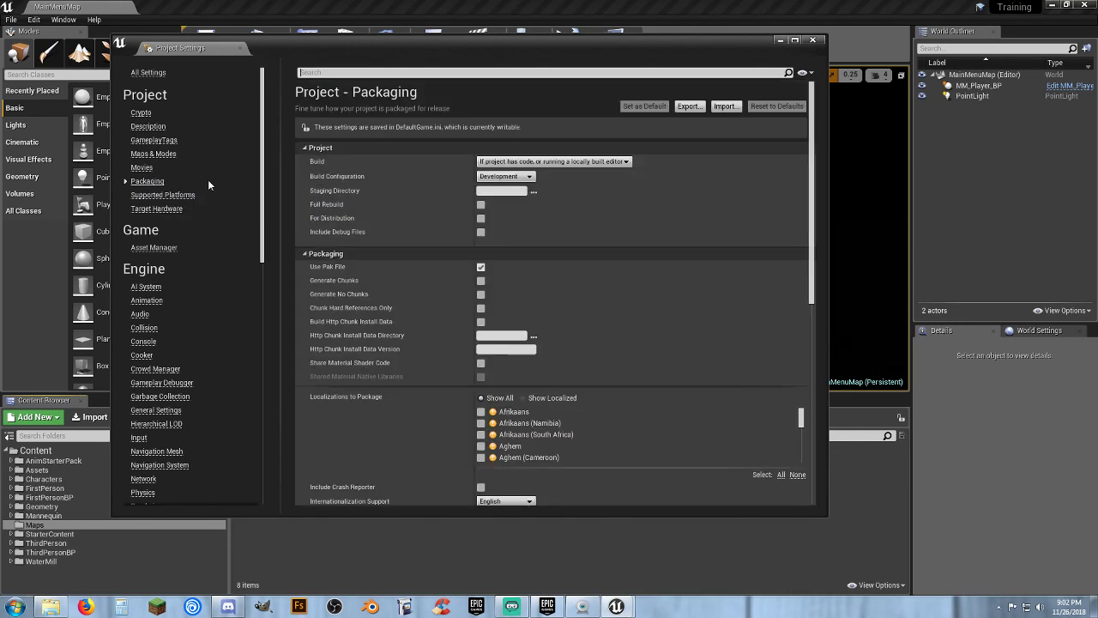
left_click(145, 168)
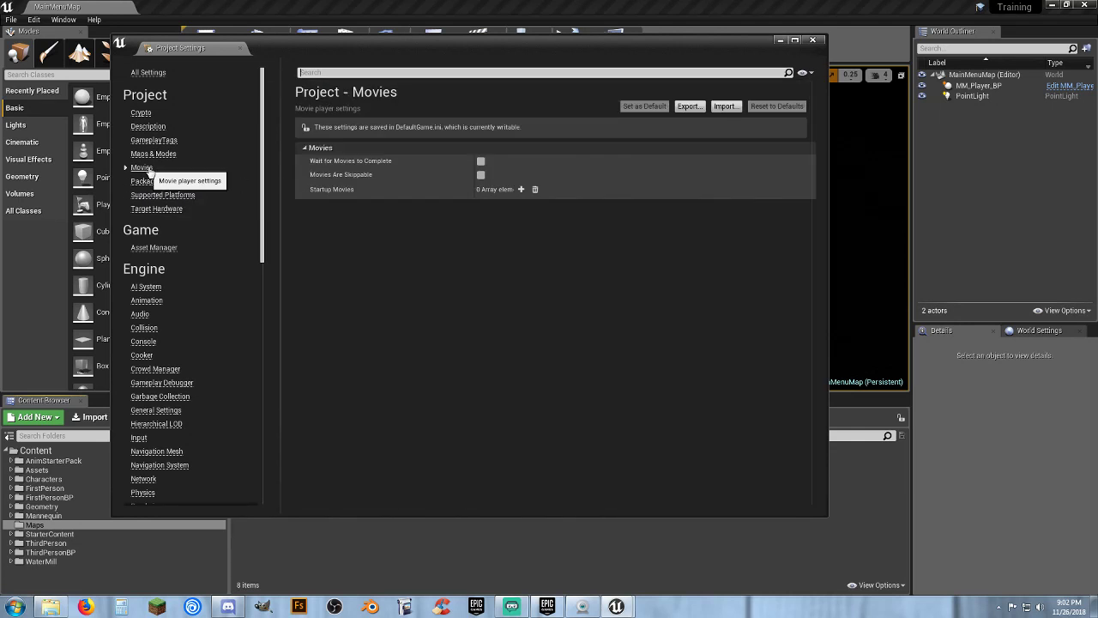
left_click(176, 154)
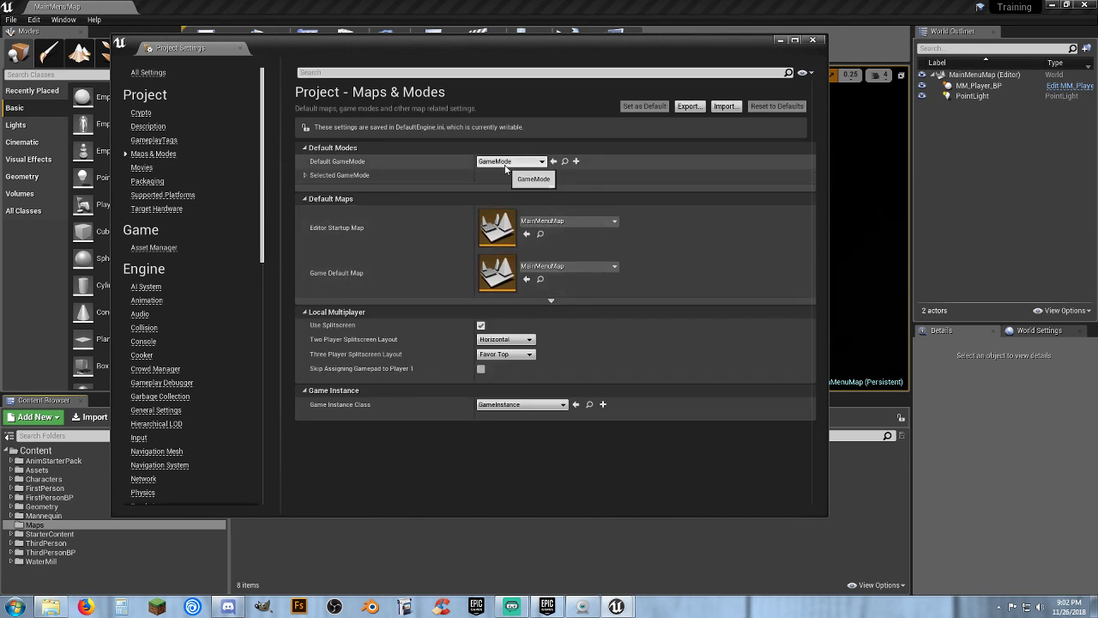
left_click(141, 141)
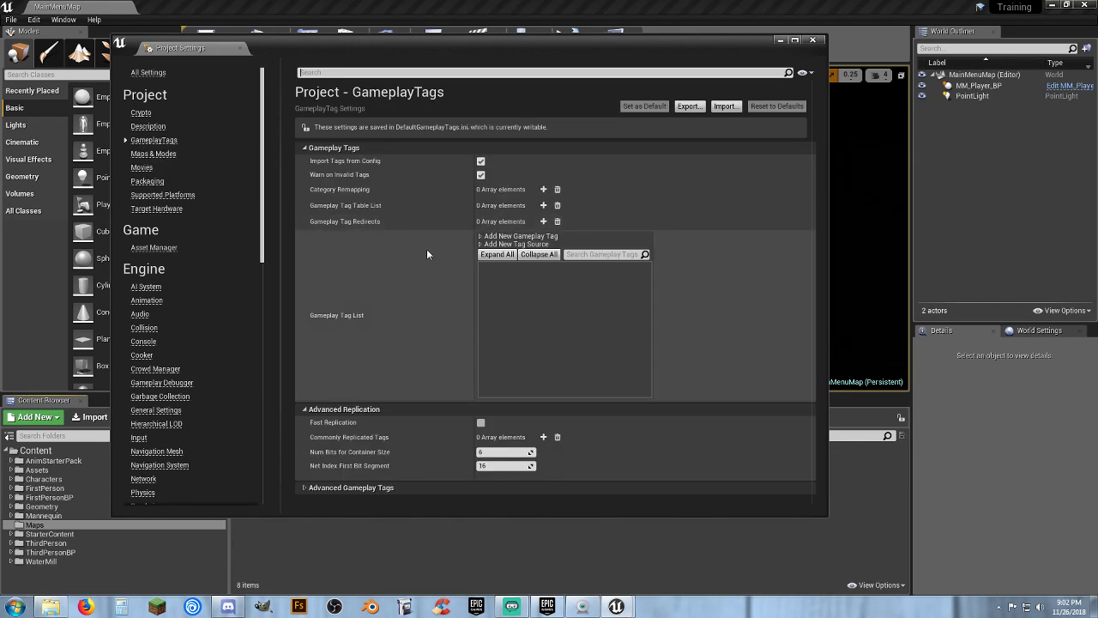
Step: Set the project's description to "Tutorial FPS Game", its name to "FPS Game" and the company name to "Beefalo Bart Gaming"
left_click(143, 126)
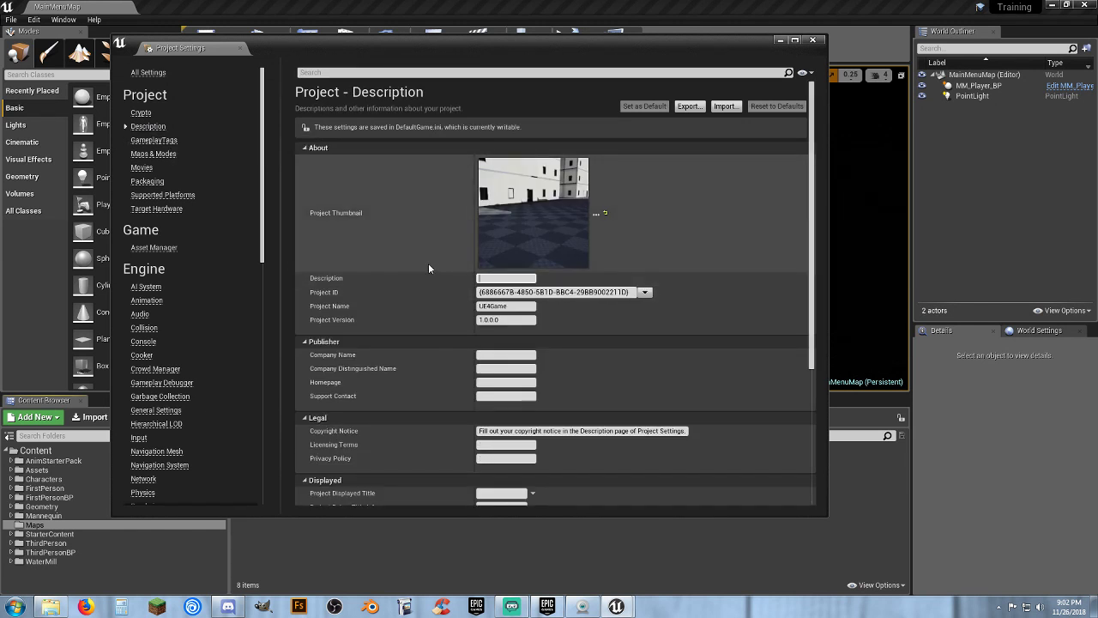
type("Tutorial FPS Game")
left_click(517, 306)
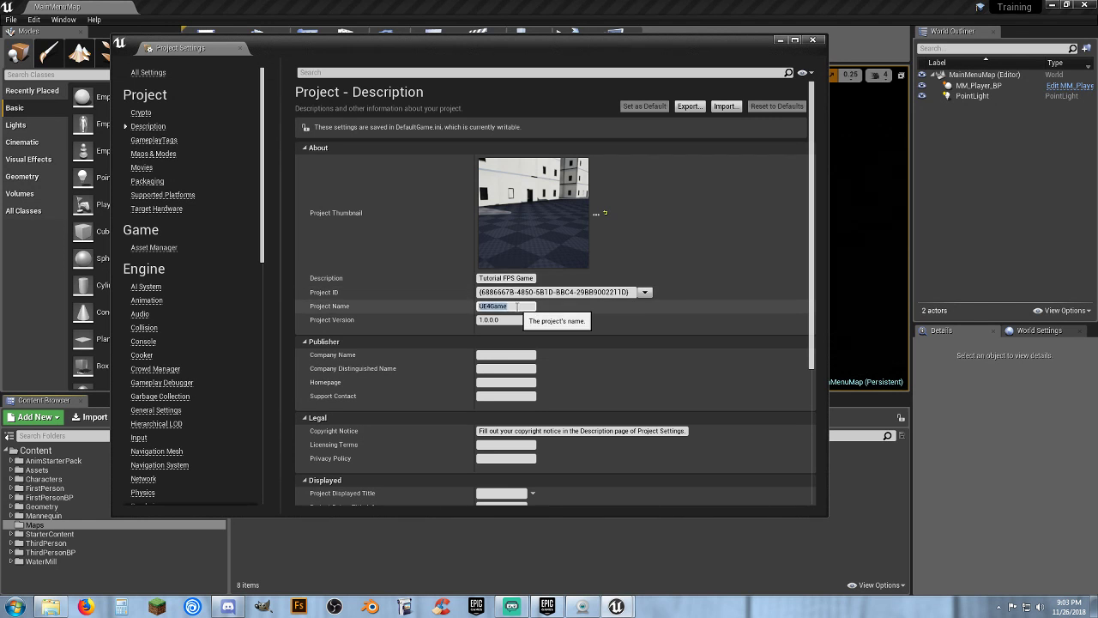
type("FPS Game")
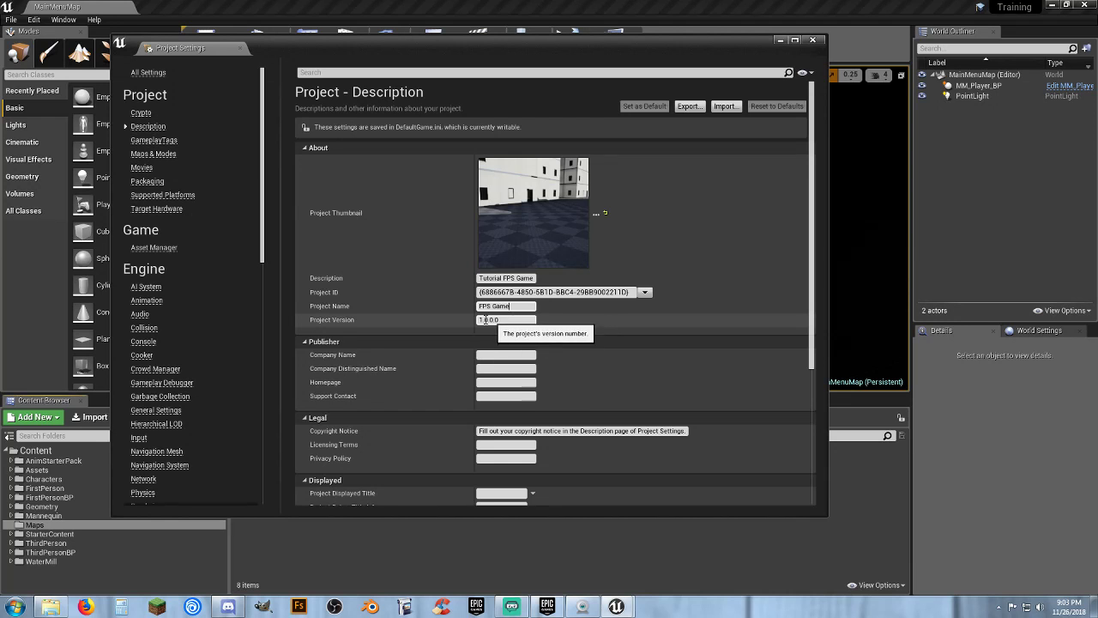
left_click(482, 355)
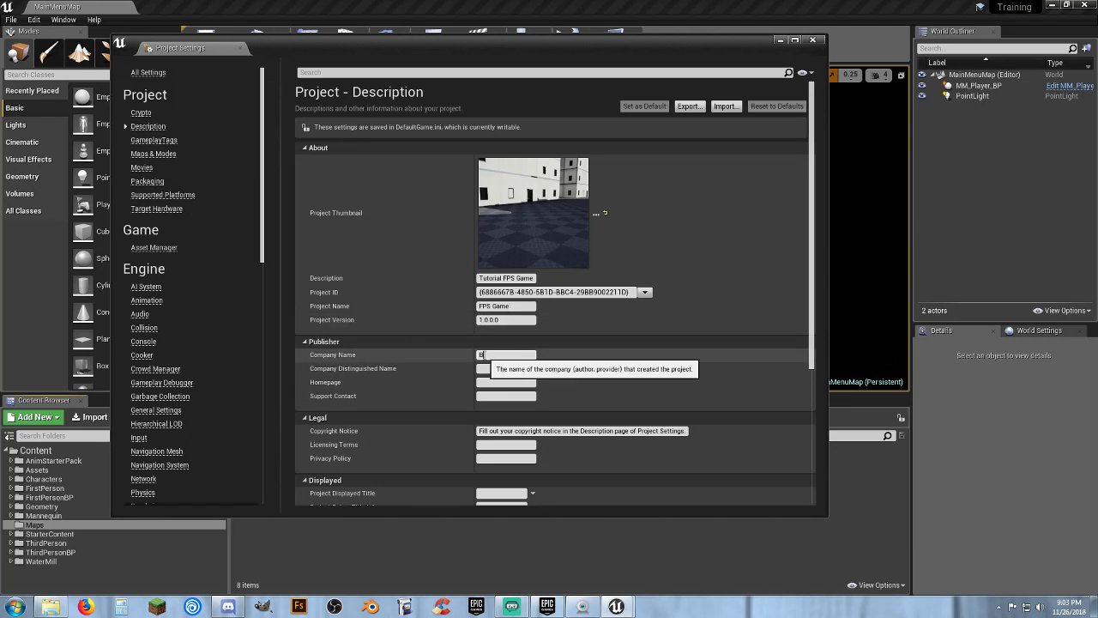
type("Beefalo Bart Gaming")
key("Return")
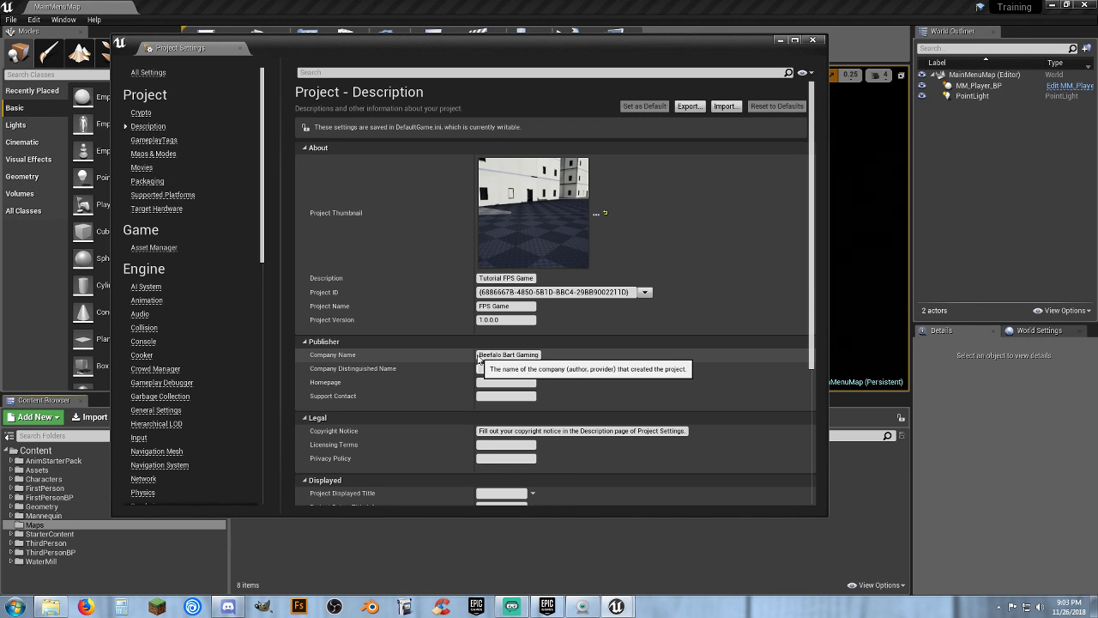
Step: Check the remaining publisher, legal, displayed title and window settings of the project description, and close the project settings
left_click(494, 368)
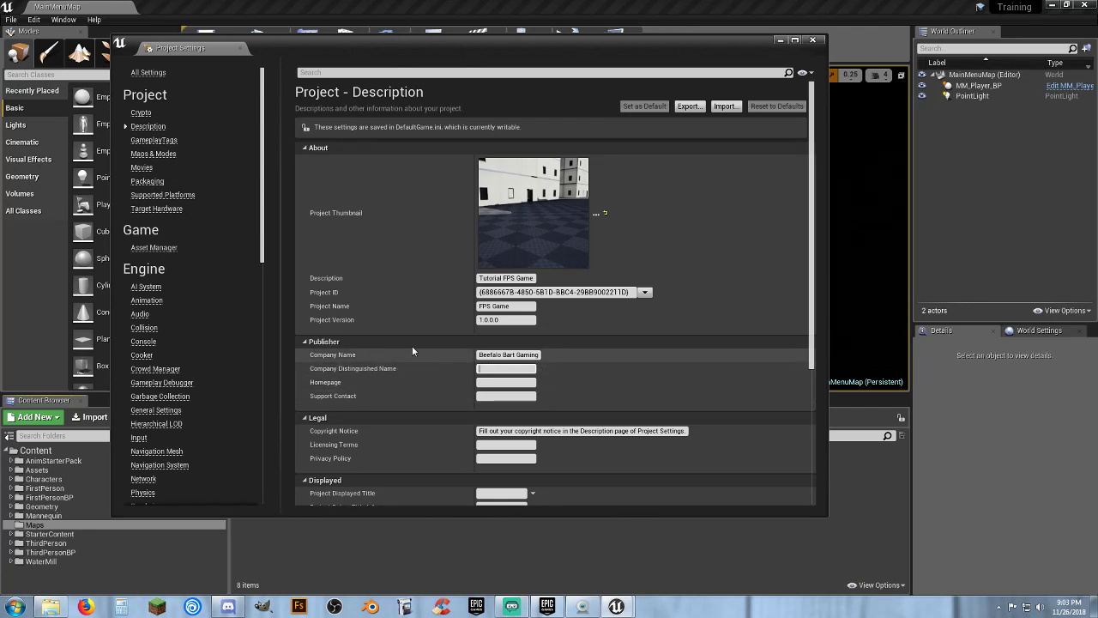
scroll(404, 343, "down", 2)
scroll(401, 349, "down", 3)
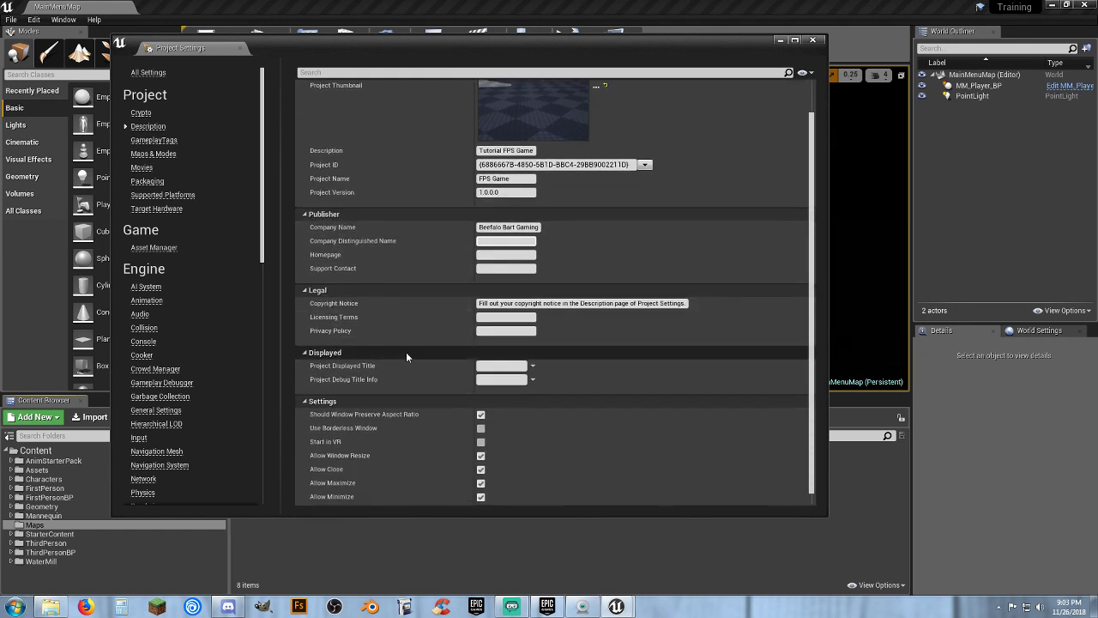
scroll(404, 351, "down", 1)
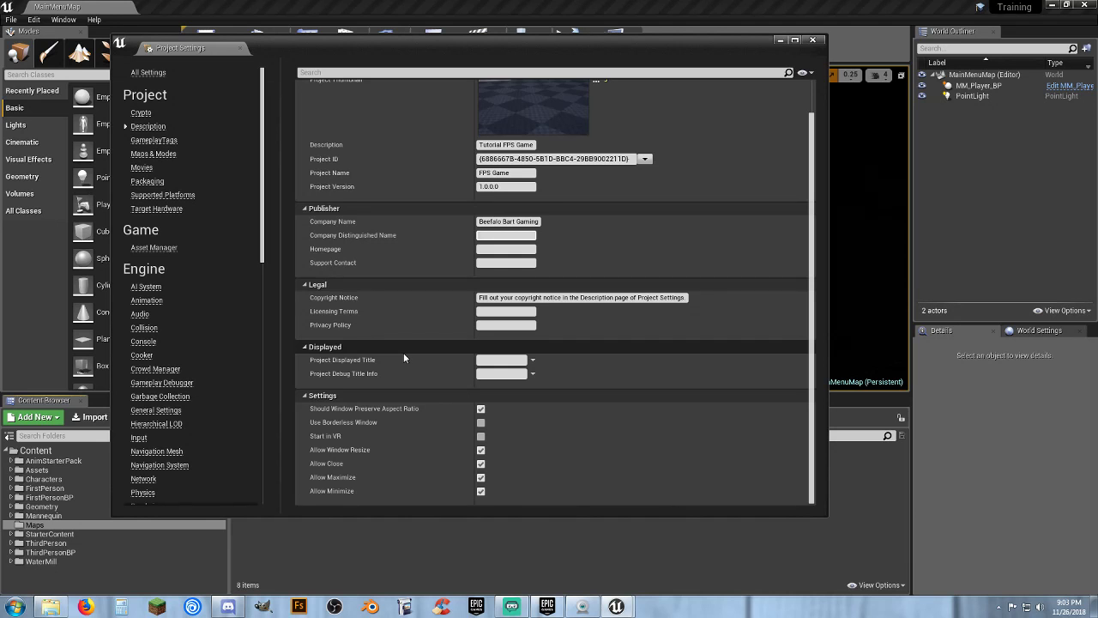
scroll(402, 352, "up", 5)
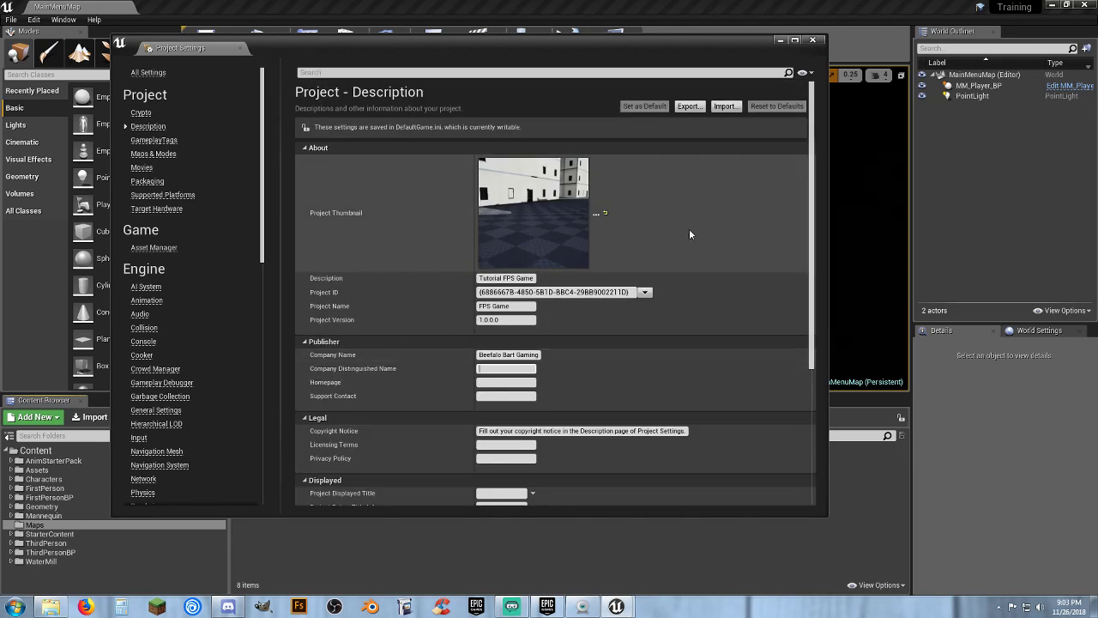
left_click(813, 40)
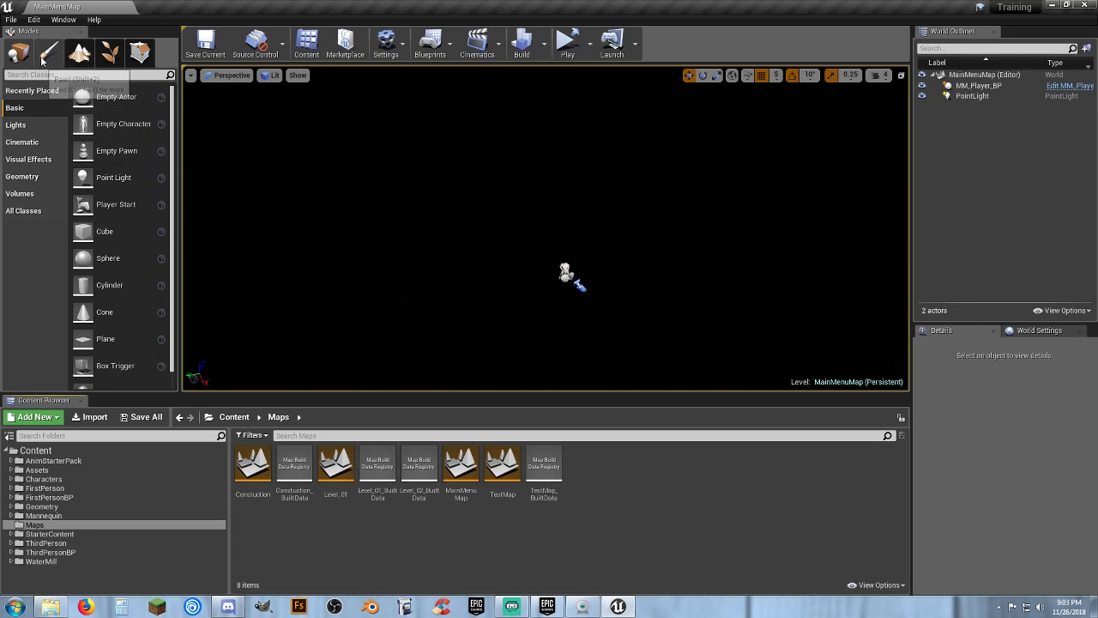
Step: Start packaging the project for Windows (64-bit) and browse to Storage Drive (F:) for the output location
left_click(11, 19)
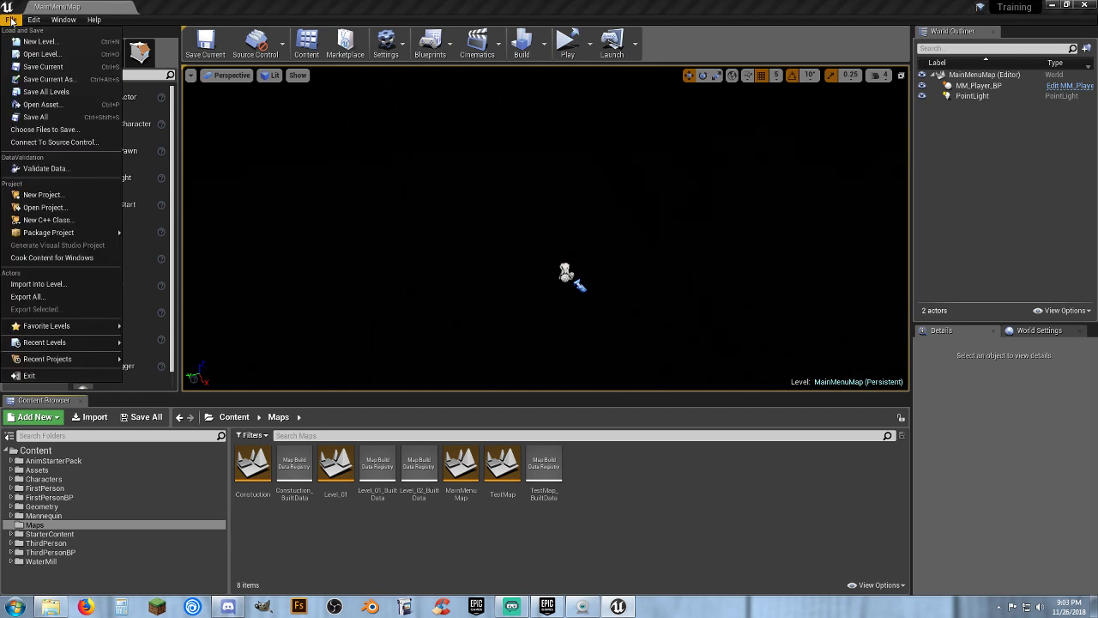
mouse_move(67, 233)
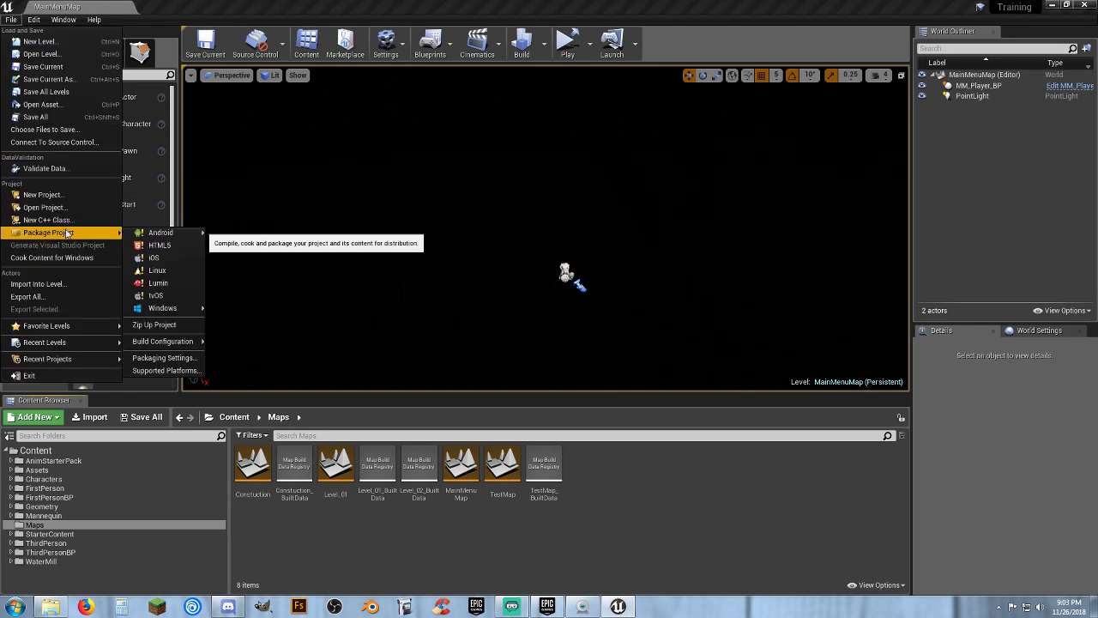
mouse_move(184, 310)
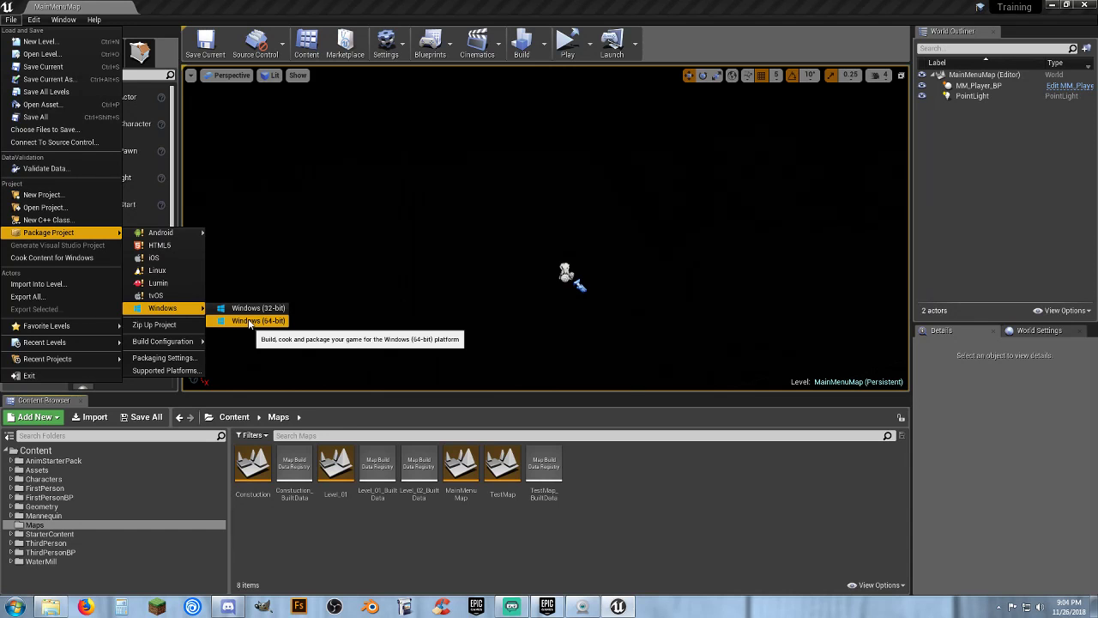
left_click(249, 320)
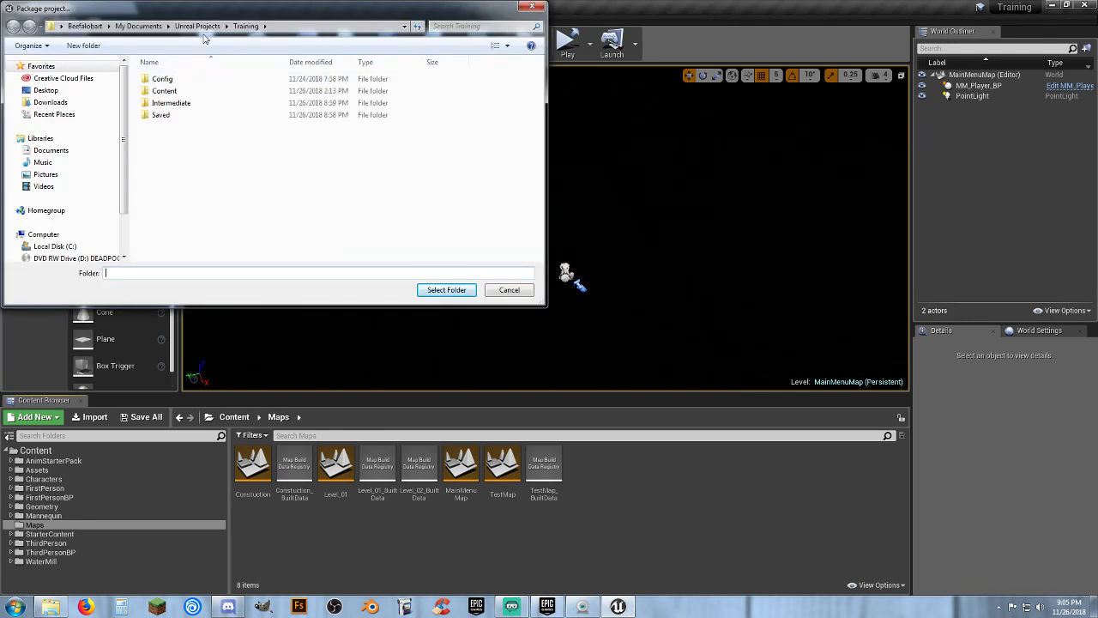
scroll(123, 143, "down", 1)
scroll(123, 142, "down", 1)
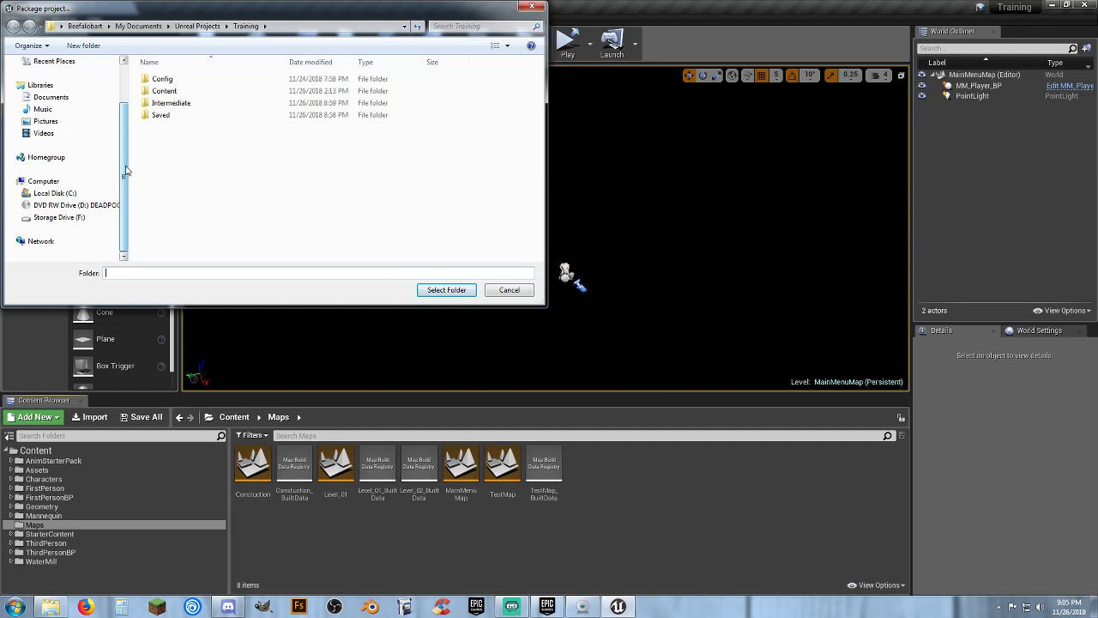
left_click(18, 220)
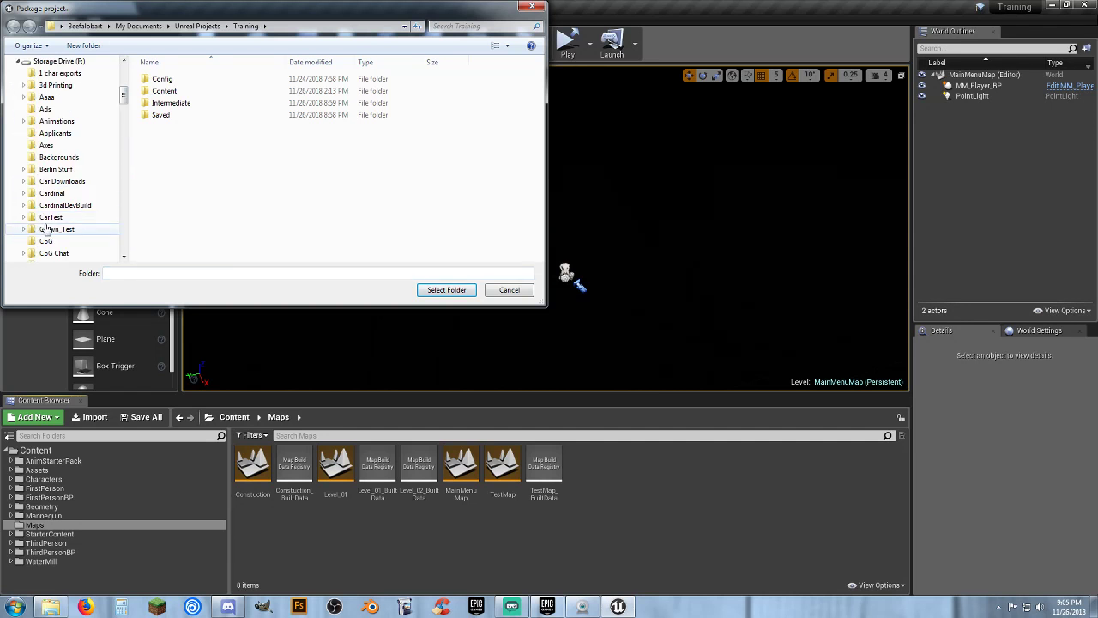
left_click(56, 62)
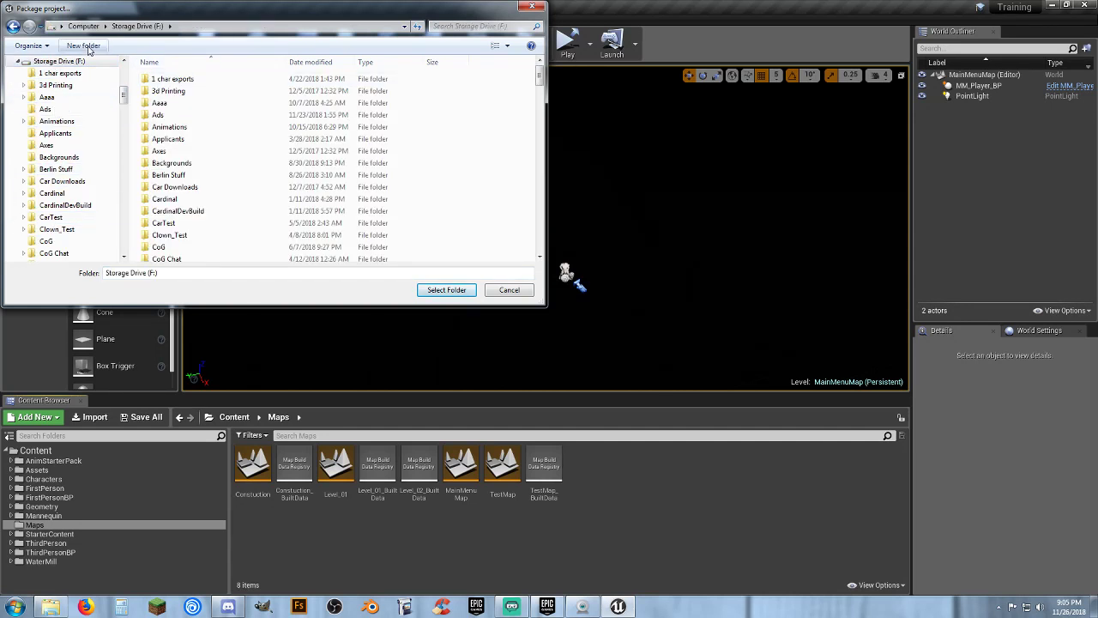
Step: Create a "Tutorial FPS" folder on the storage drive and select it as the package destination
left_click(83, 46)
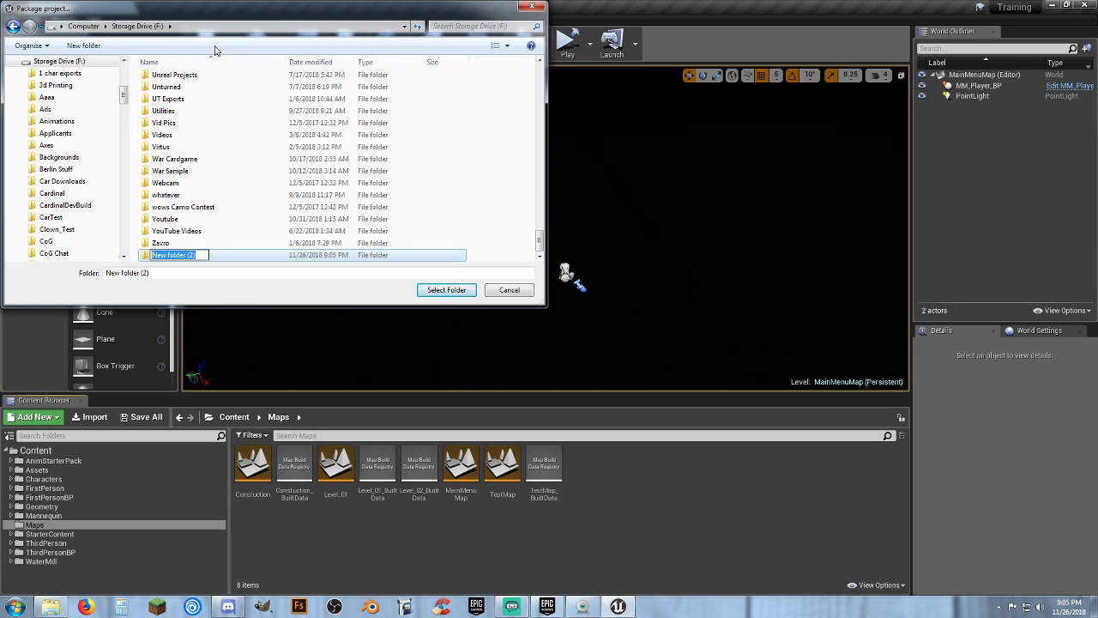
type("Tutorial FPS")
key("Return")
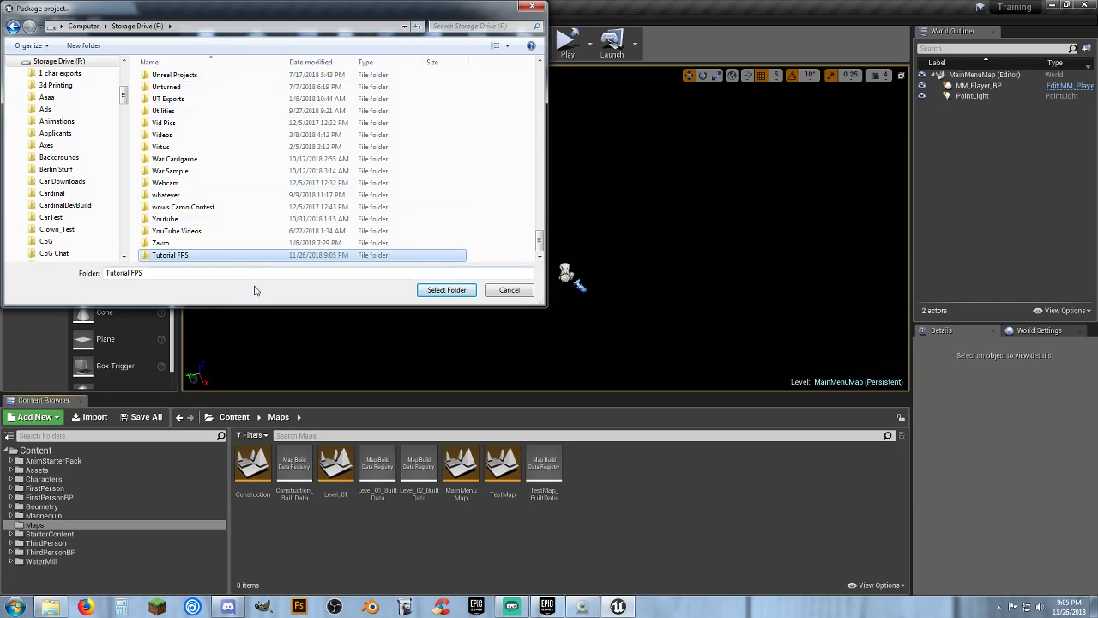
key("Return")
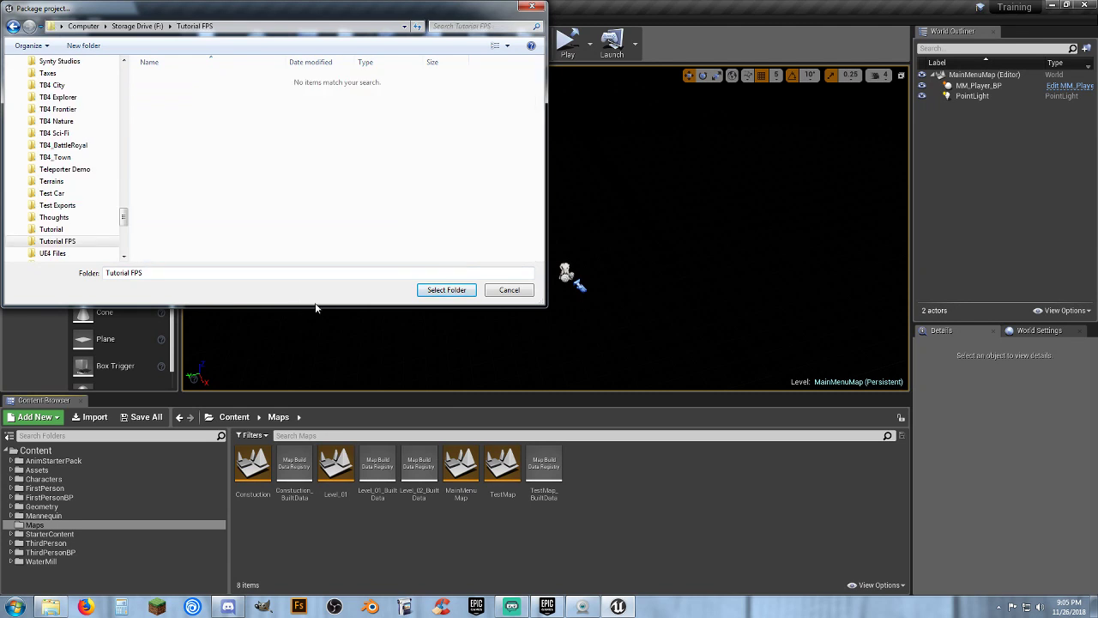
left_click(446, 290)
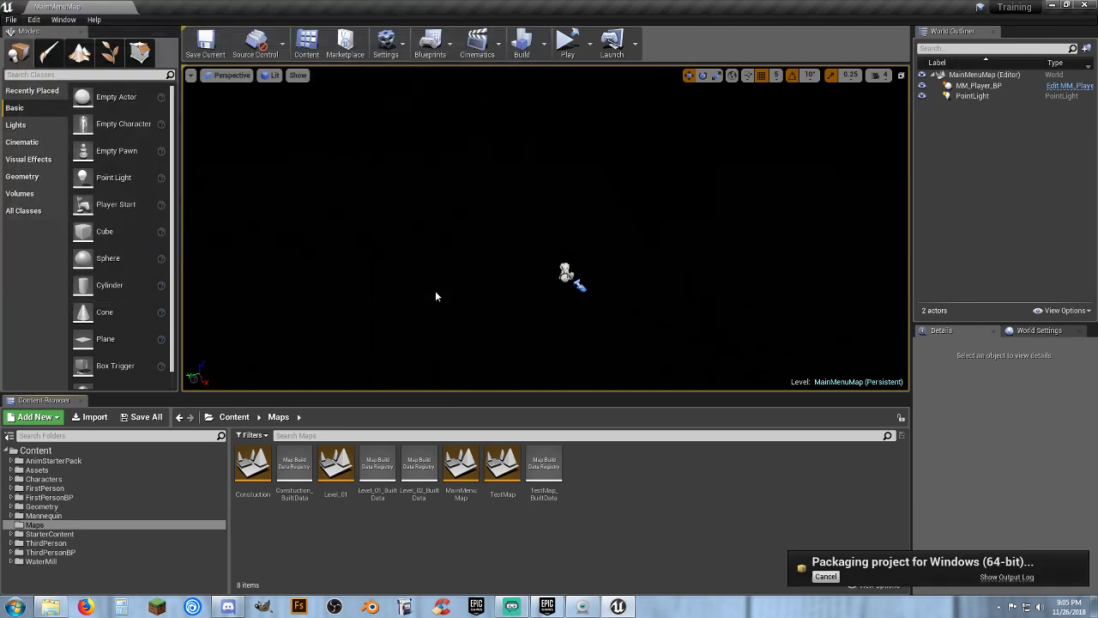
Step: Follow the packaging process in the output log until it ends, and close the log
left_click(1007, 577)
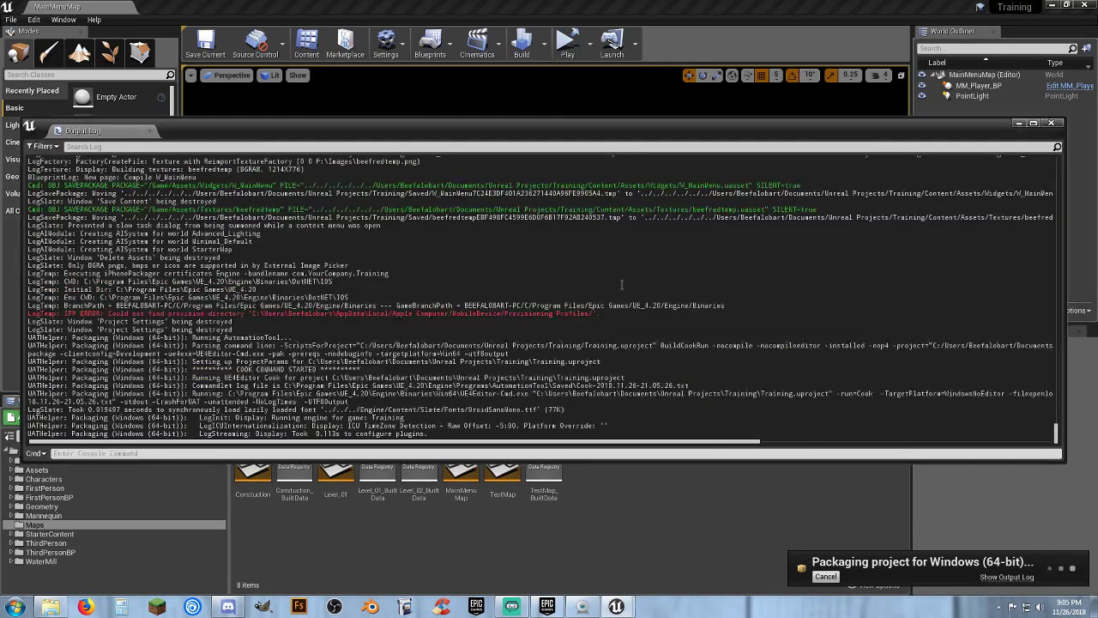
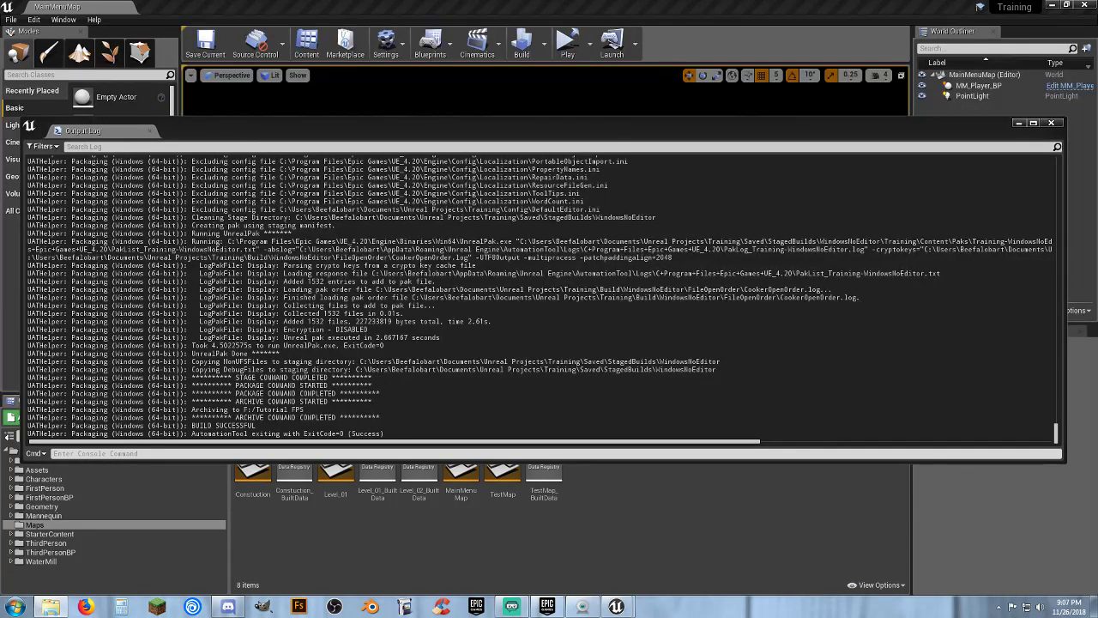
left_click(1051, 123)
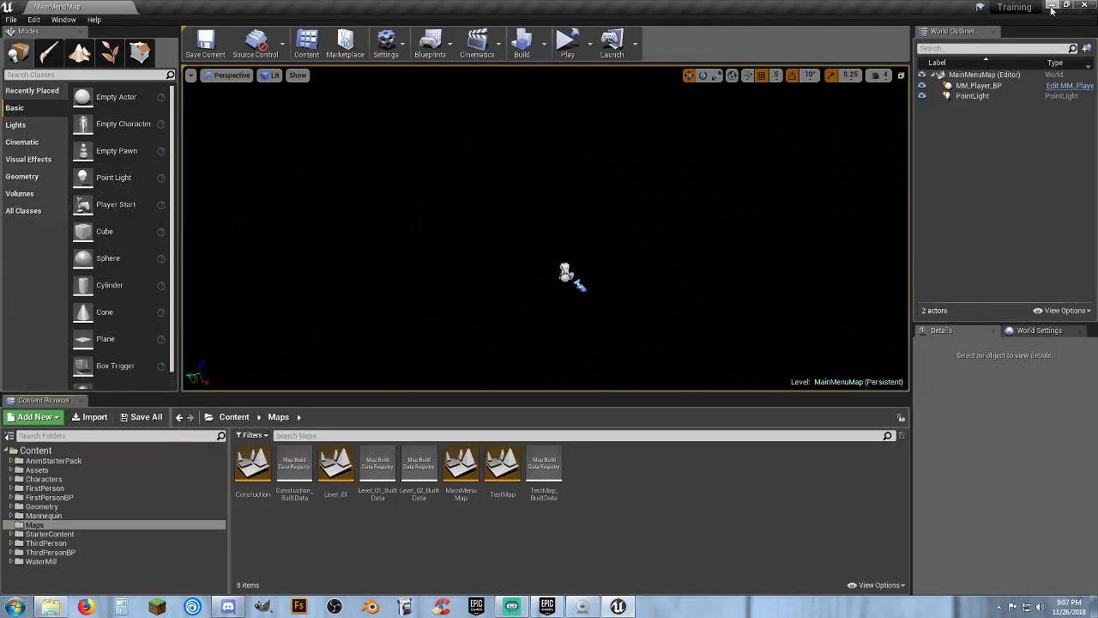
Step: Switch to the Tutorial FPS folder in Windows Explorer and delete the WindowsNoEditor folder from it
left_click(1051, 7)
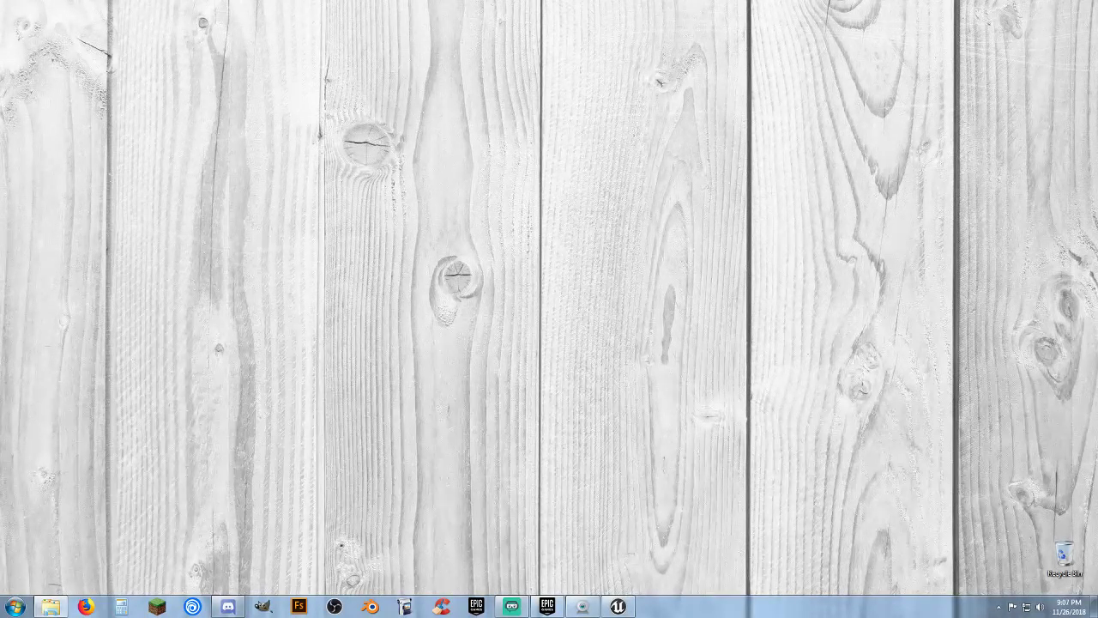
left_click(50, 606)
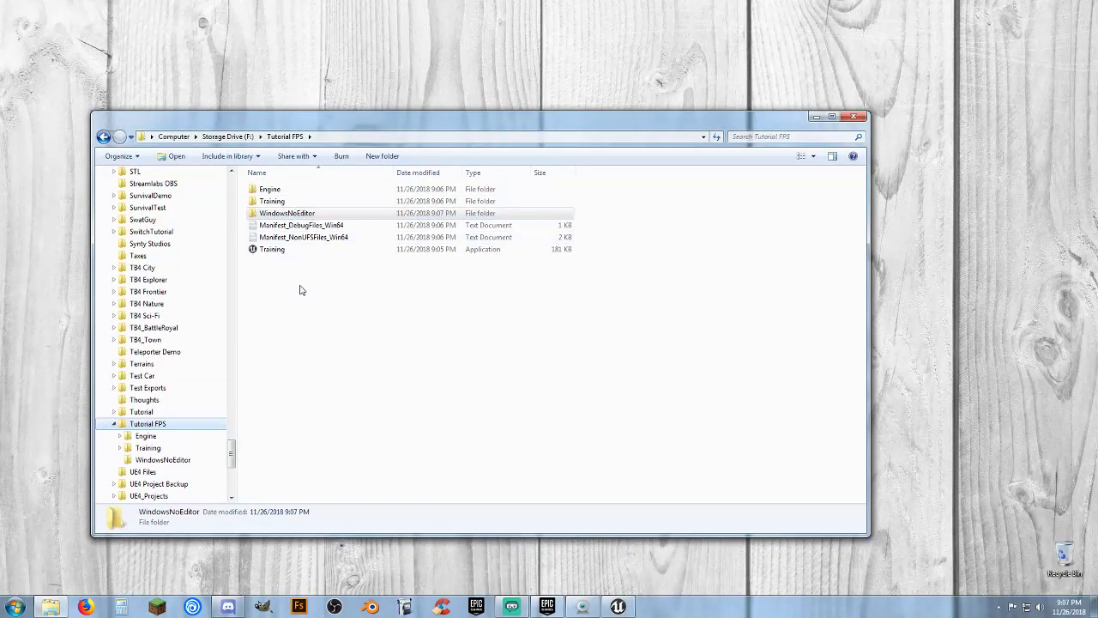
left_click(292, 214)
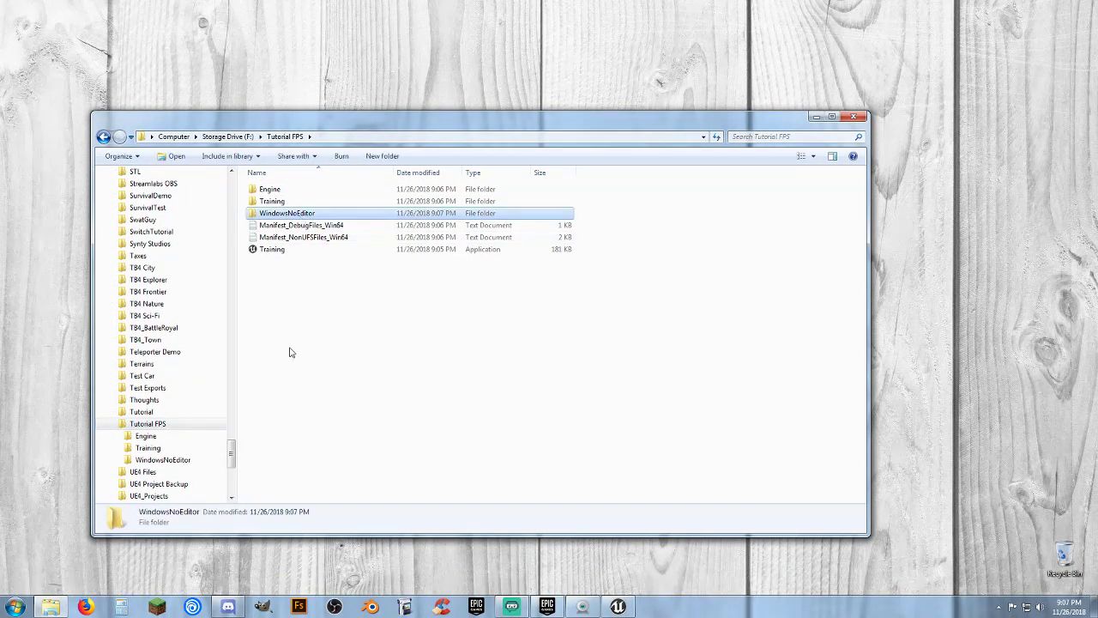
key("Delete")
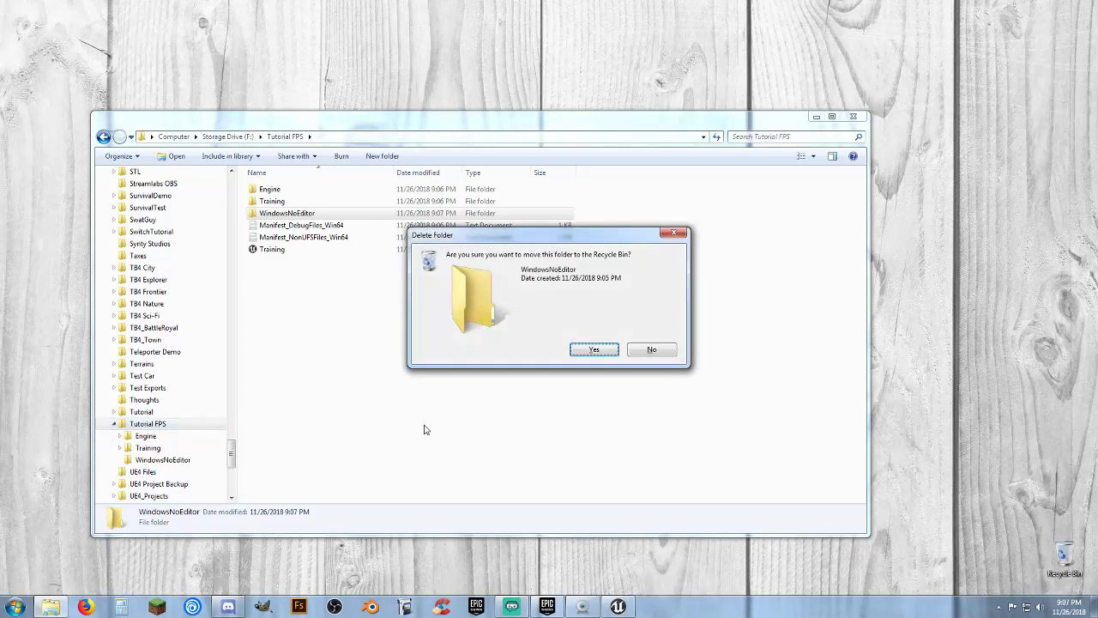
left_click(594, 350)
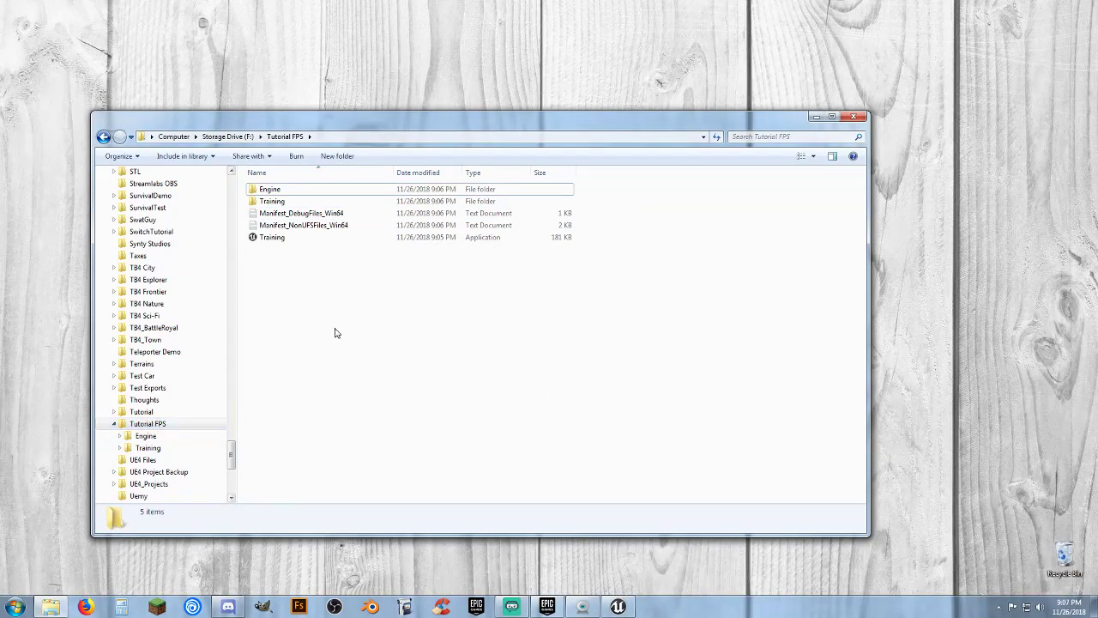
Step: Launch the packaged Training application and start a game to test shooting at the approaching enemy
double_click(276, 238)
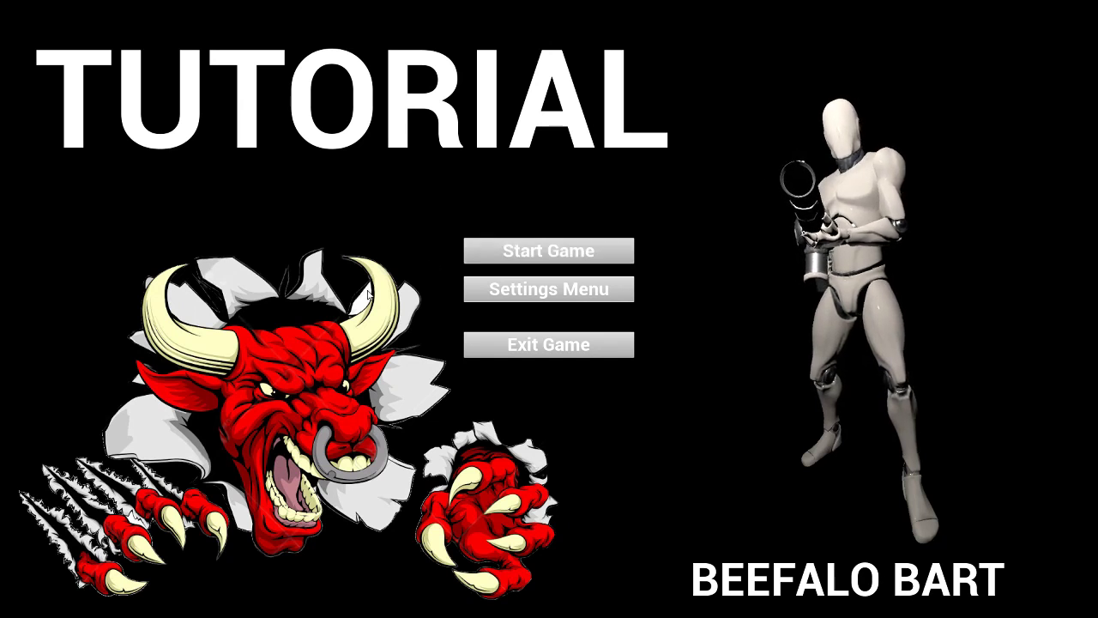
left_click(486, 251)
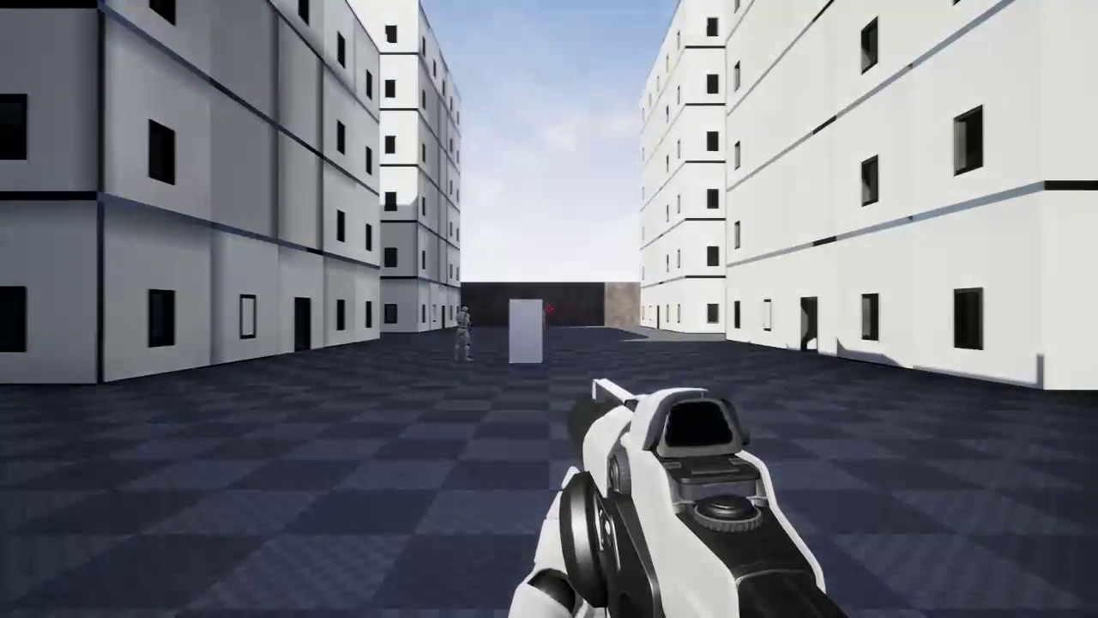
left_click(548, 309)
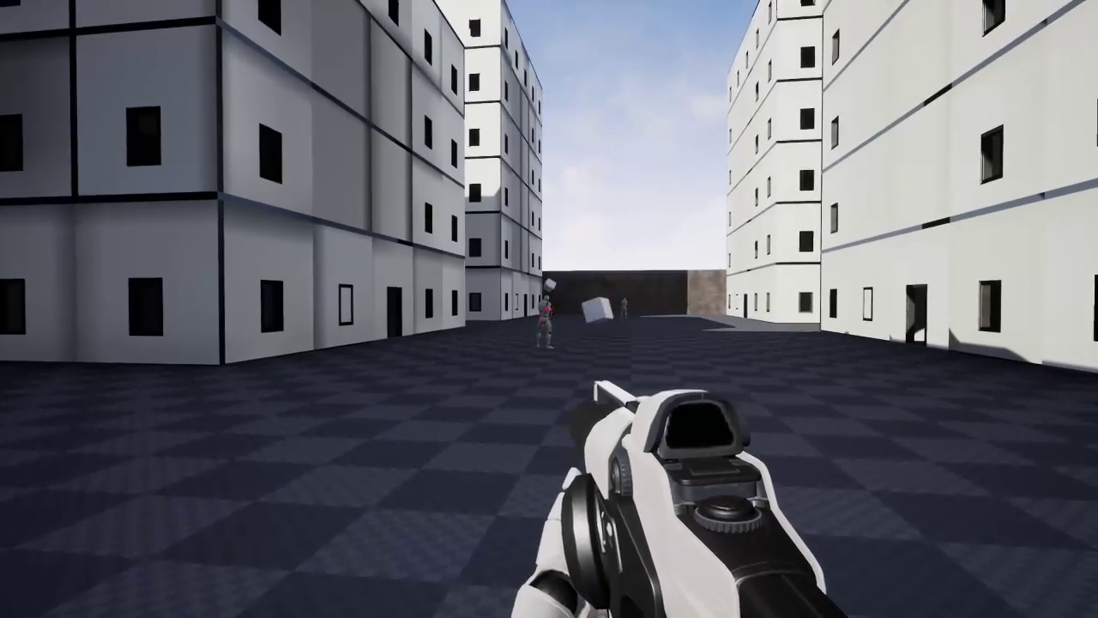
left_click(549, 309)
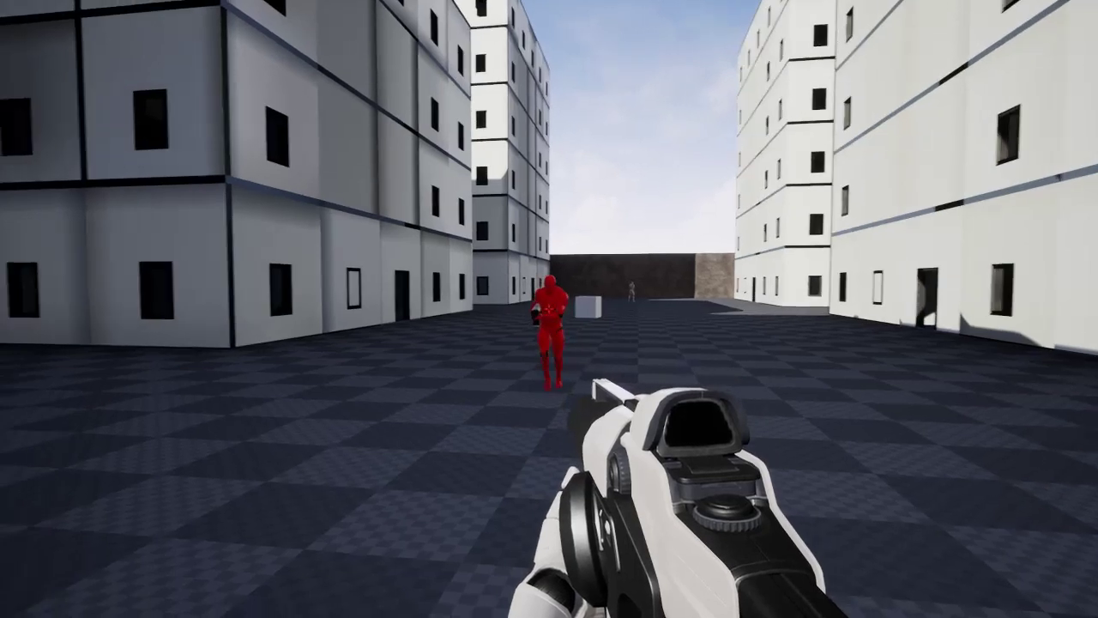
left_click(549, 309)
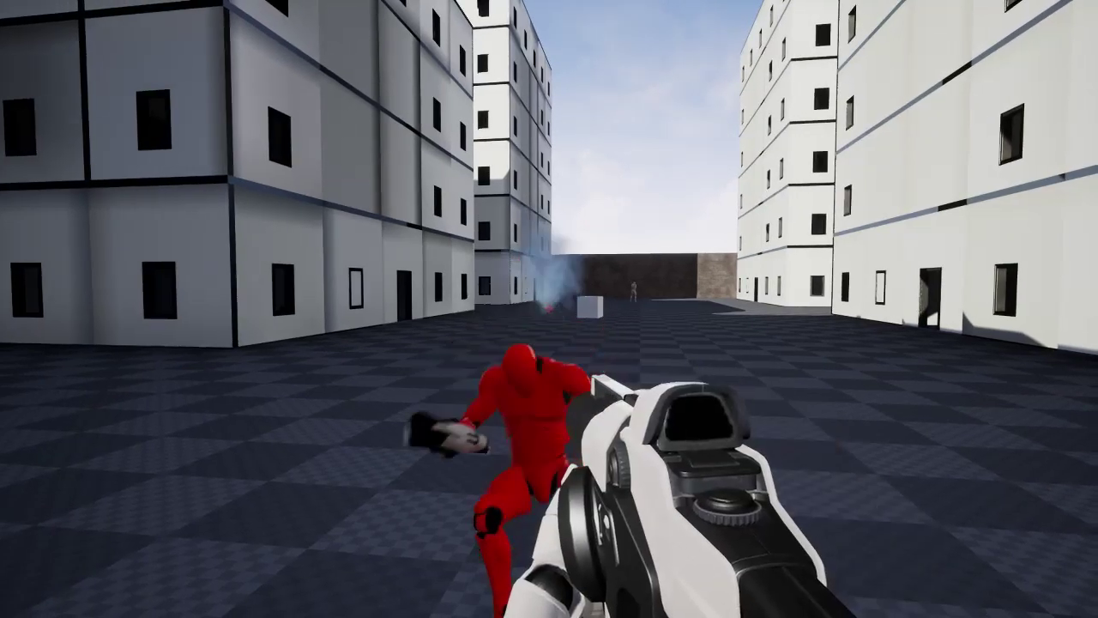
left_click(549, 309)
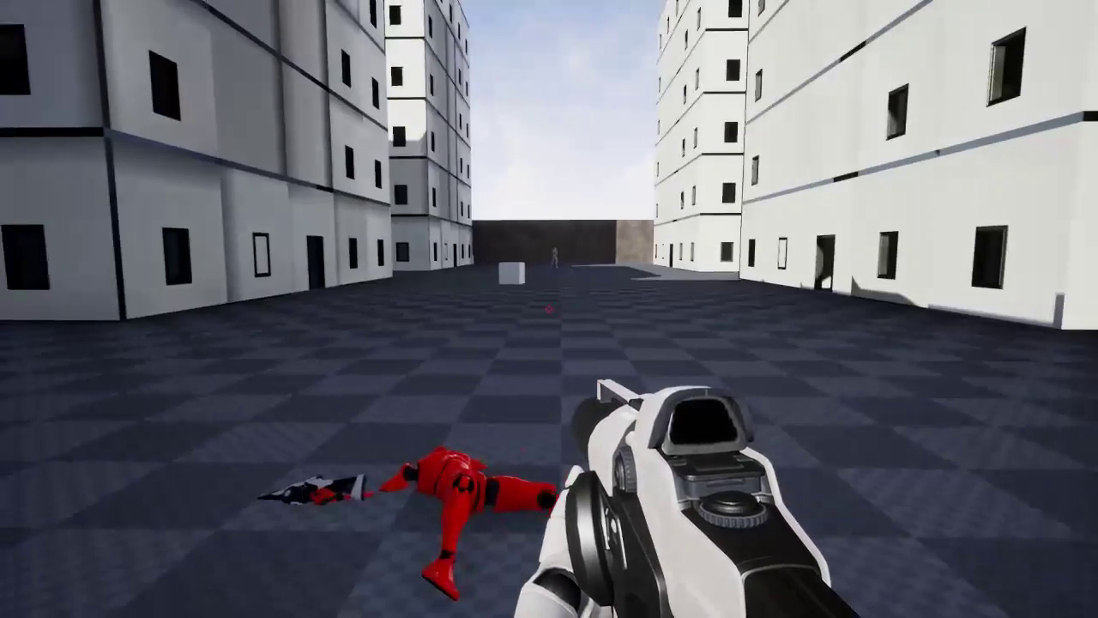
Step: Test the weapon's scope by aiming at the distant enemy, firing one shot and leaving the scope view
right_click(549, 309)
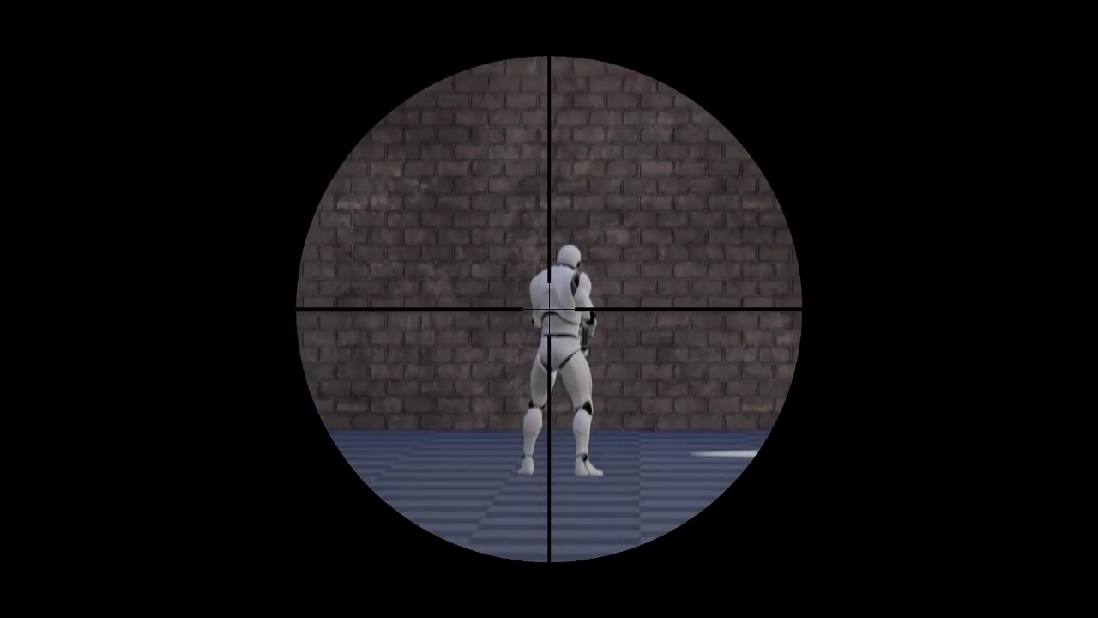
left_click(549, 309)
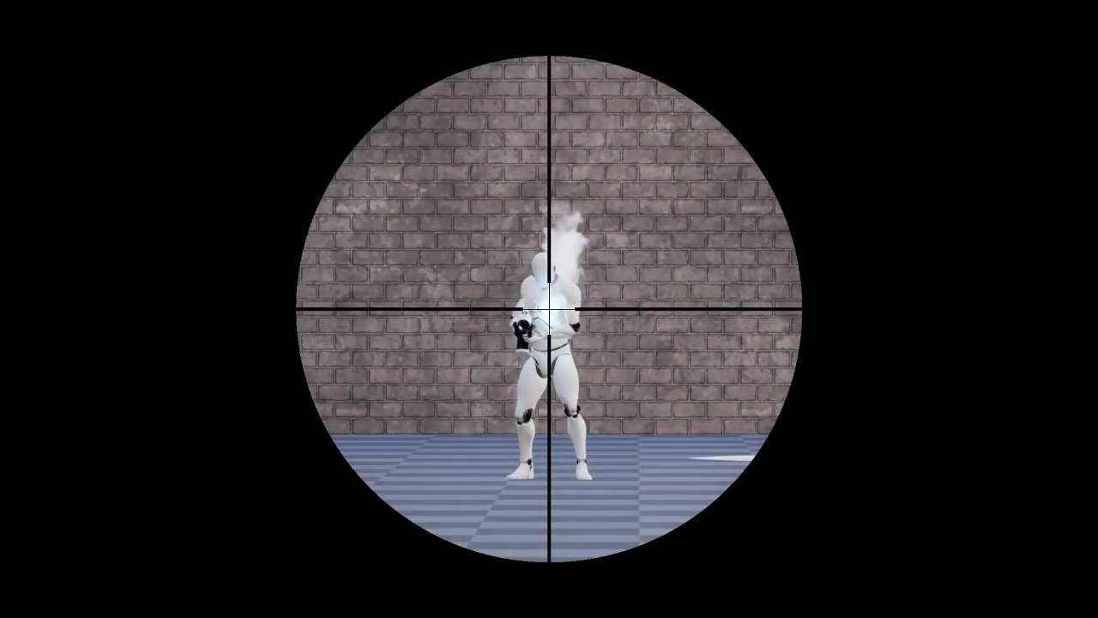
right_click(549, 309)
Step: Test the pause menu's Resume Playing and Exit to Main Menu options, and exit the game from the main menu
key("Escape")
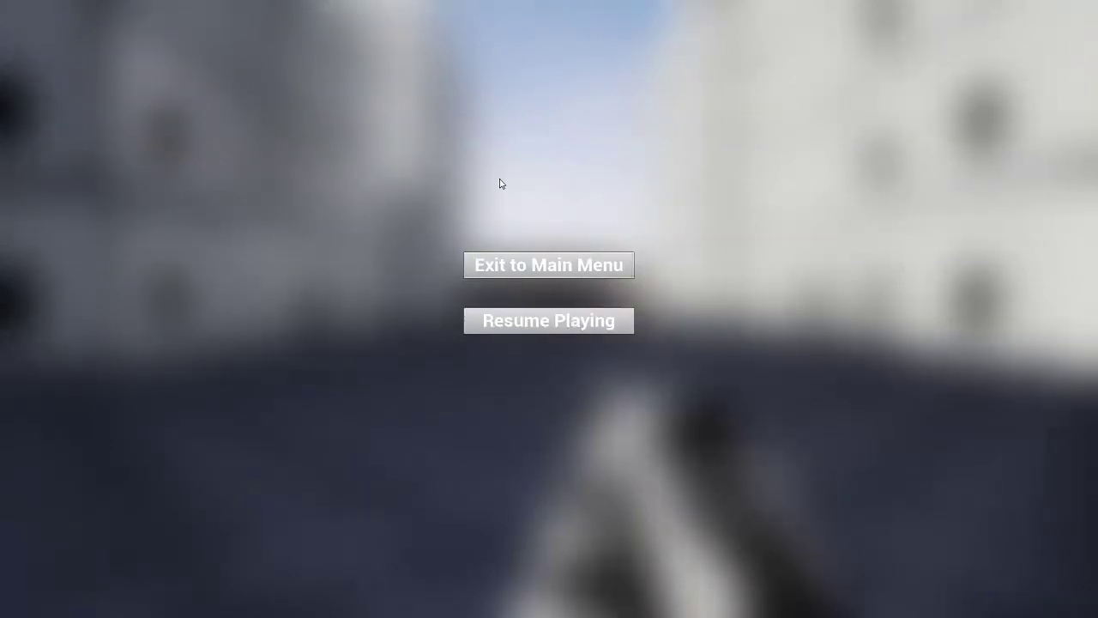
left_click(544, 330)
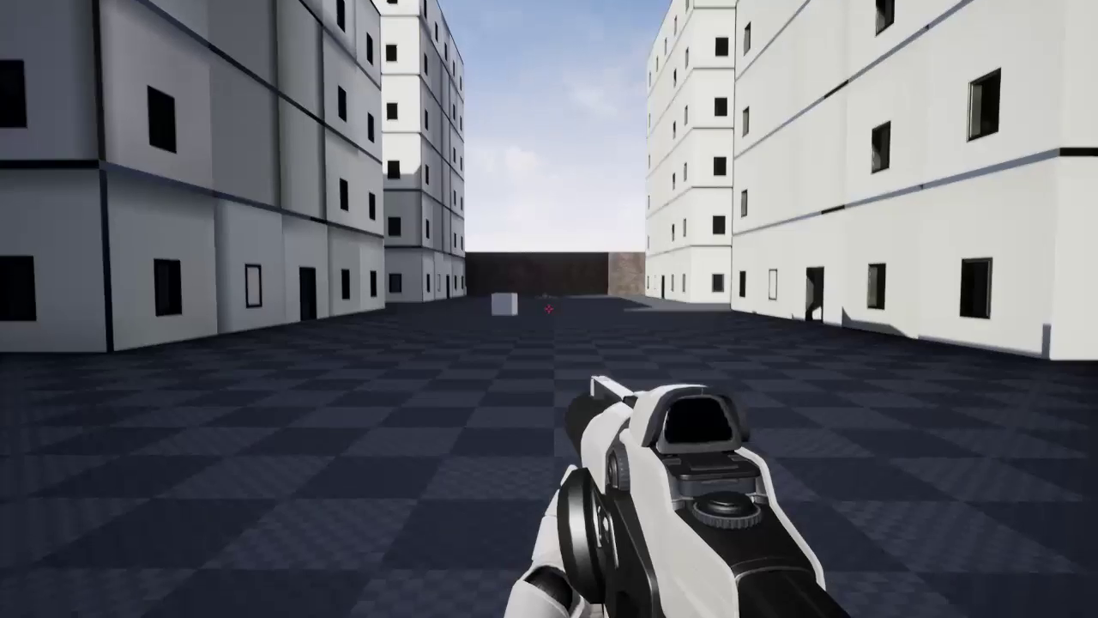
key("Escape")
left_click(544, 268)
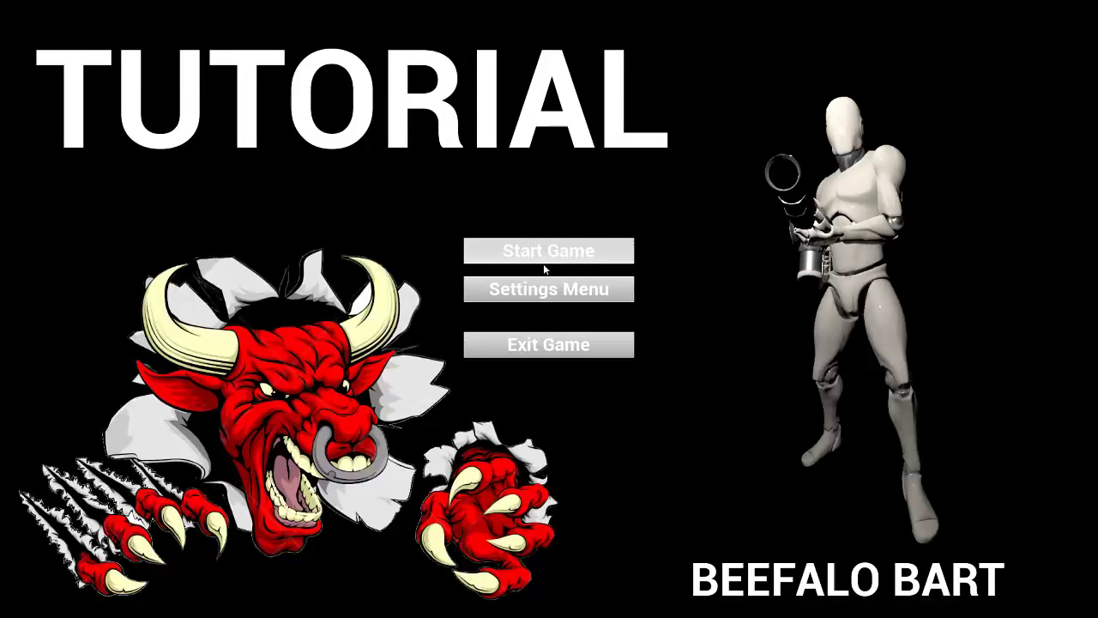
left_click(534, 351)
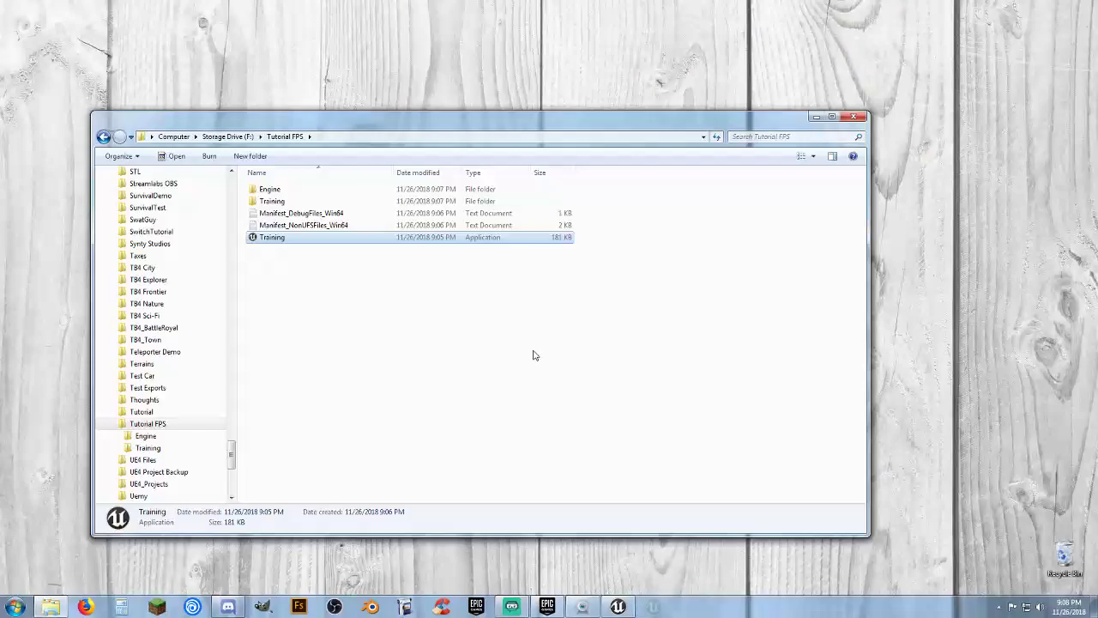
Step: Compress the Tutorial FPS folder into the archive "Tutorial FPS.rar"
left_click(472, 357)
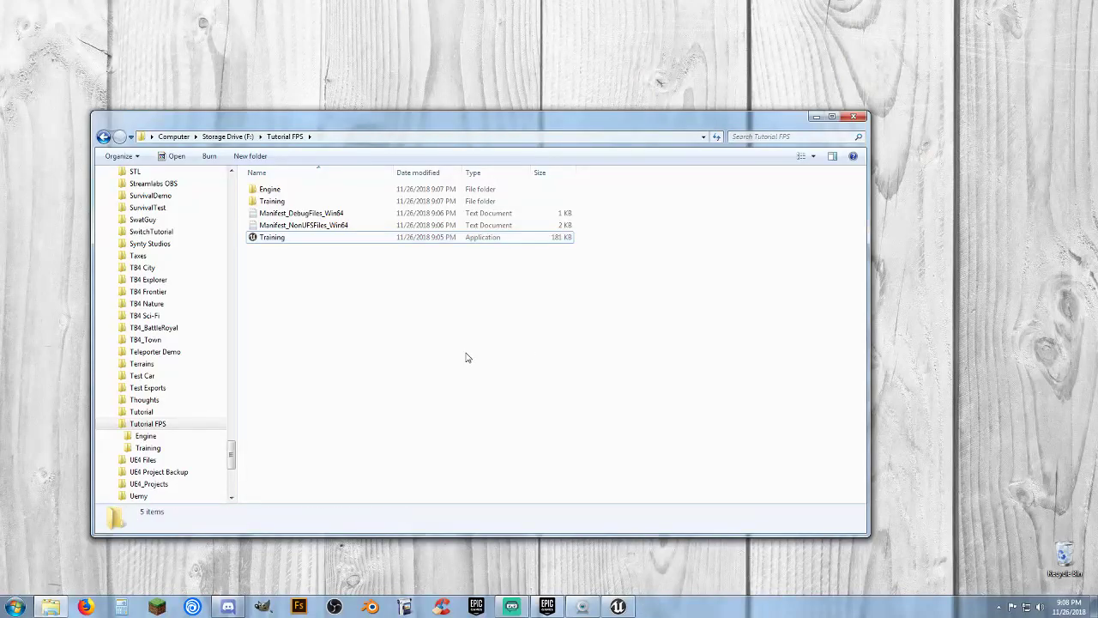
right_click(169, 432)
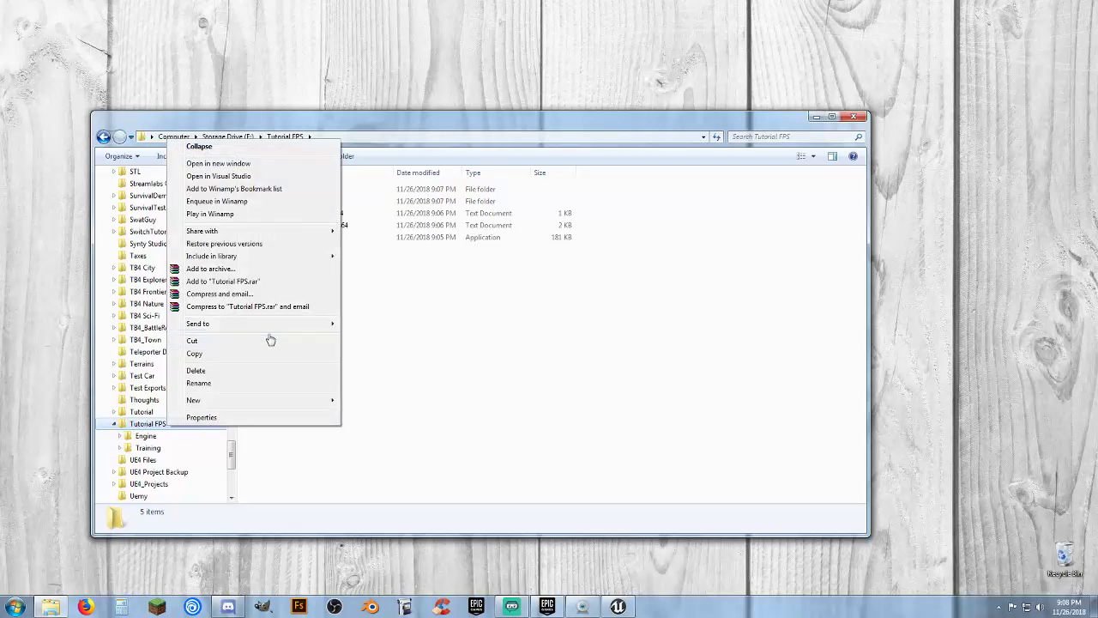
left_click(266, 283)
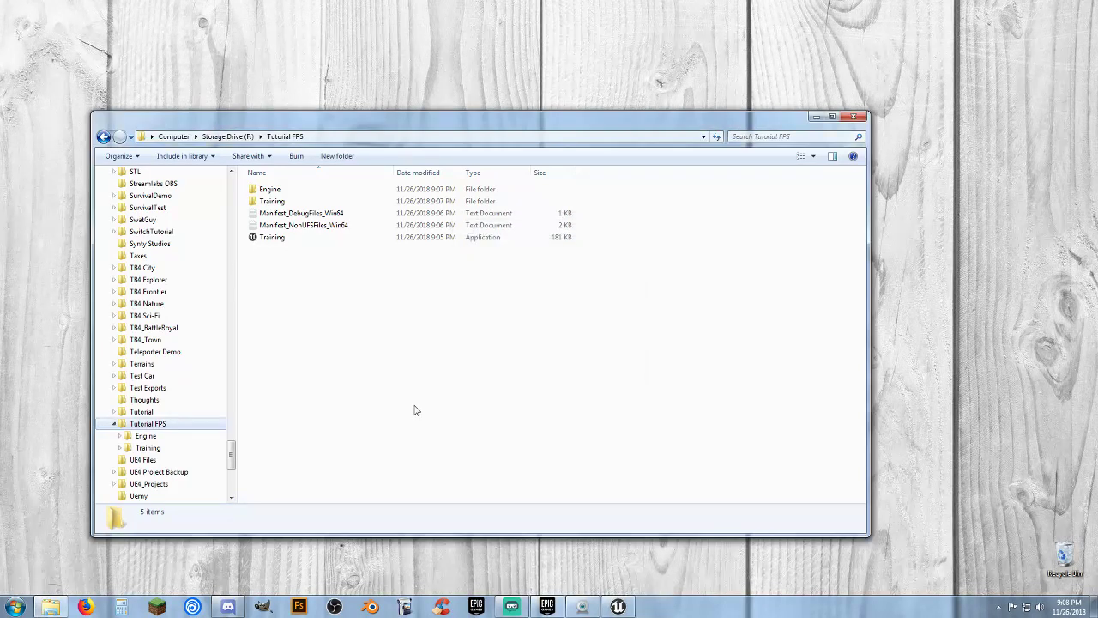
left_click_drag(232, 459, 242, 254)
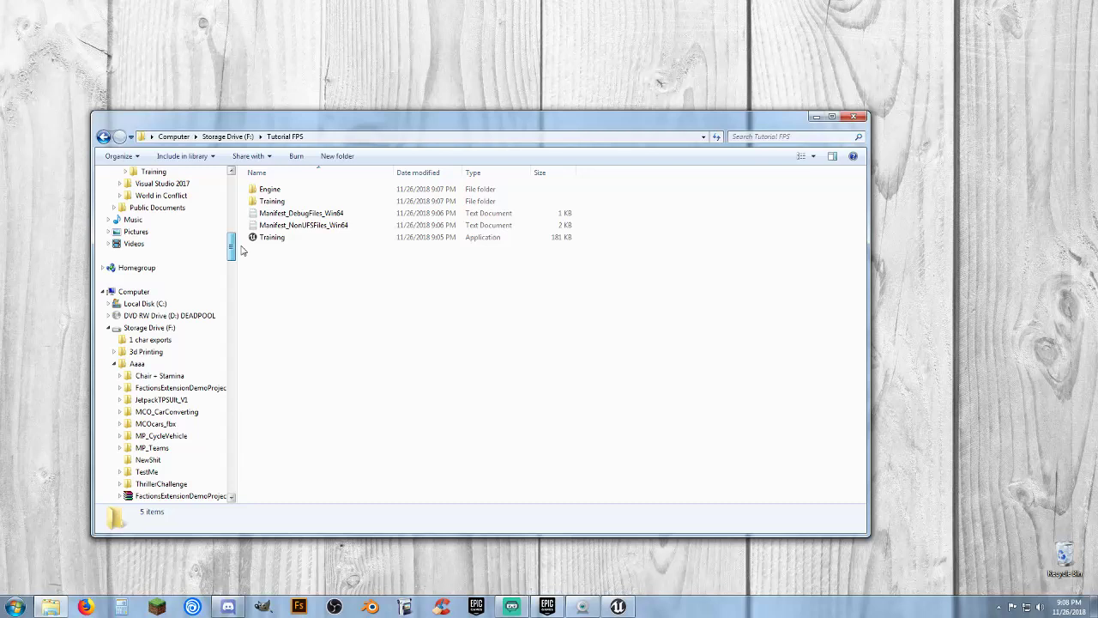
Step: Locate the Tutorial FPS archive on Storage Drive (F:) and select it to check its file size
left_click(147, 329)
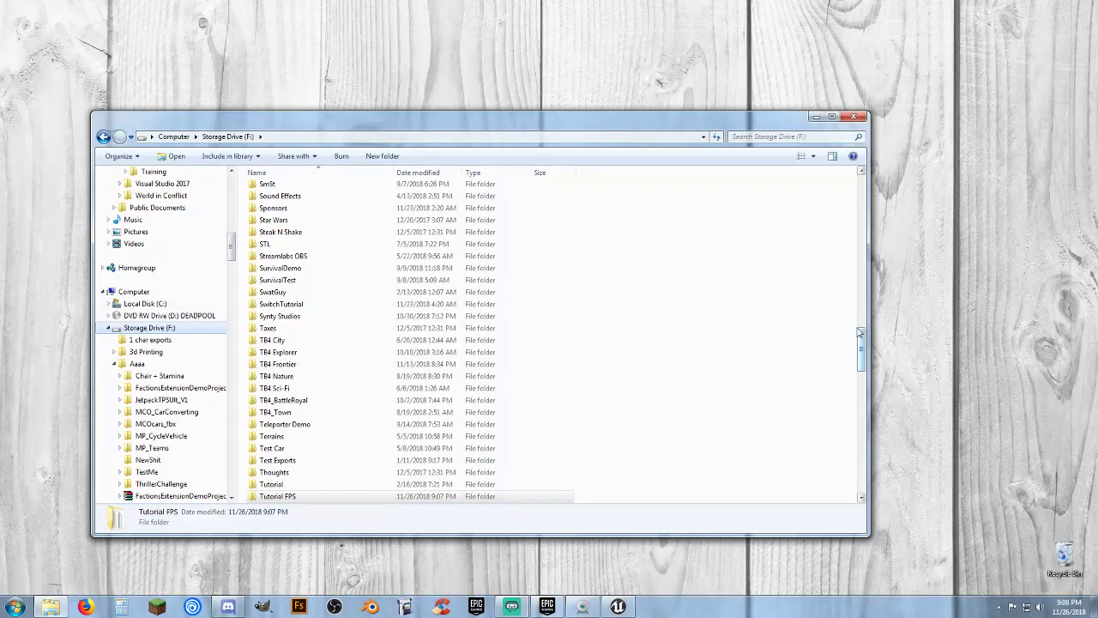
left_click_drag(858, 332, 861, 467)
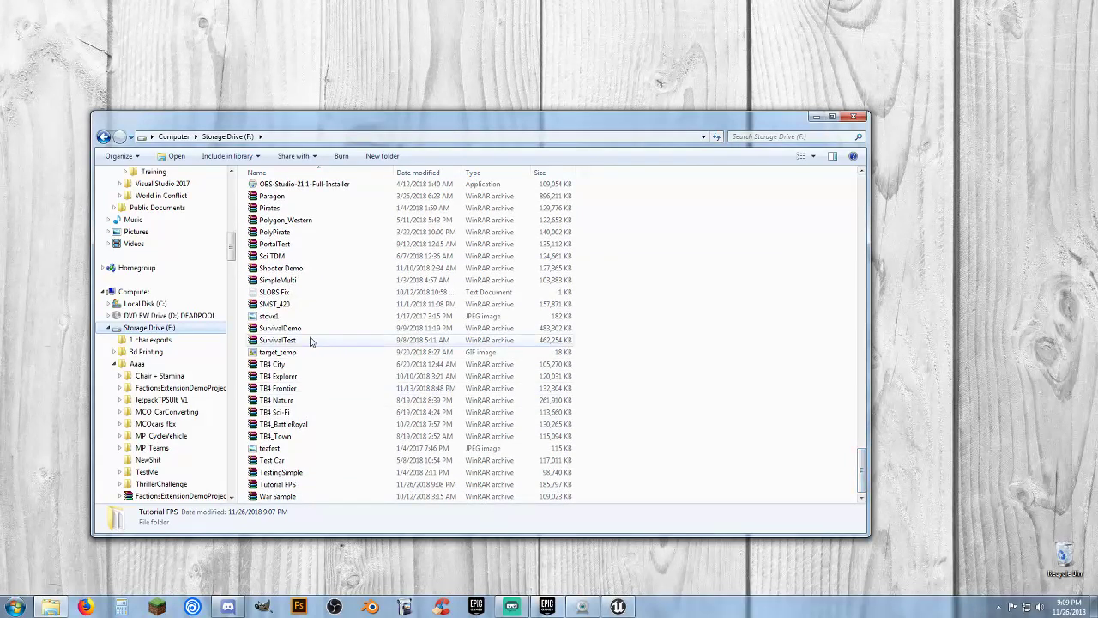
left_click(289, 486)
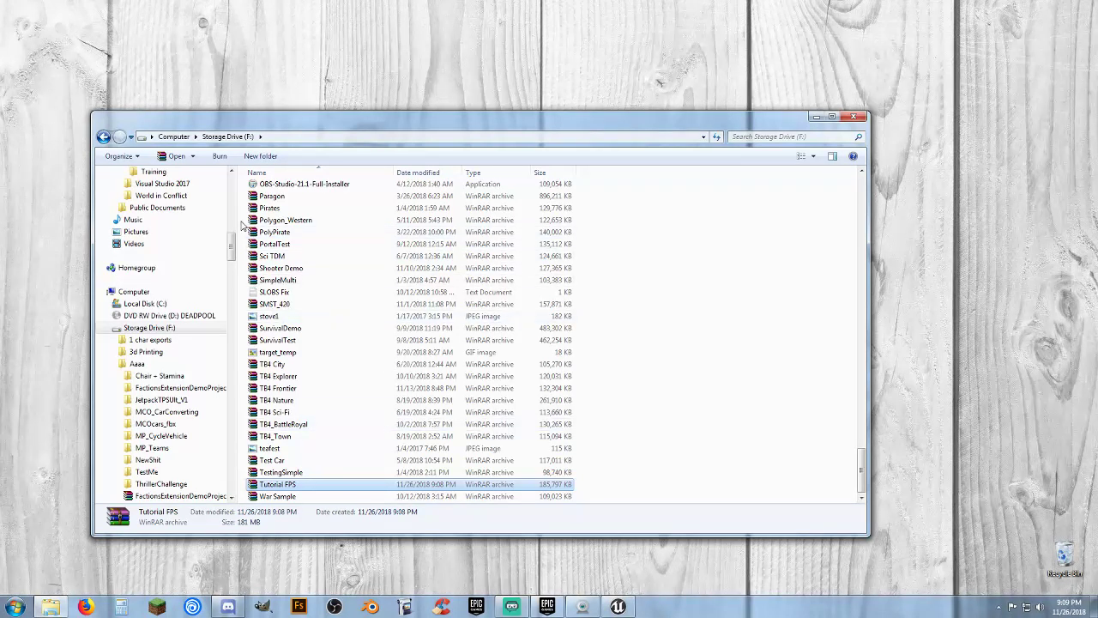
Step: Return to the Tutorial FPS folder, launch the packaged Training application and start a game from its main menu
left_click_drag(231, 247, 230, 459)
left_click(144, 412)
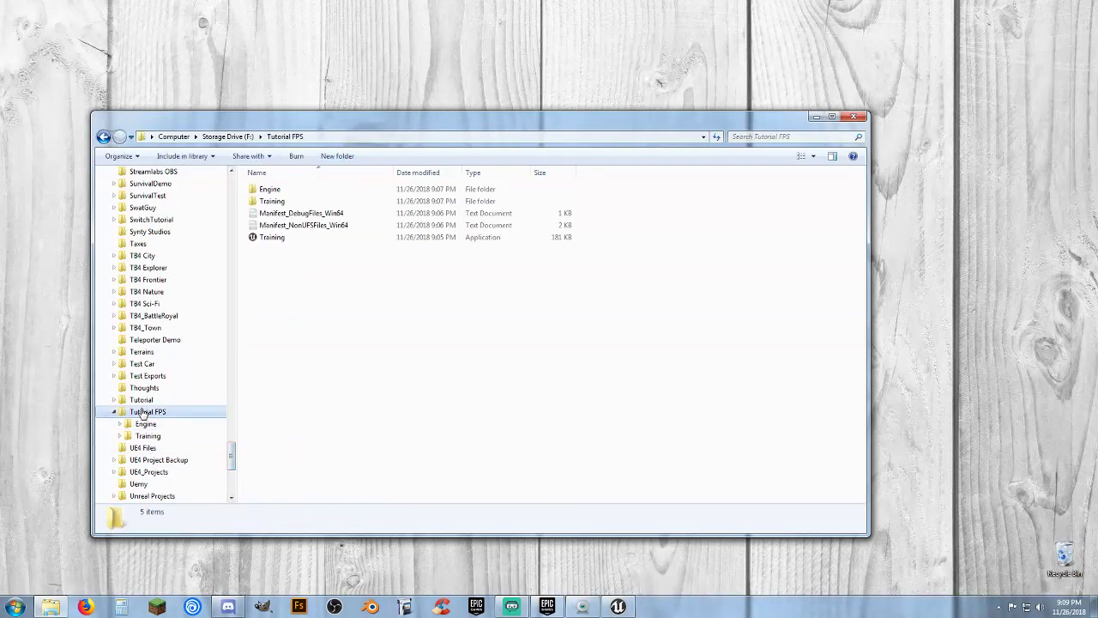
double_click(273, 238)
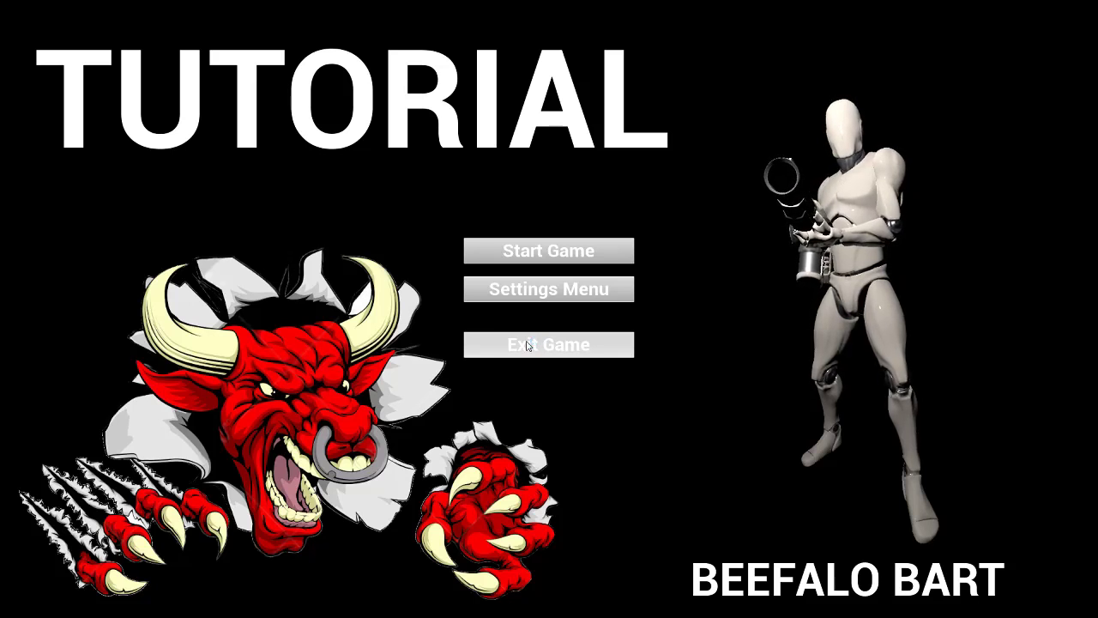
left_click(546, 252)
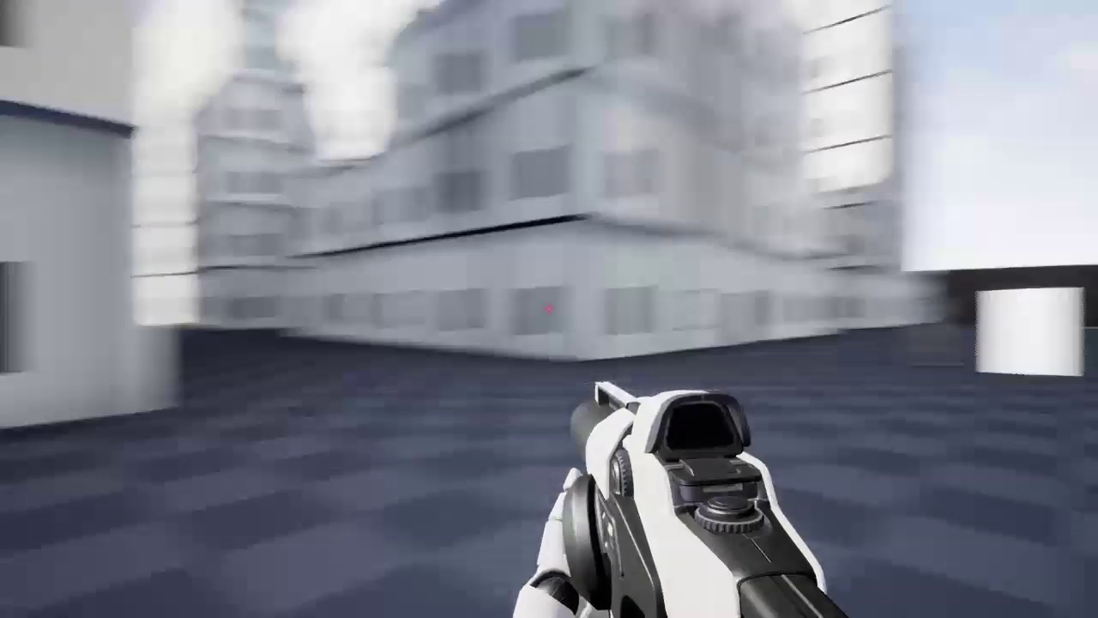
Step: Test walking forward through the level between the buildings and firing the weapon at the nearby enemy
key("w")
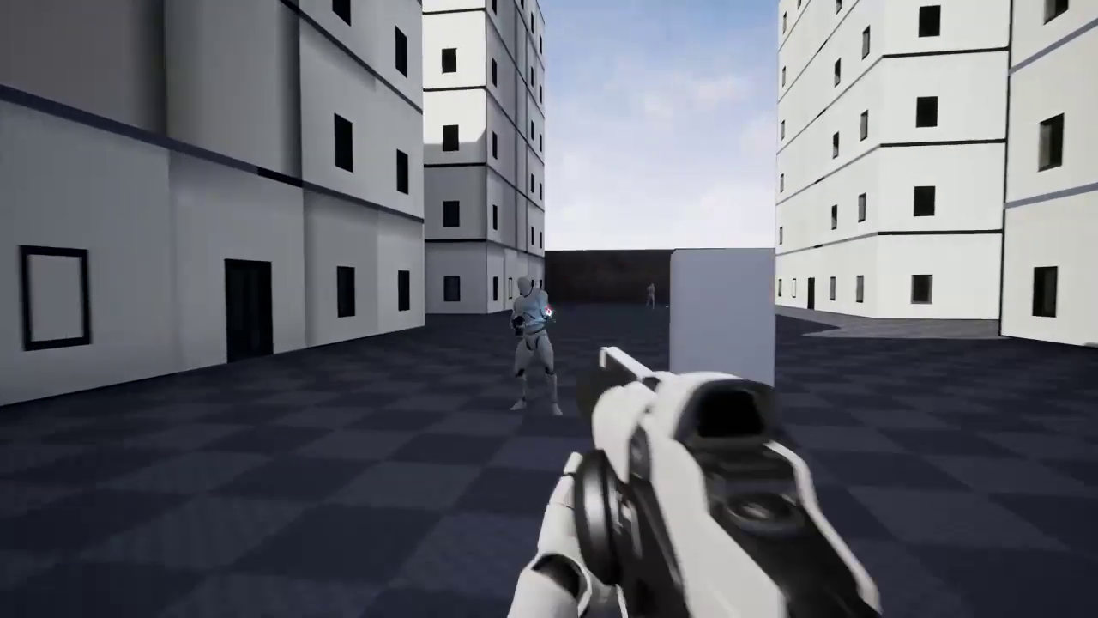
left_click(549, 309)
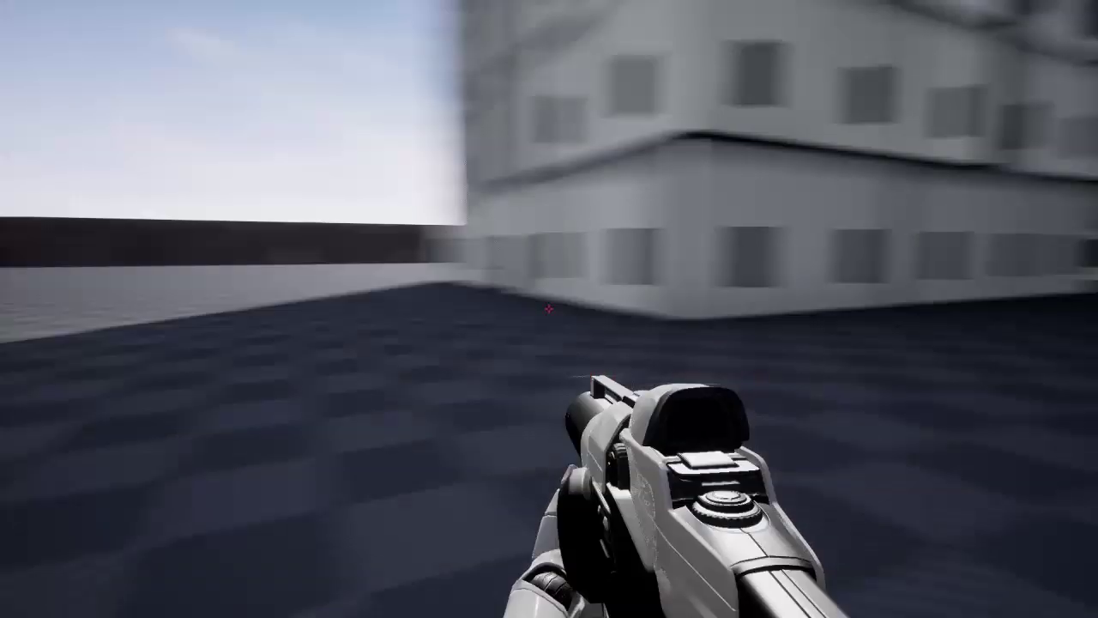
key("w")
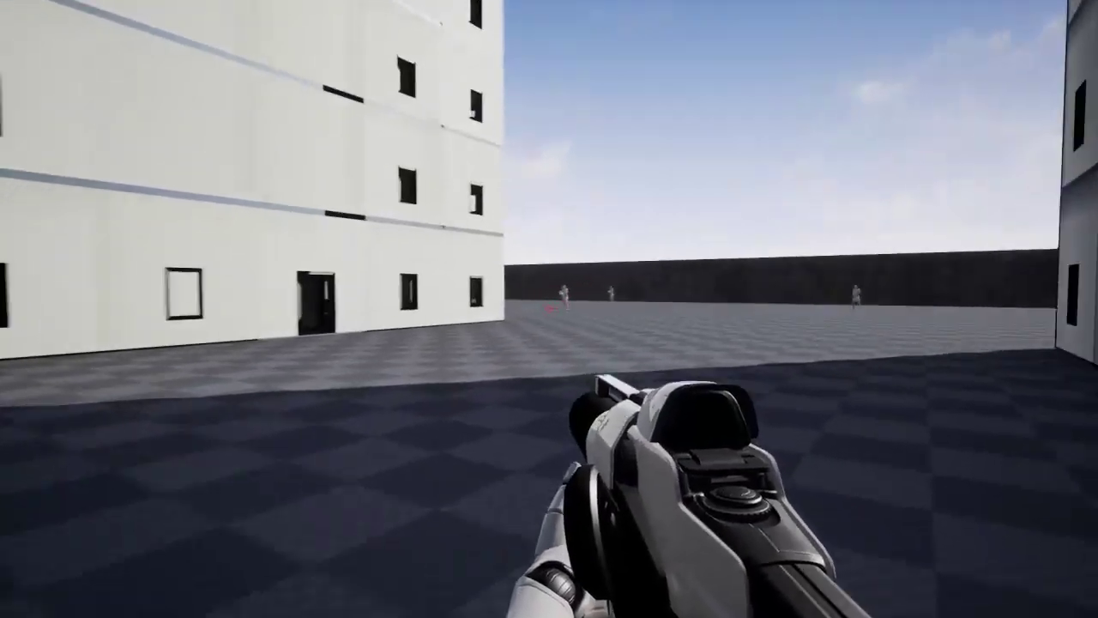
Step: Test scoped shooting at the distant enemies near the brick wall, leaving and re-entering the scope view between shots
right_click(549, 309)
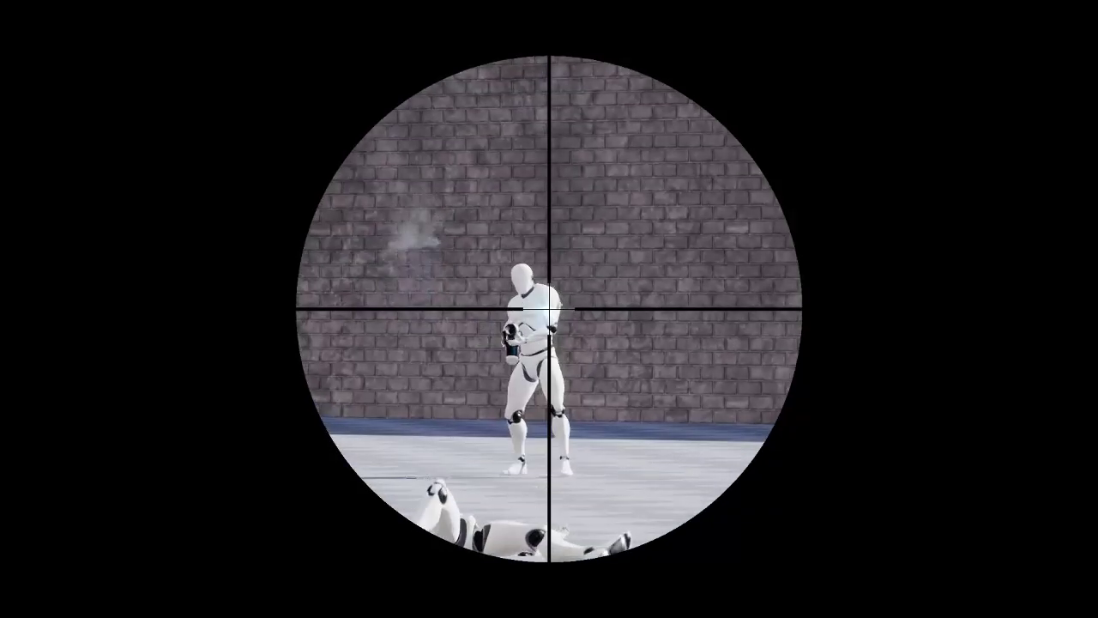
left_click(549, 309)
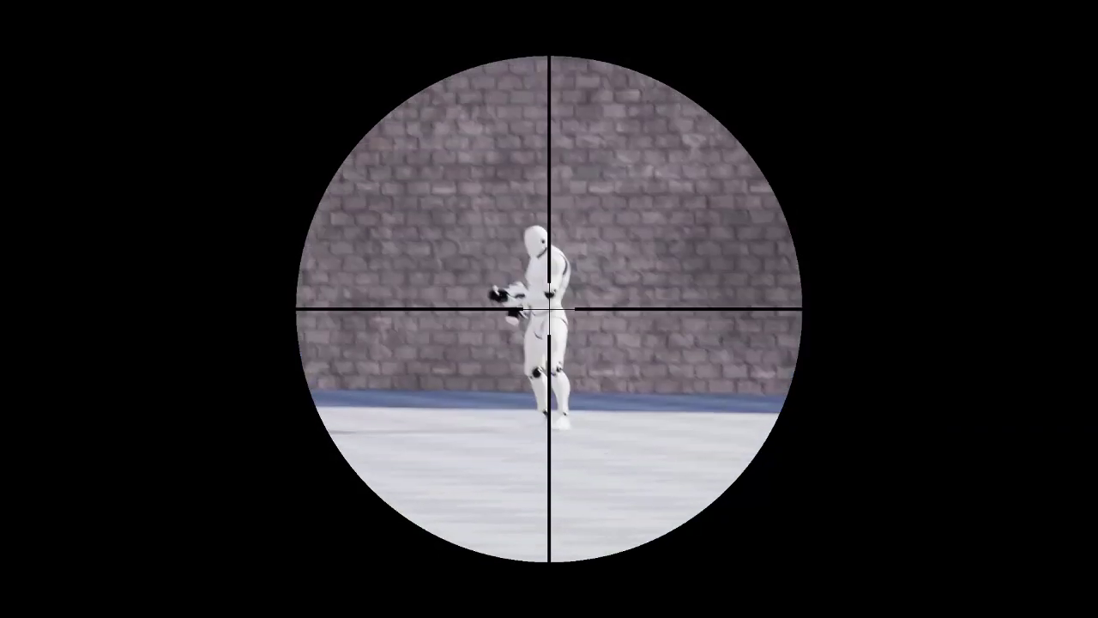
right_click(549, 309)
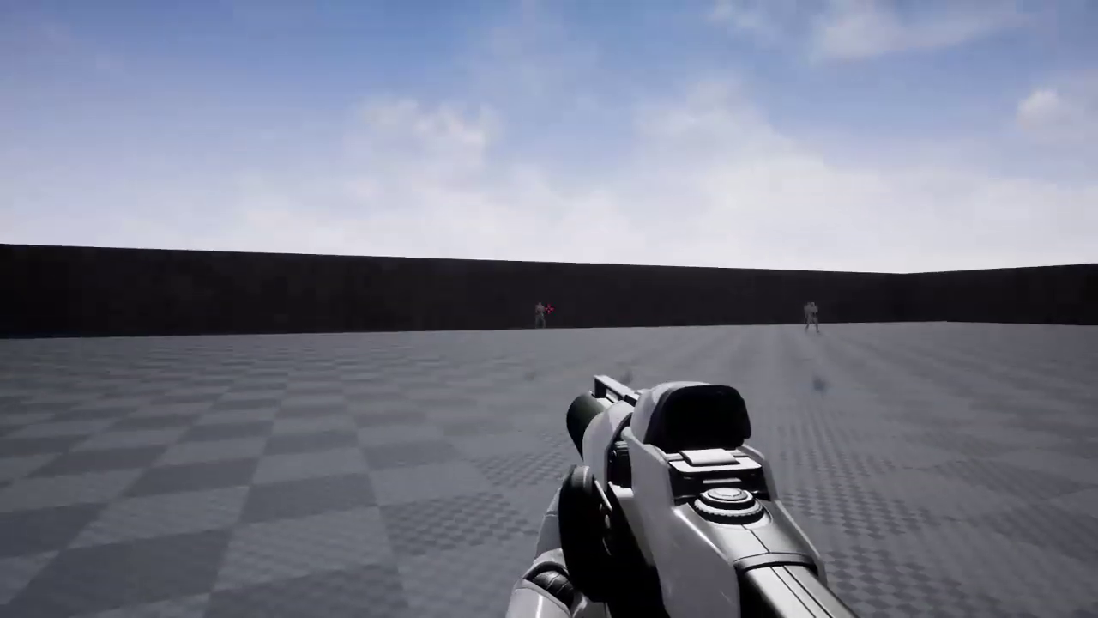
right_click(549, 309)
left_click(549, 309)
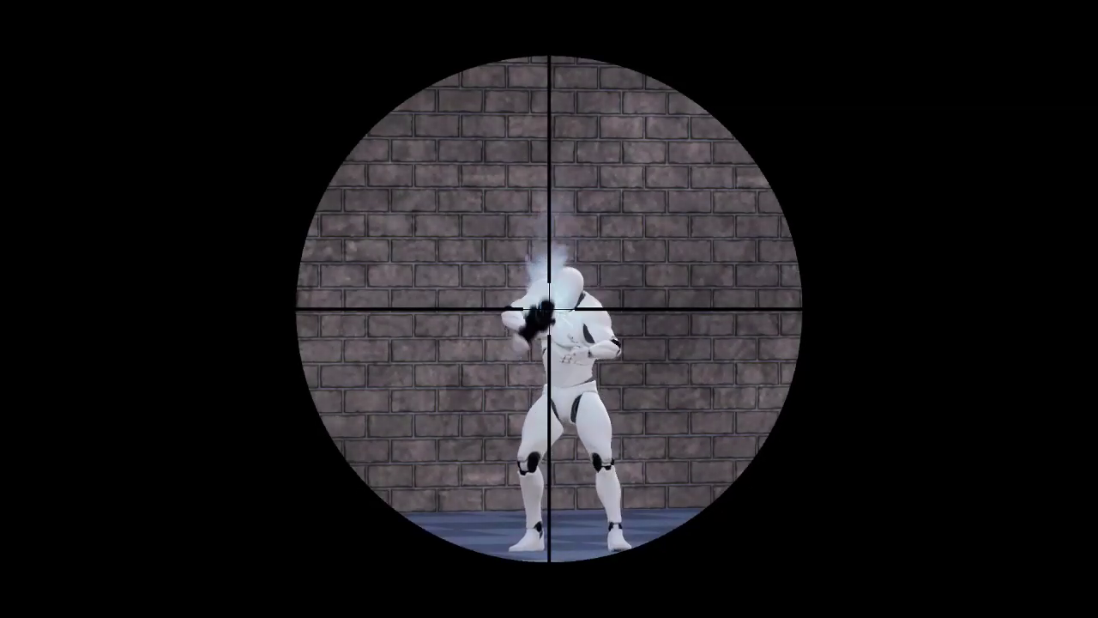
right_click(549, 309)
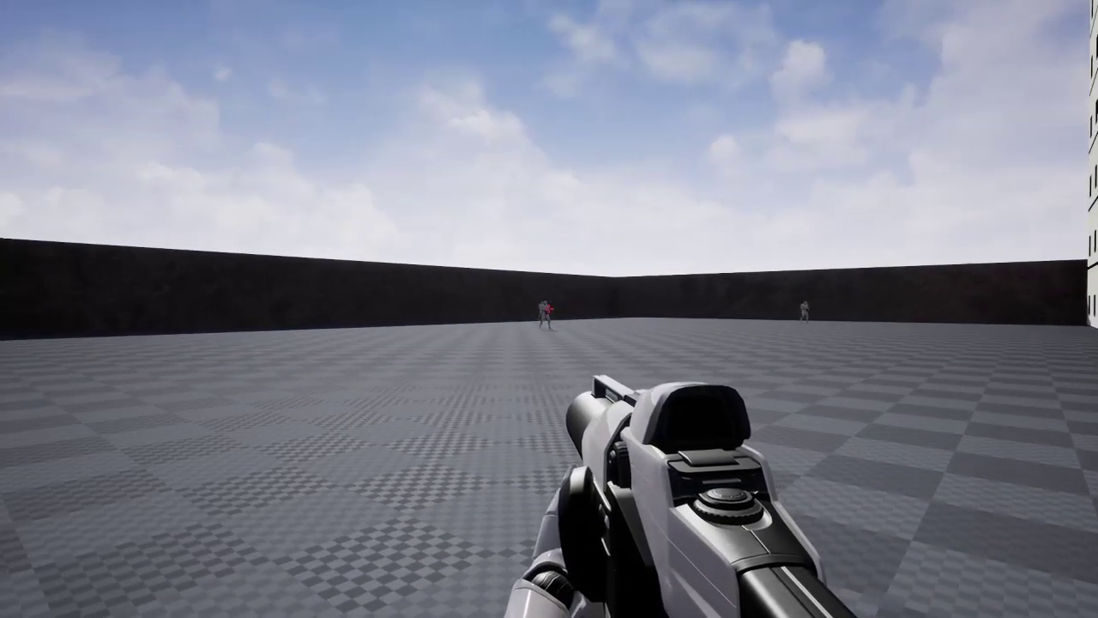
right_click(549, 309)
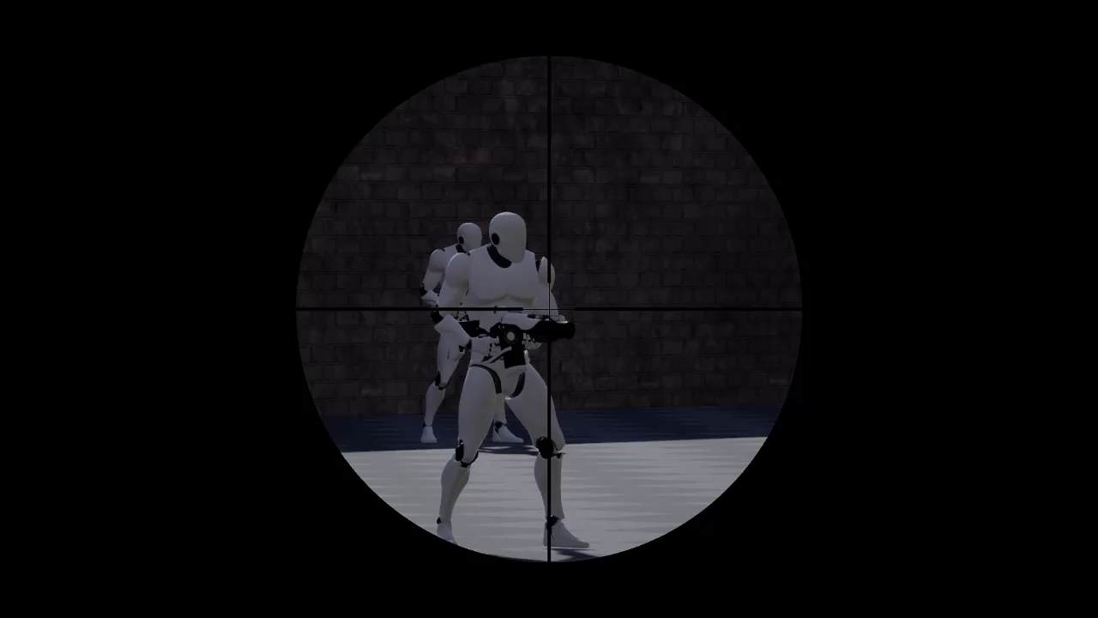
left_click(549, 309)
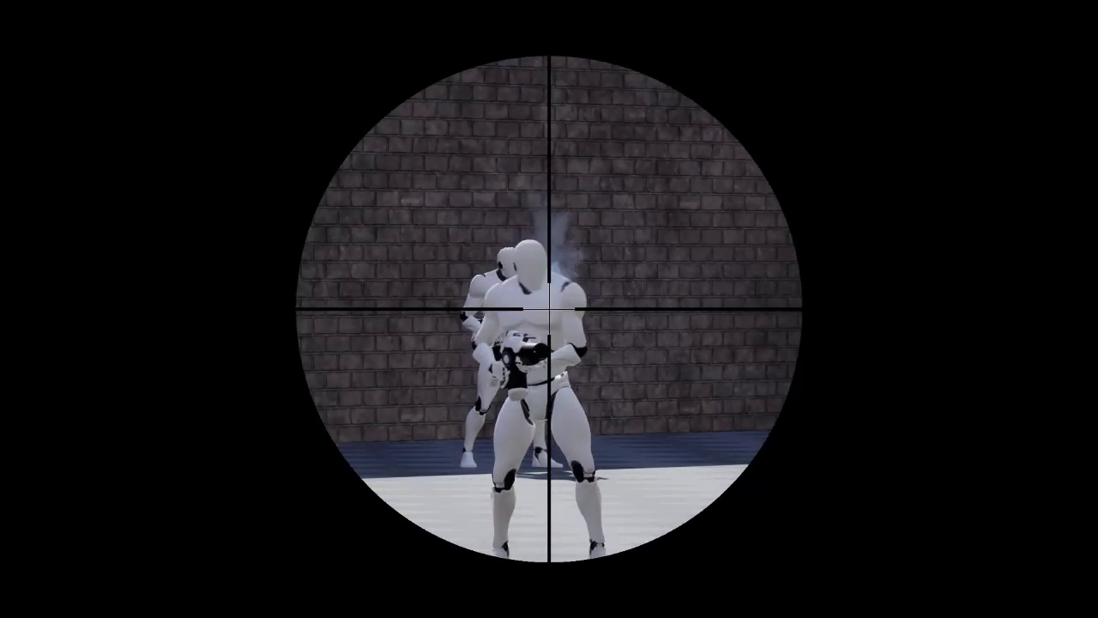